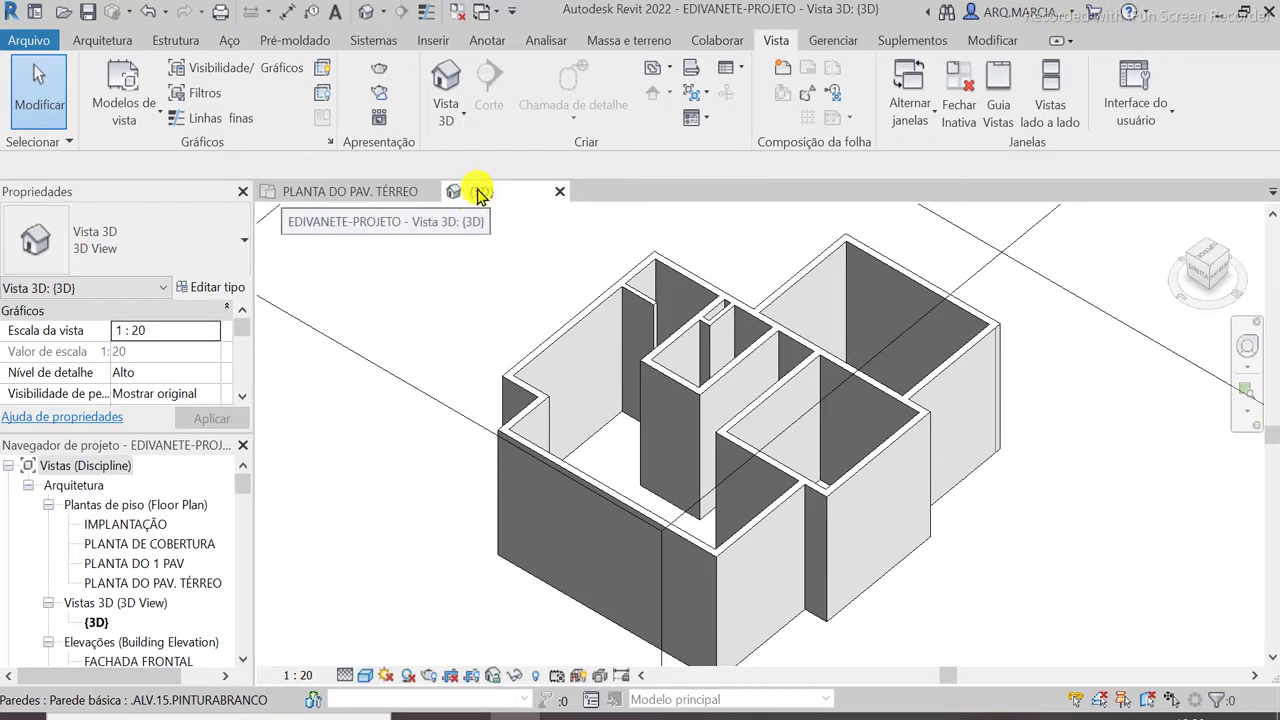
Compare the PLANTA DO PAV. TÉRREO floor plan with the 3D view and inspect the short partition wall's type
{"action": "left_click", "coordinate": [334, 192]}
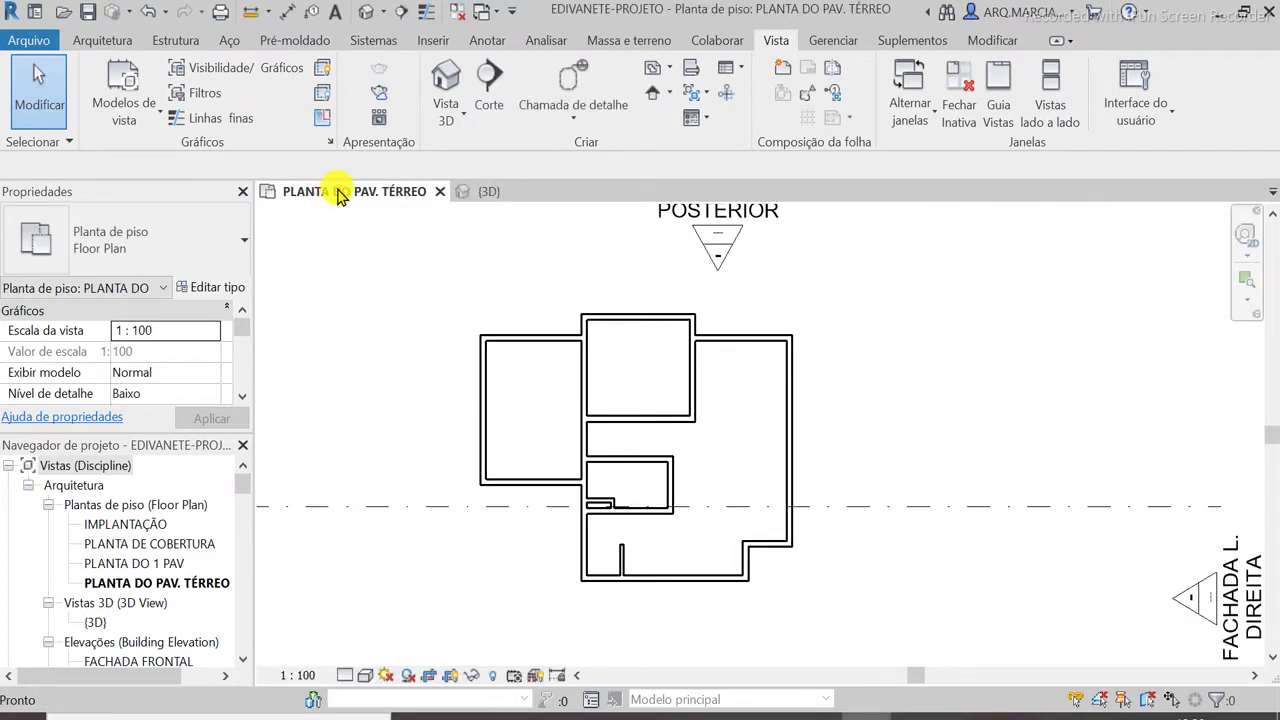
{"action": "scroll", "coordinate": [460, 262], "scroll_direction": "down", "scroll_amount": 2}
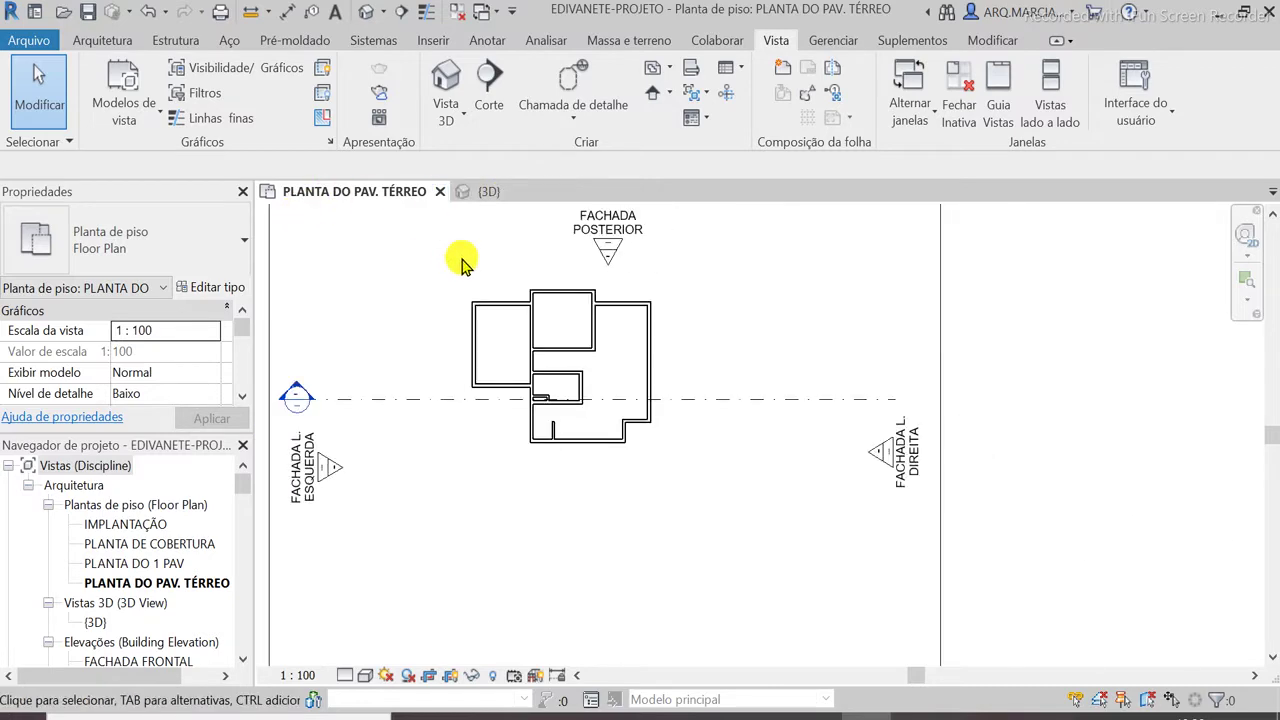
{"action": "left_click", "coordinate": [482, 195]}
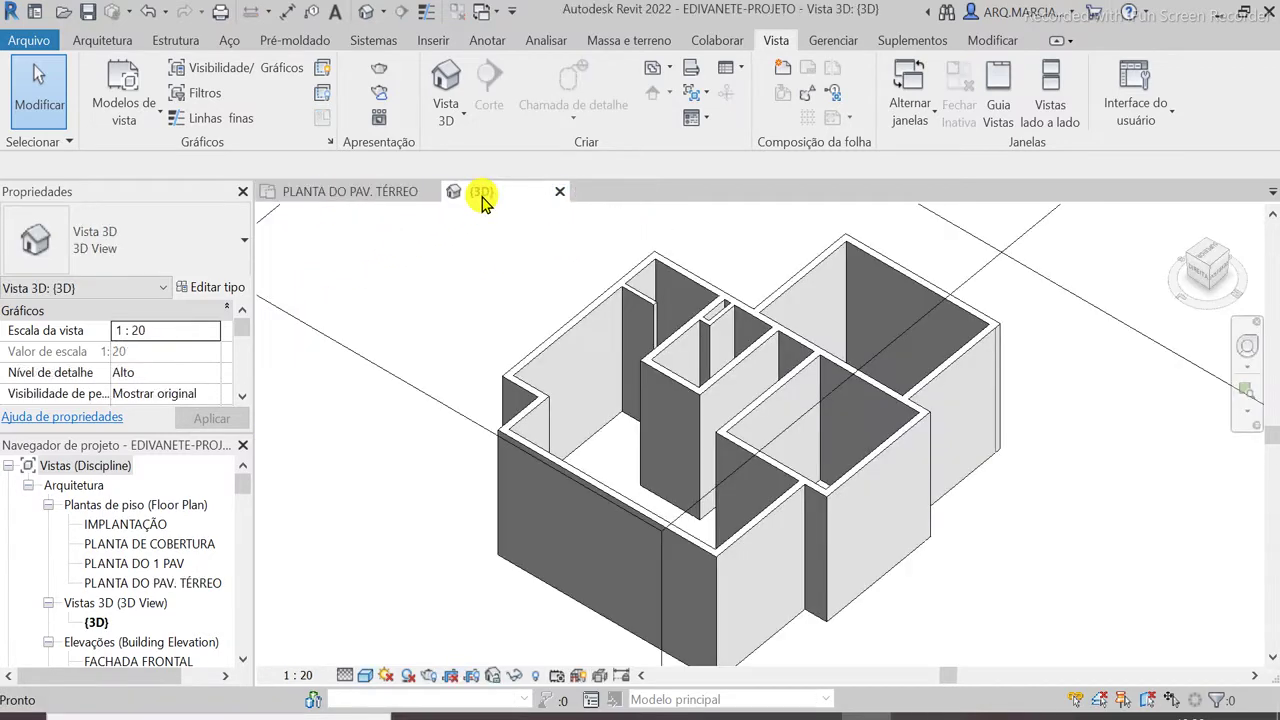
{"action": "scroll", "coordinate": [830, 300], "scroll_direction": "down", "scroll_amount": 3}
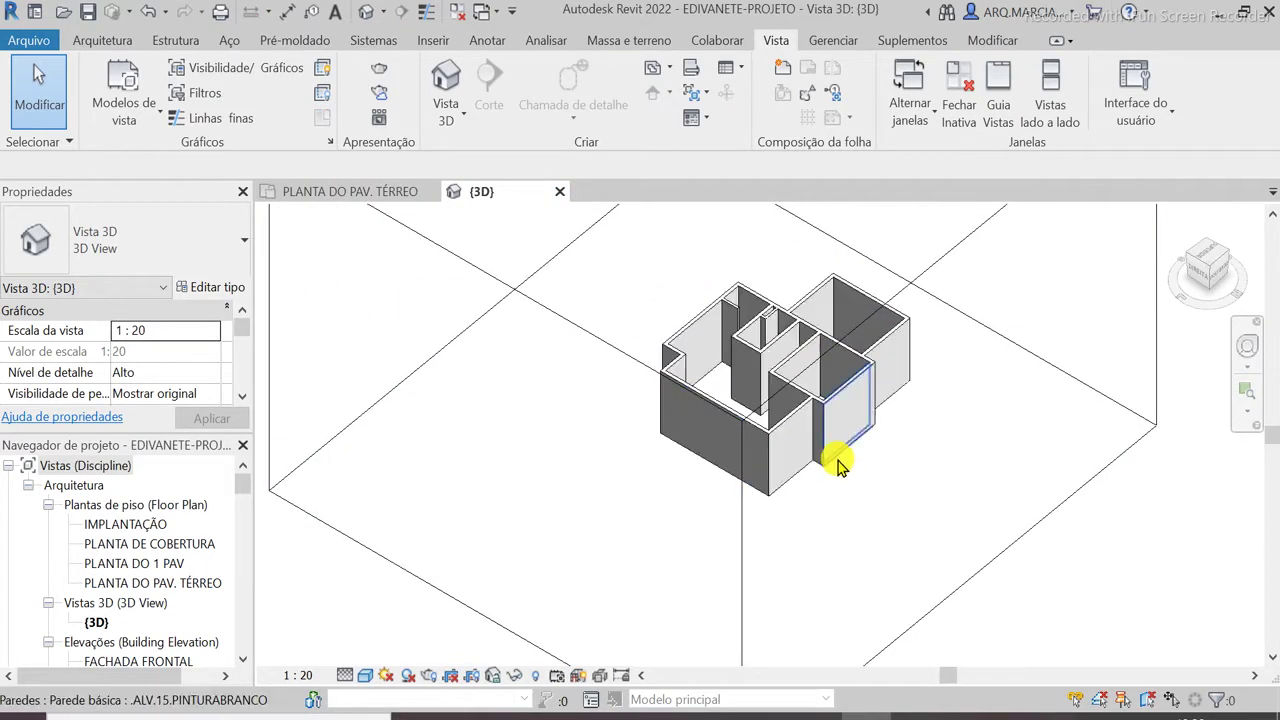
{"action": "scroll", "coordinate": [822, 338], "scroll_direction": "up", "scroll_amount": 4}
{"action": "scroll", "coordinate": [932, 516], "scroll_direction": "down", "scroll_amount": 2}
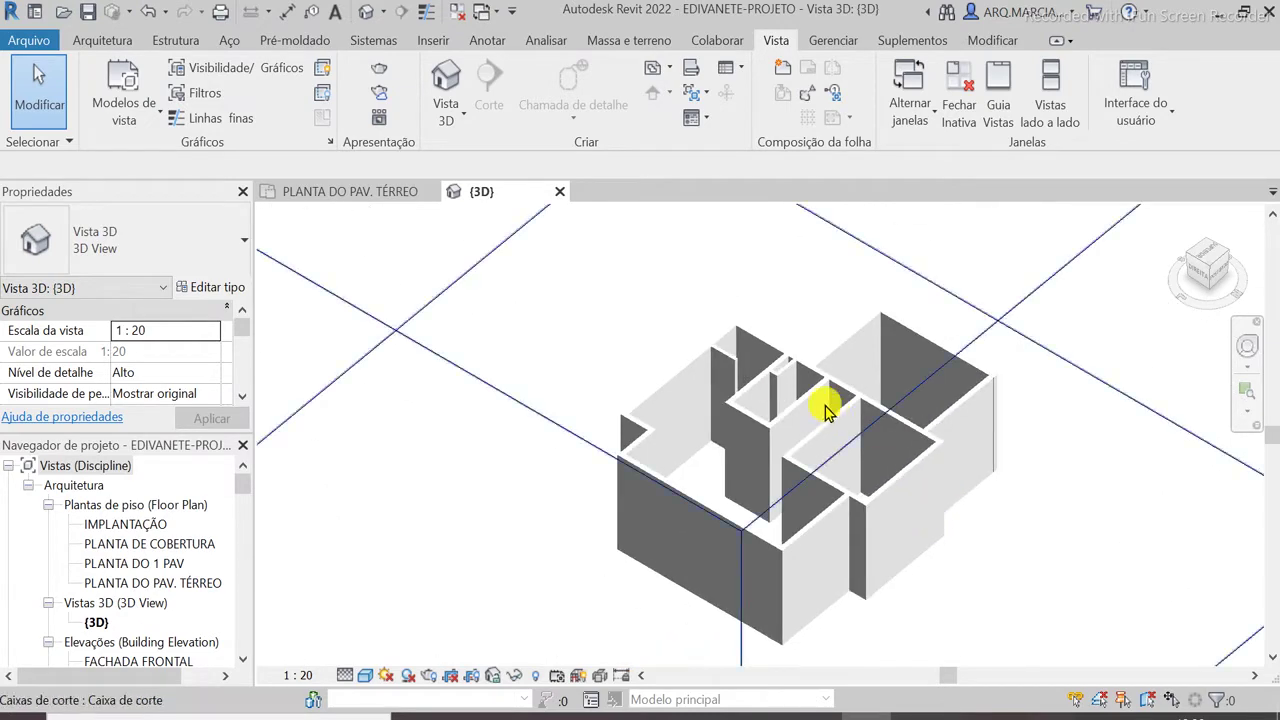
{"action": "scroll", "coordinate": [777, 309], "scroll_direction": "up", "scroll_amount": 6}
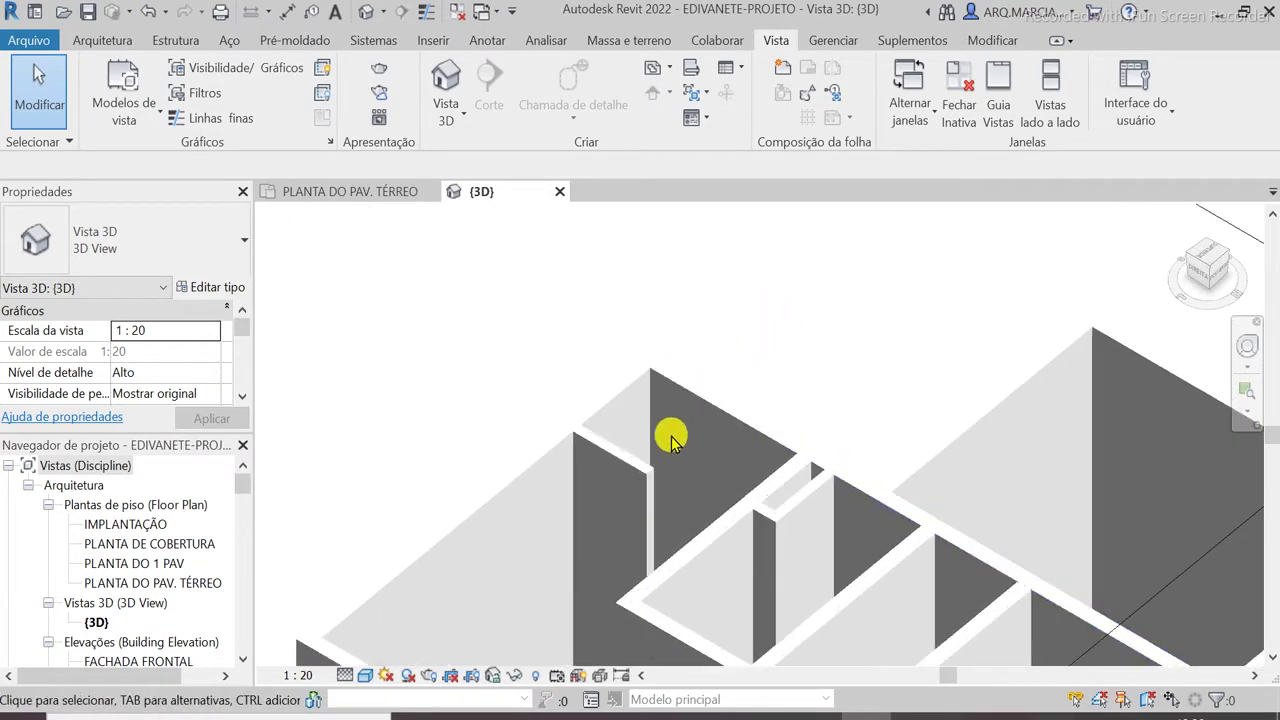
{"action": "left_click", "coordinate": [636, 474]}
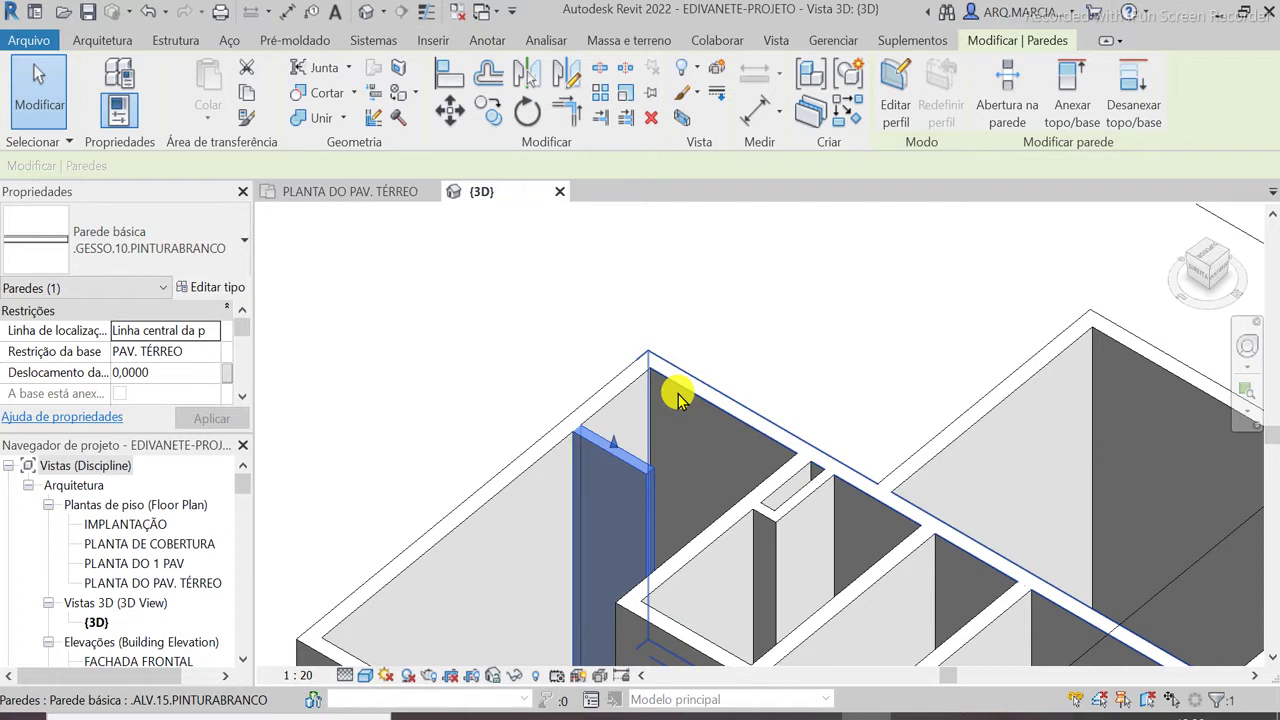
{"action": "left_click", "coordinate": [773, 293]}
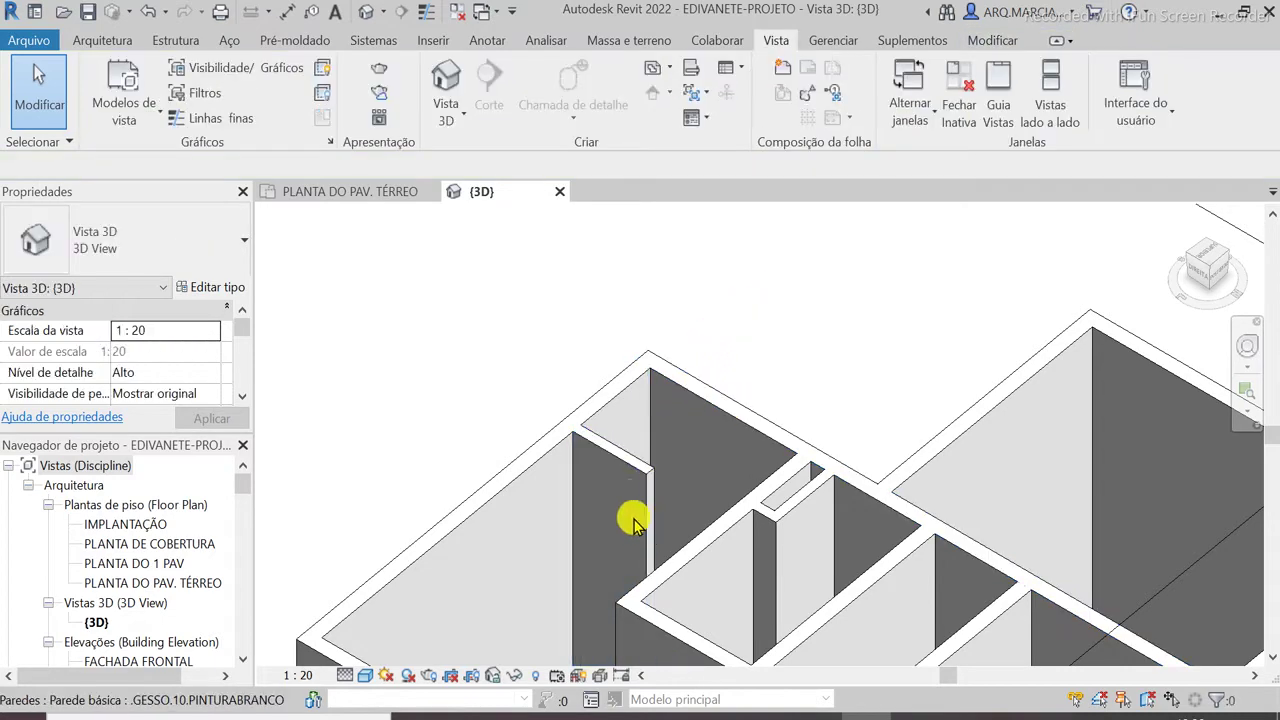
Try the wall type .ALV.15.PINTURAROXO.PINTURABRANCO on the short partition wall in the 3D view
{"action": "left_click", "coordinate": [630, 482]}
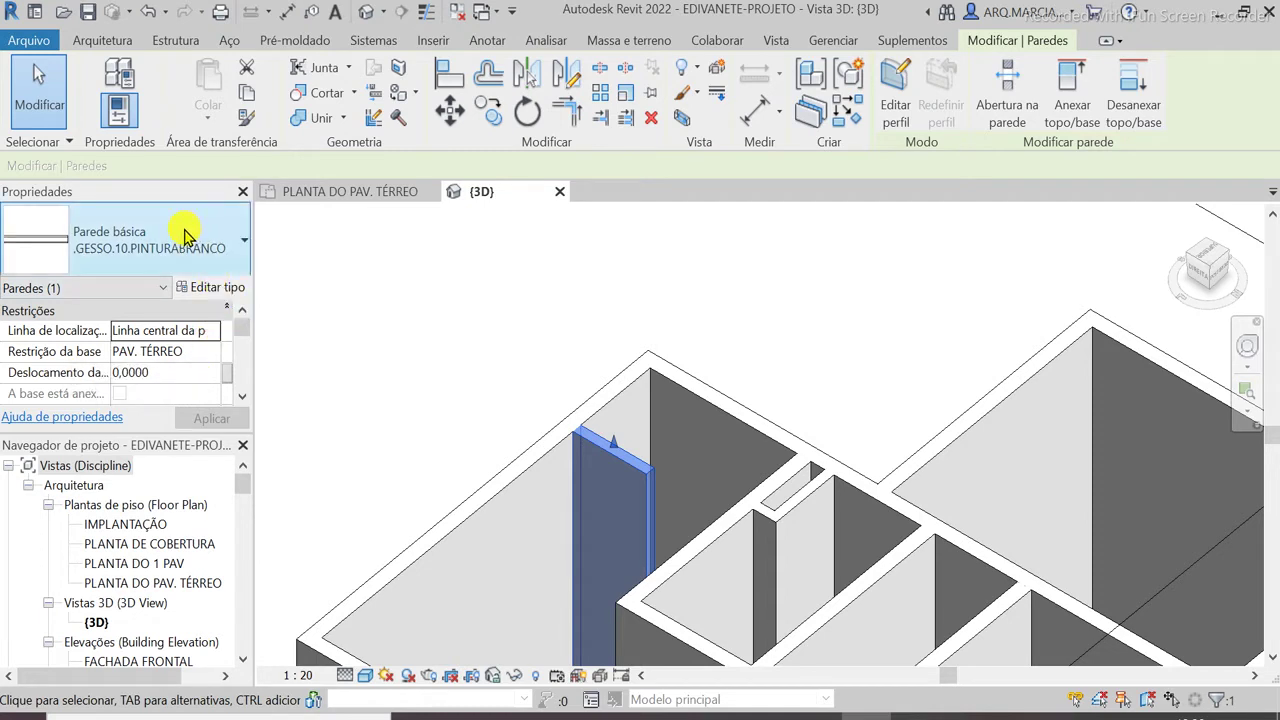
{"action": "left_click", "coordinate": [160, 235]}
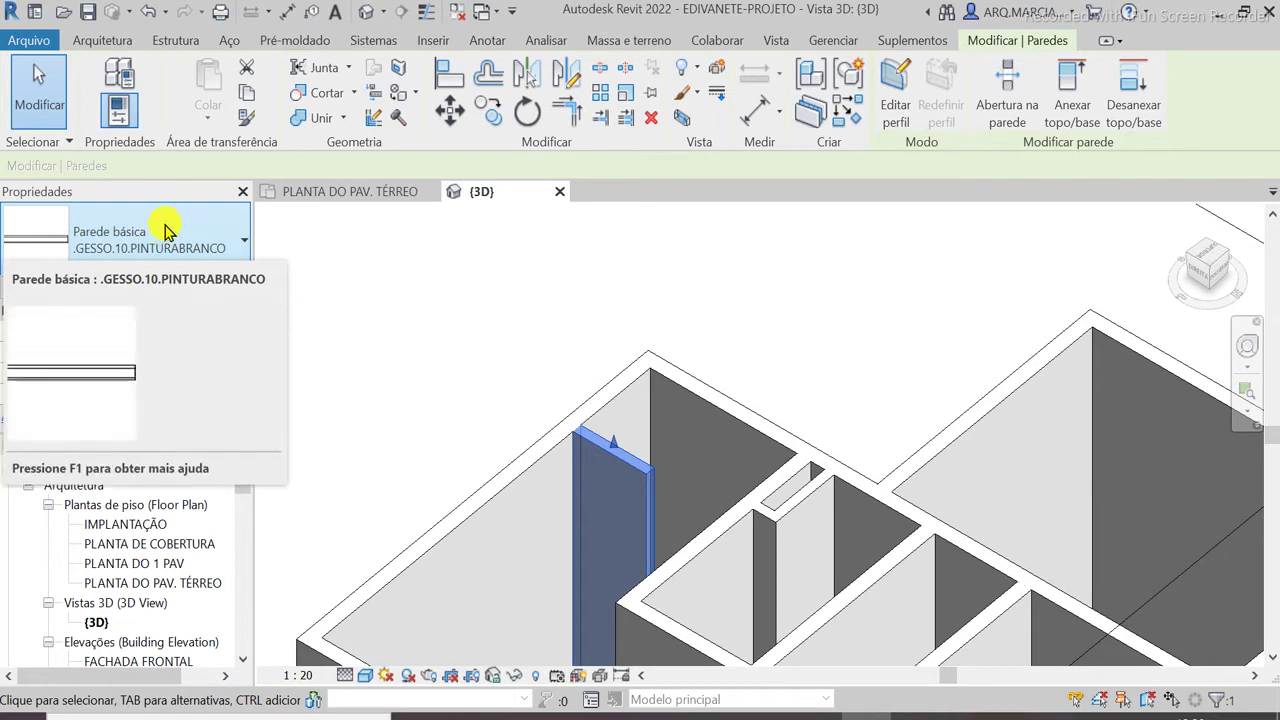
{"action": "scroll", "coordinate": [210, 350], "scroll_direction": "up", "scroll_amount": 3}
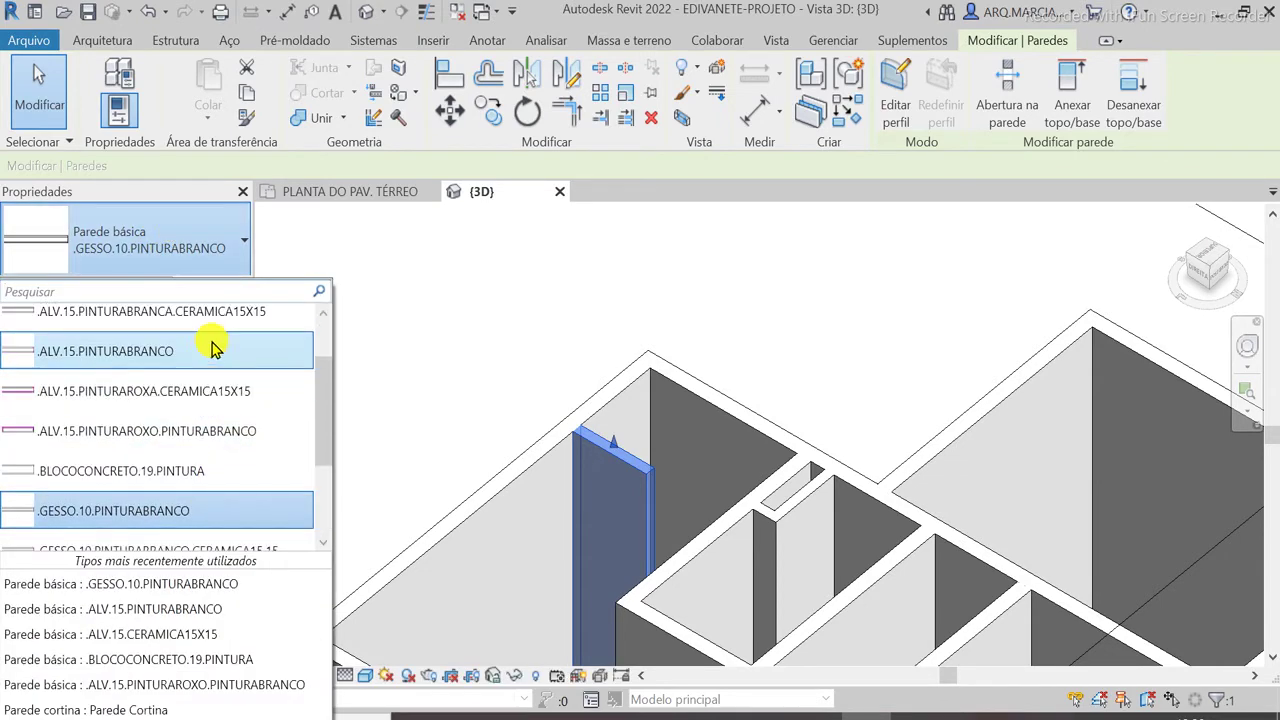
{"action": "left_click", "coordinate": [148, 437]}
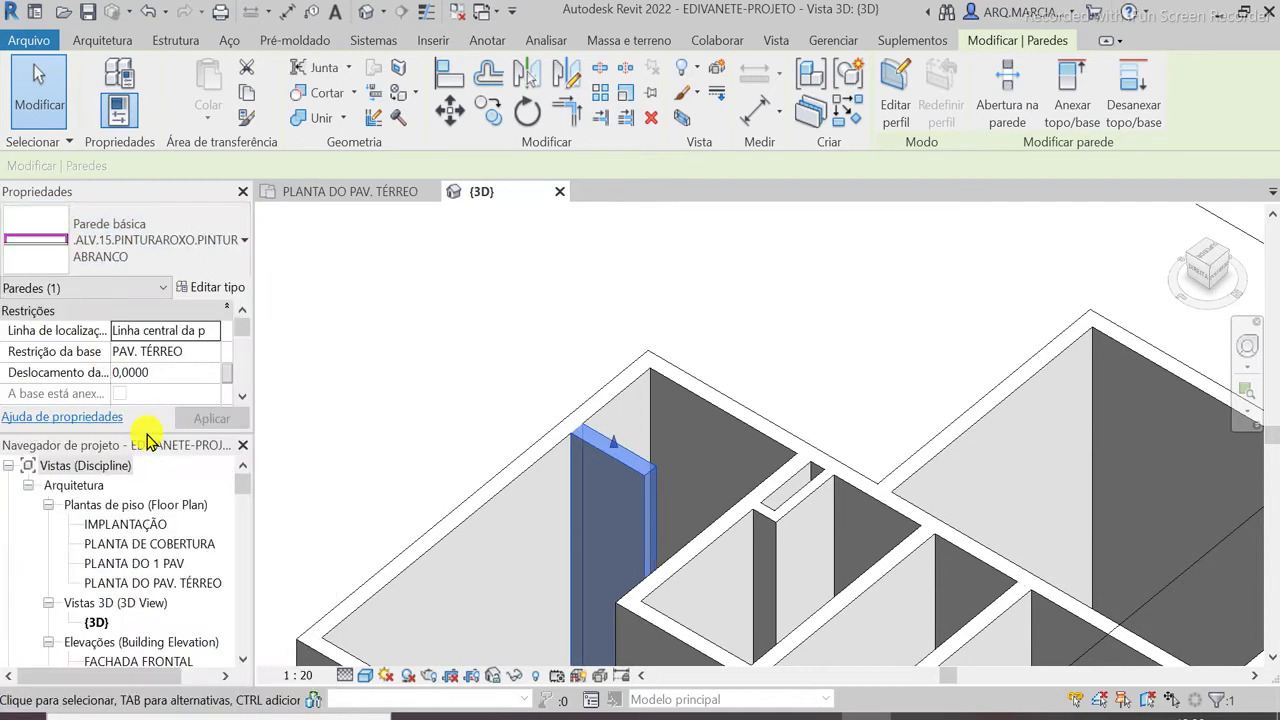
{"action": "scroll", "coordinate": [616, 465], "scroll_direction": "up", "scroll_amount": 3}
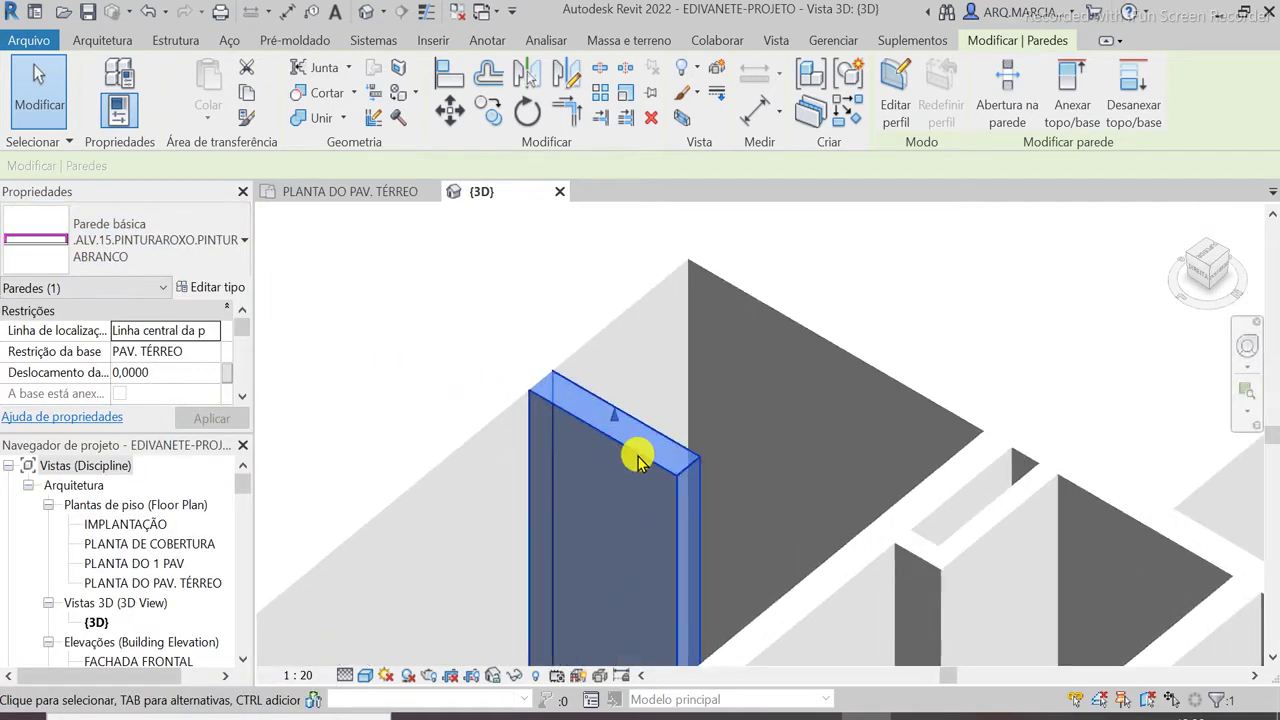
{"action": "left_click", "coordinate": [871, 289]}
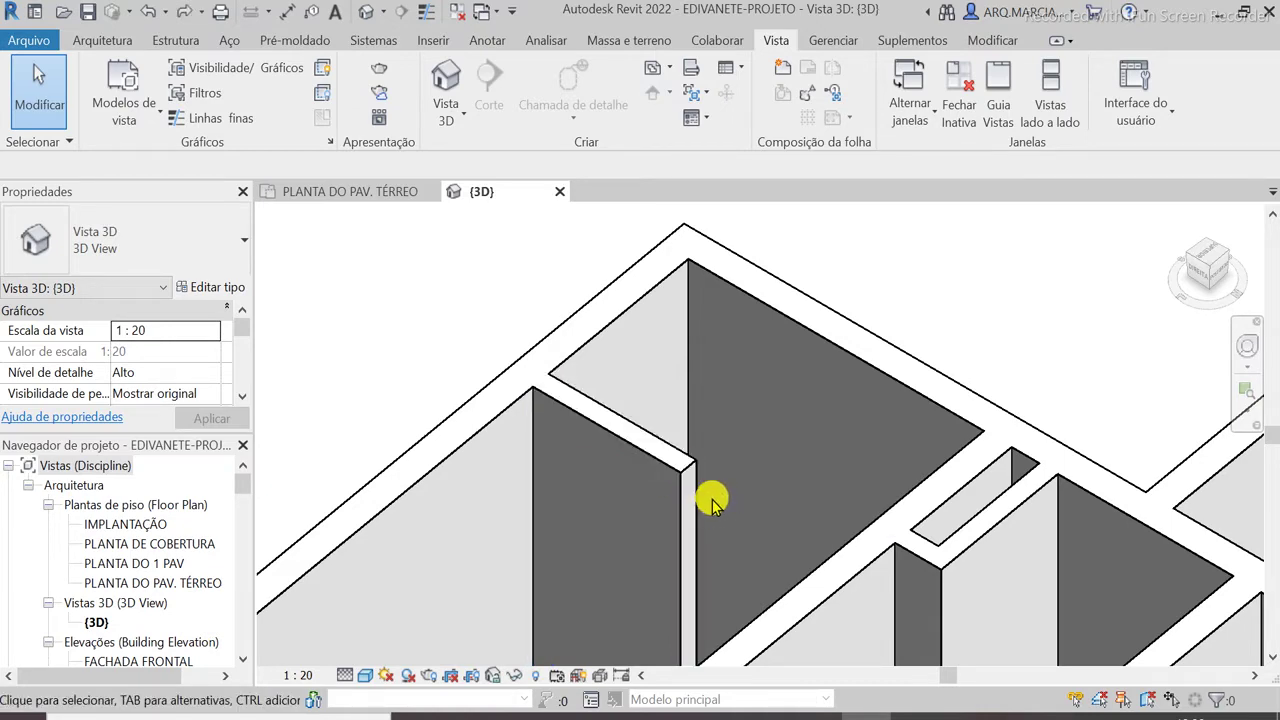
Set the short partition wall's top constraint (Restrição superior) to Não conectado
{"action": "left_click", "coordinate": [680, 478]}
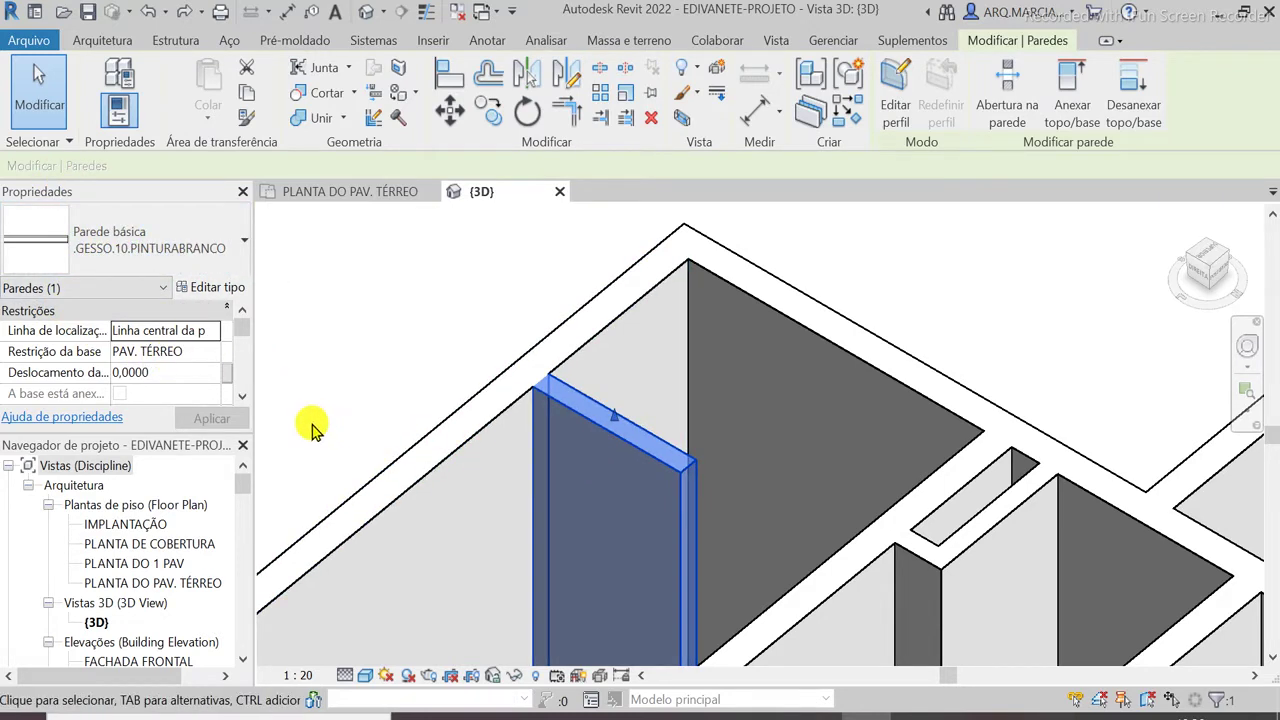
{"action": "left_click", "coordinate": [241, 400]}
{"action": "left_click", "coordinate": [241, 400]}
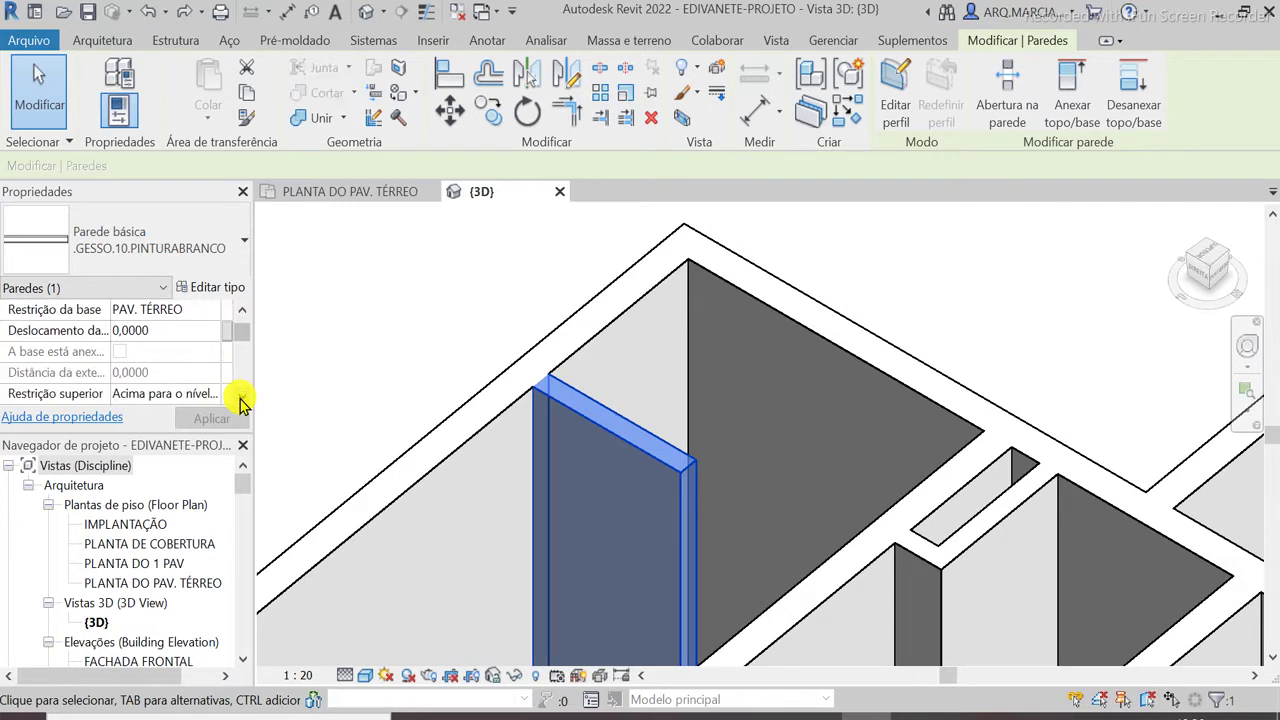
{"action": "left_click", "coordinate": [241, 400]}
{"action": "left_click", "coordinate": [241, 400]}
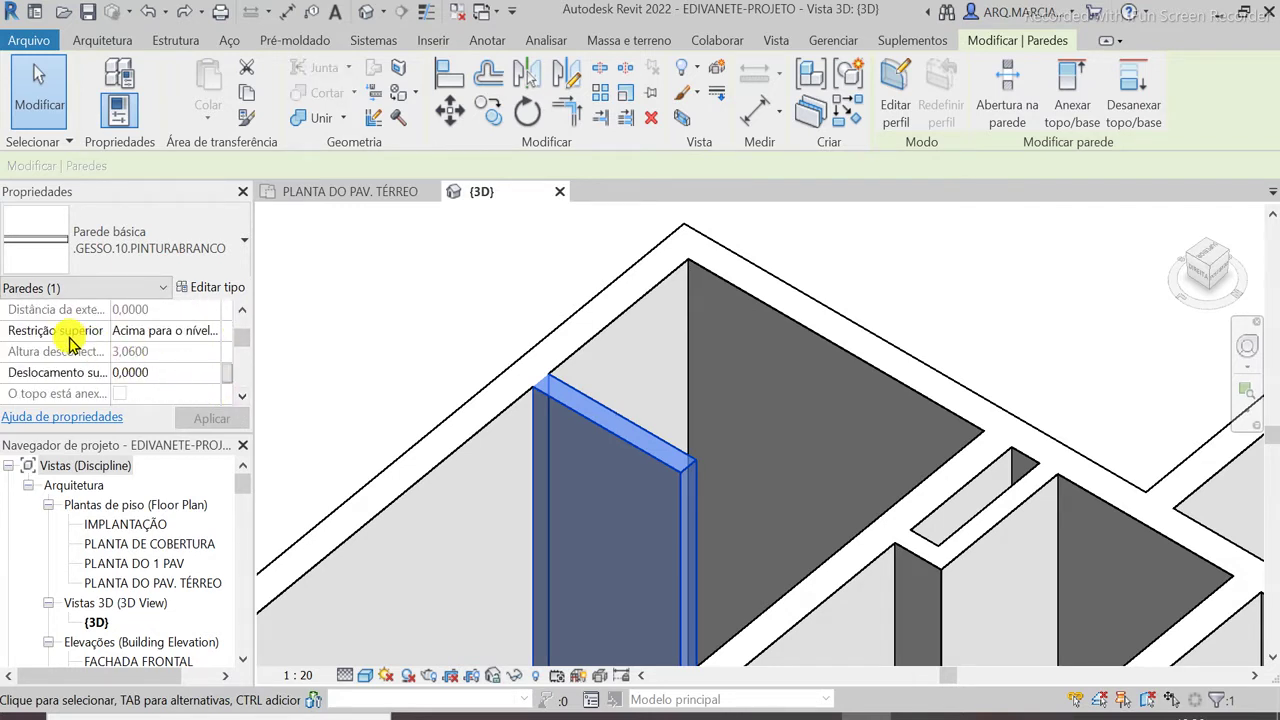
{"action": "left_click", "coordinate": [127, 331]}
{"action": "left_click", "coordinate": [214, 332]}
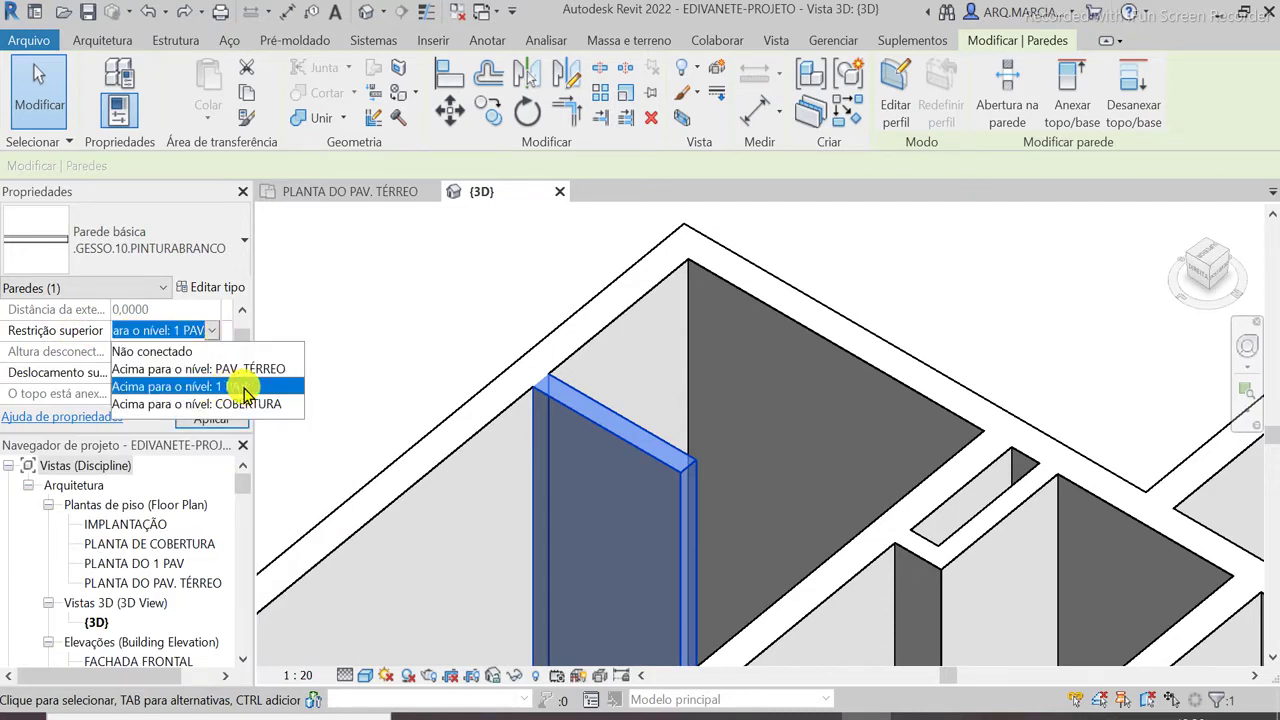
{"action": "left_click", "coordinate": [150, 352]}
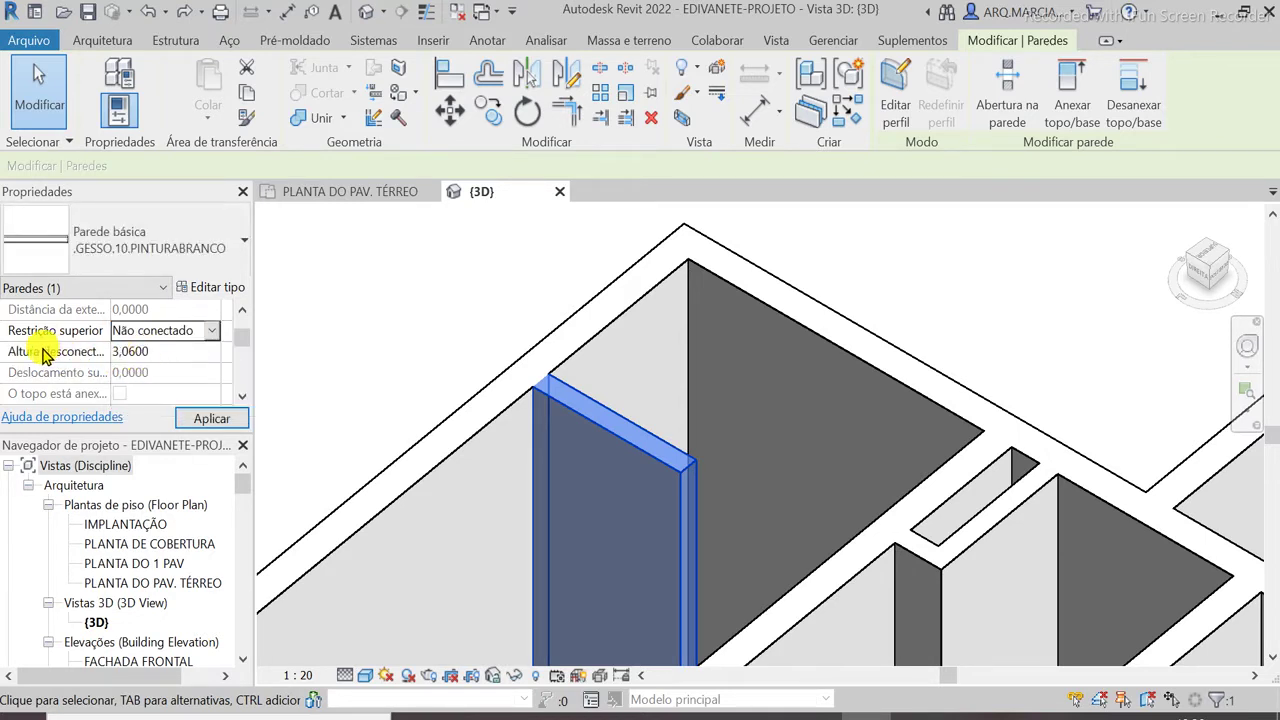
Switch the partition wall's top constraint to level 1 PAV and back to Não conectado
{"action": "left_click", "coordinate": [214, 331]}
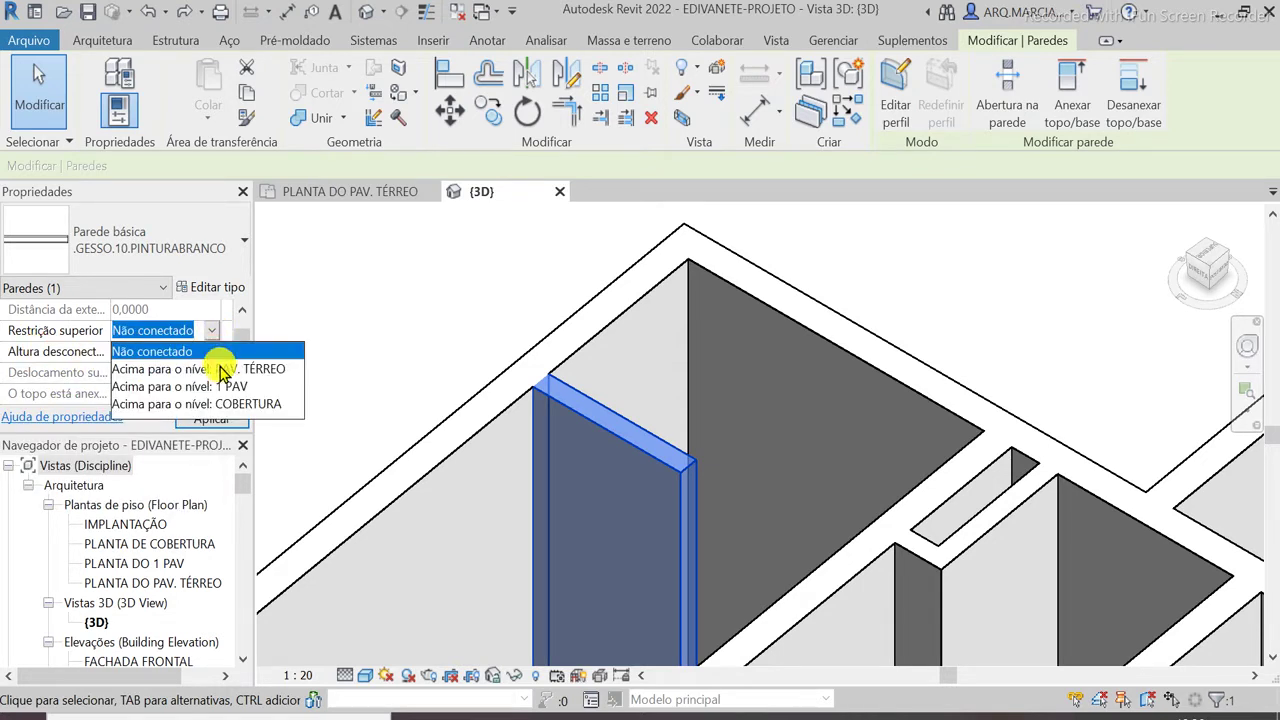
{"action": "left_click", "coordinate": [217, 386]}
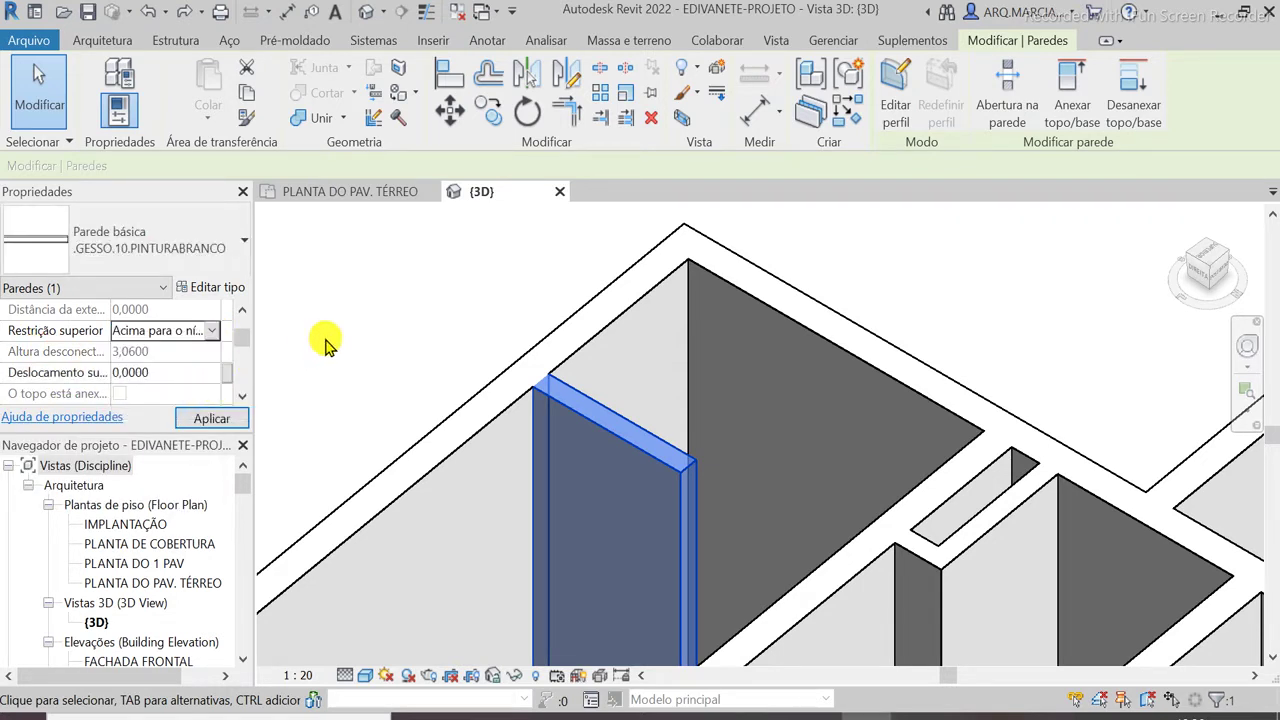
{"action": "left_click", "coordinate": [217, 333]}
{"action": "left_click", "coordinate": [157, 355]}
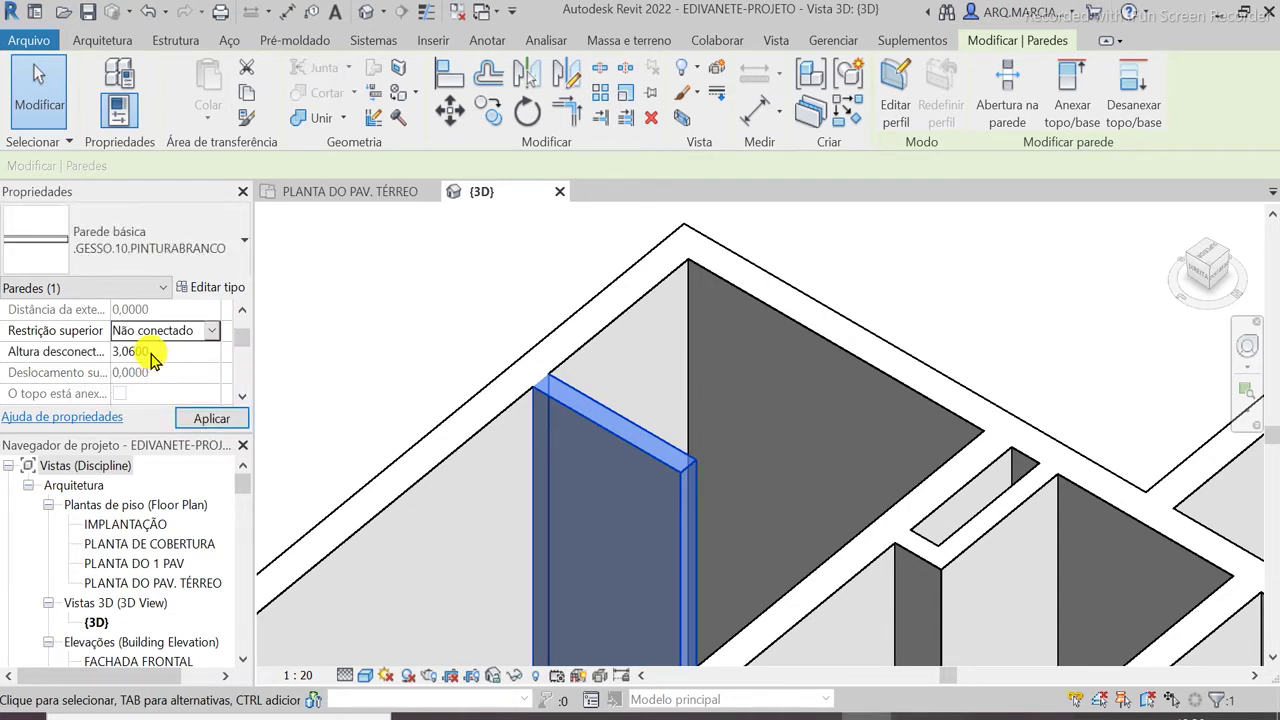
Set the short partition wall's unconnected height to 1 and apply the change
{"action": "left_click", "coordinate": [158, 350]}
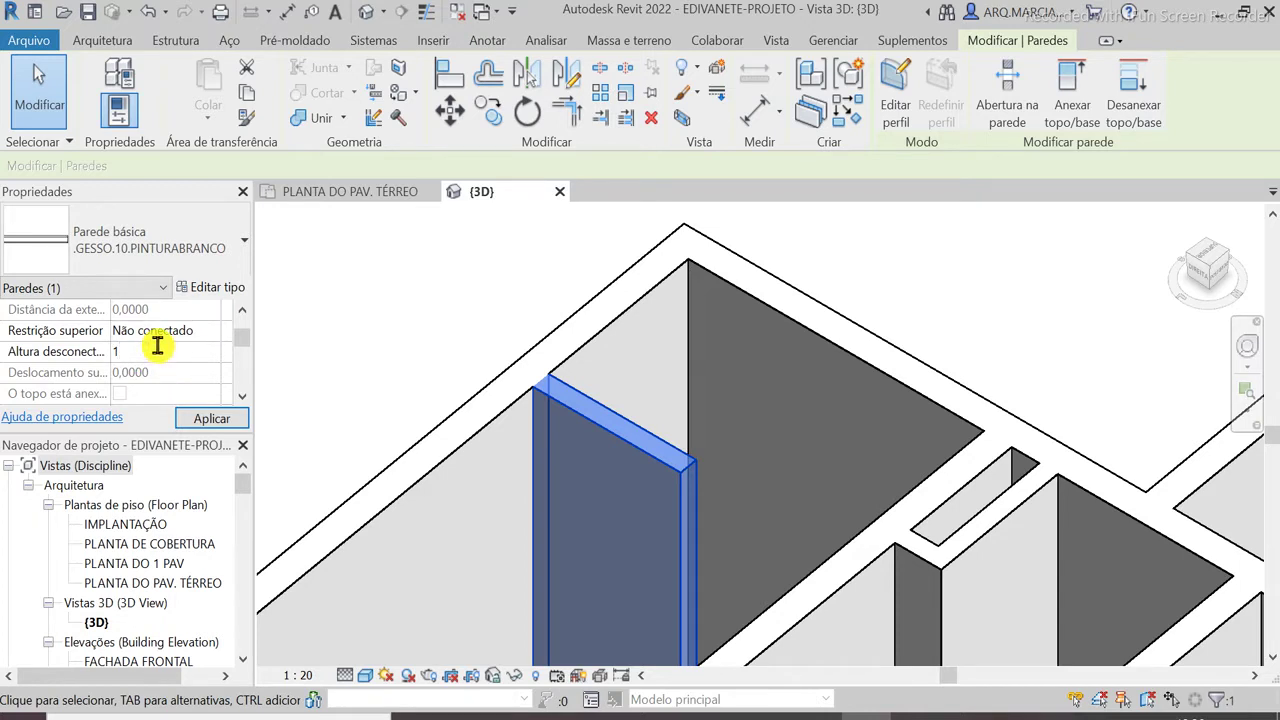
{"action": "left_click", "coordinate": [196, 418]}
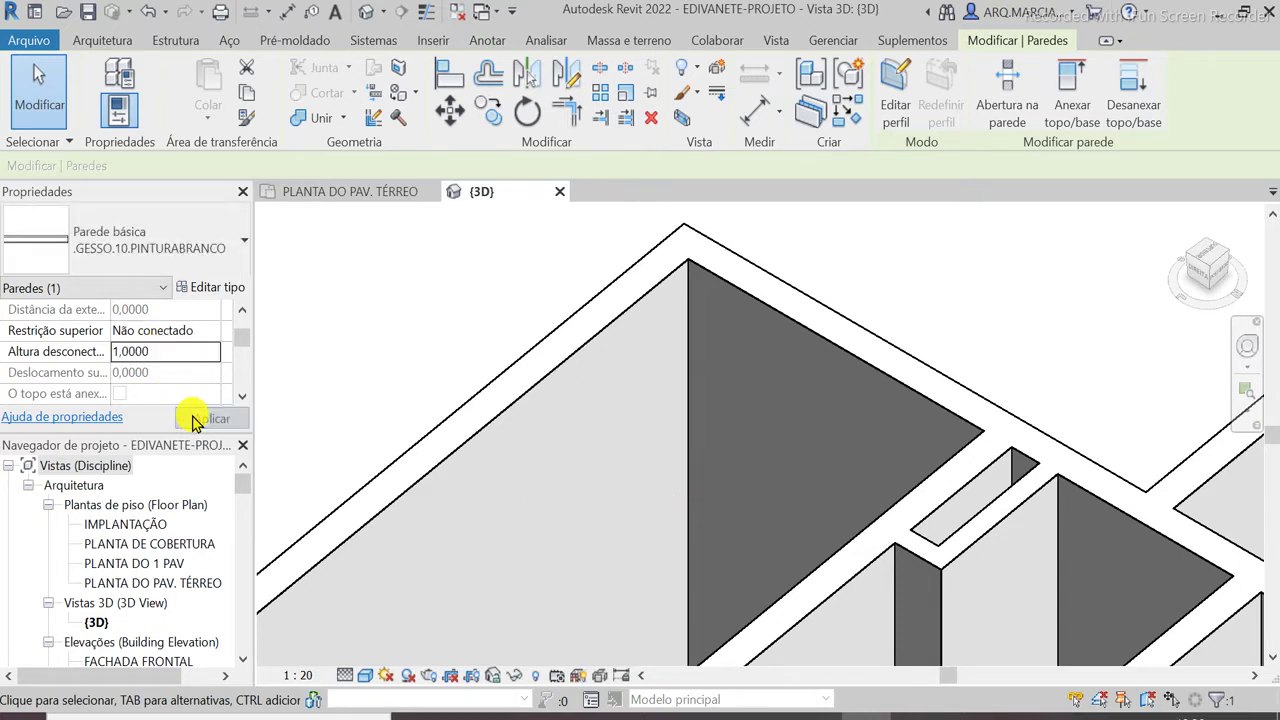
{"action": "scroll", "coordinate": [423, 325], "scroll_direction": "down", "scroll_amount": 5}
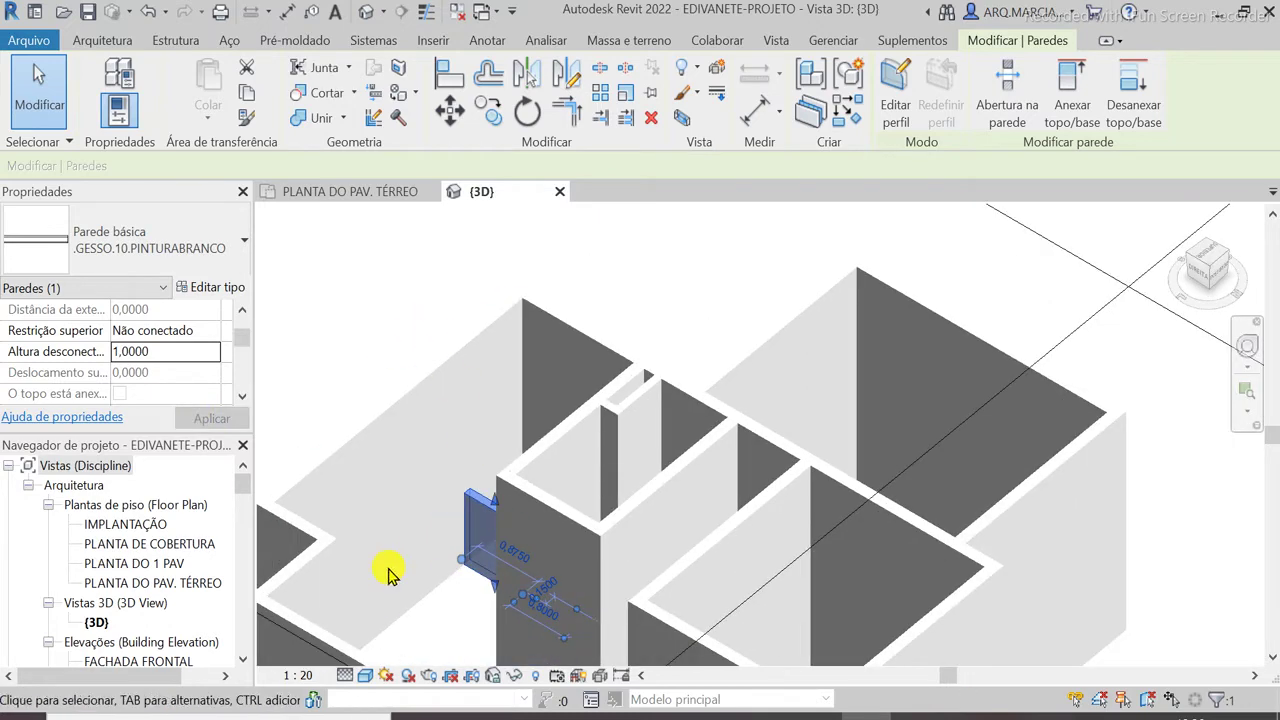
{"action": "scroll", "coordinate": [463, 540], "scroll_direction": "up", "scroll_amount": 3}
{"action": "scroll", "coordinate": [551, 480], "scroll_direction": "down", "scroll_amount": 2}
{"action": "left_click", "coordinate": [437, 357]}
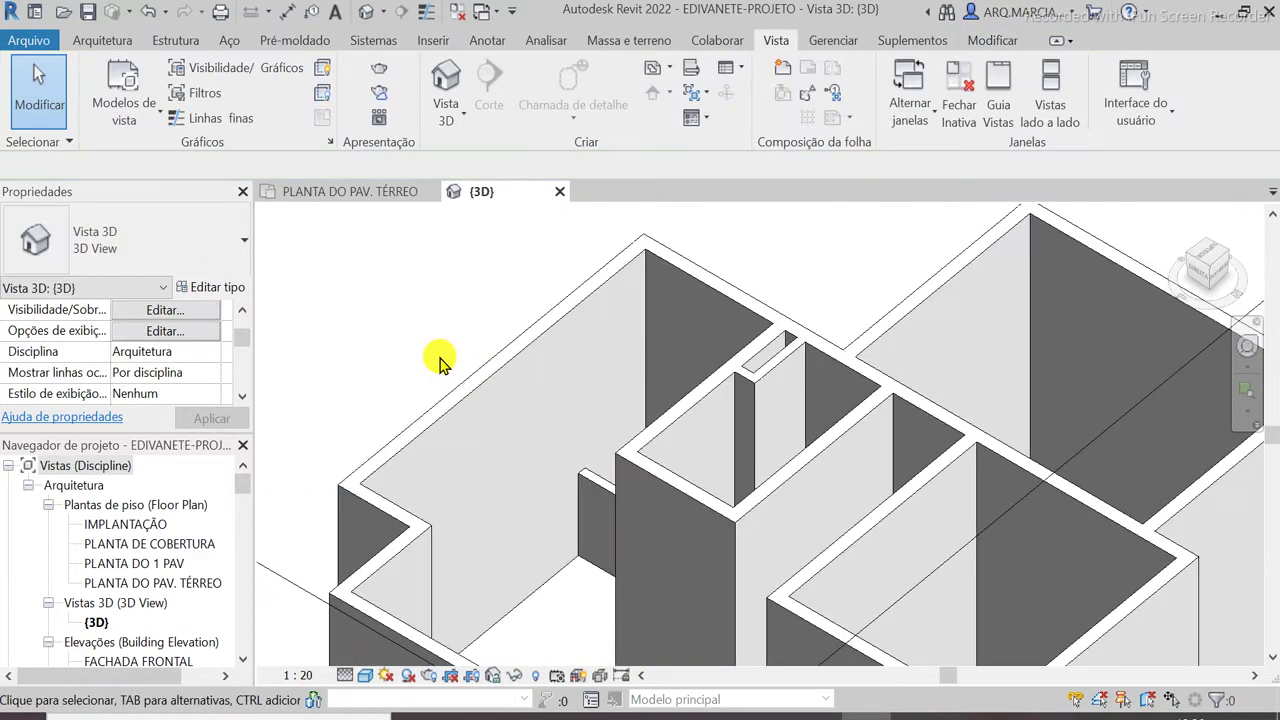
Review the constraint and structural properties of the long exterior wall beside the short partition
{"action": "left_click", "coordinate": [534, 340]}
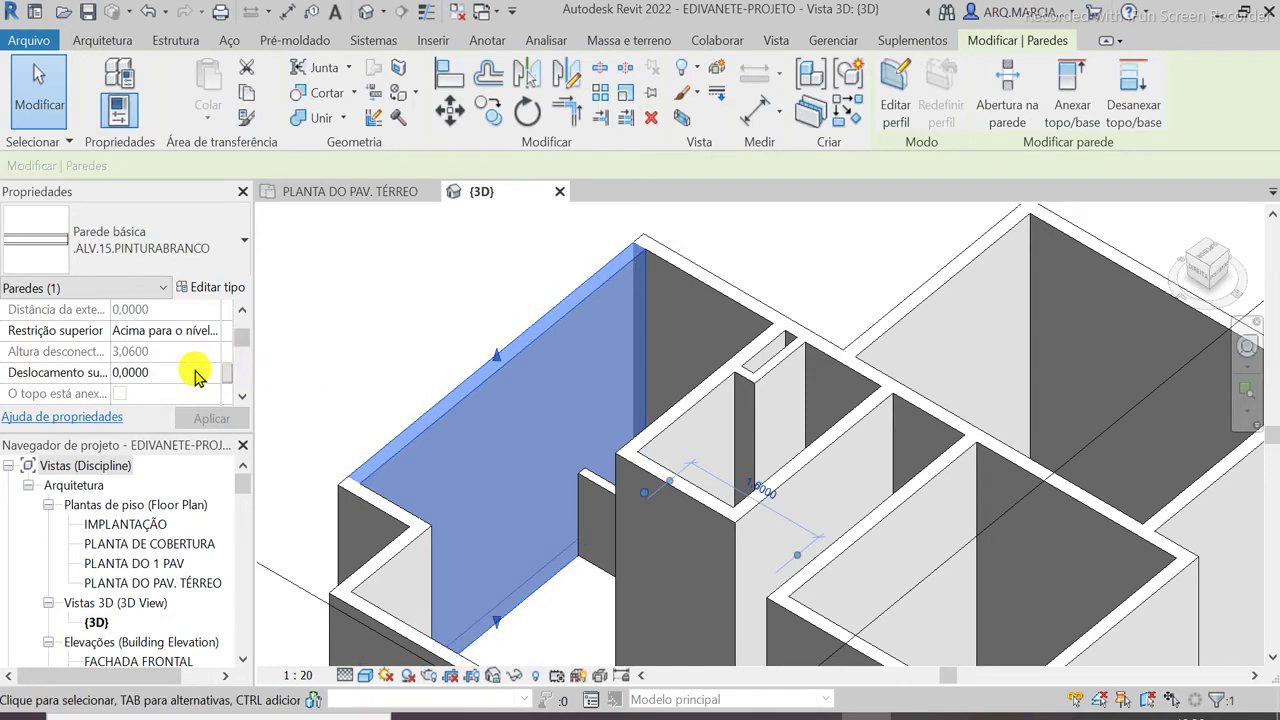
{"action": "scroll", "coordinate": [194, 372], "scroll_direction": "down", "scroll_amount": 2}
{"action": "scroll", "coordinate": [194, 372], "scroll_direction": "down", "scroll_amount": 2}
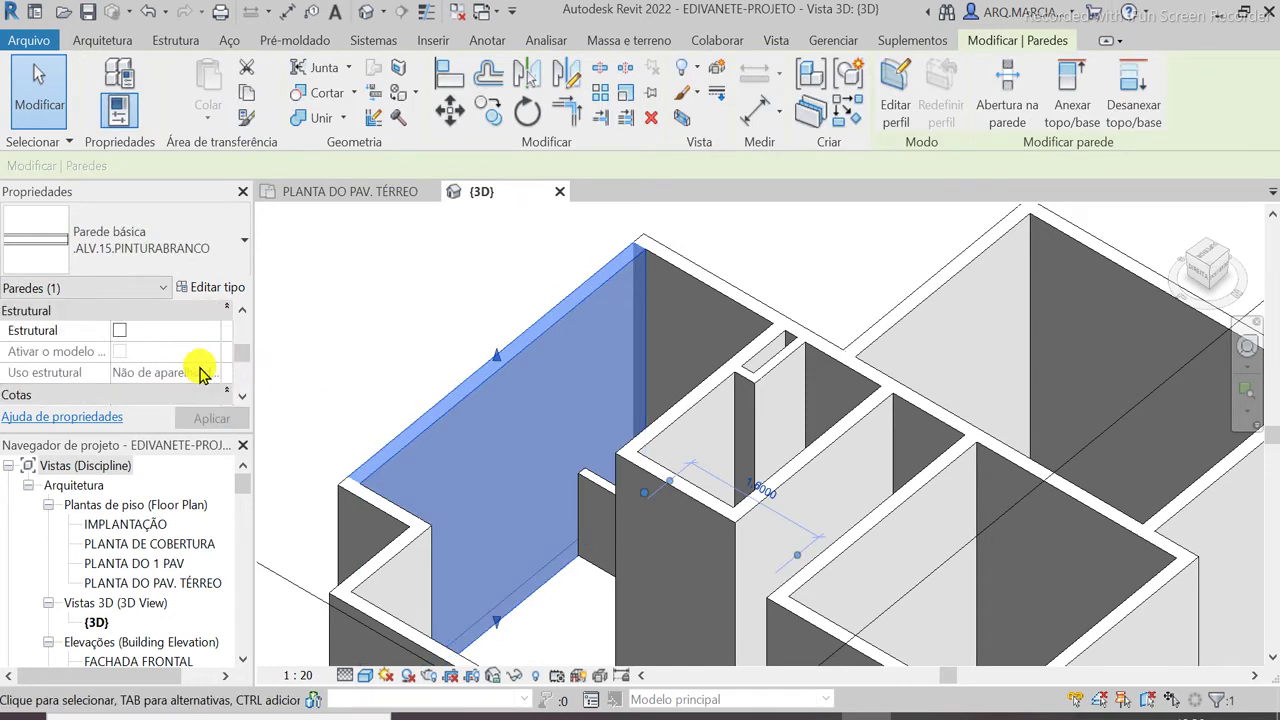
{"action": "left_click", "coordinate": [391, 321]}
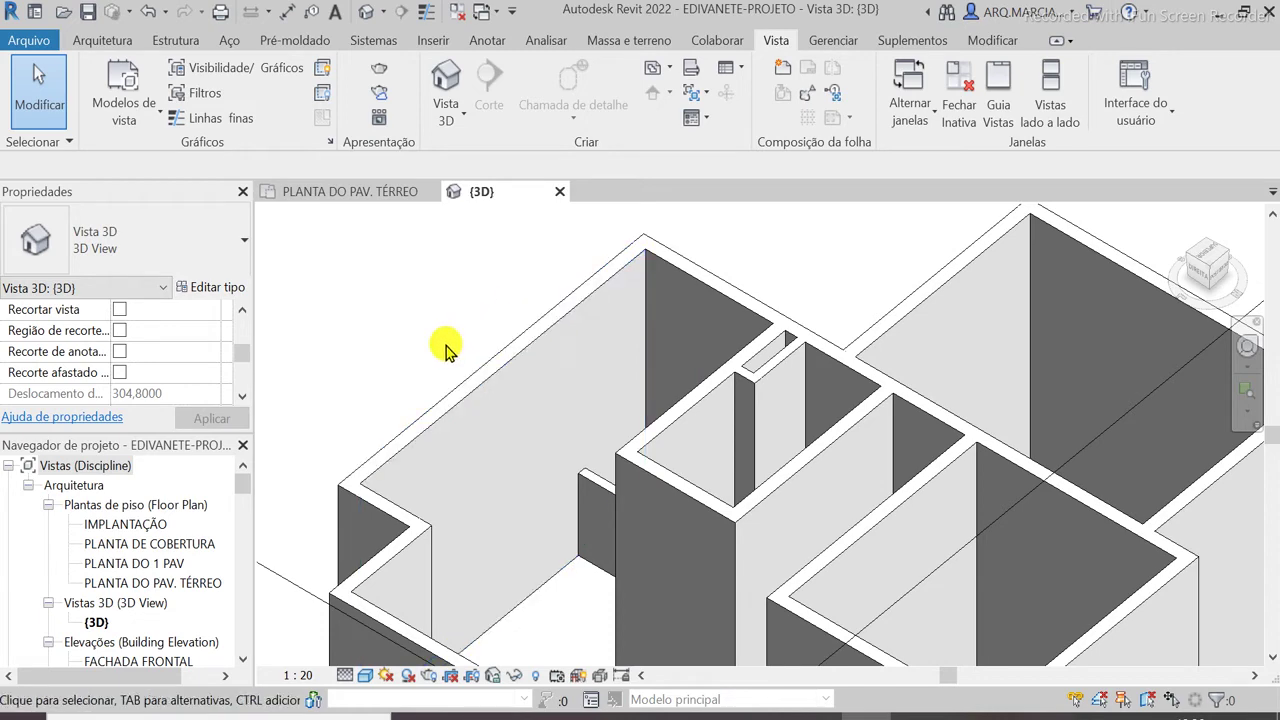
Open the PLANTA DO PAV. TÉRREO floor plan and turn on thin lines (Linhas finas) for the walls
{"action": "left_click", "coordinate": [362, 192]}
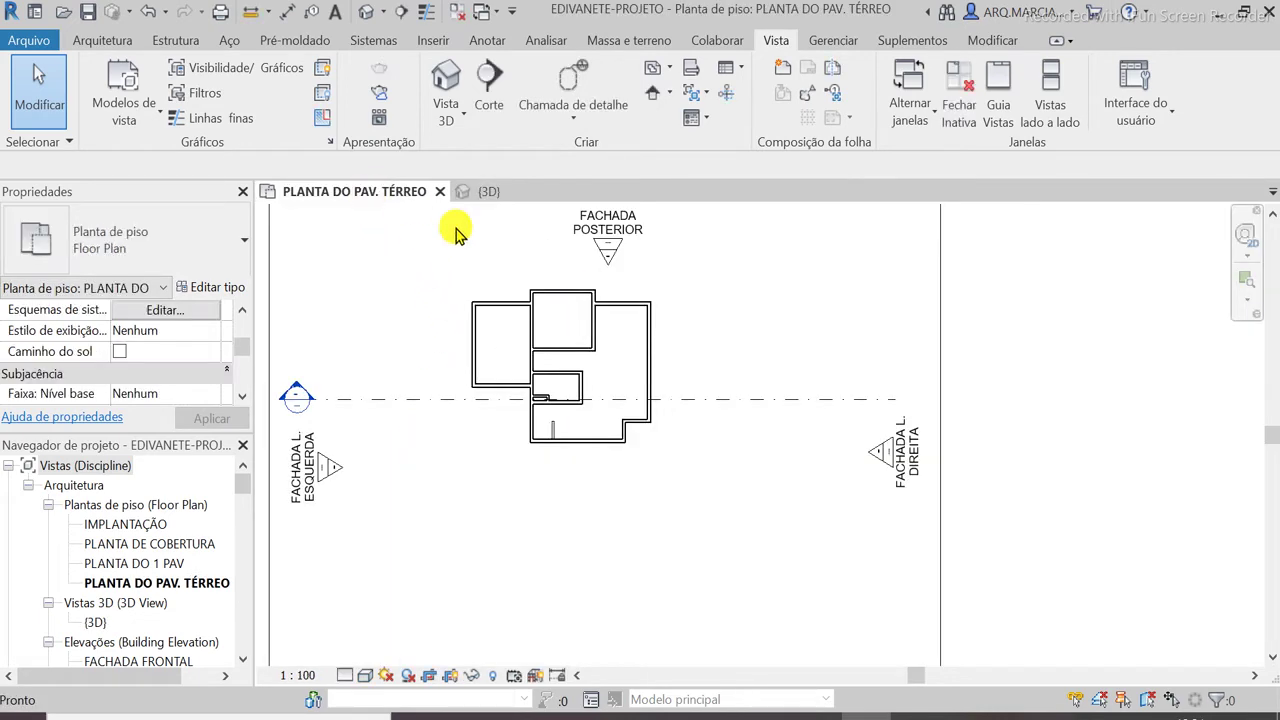
{"action": "scroll", "coordinate": [531, 334], "scroll_direction": "up", "scroll_amount": 3}
{"action": "scroll", "coordinate": [591, 400], "scroll_direction": "down", "scroll_amount": 2}
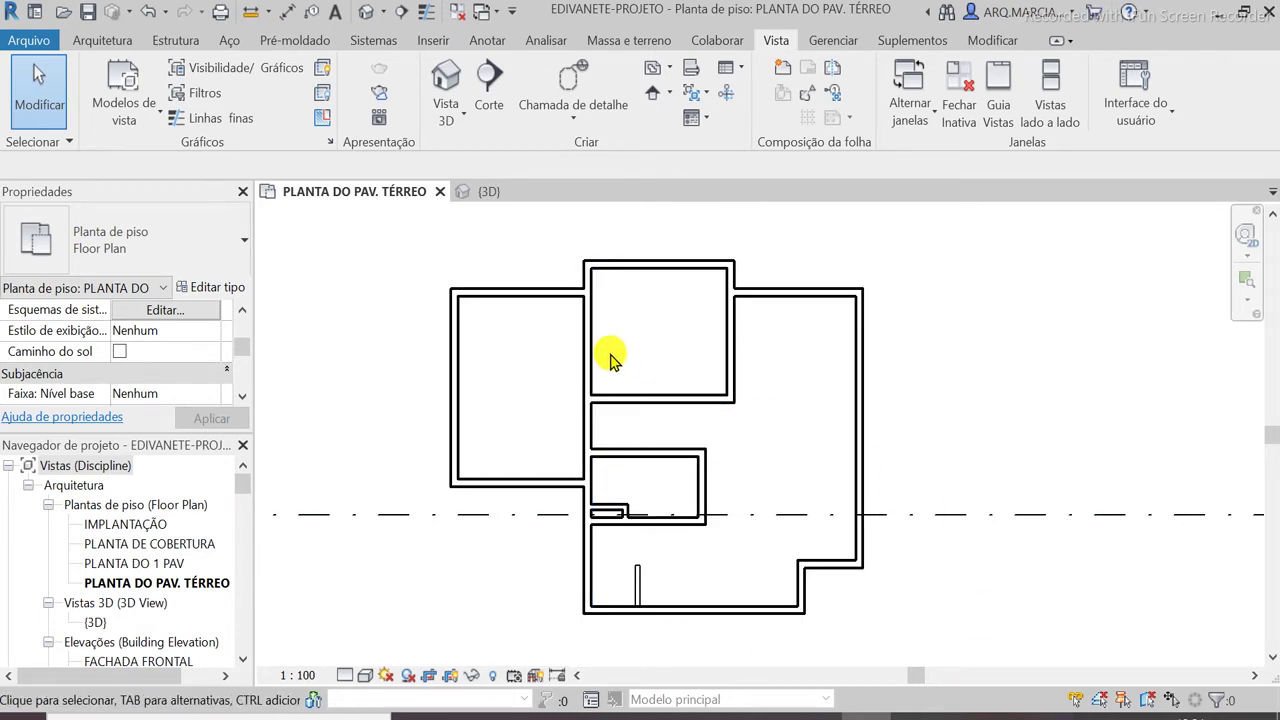
{"action": "scroll", "coordinate": [594, 300], "scroll_direction": "up", "scroll_amount": 5}
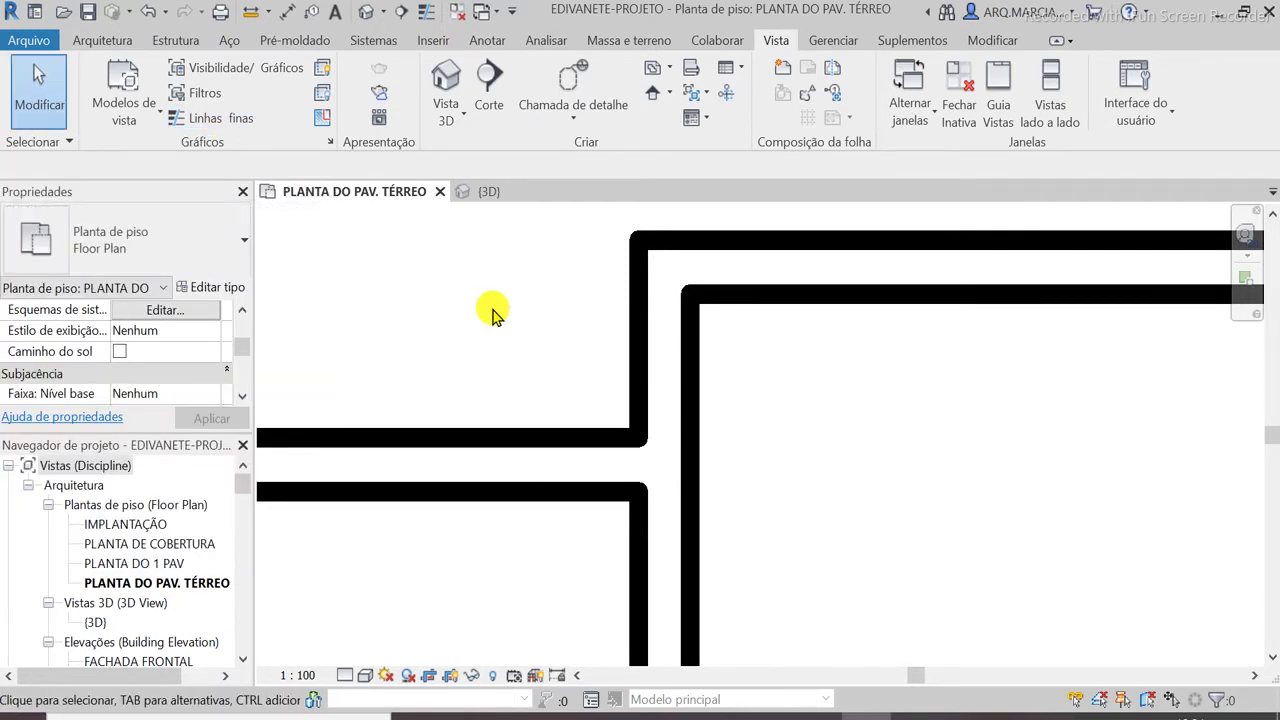
{"action": "key", "text": "t"}
{"action": "key", "text": "l"}
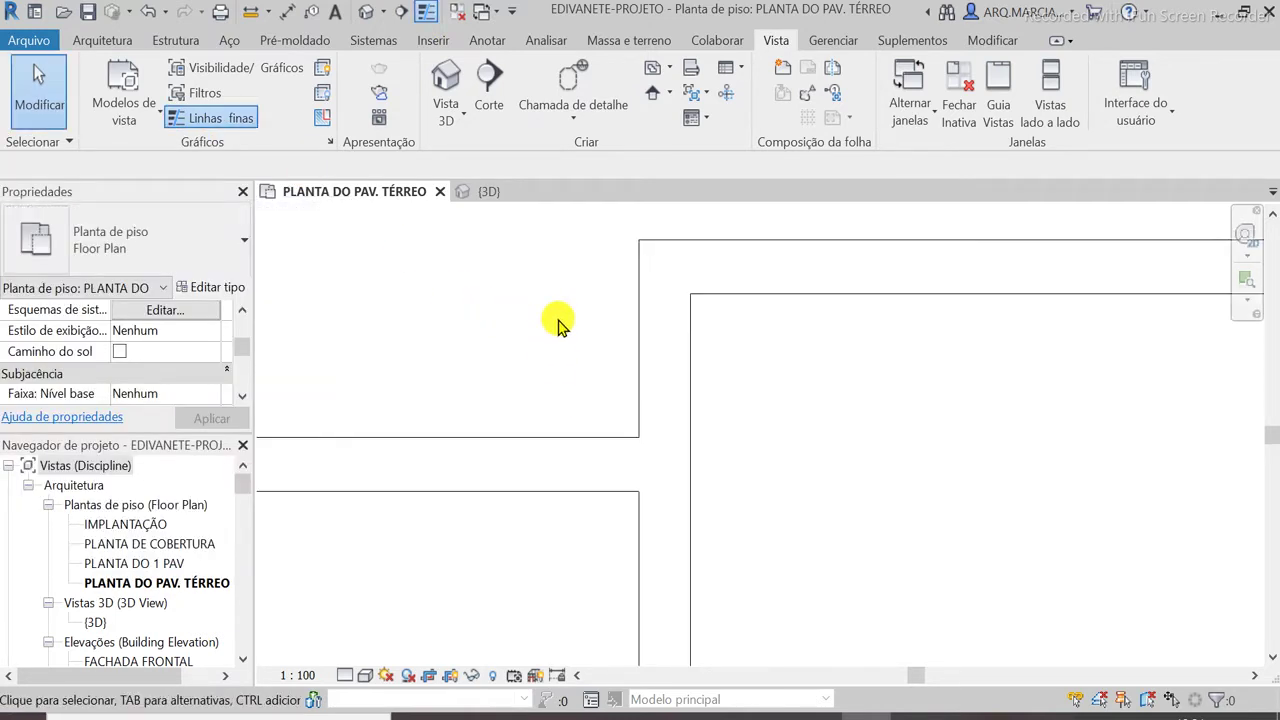
{"action": "scroll", "coordinate": [557, 315], "scroll_direction": "down", "scroll_amount": 3}
{"action": "scroll", "coordinate": [914, 280], "scroll_direction": "down", "scroll_amount": 3}
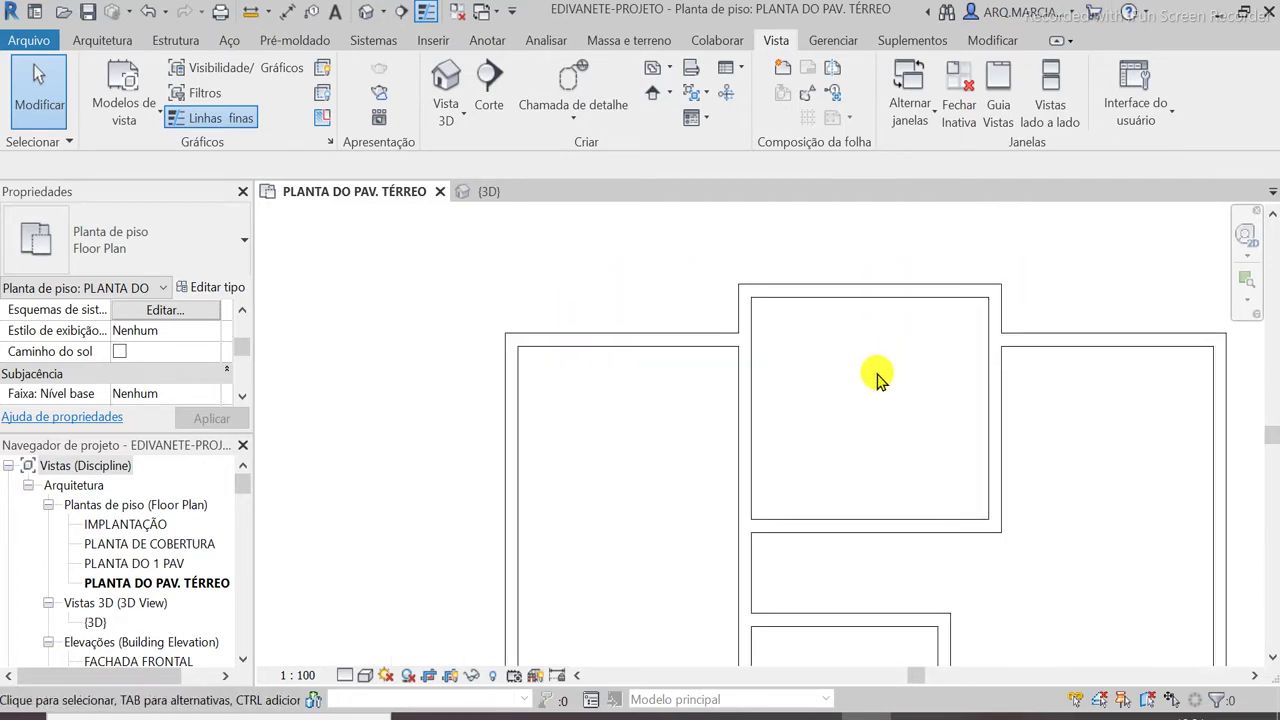
{"action": "scroll", "coordinate": [874, 374], "scroll_direction": "up", "scroll_amount": 3}
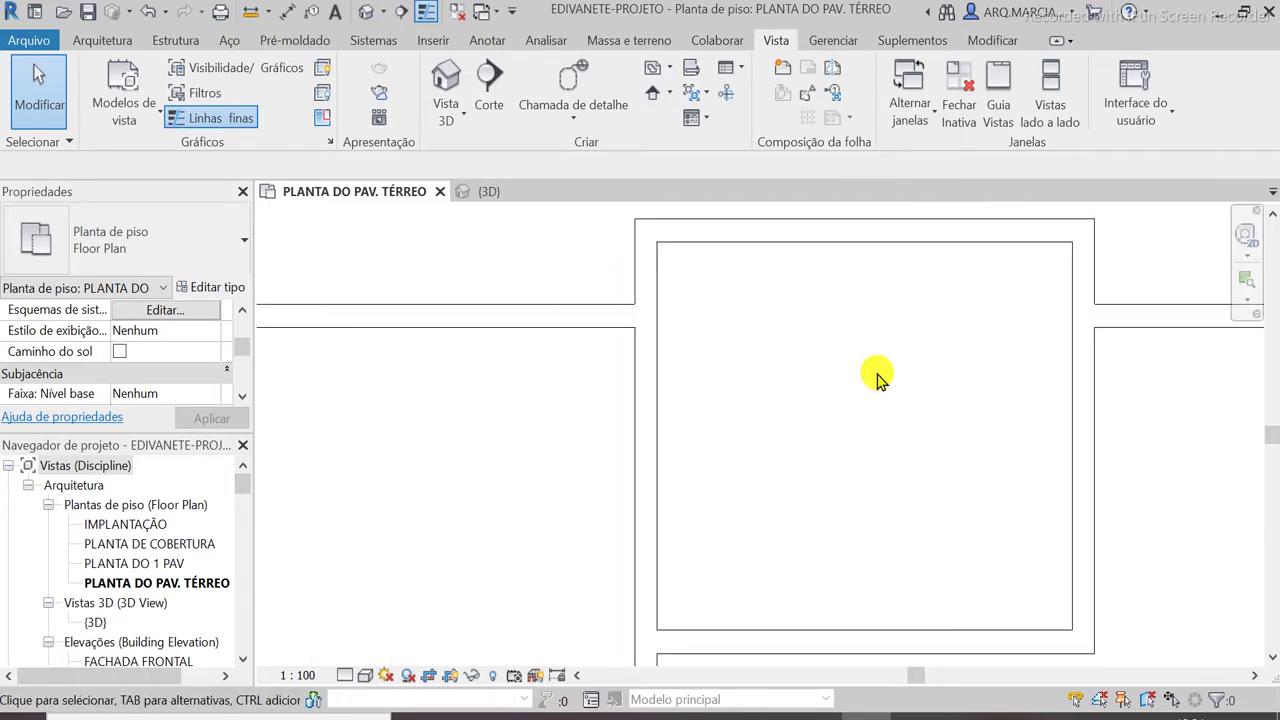
Turn off thin lines (Linhas finas) in the ground floor plan and inspect the line thickness at the upper room's wall corner
{"action": "left_click", "coordinate": [229, 118]}
{"action": "scroll", "coordinate": [669, 246], "scroll_direction": "down", "scroll_amount": 2}
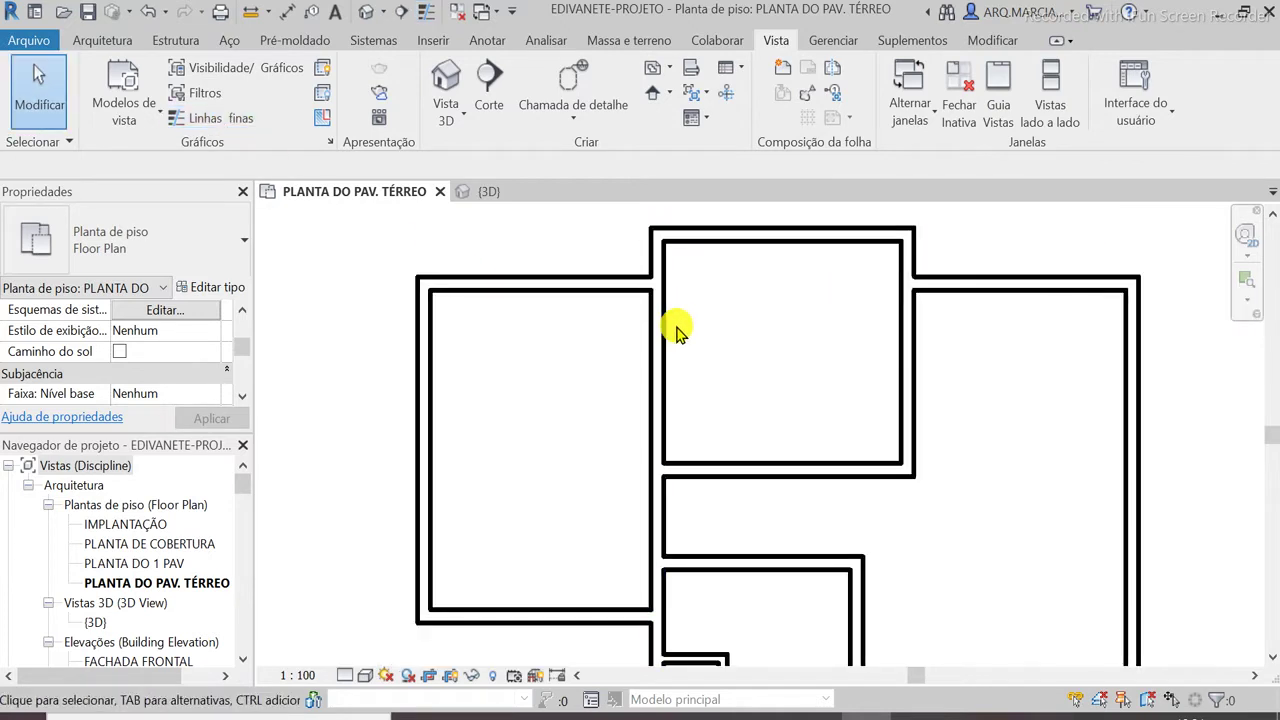
{"action": "scroll", "coordinate": [671, 216], "scroll_direction": "up", "scroll_amount": 3}
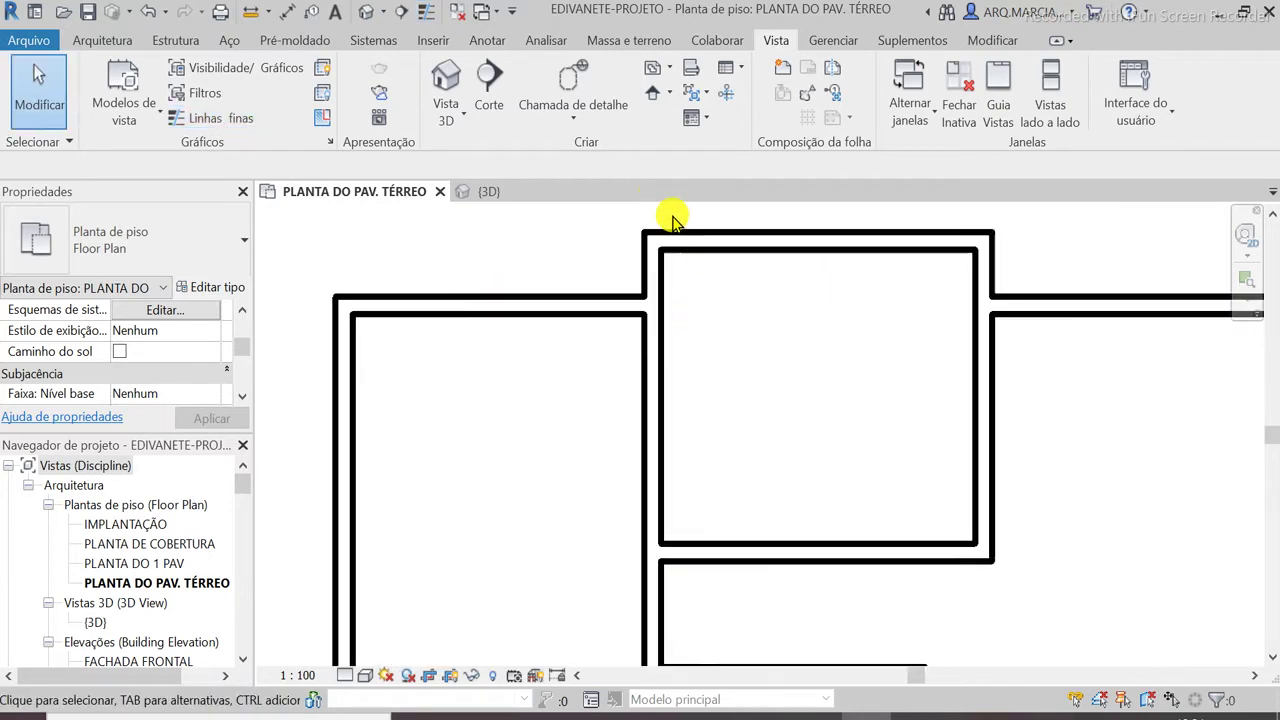
{"action": "scroll", "coordinate": [671, 218], "scroll_direction": "up", "scroll_amount": 2}
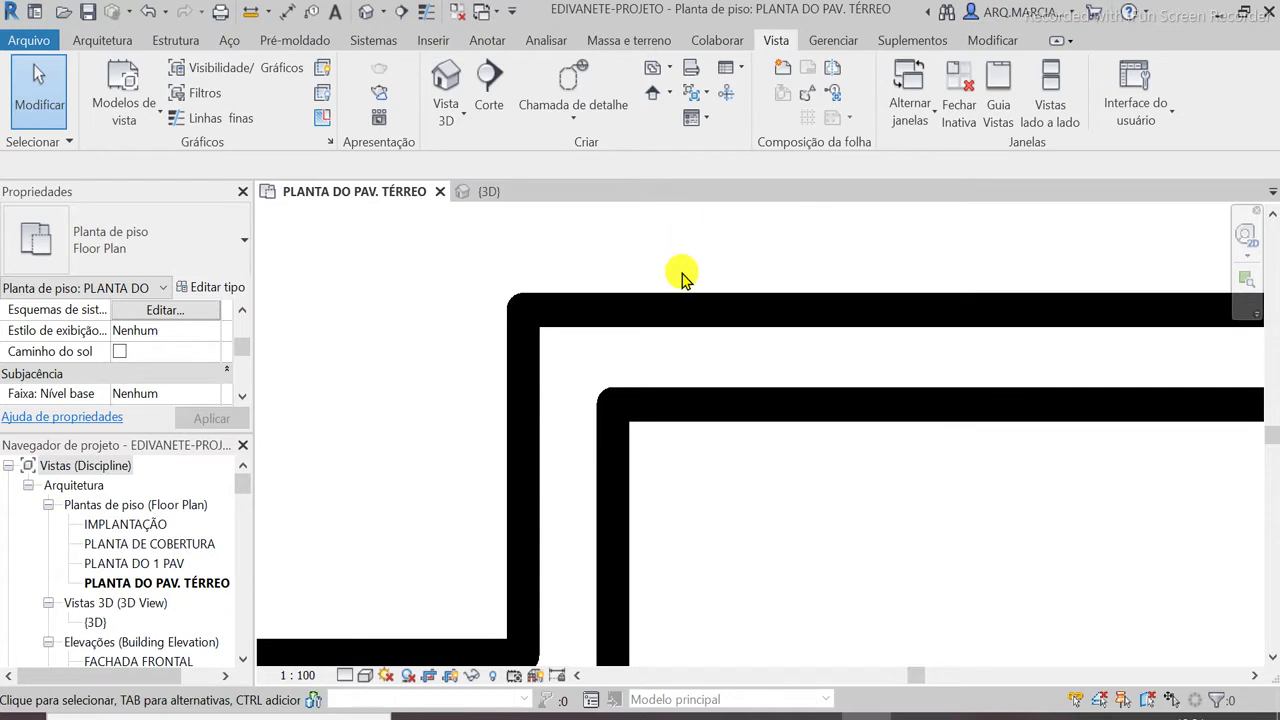
Set the ground floor plan's view scale to 1 : 50
{"action": "left_click", "coordinate": [300, 677]}
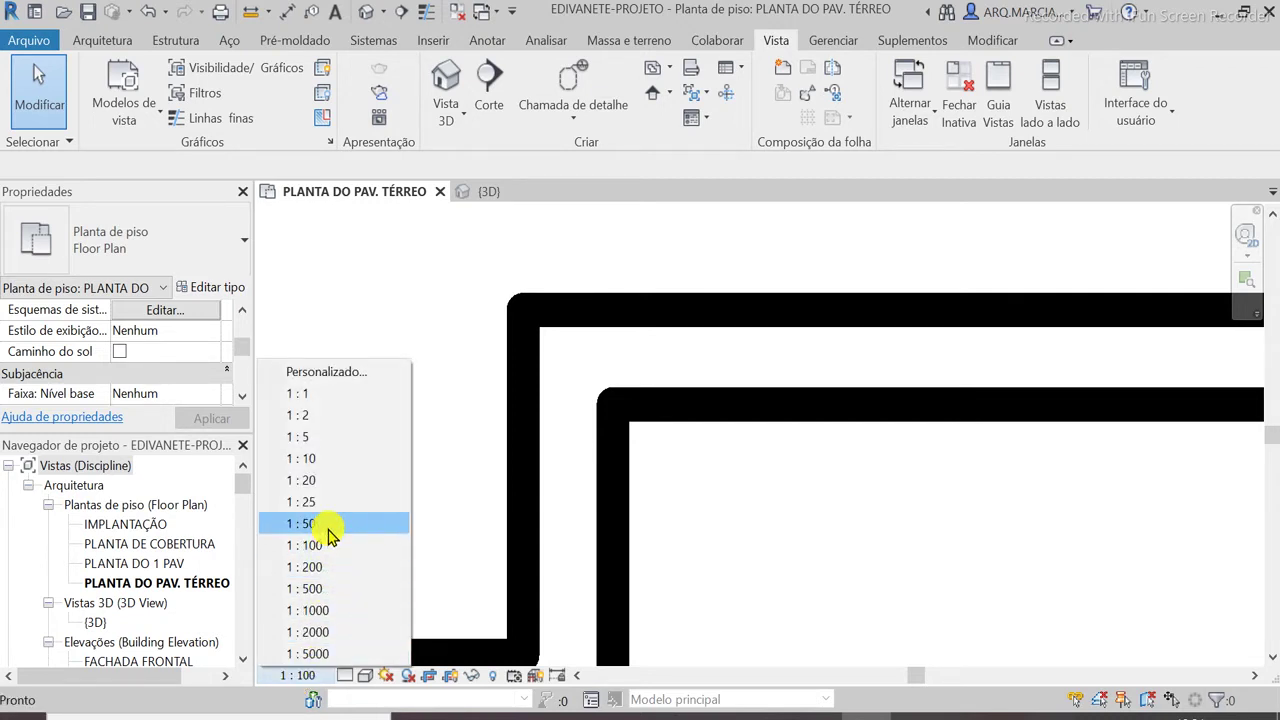
{"action": "left_click", "coordinate": [330, 526]}
{"action": "scroll", "coordinate": [646, 300], "scroll_direction": "down", "scroll_amount": 3}
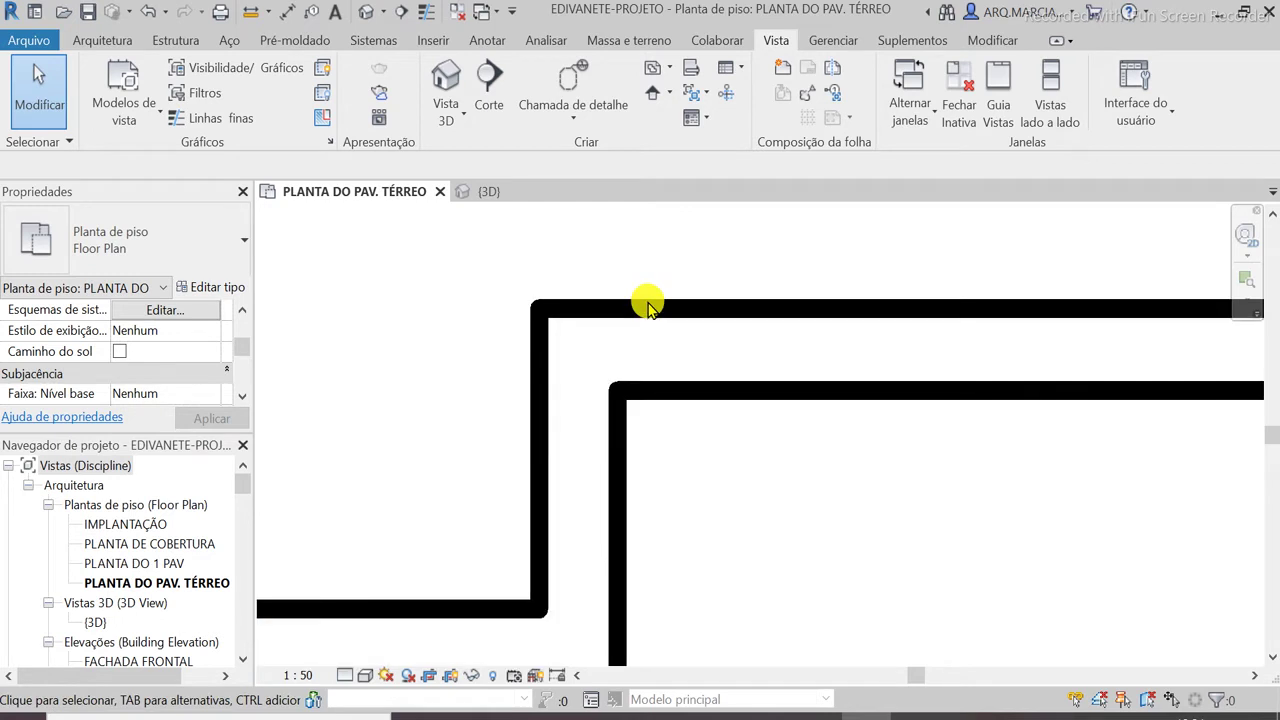
{"action": "scroll", "coordinate": [646, 302], "scroll_direction": "down", "scroll_amount": 4}
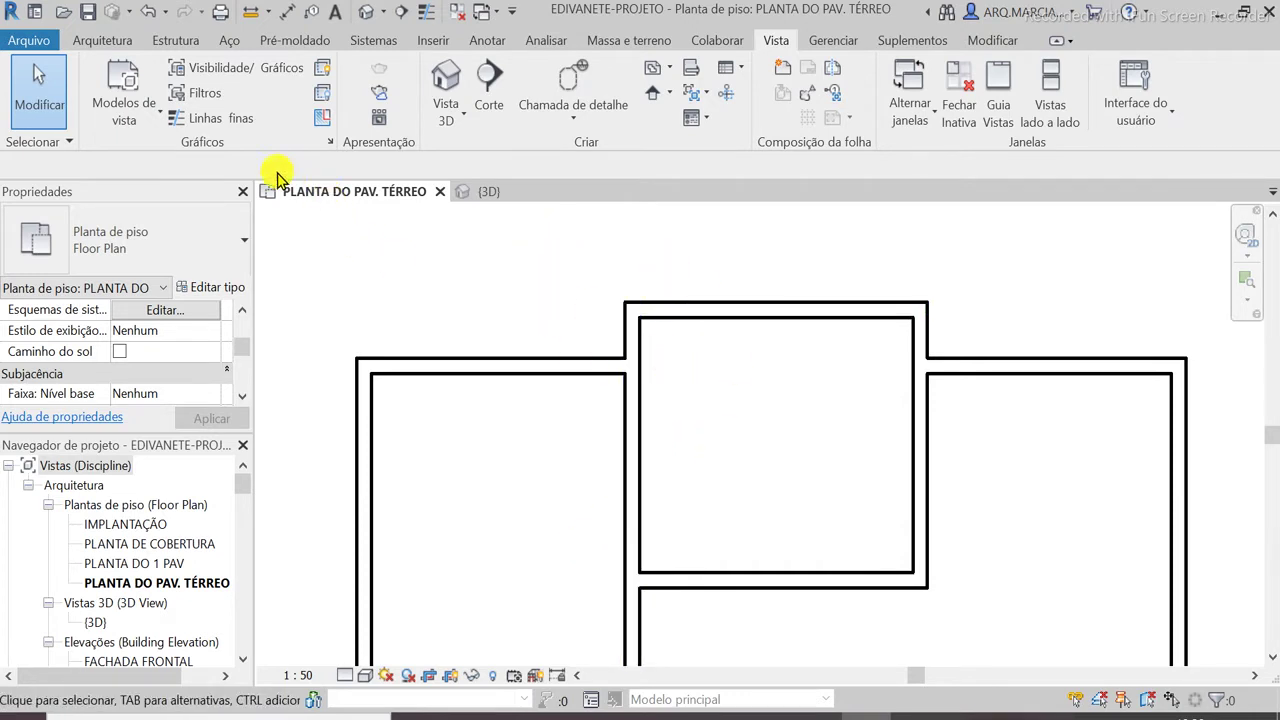
Turn thin lines (Linhas finas) back on for the ground floor plan
{"action": "left_click", "coordinate": [214, 127]}
{"action": "left_click", "coordinate": [214, 122]}
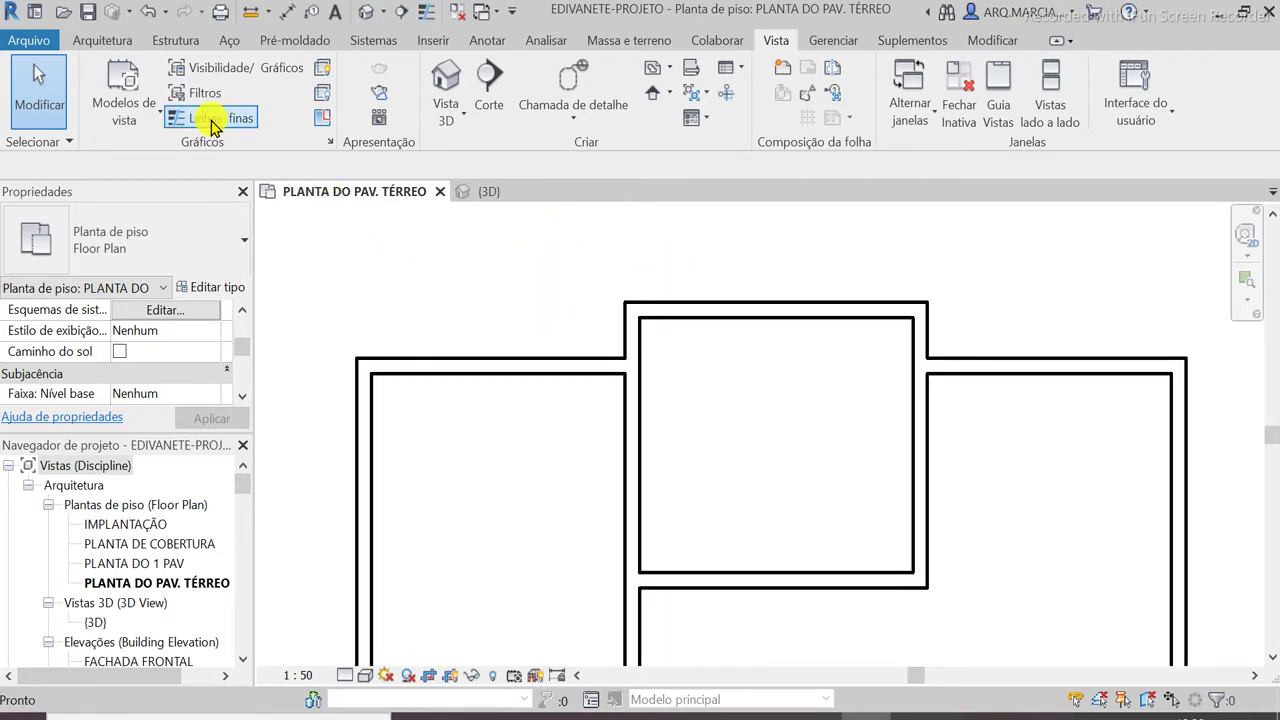
{"action": "left_click", "coordinate": [214, 122]}
{"action": "scroll", "coordinate": [527, 285], "scroll_direction": "down", "scroll_amount": 1}
{"action": "scroll", "coordinate": [527, 285], "scroll_direction": "down", "scroll_amount": 1}
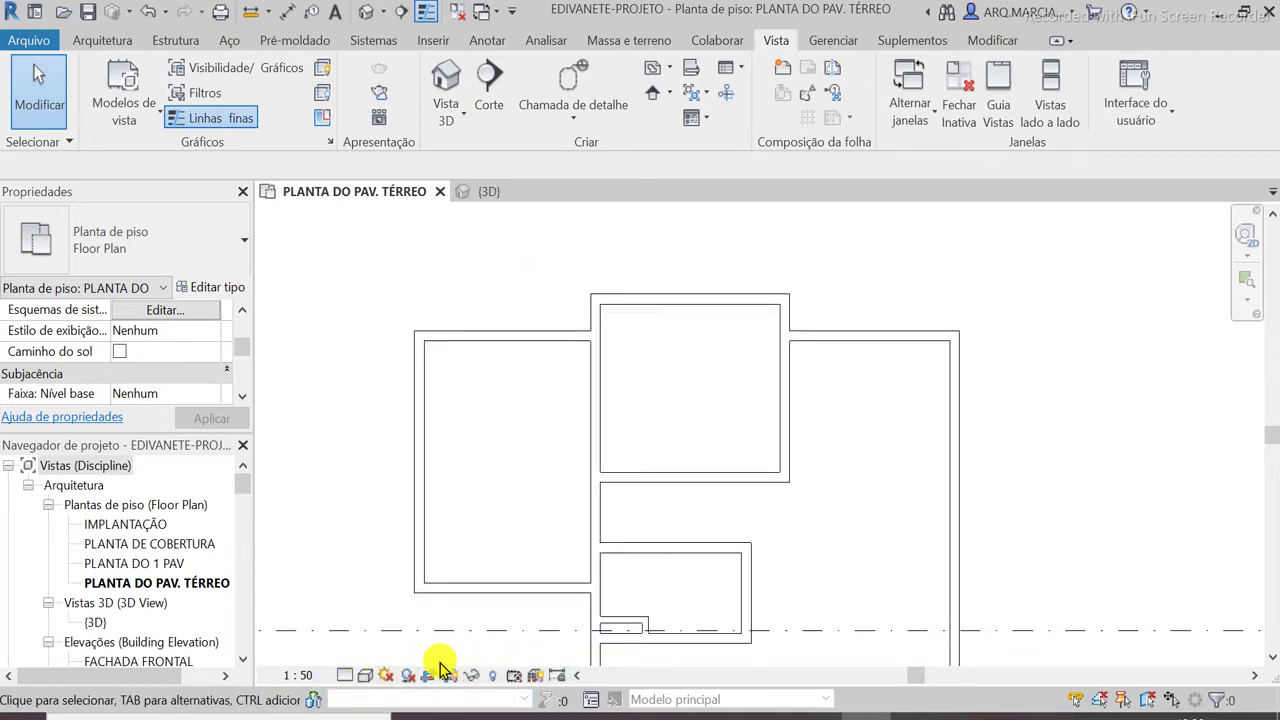
{"action": "scroll", "coordinate": [506, 314], "scroll_direction": "down", "scroll_amount": 2}
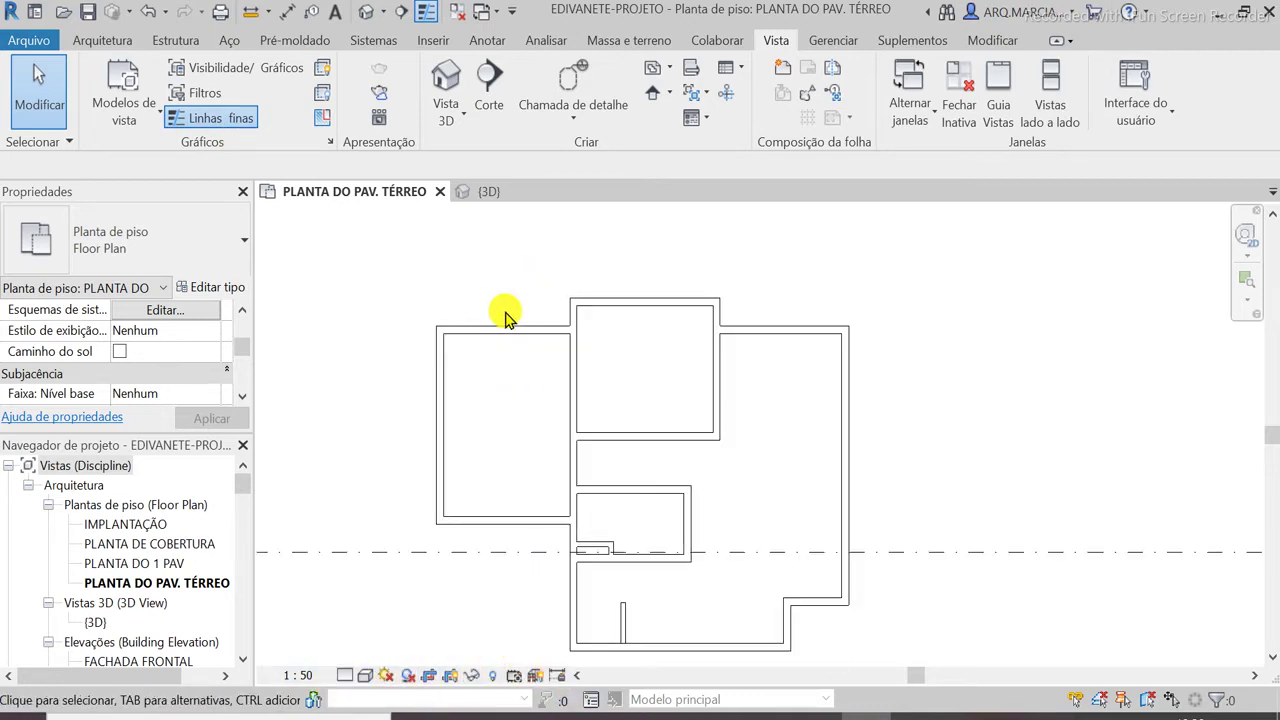
{"action": "scroll", "coordinate": [528, 434], "scroll_direction": "up", "scroll_amount": 4}
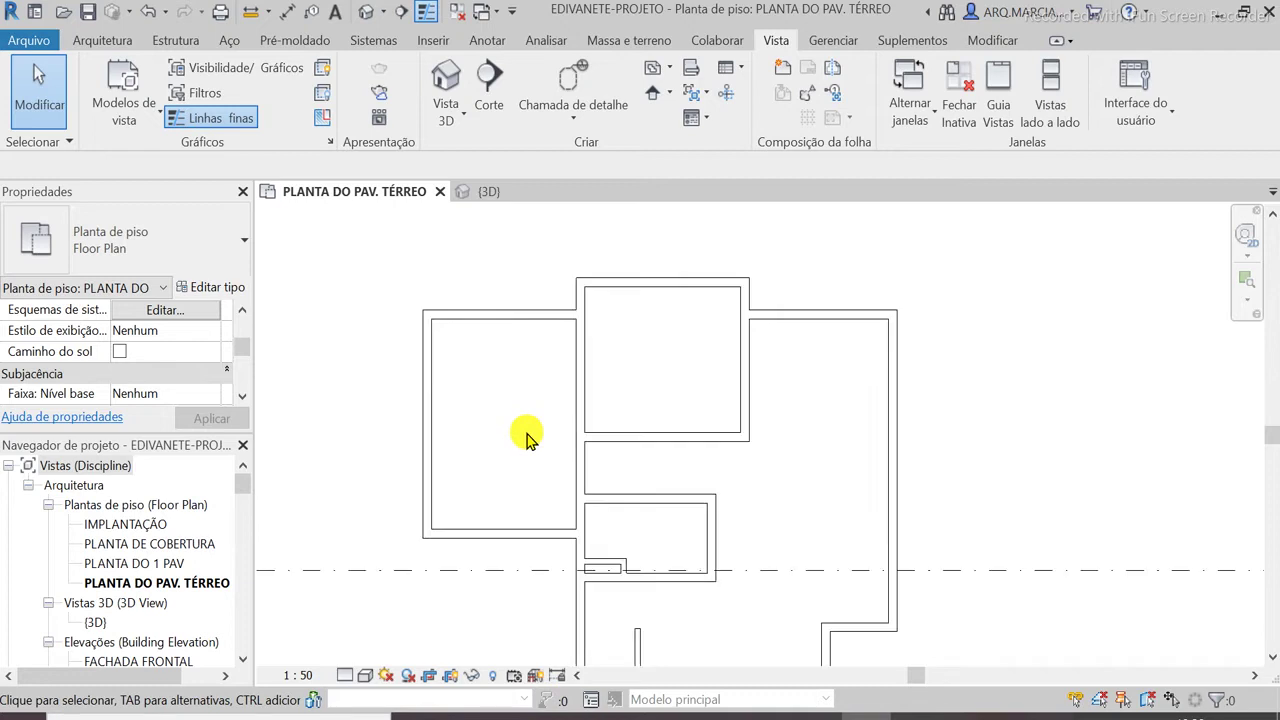
Switch the ground floor plan's detail level to Baixo and after that to Médio
{"action": "left_click", "coordinate": [343, 675]}
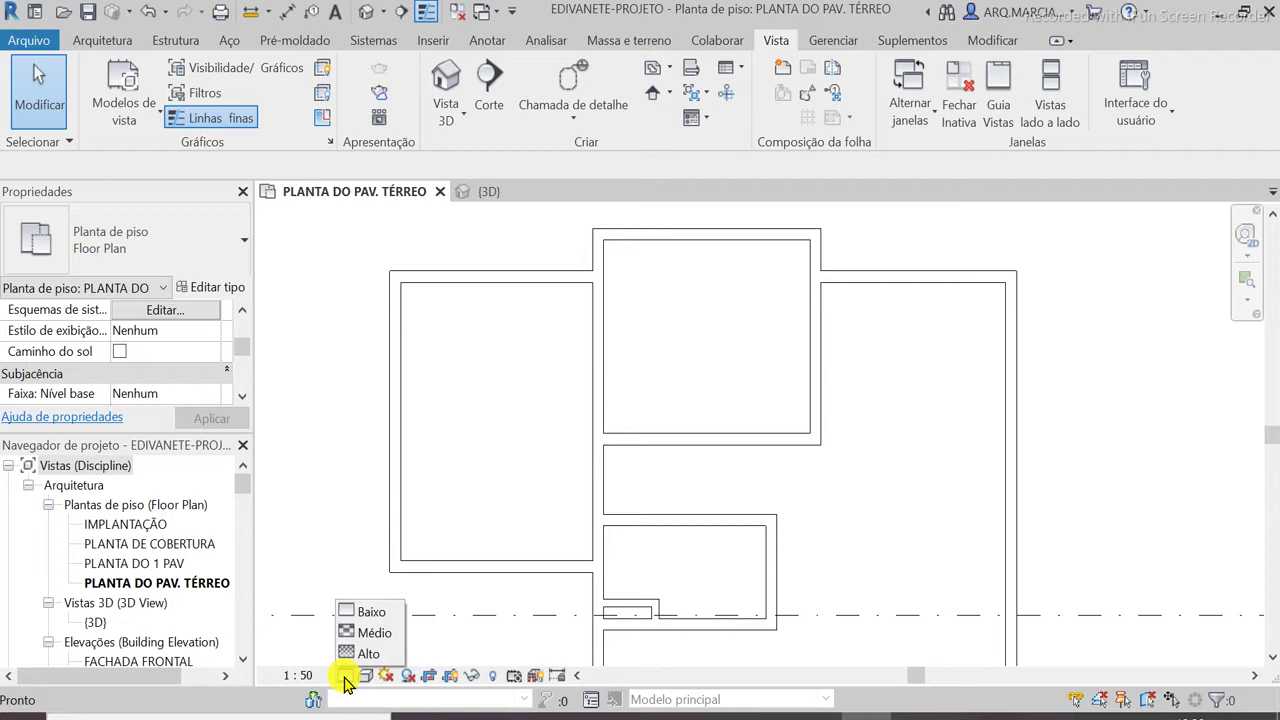
{"action": "left_click", "coordinate": [373, 612]}
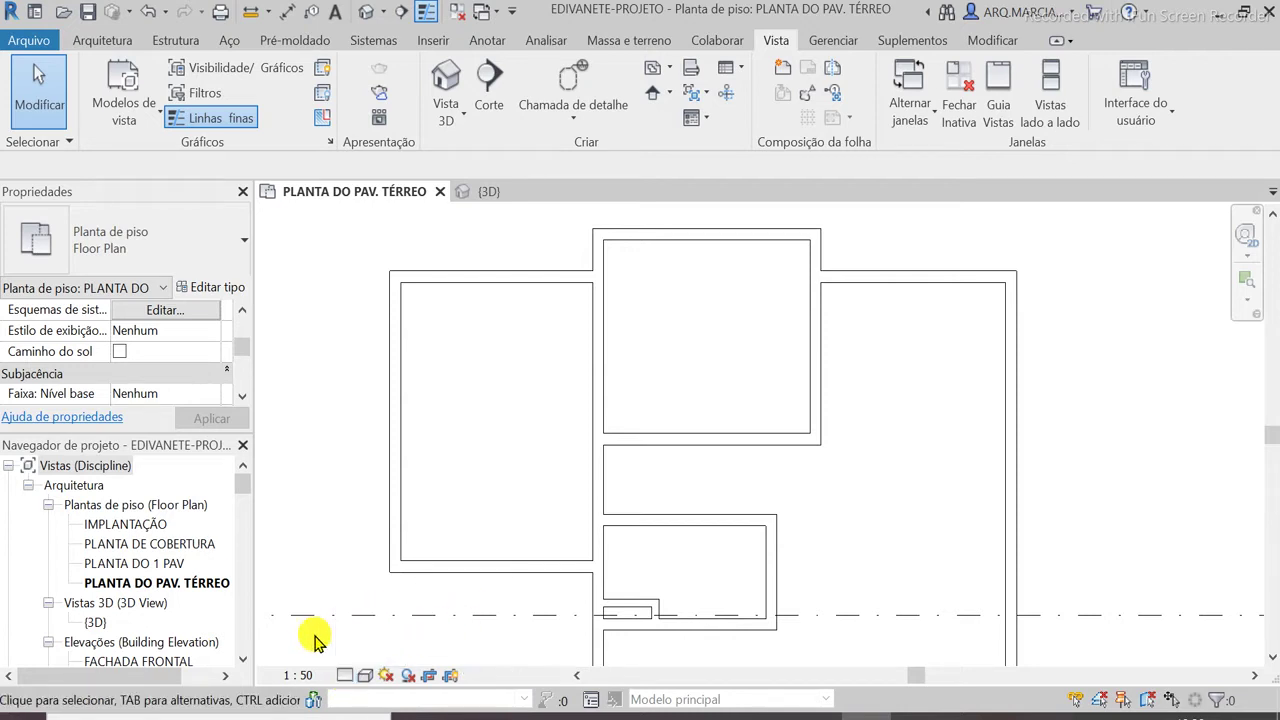
{"action": "left_click", "coordinate": [349, 678]}
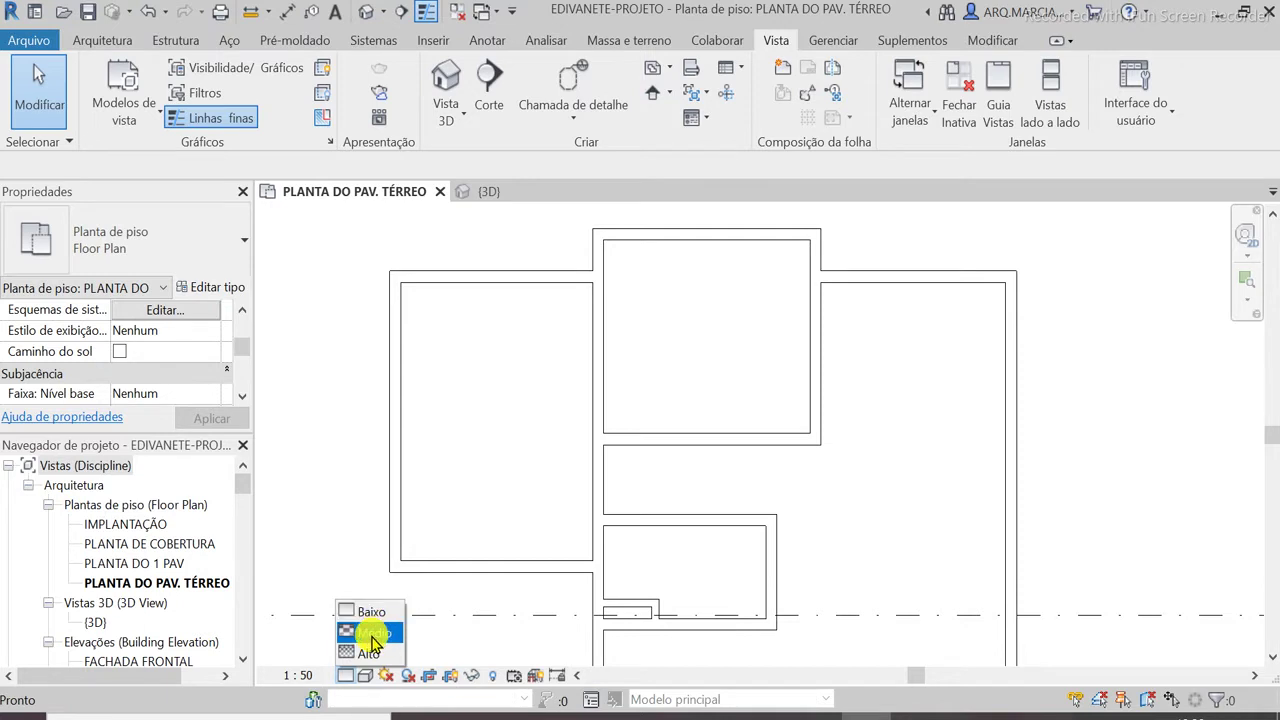
{"action": "left_click", "coordinate": [370, 634]}
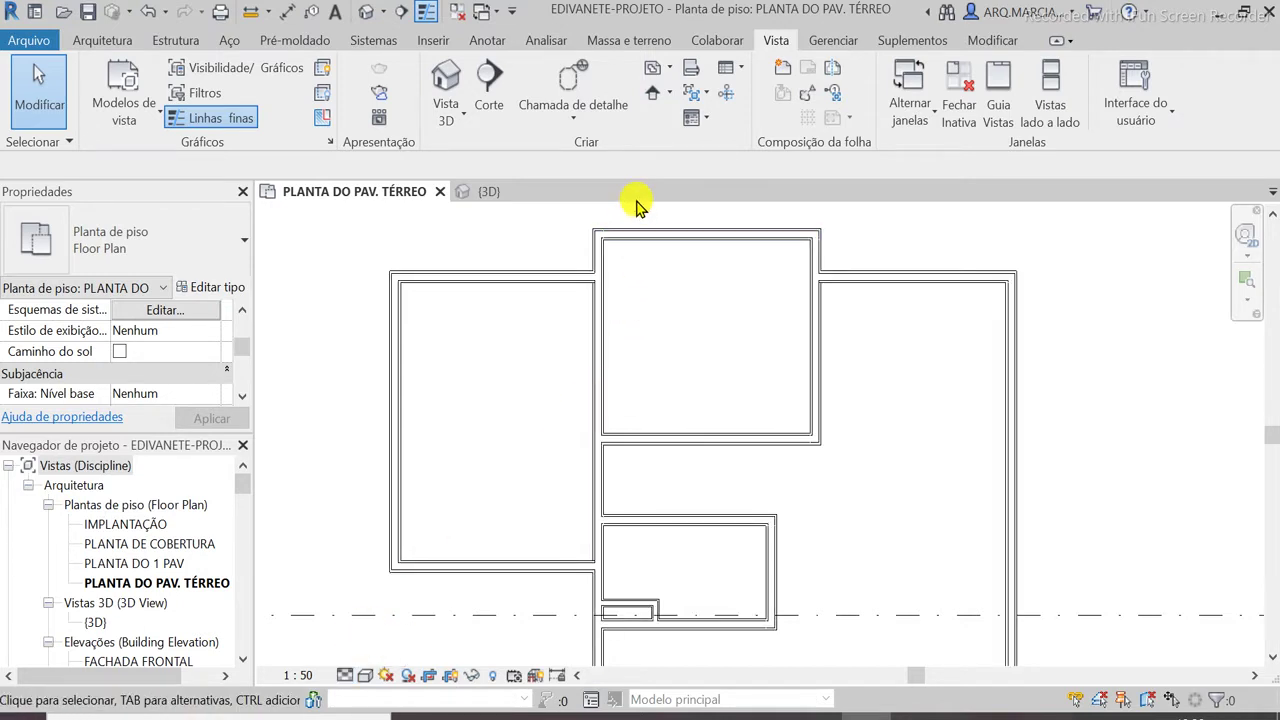
Turn off thin lines (Linhas finas) and inspect the wall layers at the upper room's corner
{"action": "scroll", "coordinate": [600, 220], "scroll_direction": "up", "scroll_amount": 4}
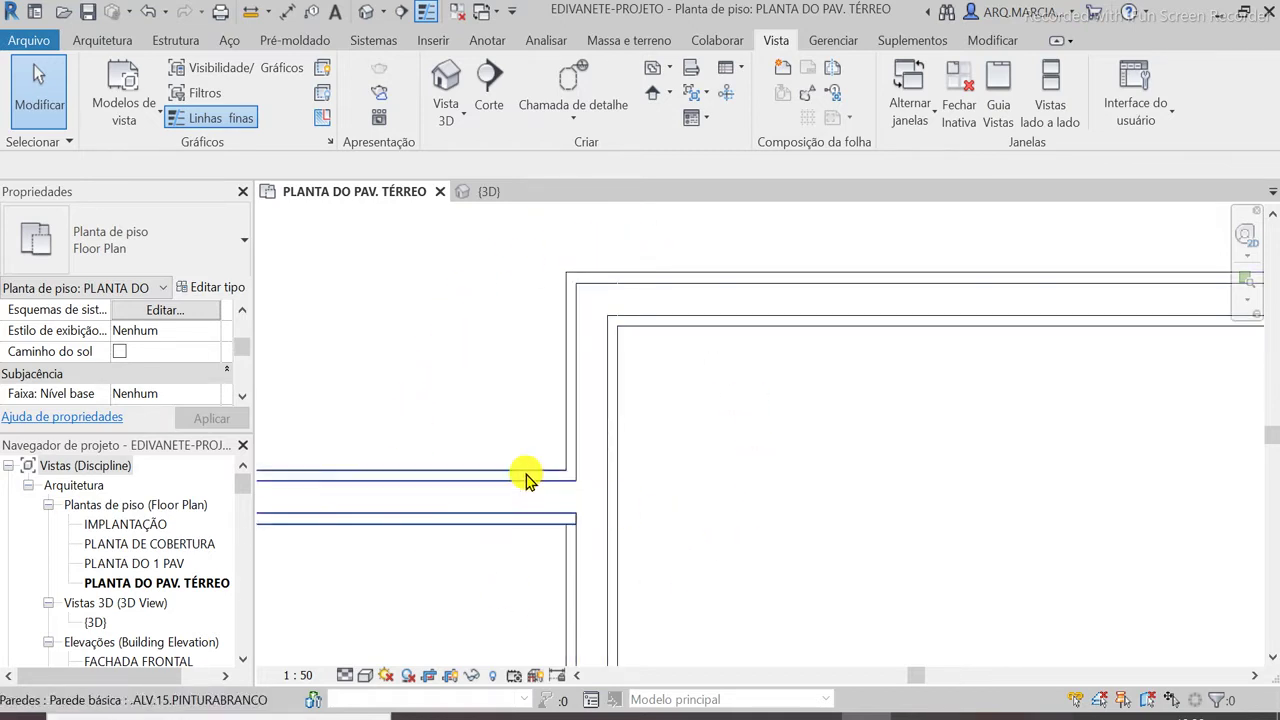
{"action": "left_click", "coordinate": [229, 121]}
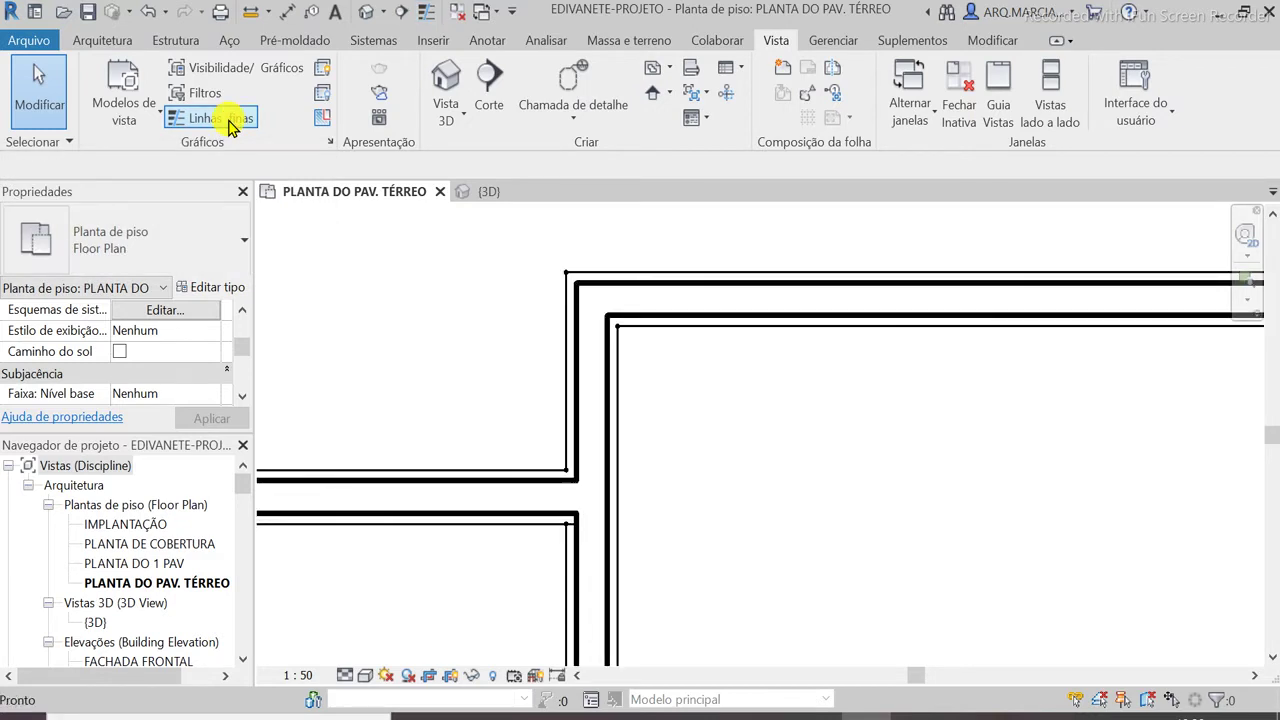
{"action": "scroll", "coordinate": [529, 226], "scroll_direction": "up", "scroll_amount": 2}
{"action": "scroll", "coordinate": [529, 226], "scroll_direction": "down", "scroll_amount": 3}
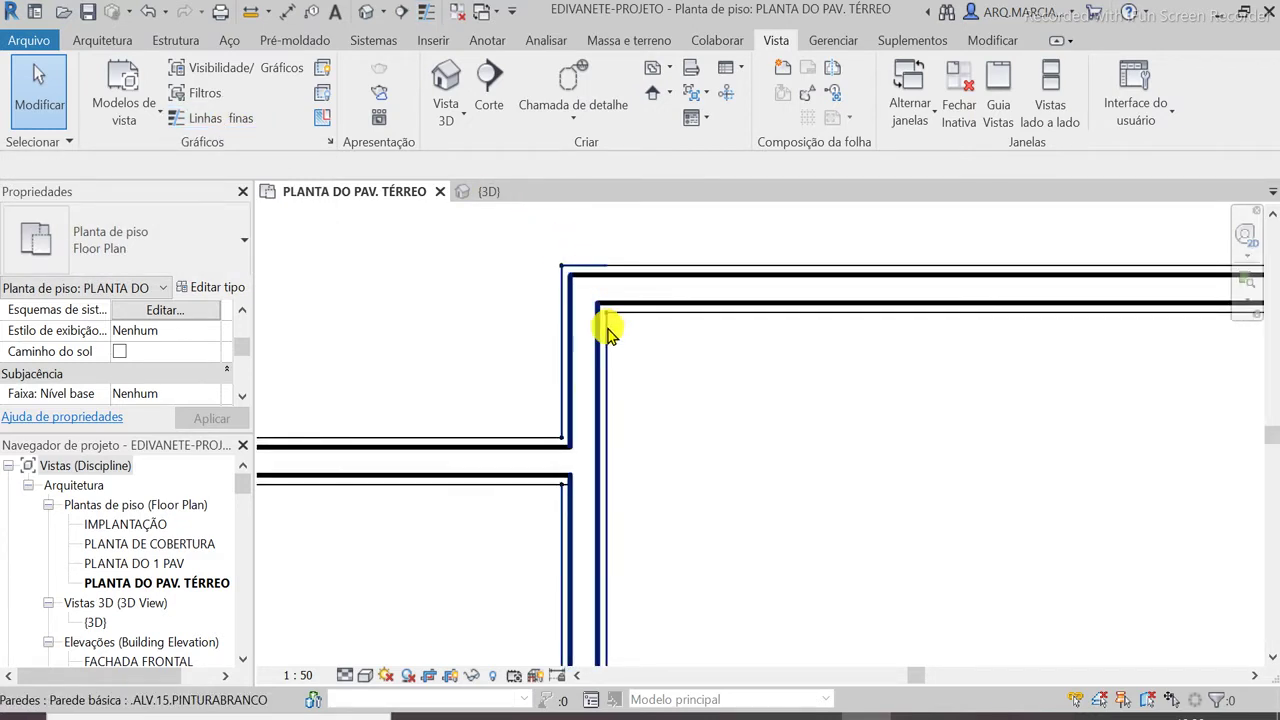
Open the type properties of the vertical wall between the two upper rooms and show the type's preview
{"action": "left_click", "coordinate": [600, 392]}
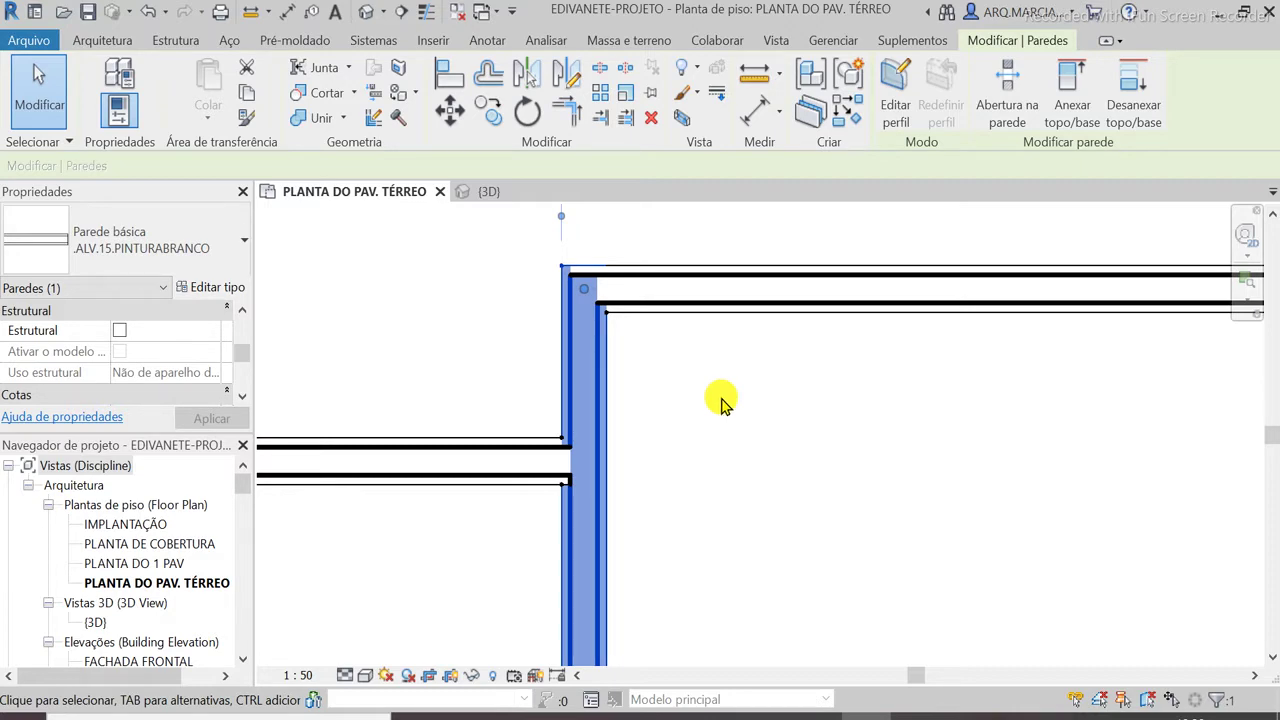
{"action": "left_click", "coordinate": [212, 290]}
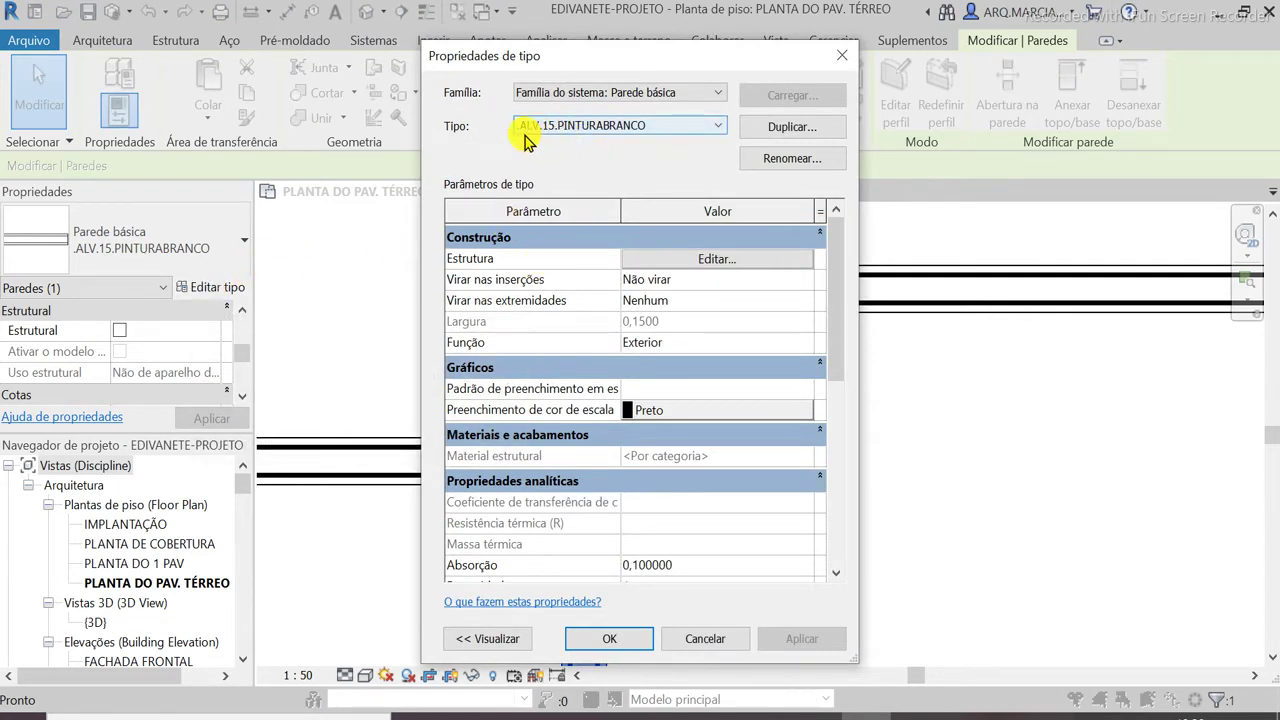
{"action": "left_click", "coordinate": [662, 126]}
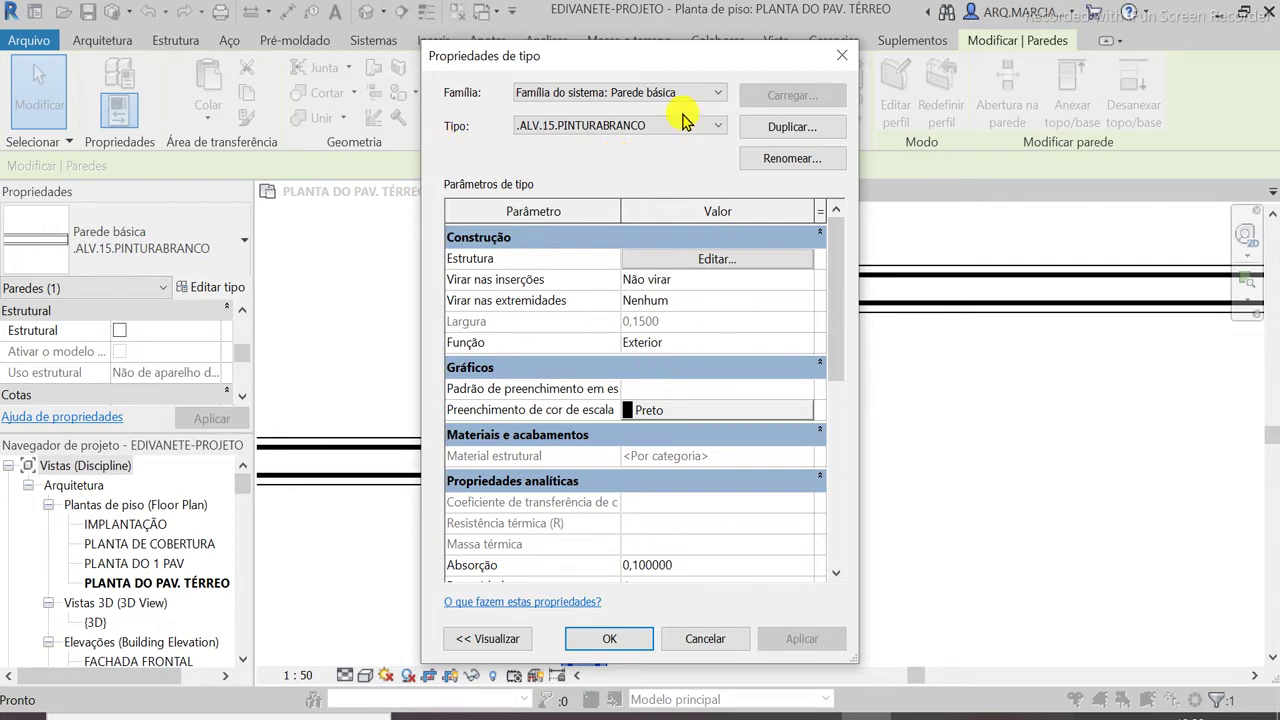
{"action": "left_click_drag", "start_coordinate": [707, 62], "coordinate": [1097, 46]}
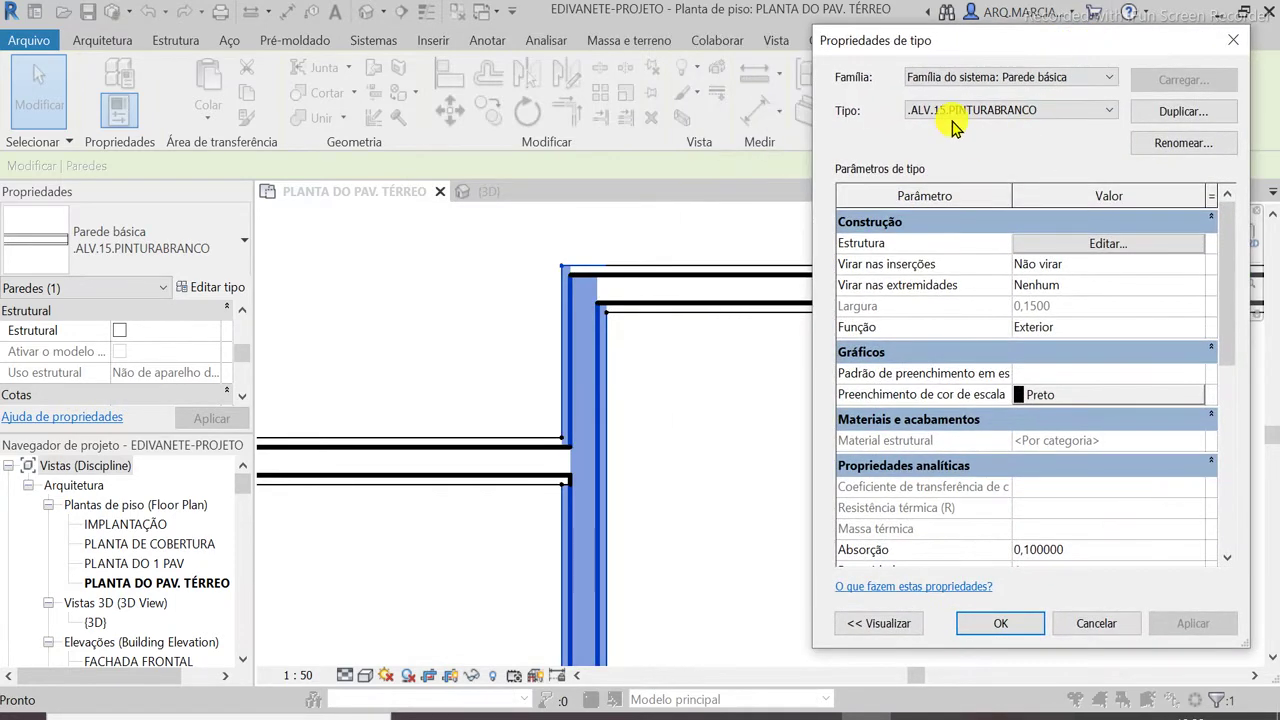
{"action": "left_click", "coordinate": [873, 625]}
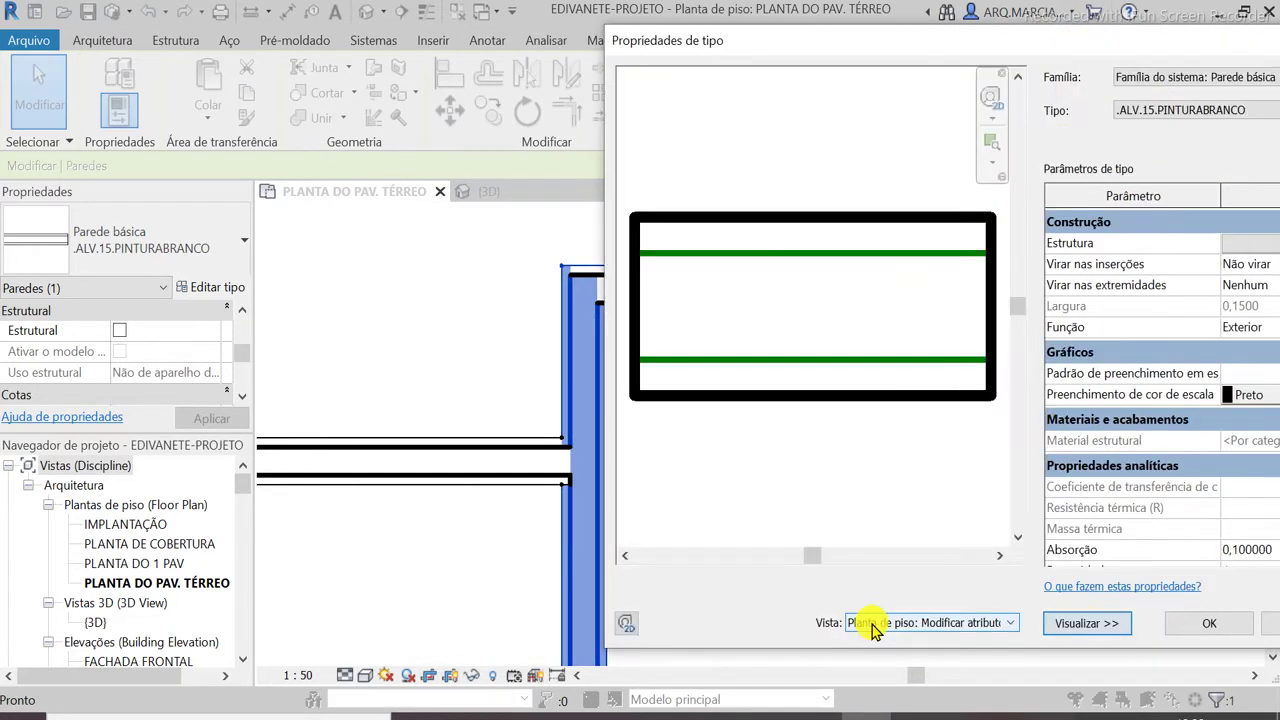
{"action": "left_click_drag", "start_coordinate": [966, 48], "coordinate": [656, 48]}
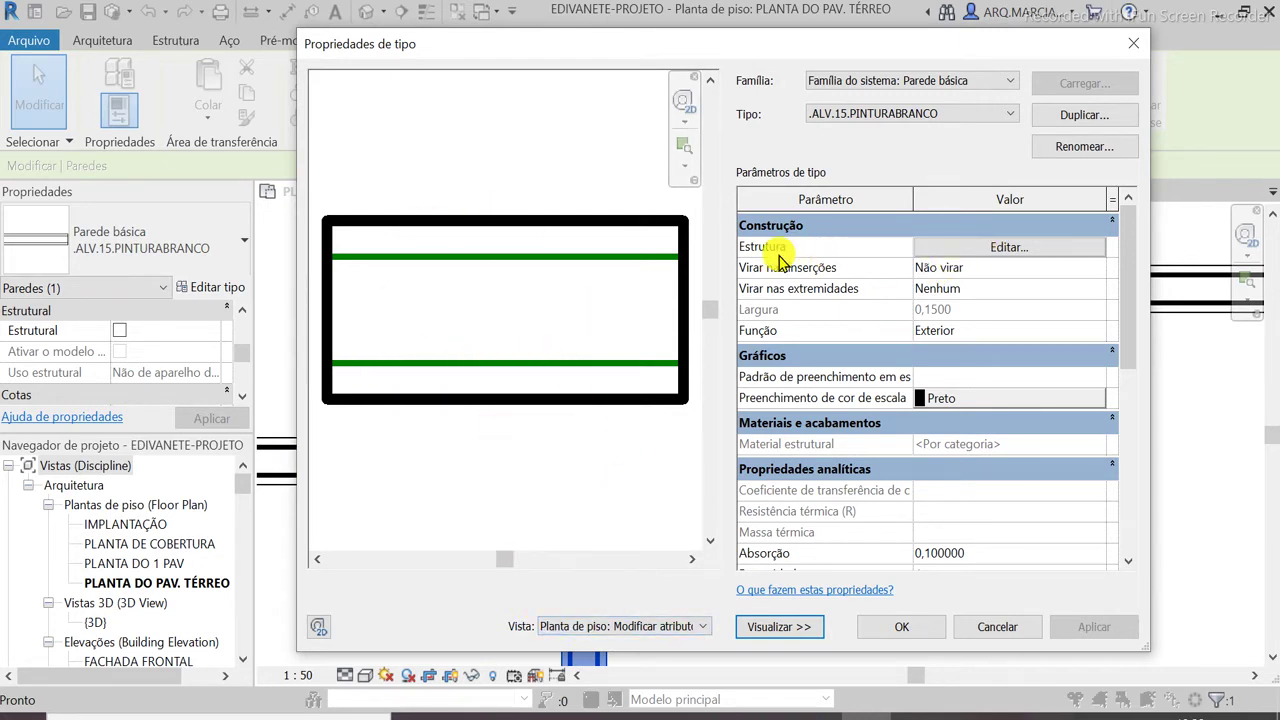
Open the wall type's structure and check the material assigned to the exterior finish layer, keeping it as is
{"action": "left_click", "coordinate": [1008, 247]}
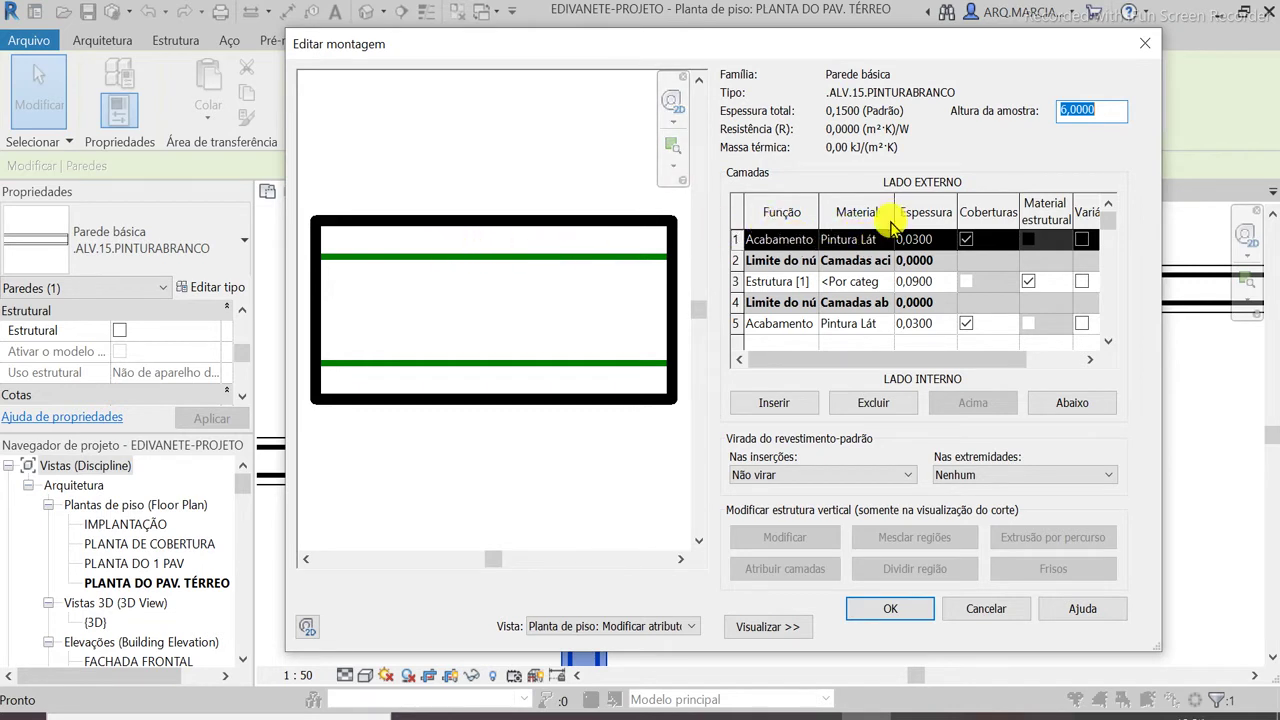
{"action": "left_click", "coordinate": [884, 241]}
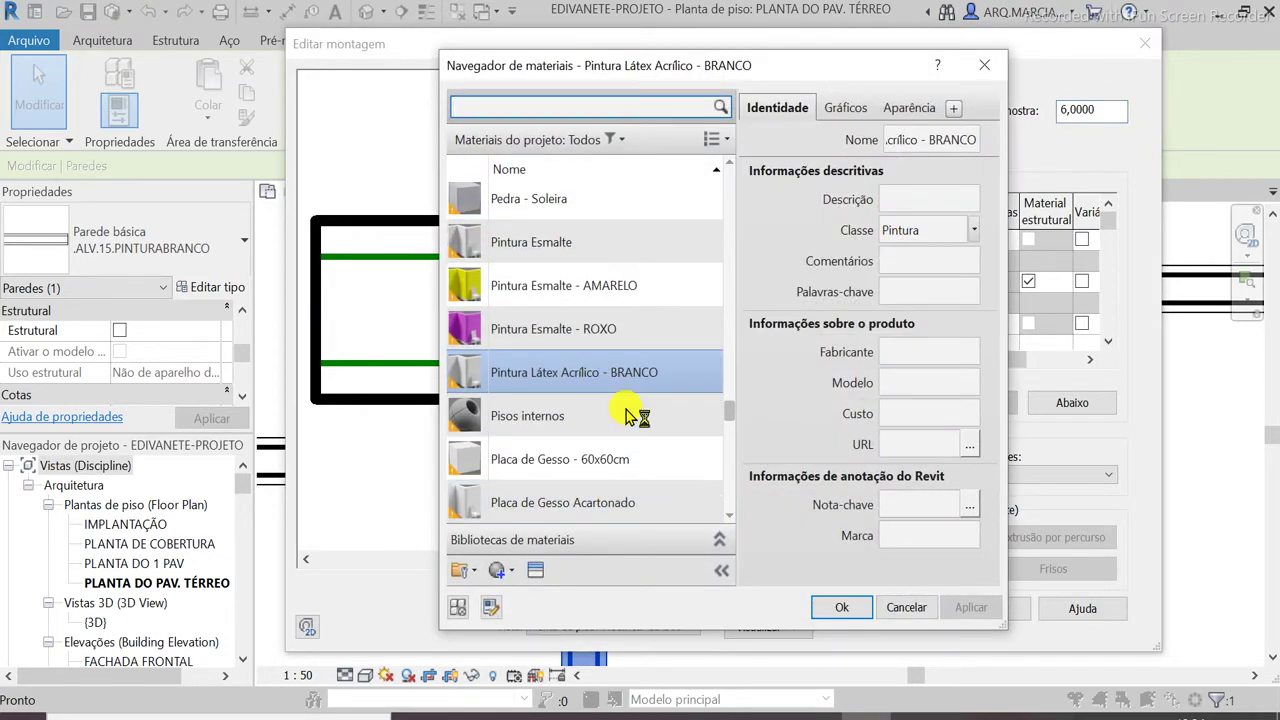
{"action": "left_click", "coordinate": [842, 607]}
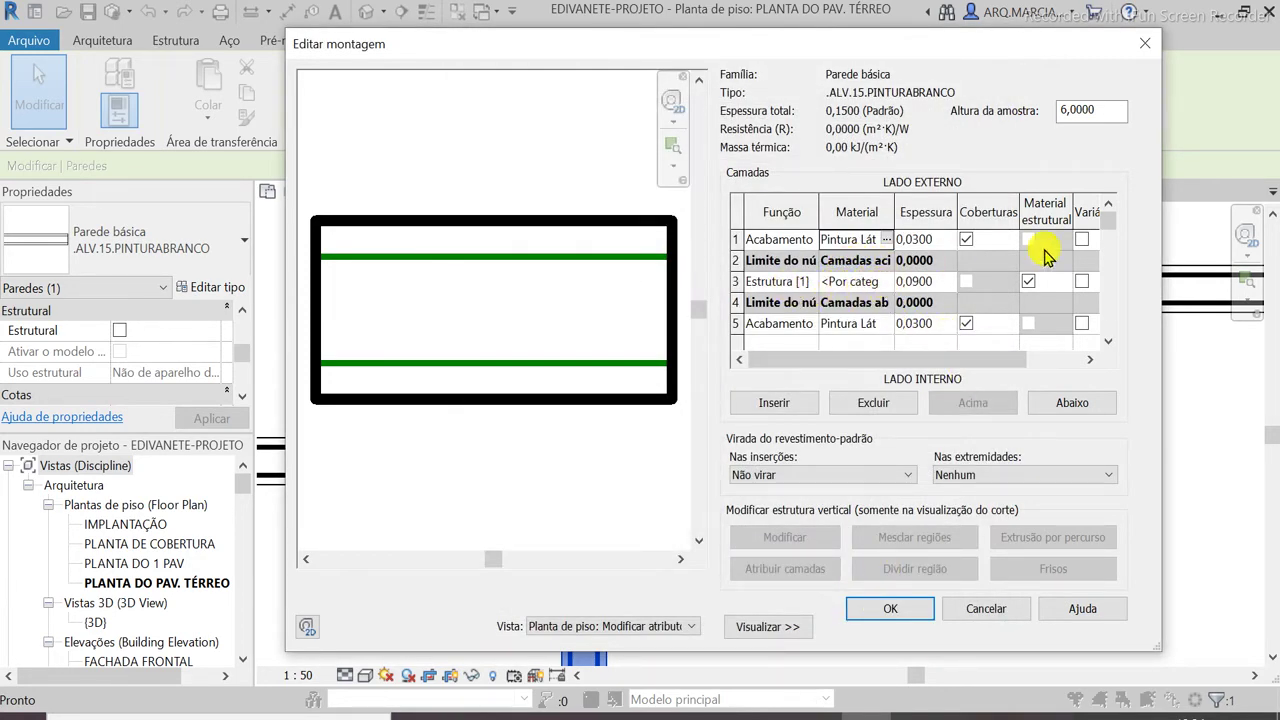
Widen the assembly editor to review each layer's function, material and thickness, close the dialogs without changes and deselect the wall
{"action": "left_click_drag", "start_coordinate": [1163, 244], "coordinate": [1278, 243]}
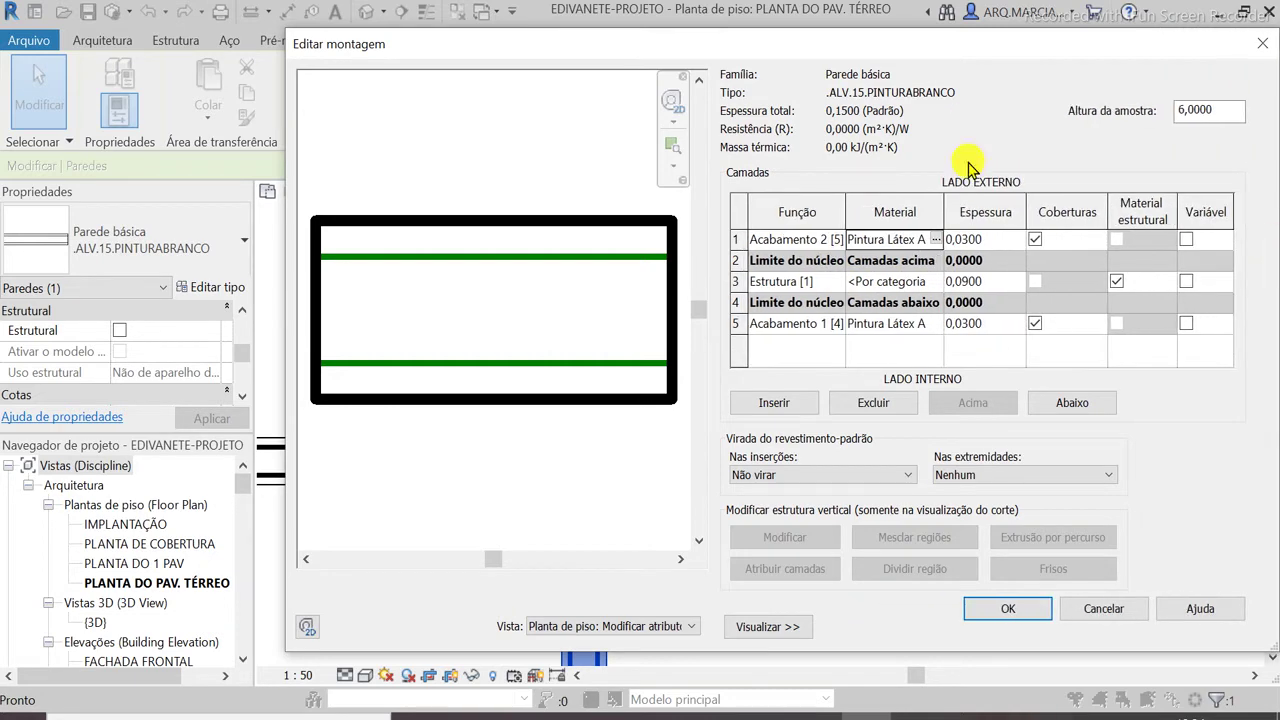
{"action": "left_click_drag", "start_coordinate": [727, 50], "coordinate": [530, 42]}
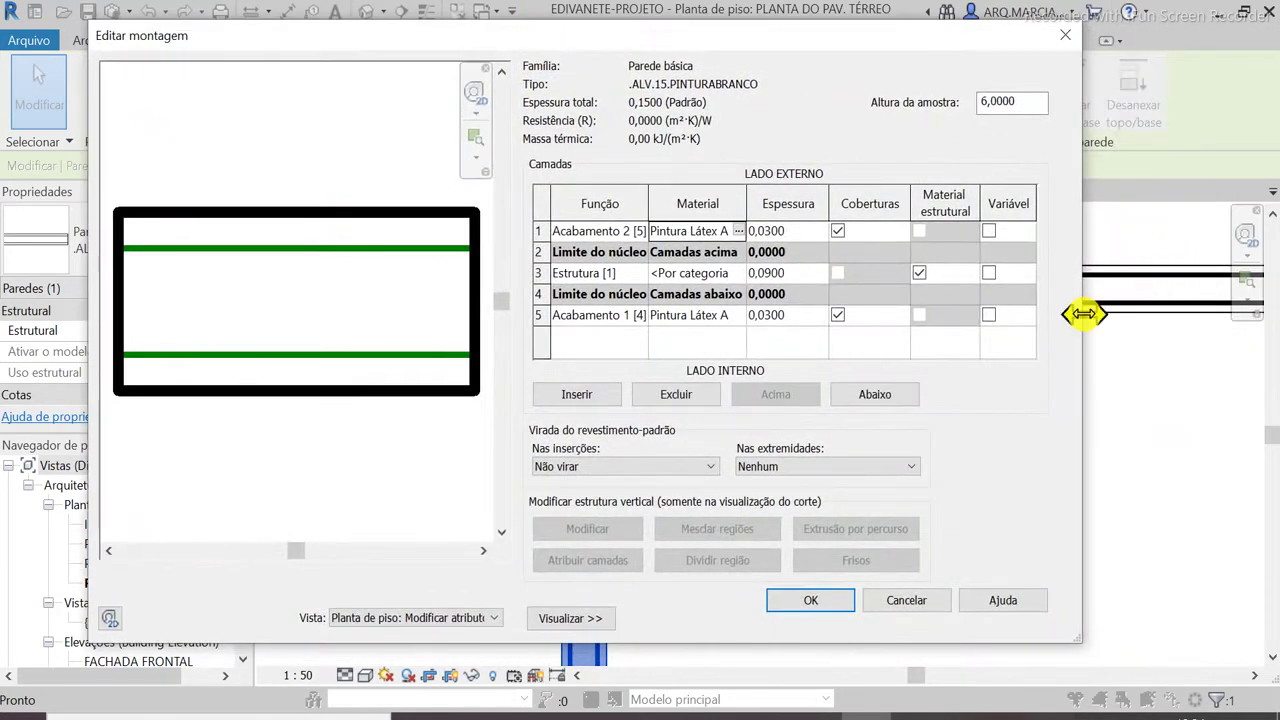
{"action": "left_click_drag", "start_coordinate": [1080, 309], "coordinate": [1219, 332]}
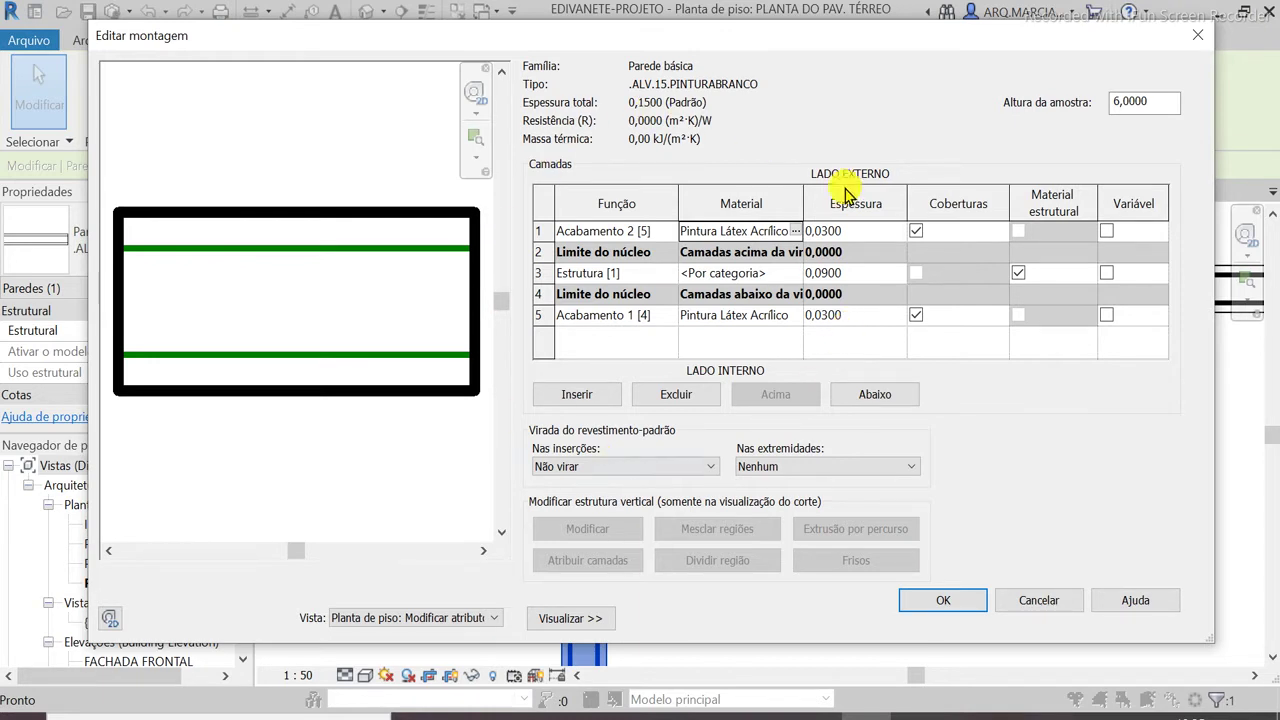
{"action": "left_click", "coordinate": [1013, 600]}
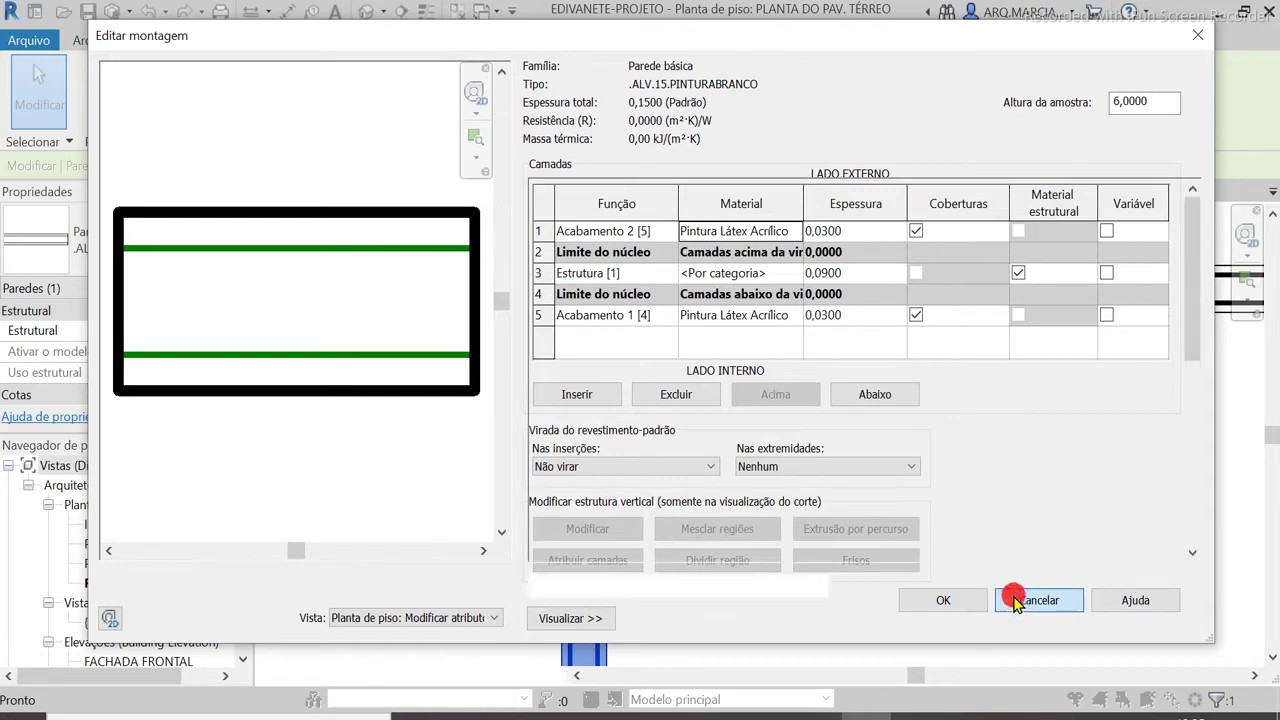
{"action": "left_click", "coordinate": [925, 618]}
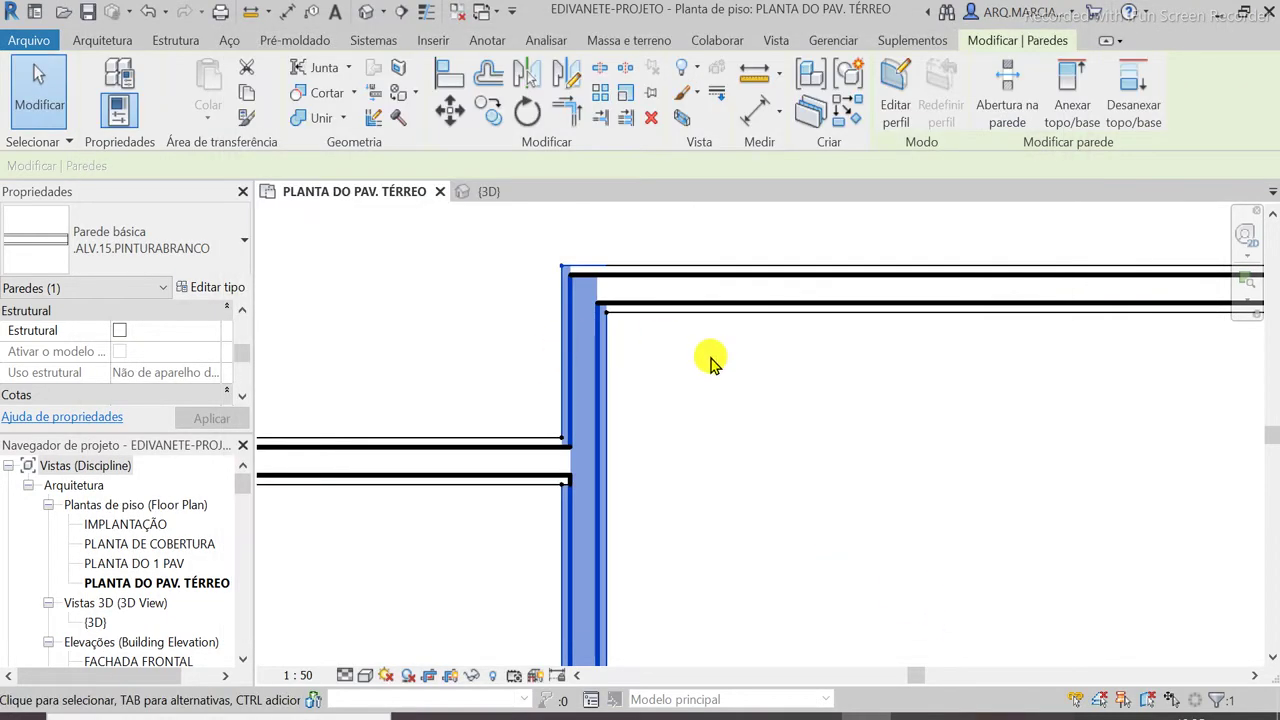
{"action": "left_click", "coordinate": [709, 360]}
{"action": "scroll", "coordinate": [735, 345], "scroll_direction": "down", "scroll_amount": 2}
{"action": "scroll", "coordinate": [851, 262], "scroll_direction": "down", "scroll_amount": 4}
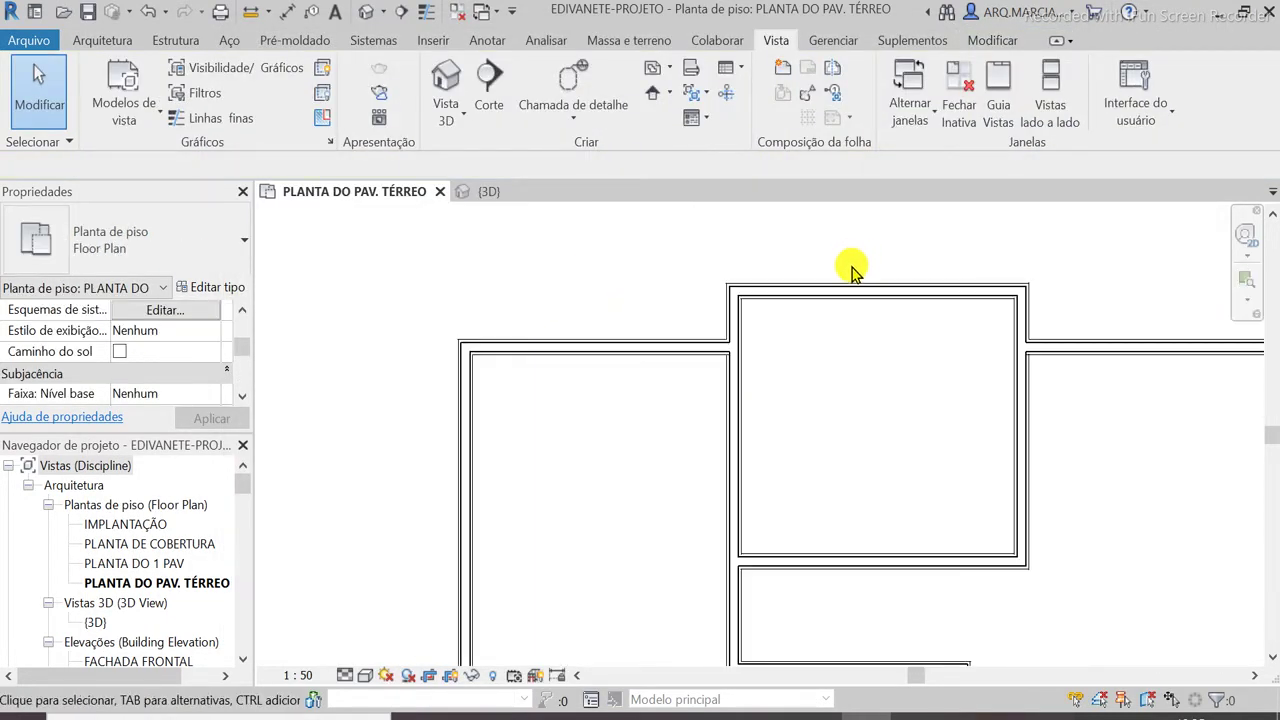
{"action": "scroll", "coordinate": [857, 257], "scroll_direction": "up", "scroll_amount": 1}
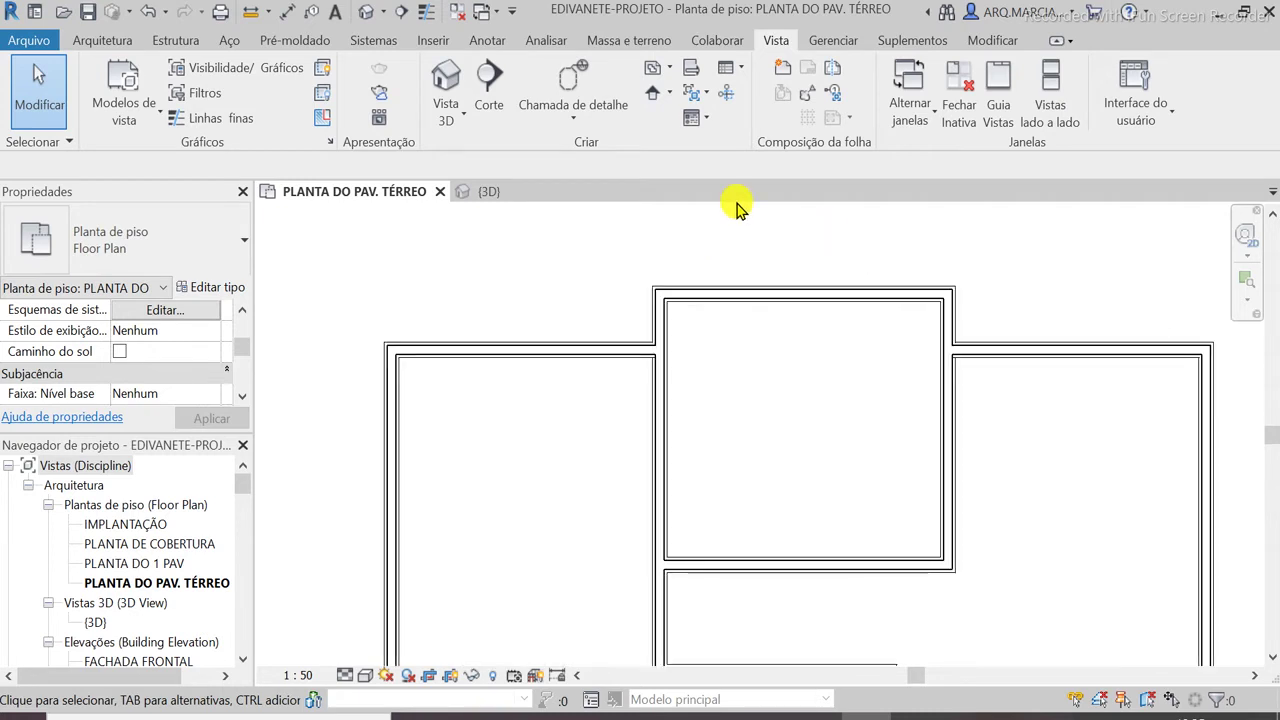
{"action": "scroll", "coordinate": [698, 268], "scroll_direction": "down", "scroll_amount": 1}
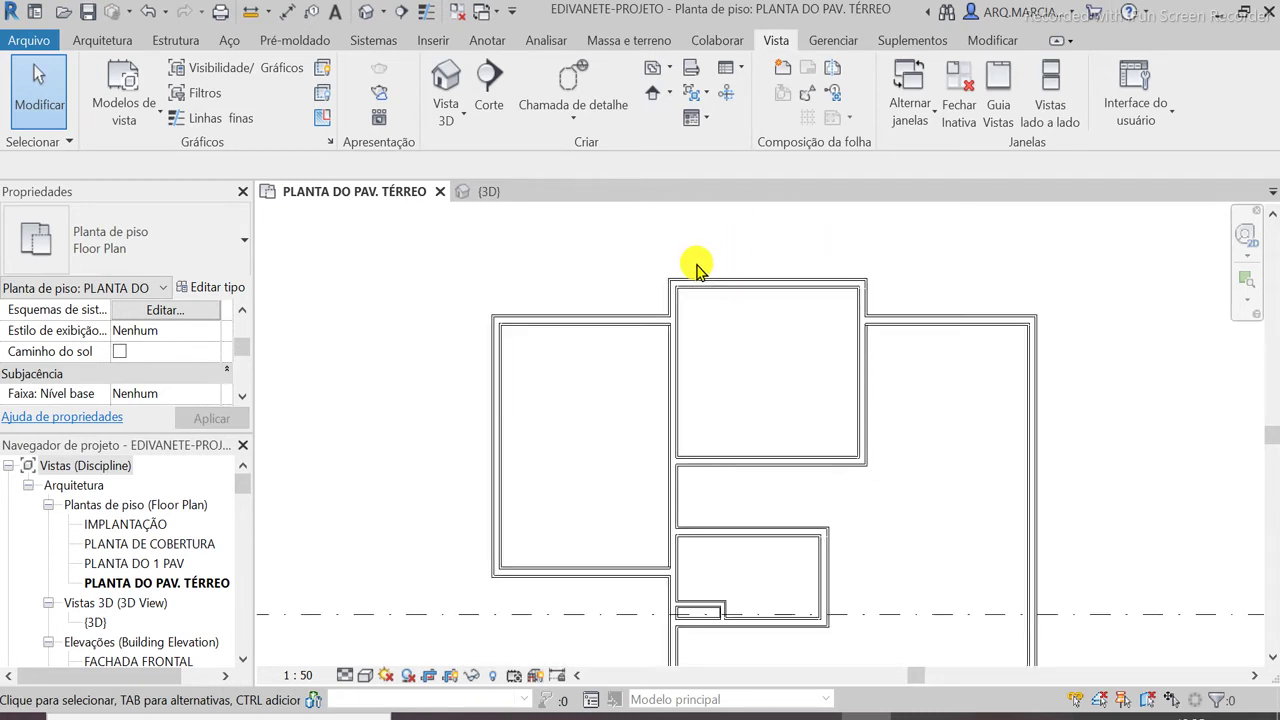
{"action": "scroll", "coordinate": [711, 318], "scroll_direction": "down", "scroll_amount": 1}
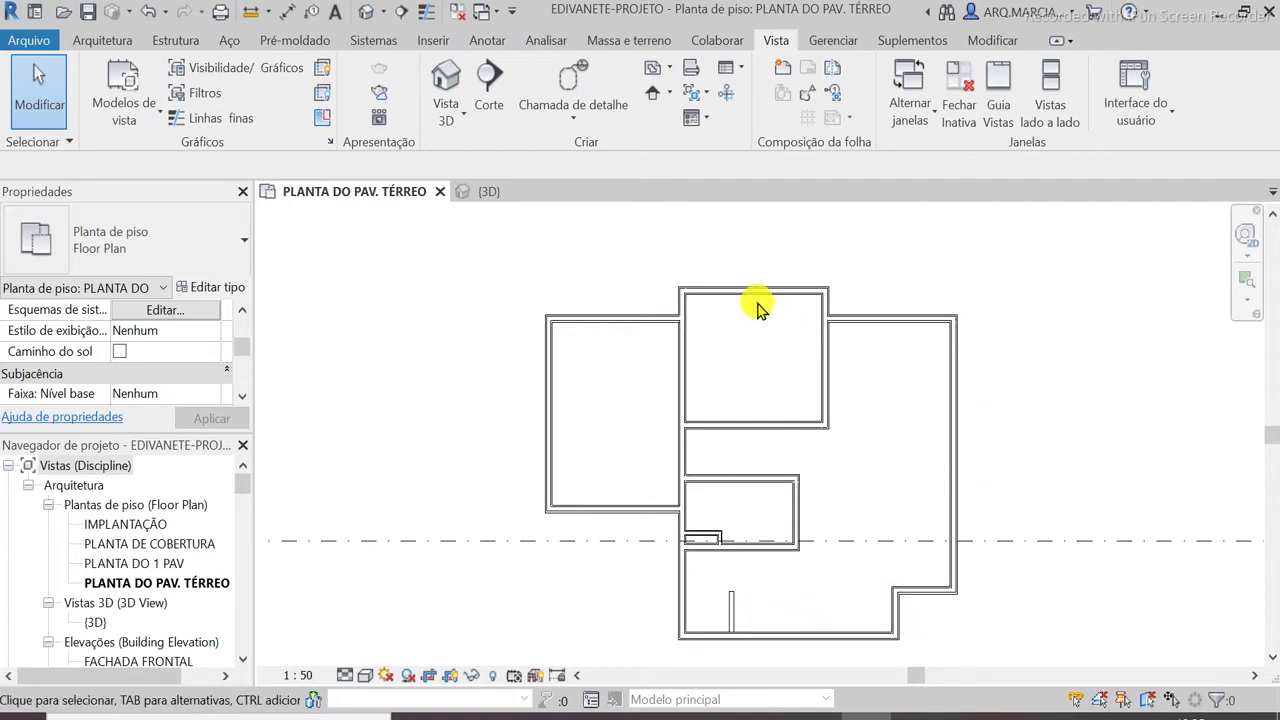
Change the left room's upper horizontal wall to the type .ALV.15.PINTURAROXO.PINTURABRANCO
{"action": "scroll", "coordinate": [691, 220], "scroll_direction": "up", "scroll_amount": 2}
{"action": "scroll", "coordinate": [654, 281], "scroll_direction": "up", "scroll_amount": 2}
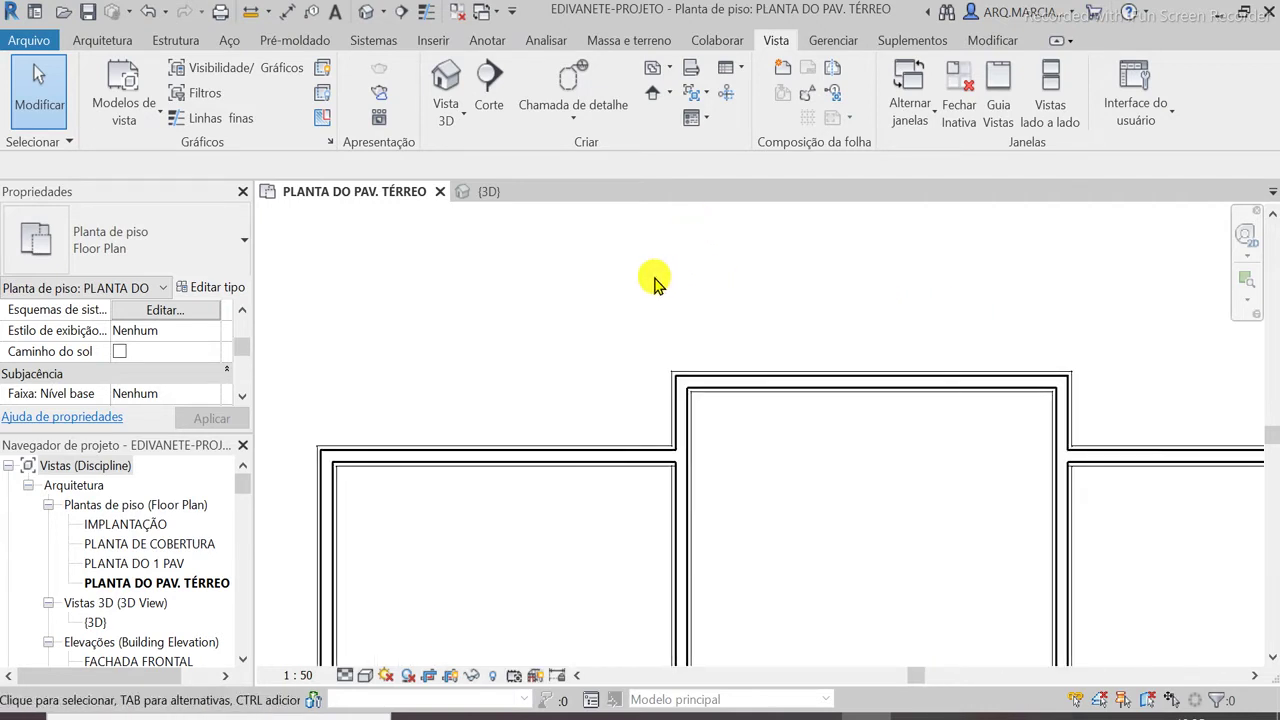
{"action": "scroll", "coordinate": [654, 281], "scroll_direction": "down", "scroll_amount": 2}
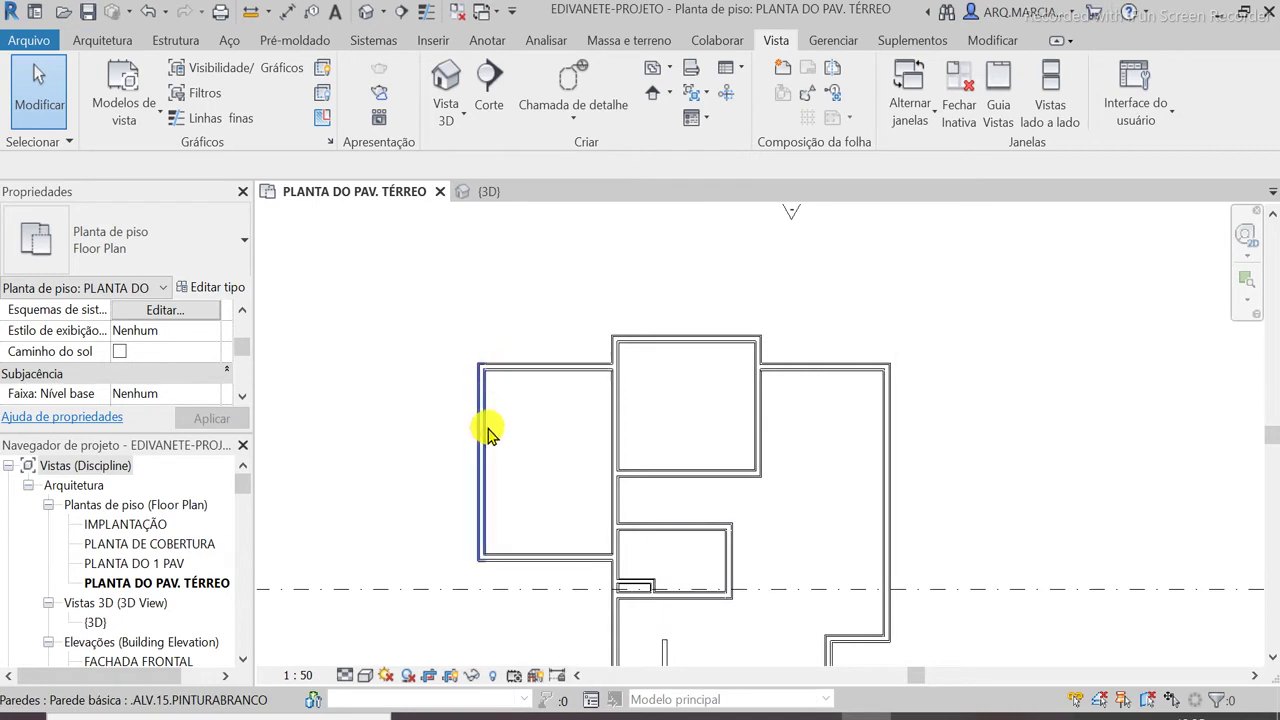
{"action": "scroll", "coordinate": [603, 560], "scroll_direction": "down", "scroll_amount": 2}
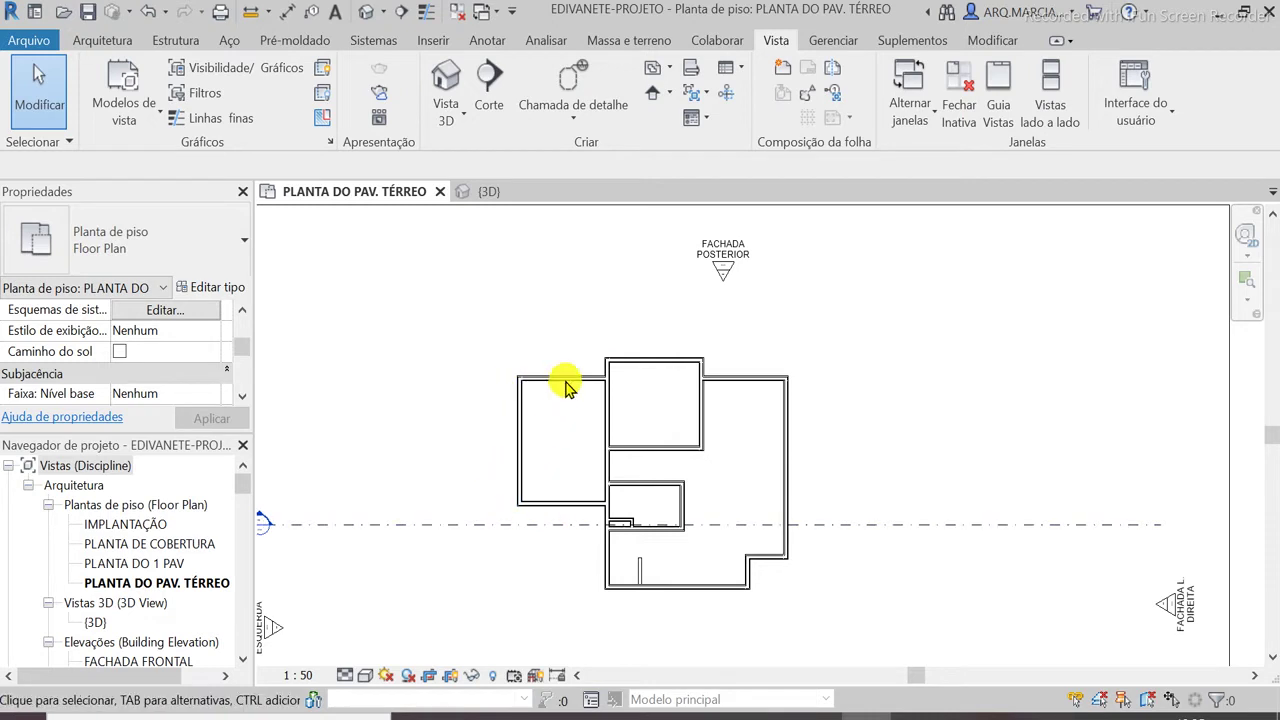
{"action": "scroll", "coordinate": [571, 377], "scroll_direction": "up", "scroll_amount": 5}
{"action": "scroll", "coordinate": [983, 334], "scroll_direction": "down", "scroll_amount": 2}
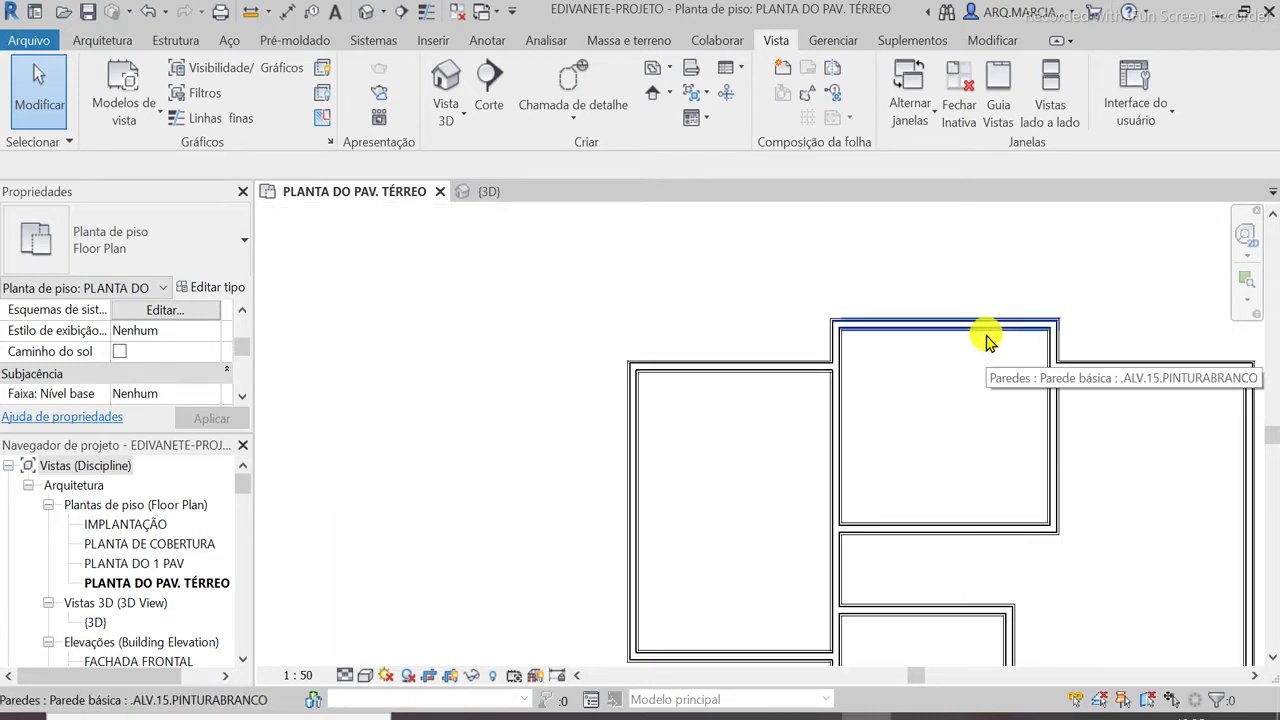
{"action": "scroll", "coordinate": [865, 314], "scroll_direction": "up", "scroll_amount": 3}
{"action": "left_click", "coordinate": [640, 425]}
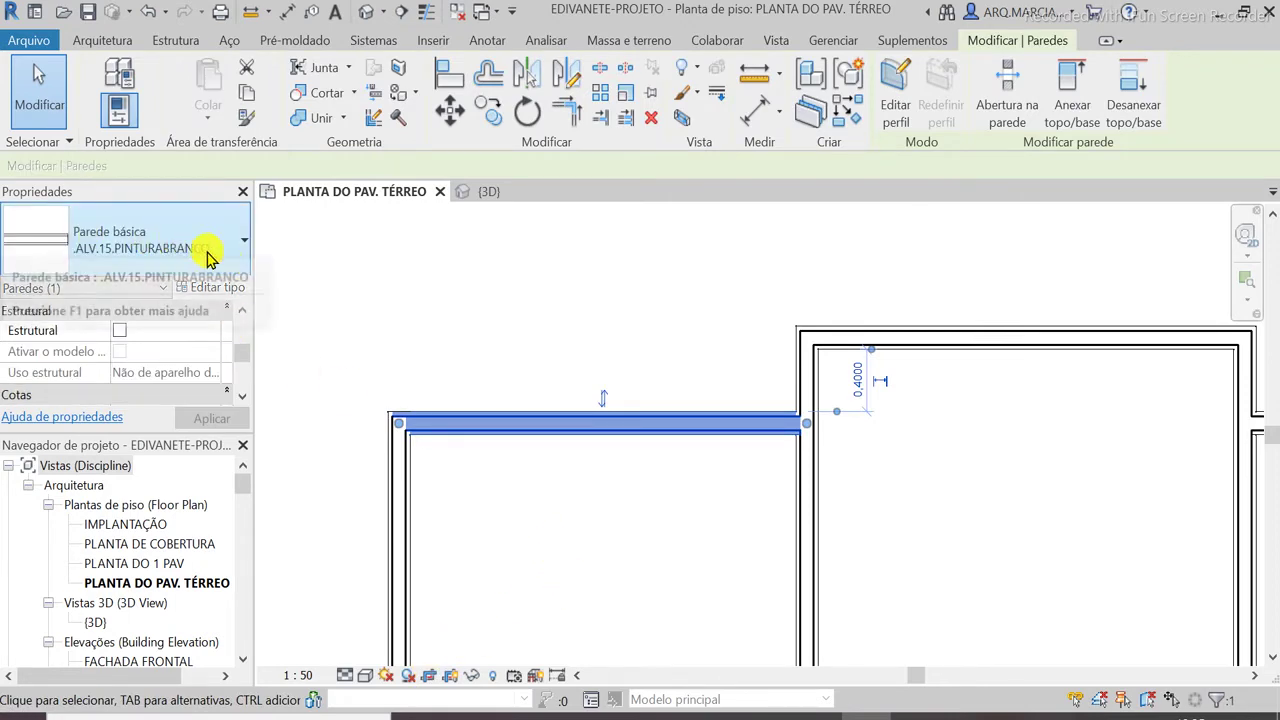
{"action": "left_click", "coordinate": [215, 252]}
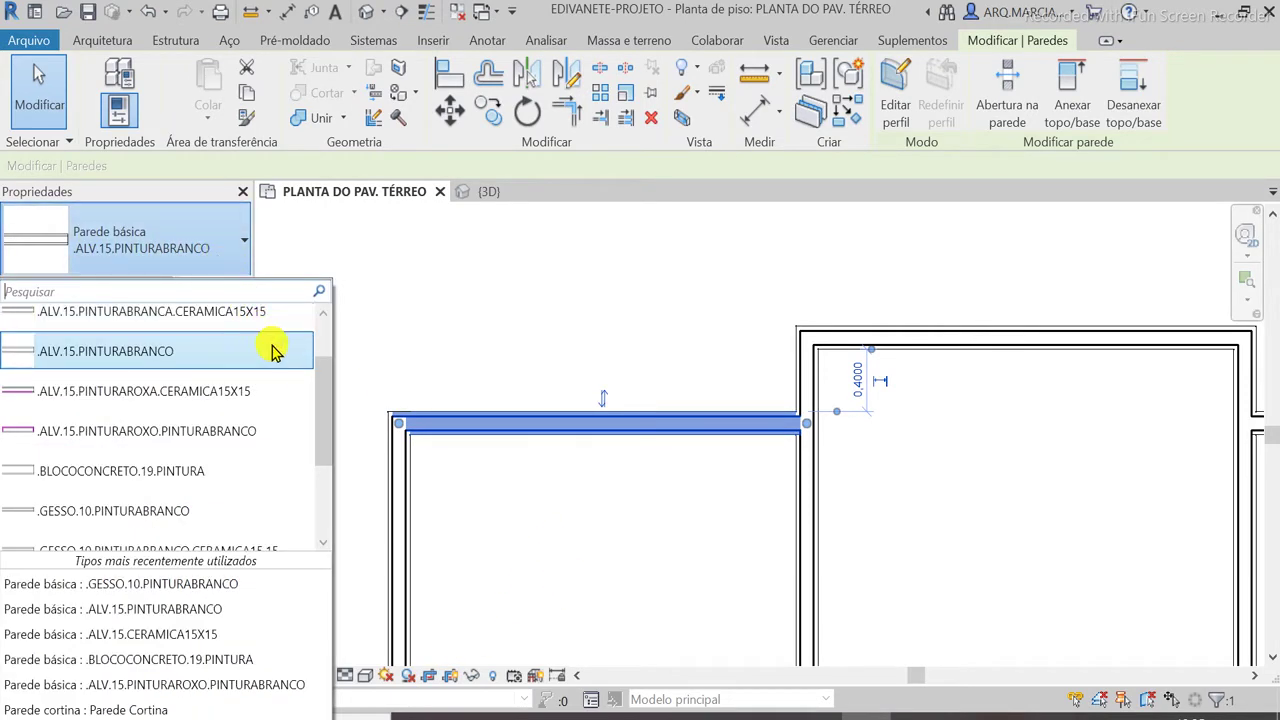
{"action": "left_click", "coordinate": [143, 440]}
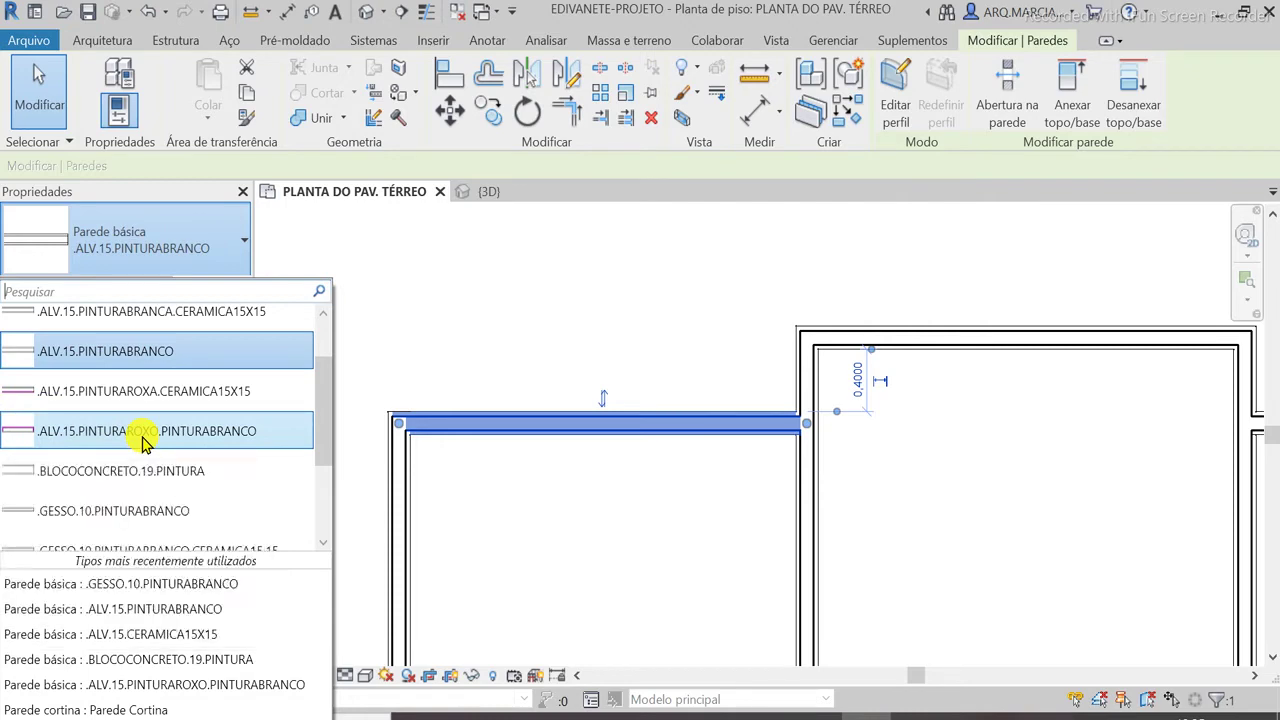
{"action": "left_click", "coordinate": [543, 506]}
Examine the exterior finish layer of the left room's upper wall and where it meets the adjoining walls
{"action": "scroll", "coordinate": [362, 432], "scroll_direction": "up", "scroll_amount": 2}
{"action": "scroll", "coordinate": [361, 427], "scroll_direction": "up", "scroll_amount": 3}
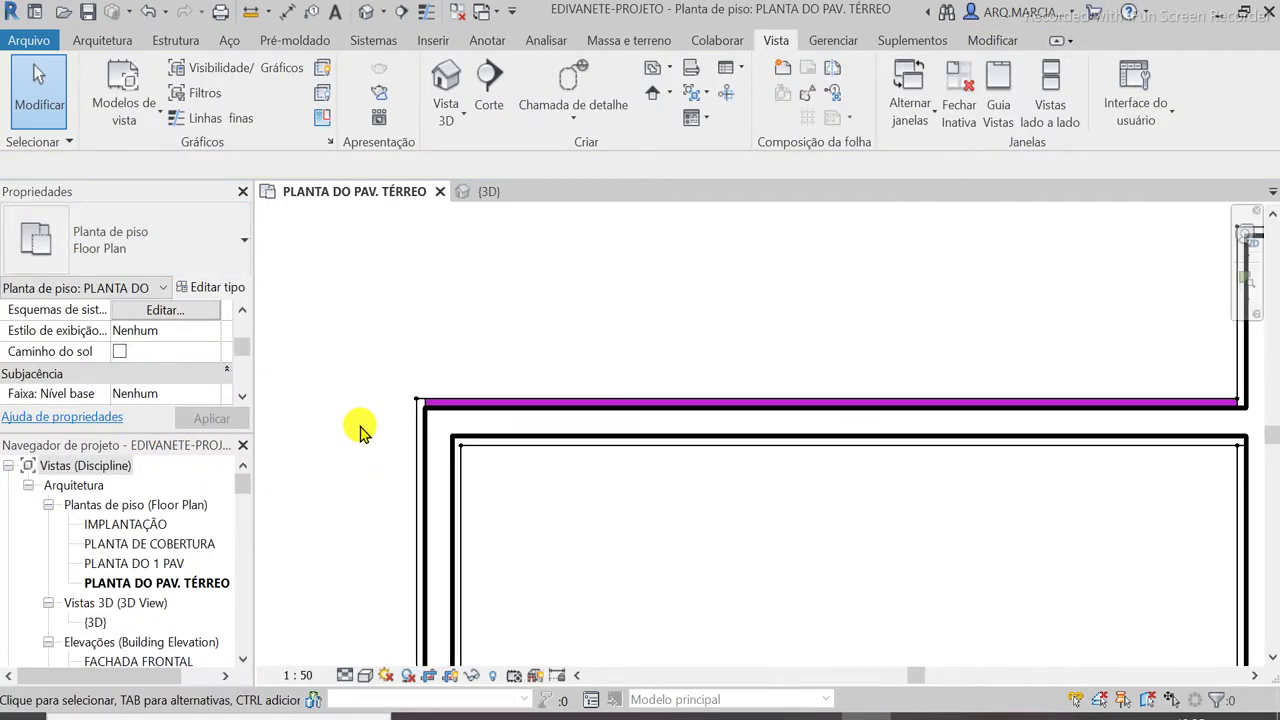
{"action": "scroll", "coordinate": [377, 307], "scroll_direction": "down", "scroll_amount": 2}
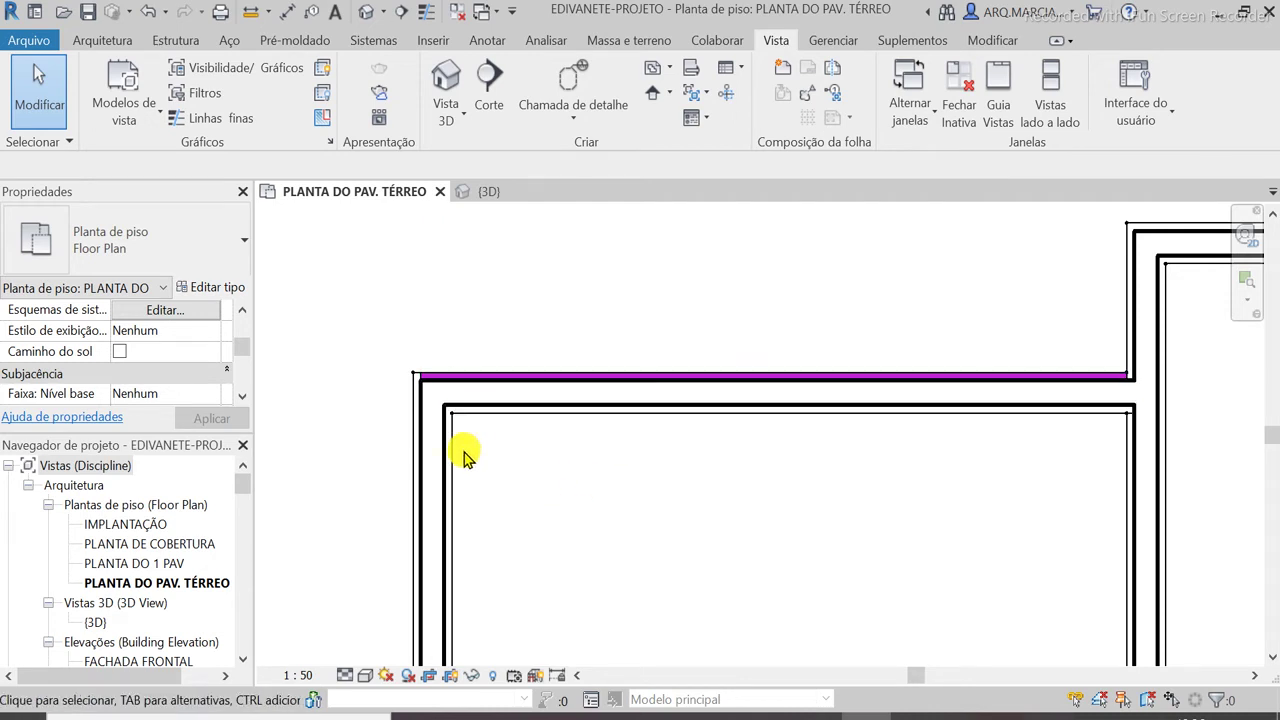
{"action": "left_click", "coordinate": [489, 394]}
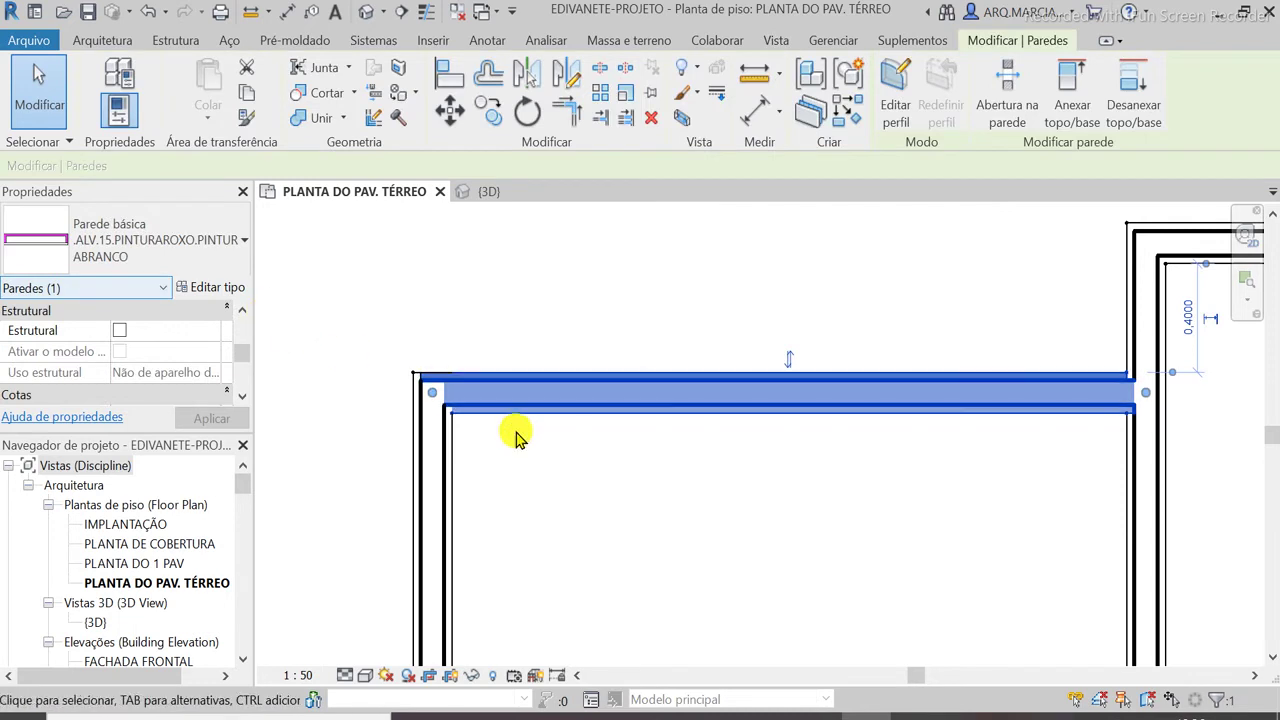
{"action": "left_click", "coordinate": [545, 491]}
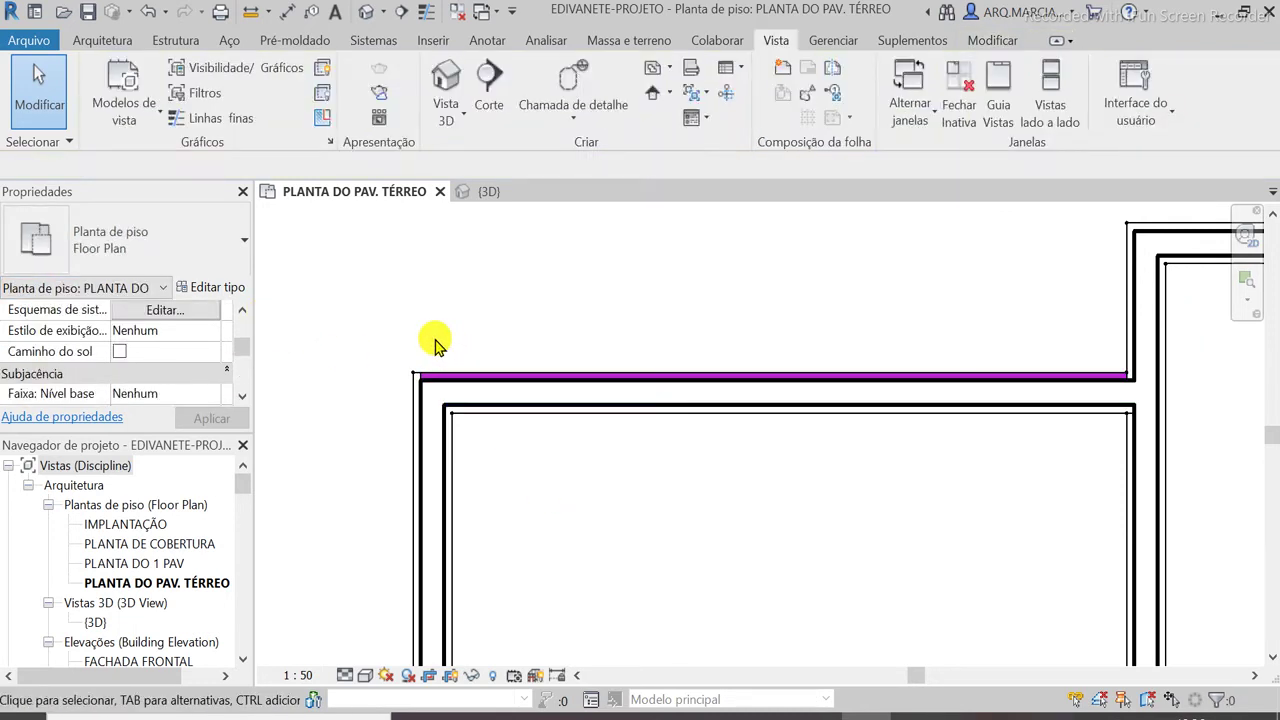
{"action": "scroll", "coordinate": [435, 343], "scroll_direction": "down", "scroll_amount": 2}
{"action": "scroll", "coordinate": [489, 303], "scroll_direction": "down", "scroll_amount": 2}
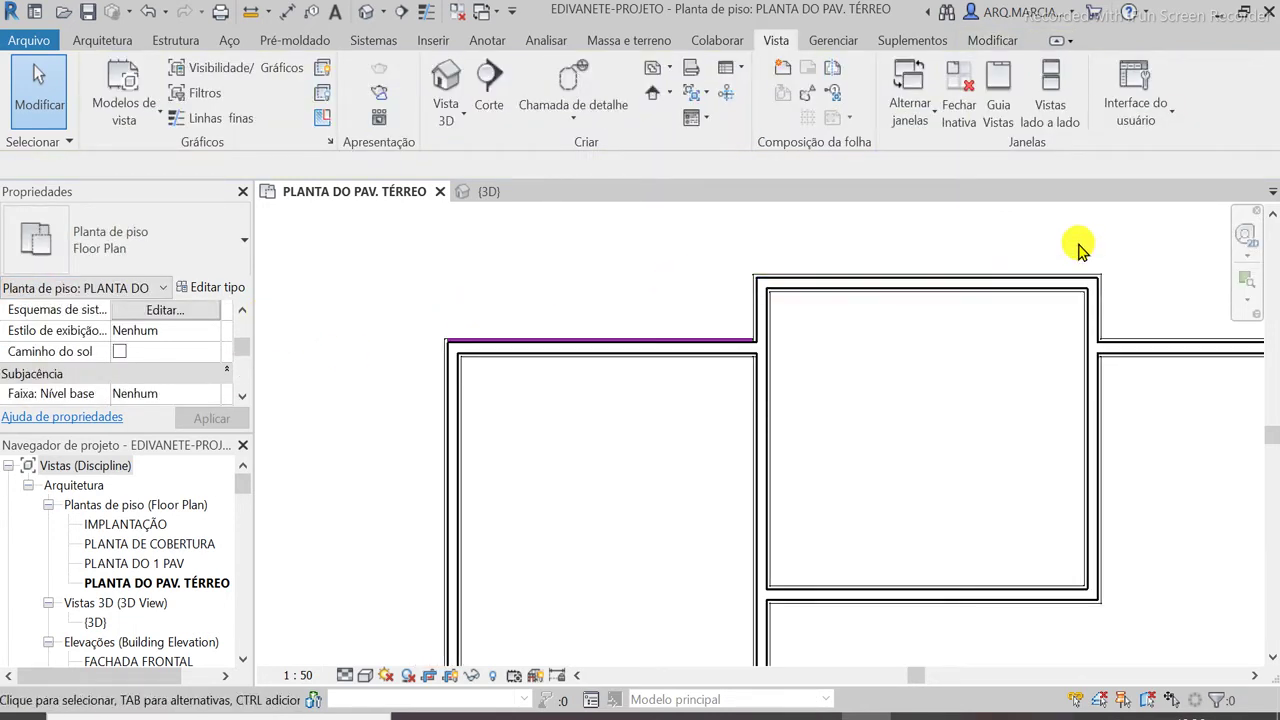
Duplicate the wall type of the central room's upper wall with the name .ALV.15.PINTURABRANCO x PINTURAAMARELA
{"action": "scroll", "coordinate": [1080, 245], "scroll_direction": "up", "scroll_amount": 2}
{"action": "left_click", "coordinate": [805, 330]}
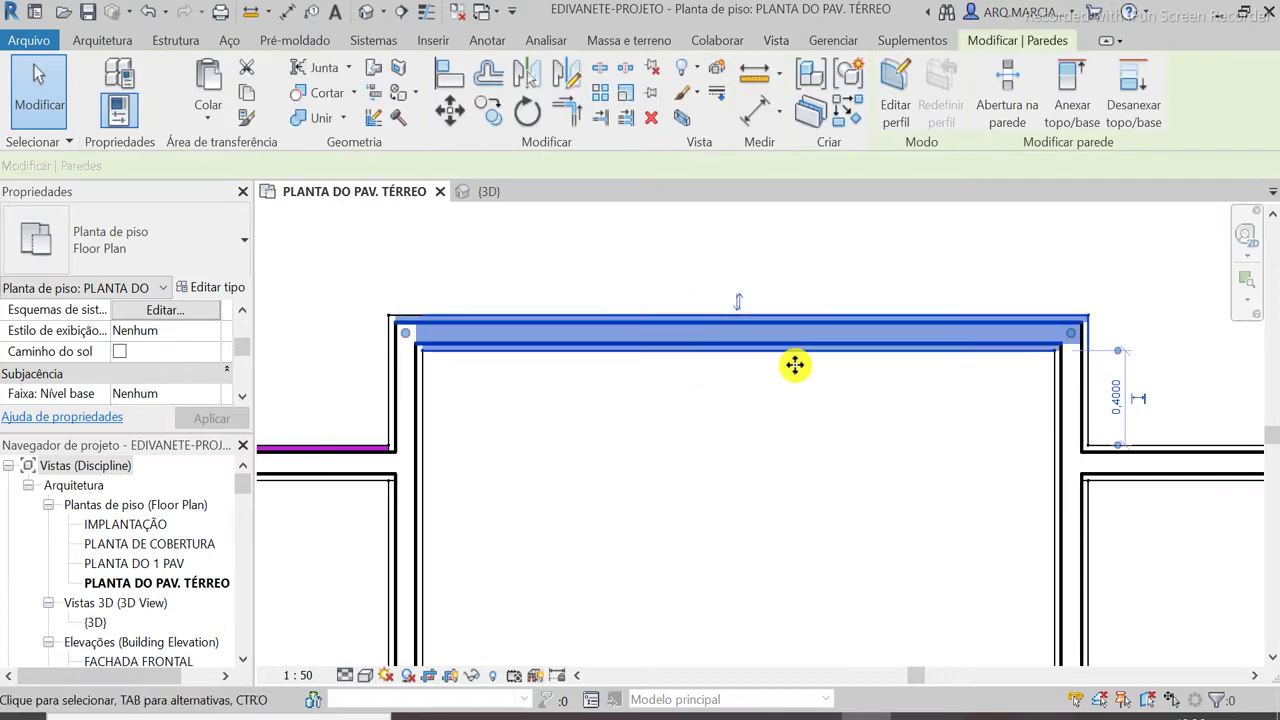
{"action": "left_click", "coordinate": [216, 289]}
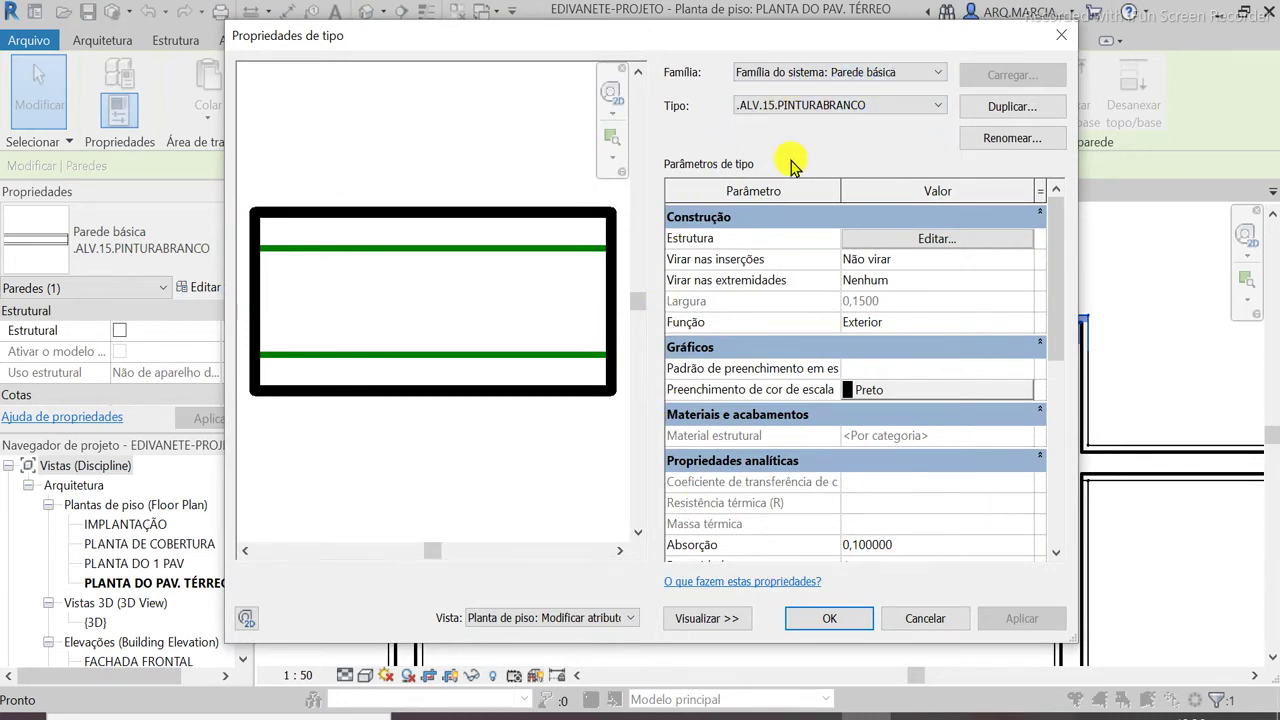
{"action": "left_click", "coordinate": [1005, 107]}
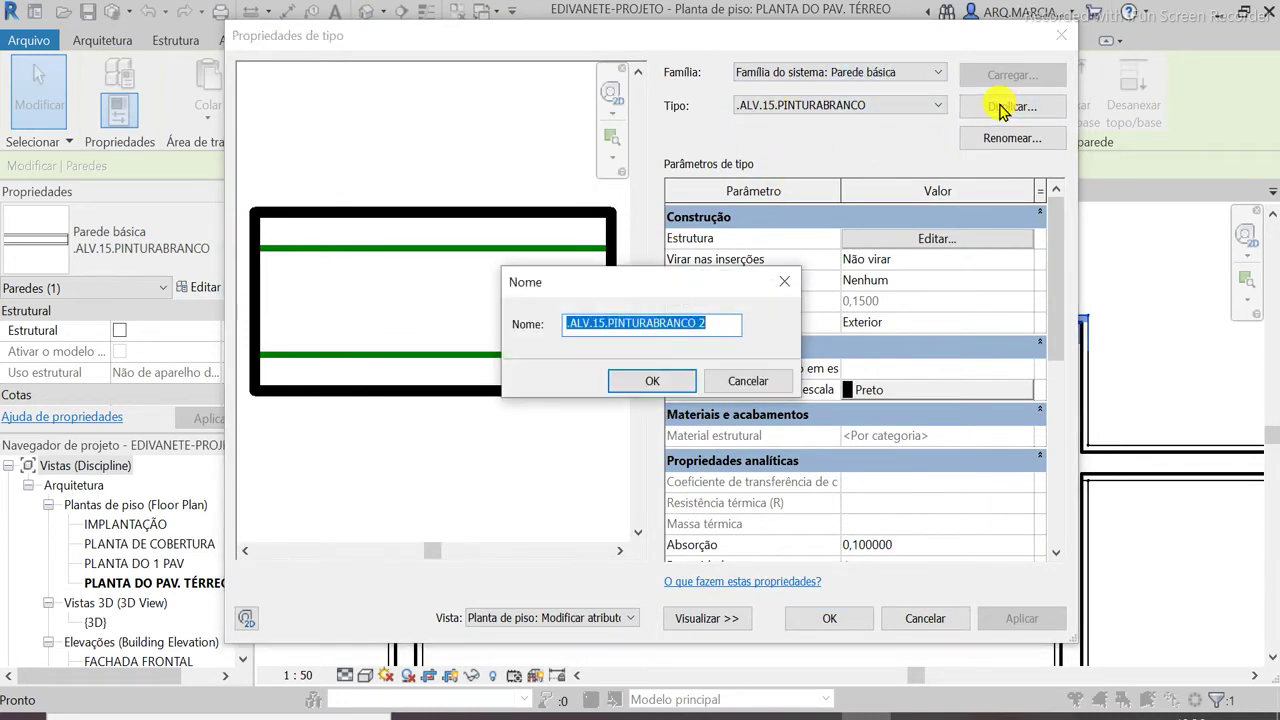
{"action": "left_click", "coordinate": [590, 323]}
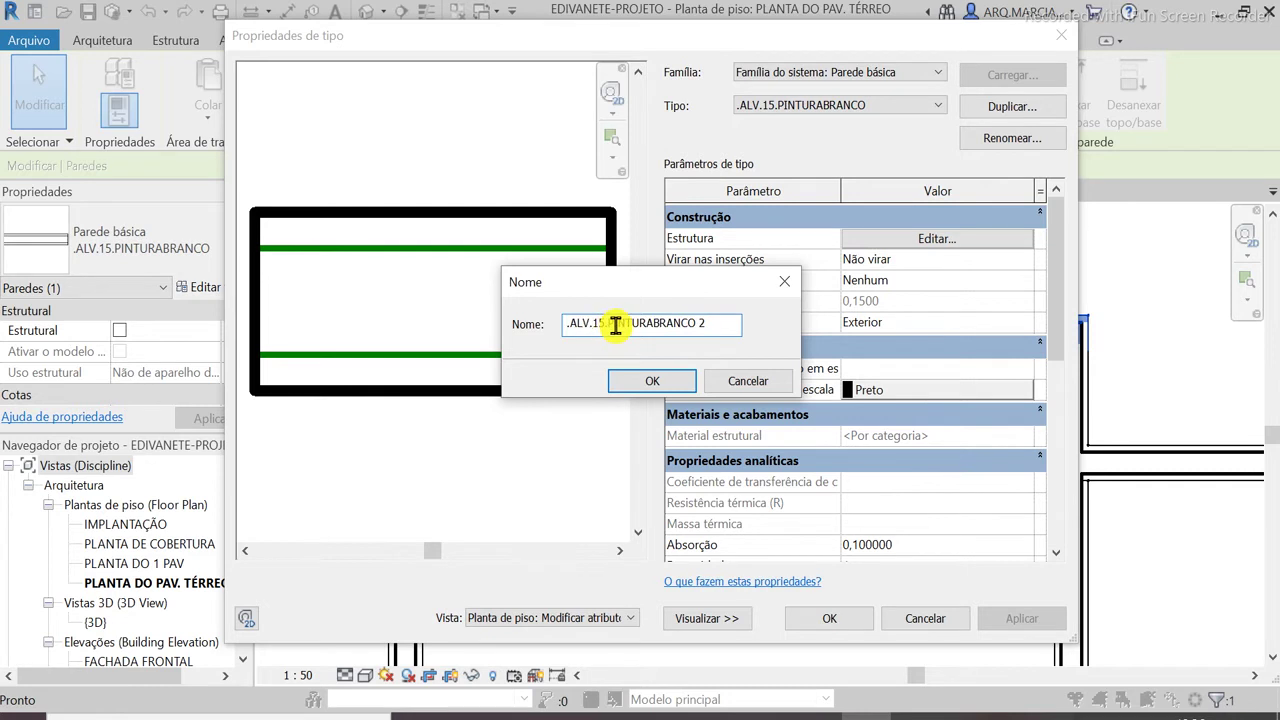
{"action": "left_click", "coordinate": [718, 323]}
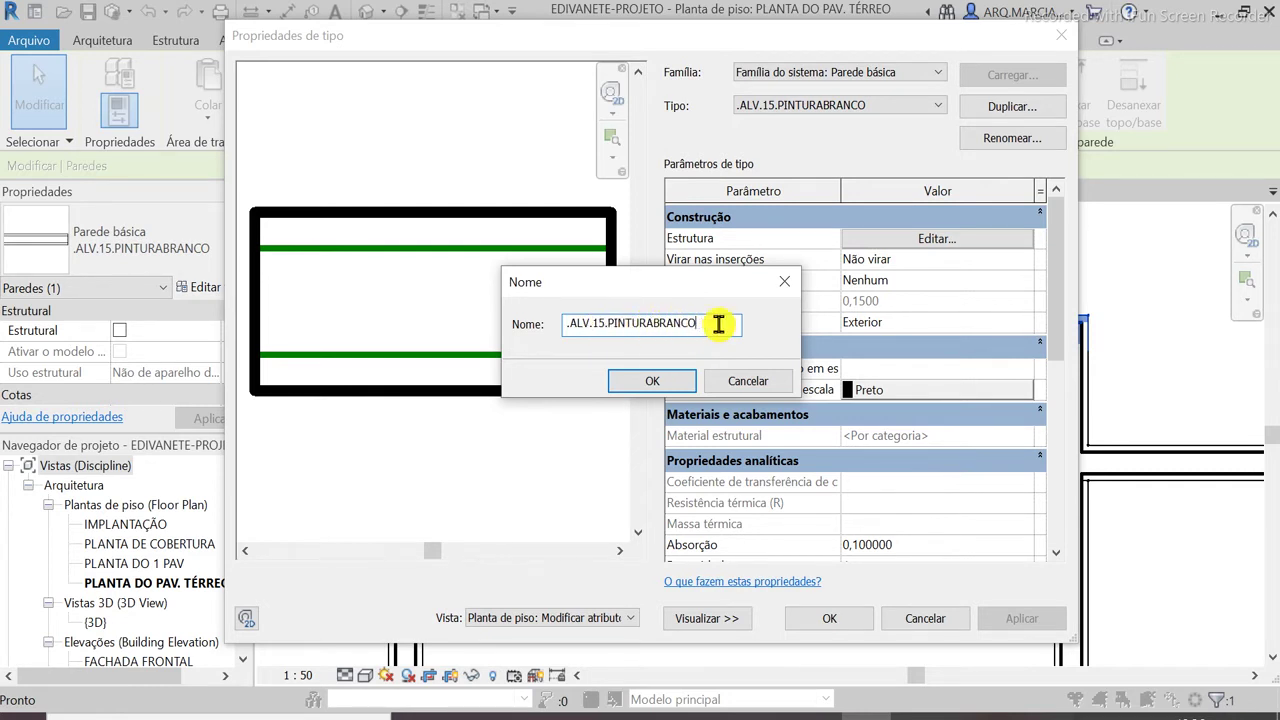
{"action": "type", "text": "x"}
{"action": "type", "text": "PINTURA"}
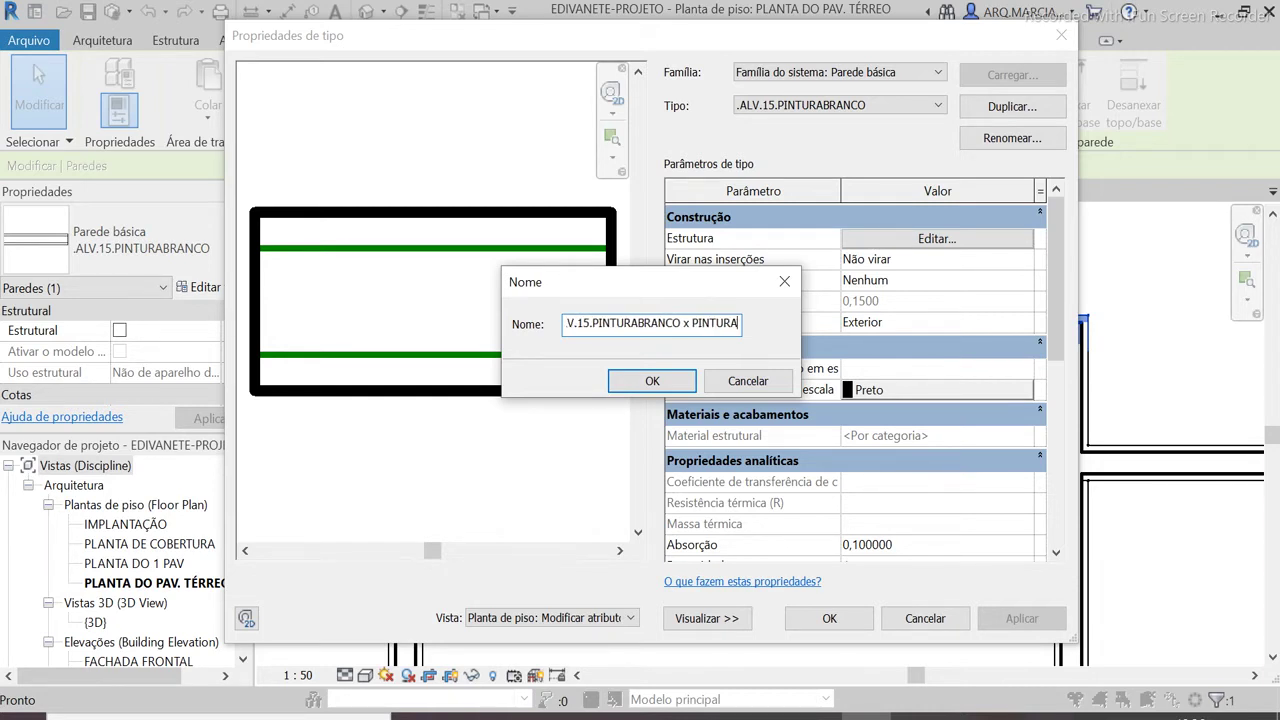
{"action": "type", "text": " AMAR"}
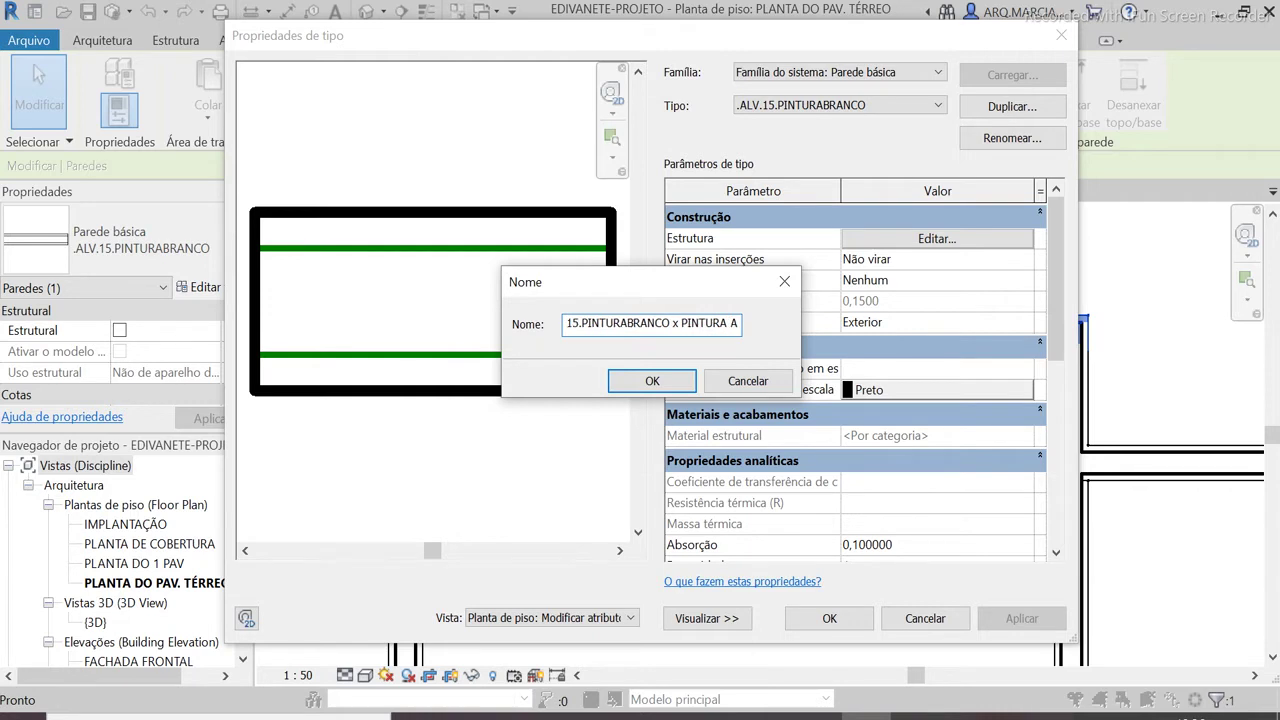
{"action": "type", "text": "ELO"}
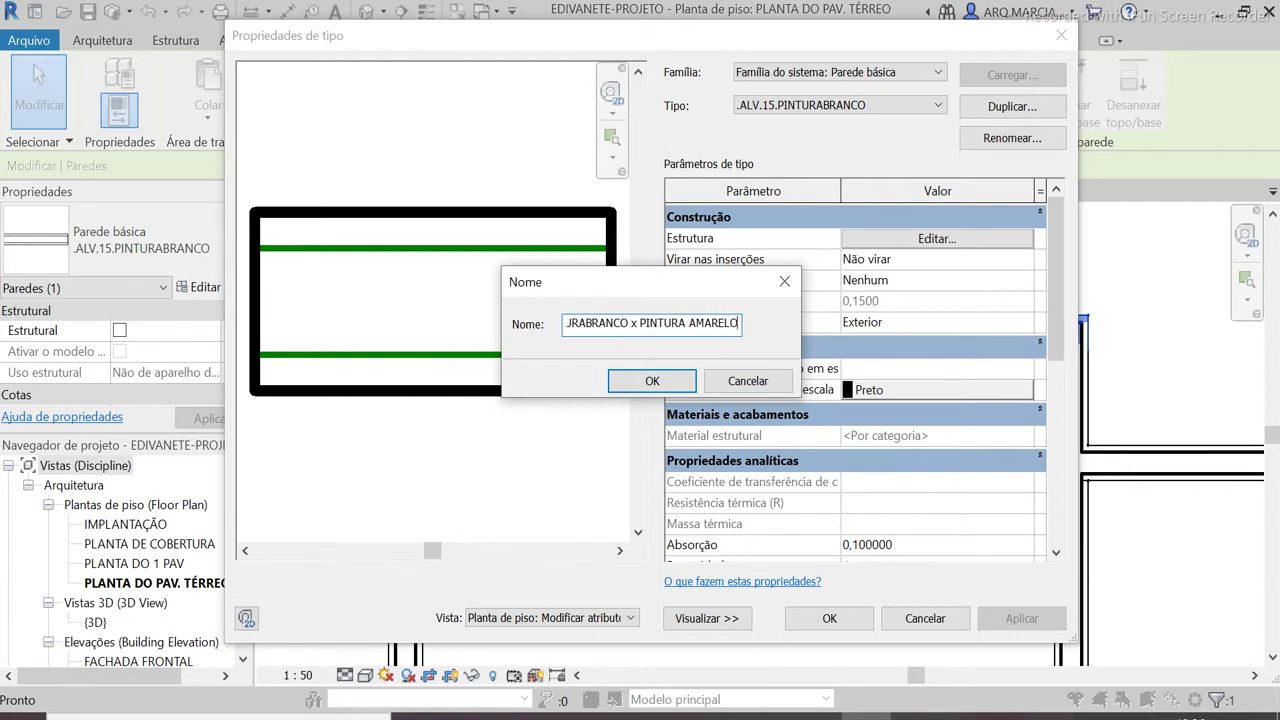
{"action": "key", "text": "BackSpace"}
{"action": "key", "text": "BackSpace"}
{"action": "key", "text": "BackSpace"}
{"action": "key", "text": "BackSpace"}
{"action": "key", "text": "BackSpace"}
{"action": "key", "text": "BackSpace"}
{"action": "key", "text": "BackSpace"}
{"action": "key", "text": "BackSpace"}
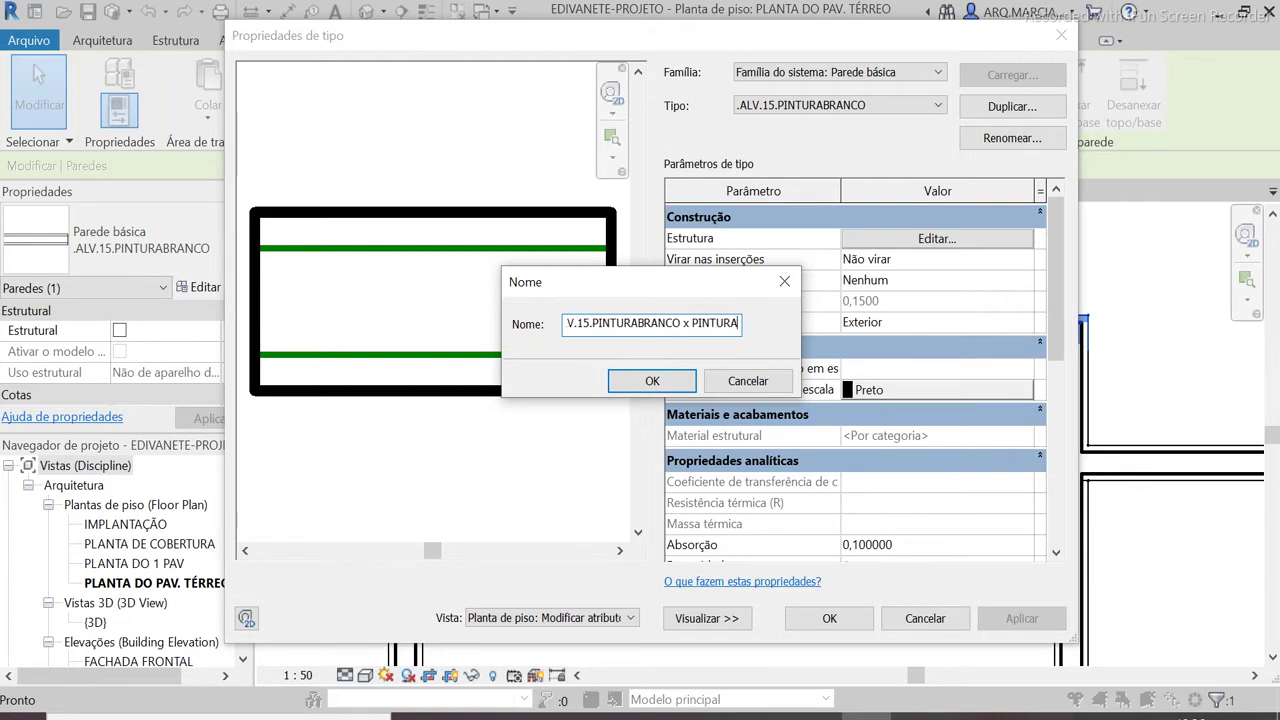
{"action": "type", "text": "AMARELO"}
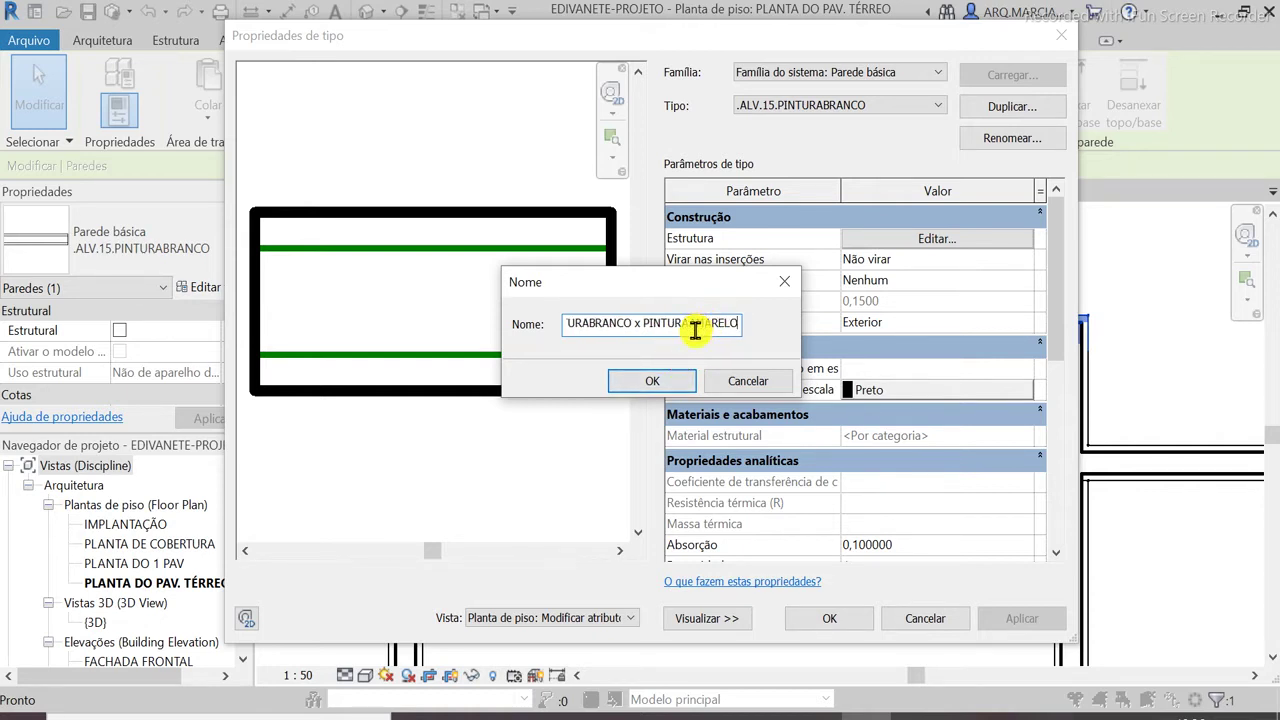
{"action": "key", "text": "BackSpace"}
{"action": "type", "text": "A"}
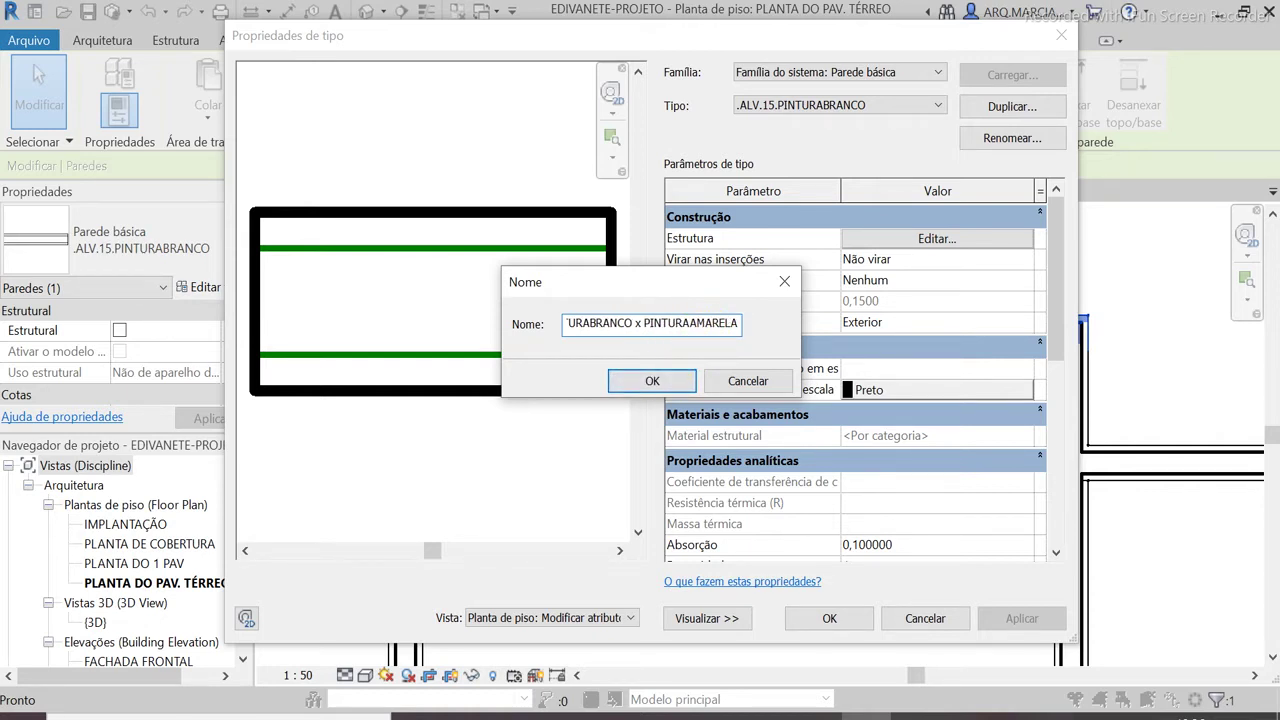
{"action": "left_click", "coordinate": [672, 380]}
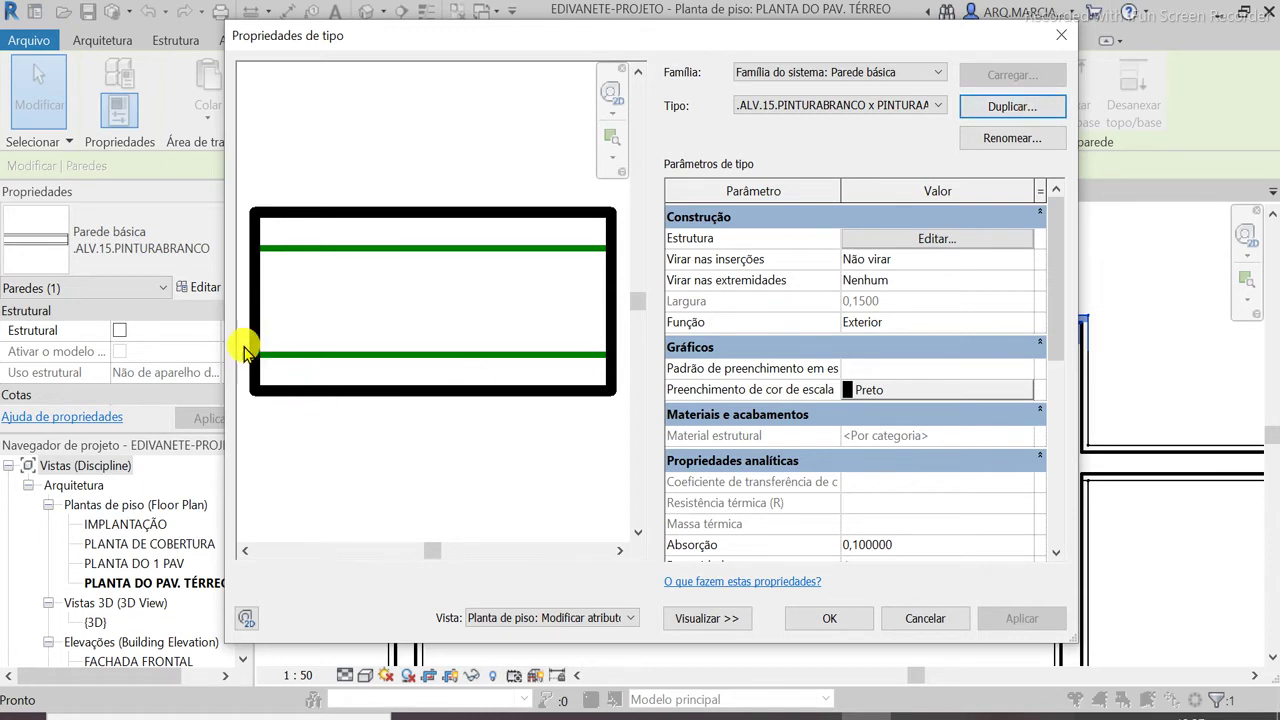
Widen the type properties dialog and open the material selection for the exterior layer Acabamento 2 [5] in the new type's structure
{"action": "left_click_drag", "start_coordinate": [219, 330], "coordinate": [89, 326]}
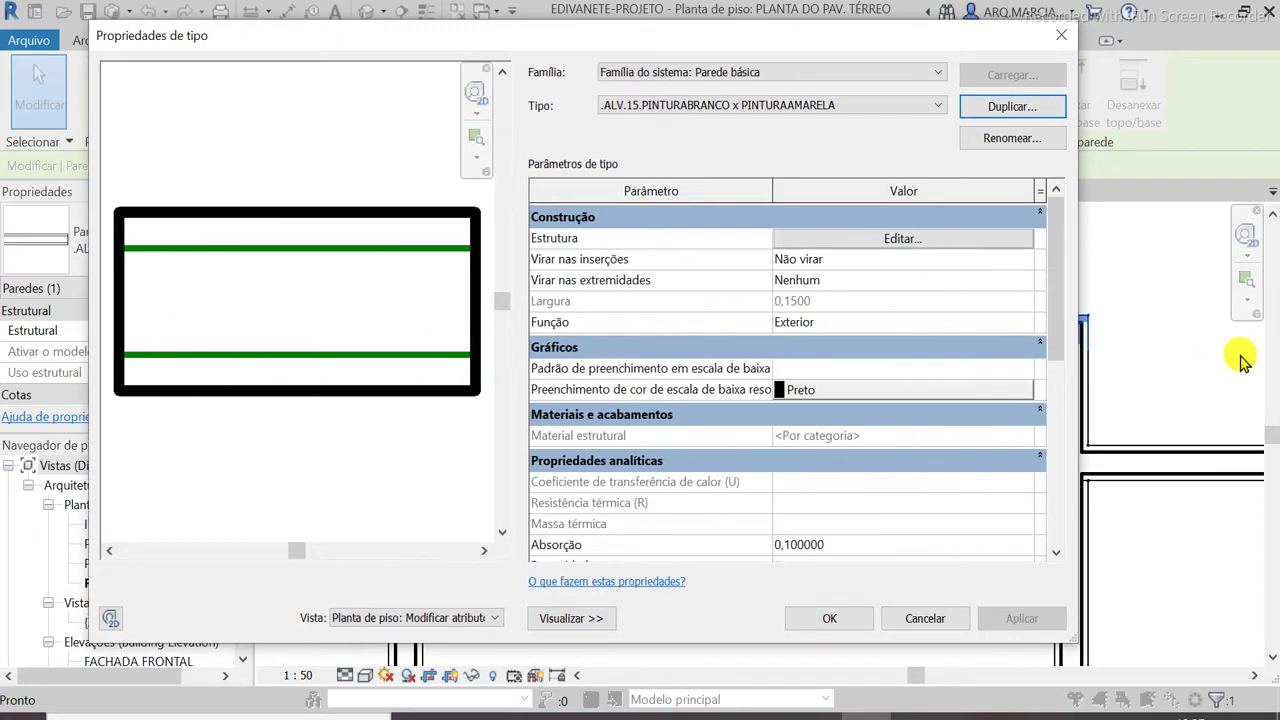
{"action": "left_click_drag", "start_coordinate": [1080, 386], "coordinate": [1262, 385]}
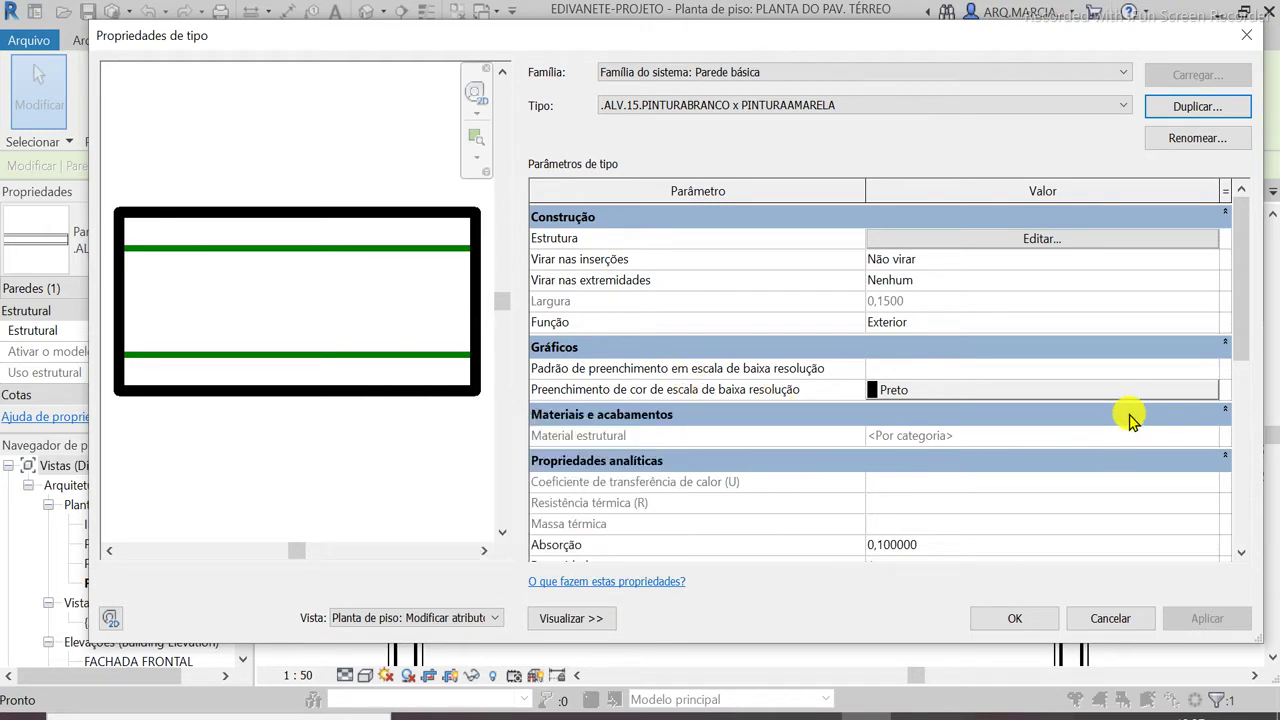
{"action": "left_click", "coordinate": [1037, 240]}
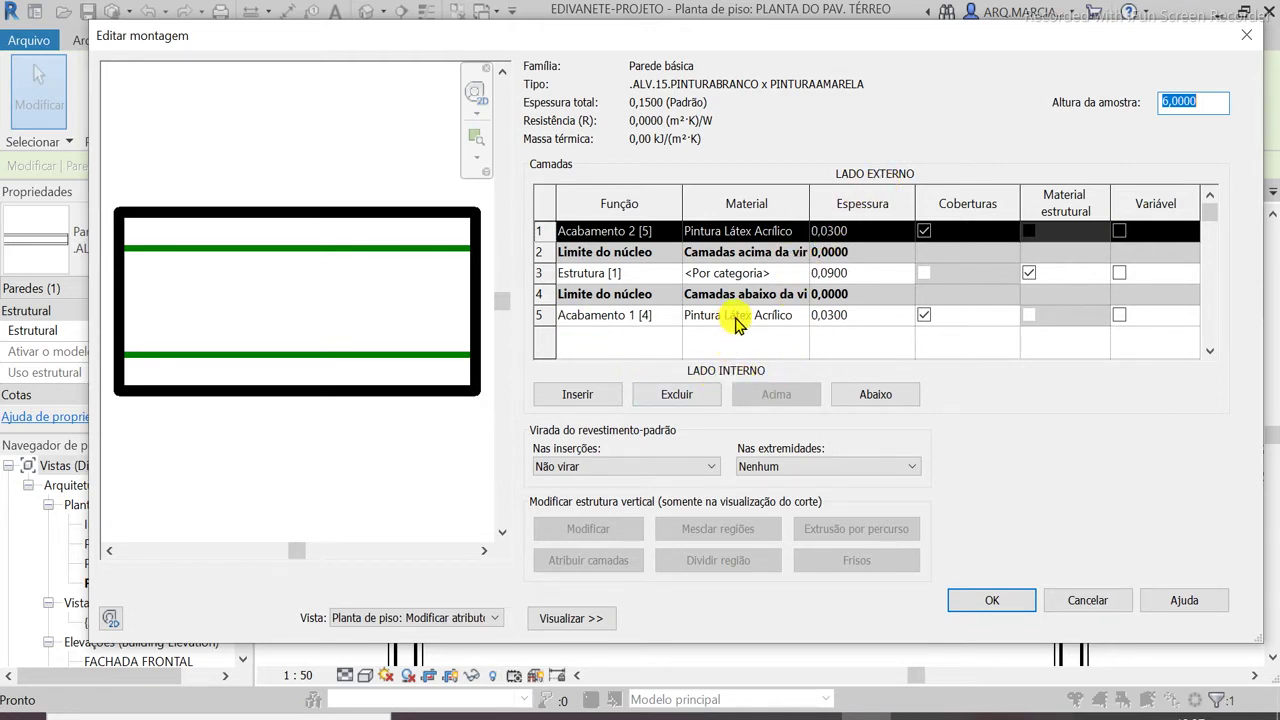
{"action": "left_click", "coordinate": [800, 232]}
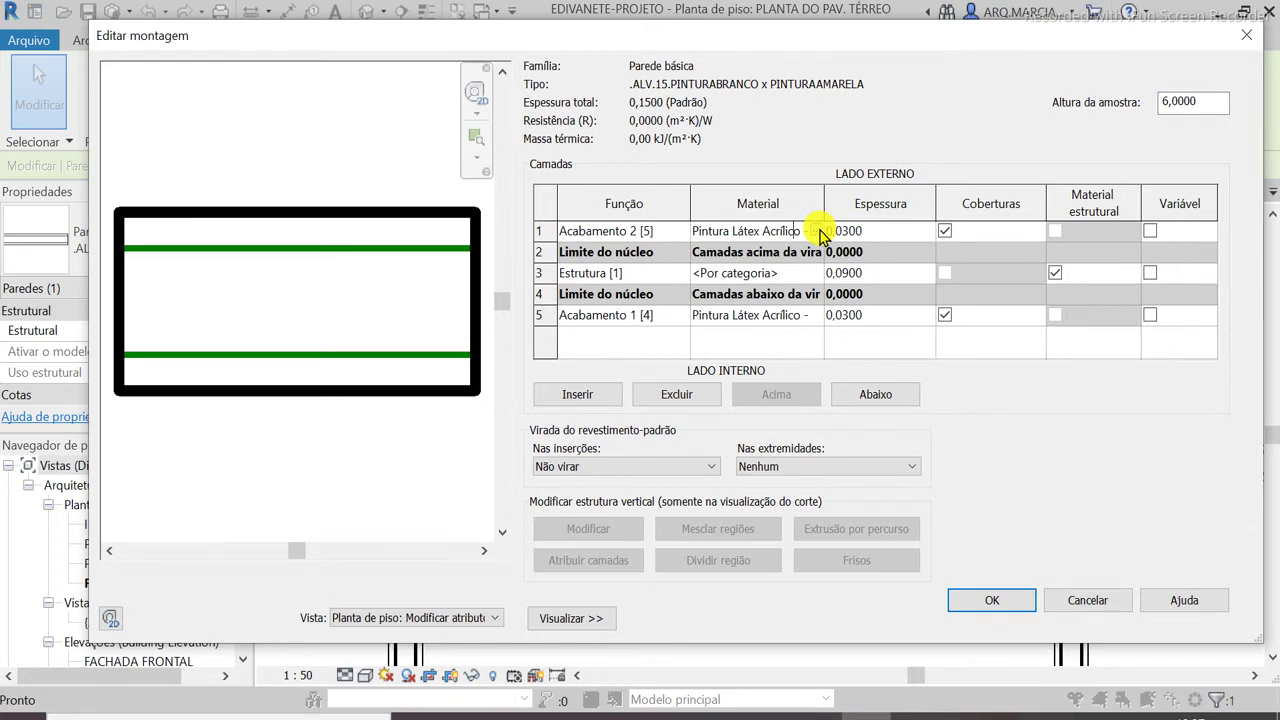
{"action": "left_click", "coordinate": [816, 231]}
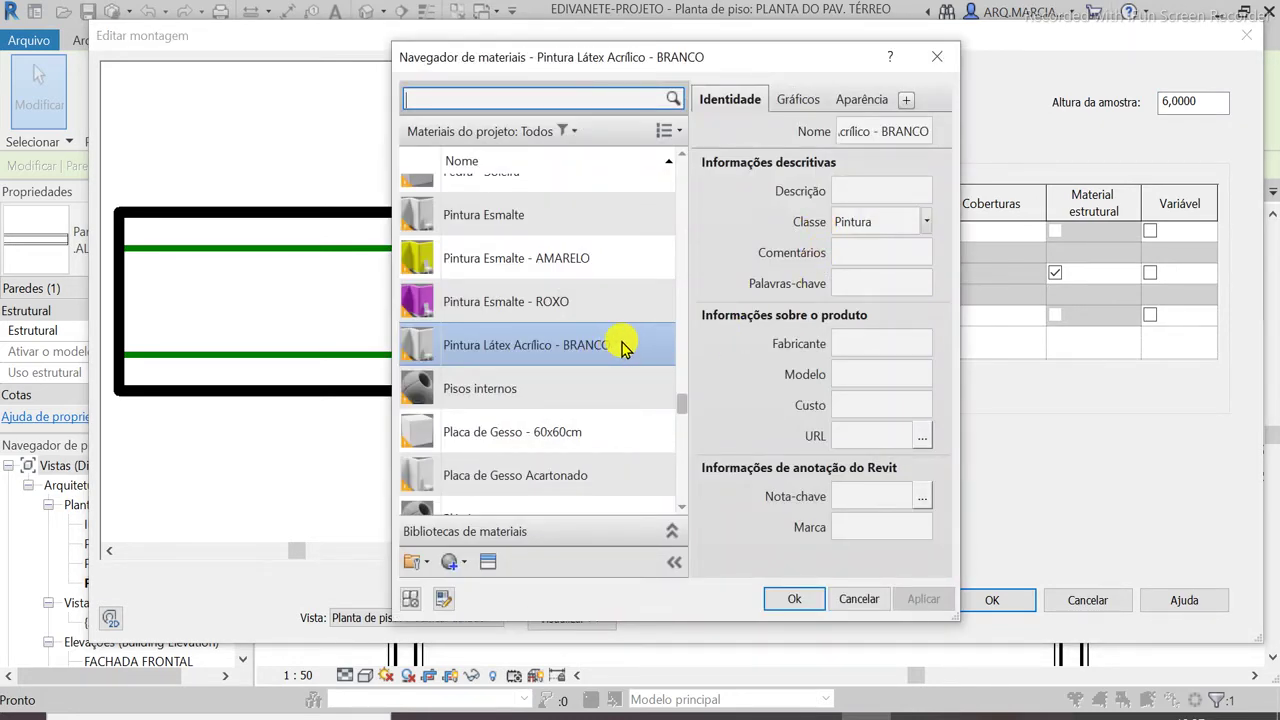
Examine the paint materials in the project list, from Pintura Esmalte to Pintura Látex Acrílico - BRANCO
{"action": "scroll", "coordinate": [560, 350], "scroll_direction": "down", "scroll_amount": 3}
{"action": "scroll", "coordinate": [594, 343], "scroll_direction": "up", "scroll_amount": 3}
{"action": "left_click", "coordinate": [596, 350]}
{"action": "scroll", "coordinate": [594, 350], "scroll_direction": "up", "scroll_amount": 3}
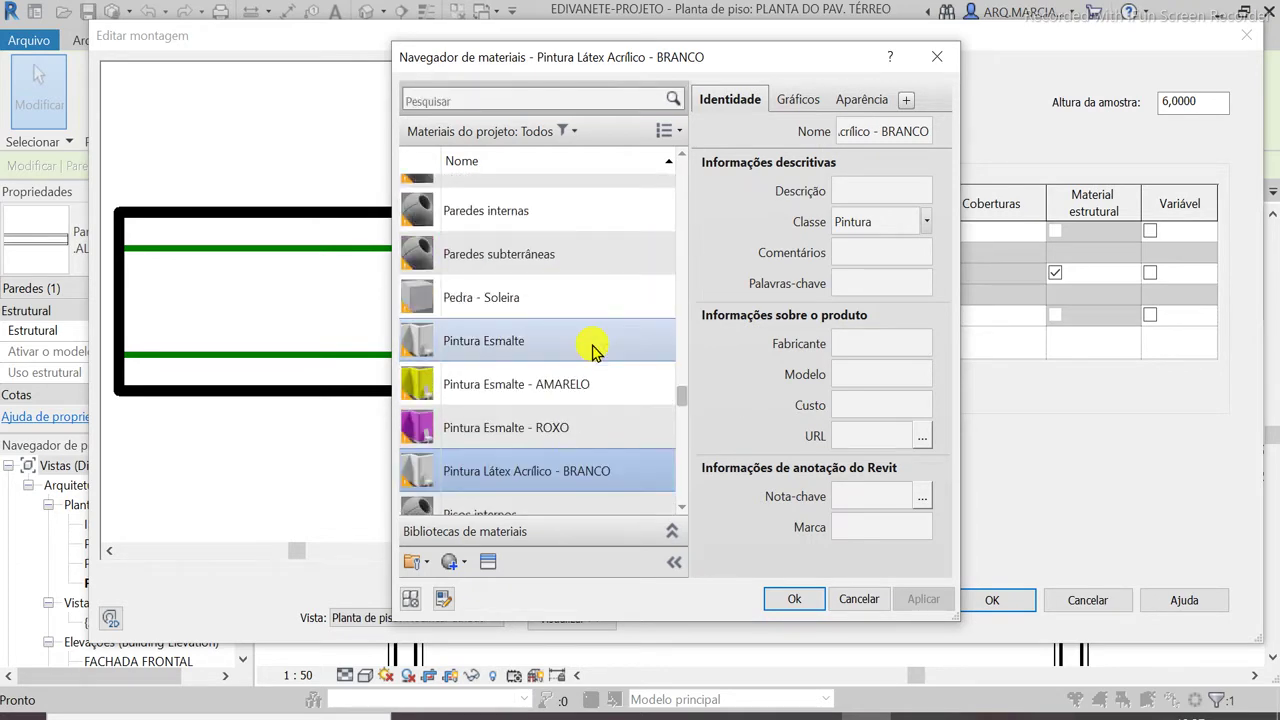
{"action": "scroll", "coordinate": [640, 280], "scroll_direction": "up", "scroll_amount": 1}
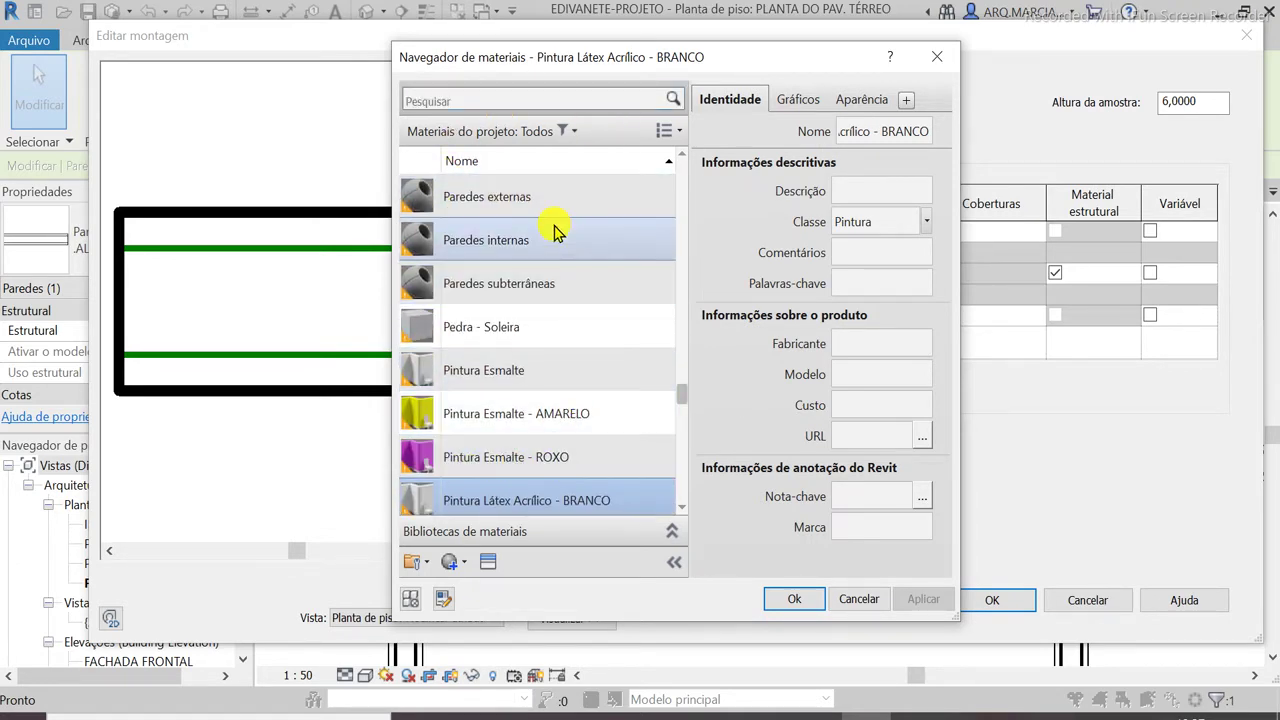
{"action": "scroll", "coordinate": [500, 200], "scroll_direction": "down", "scroll_amount": 6}
{"action": "scroll", "coordinate": [545, 355], "scroll_direction": "up", "scroll_amount": 3}
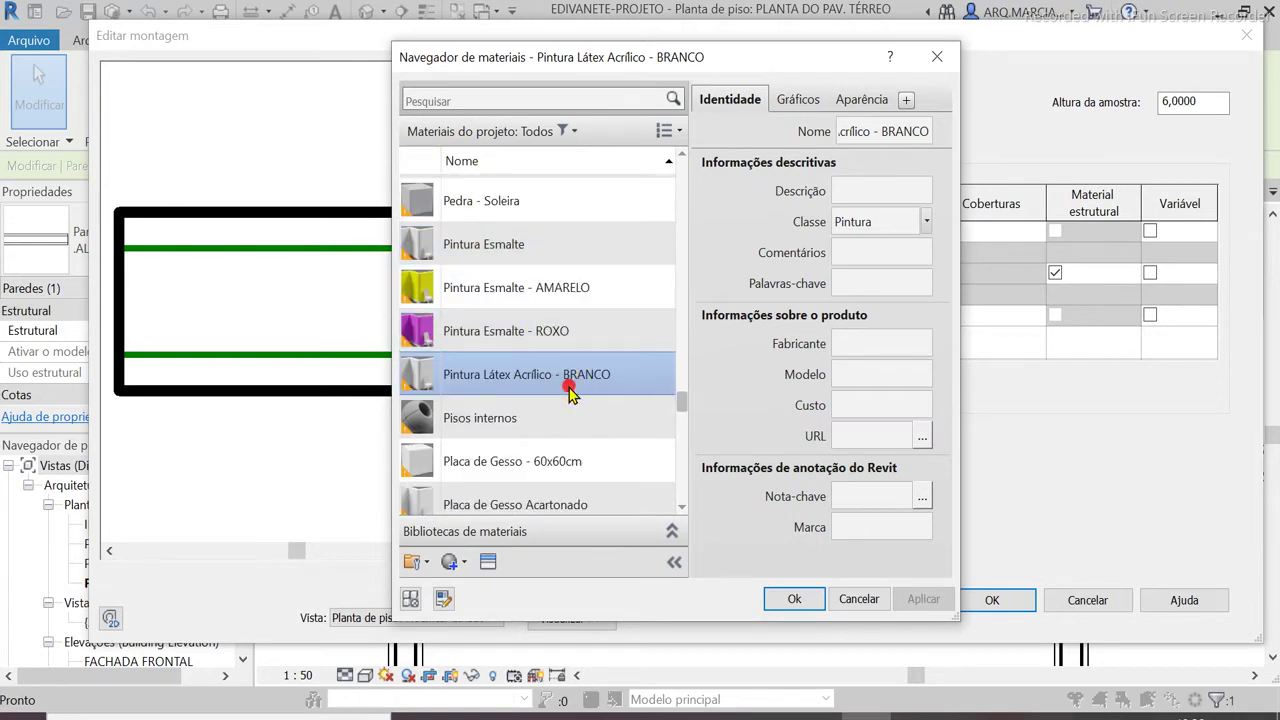
{"action": "right_click", "coordinate": [572, 388]}
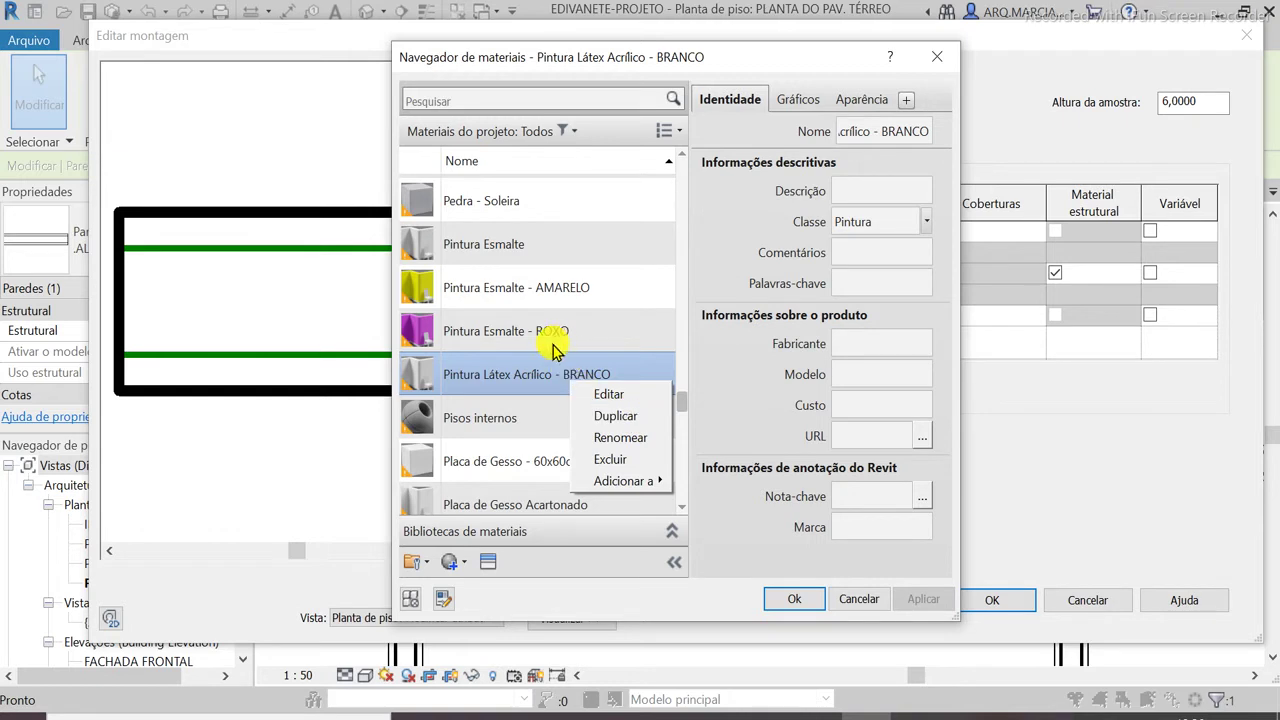
{"action": "left_click", "coordinate": [547, 292]}
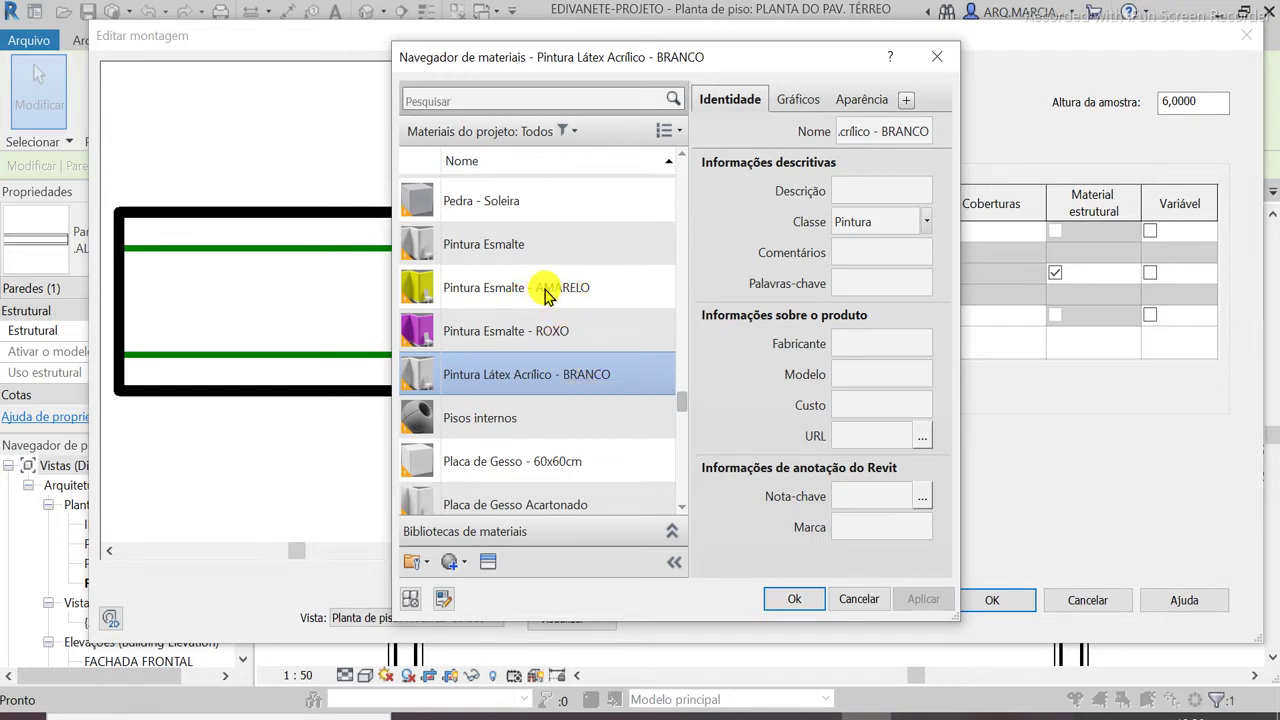
{"action": "left_click", "coordinate": [505, 290]}
{"action": "left_click", "coordinate": [578, 378]}
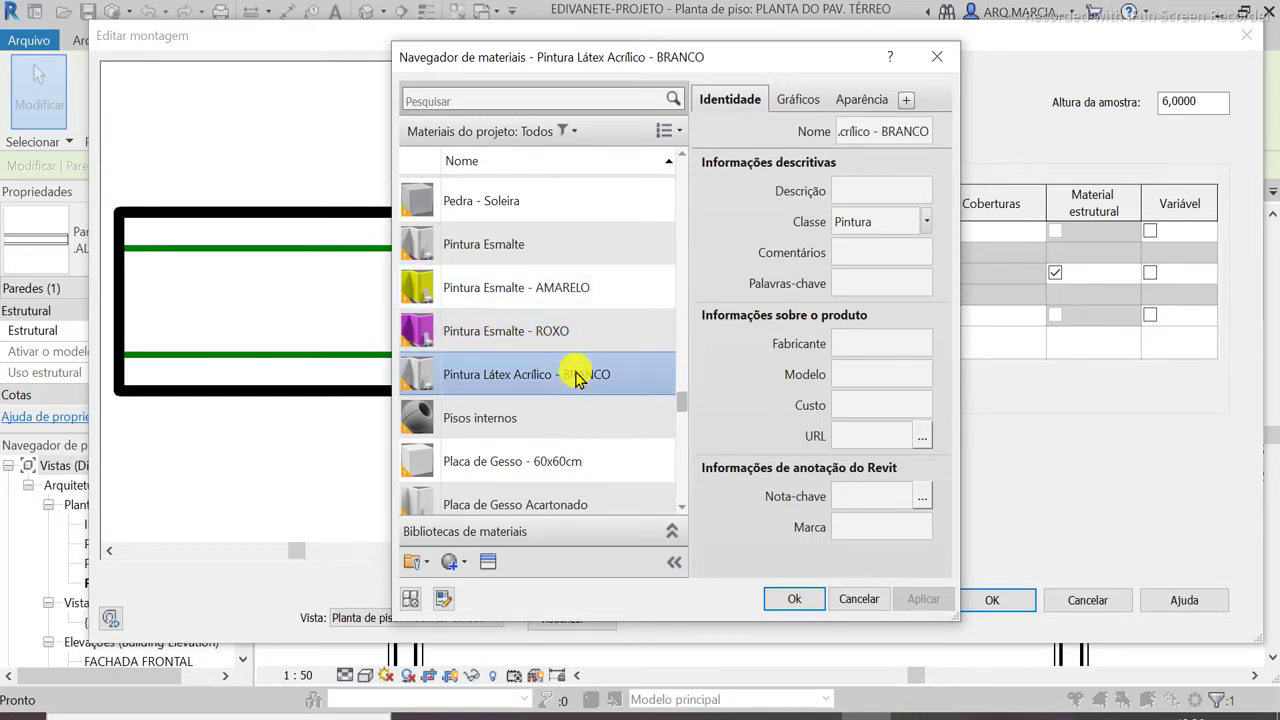
Duplicate the material Pintura Látex Acrílico - BRANCO and name the copy Pintura Látex Acrílico - AMARELOCLARO
{"action": "right_click", "coordinate": [578, 380]}
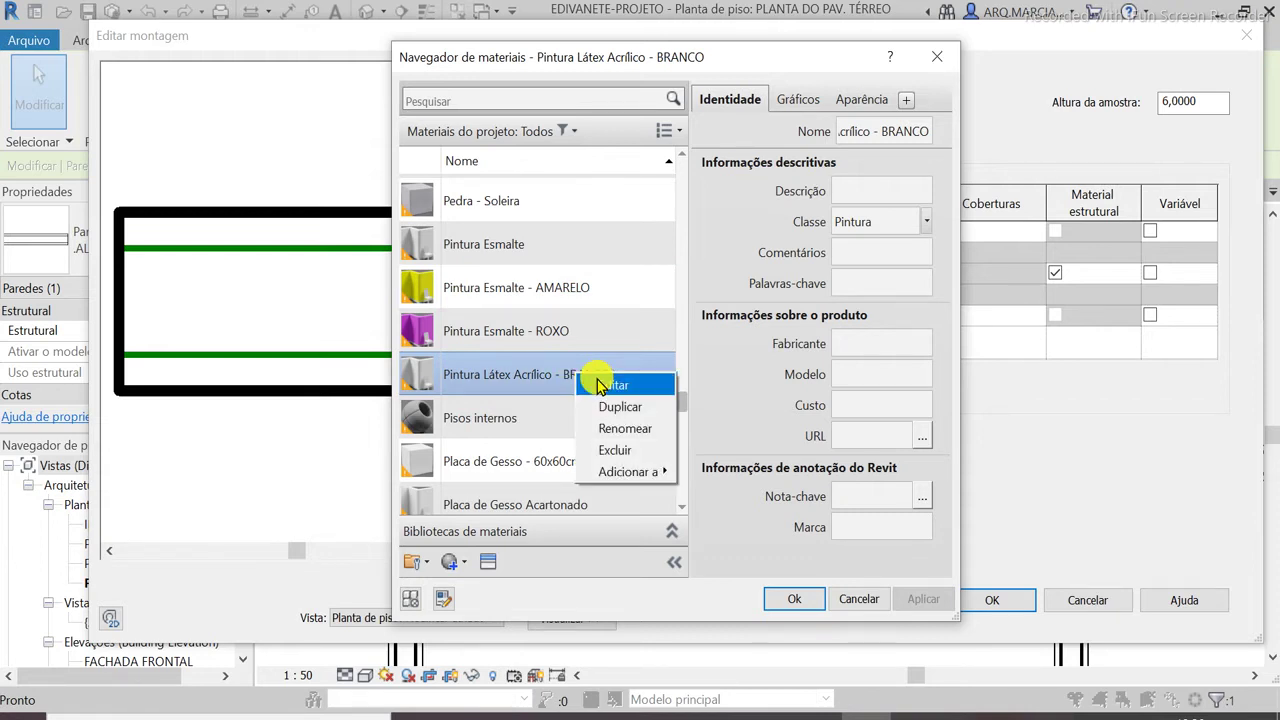
{"action": "left_click", "coordinate": [620, 407]}
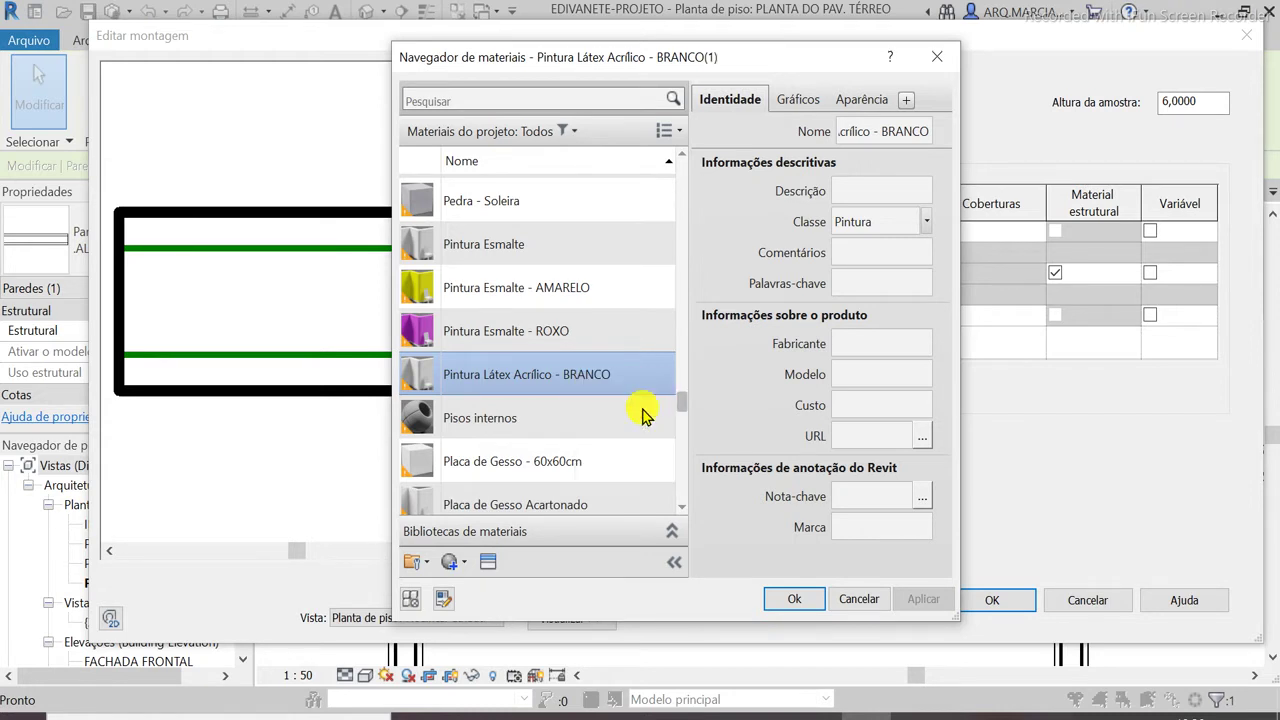
{"action": "left_click", "coordinate": [593, 349]}
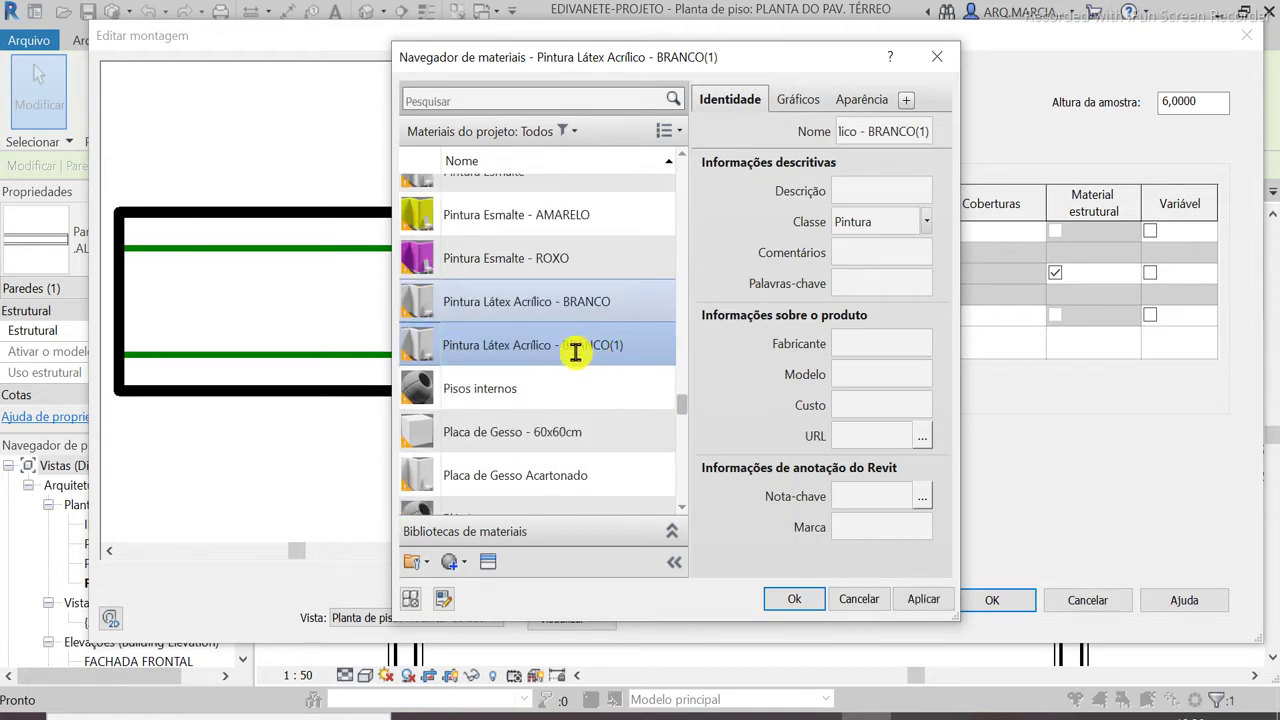
{"action": "left_click_drag", "start_coordinate": [563, 346], "coordinate": [668, 341]}
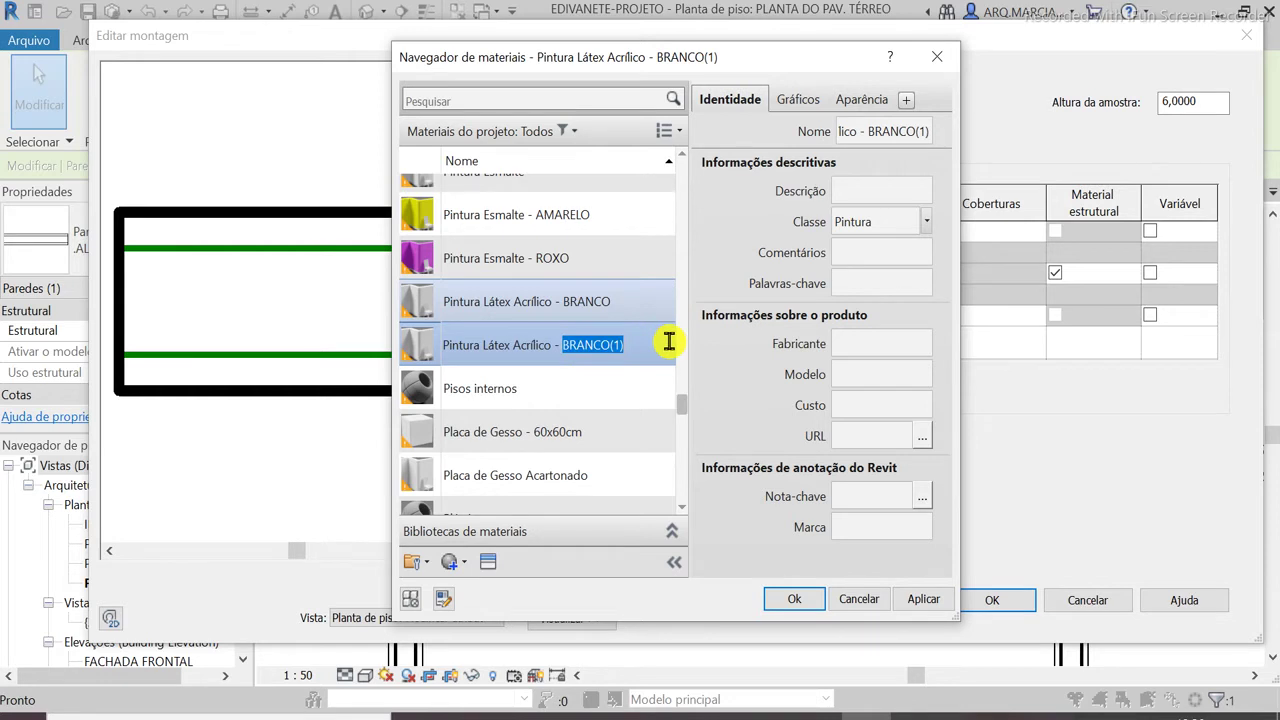
{"action": "type", "text": "am"}
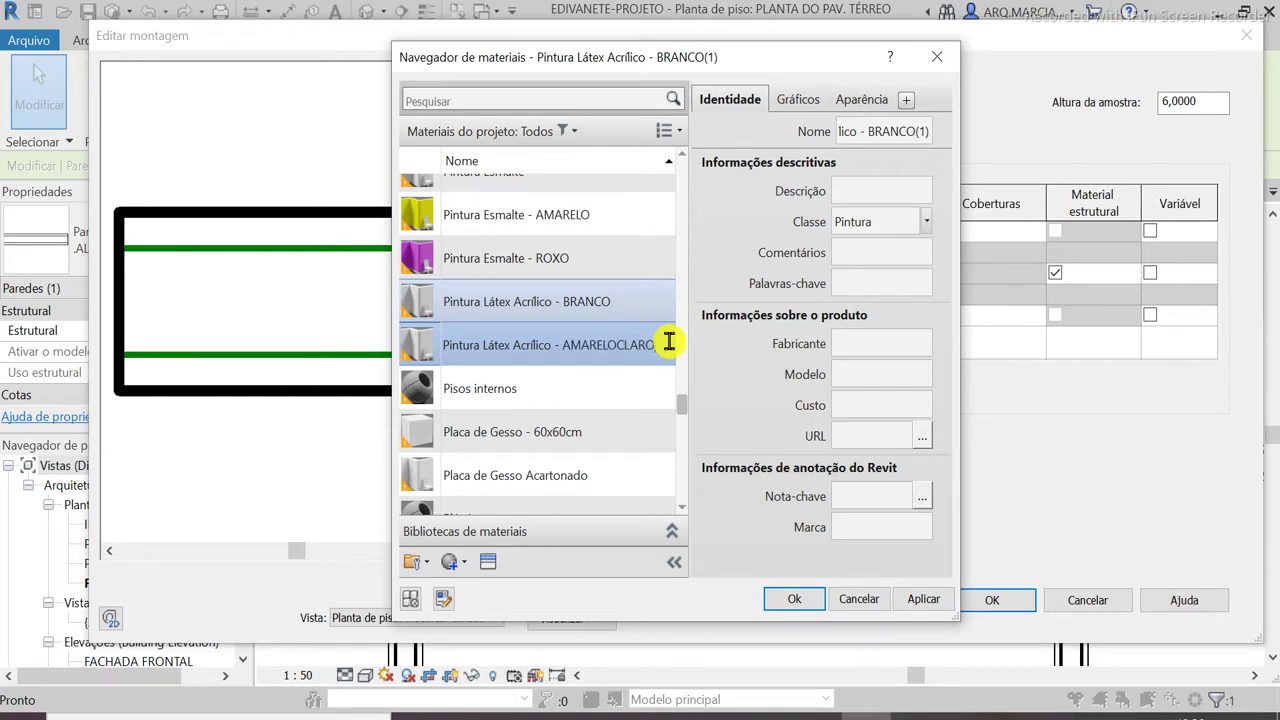
{"action": "key", "text": "Return"}
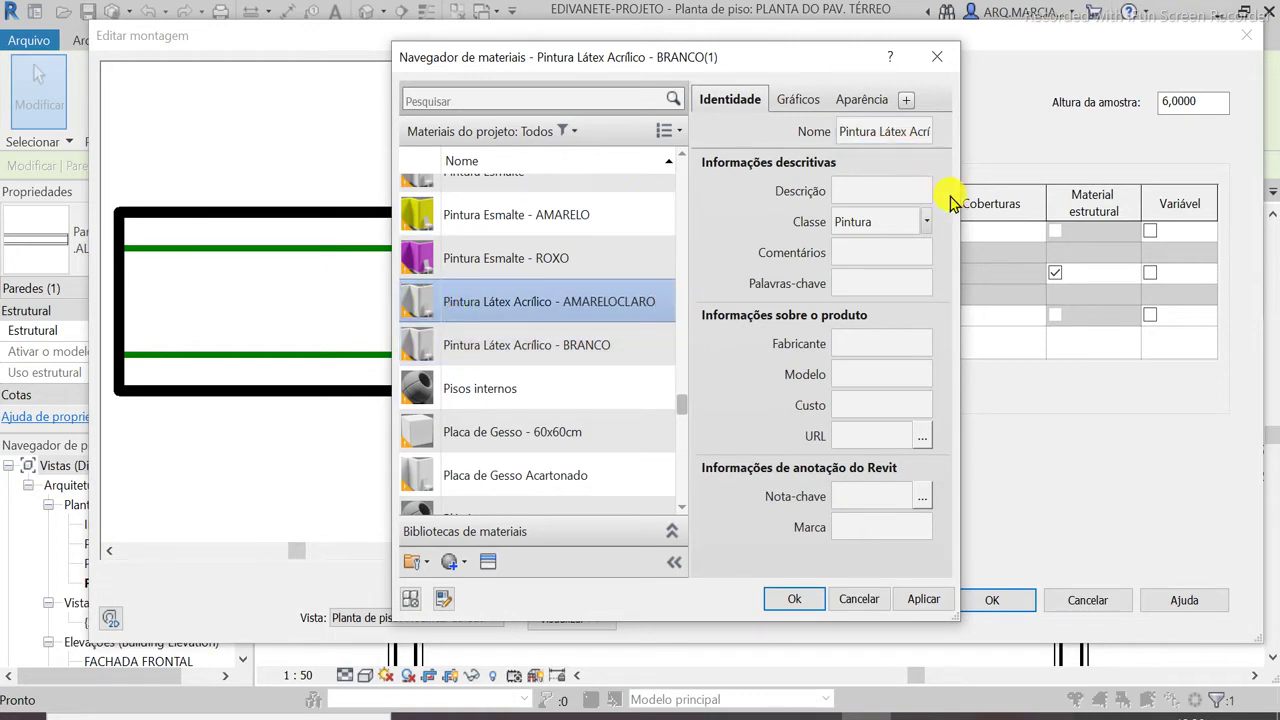
Widen and reposition the material browser, and duplicate the appearance asset of the AMARELOCLARO material
{"action": "left_click_drag", "start_coordinate": [966, 183], "coordinate": [1205, 172]}
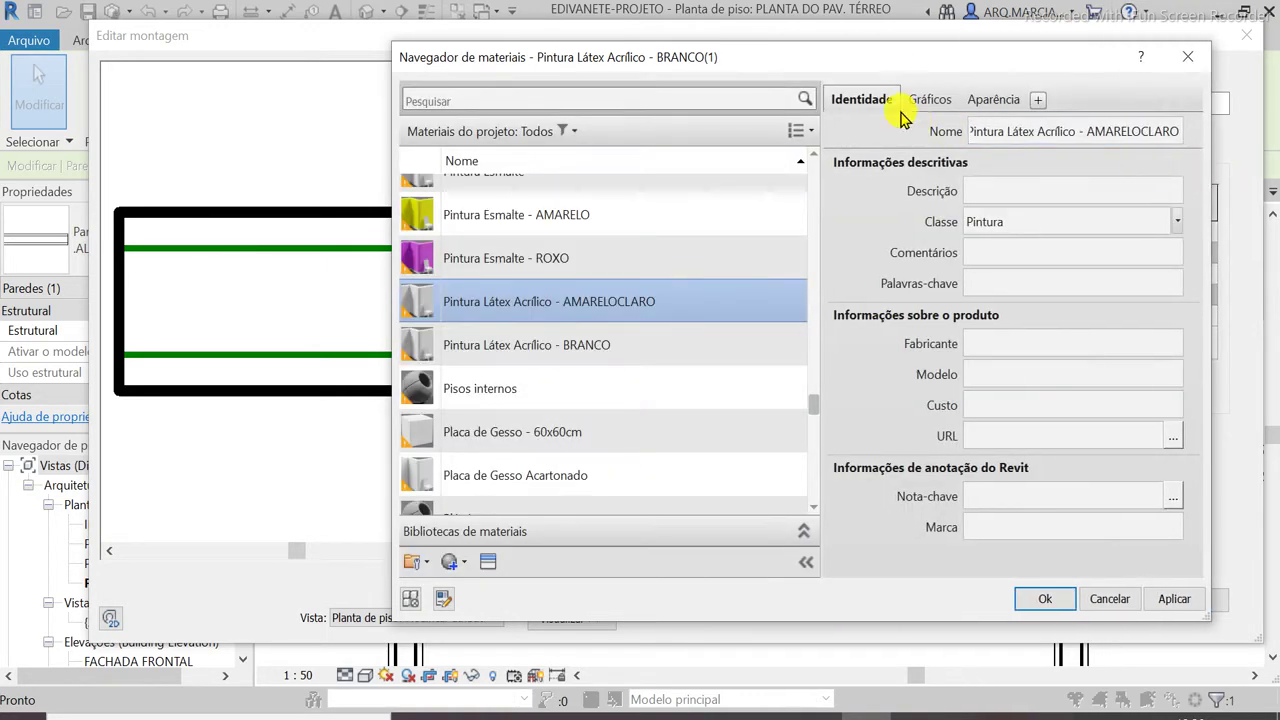
{"action": "left_click_drag", "start_coordinate": [834, 60], "coordinate": [668, 72]}
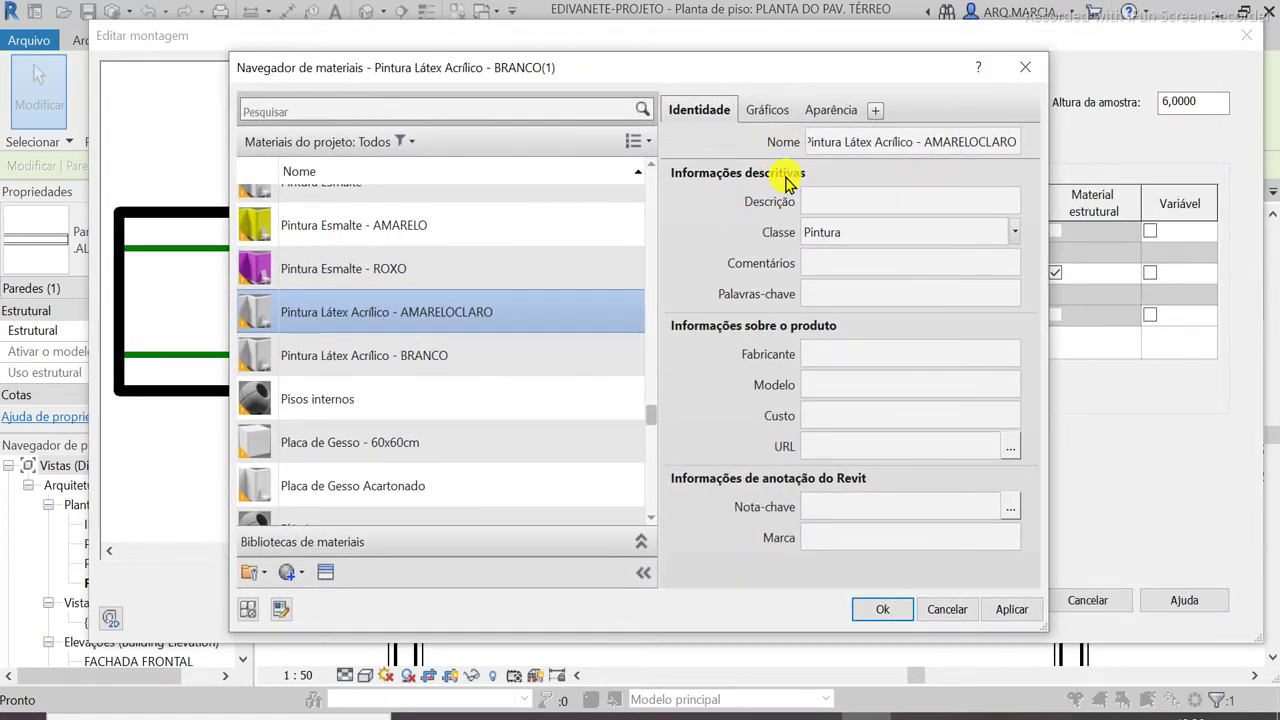
{"action": "left_click", "coordinate": [768, 112]}
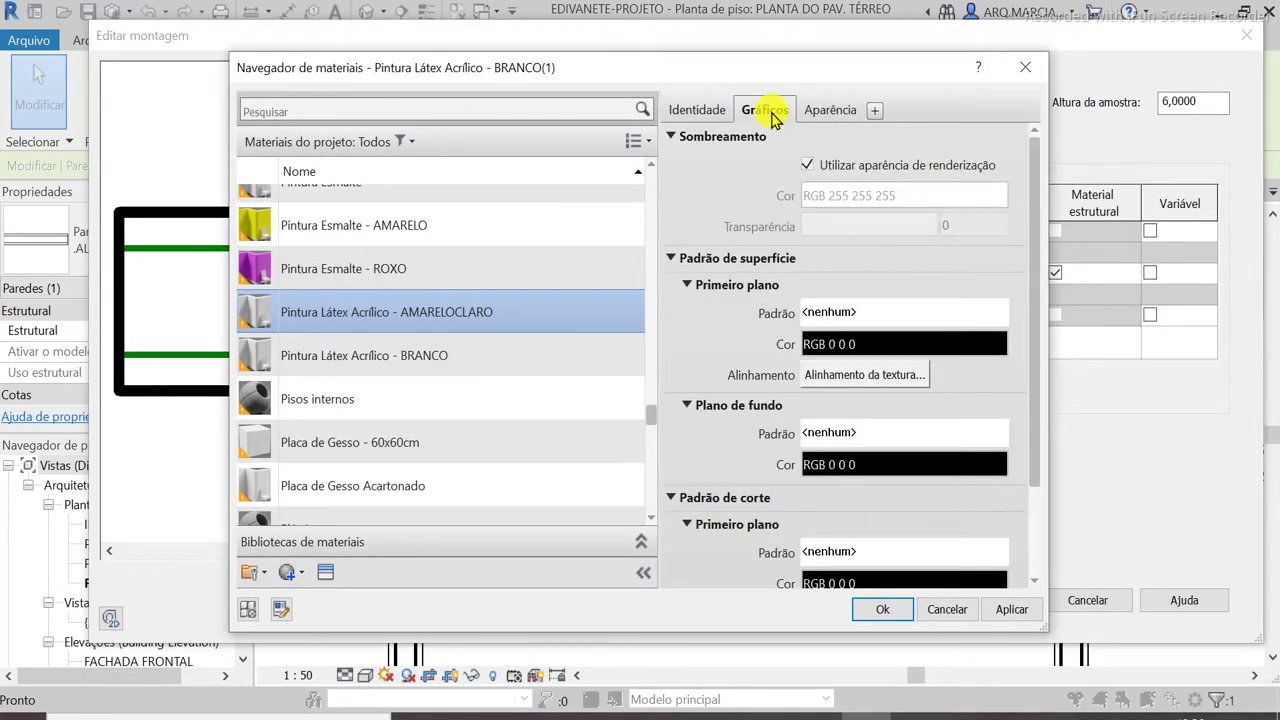
{"action": "left_click", "coordinate": [830, 111]}
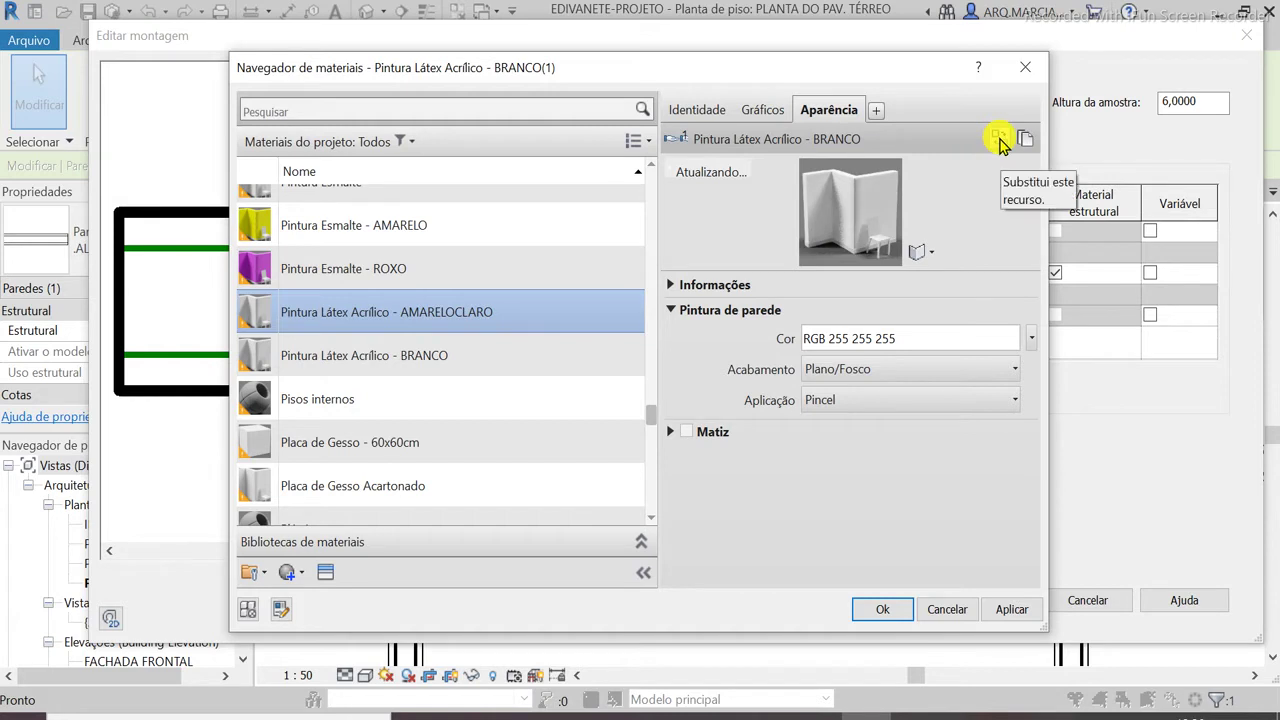
{"action": "left_click", "coordinate": [1030, 141]}
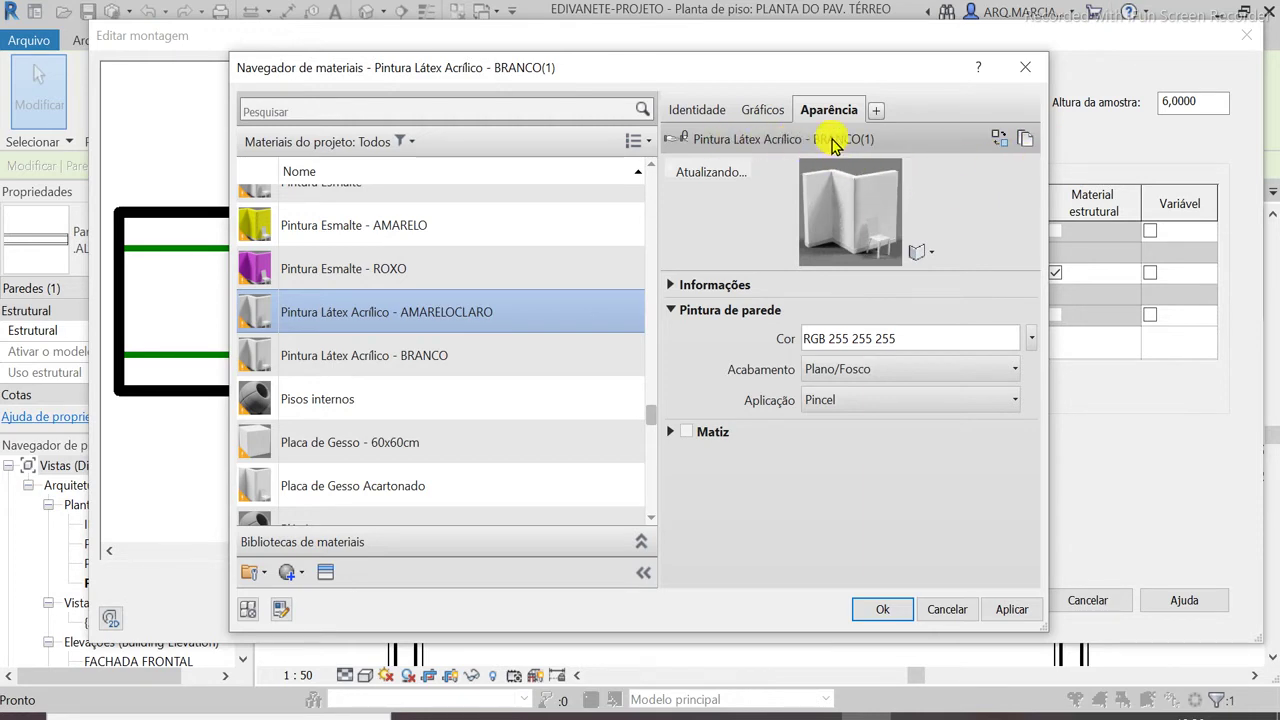
Rename the duplicated appearance asset as Pintura Látex Acrílico - AMARELOCLARO and open its wall paint colour selection
{"action": "left_click", "coordinate": [671, 286]}
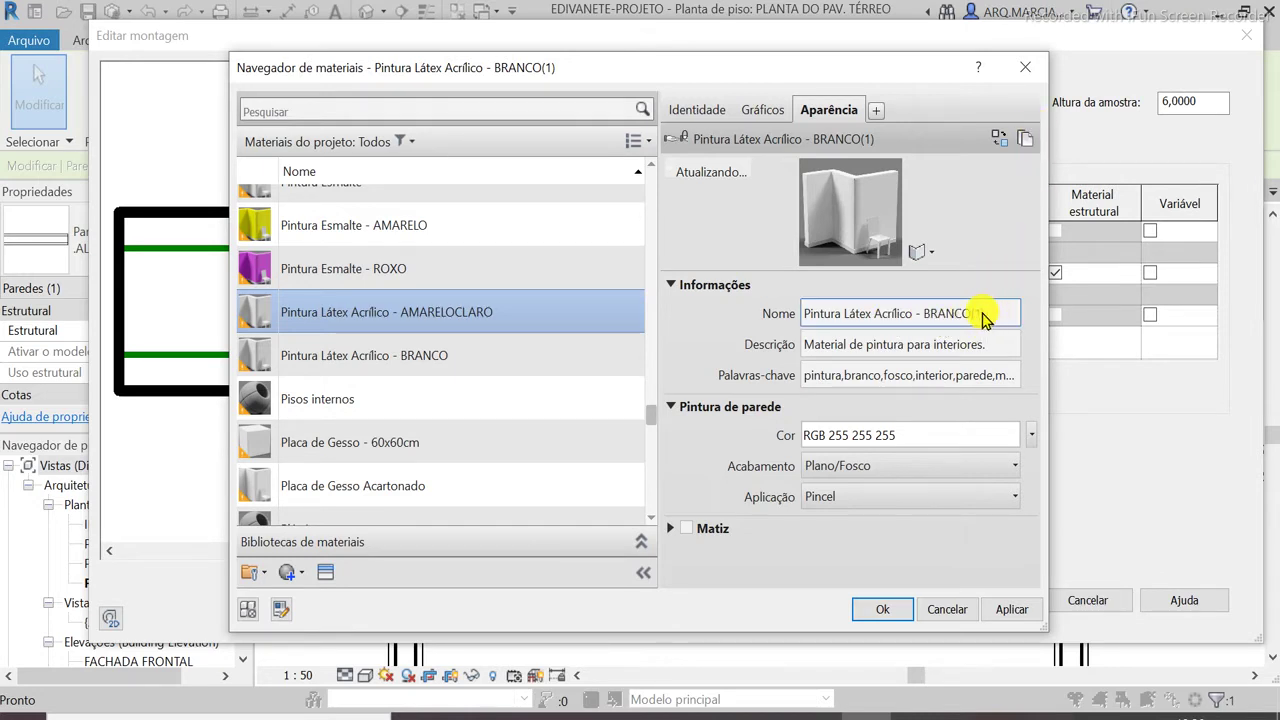
{"action": "left_click", "coordinate": [980, 315]}
{"action": "left_click_drag", "start_coordinate": [926, 311], "coordinate": [1003, 311]}
{"action": "type", "text": "AMARELOCLAR"}
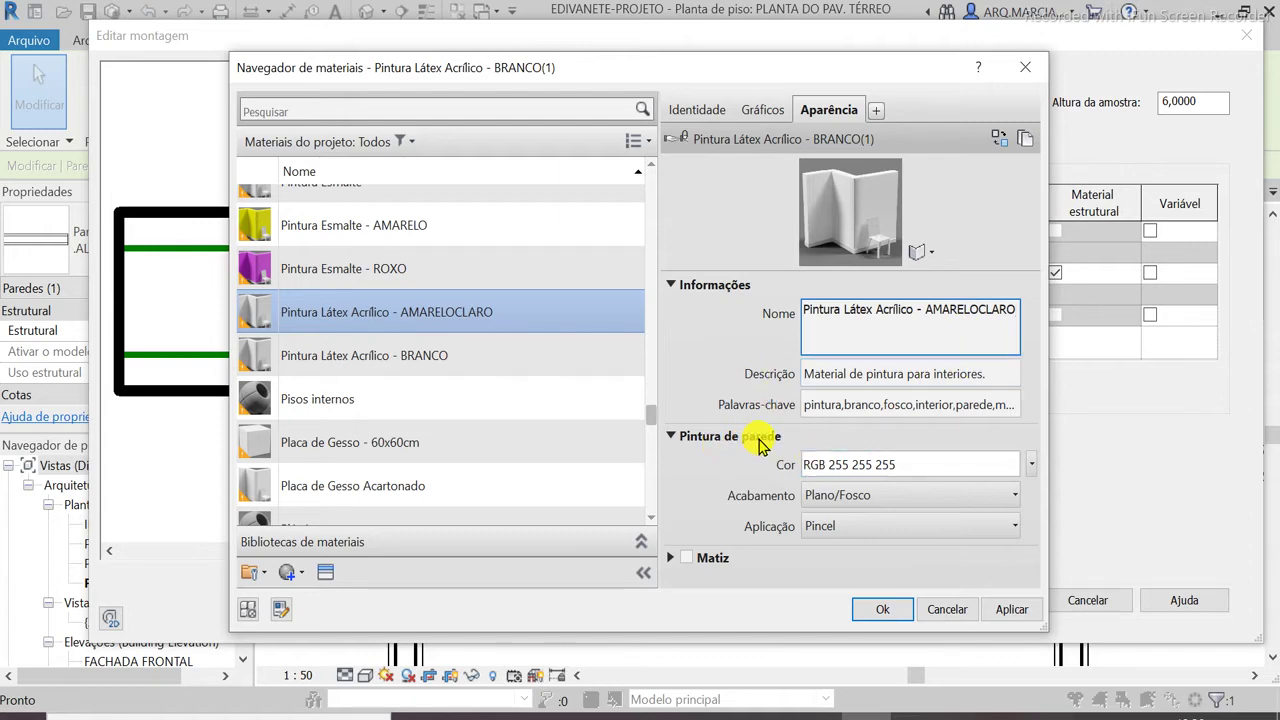
{"action": "left_click", "coordinate": [832, 466]}
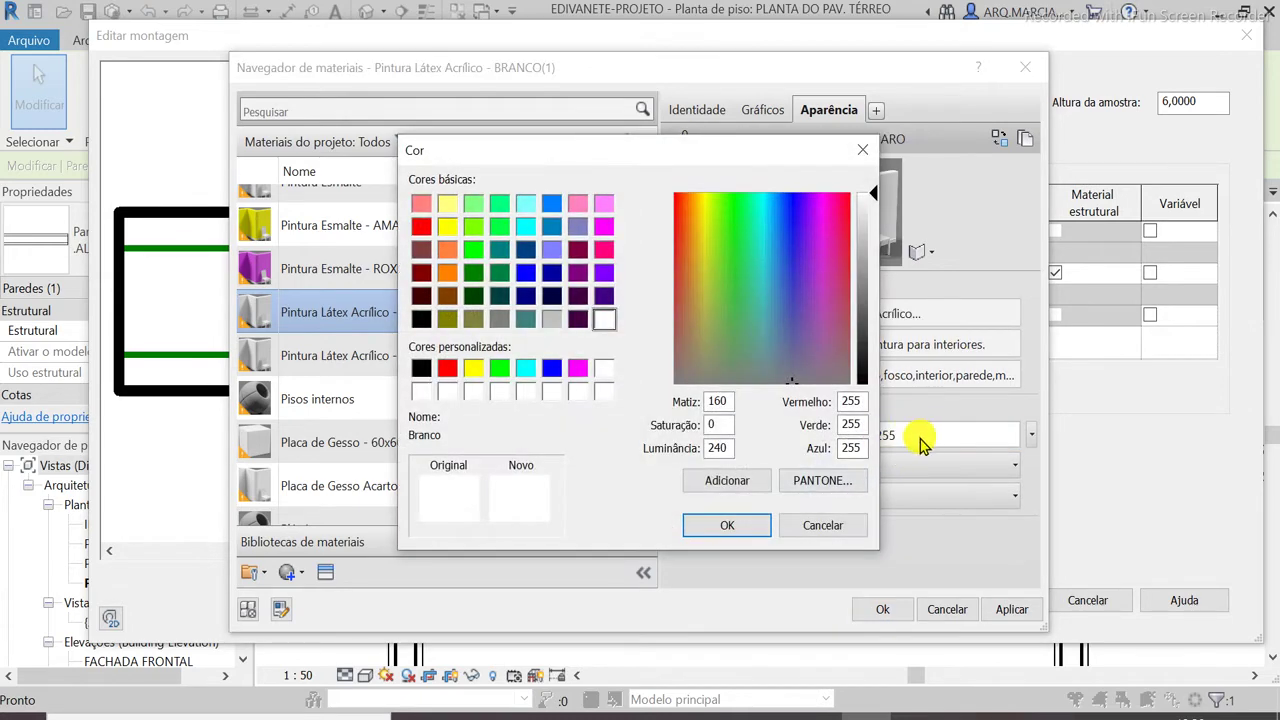
Try several light yellow shades for the wall paint colour, starting from the pale yellow basic colour
{"action": "left_click", "coordinate": [447, 204]}
{"action": "mouse_move", "coordinate": [874, 230]}
{"action": "left_mouse_down"}
{"action": "mouse_move", "coordinate": [876, 293]}
{"action": "mouse_move", "coordinate": [877, 198]}
{"action": "mouse_move", "coordinate": [877, 228]}
{"action": "left_mouse_up"}
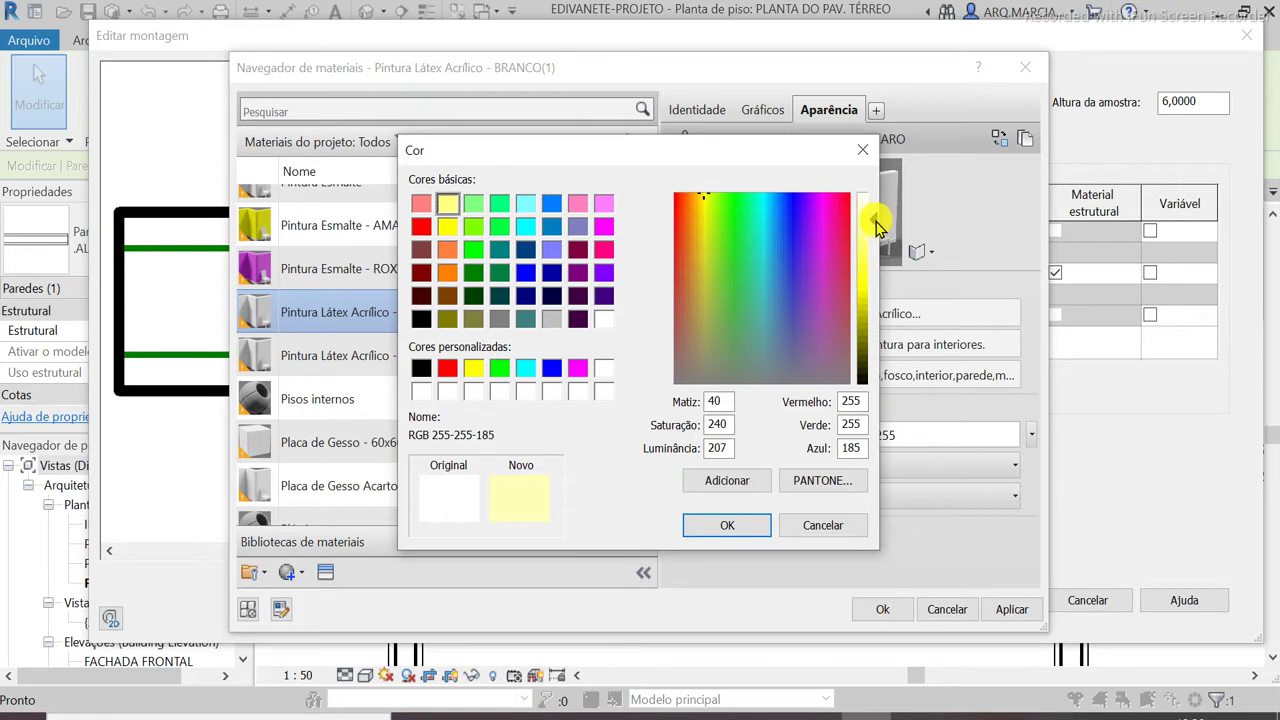
{"action": "left_click", "coordinate": [705, 245]}
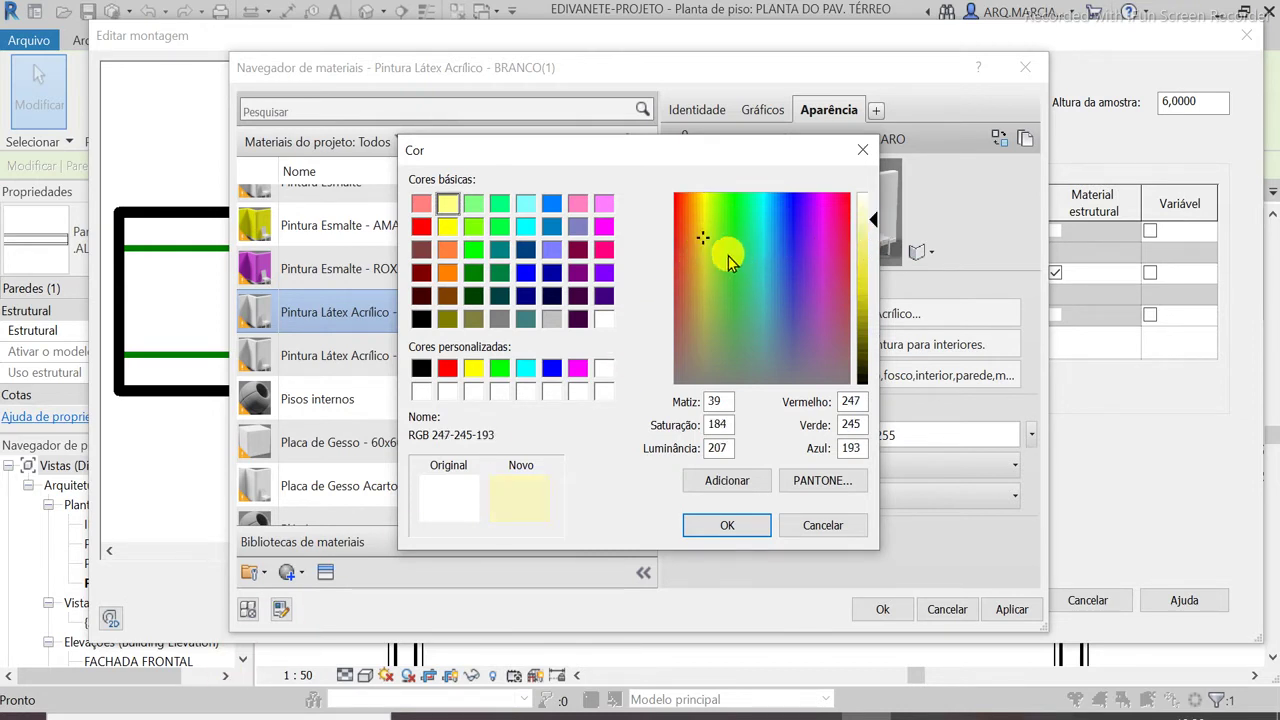
{"action": "left_click", "coordinate": [707, 230]}
{"action": "left_click", "coordinate": [703, 239]}
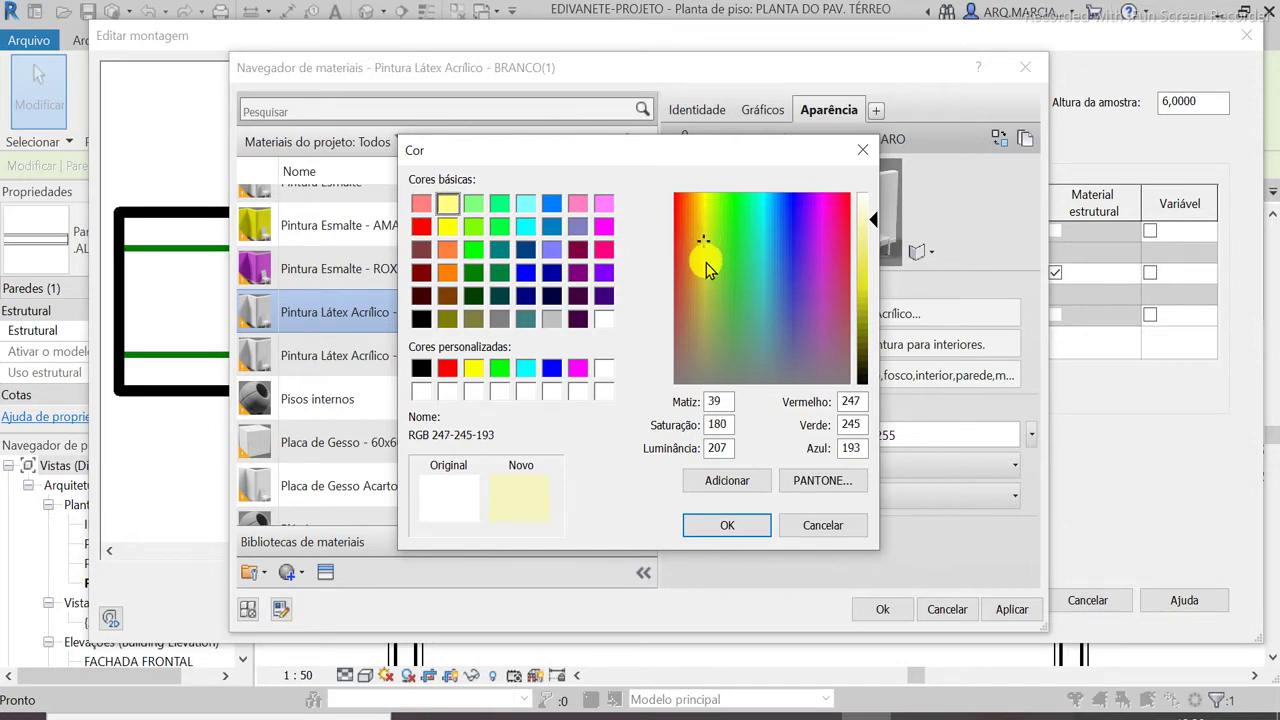
{"action": "left_click", "coordinate": [705, 260]}
{"action": "left_click", "coordinate": [702, 270]}
{"action": "left_click", "coordinate": [710, 225]}
{"action": "left_click", "coordinate": [709, 218]}
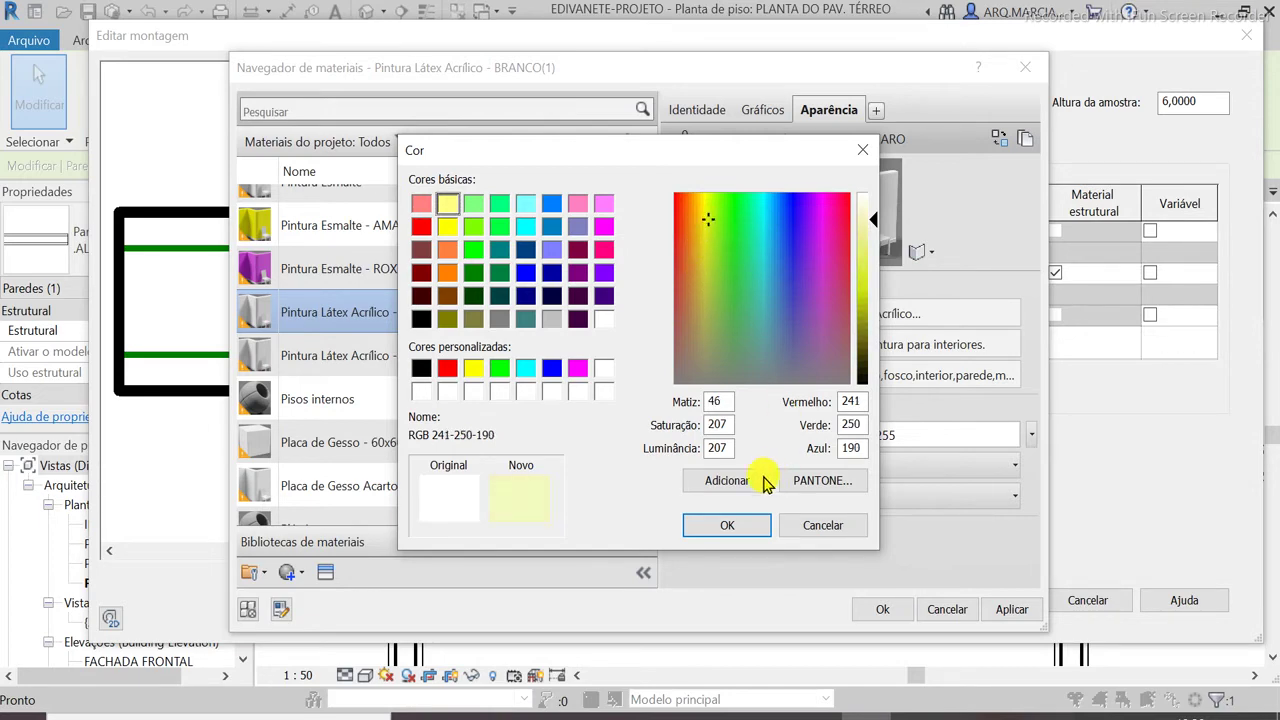
Set the wall paint colour of the AMARELOCLARO appearance asset to PANTONE 393 C
{"action": "left_click", "coordinate": [818, 480]}
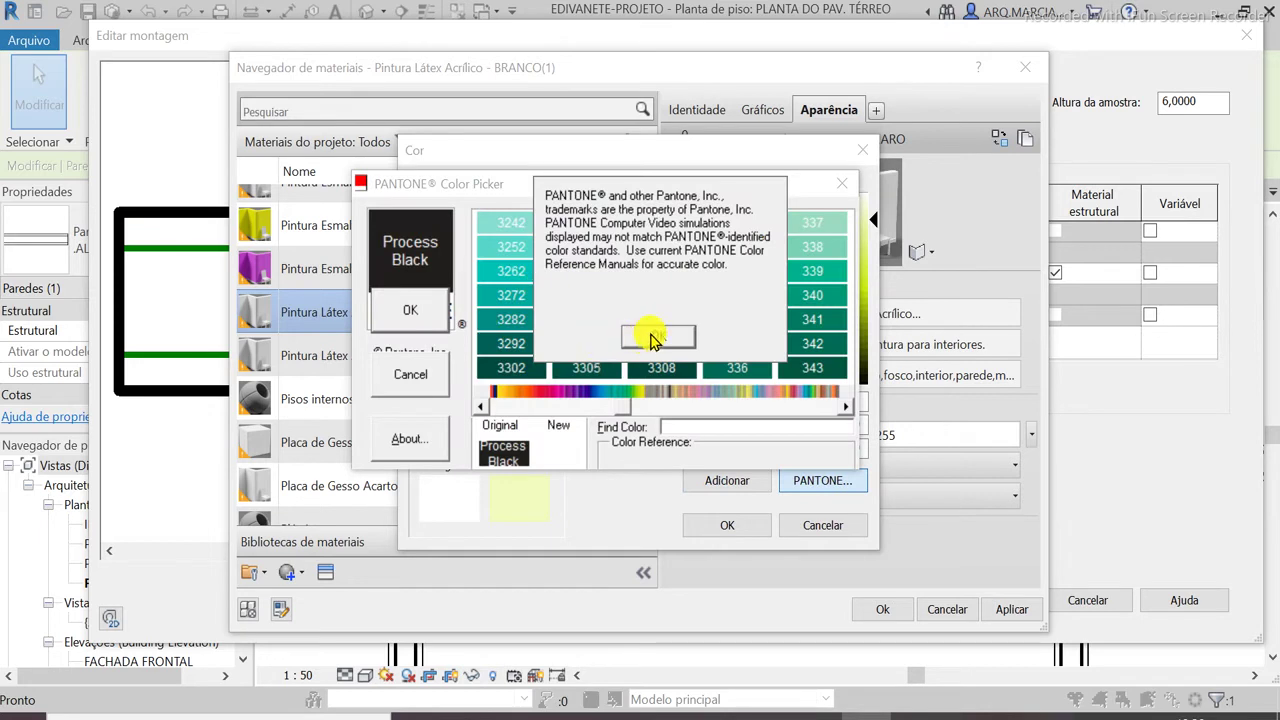
{"action": "left_click", "coordinate": [652, 337]}
{"action": "left_click", "coordinate": [640, 391]}
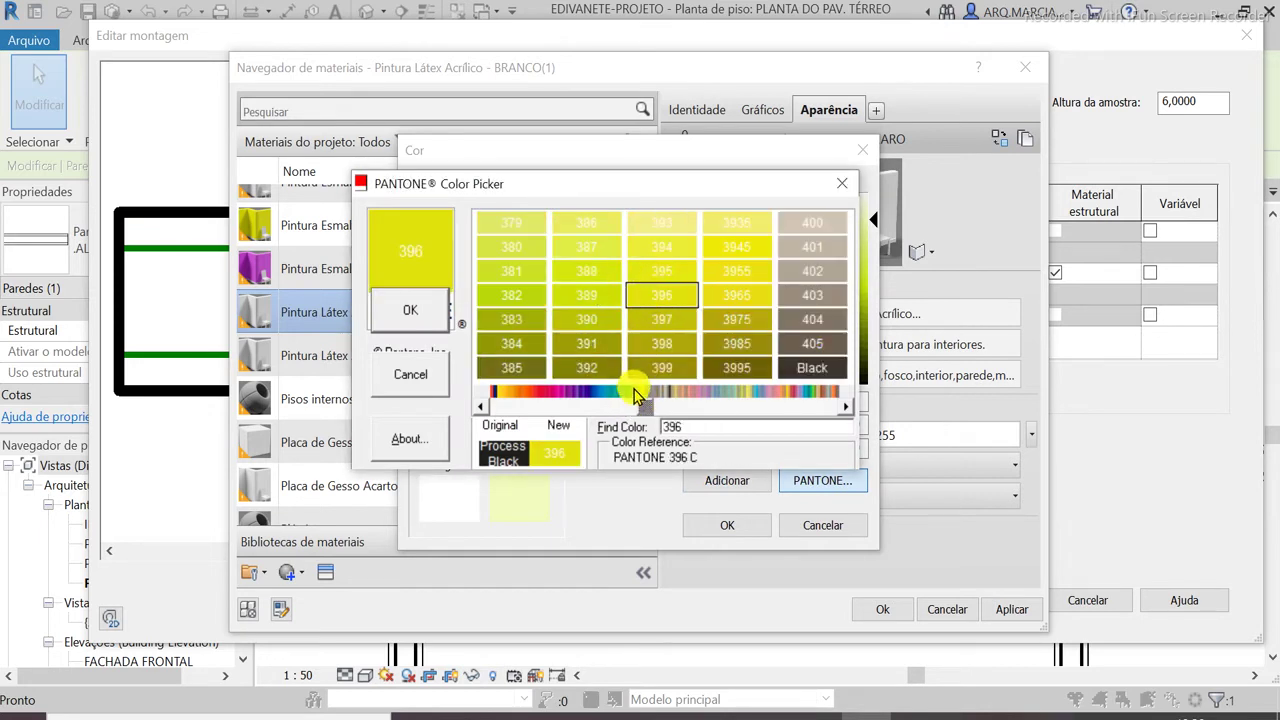
{"action": "left_click", "coordinate": [640, 393]}
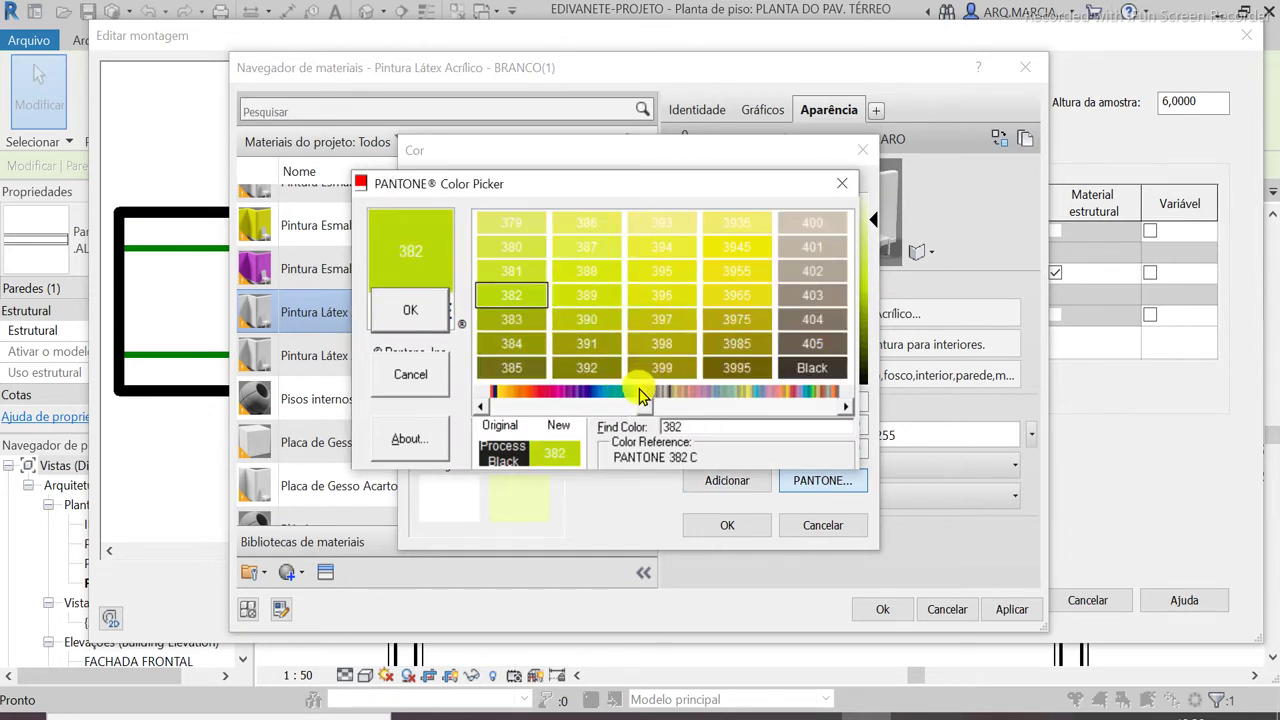
{"action": "left_click", "coordinate": [643, 392]}
{"action": "left_click", "coordinate": [598, 246]}
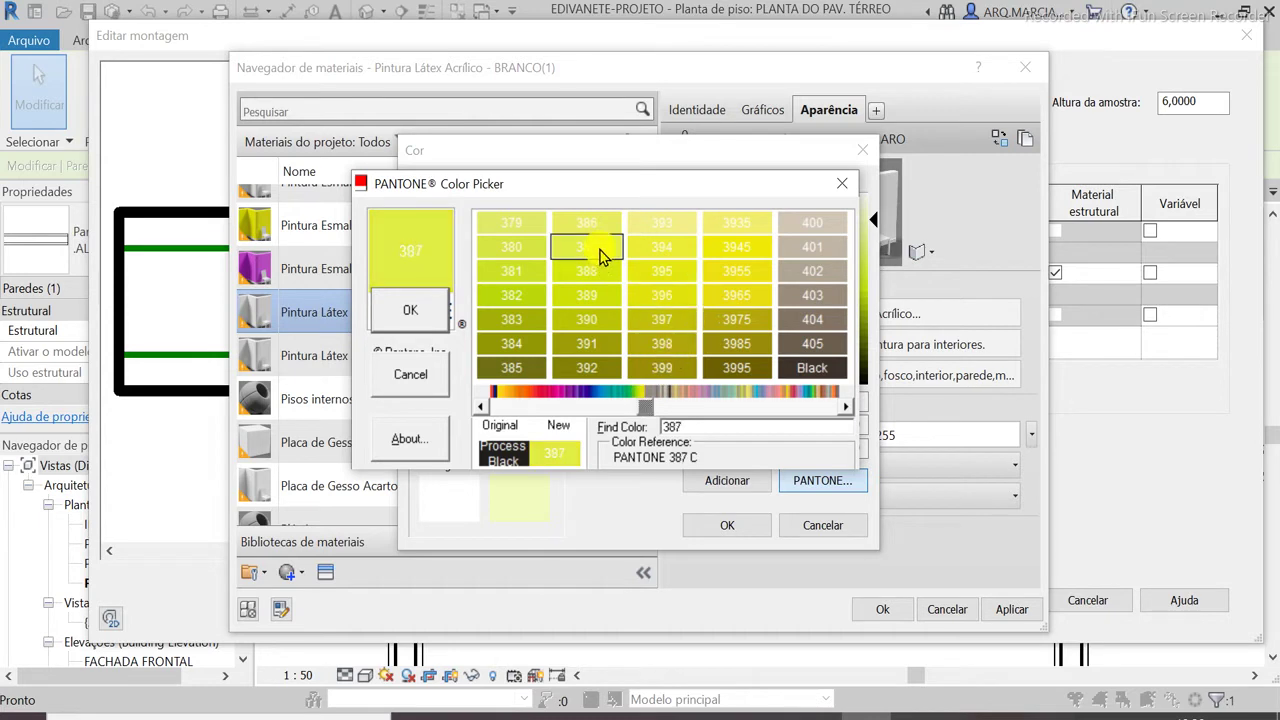
{"action": "left_click", "coordinate": [647, 252]}
{"action": "left_click", "coordinate": [655, 222]}
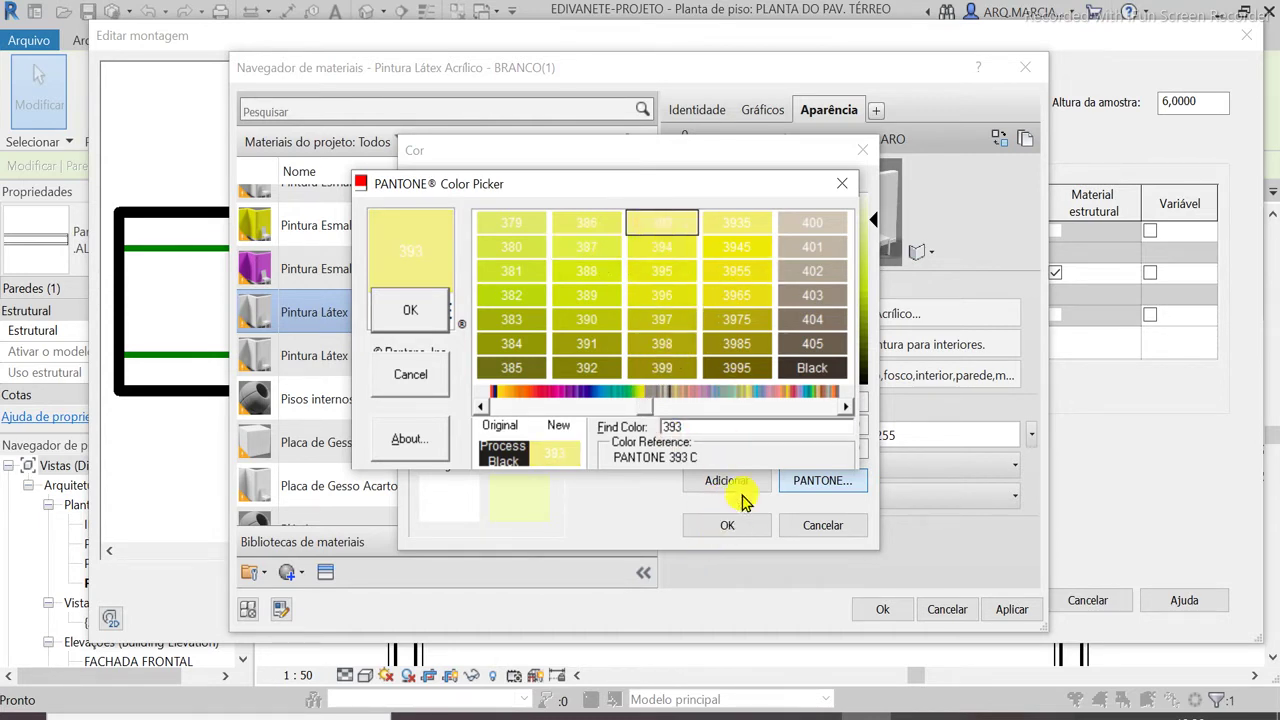
{"action": "left_click", "coordinate": [421, 318]}
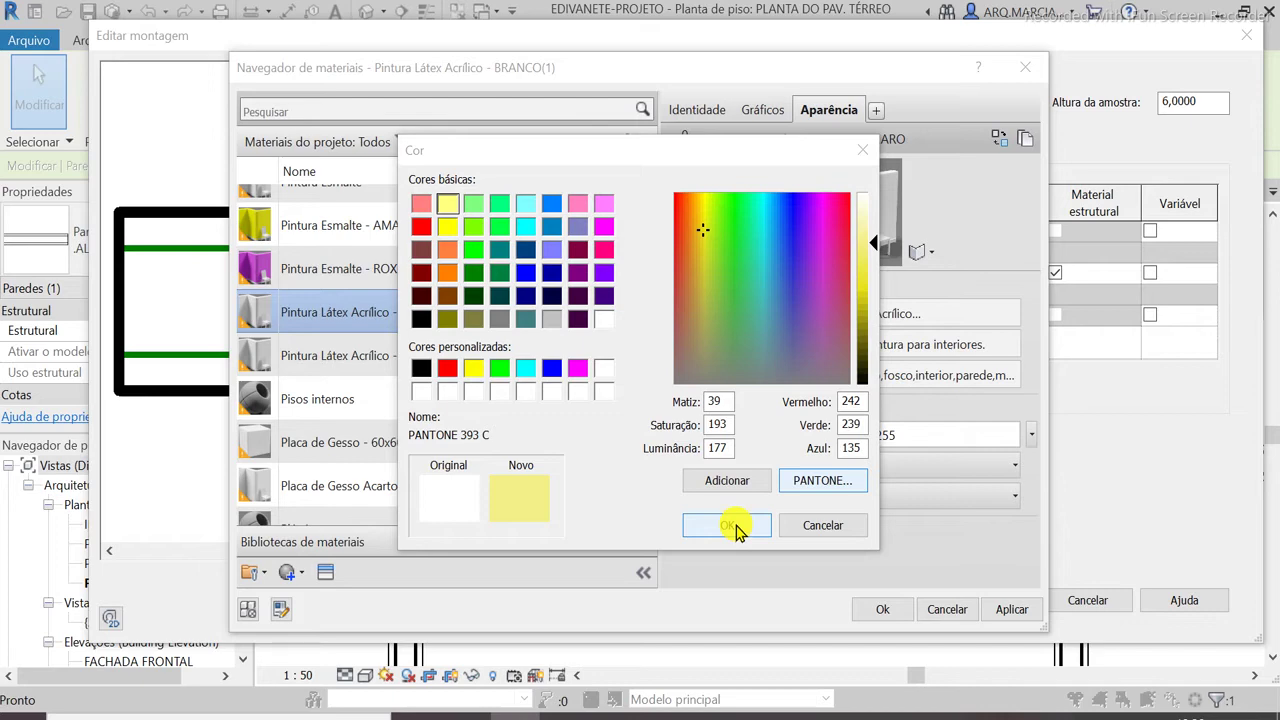
{"action": "left_click", "coordinate": [737, 528]}
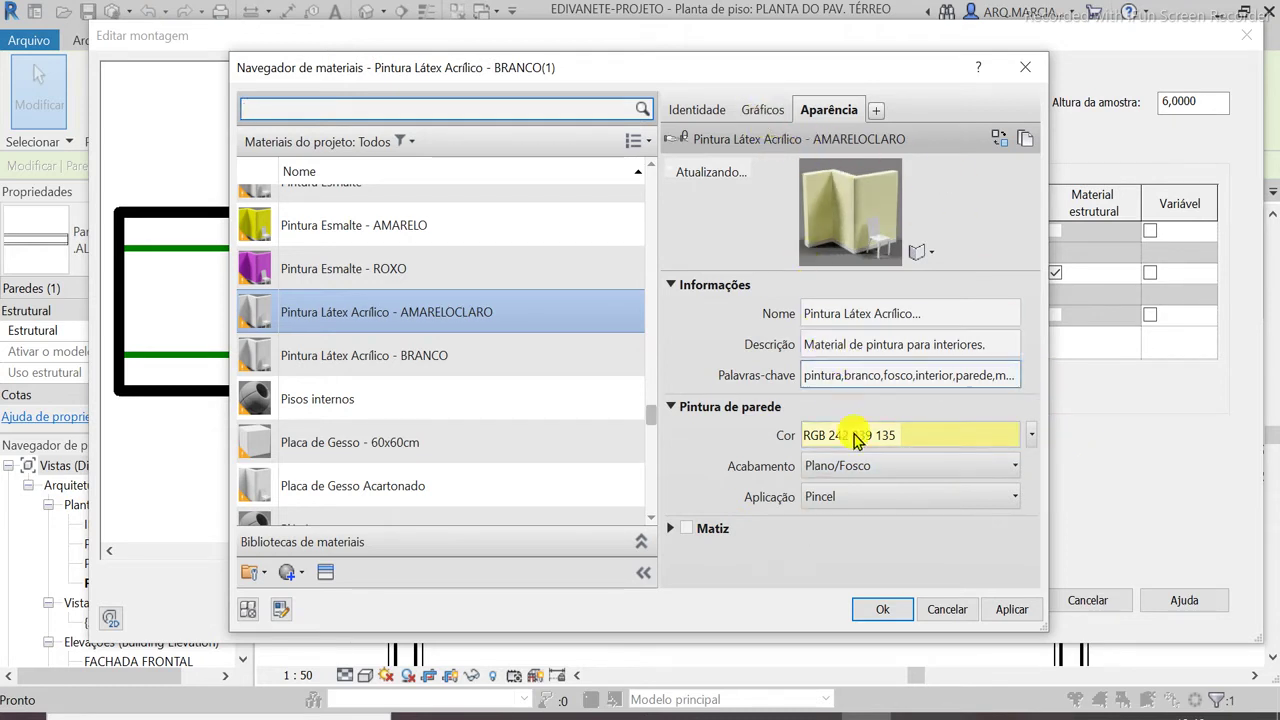
Check the appearance asset's full name and the shading and pattern settings in the AMARELOCLARO material's graphics
{"action": "left_click", "coordinate": [829, 312]}
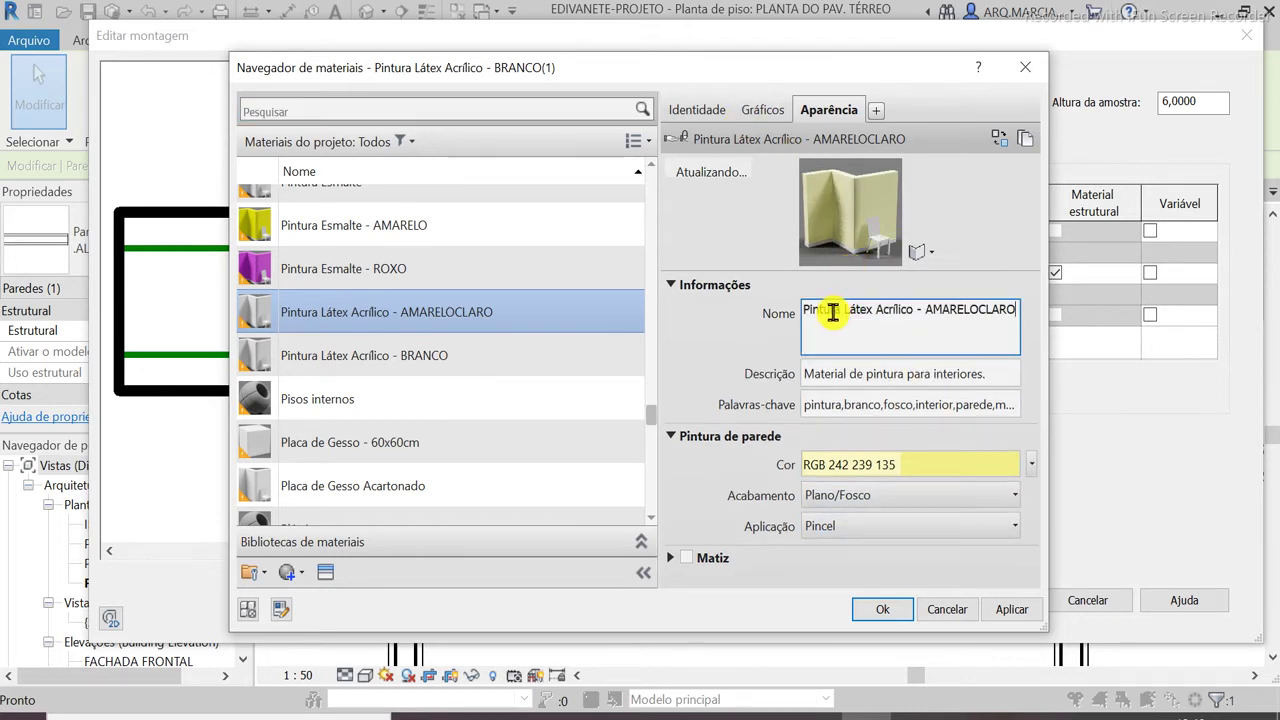
{"action": "left_click", "coordinate": [760, 112]}
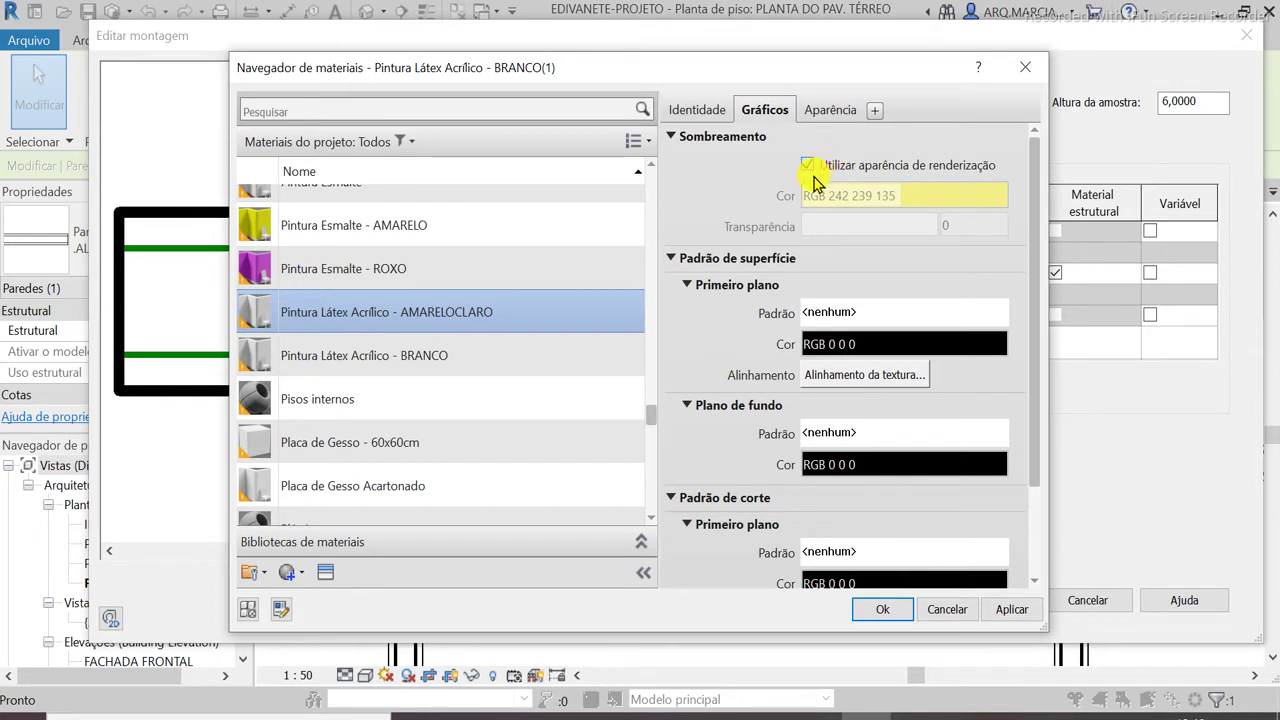
{"action": "scroll", "coordinate": [763, 277], "scroll_direction": "down", "scroll_amount": 3}
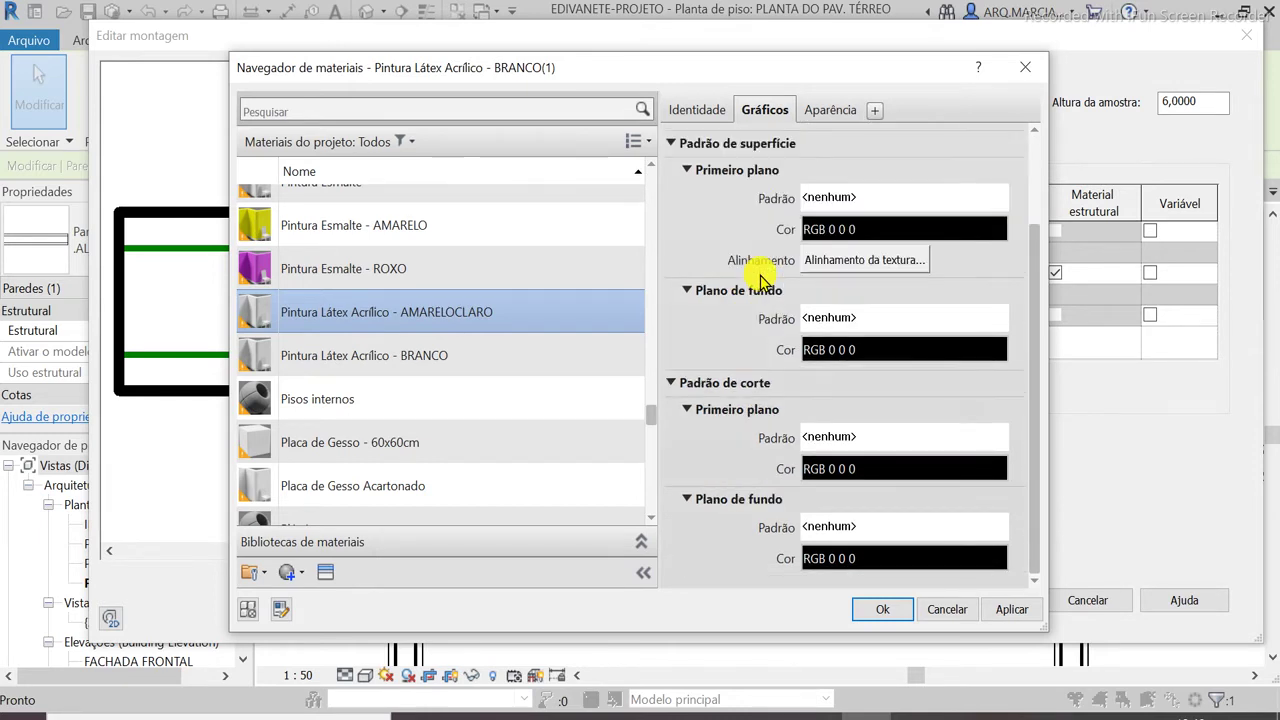
{"action": "scroll", "coordinate": [750, 300], "scroll_direction": "up", "scroll_amount": 3}
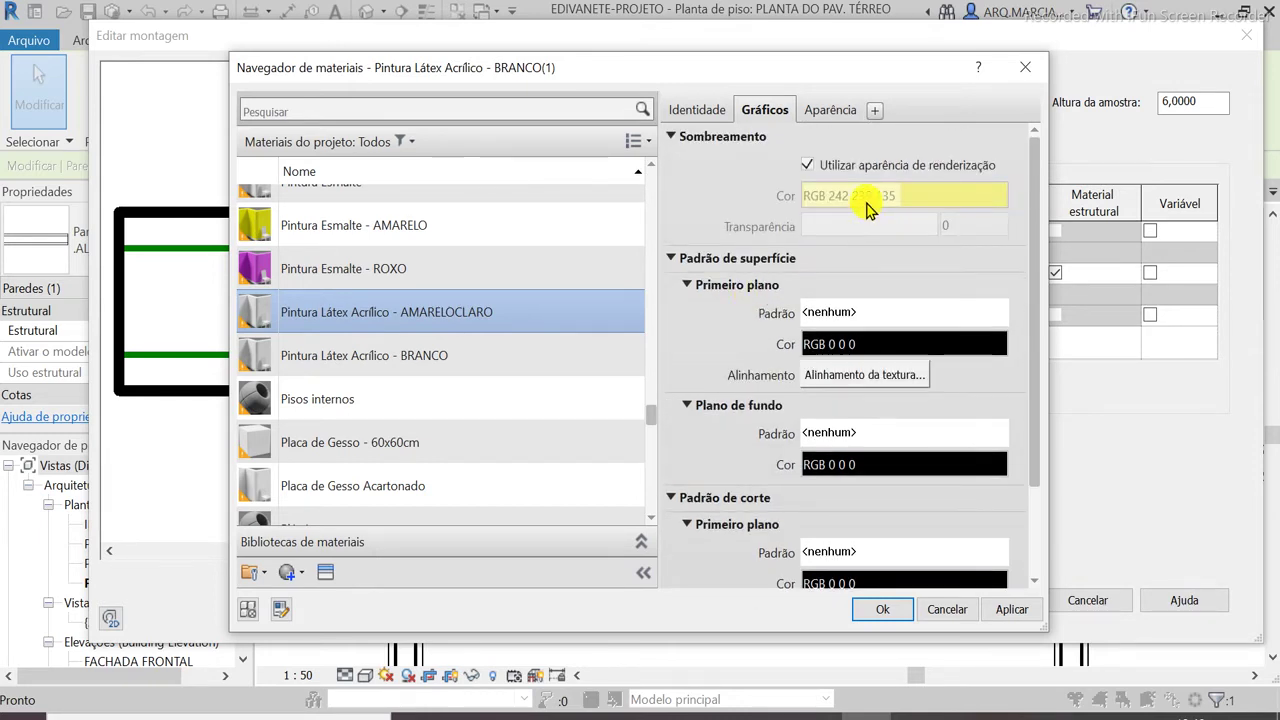
Compare the wall paint colour in the AMARELOCLARO material's appearance with the shading colour in its graphics settings
{"action": "left_click", "coordinate": [822, 108]}
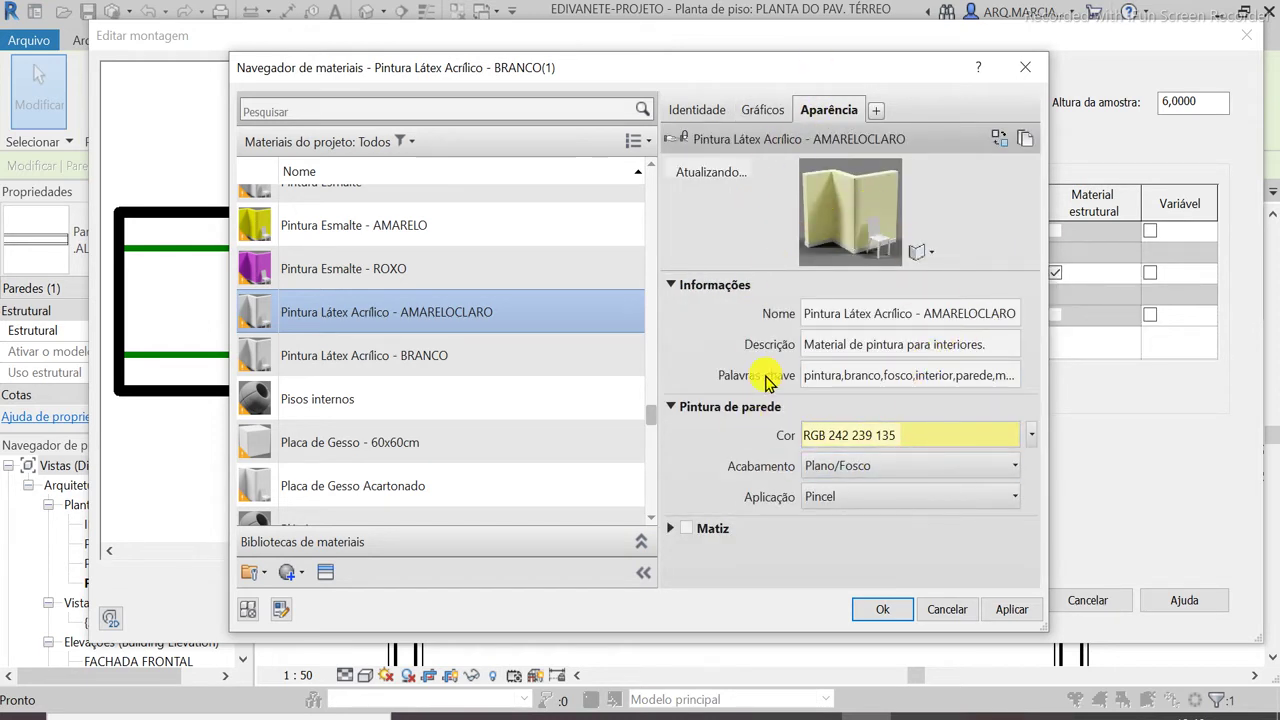
{"action": "left_click", "coordinate": [757, 111]}
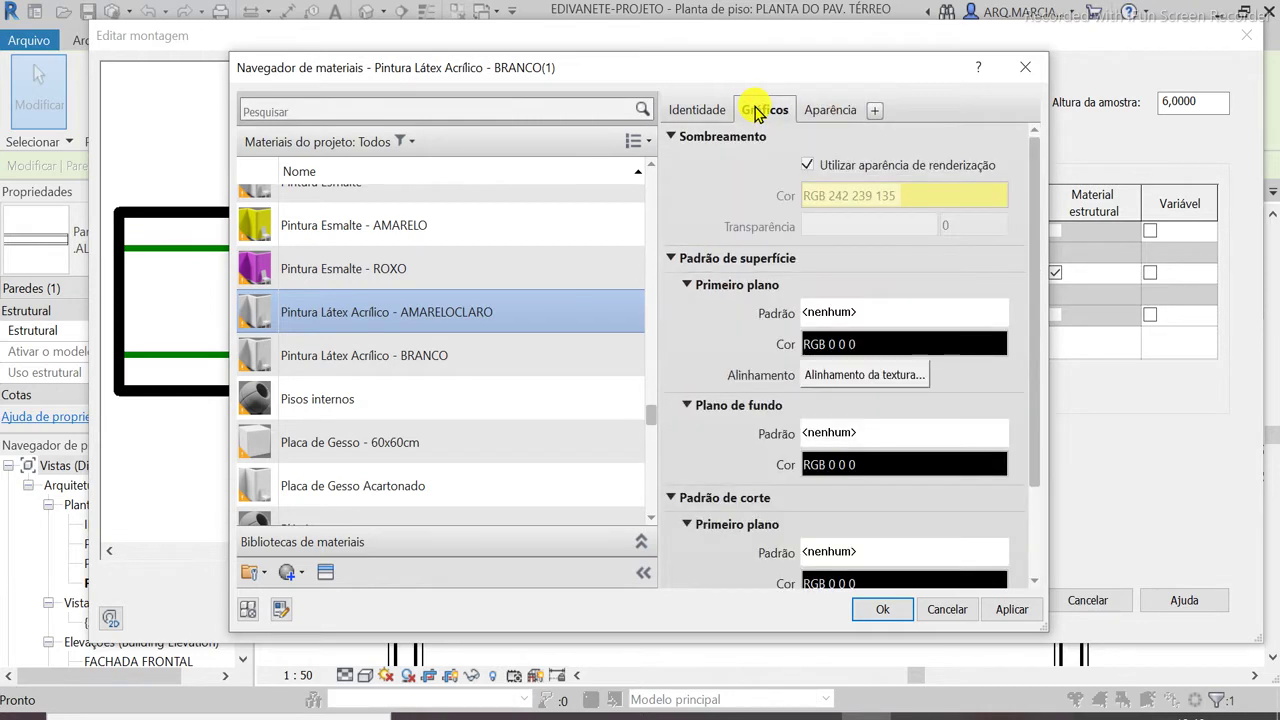
{"action": "scroll", "coordinate": [290, 290], "scroll_direction": "up", "scroll_amount": 1}
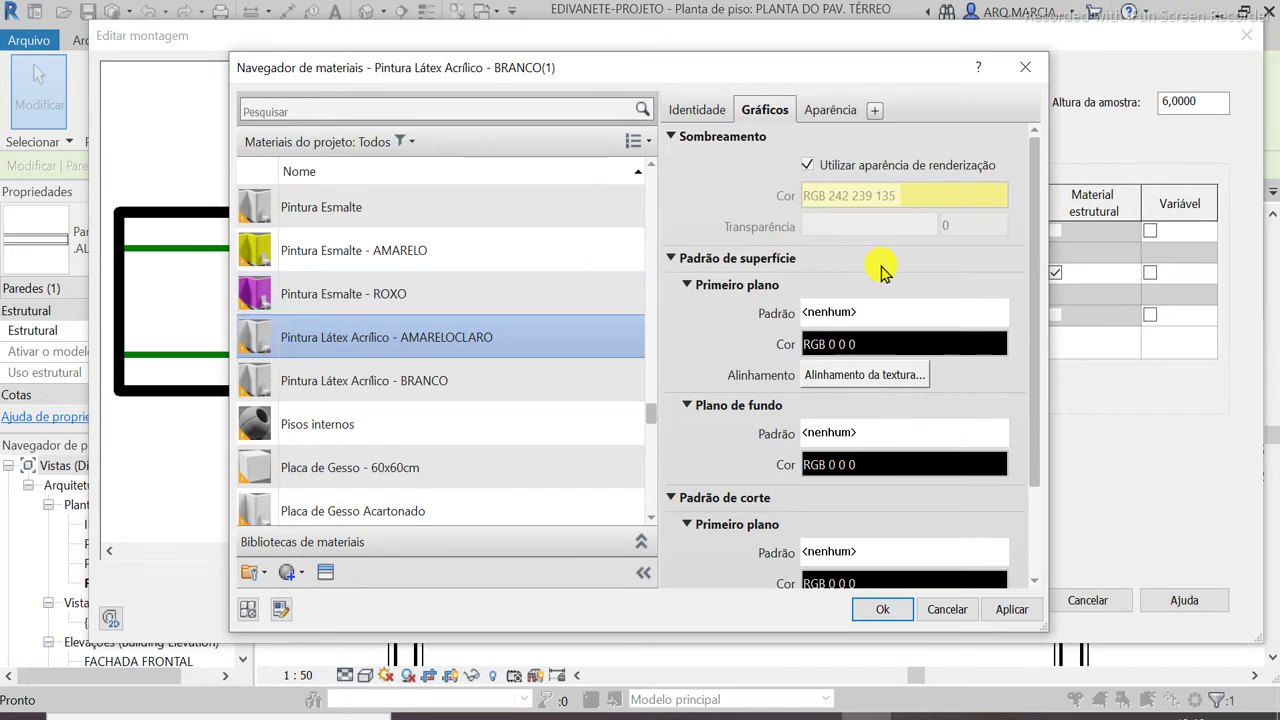
{"action": "left_click", "coordinate": [826, 111]}
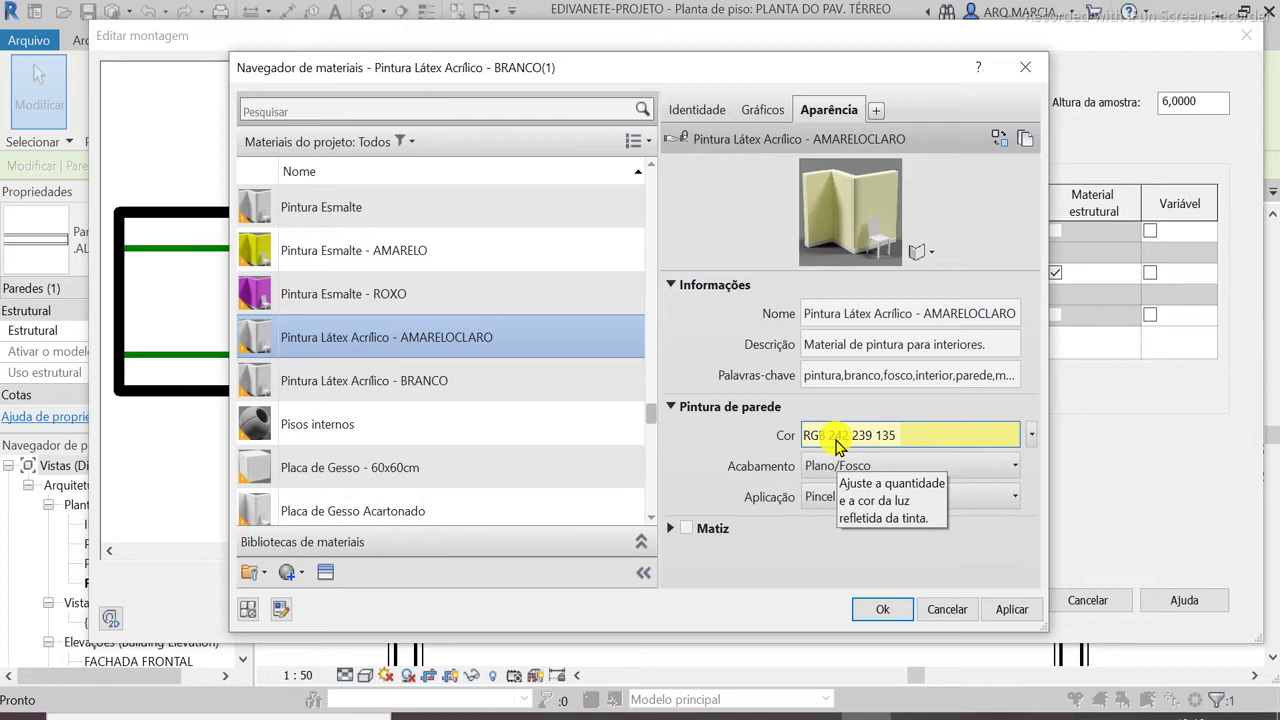
{"action": "left_click", "coordinate": [766, 112]}
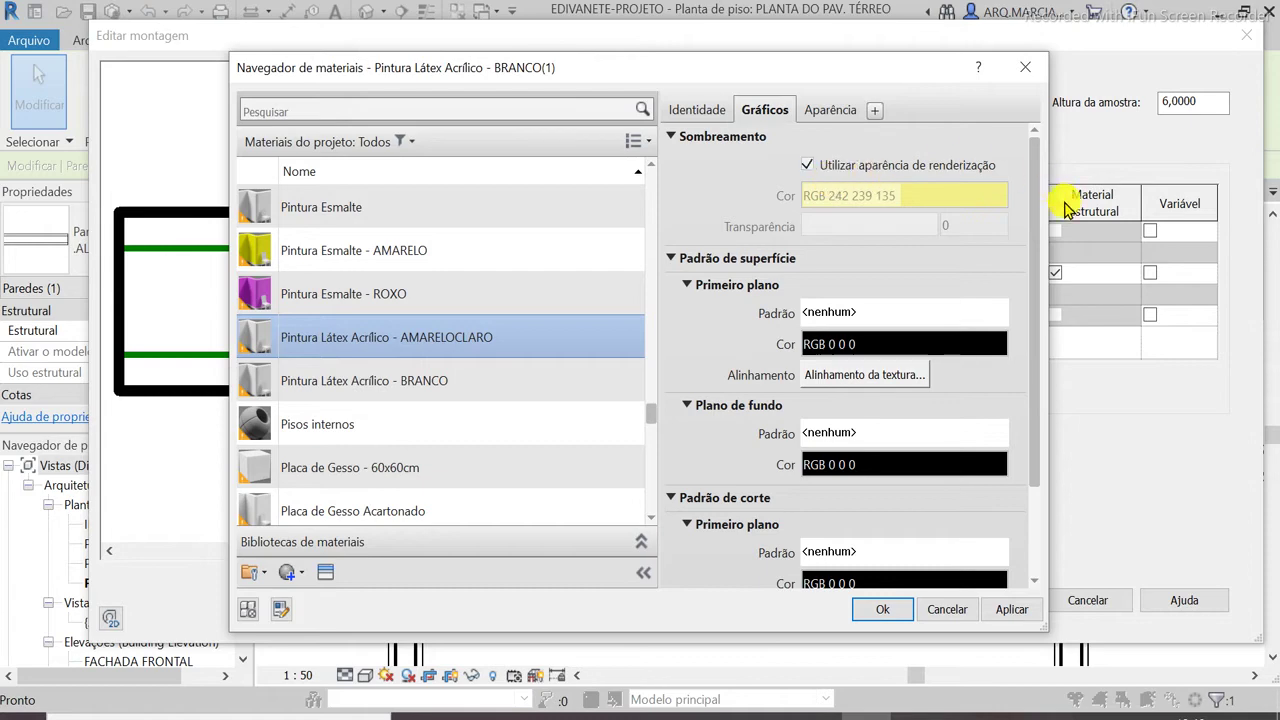
{"action": "left_click", "coordinate": [835, 110]}
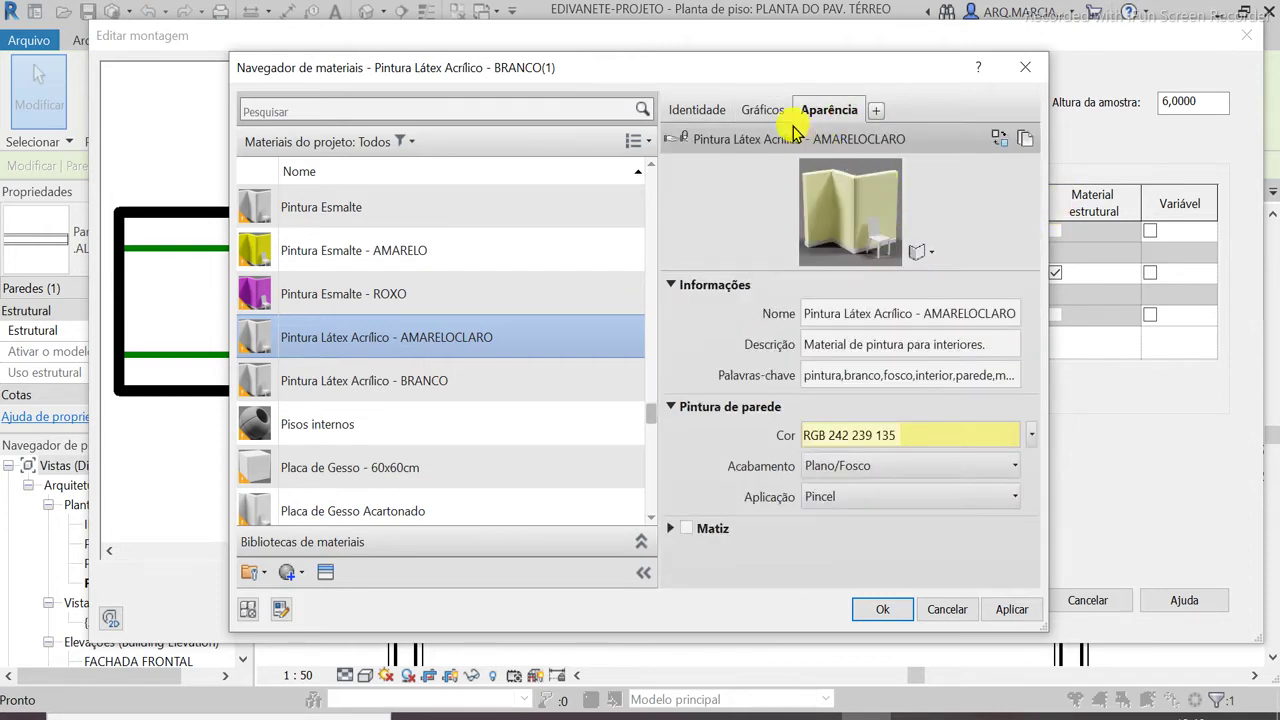
{"action": "left_click", "coordinate": [758, 112]}
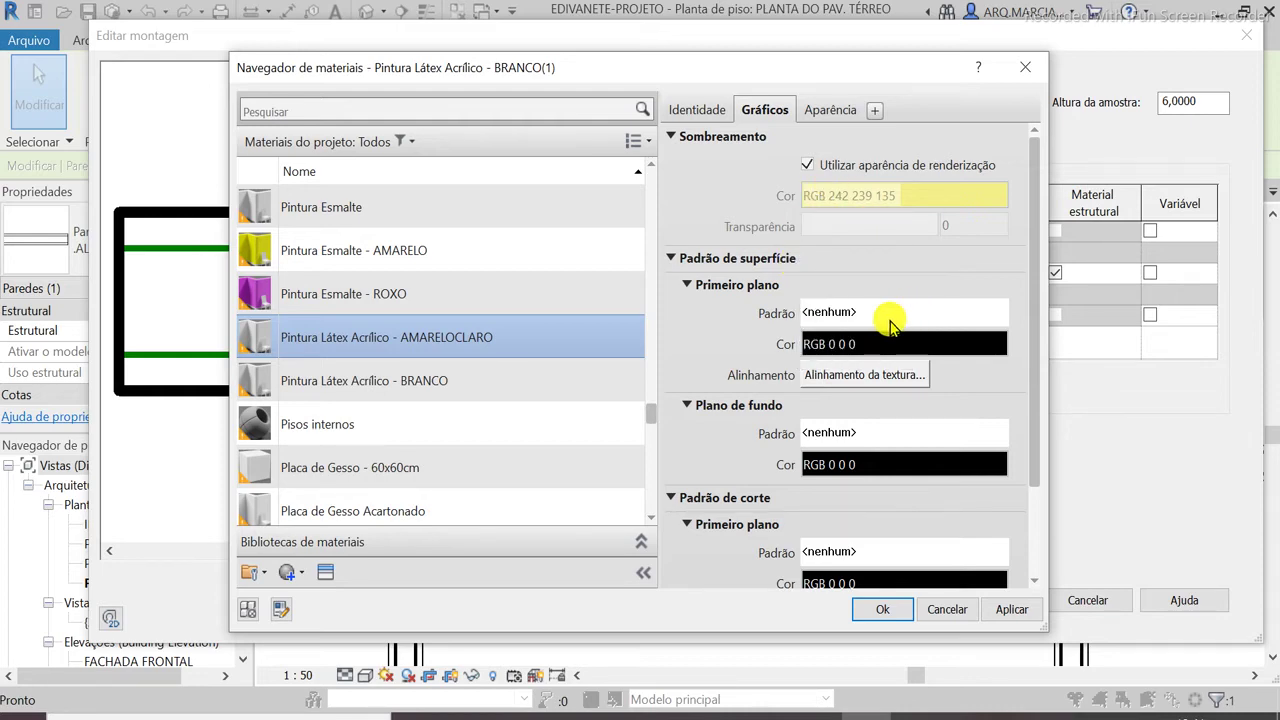
Set the surface foreground pattern of the Pintura Látex Acrílico - AMARELOCLARO material to <Preenchimento sólido>
{"action": "left_click", "coordinate": [886, 316]}
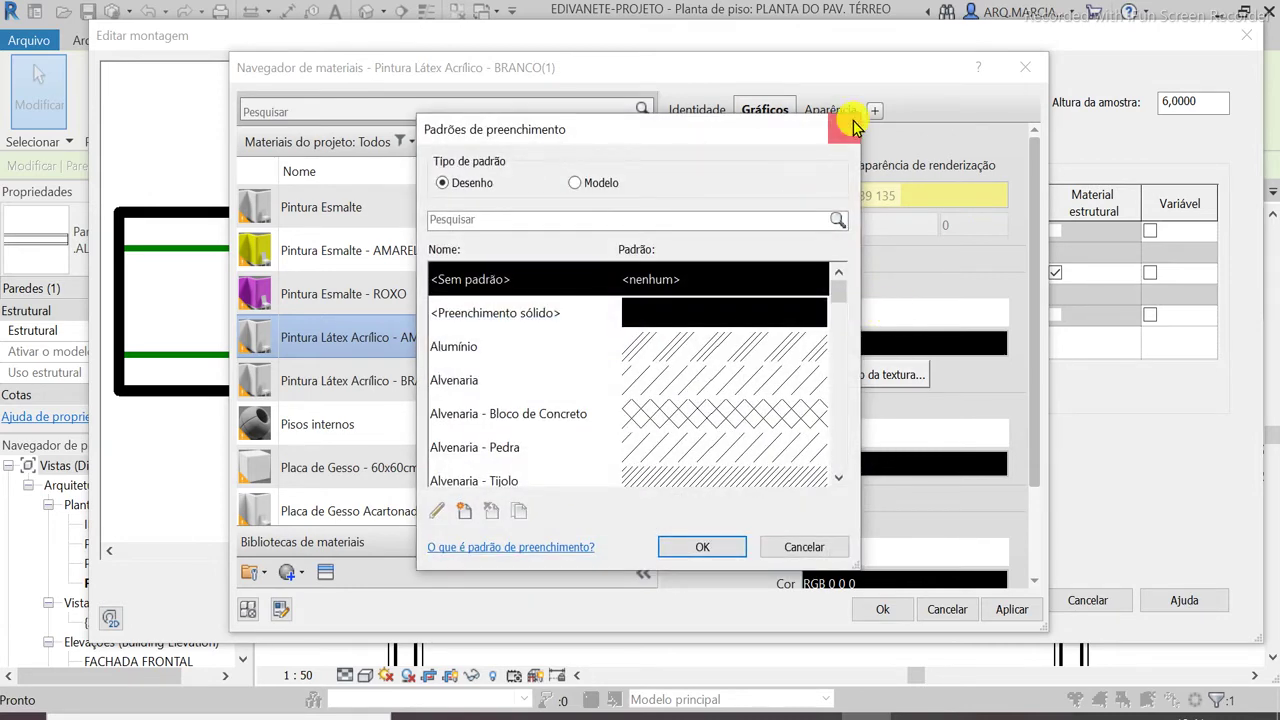
{"action": "key", "text": "Escape"}
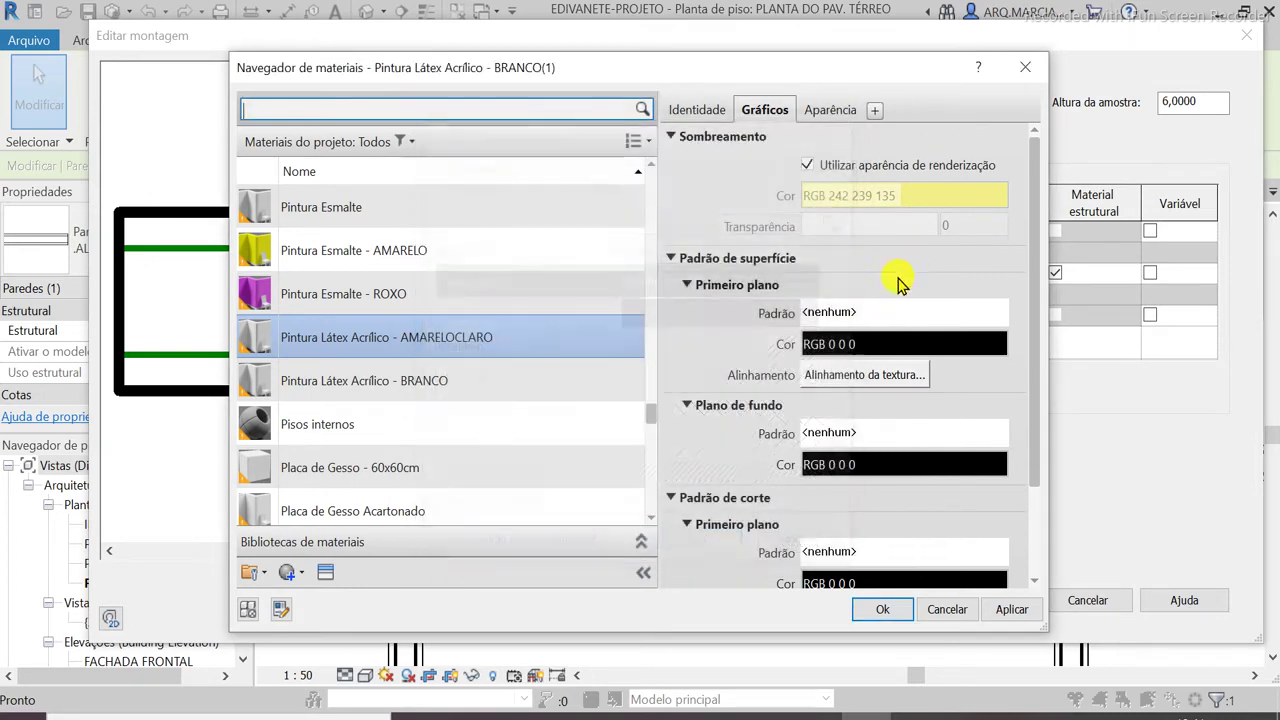
{"action": "left_click", "coordinate": [838, 316]}
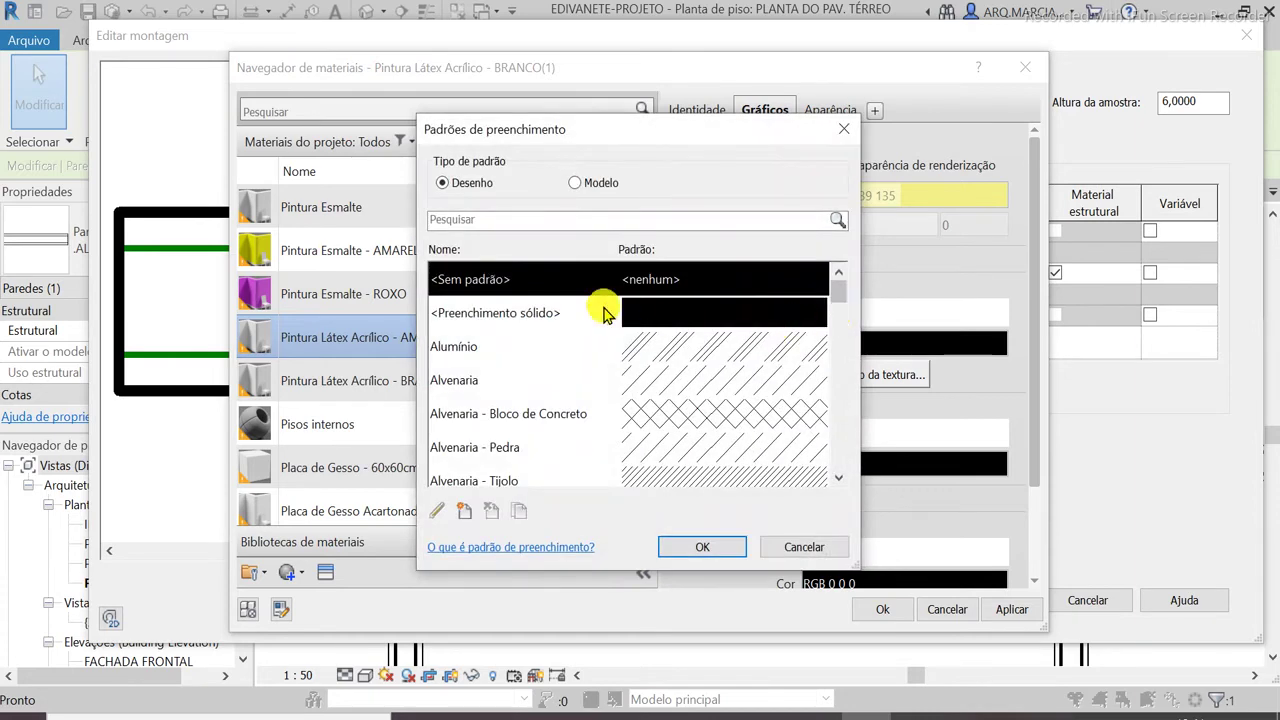
{"action": "left_click", "coordinate": [665, 312]}
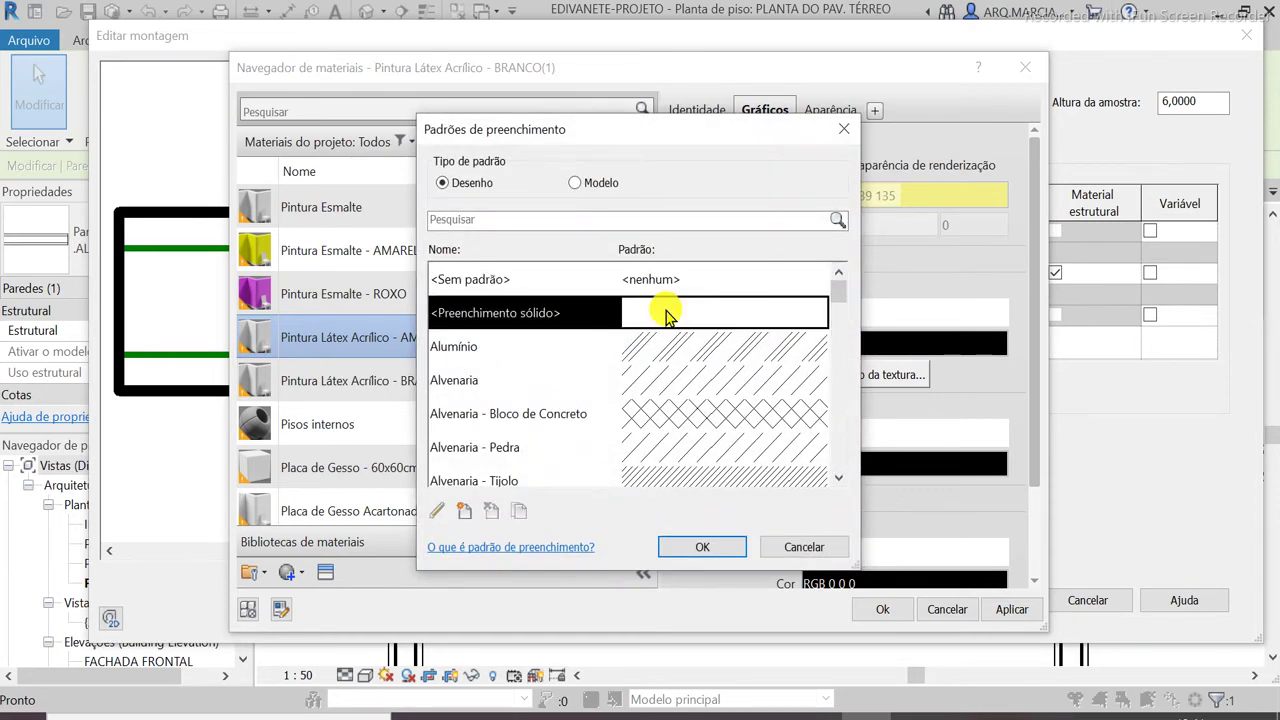
{"action": "left_click", "coordinate": [703, 547]}
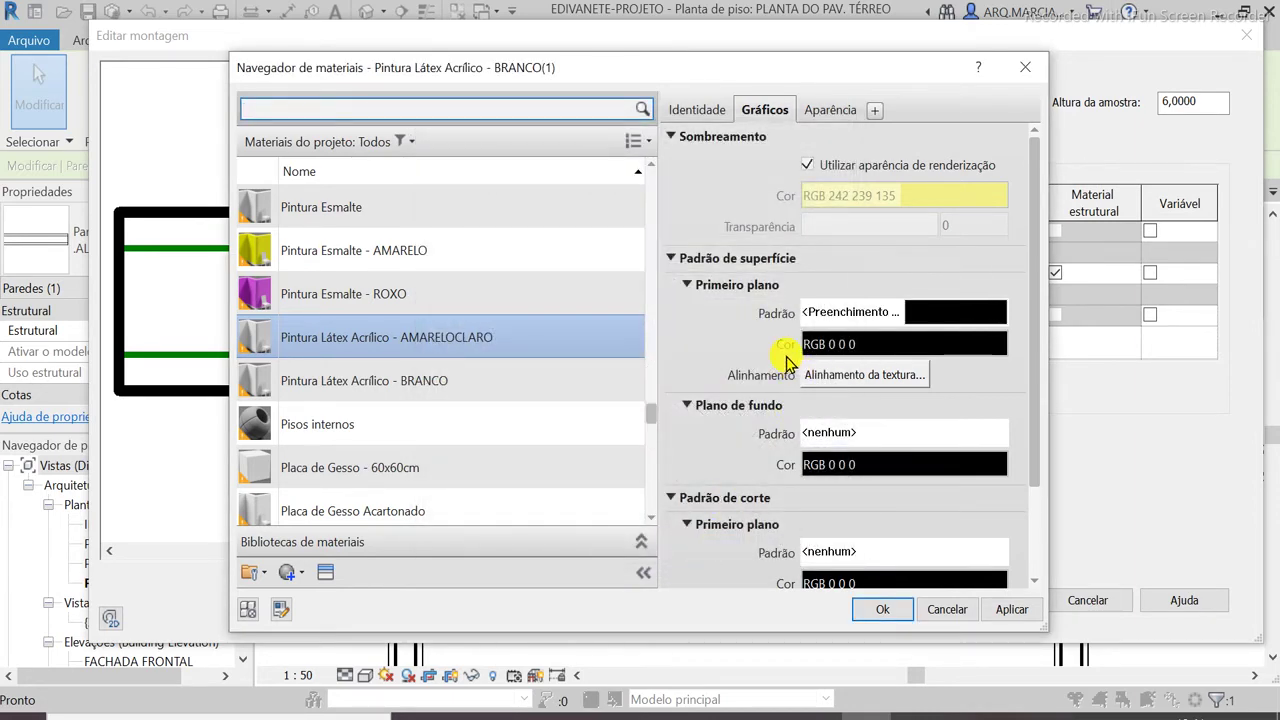
Set the colour of the AMARELOCLARO material's surface foreground pattern to RGB 242 239 135
{"action": "left_click", "coordinate": [836, 344]}
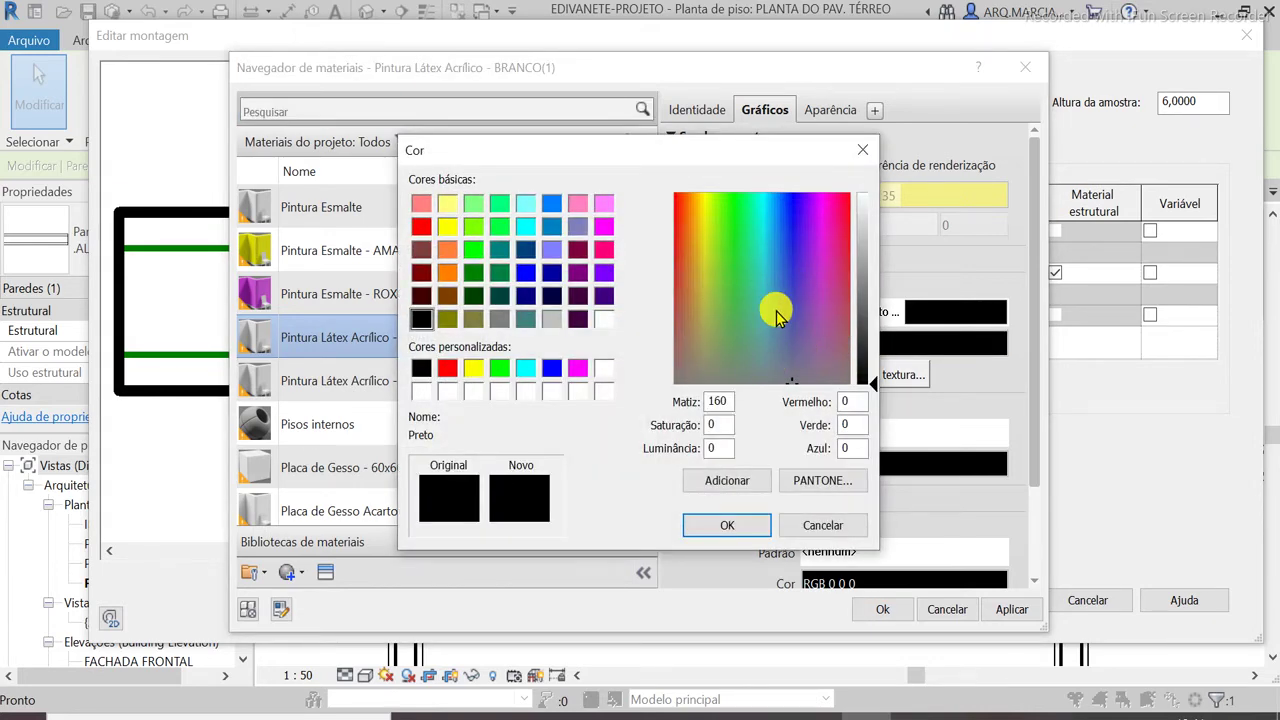
{"action": "left_click", "coordinate": [857, 400]}
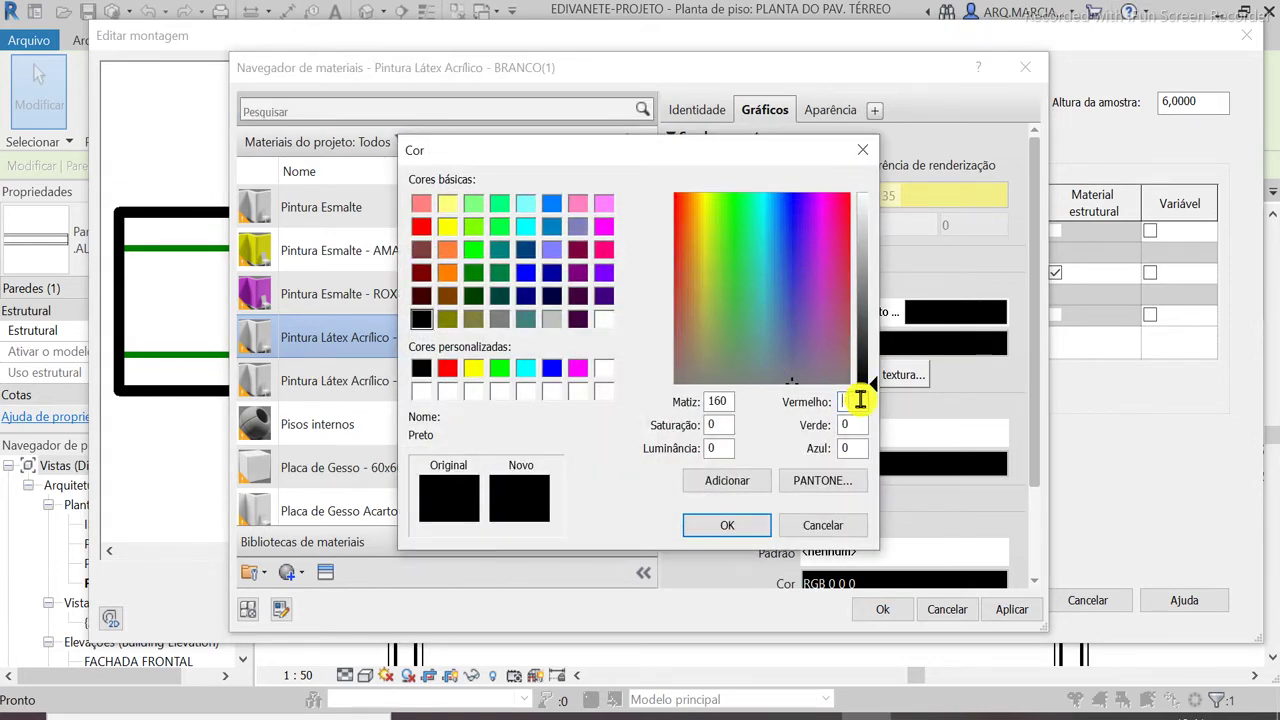
{"action": "type", "text": "2"}
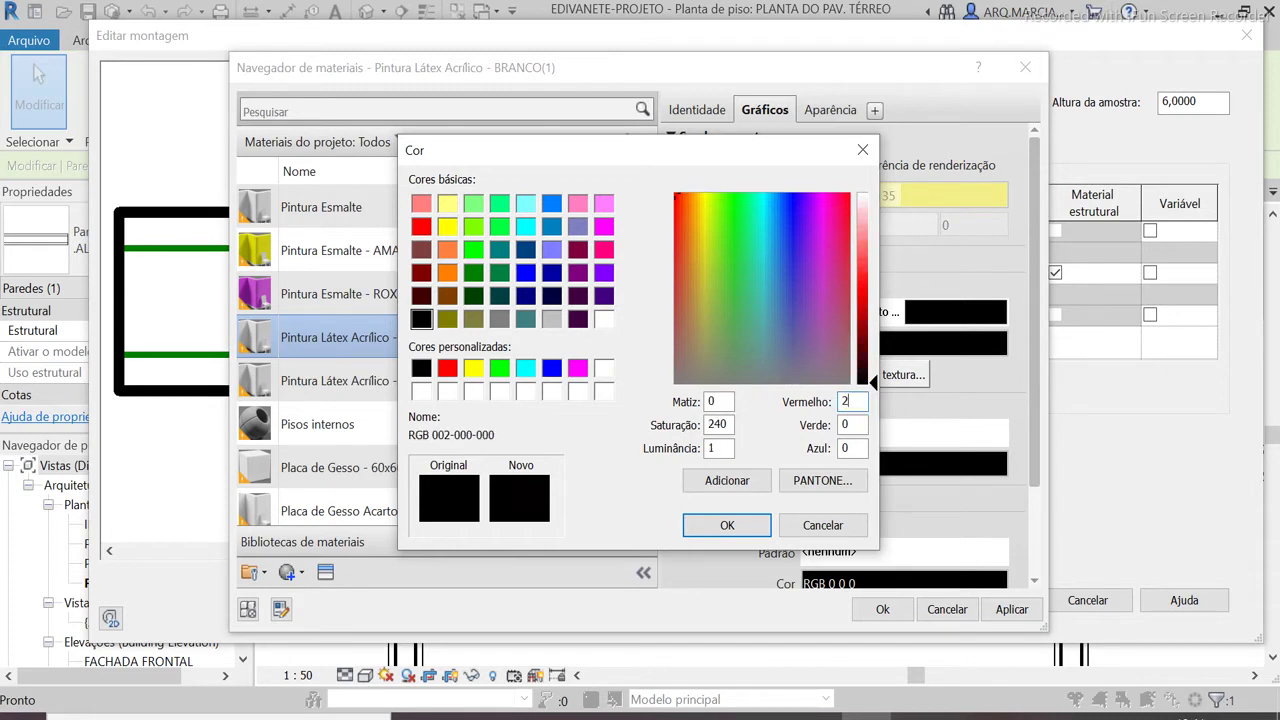
{"action": "type", "text": "42"}
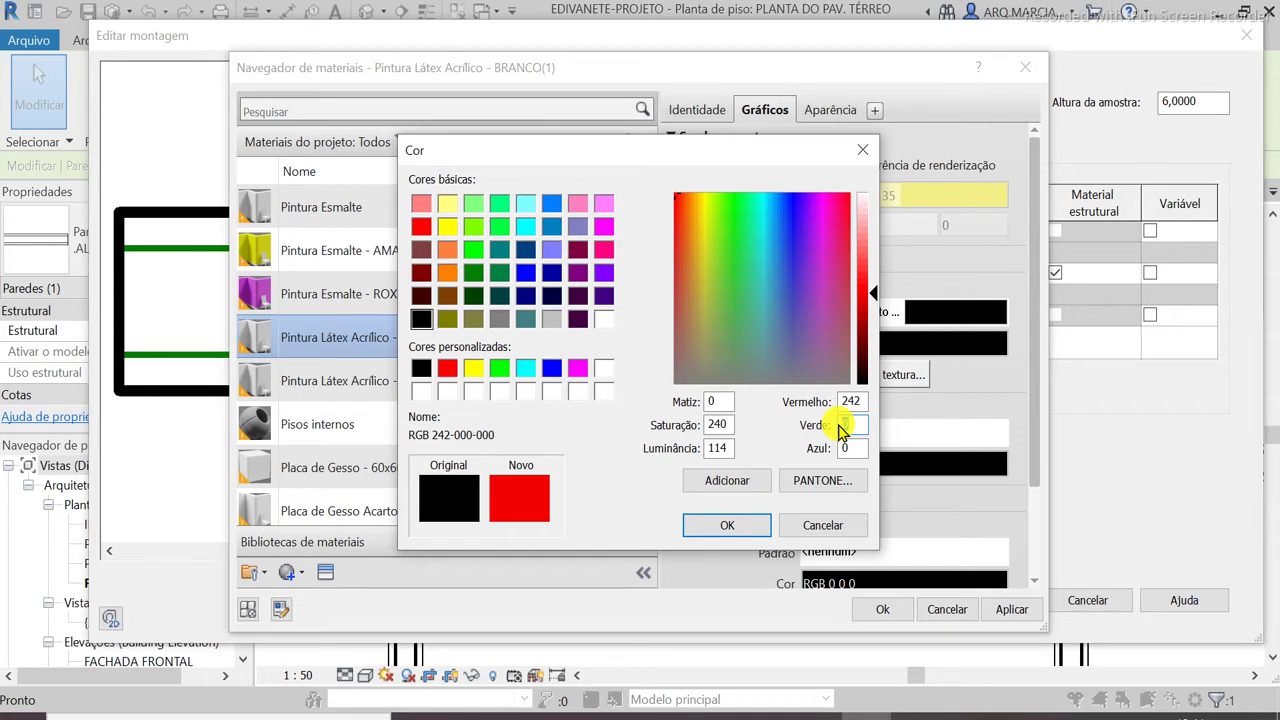
{"action": "type", "text": "239"}
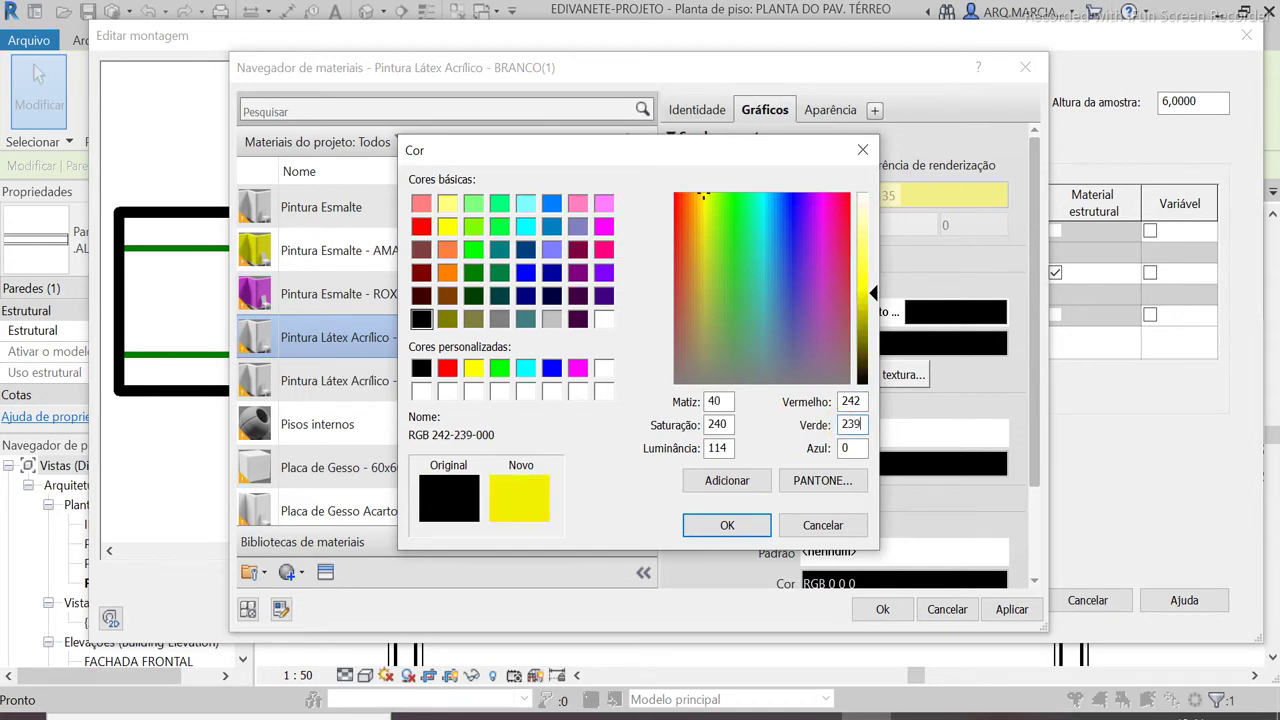
{"action": "left_click", "coordinate": [838, 452]}
{"action": "type", "text": "135"}
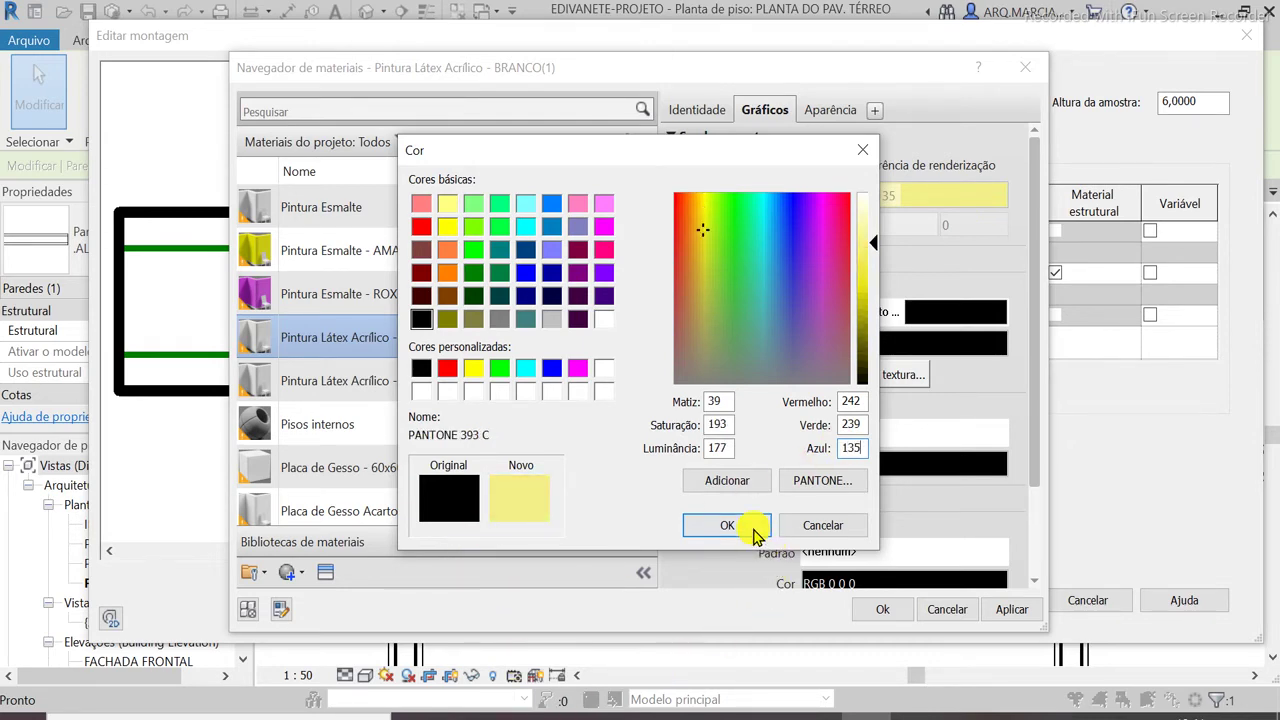
{"action": "left_click", "coordinate": [756, 527]}
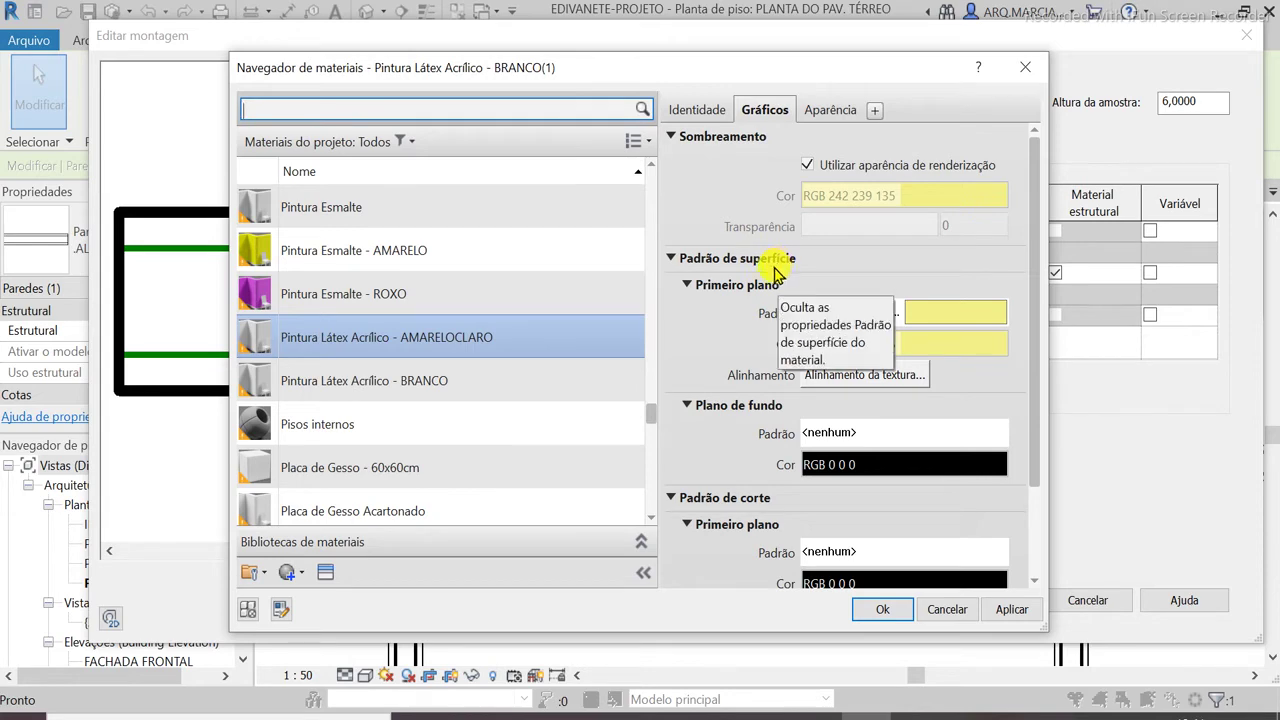
Browse the fill patterns available for the background of the AMARELOCLARO material's surface pattern
{"action": "left_click", "coordinate": [795, 432]}
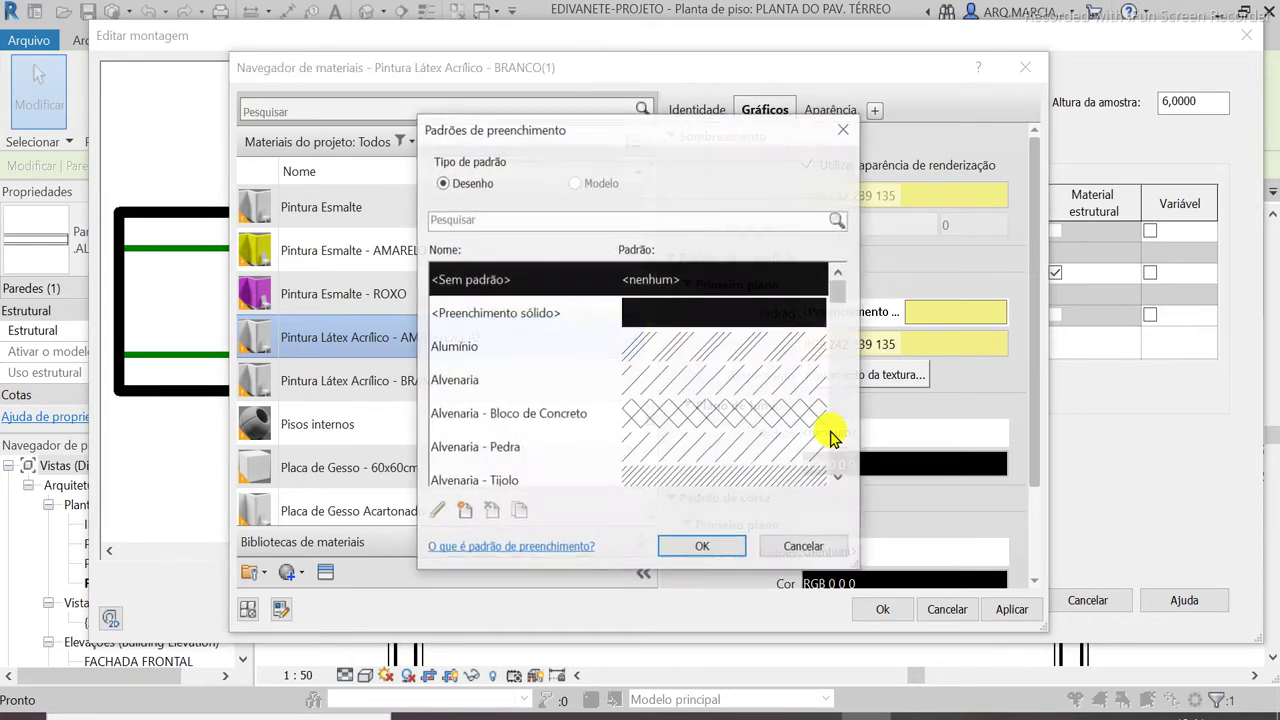
{"action": "scroll", "coordinate": [750, 418], "scroll_direction": "down", "scroll_amount": 3}
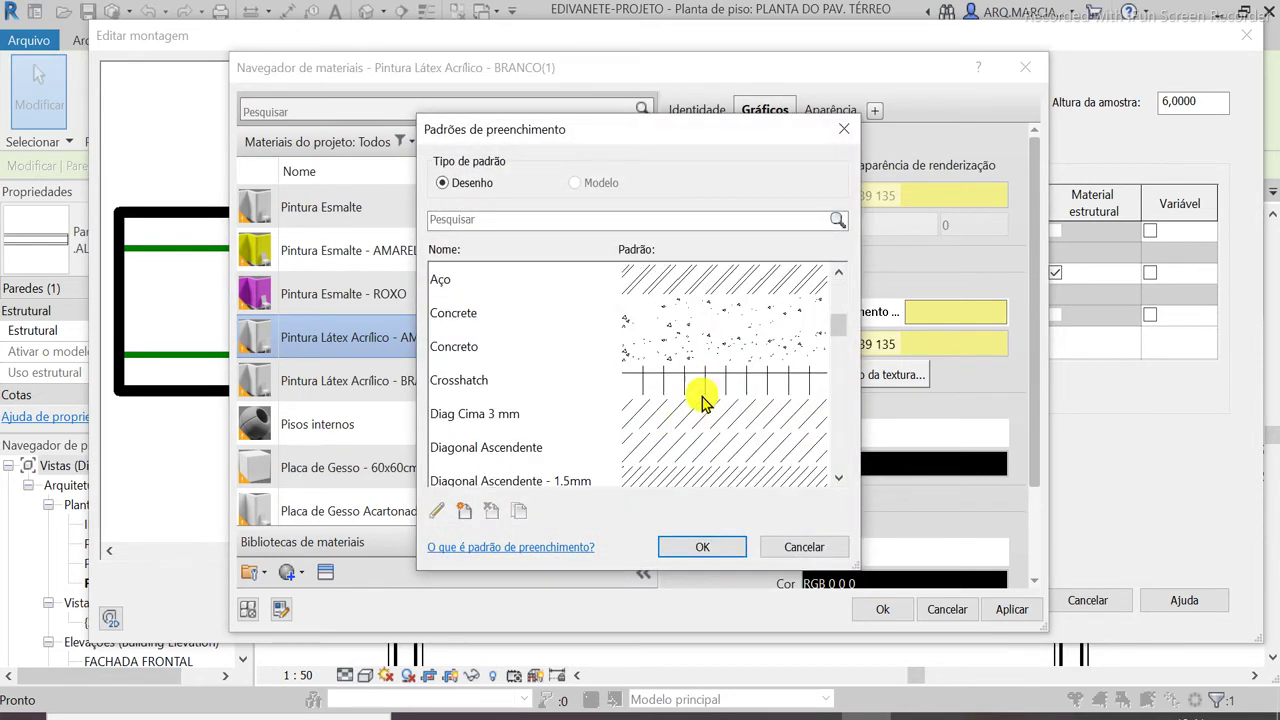
{"action": "scroll", "coordinate": [760, 437], "scroll_direction": "down", "scroll_amount": 1}
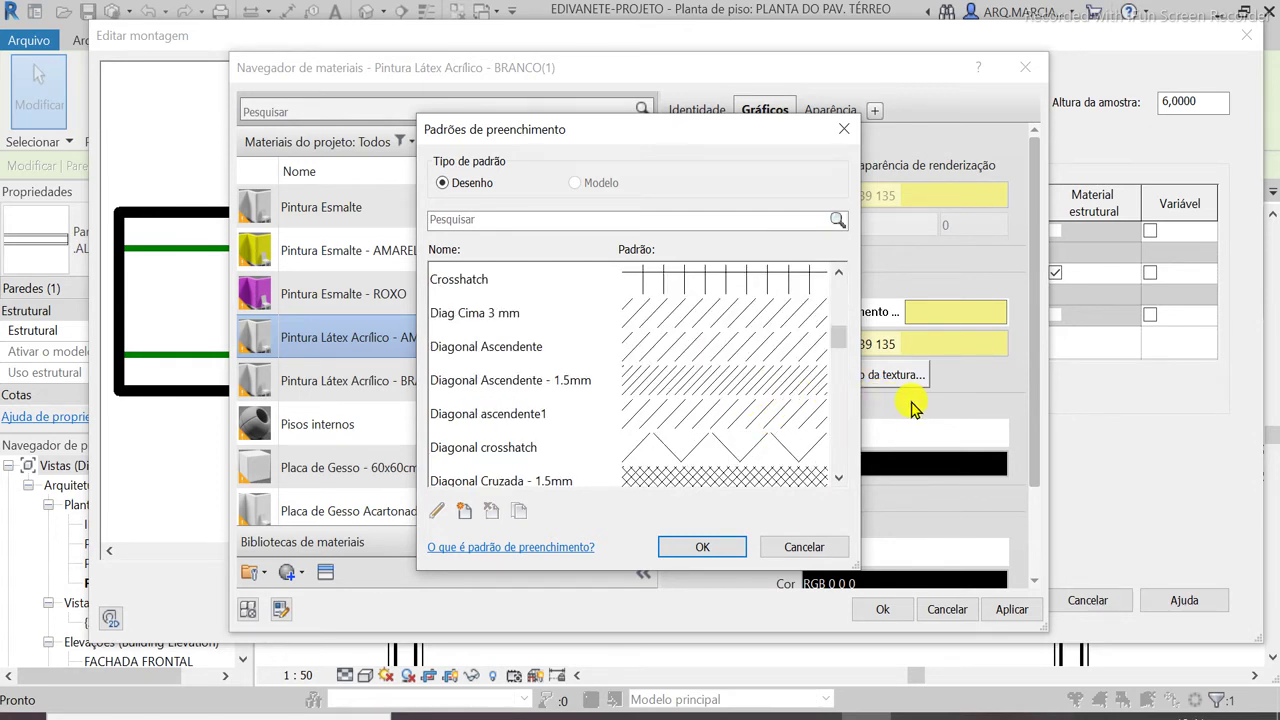
{"action": "key", "text": "Escape"}
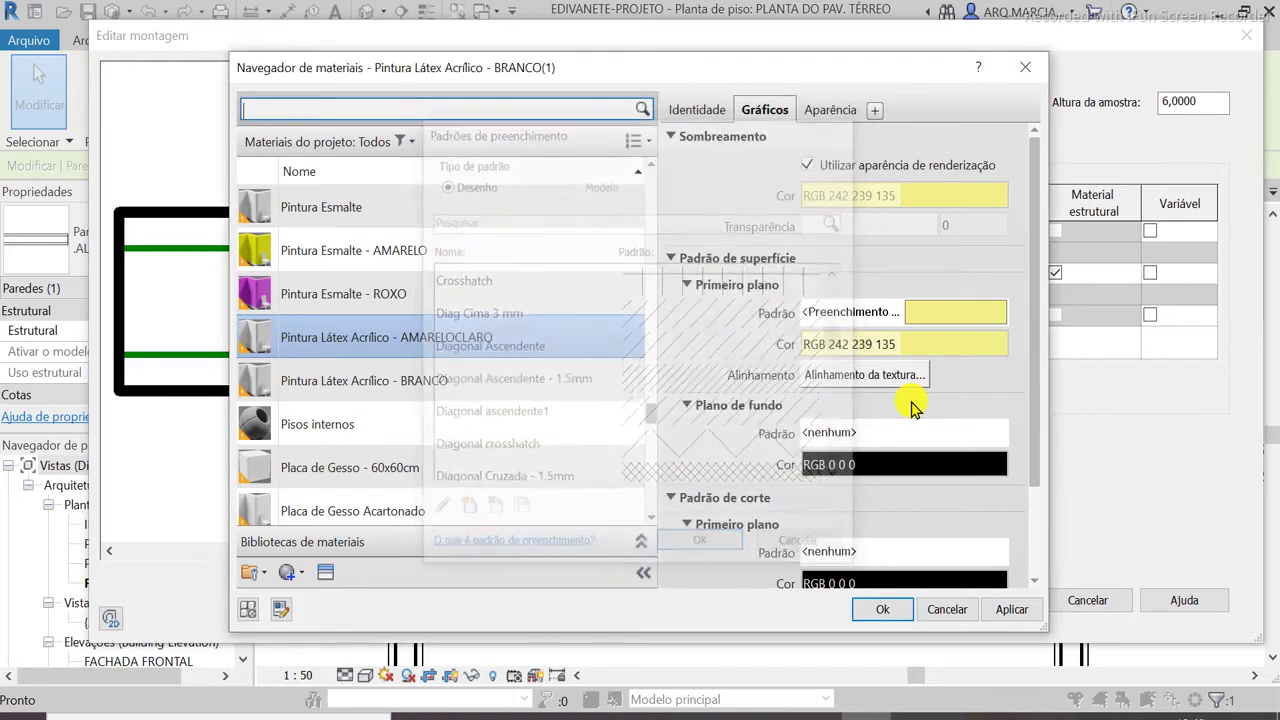
Set the cut foreground pattern of the AMARELOCLARO material to <Preenchimento sólido>
{"action": "scroll", "coordinate": [912, 405], "scroll_direction": "down", "scroll_amount": 3}
{"action": "scroll", "coordinate": [912, 405], "scroll_direction": "down", "scroll_amount": 1}
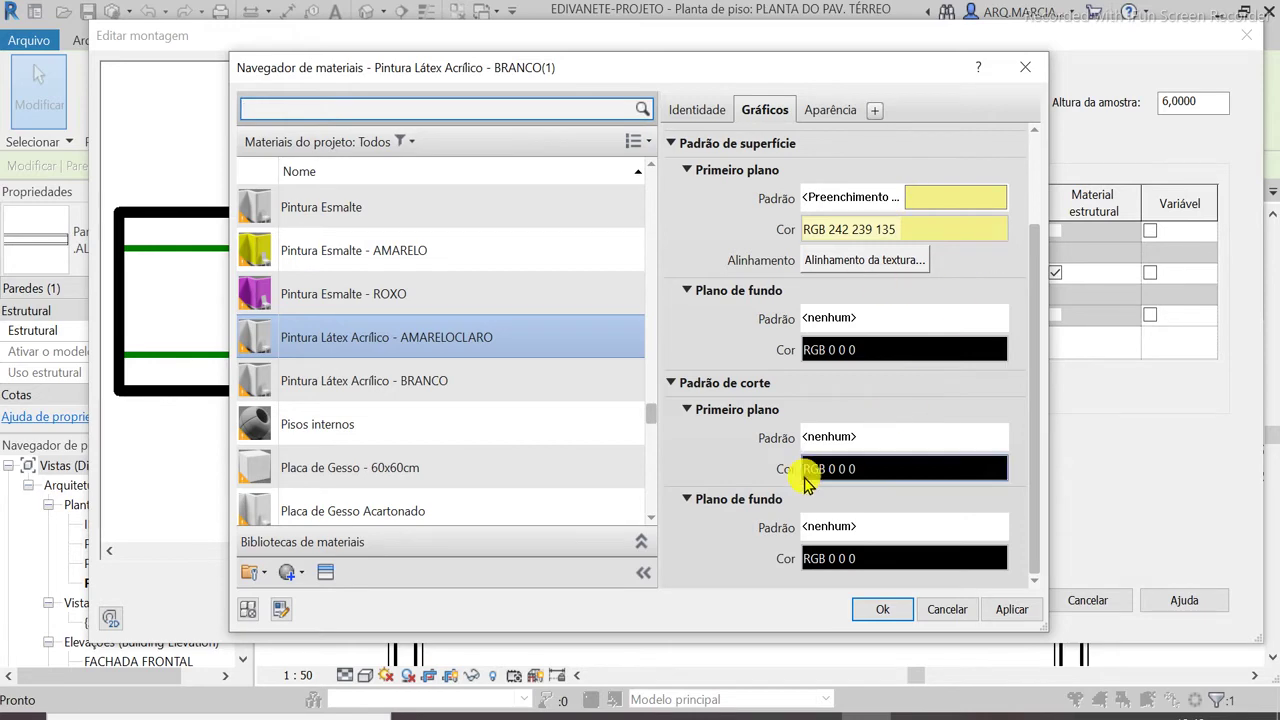
{"action": "left_click", "coordinate": [864, 440]}
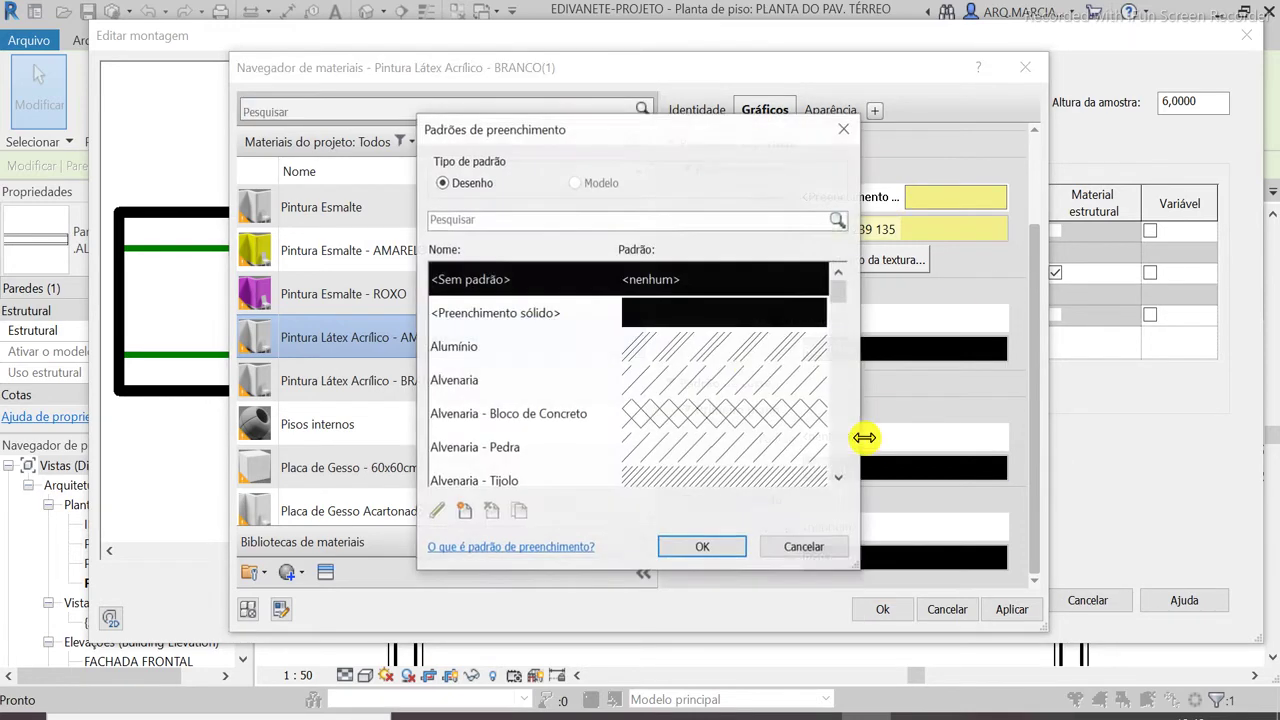
{"action": "left_click", "coordinate": [659, 314]}
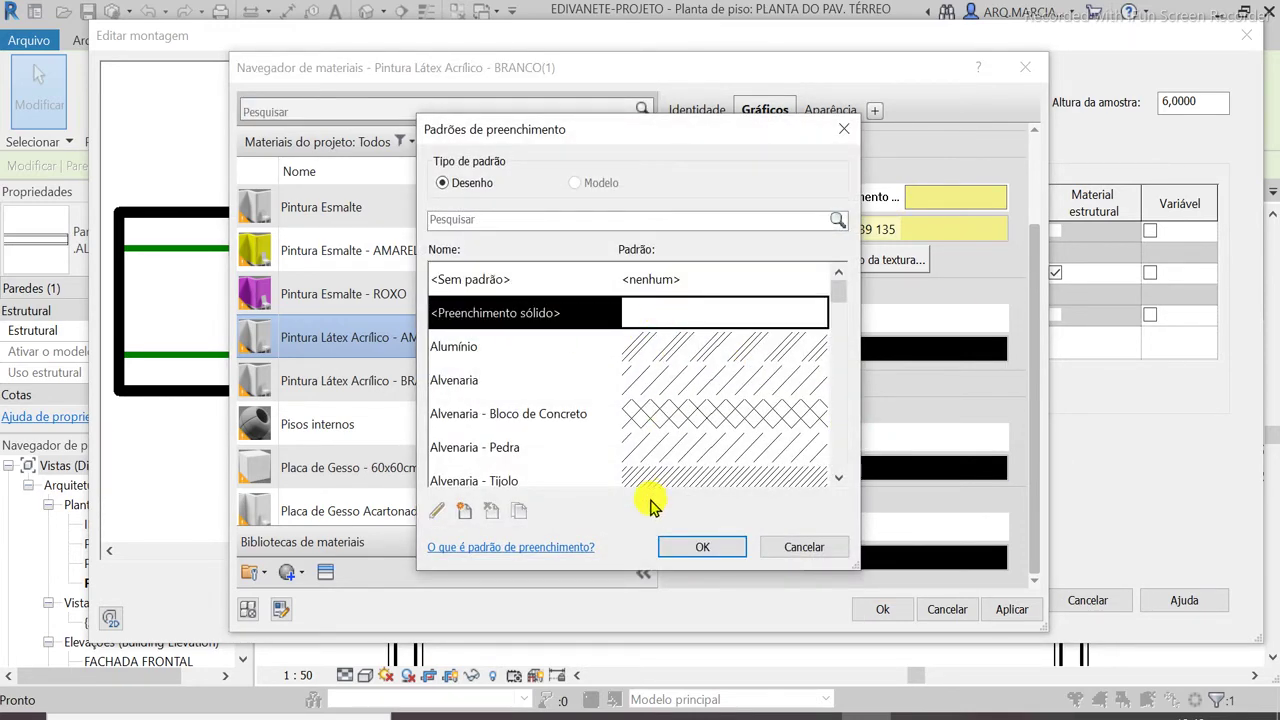
{"action": "left_click", "coordinate": [679, 551]}
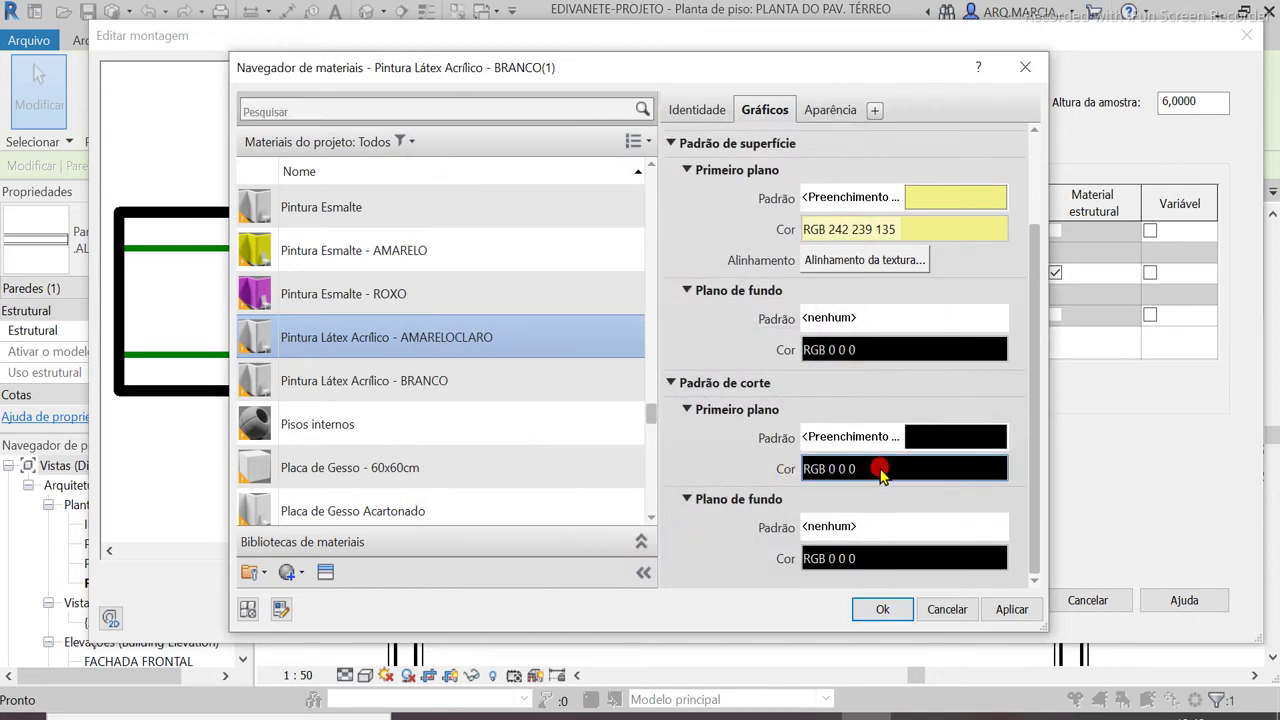
Set the cut foreground pattern's colour to RGB 242 239 135 and apply the AMARELOCLARO material changes
{"action": "left_click", "coordinate": [878, 470]}
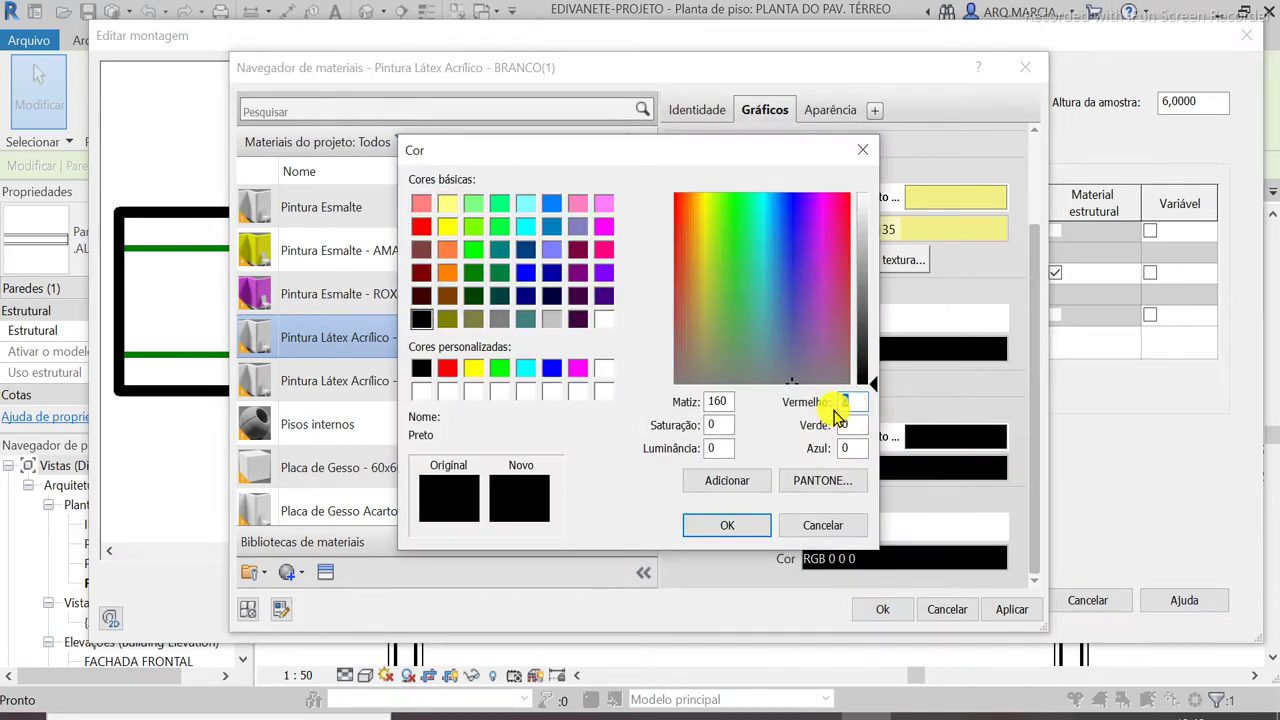
{"action": "type", "text": "24"}
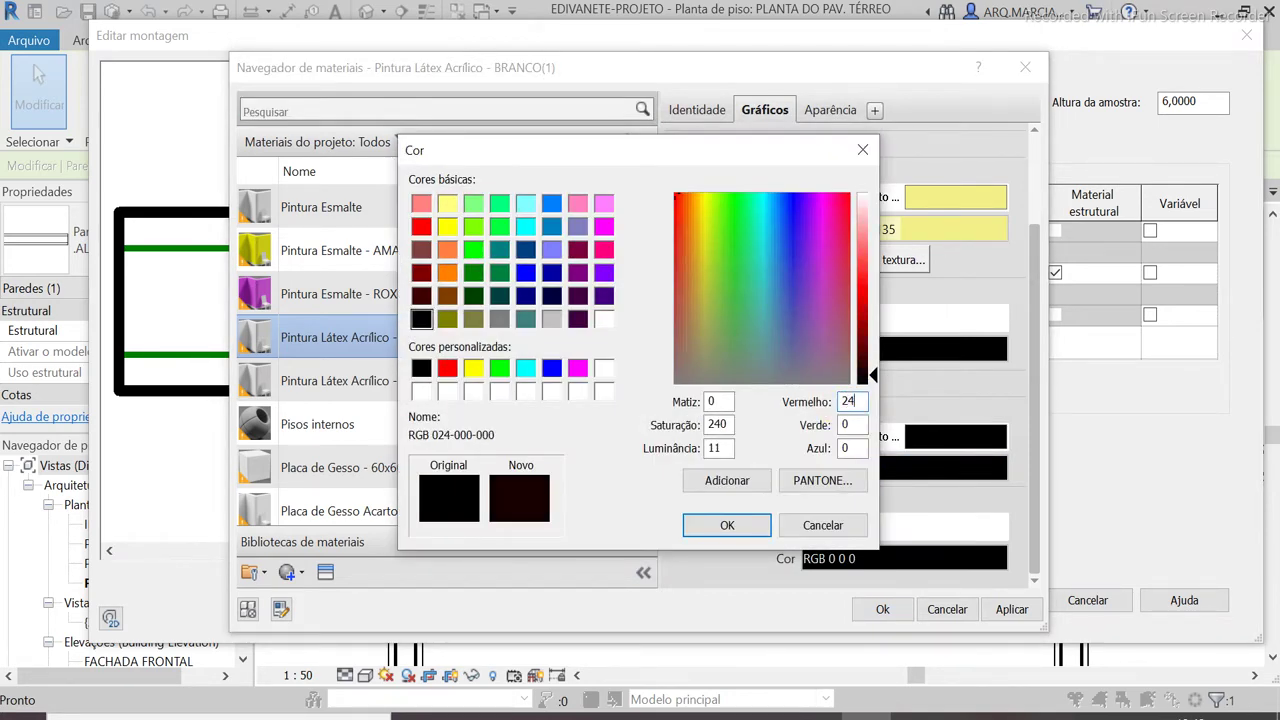
{"action": "type", "text": "2"}
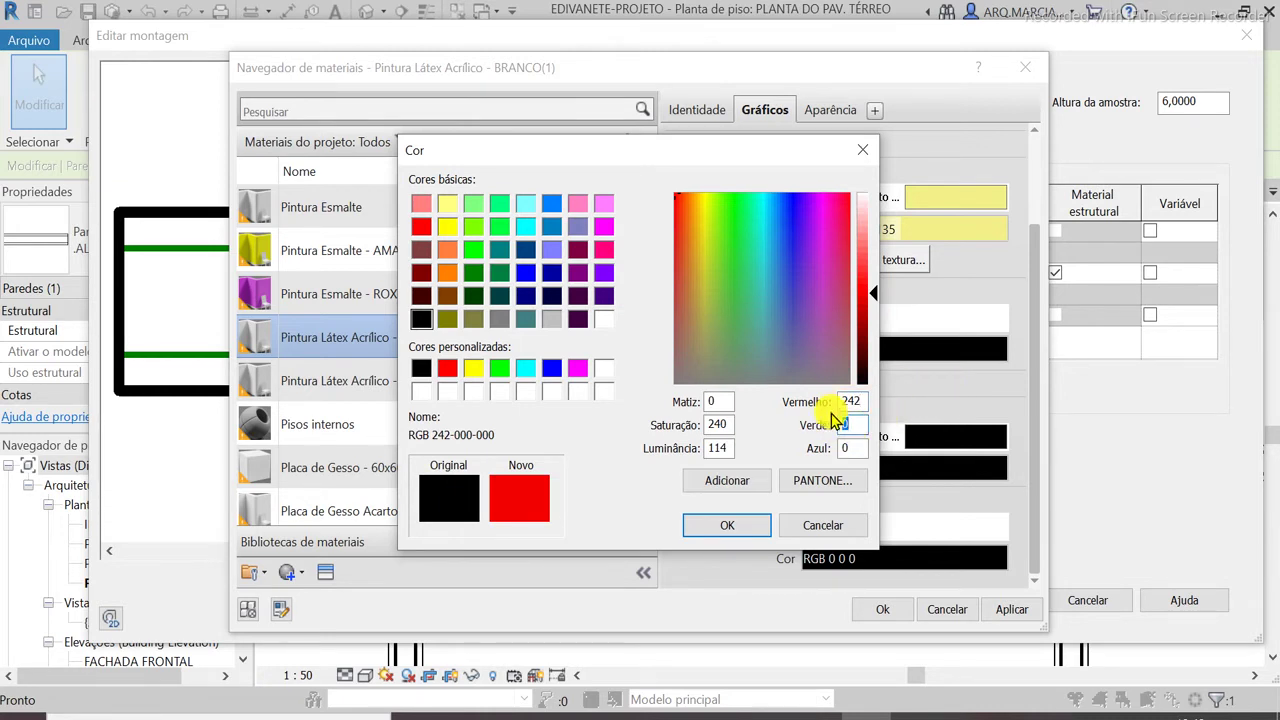
{"action": "type", "text": "23"}
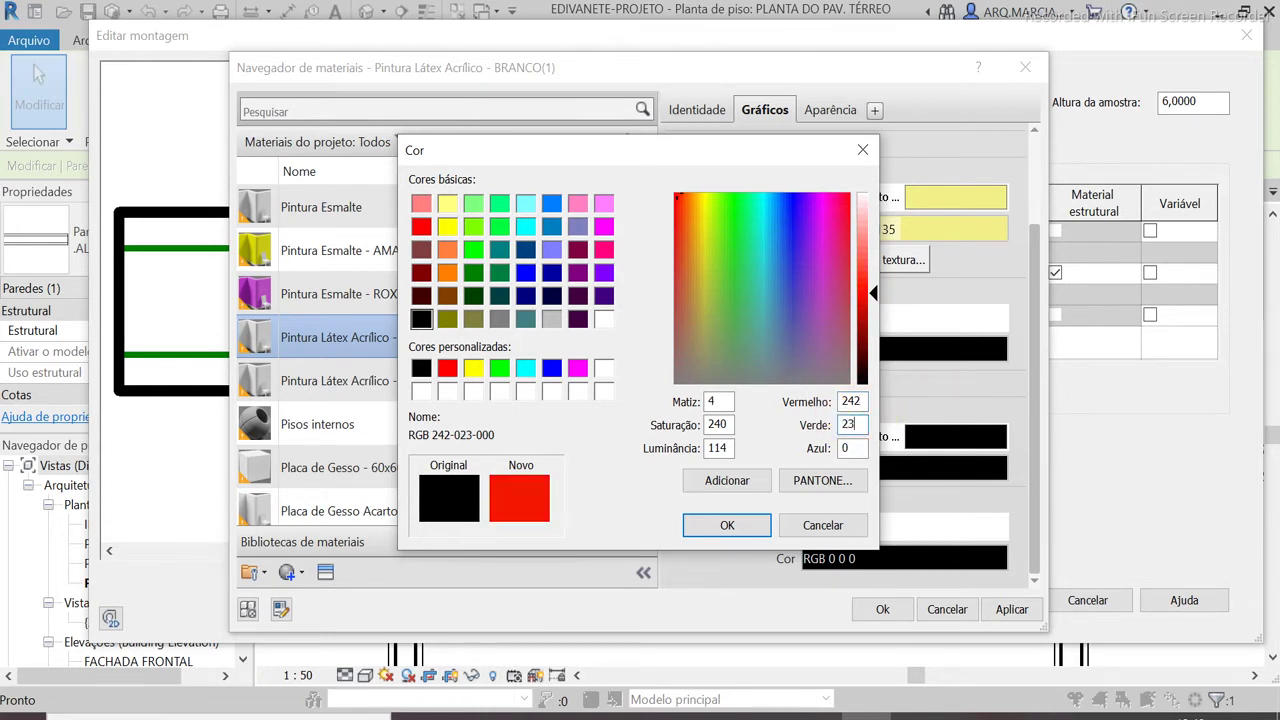
{"action": "type", "text": "9"}
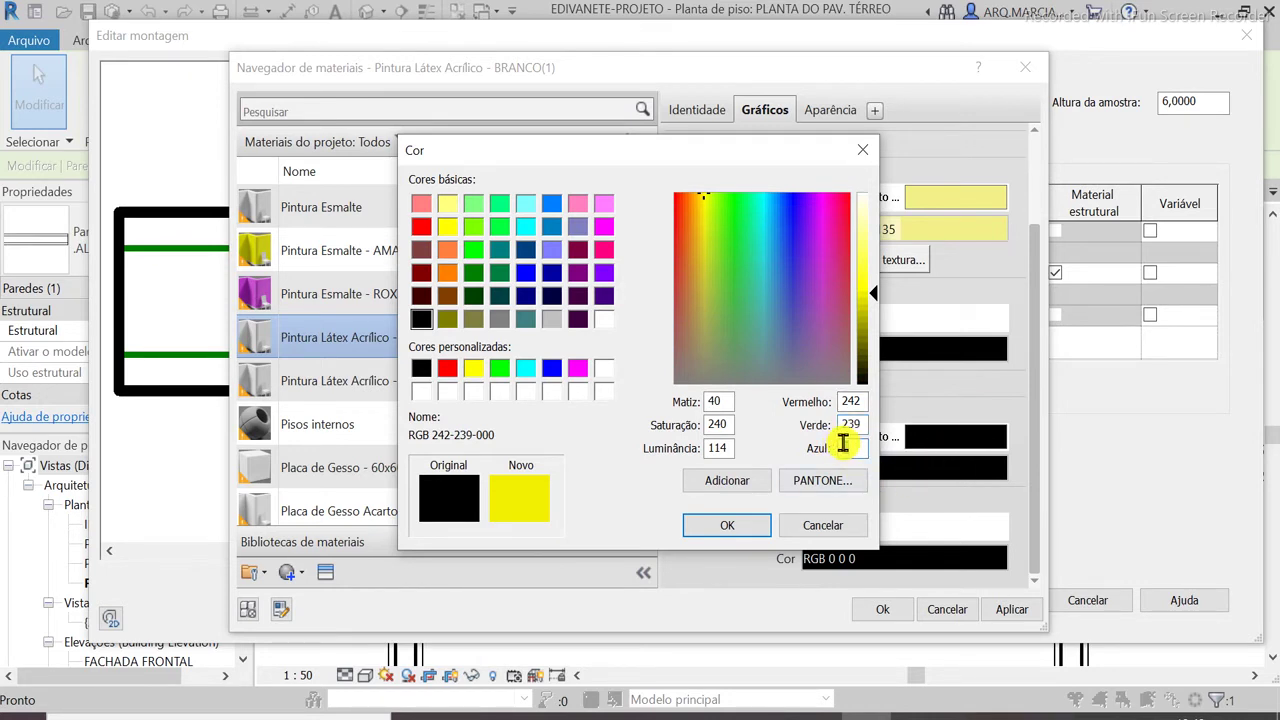
{"action": "type", "text": "135"}
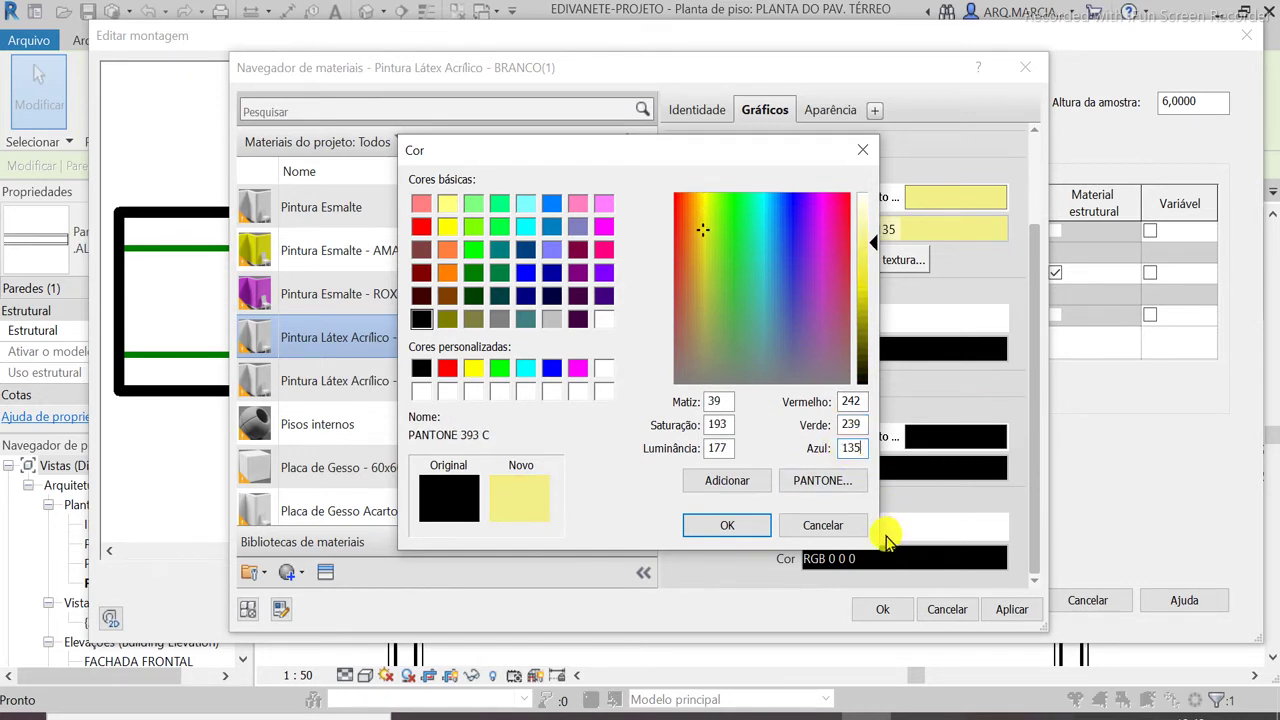
{"action": "left_click", "coordinate": [724, 527]}
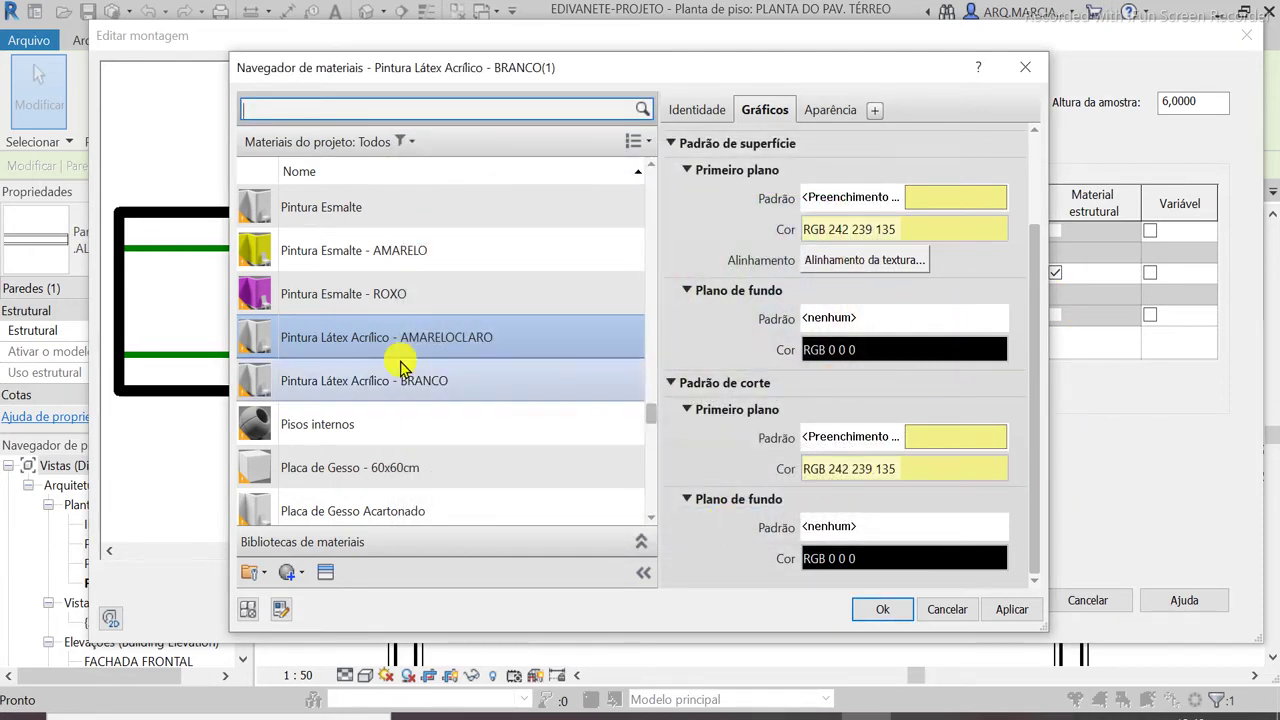
{"action": "left_click", "coordinate": [1010, 610]}
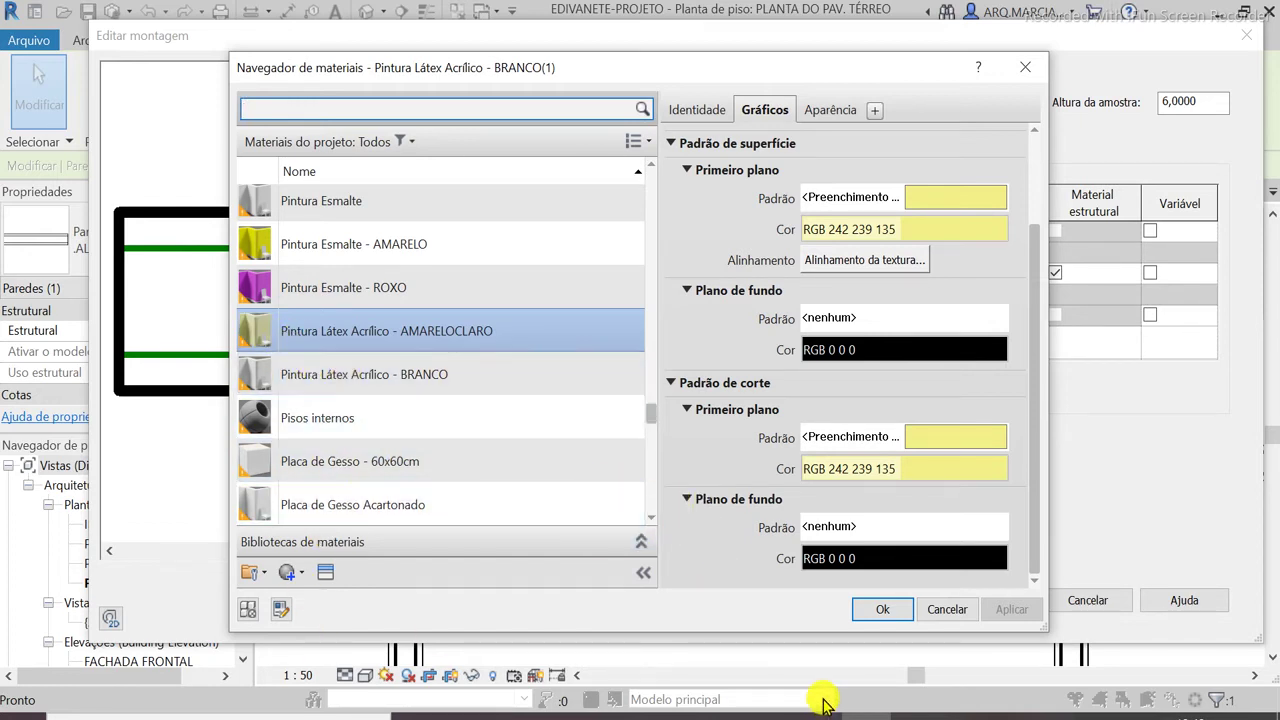
Confirm the material, layer assembly and type properties of the wall type .ALV.15.PINTURABRANCO x PINTURAAMARELA and deselect the wall
{"action": "left_click", "coordinate": [880, 609]}
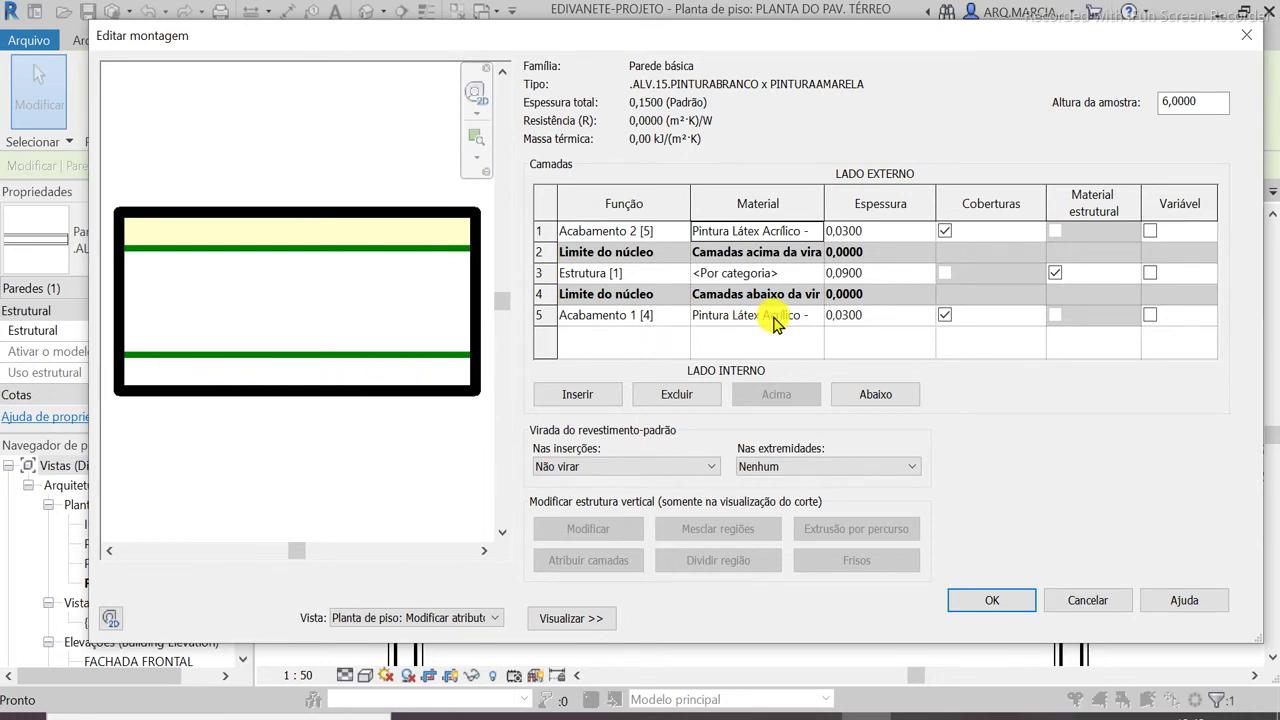
{"action": "left_click", "coordinate": [995, 602]}
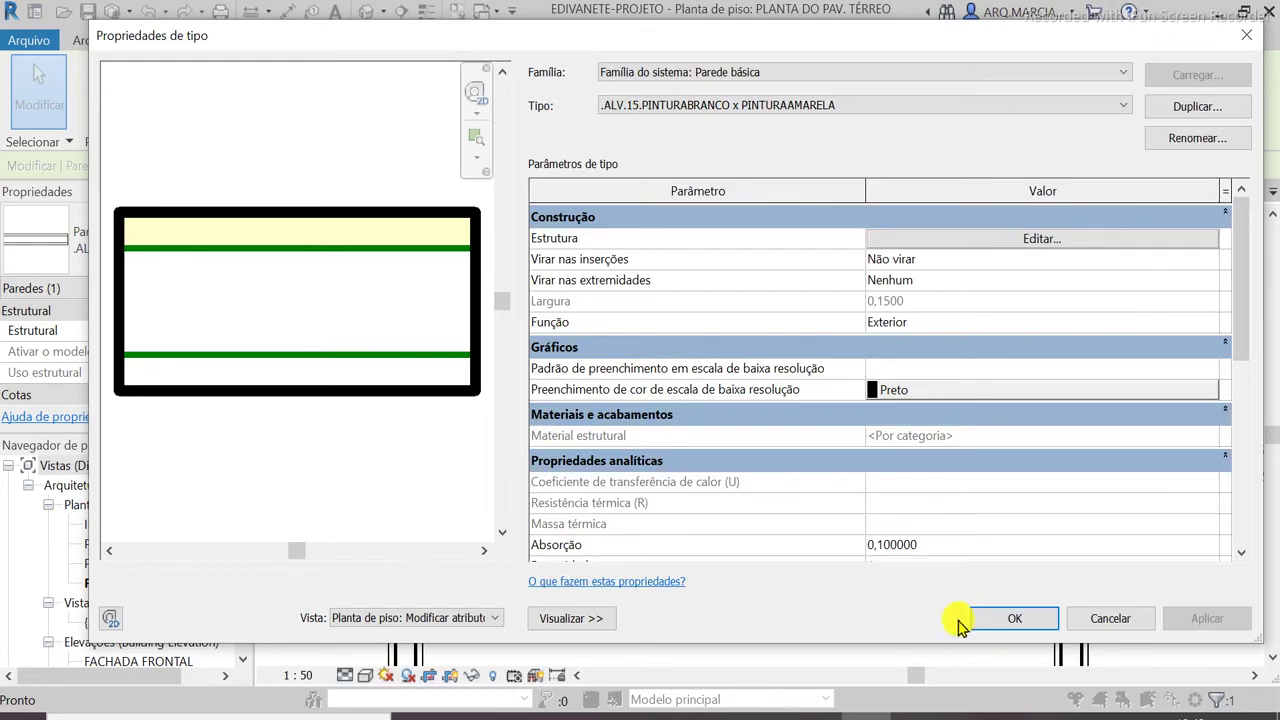
{"action": "left_click", "coordinate": [988, 620]}
{"action": "left_click", "coordinate": [658, 526]}
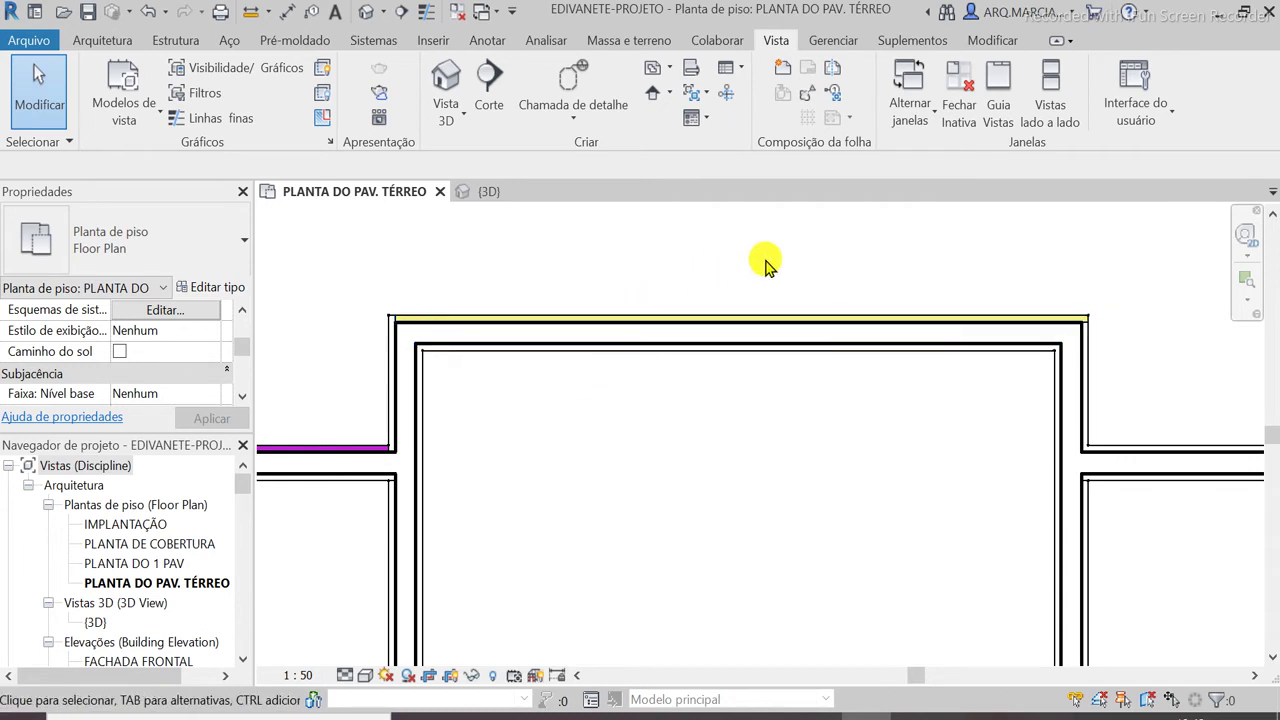
Examine the finish colours on the exterior walls along the upper edge of the ground floor plan
{"action": "scroll", "coordinate": [766, 264], "scroll_direction": "down", "scroll_amount": 2}
{"action": "scroll", "coordinate": [910, 248], "scroll_direction": "down", "scroll_amount": 4}
{"action": "scroll", "coordinate": [773, 251], "scroll_direction": "up", "scroll_amount": 3}
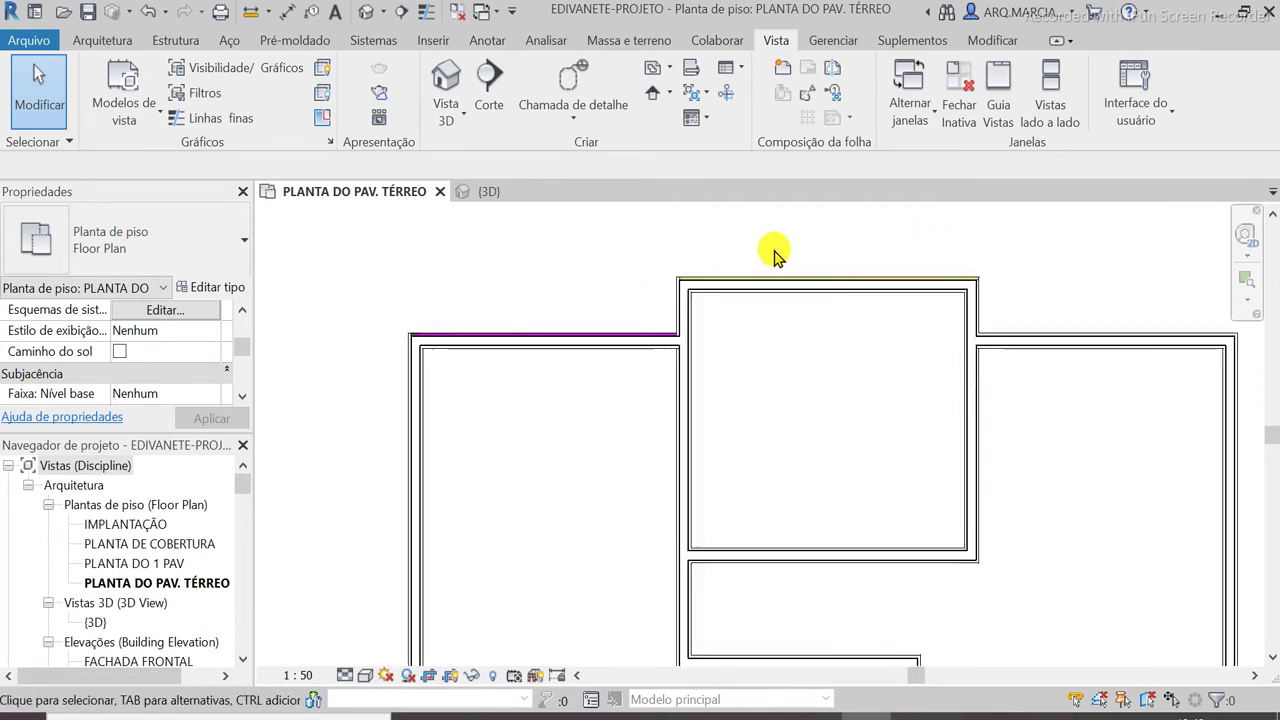
{"action": "scroll", "coordinate": [790, 258], "scroll_direction": "down", "scroll_amount": 2}
{"action": "scroll", "coordinate": [591, 249], "scroll_direction": "down", "scroll_amount": 1}
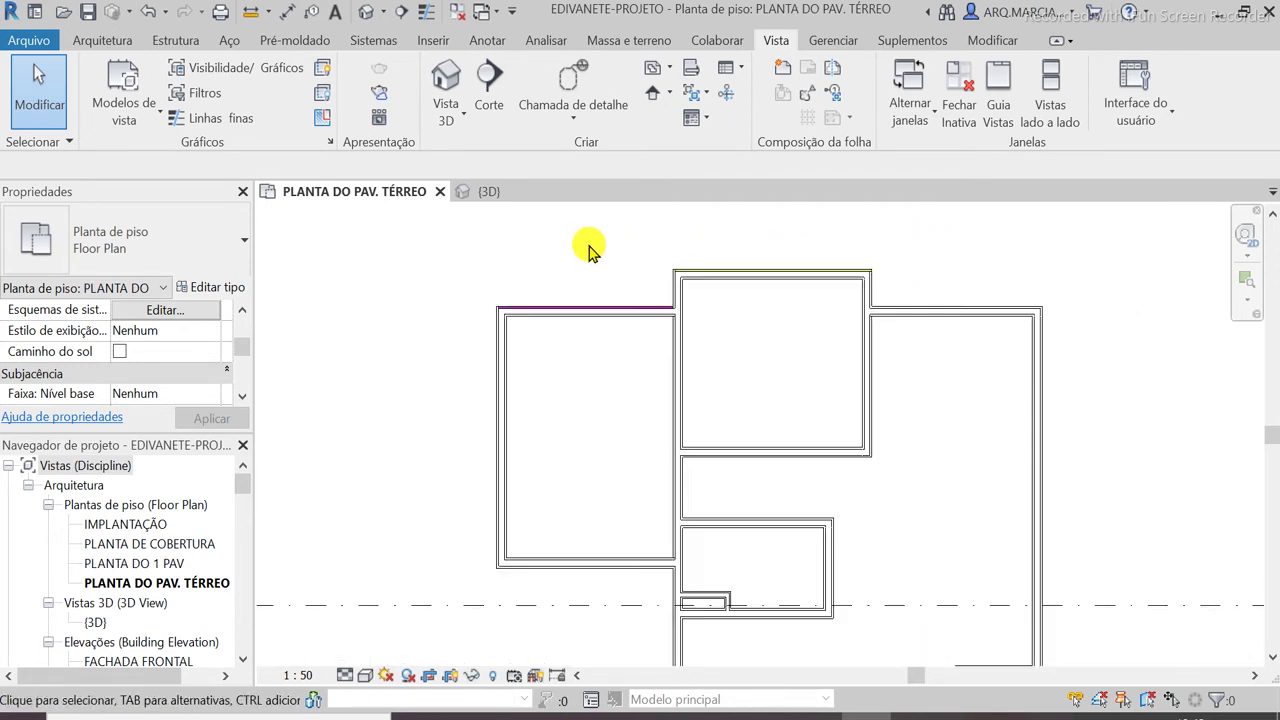
{"action": "scroll", "coordinate": [918, 296], "scroll_direction": "up", "scroll_amount": 2}
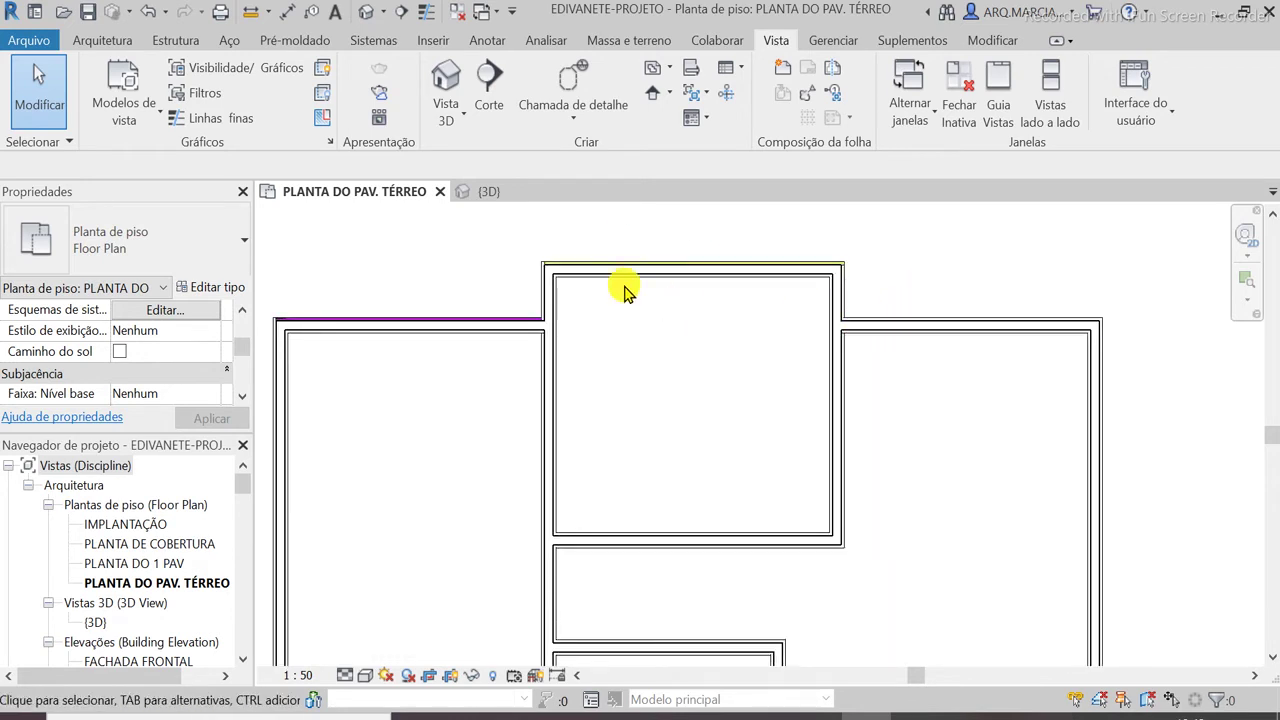
{"action": "scroll", "coordinate": [586, 237], "scroll_direction": "up", "scroll_amount": 2}
{"action": "scroll", "coordinate": [470, 262], "scroll_direction": "up", "scroll_amount": 2}
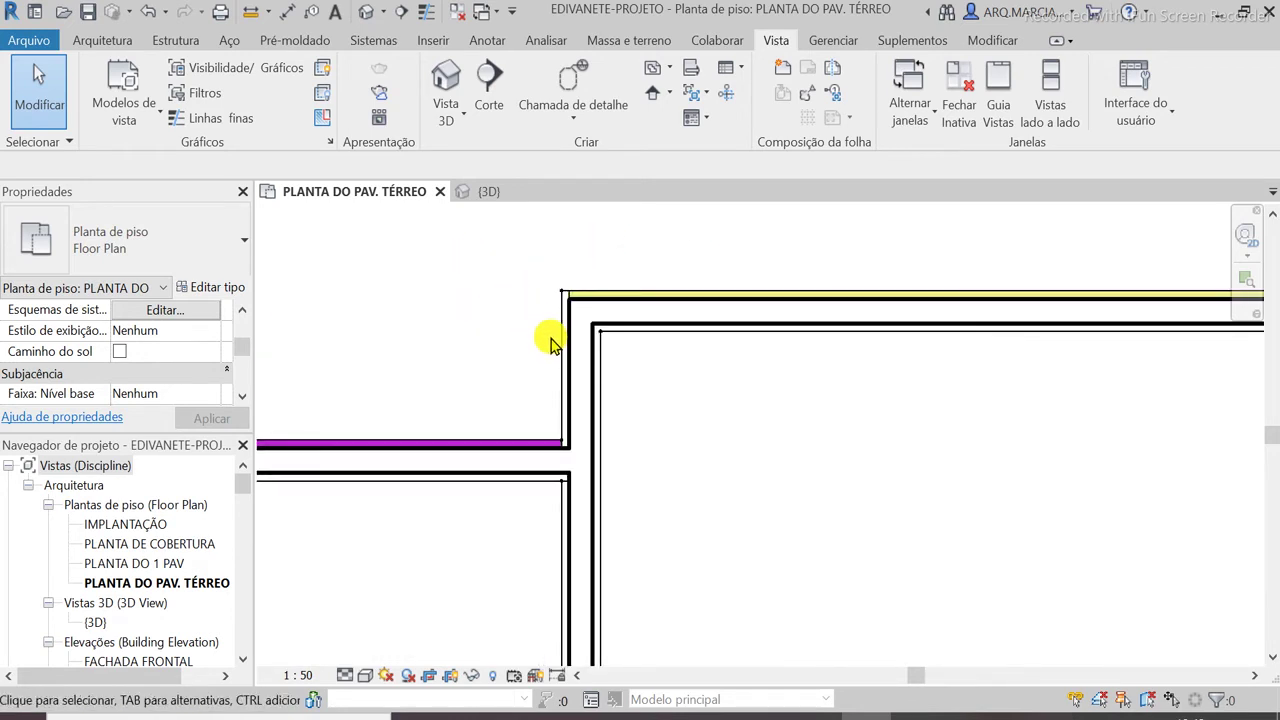
Change the vertical wall adjoining the yellow-painted wall's left end to type .ALV.15.PINTURABRANCO x PINTURAAMARELA
{"action": "left_click", "coordinate": [578, 365]}
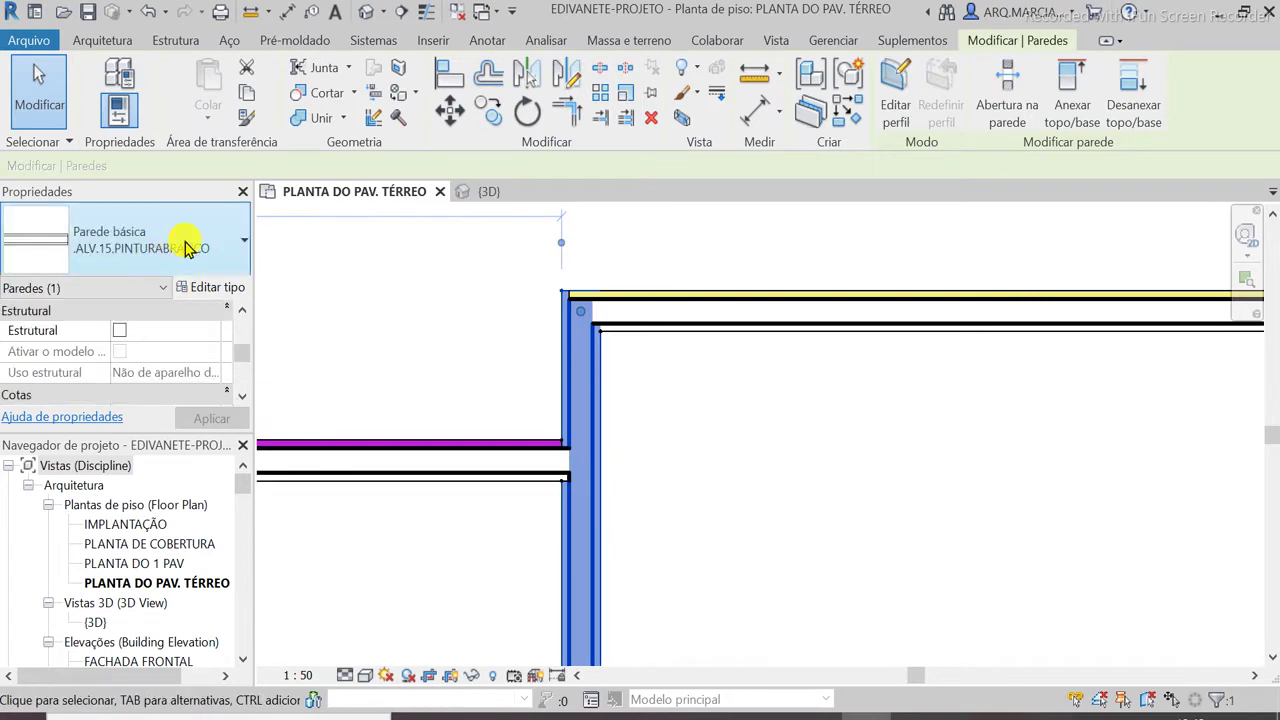
{"action": "left_click", "coordinate": [388, 265]}
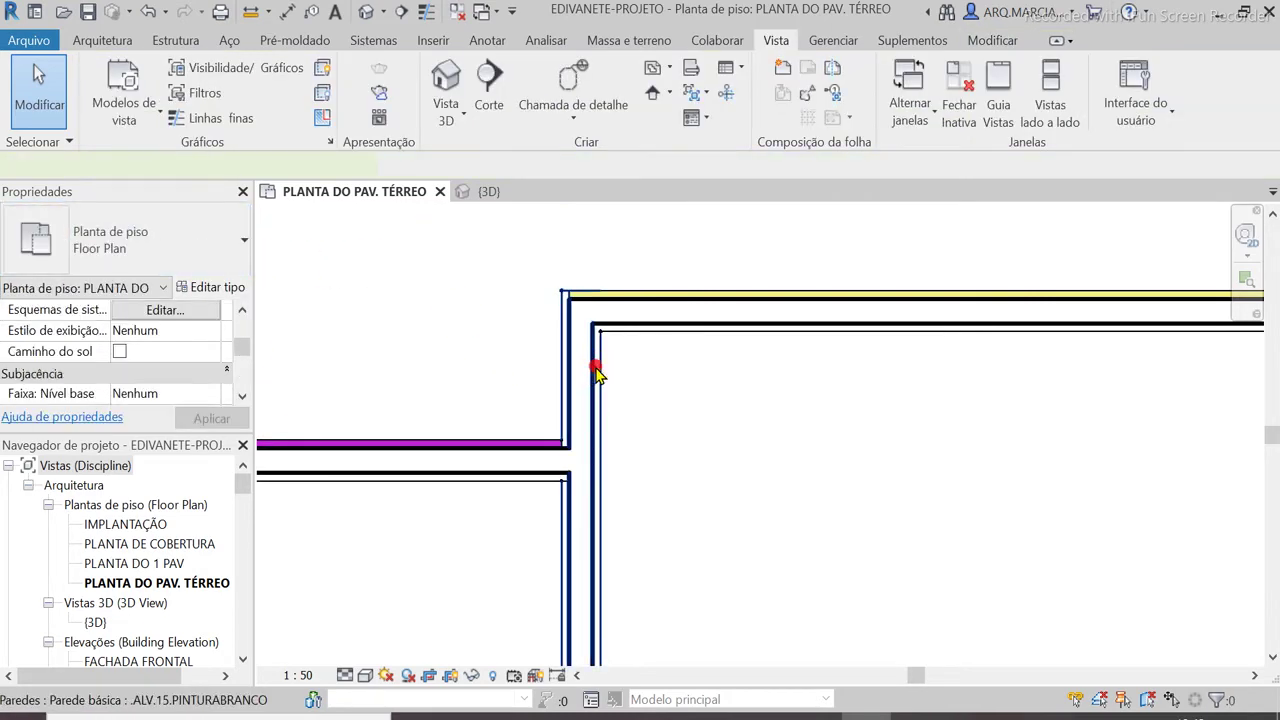
{"action": "left_click", "coordinate": [590, 363]}
{"action": "left_click", "coordinate": [240, 250]}
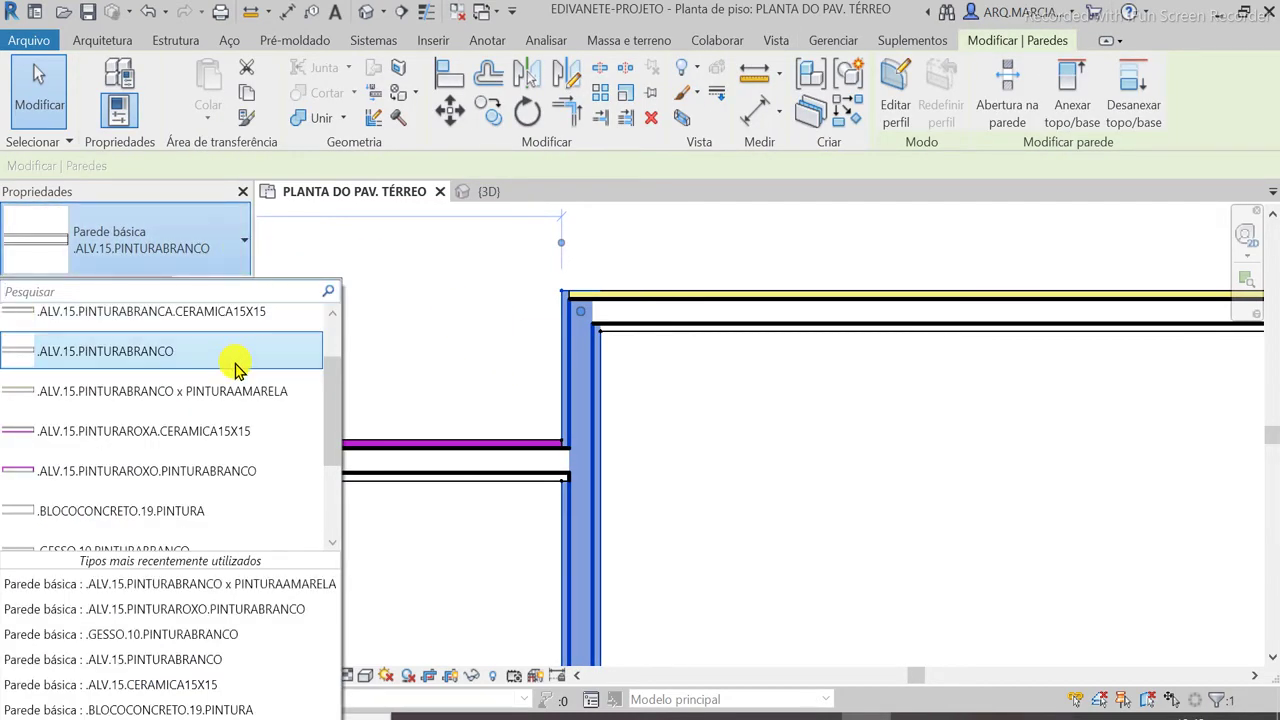
{"action": "scroll", "coordinate": [250, 350], "scroll_direction": "up", "scroll_amount": 1}
{"action": "scroll", "coordinate": [265, 440], "scroll_direction": "up", "scroll_amount": 1}
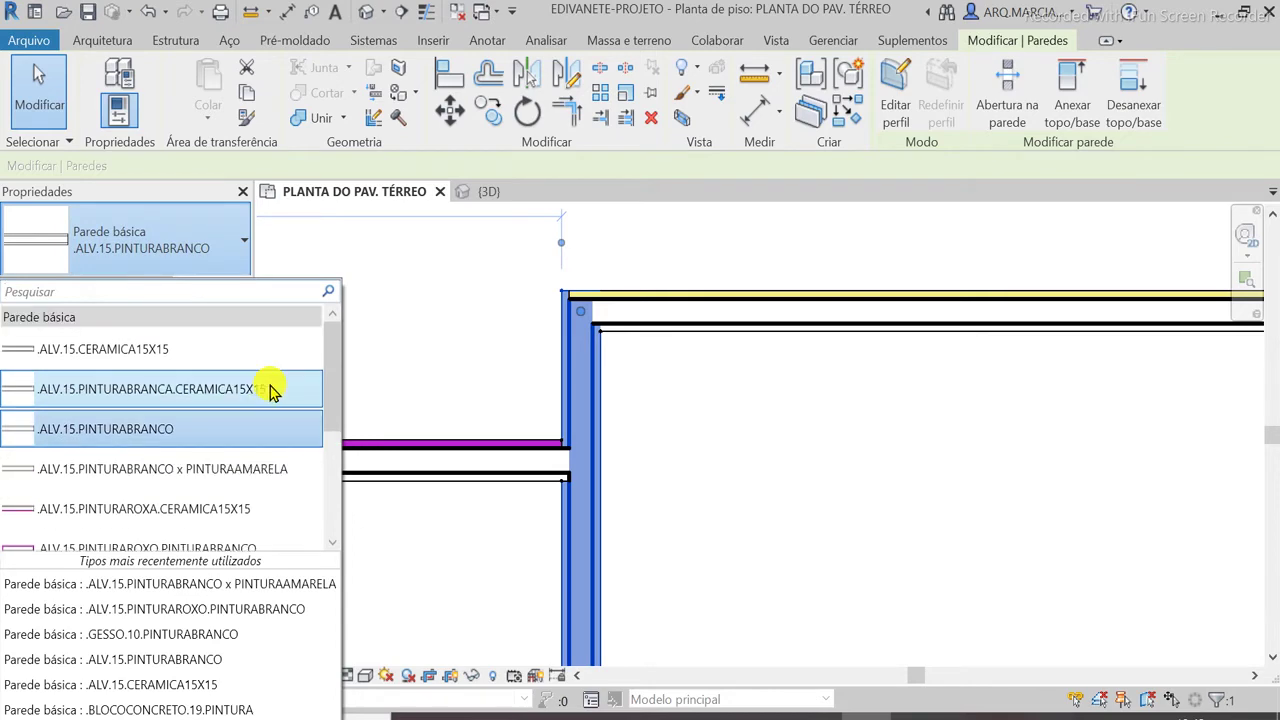
{"action": "scroll", "coordinate": [150, 420], "scroll_direction": "down", "scroll_amount": 1}
{"action": "left_click", "coordinate": [249, 423]}
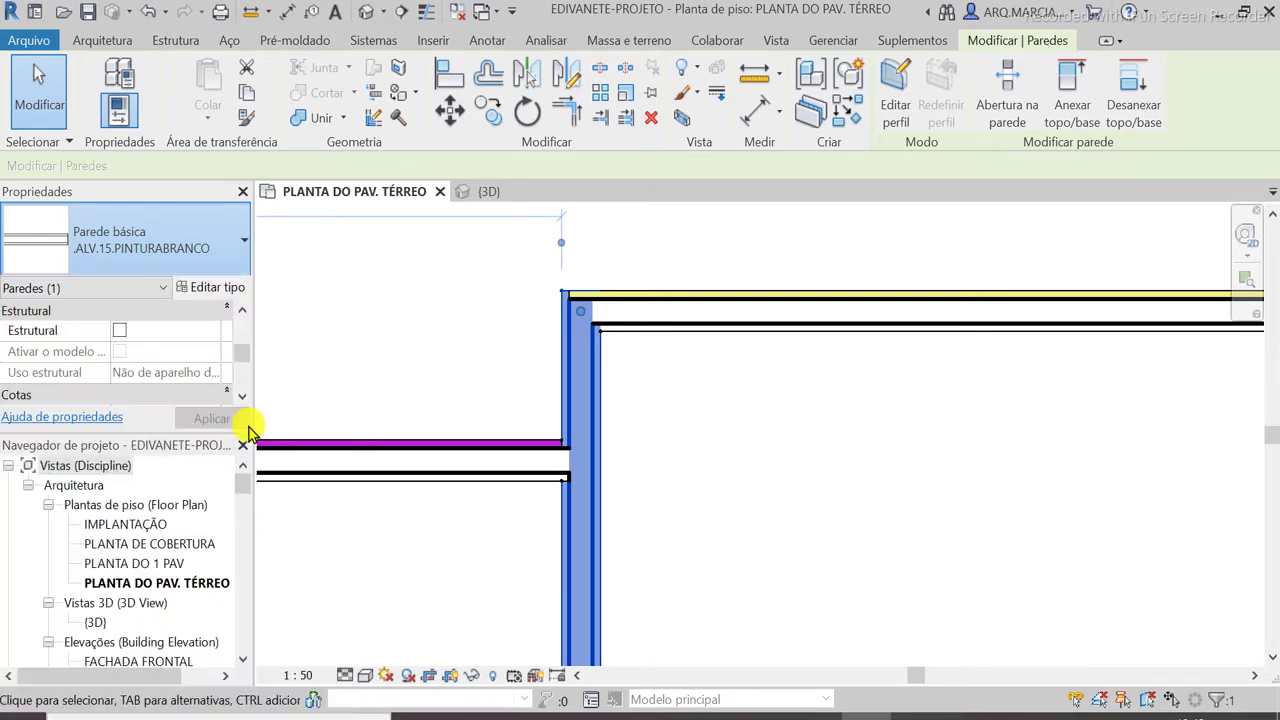
{"action": "left_click", "coordinate": [731, 451]}
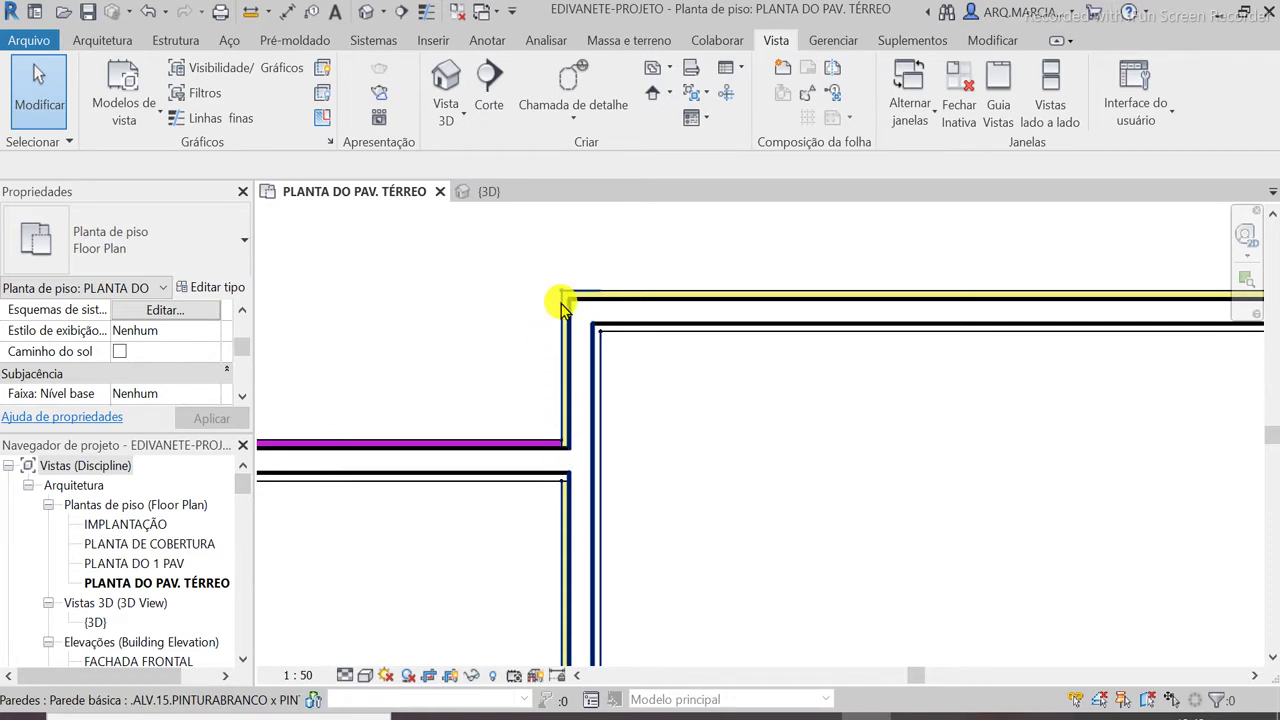
Examine how far the yellow finish runs along the vertical wall beyond its junction with the purple wall
{"action": "scroll", "coordinate": [565, 228], "scroll_direction": "down", "scroll_amount": 2}
{"action": "scroll", "coordinate": [564, 250], "scroll_direction": "down", "scroll_amount": 3}
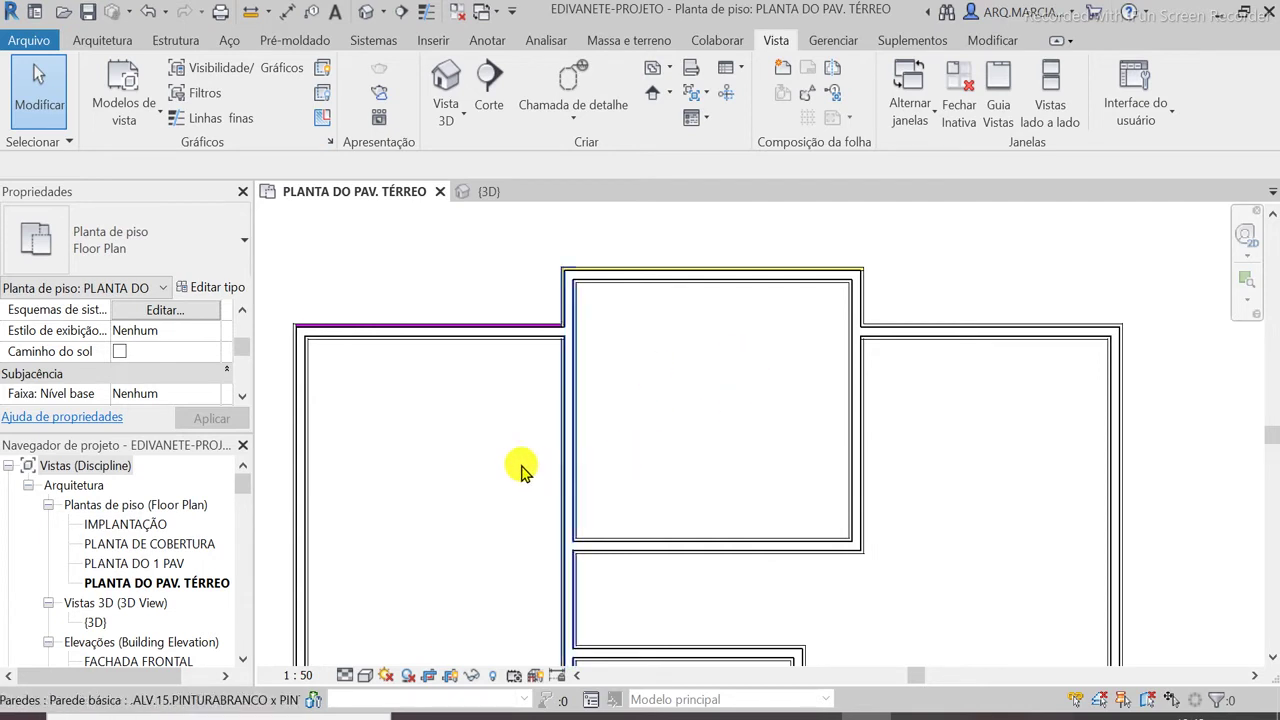
{"action": "scroll", "coordinate": [500, 457], "scroll_direction": "up", "scroll_amount": 2}
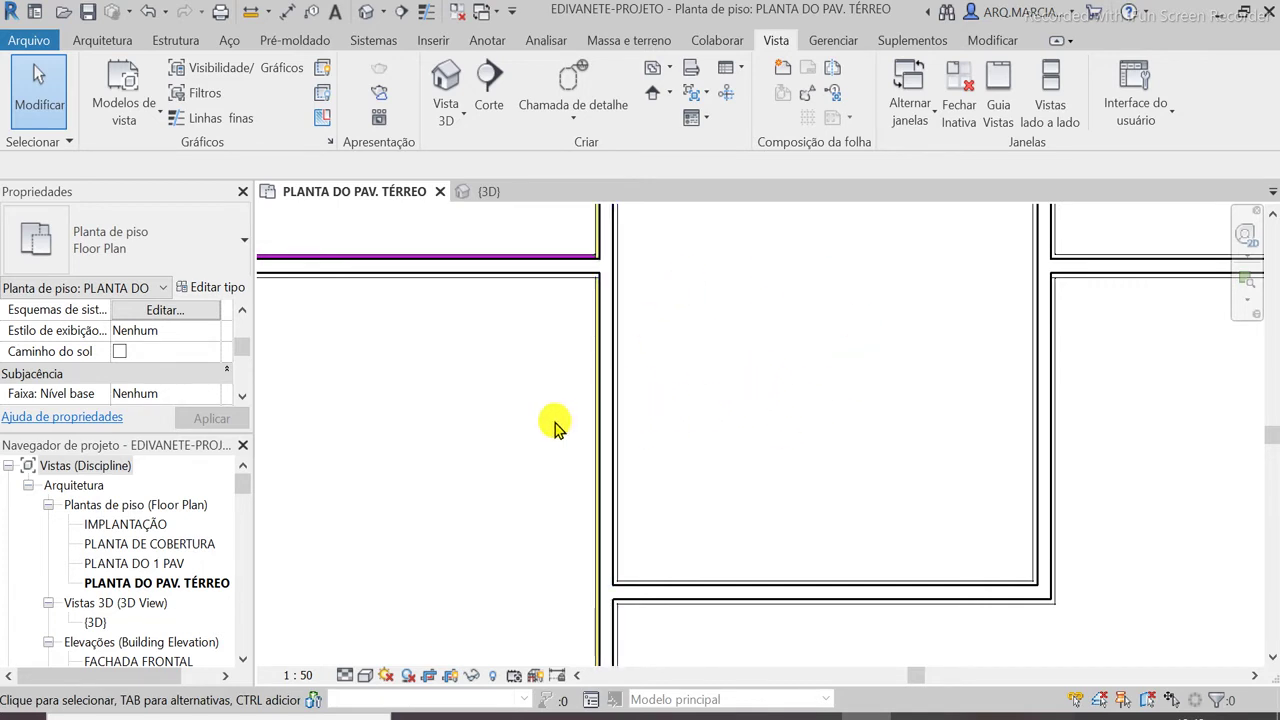
{"action": "left_click", "coordinate": [603, 372]}
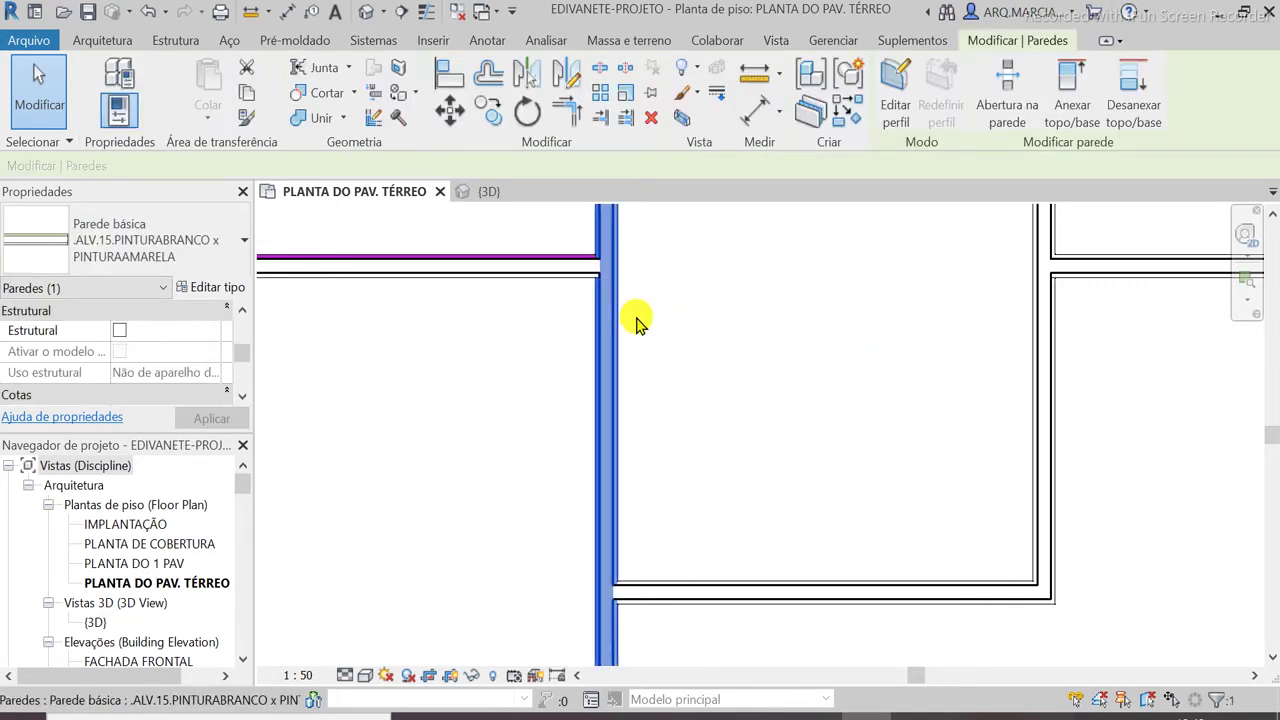
{"action": "scroll", "coordinate": [634, 320], "scroll_direction": "down", "scroll_amount": 3}
{"action": "scroll", "coordinate": [623, 251], "scroll_direction": "up", "scroll_amount": 5}
{"action": "left_click", "coordinate": [834, 319]}
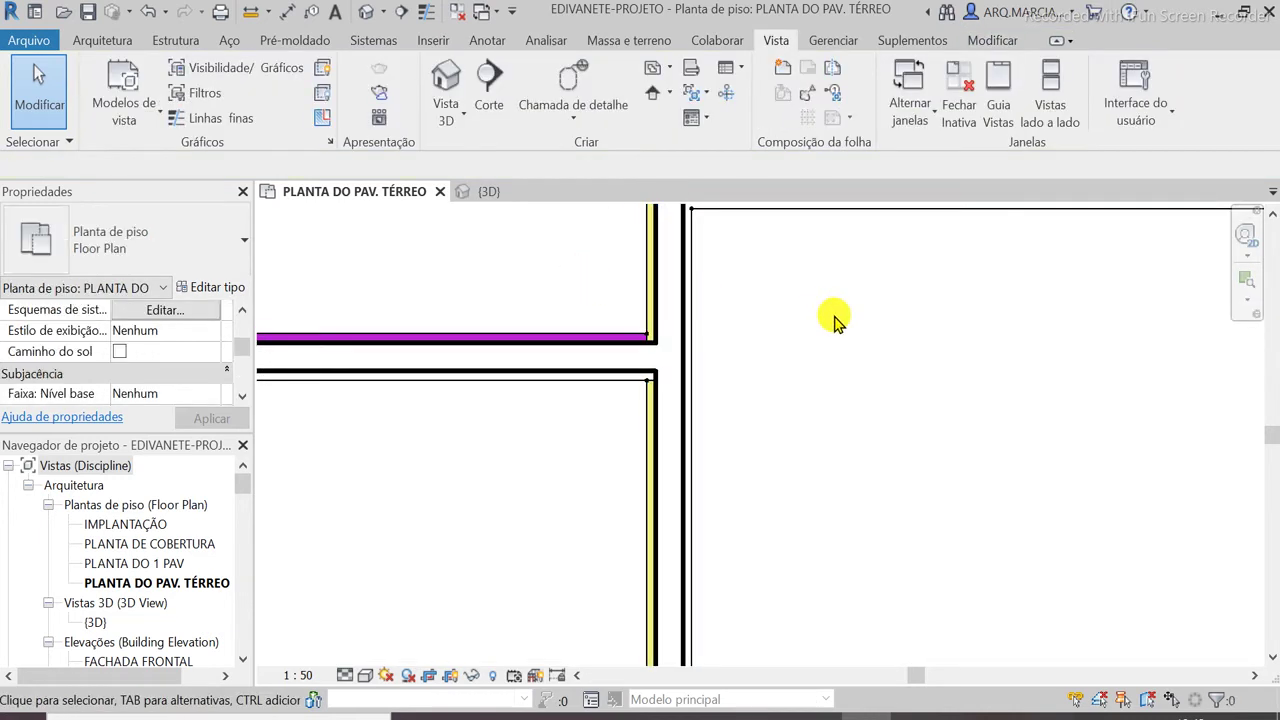
{"action": "scroll", "coordinate": [588, 534], "scroll_direction": "down", "scroll_amount": 3}
{"action": "scroll", "coordinate": [721, 405], "scroll_direction": "up", "scroll_amount": 2}
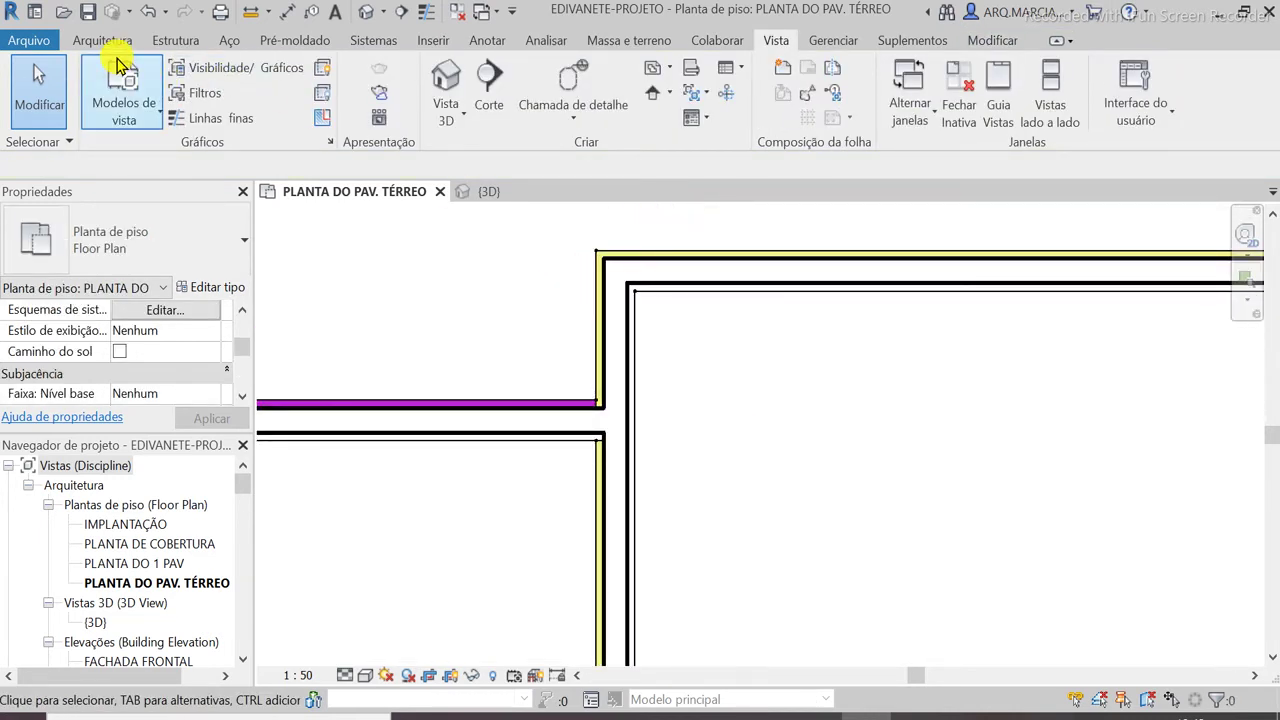
{"action": "left_click", "coordinate": [489, 40]}
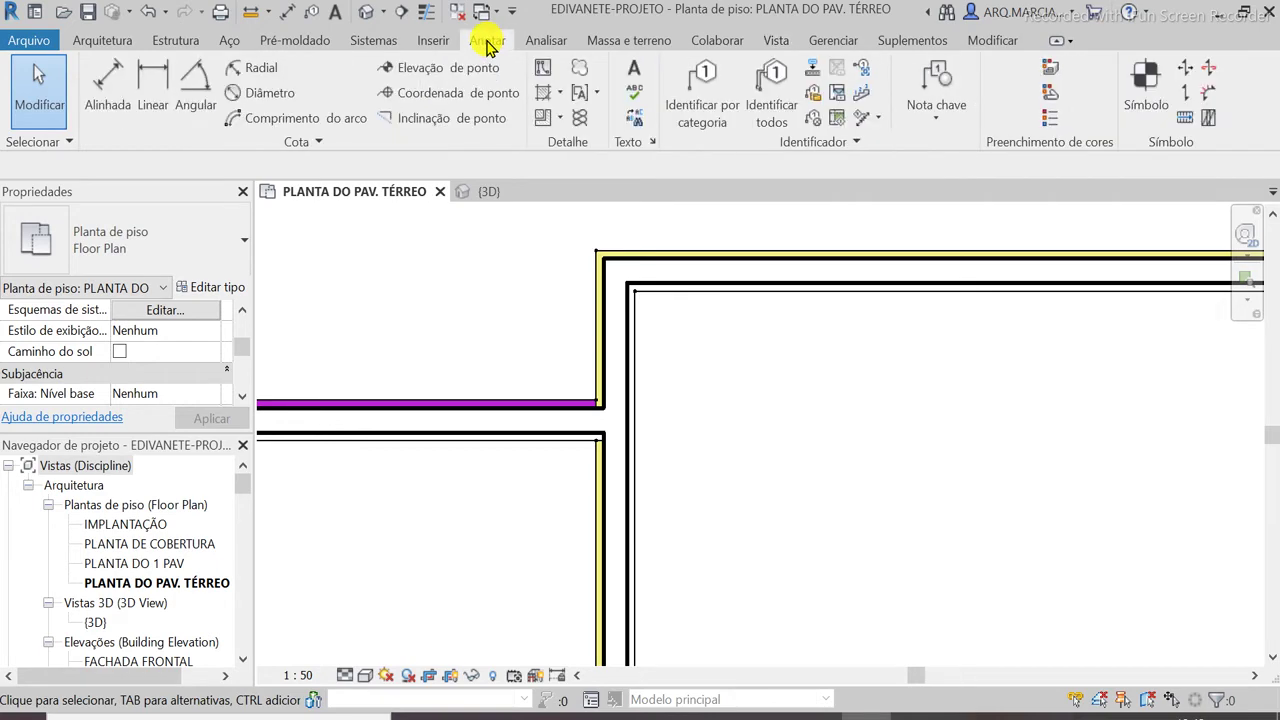
{"action": "left_click", "coordinate": [436, 40]}
{"action": "left_click", "coordinate": [99, 42]}
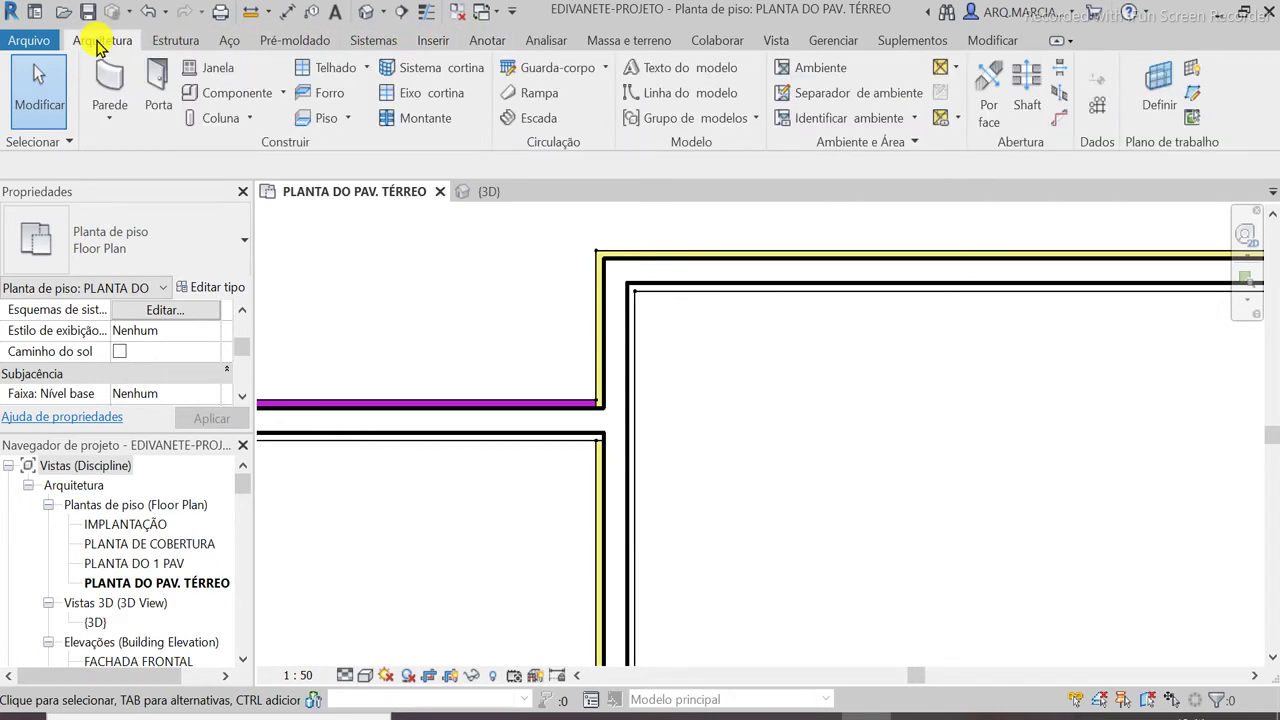
{"action": "left_click", "coordinate": [612, 318]}
{"action": "left_click", "coordinate": [730, 380]}
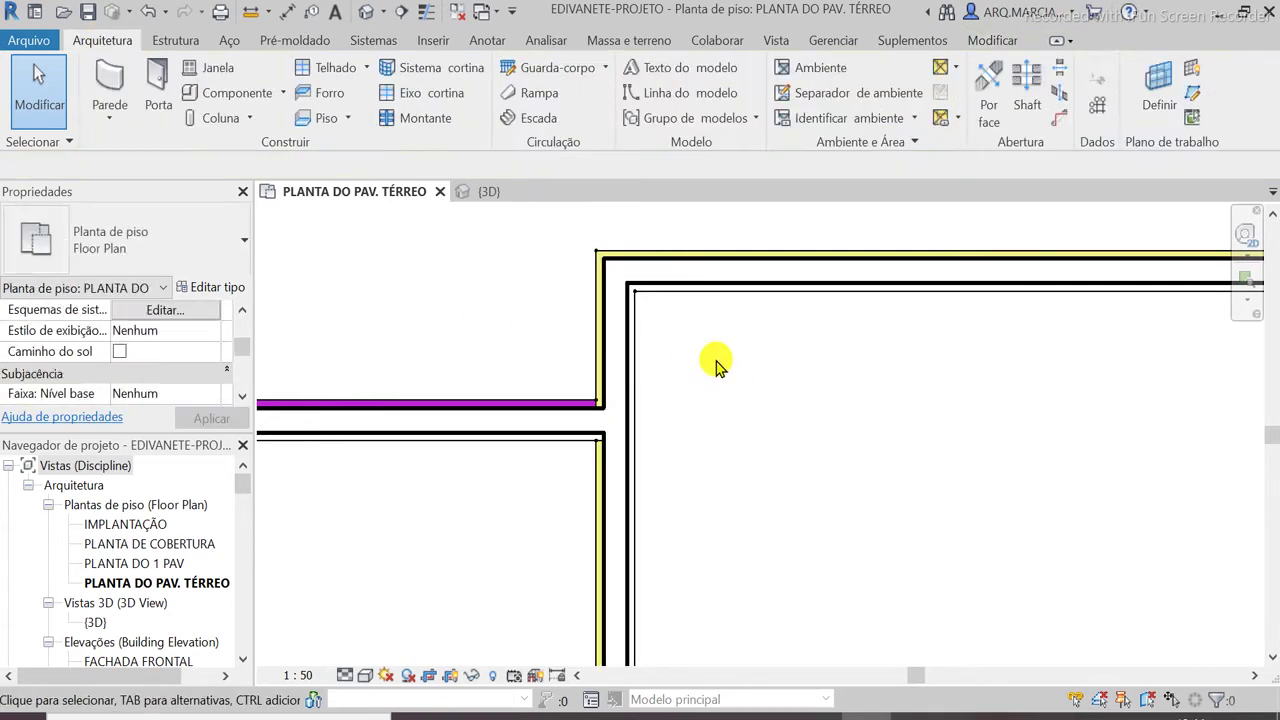
Save the project and split the vertical yellow-painted wall at its junction with the purple-painted wall
{"action": "left_click", "coordinate": [628, 340]}
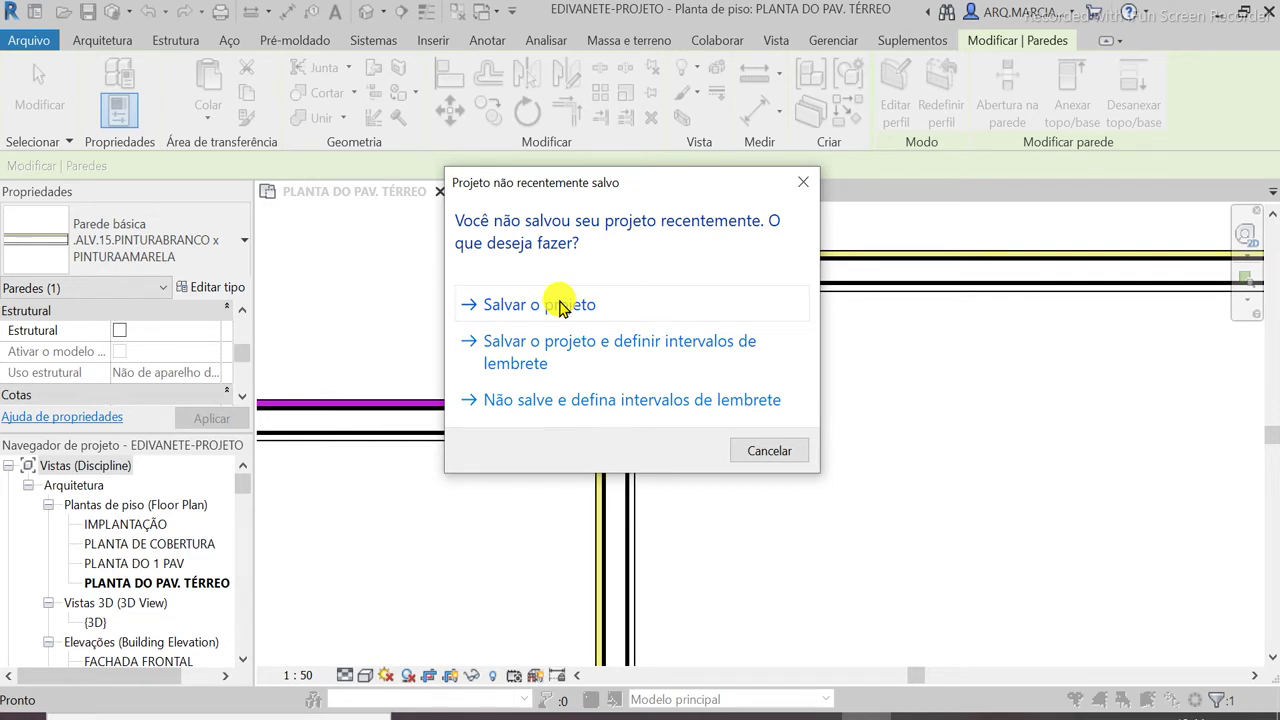
{"action": "left_click", "coordinate": [560, 305]}
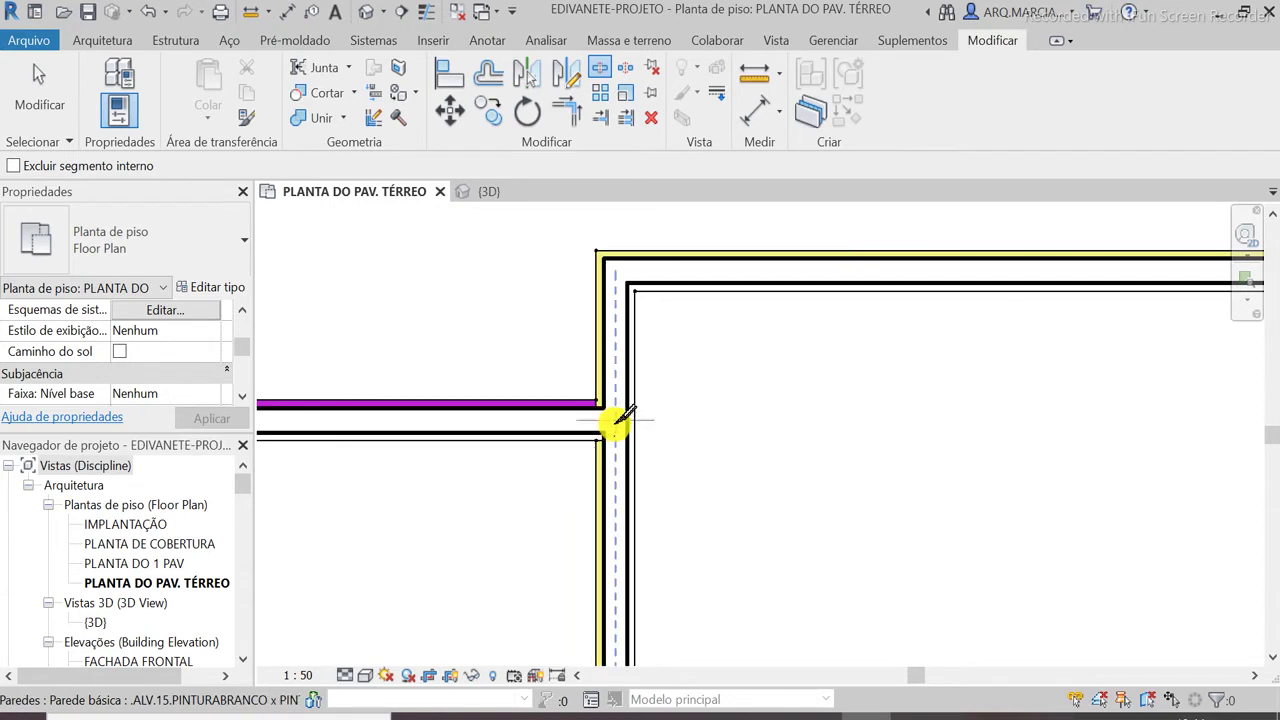
{"action": "scroll", "coordinate": [622, 415], "scroll_direction": "up", "scroll_amount": 2}
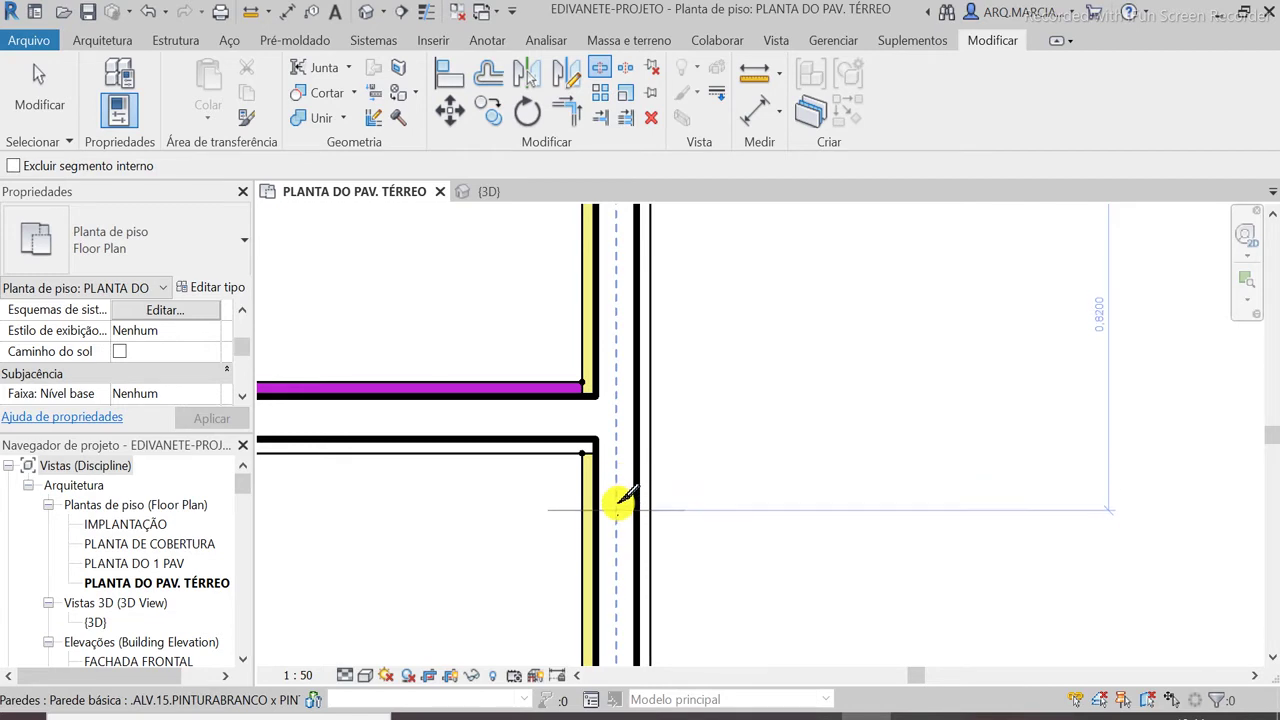
{"action": "left_click", "coordinate": [611, 420]}
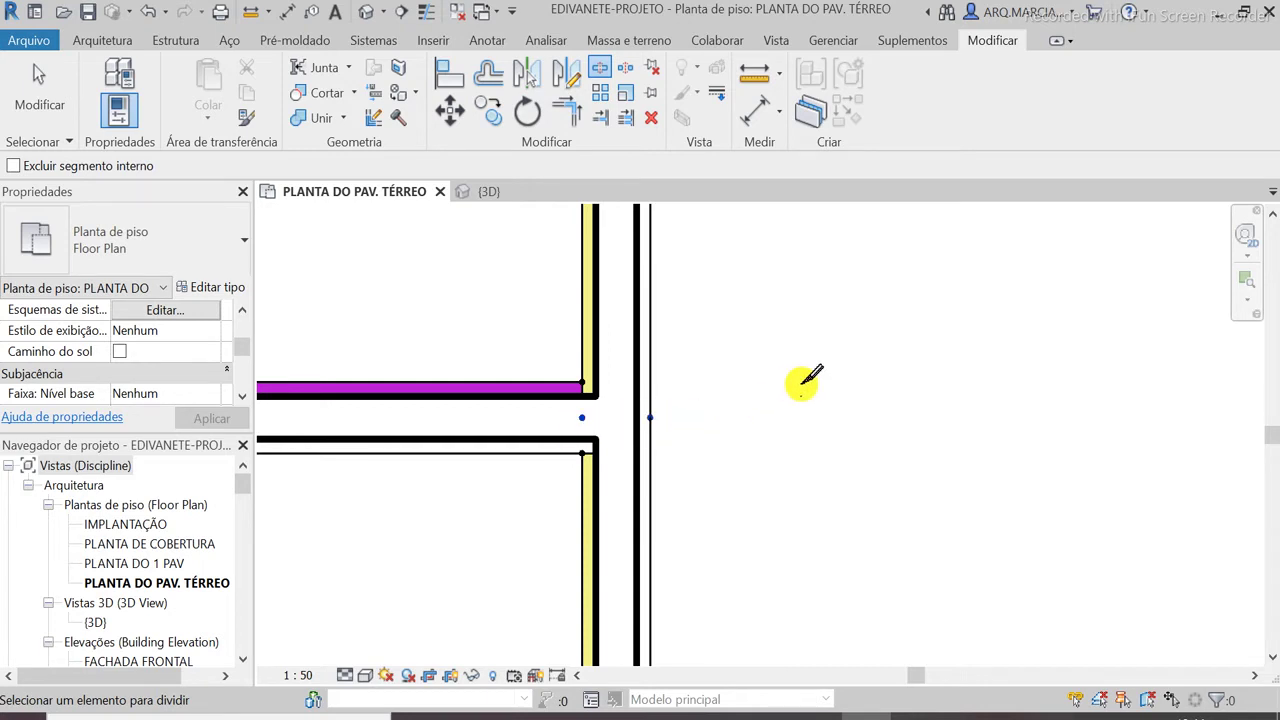
{"action": "key", "text": "Escape"}
Change the interior wall segment below the split to type .ALV.15.PINTURABRANCO
{"action": "scroll", "coordinate": [714, 337], "scroll_direction": "down", "scroll_amount": 5}
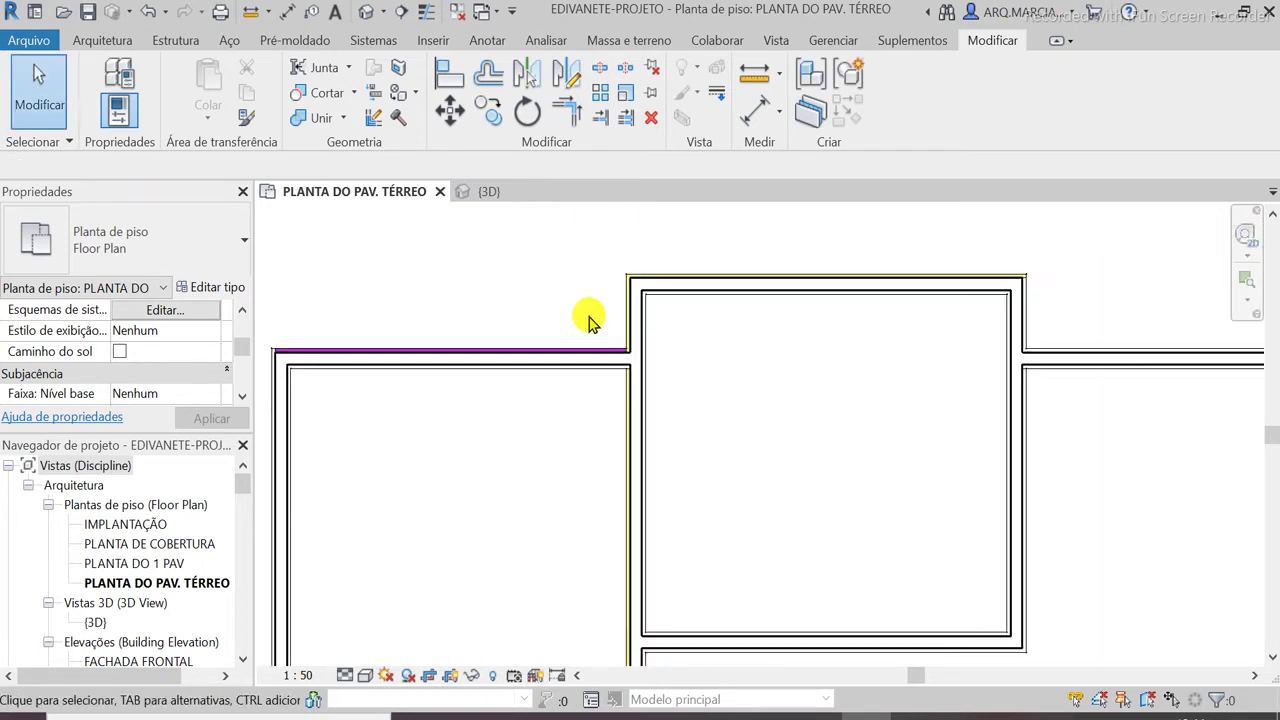
{"action": "left_click", "coordinate": [637, 424]}
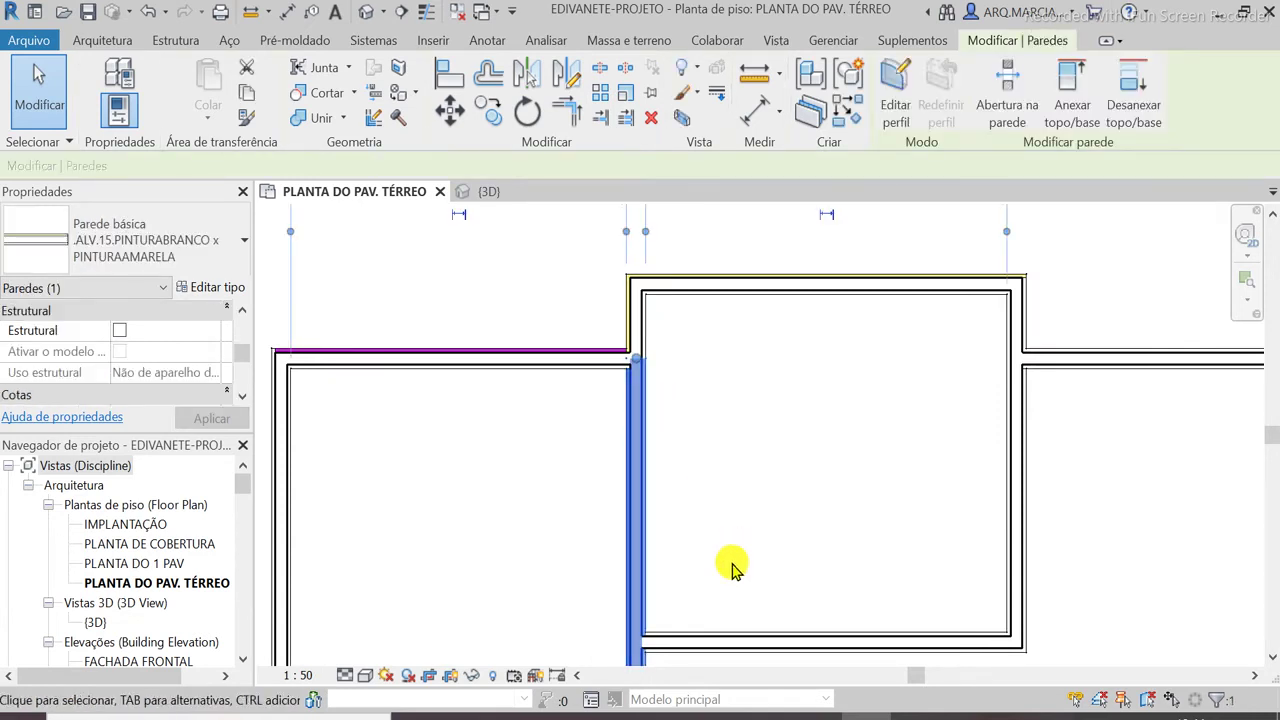
{"action": "scroll", "coordinate": [735, 563], "scroll_direction": "up", "scroll_amount": 2}
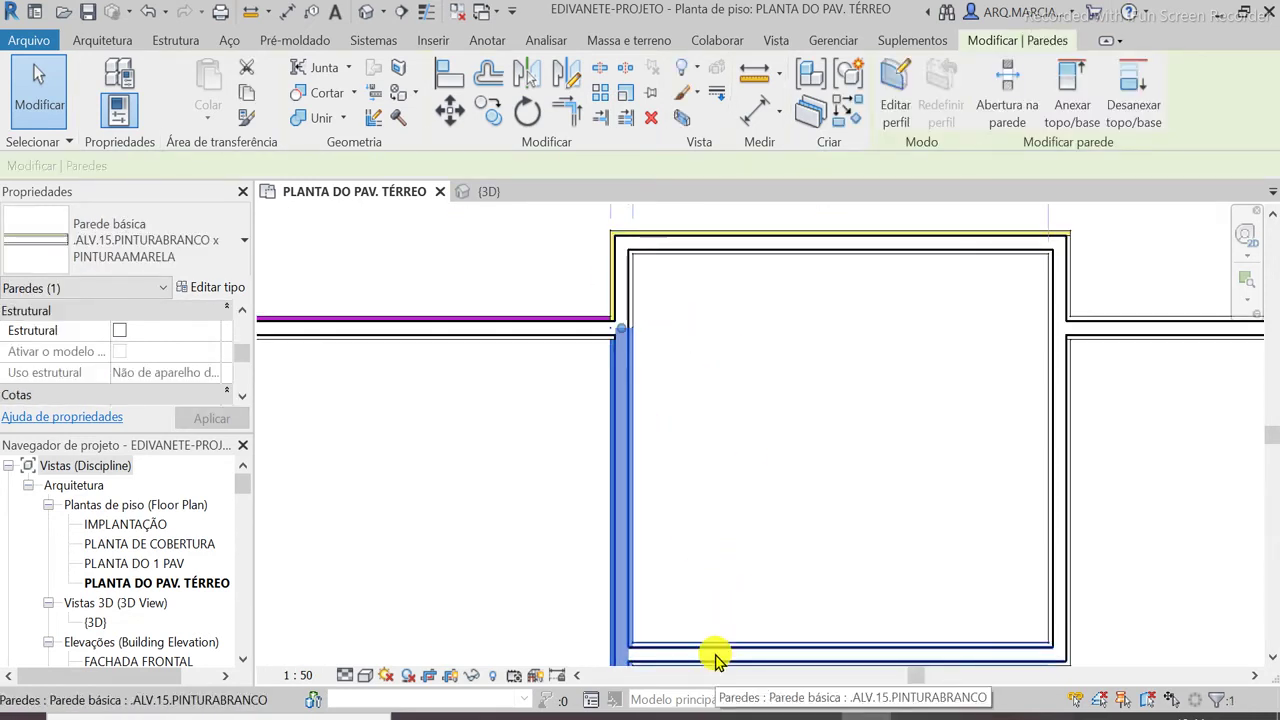
{"action": "left_click", "coordinate": [235, 258]}
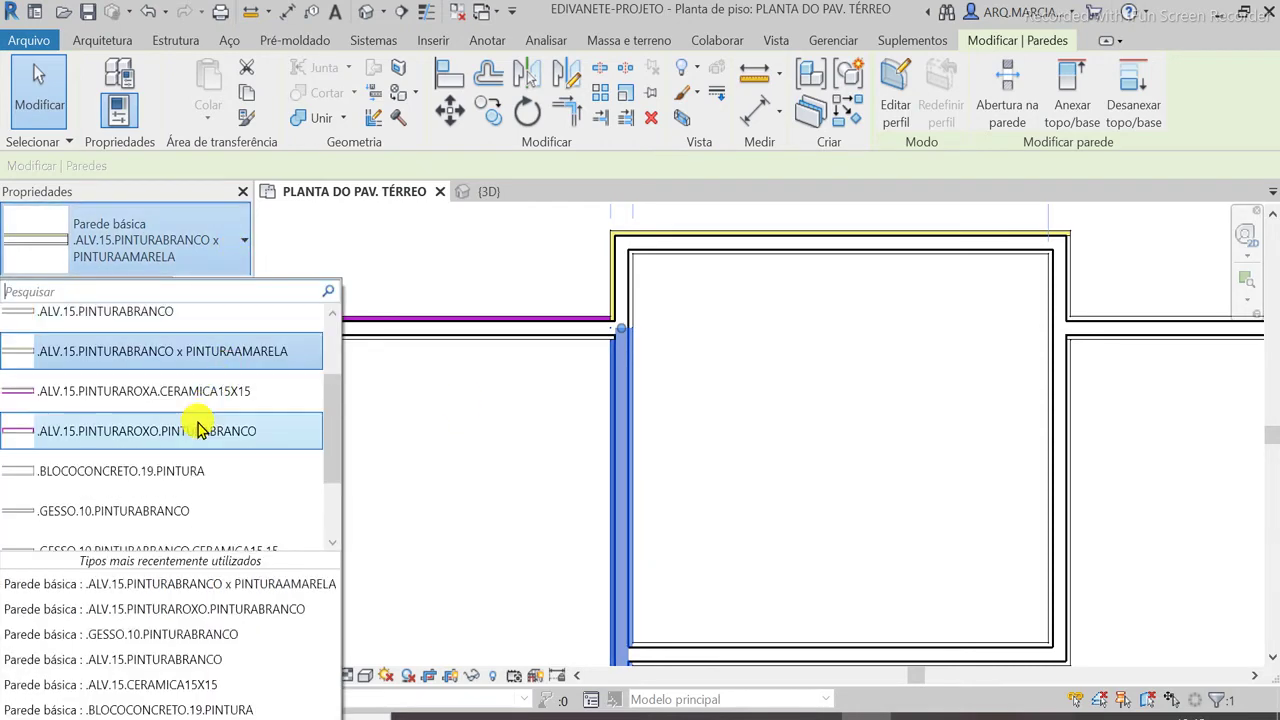
{"action": "scroll", "coordinate": [197, 425], "scroll_direction": "up", "scroll_amount": 1}
{"action": "left_click", "coordinate": [130, 369]}
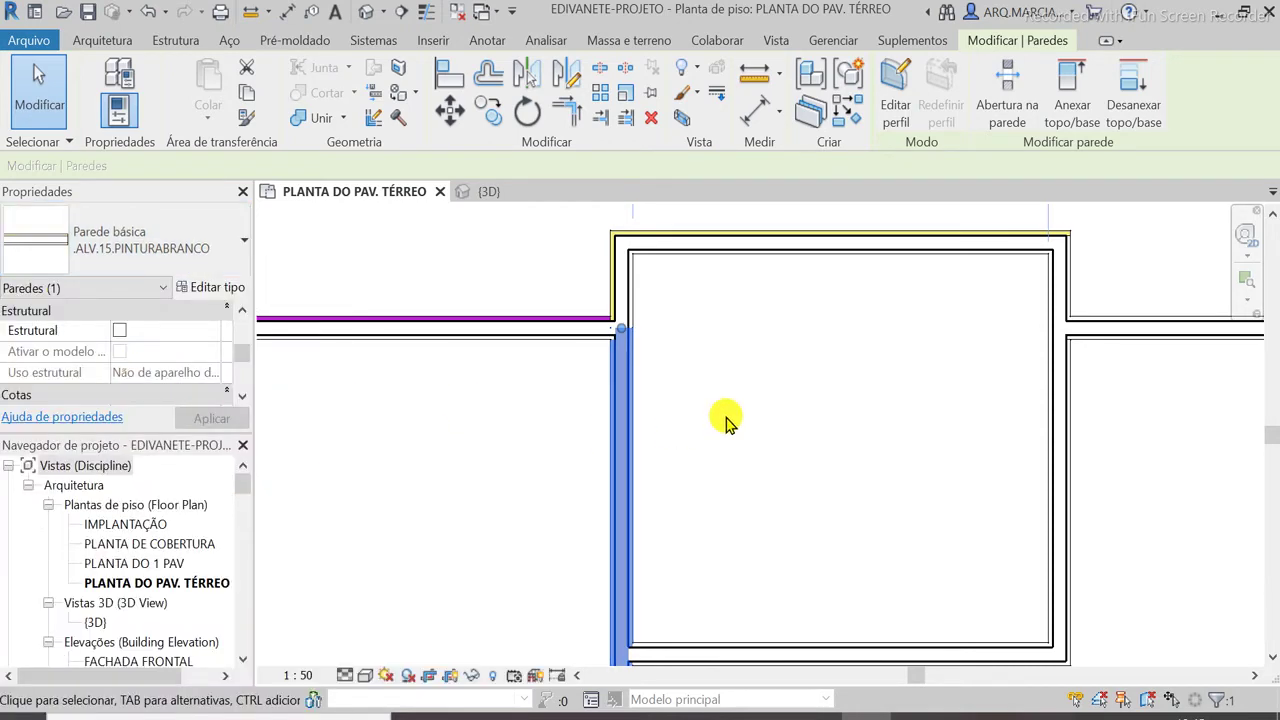
{"action": "left_click", "coordinate": [763, 329]}
{"action": "scroll", "coordinate": [760, 335], "scroll_direction": "down", "scroll_amount": 2}
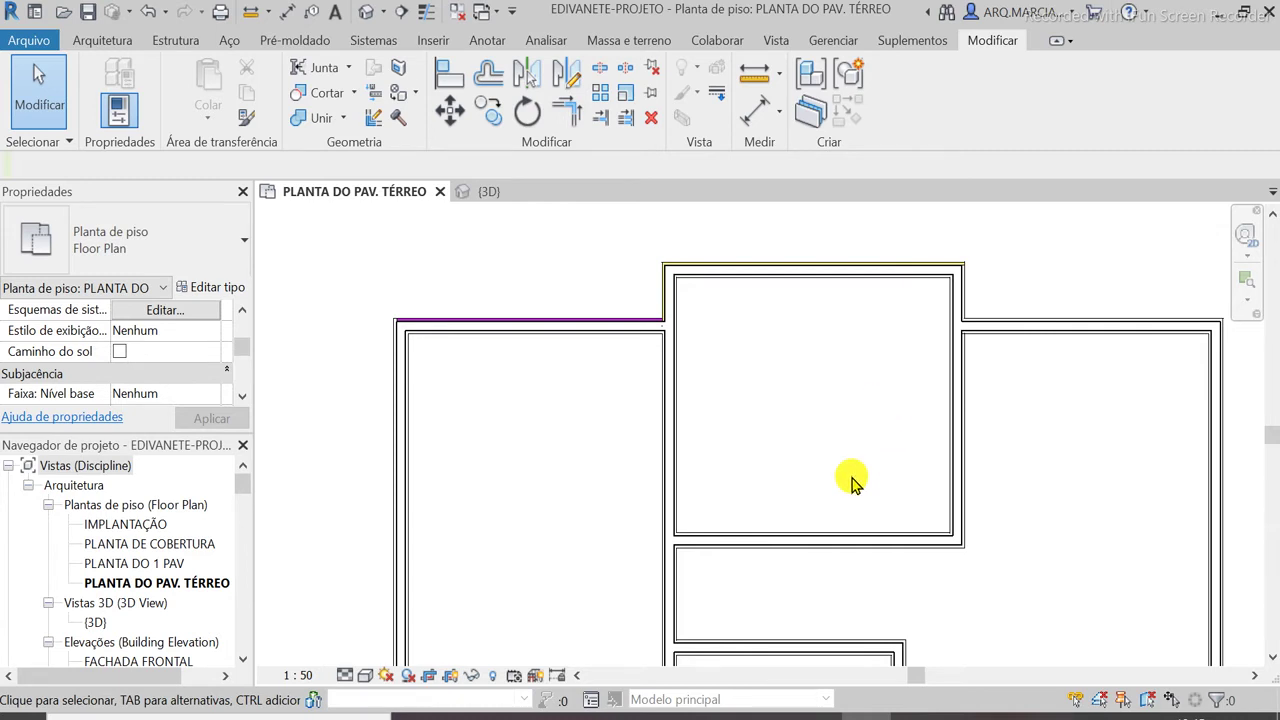
{"action": "scroll", "coordinate": [851, 480], "scroll_direction": "up", "scroll_amount": 2}
{"action": "scroll", "coordinate": [790, 500], "scroll_direction": "down", "scroll_amount": 1}
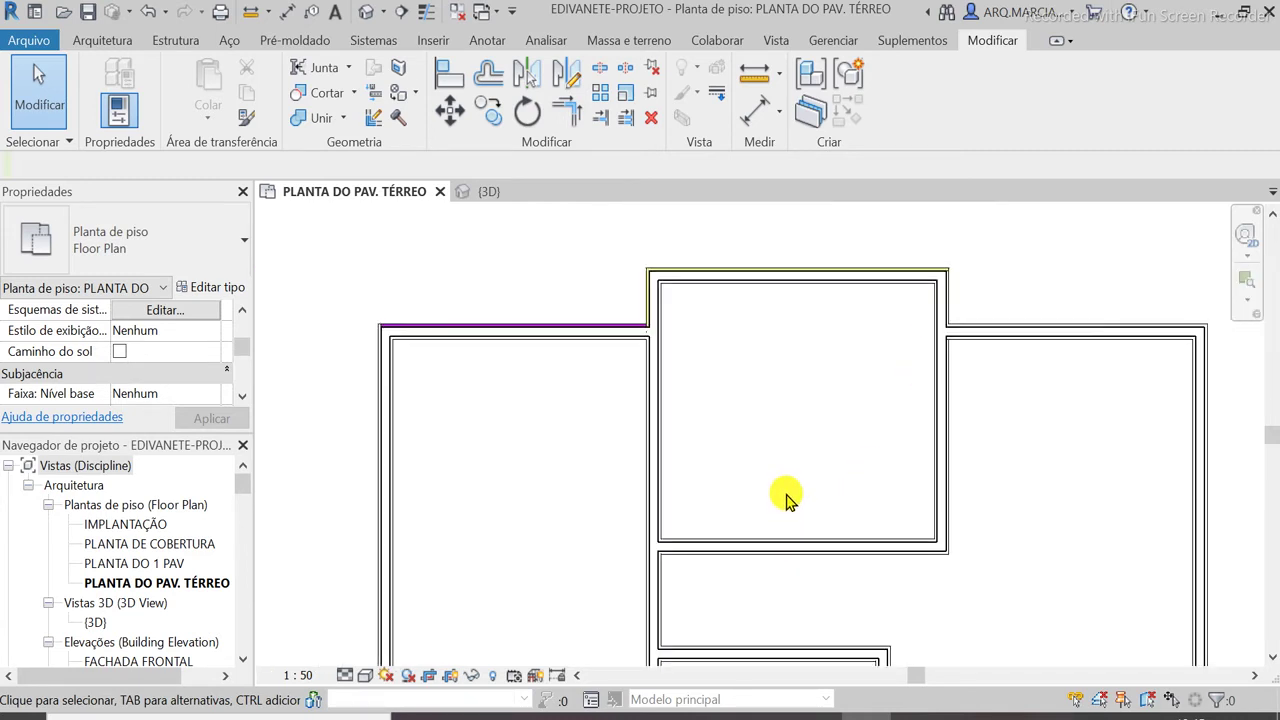
{"action": "scroll", "coordinate": [886, 331], "scroll_direction": "up", "scroll_amount": 2}
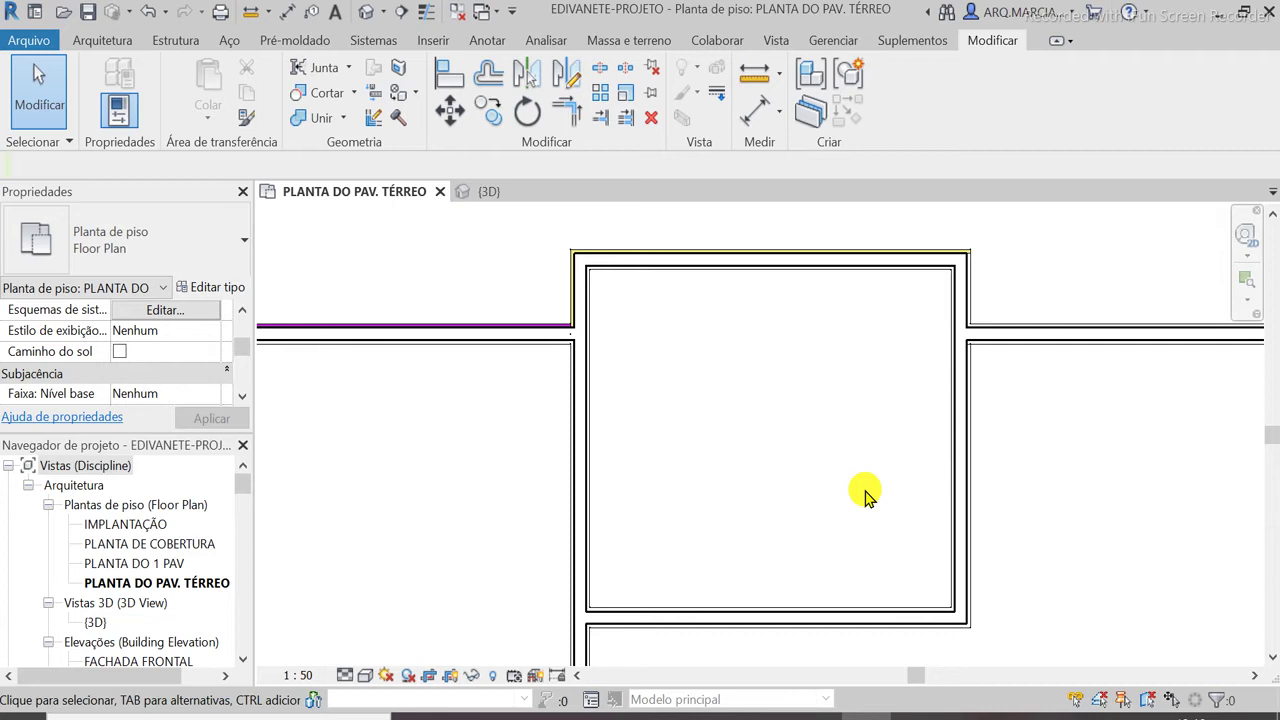
{"action": "scroll", "coordinate": [1131, 371], "scroll_direction": "down", "scroll_amount": 2}
{"action": "scroll", "coordinate": [140, 330], "scroll_direction": "up", "scroll_amount": 2}
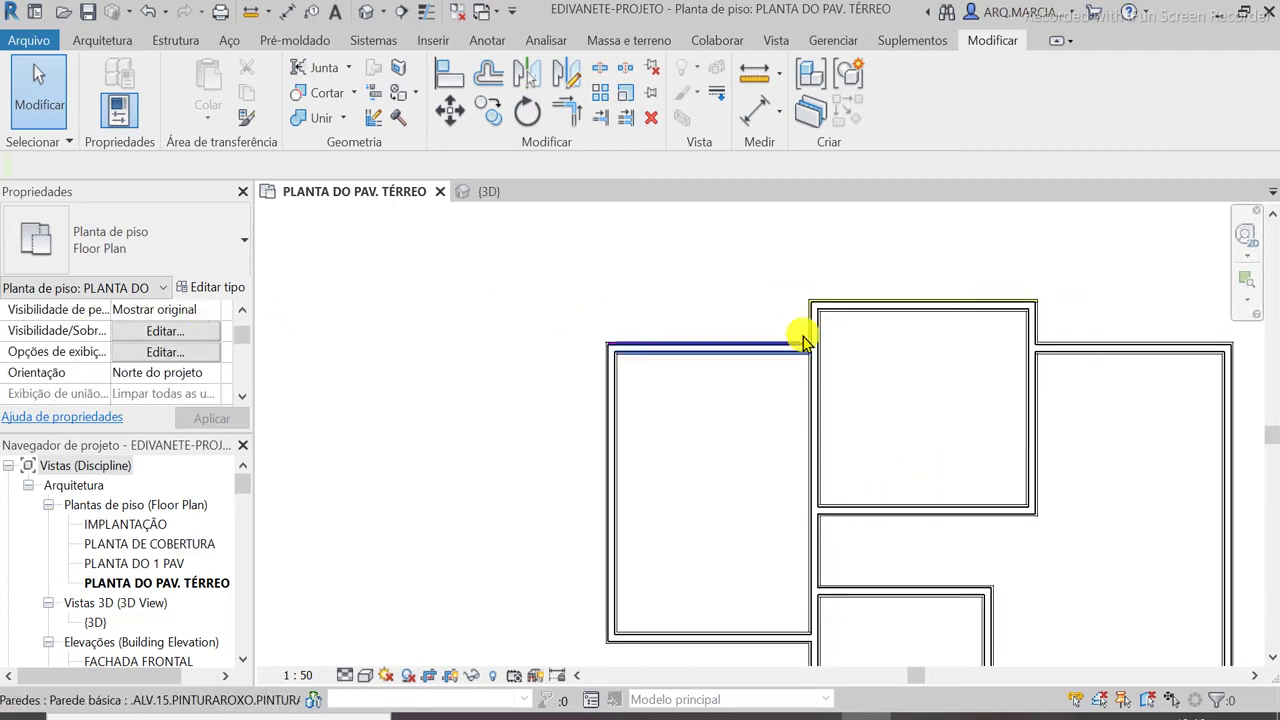
Change the upper horizontal purple-painted wall of the left room to type .ALV.15.PINTURABRANCO x PINTURAAMARELA
{"action": "scroll", "coordinate": [805, 340], "scroll_direction": "up", "scroll_amount": 2}
{"action": "left_click", "coordinate": [640, 357]}
{"action": "scroll", "coordinate": [666, 329], "scroll_direction": "up", "scroll_amount": 2}
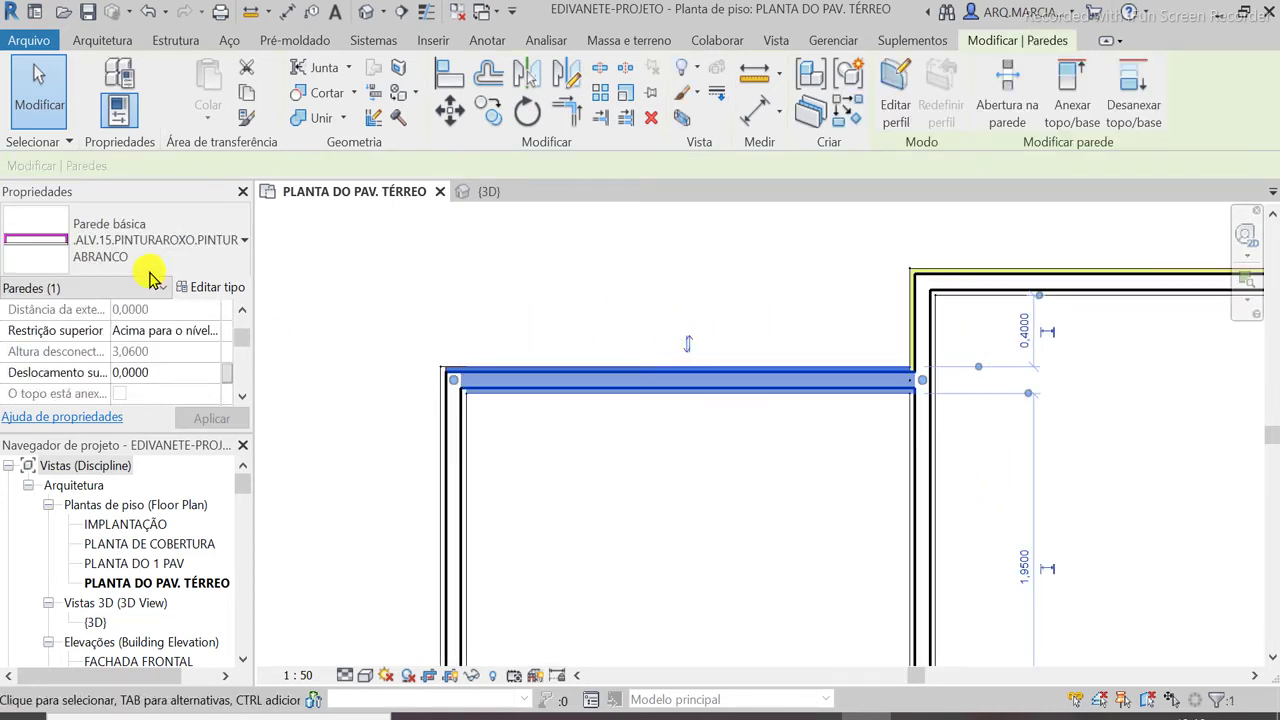
{"action": "left_click", "coordinate": [190, 240]}
{"action": "scroll", "coordinate": [222, 383], "scroll_direction": "up", "scroll_amount": 1}
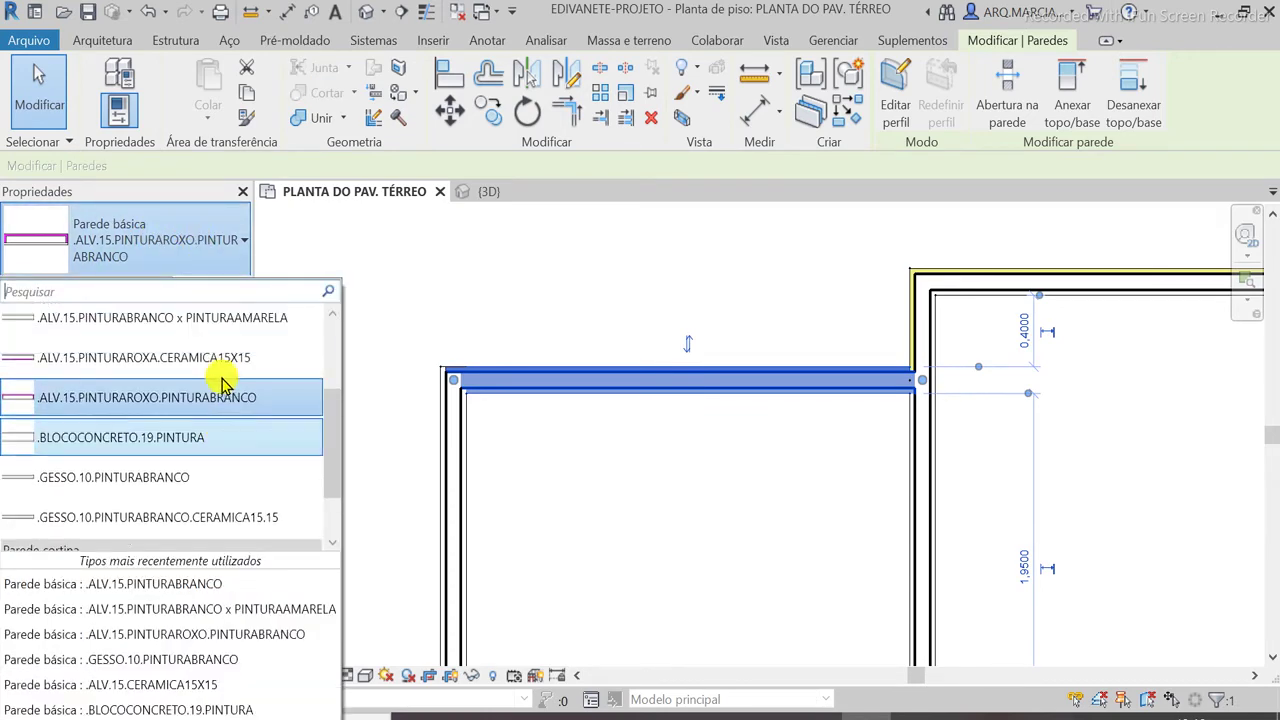
{"action": "left_click", "coordinate": [271, 318]}
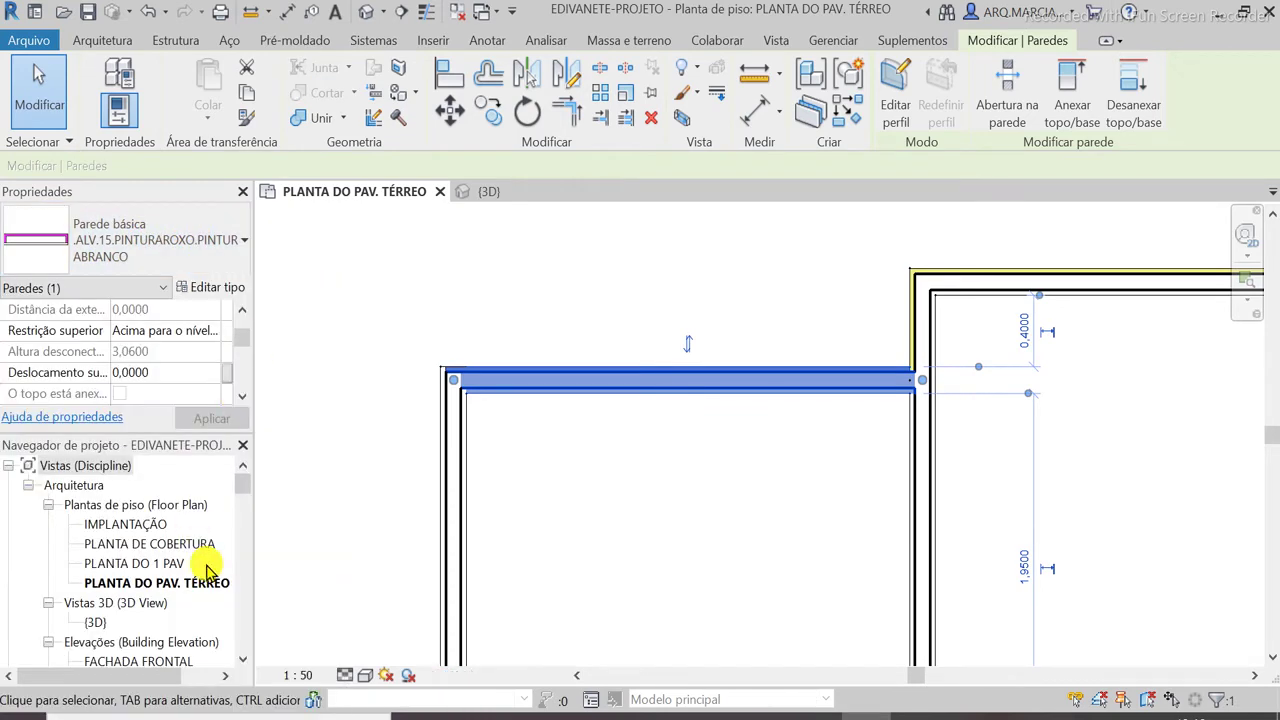
{"action": "left_click", "coordinate": [676, 530]}
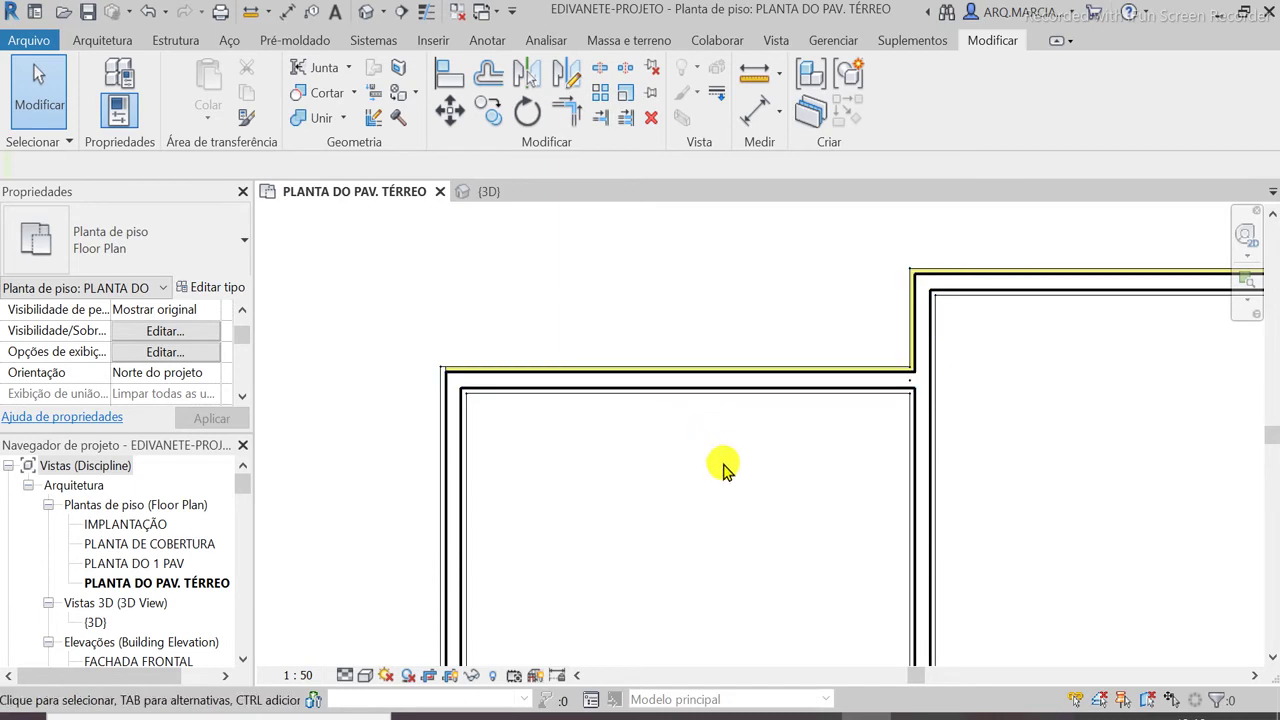
{"action": "scroll", "coordinate": [738, 497], "scroll_direction": "up", "scroll_amount": 1}
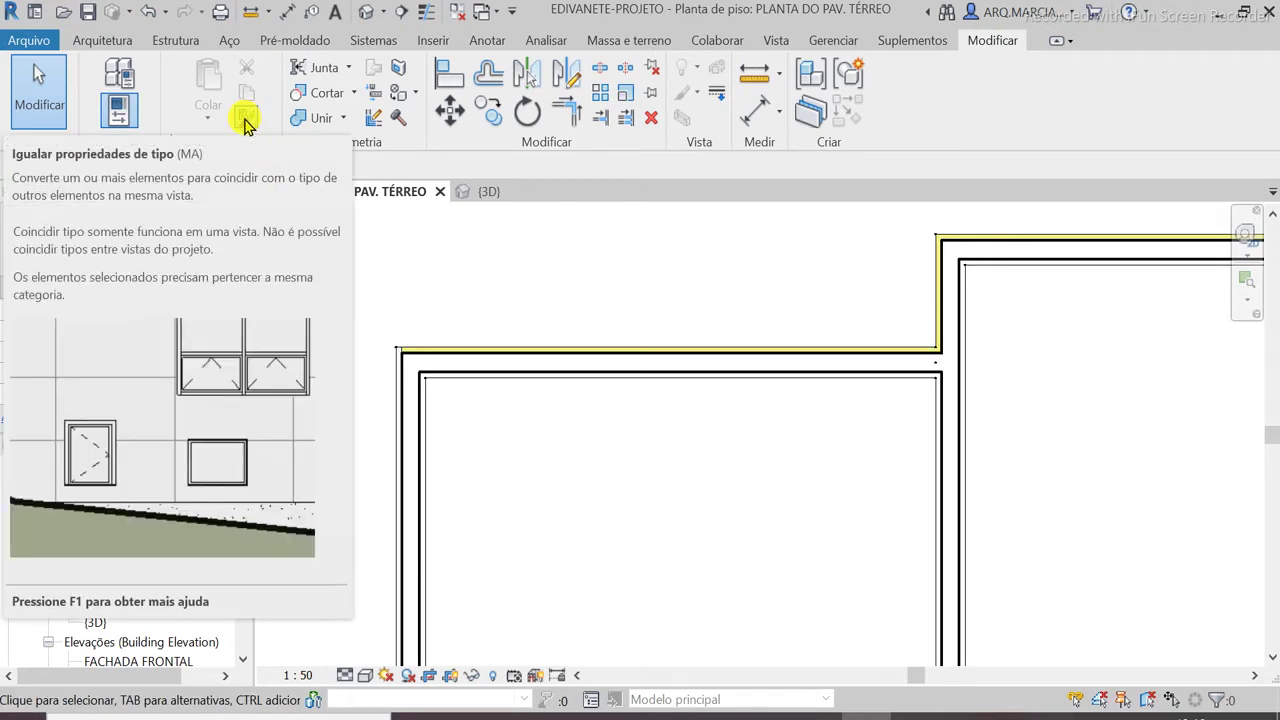
{"action": "left_click", "coordinate": [889, 40]}
{"action": "left_click", "coordinate": [103, 42]}
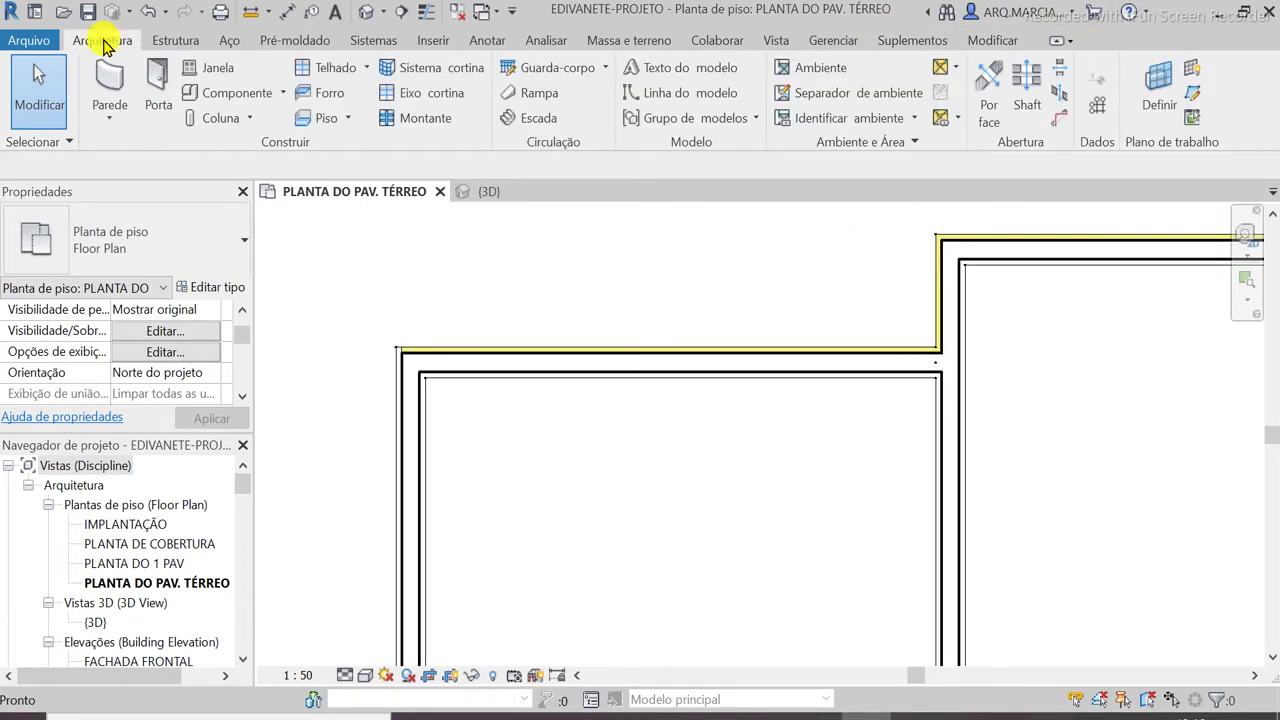
{"action": "left_click", "coordinate": [992, 40]}
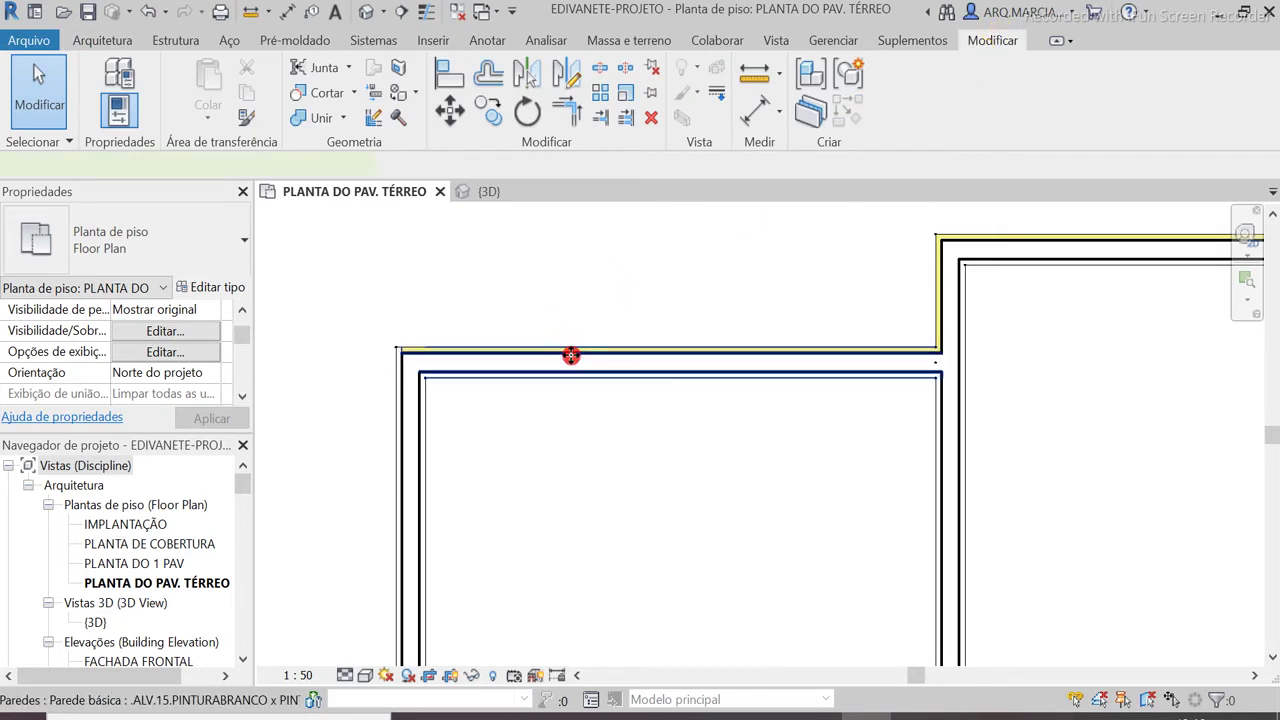
{"action": "left_click", "coordinate": [570, 355]}
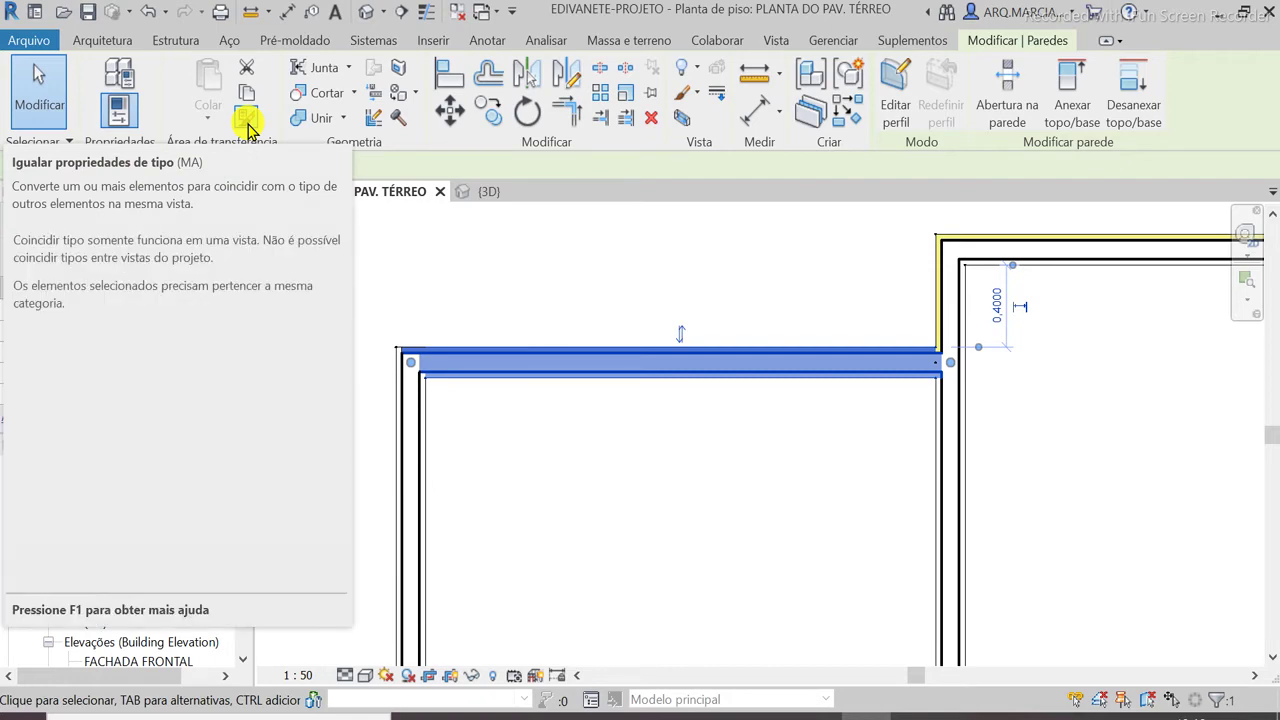
{"action": "left_click", "coordinate": [589, 238]}
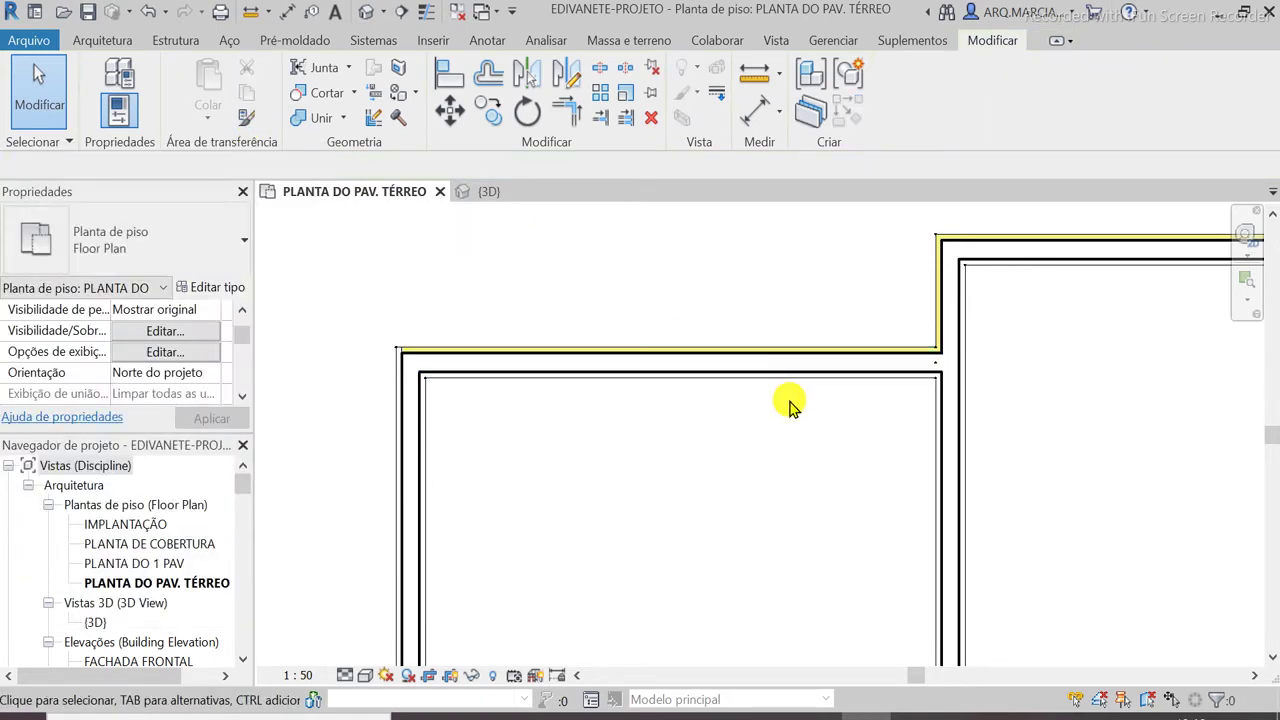
Match the left room's outer vertical wall to the type of its upper yellow-painted wall with Match Type Properties
{"action": "key", "text": "m"}
{"action": "key", "text": "a"}
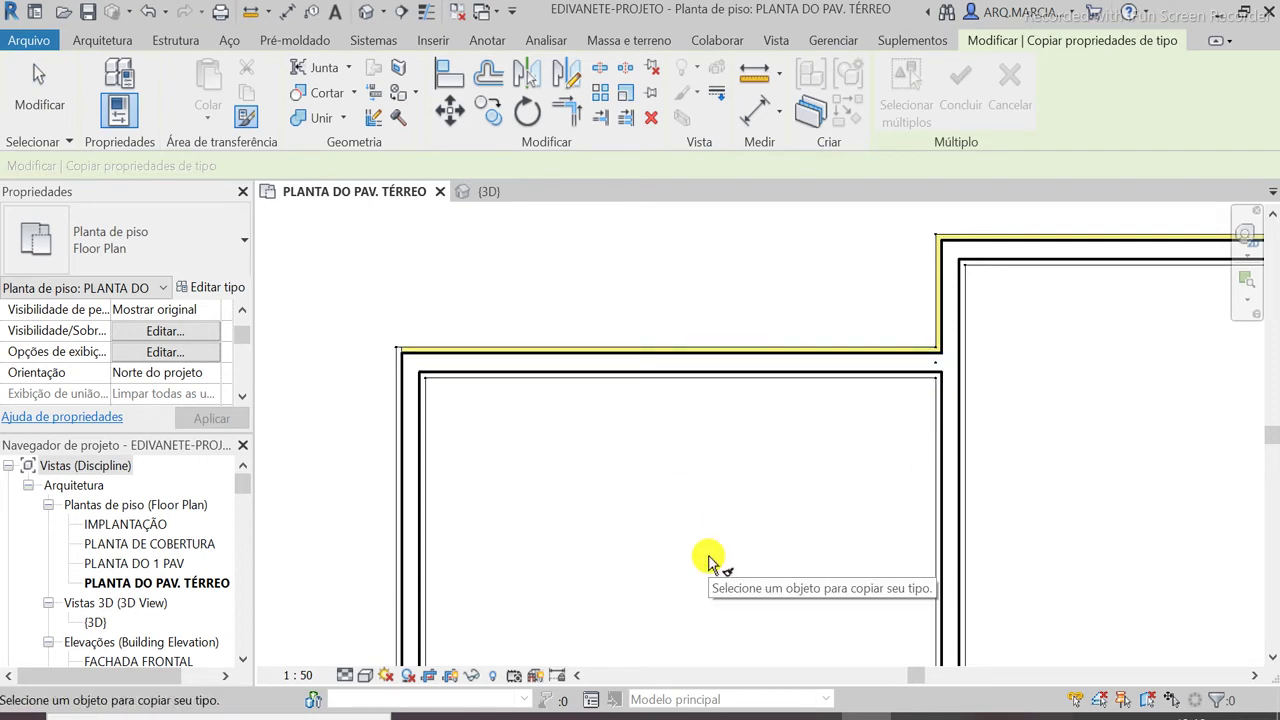
{"action": "left_click", "coordinate": [707, 385]}
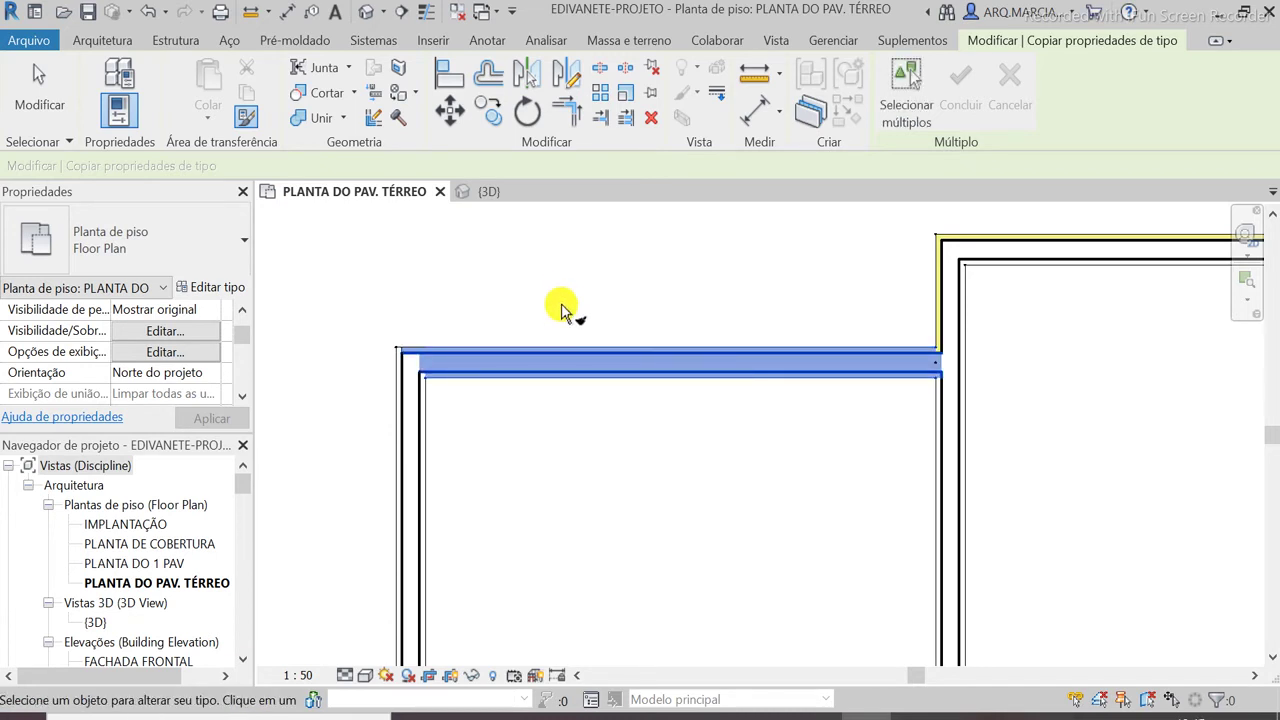
{"action": "scroll", "coordinate": [565, 300], "scroll_direction": "down", "scroll_amount": 4}
{"action": "scroll", "coordinate": [620, 540], "scroll_direction": "up", "scroll_amount": 2}
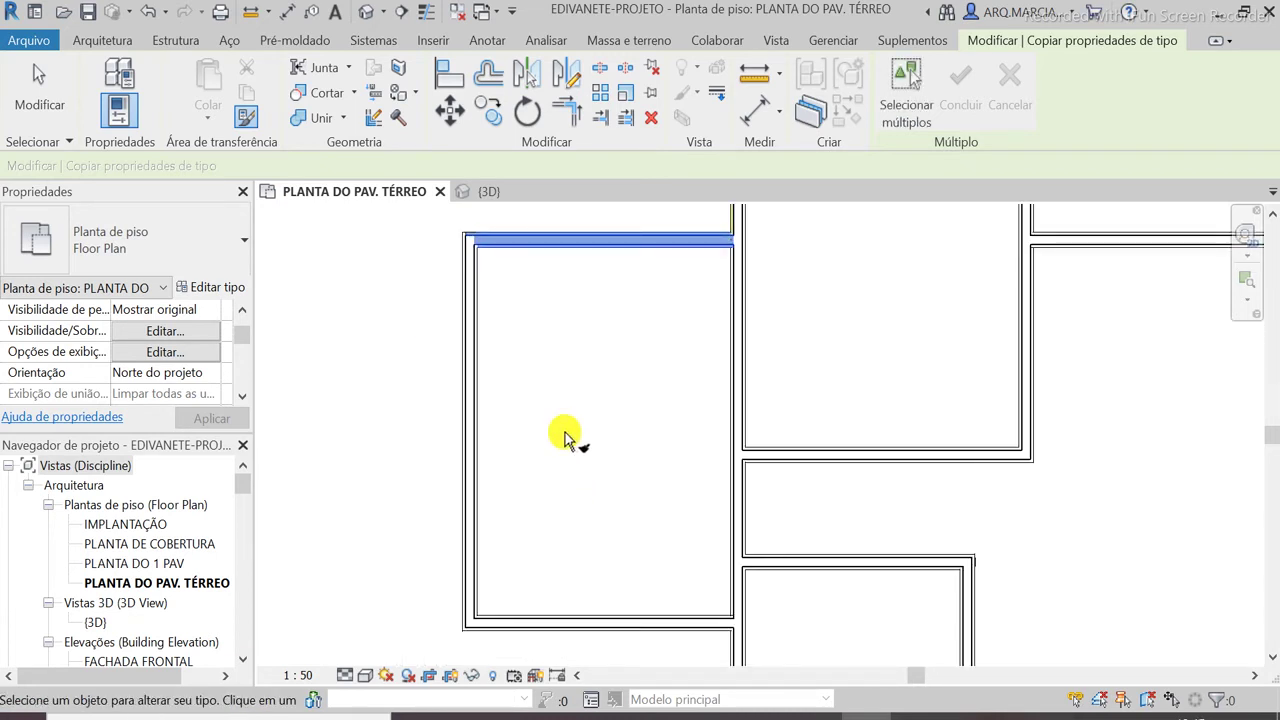
{"action": "left_click", "coordinate": [478, 410]}
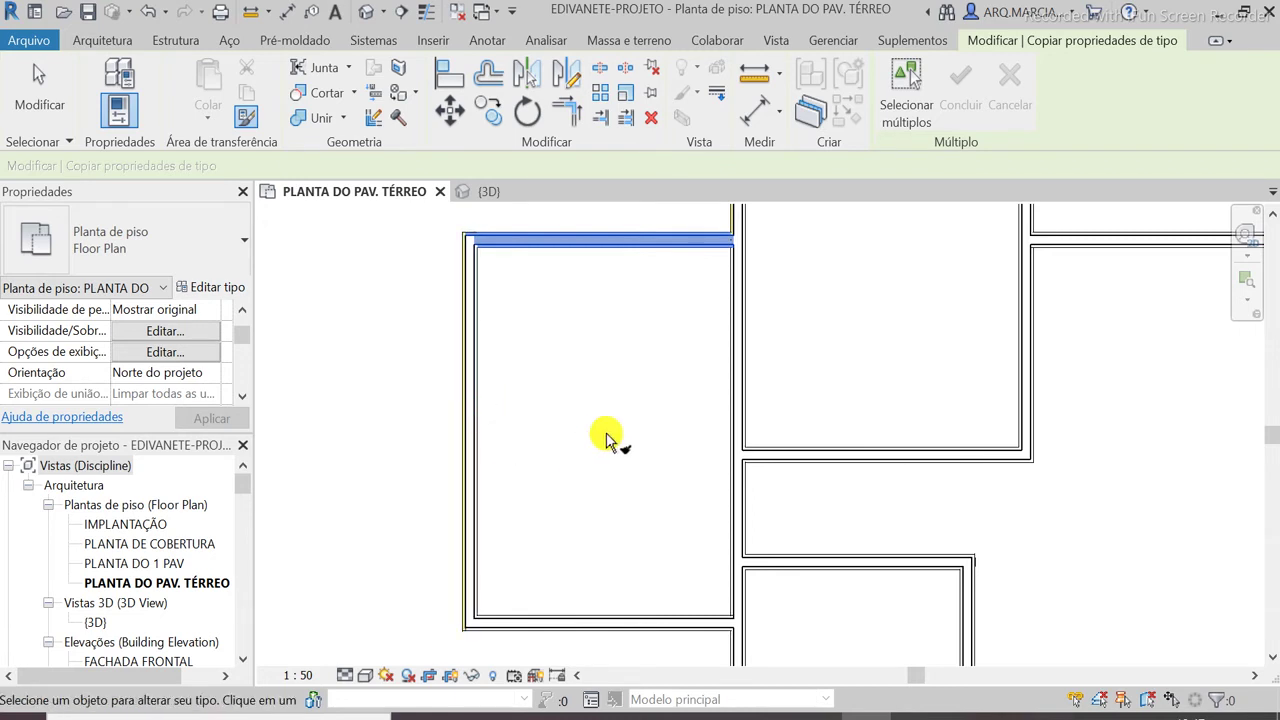
Match the white-and-yellow-painted exterior wall type onto the rear exterior wall at the plan's right side, and end the matching command
{"action": "scroll", "coordinate": [471, 345], "scroll_direction": "up", "scroll_amount": 5}
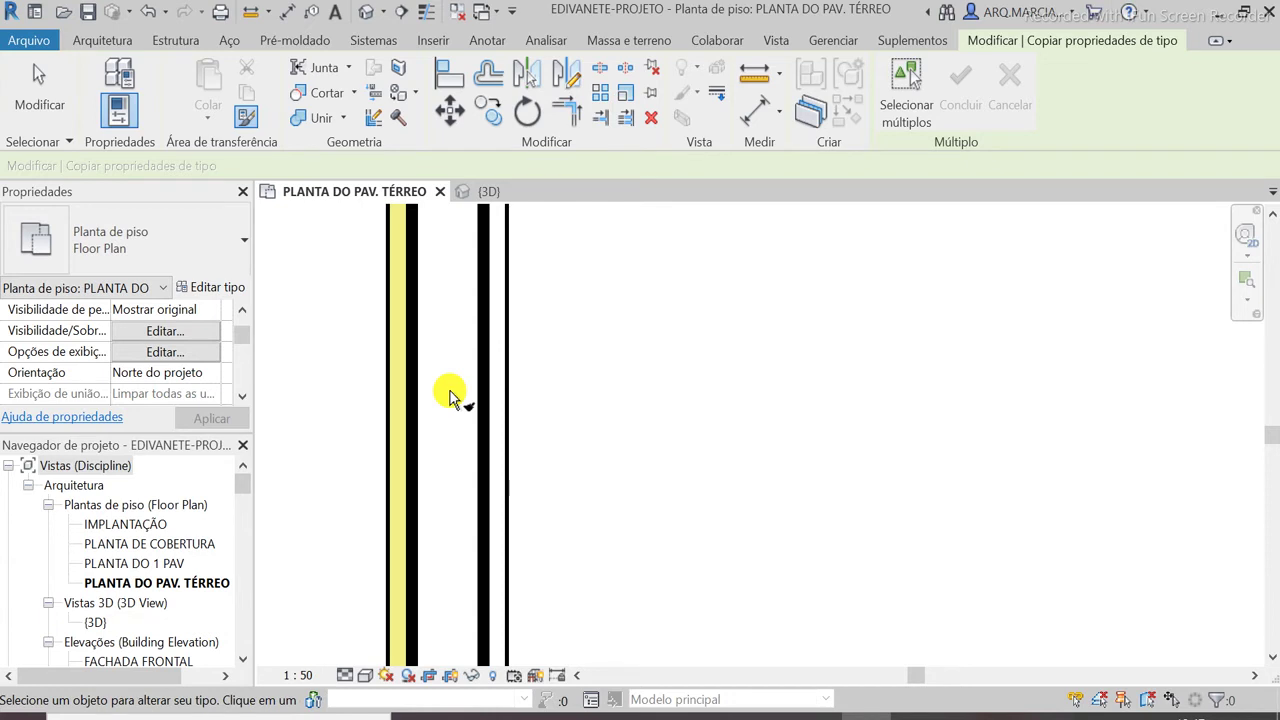
{"action": "scroll", "coordinate": [412, 294], "scroll_direction": "down", "scroll_amount": 5}
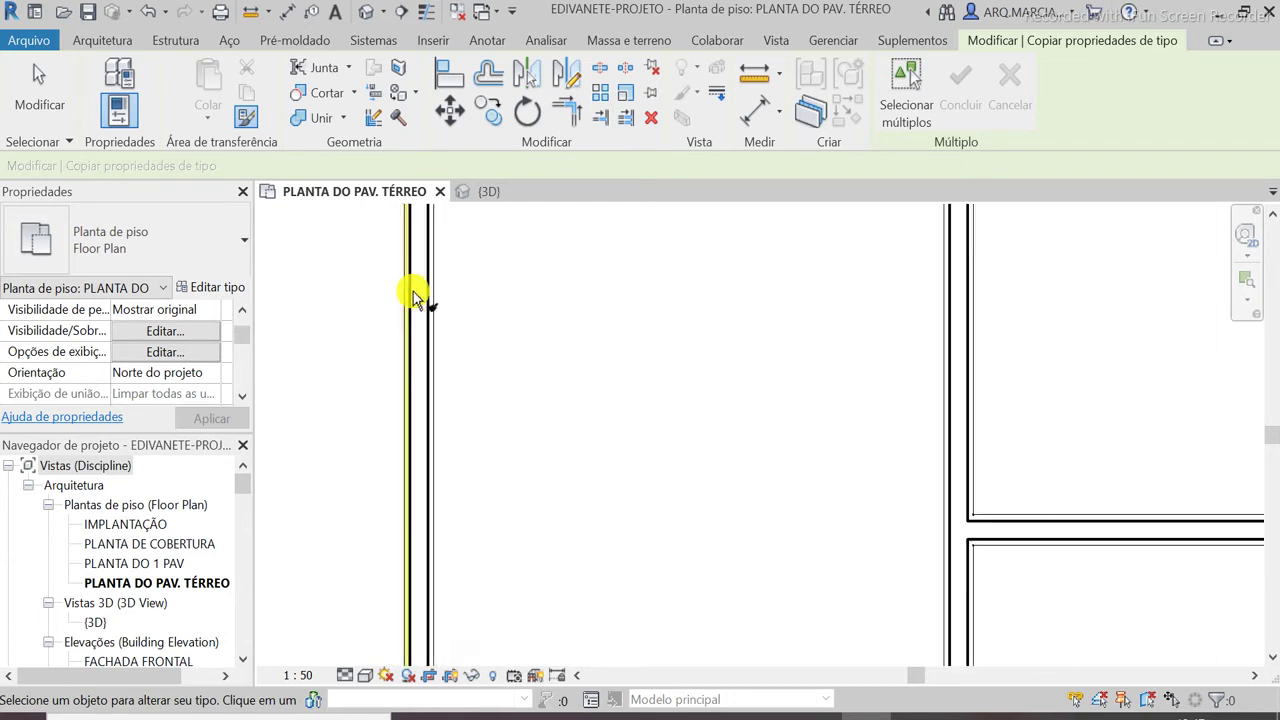
{"action": "scroll", "coordinate": [471, 380], "scroll_direction": "down", "scroll_amount": 3}
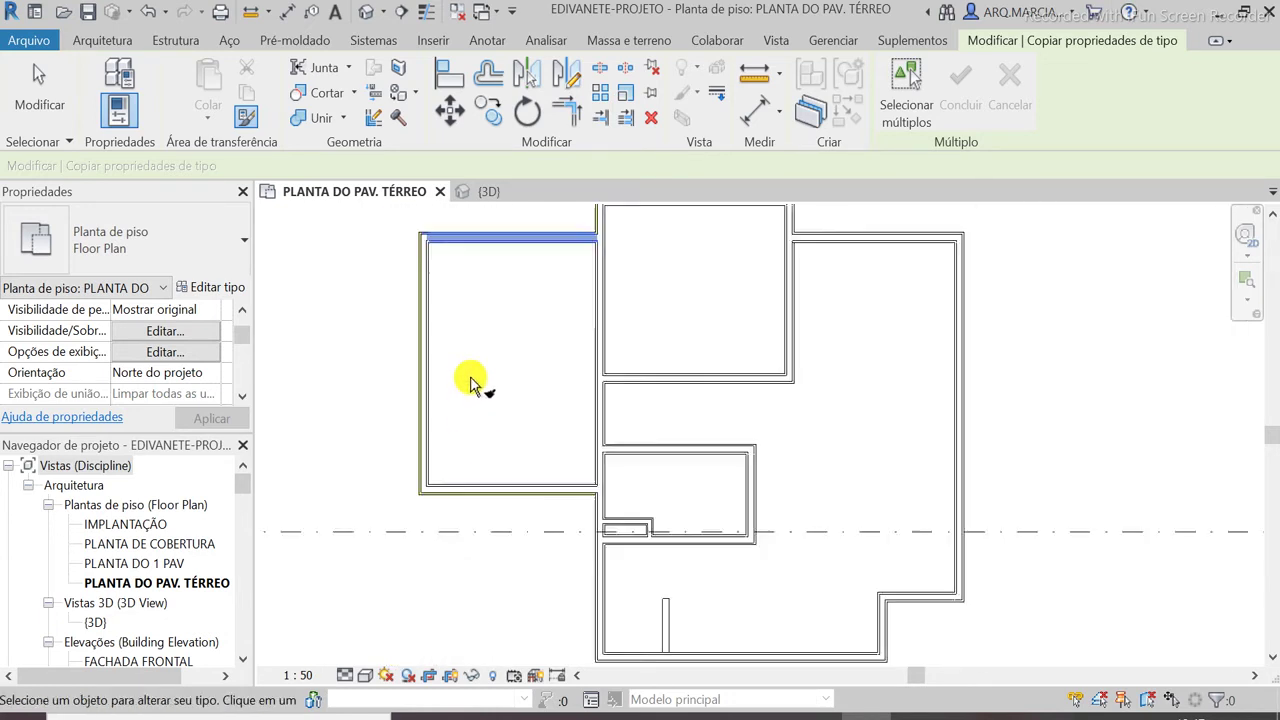
{"action": "scroll", "coordinate": [583, 594], "scroll_direction": "up", "scroll_amount": 3}
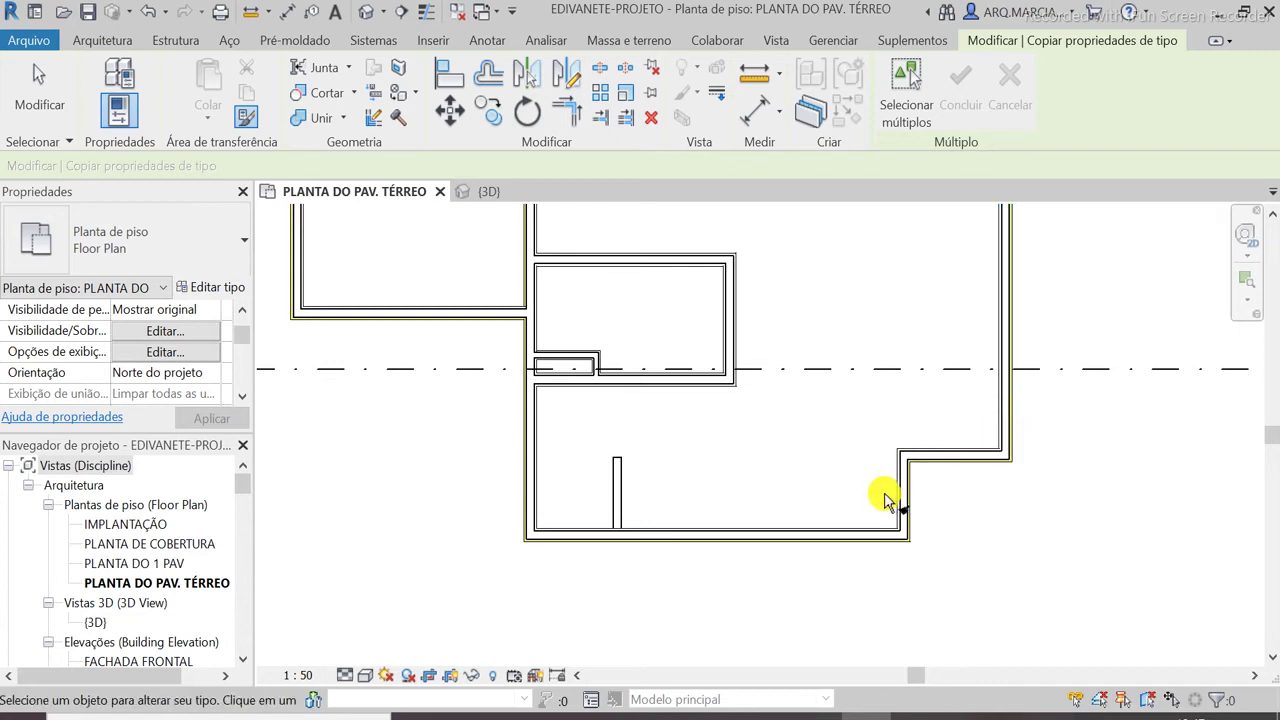
{"action": "scroll", "coordinate": [863, 530], "scroll_direction": "down", "scroll_amount": 5}
{"action": "scroll", "coordinate": [907, 248], "scroll_direction": "up", "scroll_amount": 3}
{"action": "scroll", "coordinate": [810, 330], "scroll_direction": "down", "scroll_amount": 2}
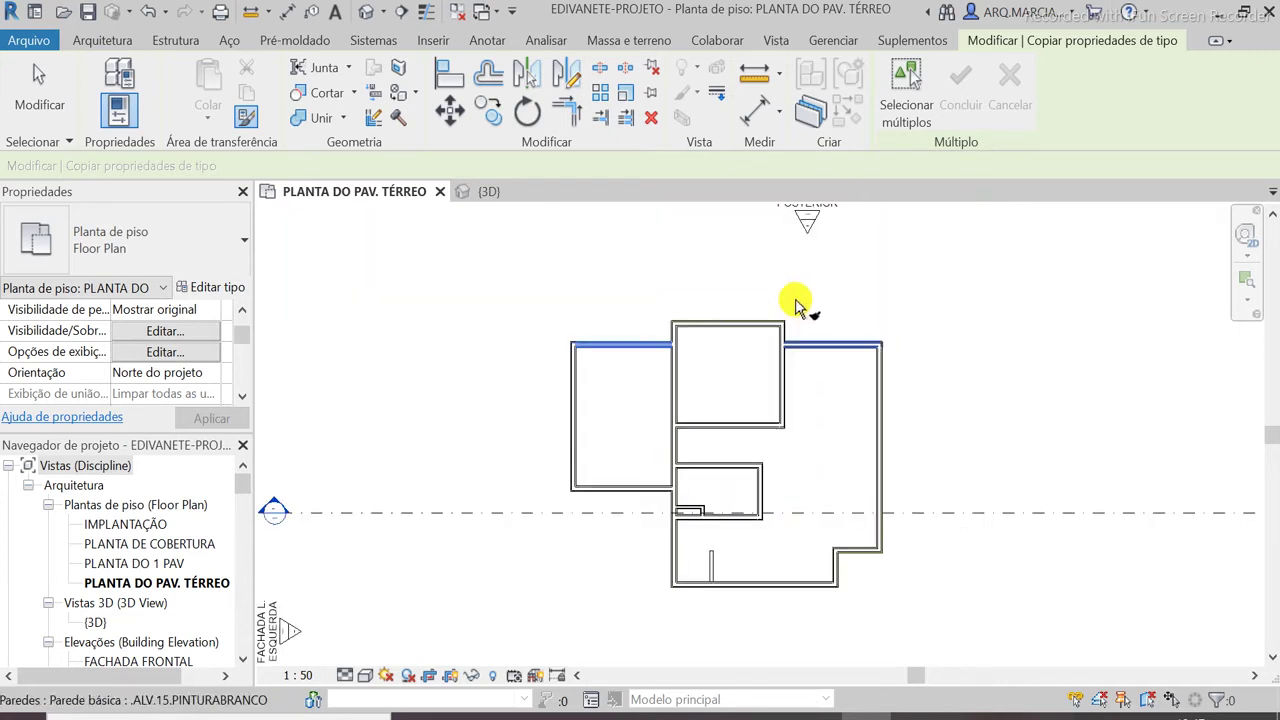
{"action": "scroll", "coordinate": [805, 370], "scroll_direction": "up", "scroll_amount": 5}
{"action": "left_click", "coordinate": [812, 442]}
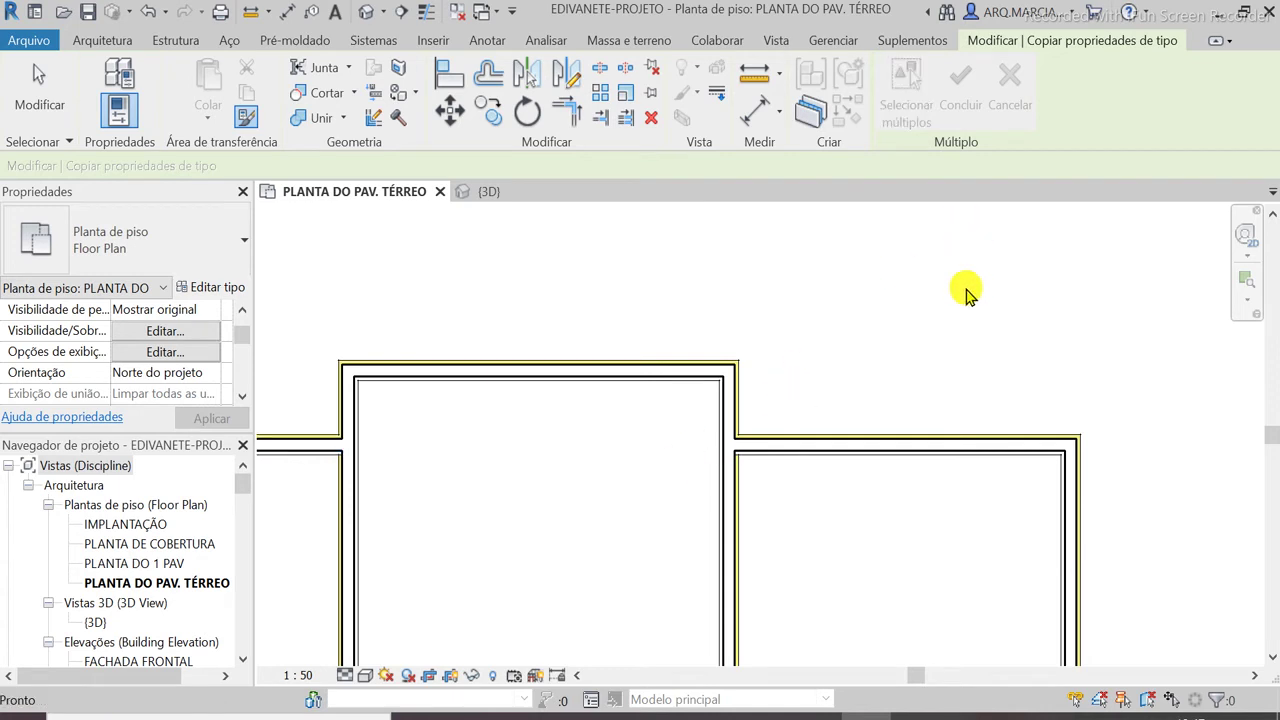
{"action": "key", "text": "Escape"}
Split the long vertical wall beside the left room at its junction with that room's front wall
{"action": "scroll", "coordinate": [913, 224], "scroll_direction": "down", "scroll_amount": 2}
{"action": "scroll", "coordinate": [745, 368], "scroll_direction": "up", "scroll_amount": 3}
{"action": "scroll", "coordinate": [575, 315], "scroll_direction": "down", "scroll_amount": 2}
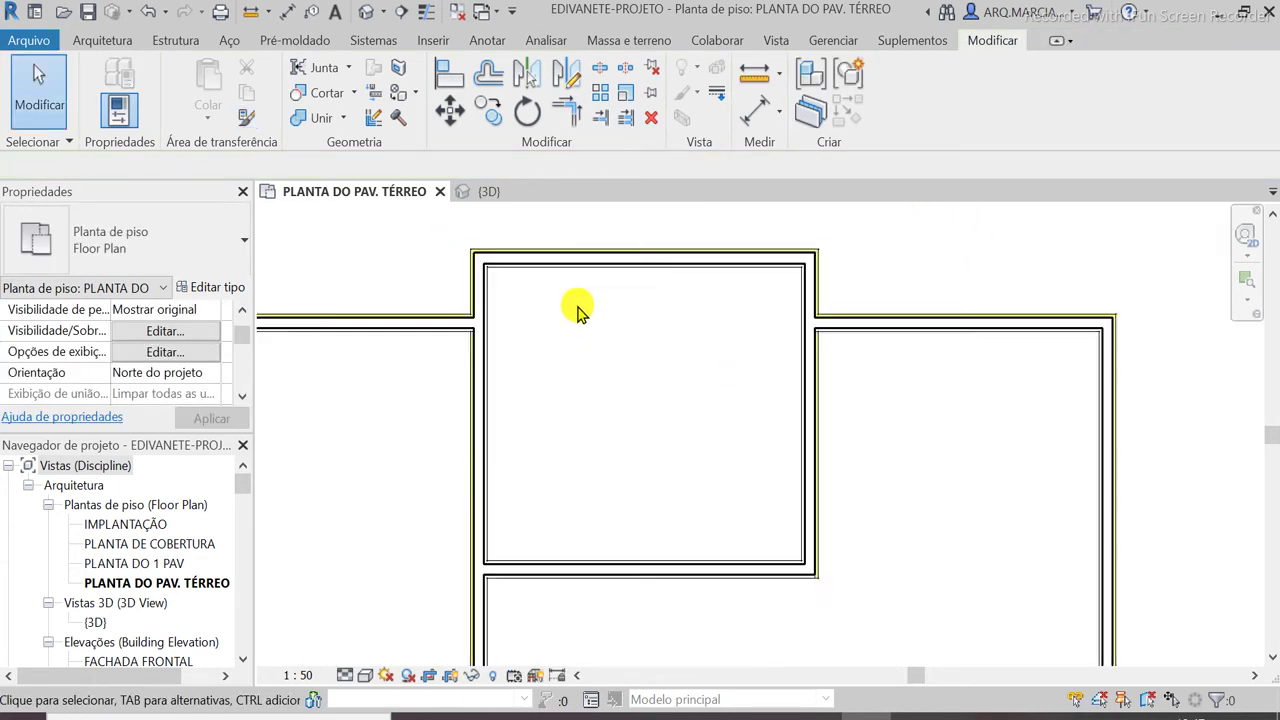
{"action": "scroll", "coordinate": [505, 400], "scroll_direction": "up", "scroll_amount": 2}
{"action": "scroll", "coordinate": [563, 346], "scroll_direction": "down", "scroll_amount": 3}
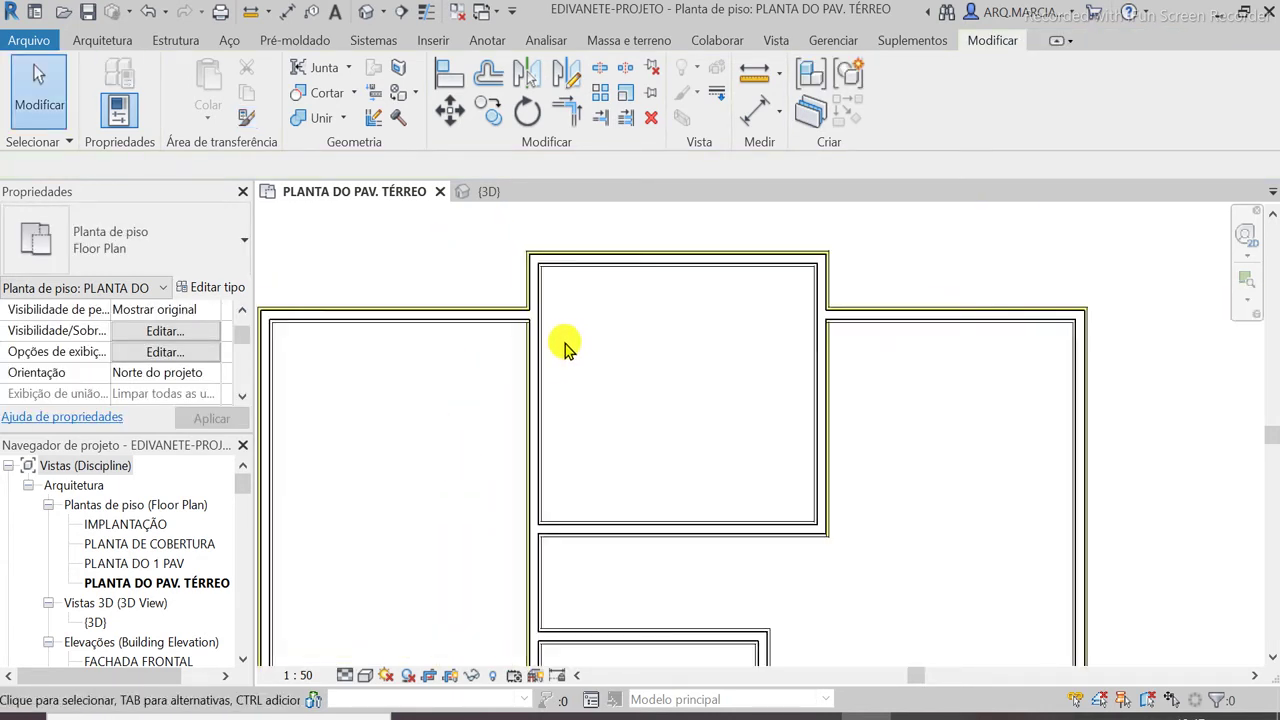
{"action": "scroll", "coordinate": [491, 471], "scroll_direction": "up", "scroll_amount": 6}
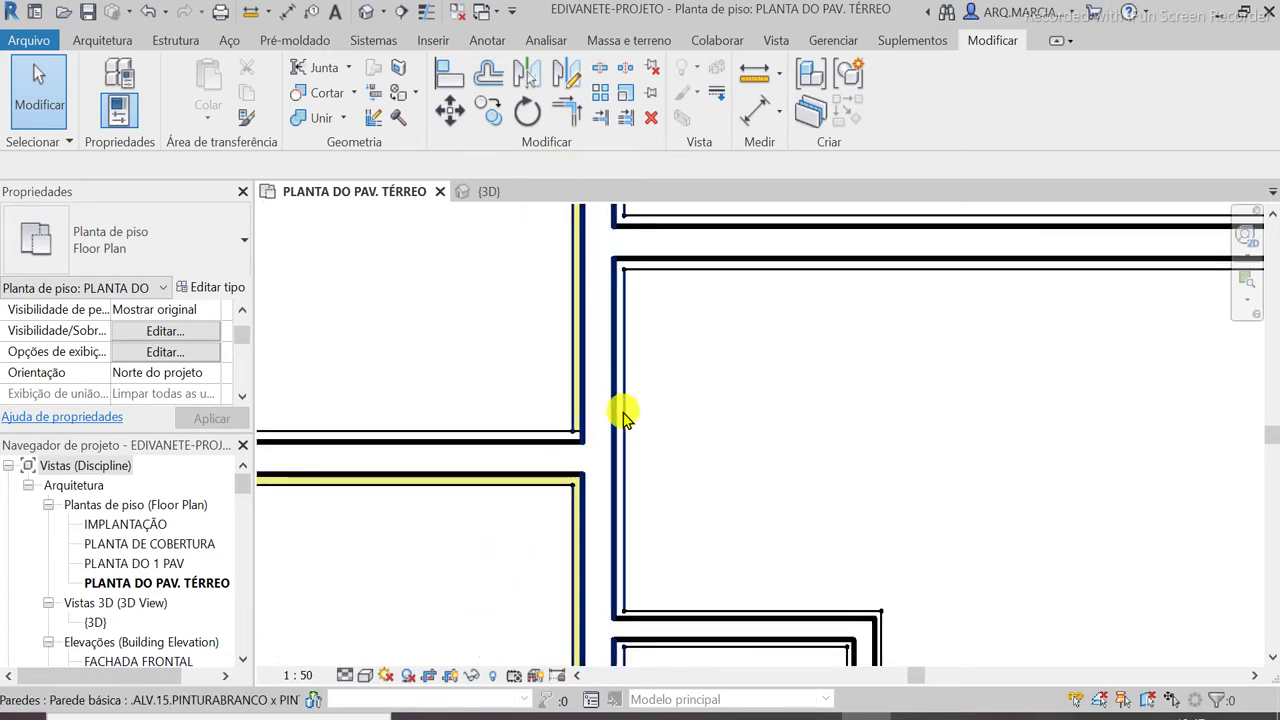
{"action": "left_click", "coordinate": [607, 405]}
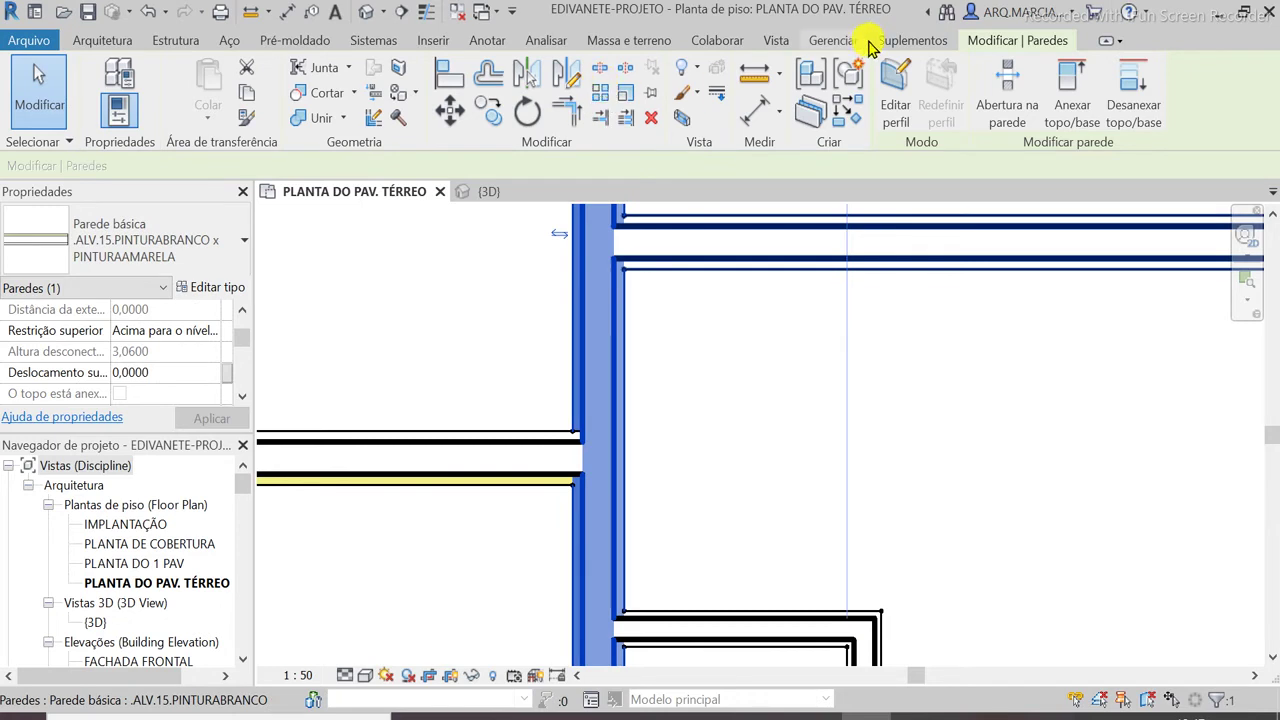
{"action": "key", "text": "Escape"}
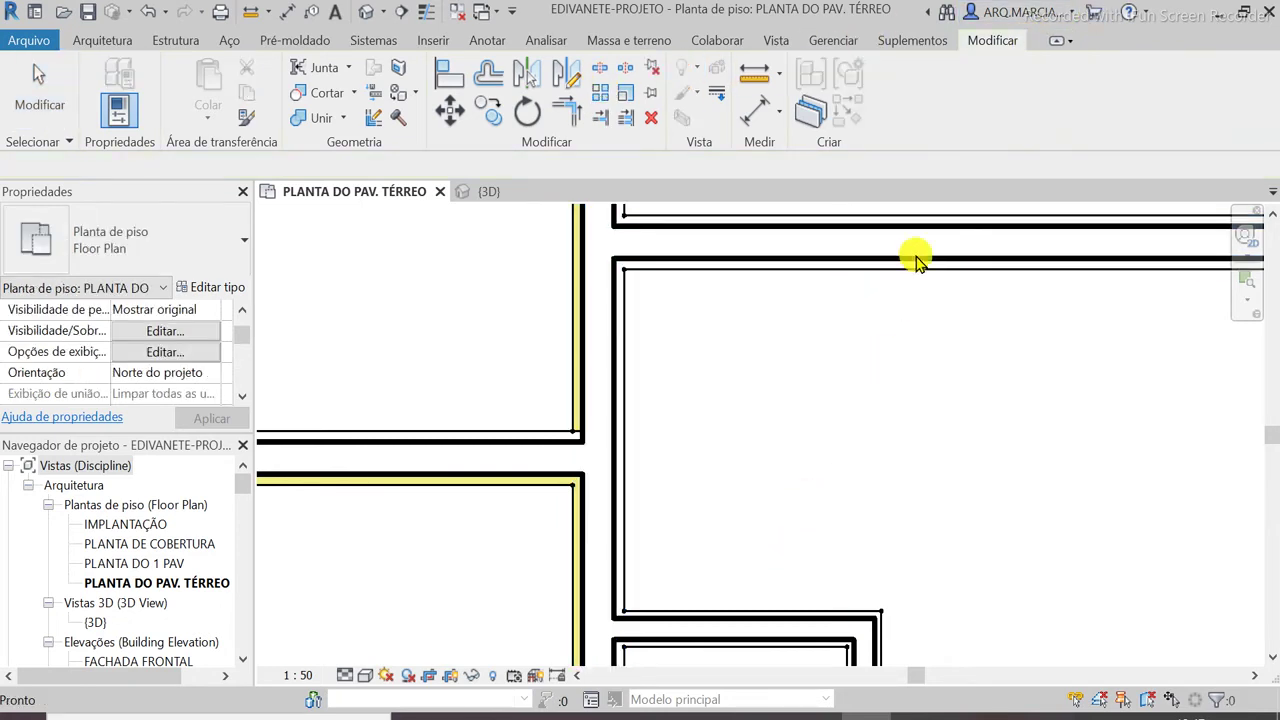
{"action": "left_click", "coordinate": [600, 70]}
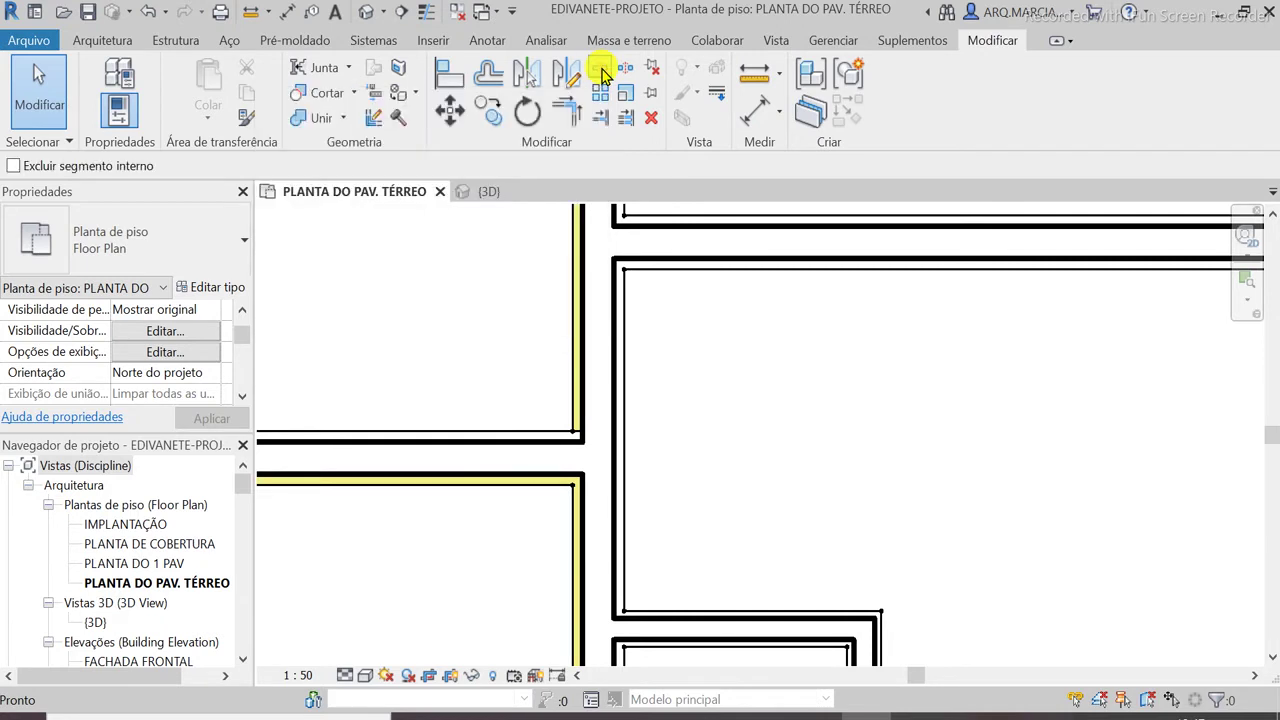
{"action": "scroll", "coordinate": [590, 455], "scroll_direction": "up", "scroll_amount": 2}
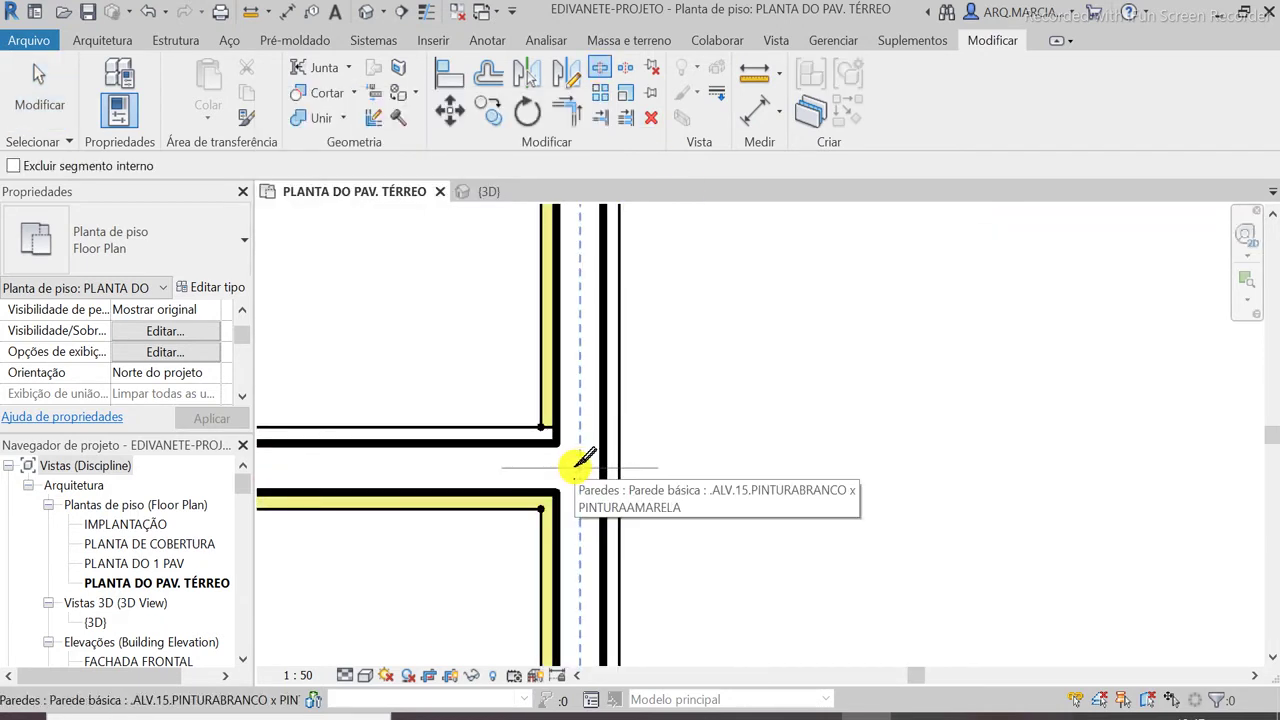
{"action": "left_click", "coordinate": [573, 466]}
Split the right wall of the rear central room where it meets the rear exterior wall
{"action": "scroll", "coordinate": [432, 628], "scroll_direction": "down", "scroll_amount": 2}
{"action": "scroll", "coordinate": [480, 540], "scroll_direction": "down", "scroll_amount": 4}
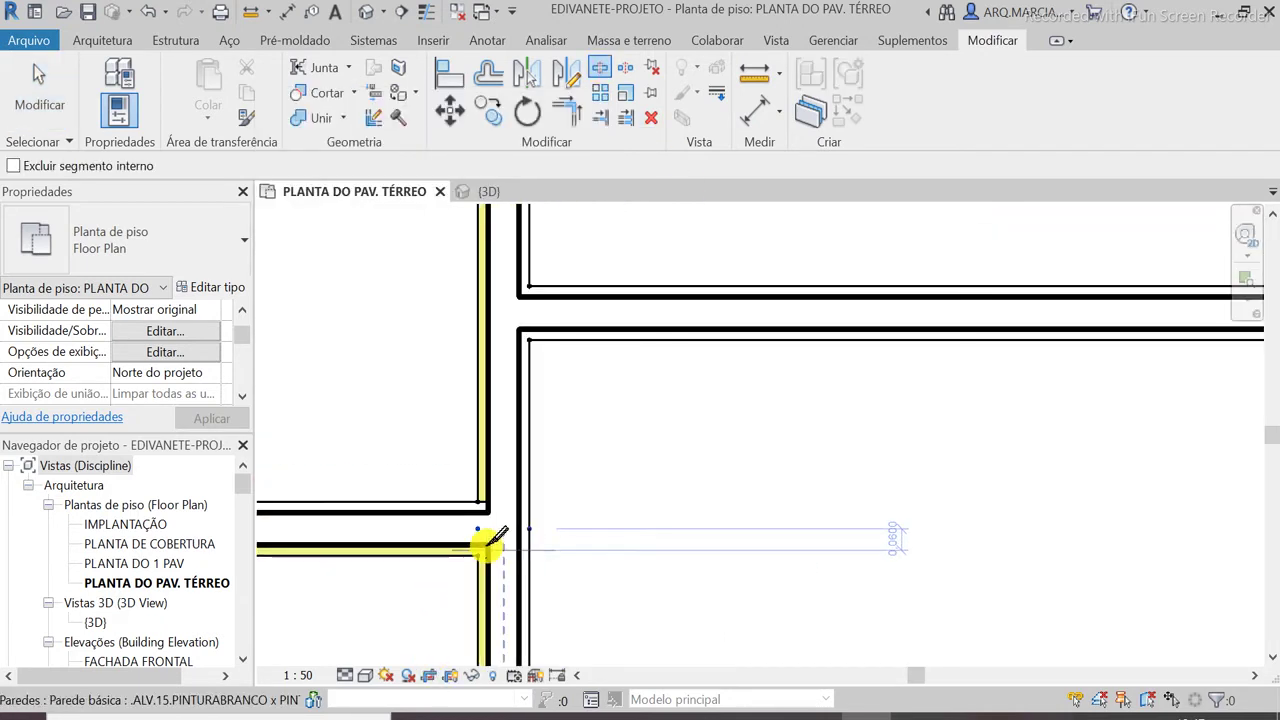
{"action": "scroll", "coordinate": [679, 478], "scroll_direction": "down", "scroll_amount": 1}
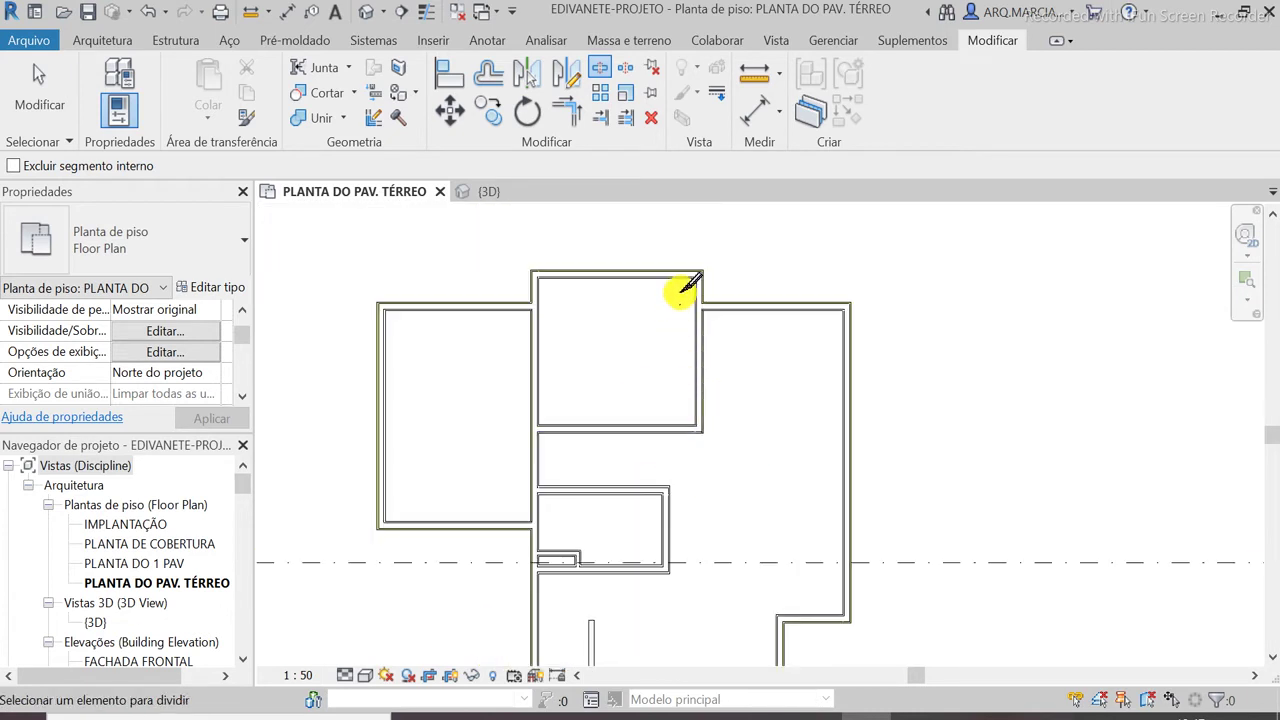
{"action": "scroll", "coordinate": [714, 294], "scroll_direction": "up", "scroll_amount": 5}
{"action": "scroll", "coordinate": [714, 305], "scroll_direction": "up", "scroll_amount": 1}
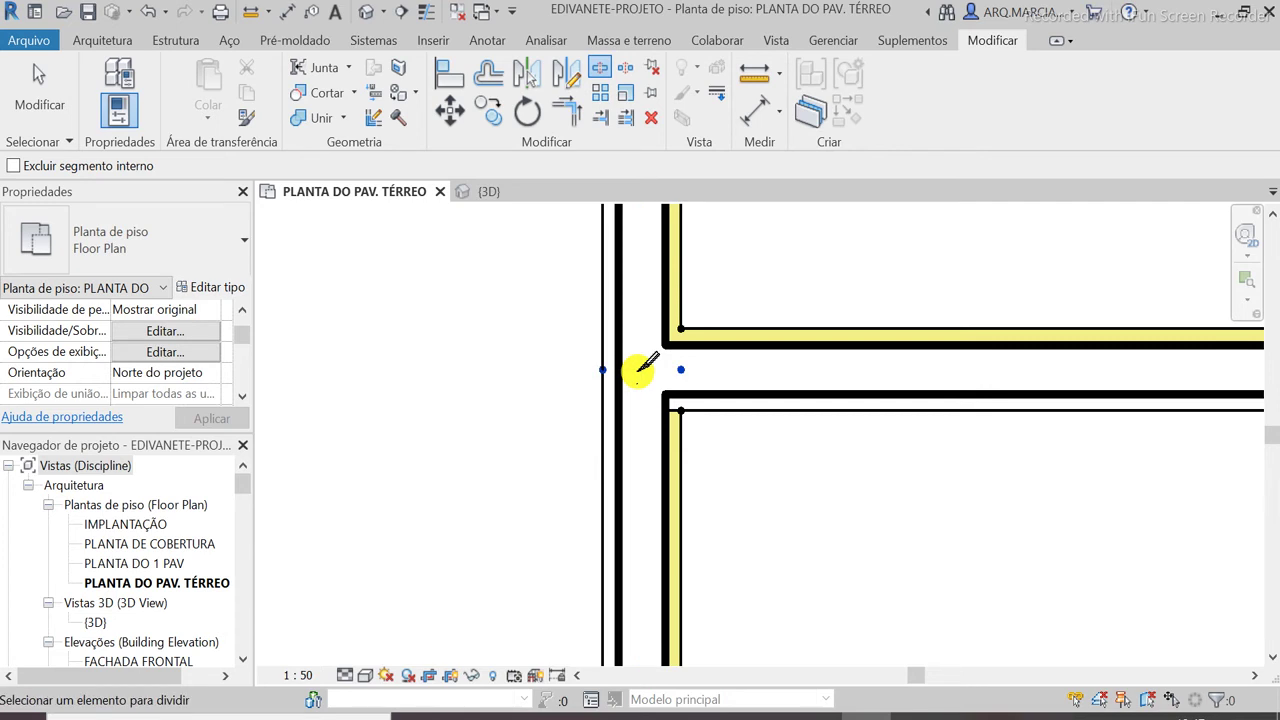
{"action": "left_click", "coordinate": [38, 92]}
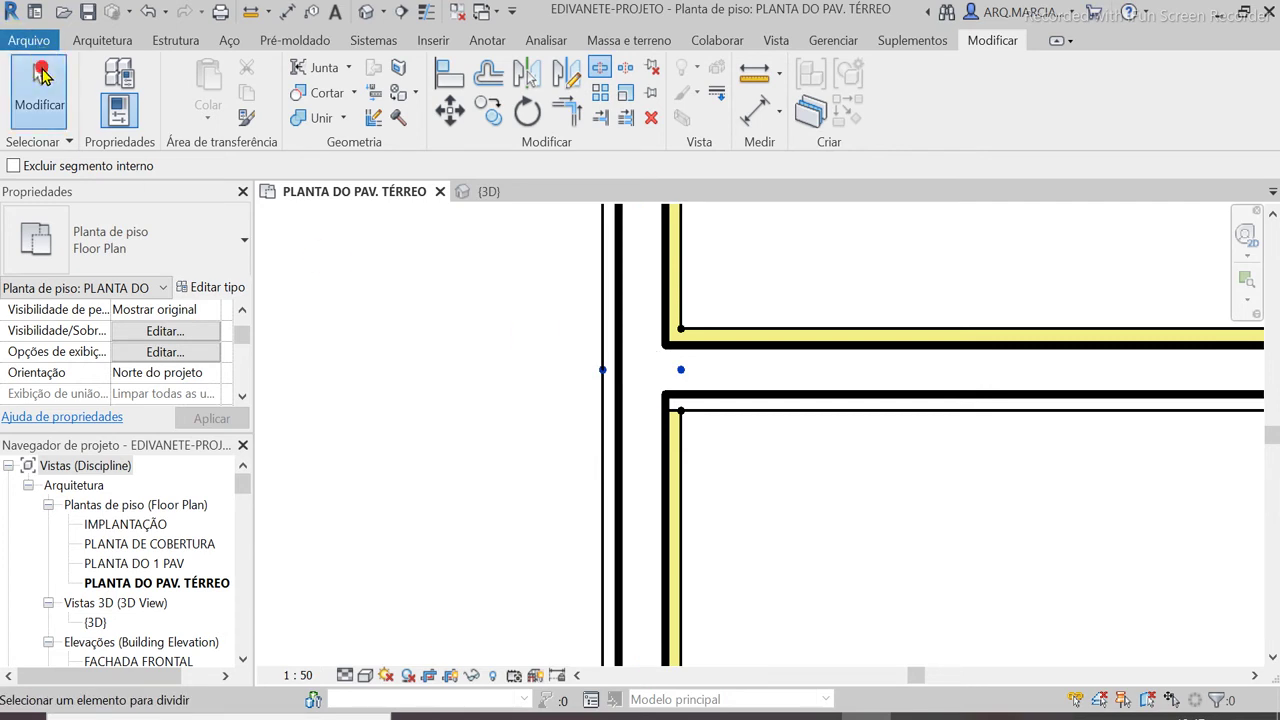
Change the interior segment of the rear central room's right wall to type .ALV.15.PINTURABRANCO
{"action": "left_click", "coordinate": [672, 458]}
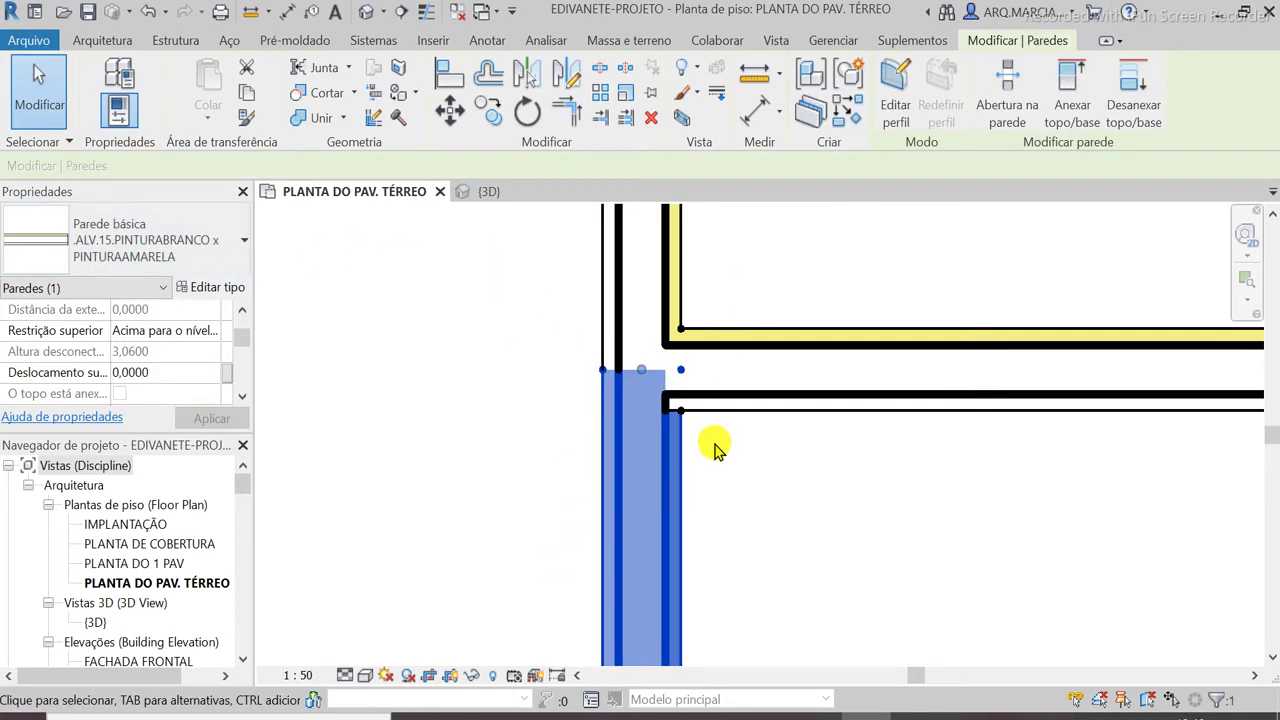
{"action": "left_click", "coordinate": [246, 243]}
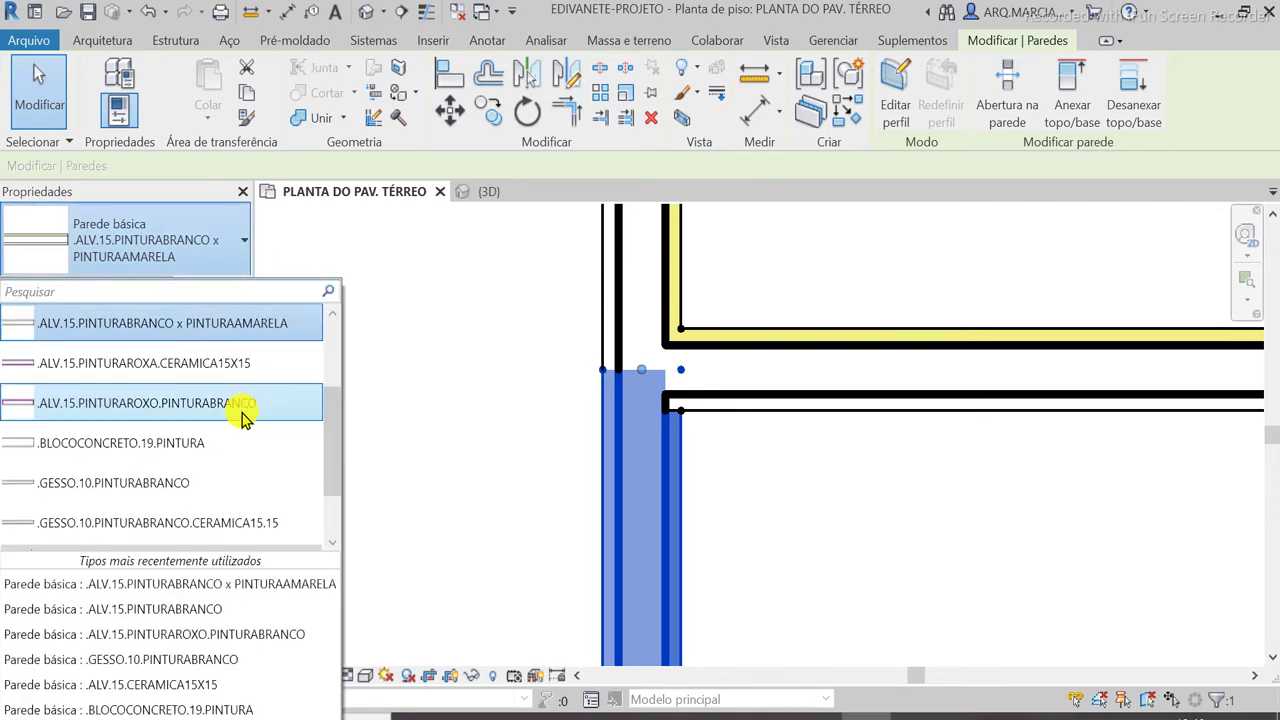
{"action": "scroll", "coordinate": [228, 408], "scroll_direction": "up", "scroll_amount": 1}
{"action": "left_click", "coordinate": [160, 393]}
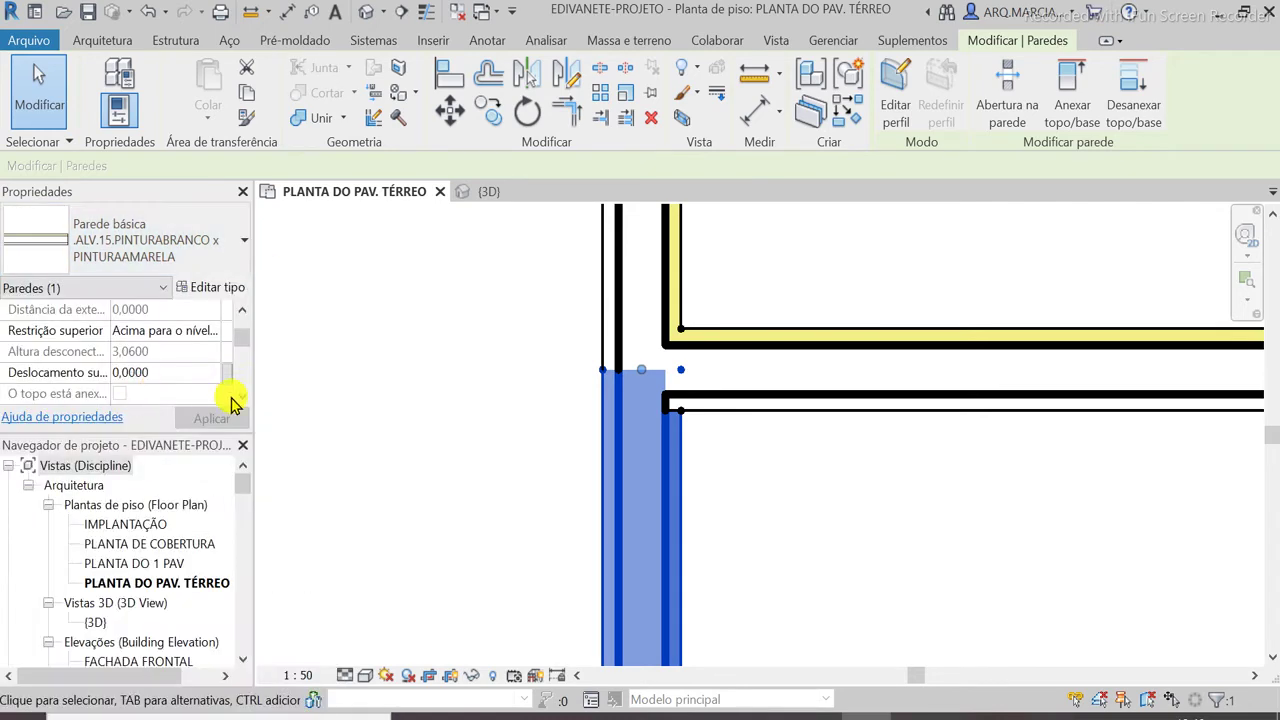
{"action": "left_click", "coordinate": [450, 382]}
Match the .ALV.15.PINTURABRANCO type from the rear central room's right wall onto the interior segment of the vertical wall beside the left room
{"action": "scroll", "coordinate": [795, 247], "scroll_direction": "down", "scroll_amount": 3}
{"action": "scroll", "coordinate": [795, 247], "scroll_direction": "down", "scroll_amount": 3}
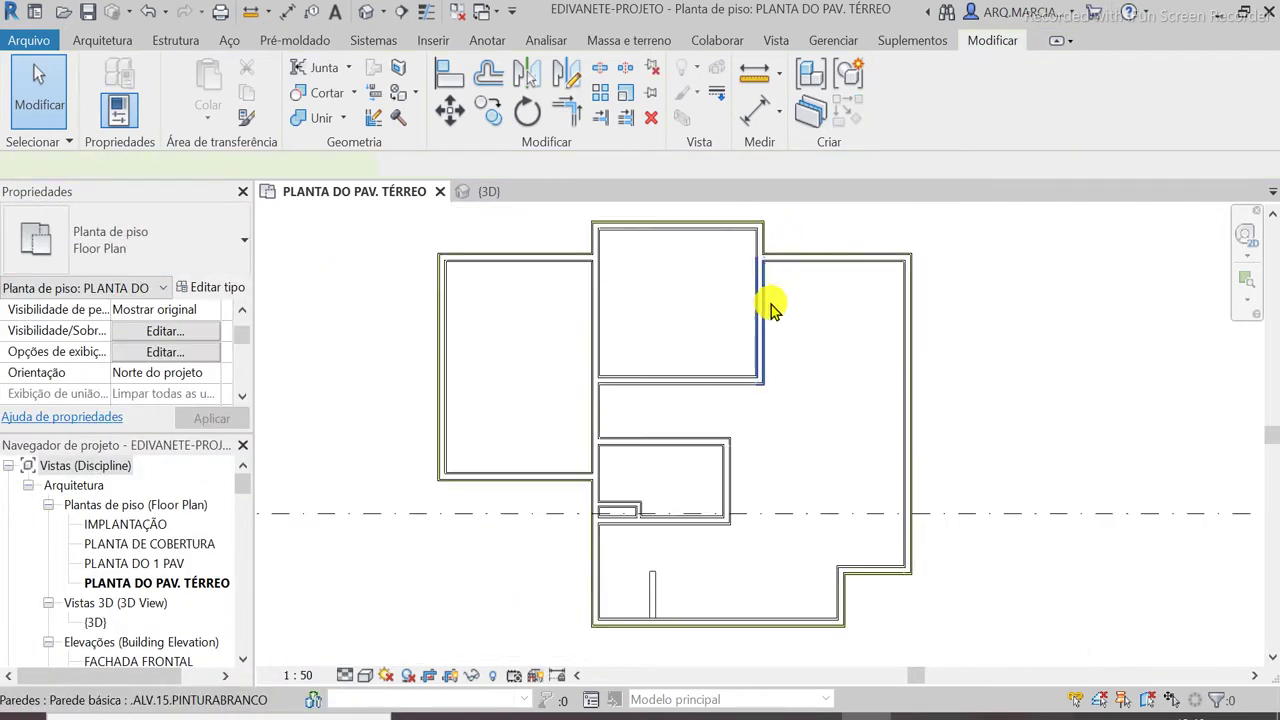
{"action": "left_click", "coordinate": [770, 308]}
{"action": "scroll", "coordinate": [775, 312], "scroll_direction": "up", "scroll_amount": 2}
{"action": "key", "text": "m"}
{"action": "key", "text": "a"}
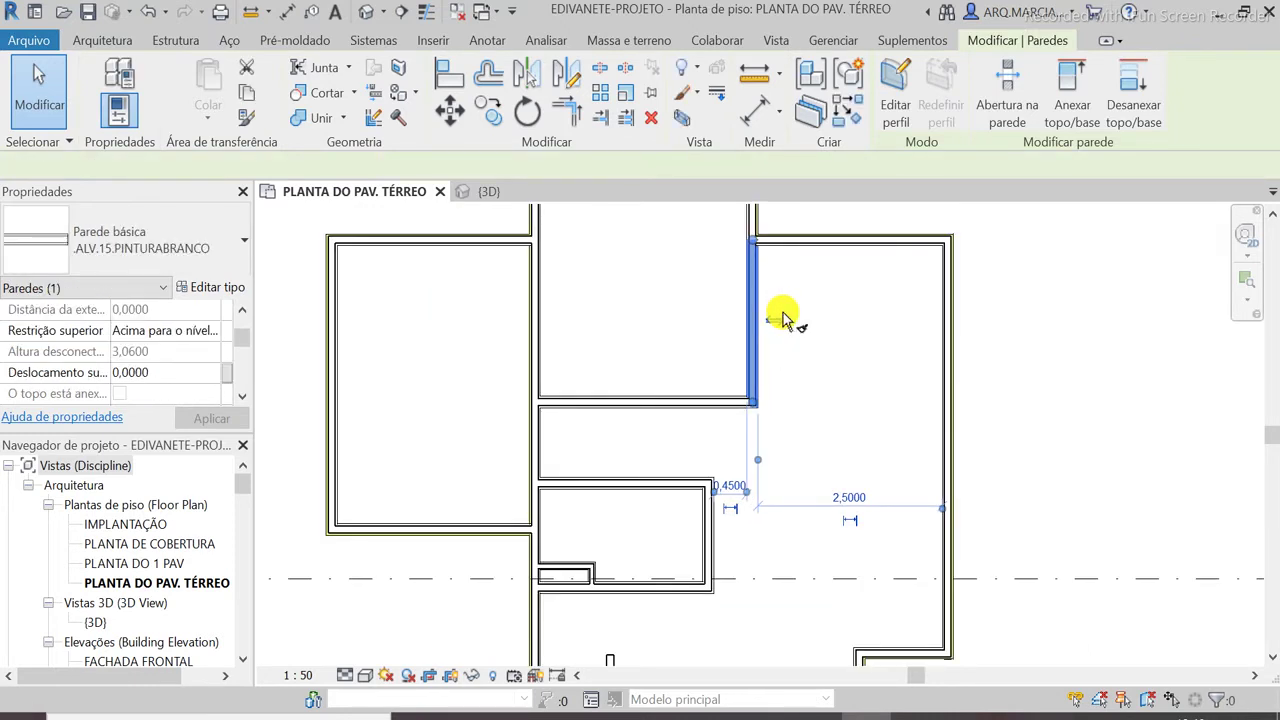
{"action": "left_click", "coordinate": [763, 333]}
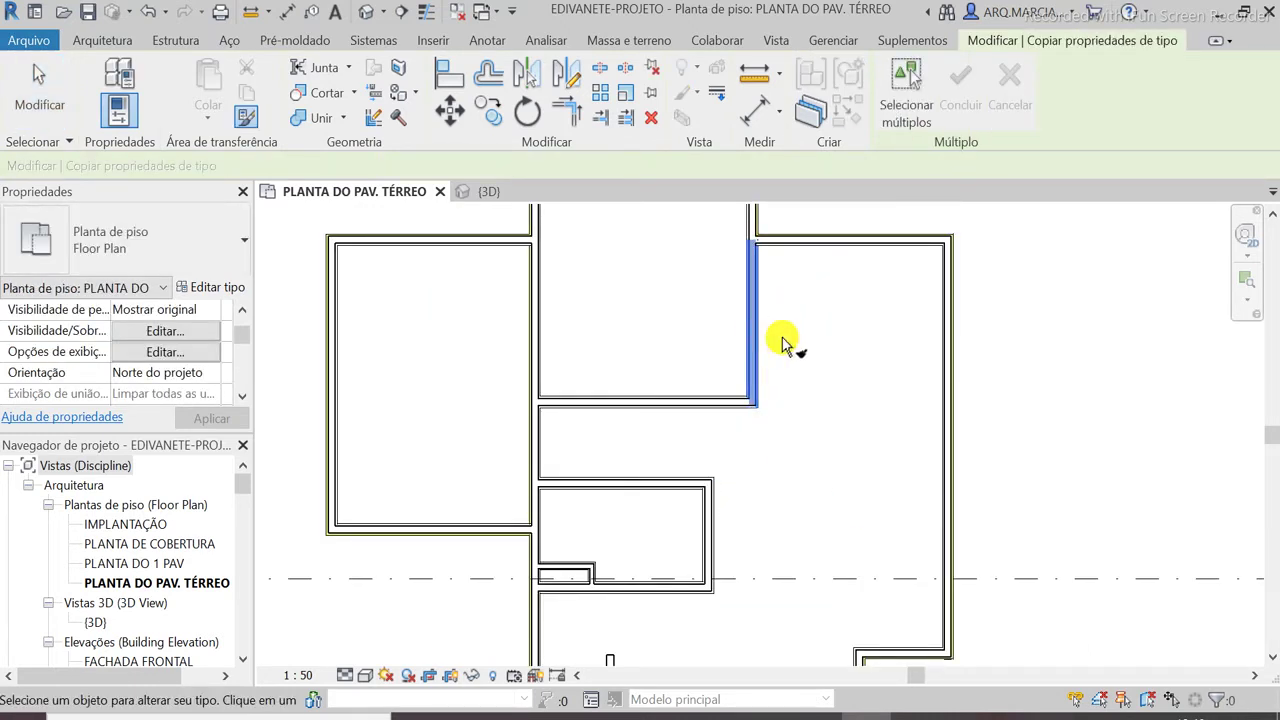
{"action": "left_click", "coordinate": [533, 450]}
{"action": "key", "text": "Escape"}
{"action": "key", "text": "Escape"}
Examine the wall finishes in plan and in the 3D view, and return to the ground-floor plan
{"action": "scroll", "coordinate": [649, 331], "scroll_direction": "down", "scroll_amount": 2}
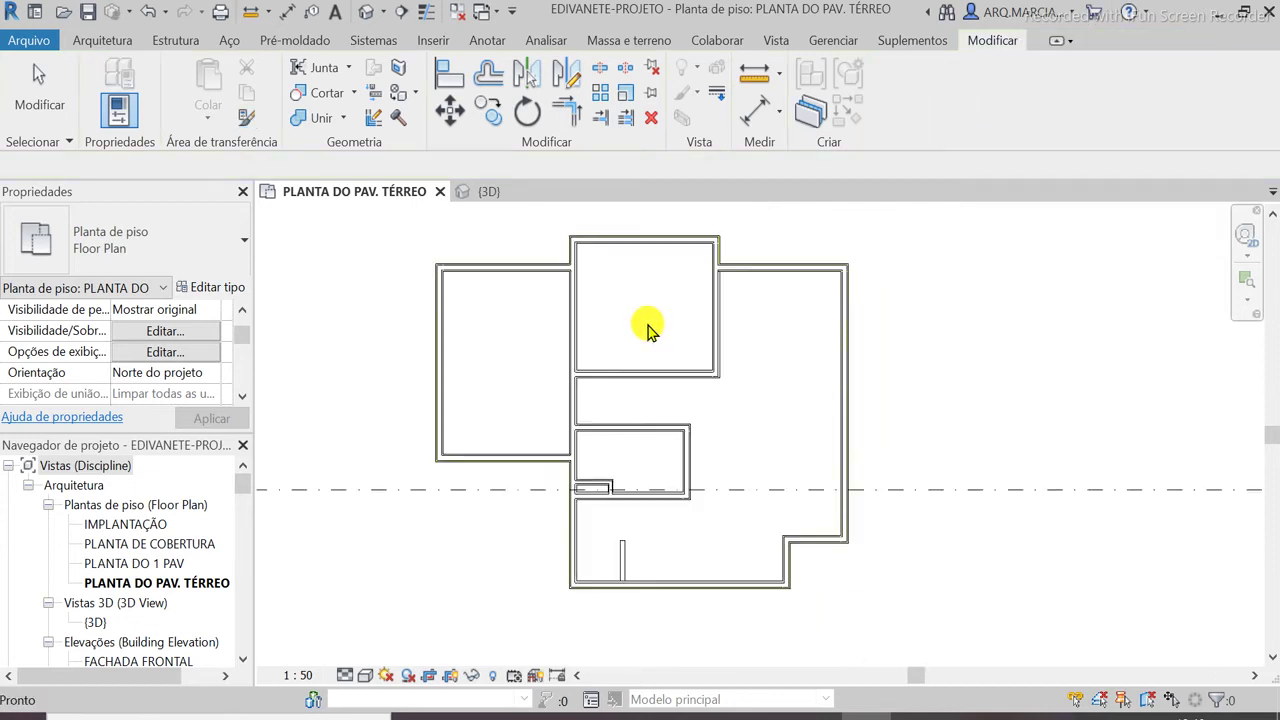
{"action": "scroll", "coordinate": [720, 494], "scroll_direction": "up", "scroll_amount": 3}
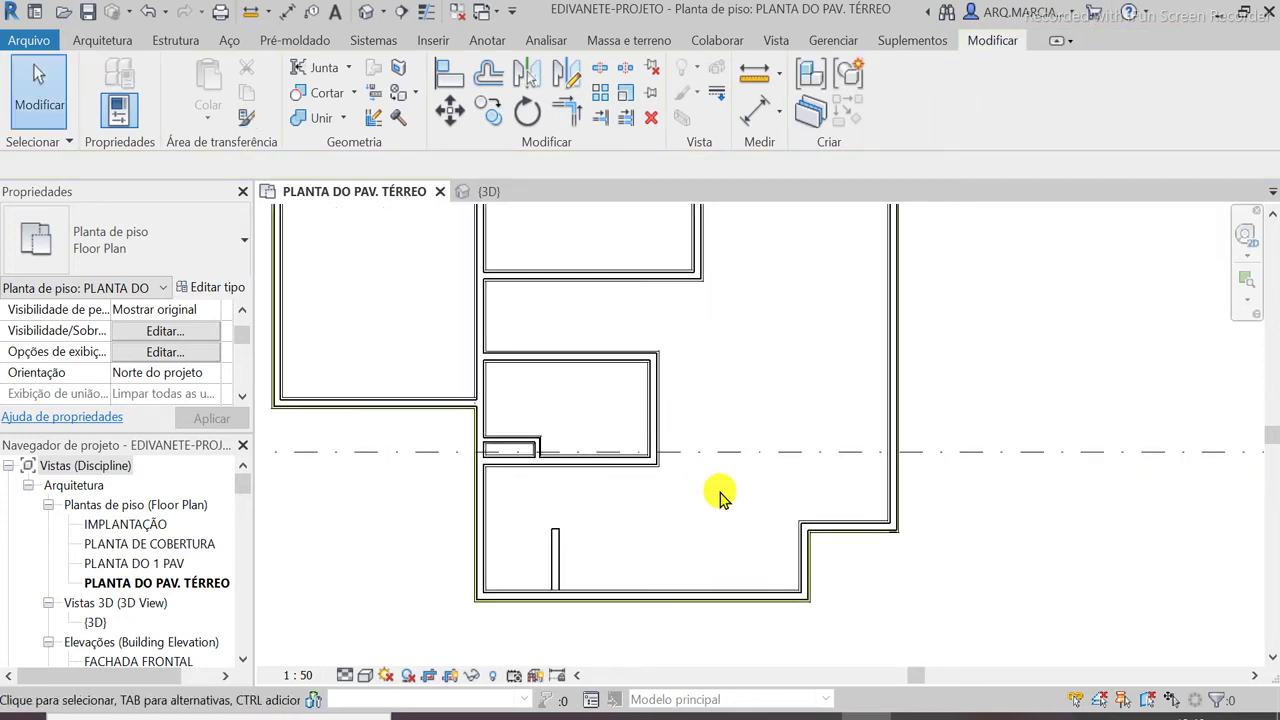
{"action": "scroll", "coordinate": [736, 535], "scroll_direction": "down", "scroll_amount": 2}
{"action": "scroll", "coordinate": [800, 287], "scroll_direction": "up", "scroll_amount": 1}
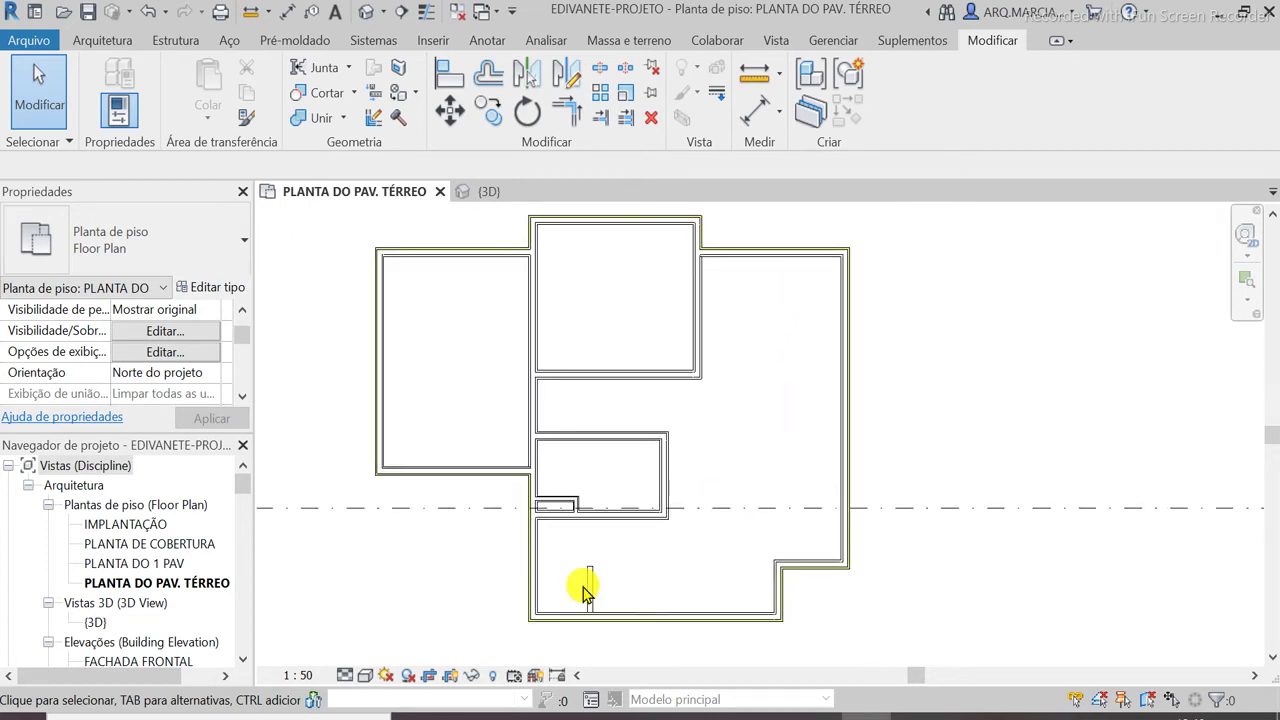
{"action": "left_click", "coordinate": [478, 193]}
{"action": "scroll", "coordinate": [600, 334], "scroll_direction": "down", "scroll_amount": 4}
{"action": "middle_click_drag", "start_coordinate": [668, 407], "coordinate": [690, 378], "text": "shift"}
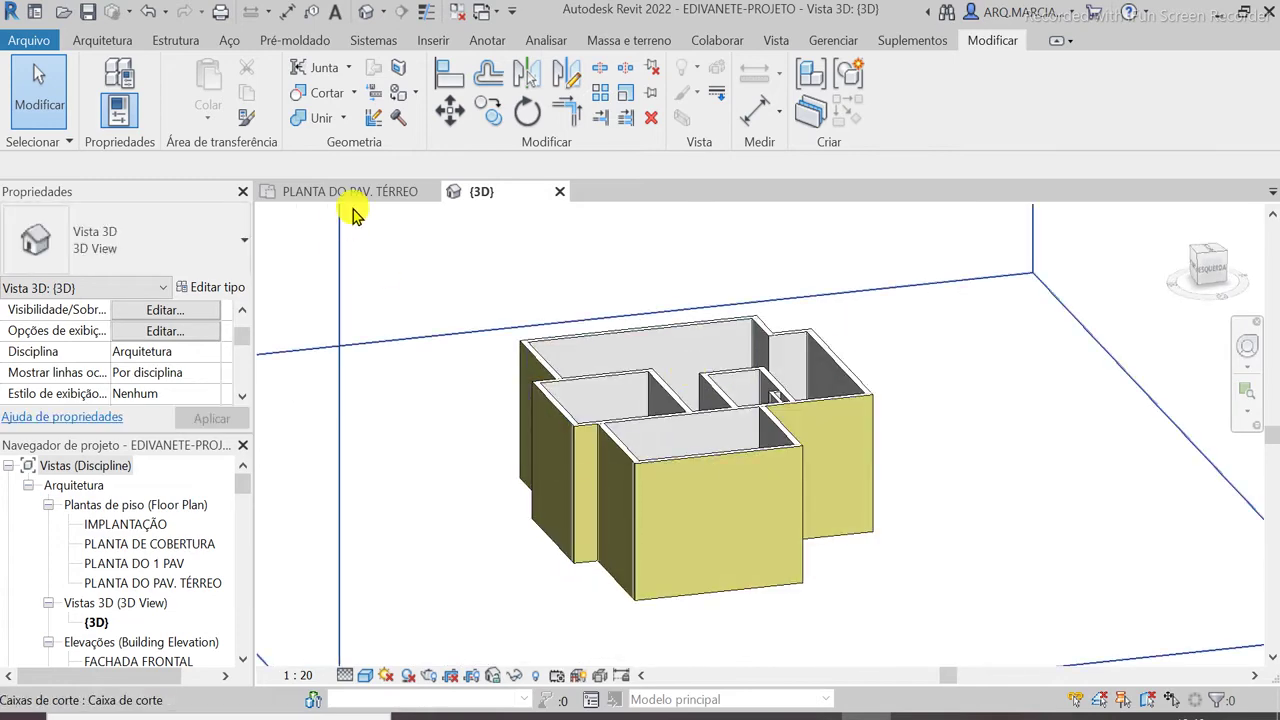
{"action": "left_click", "coordinate": [400, 191]}
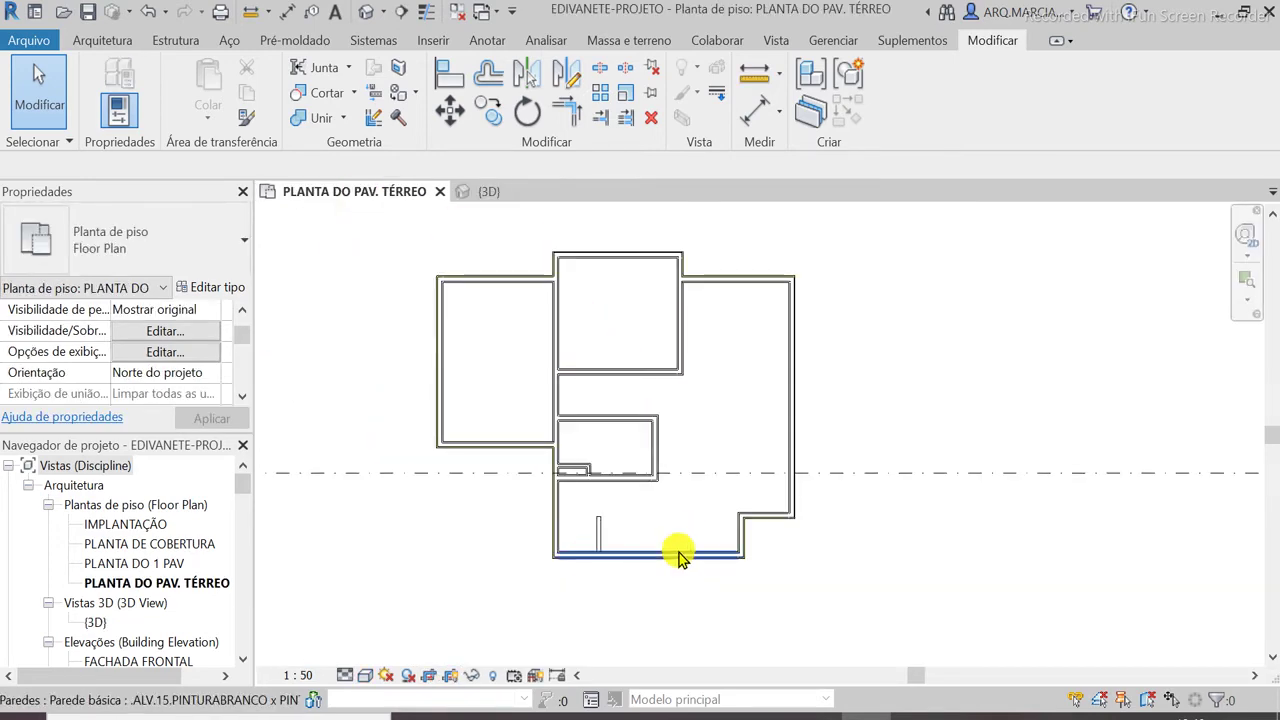
{"action": "scroll", "coordinate": [740, 520], "scroll_direction": "up", "scroll_amount": 1}
{"action": "scroll", "coordinate": [745, 510], "scroll_direction": "up", "scroll_amount": 2}
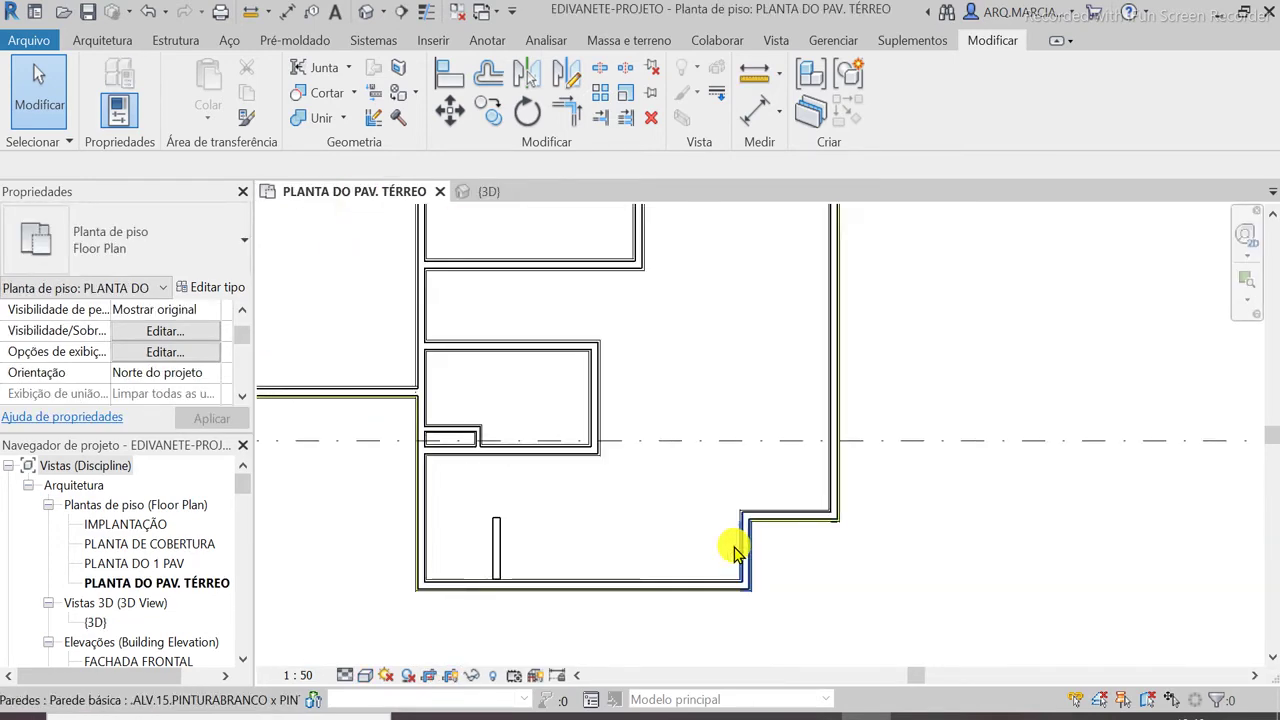
{"action": "scroll", "coordinate": [737, 537], "scroll_direction": "up", "scroll_amount": 2}
{"action": "left_click", "coordinate": [680, 609]}
{"action": "scroll", "coordinate": [842, 515], "scroll_direction": "down", "scroll_amount": 1}
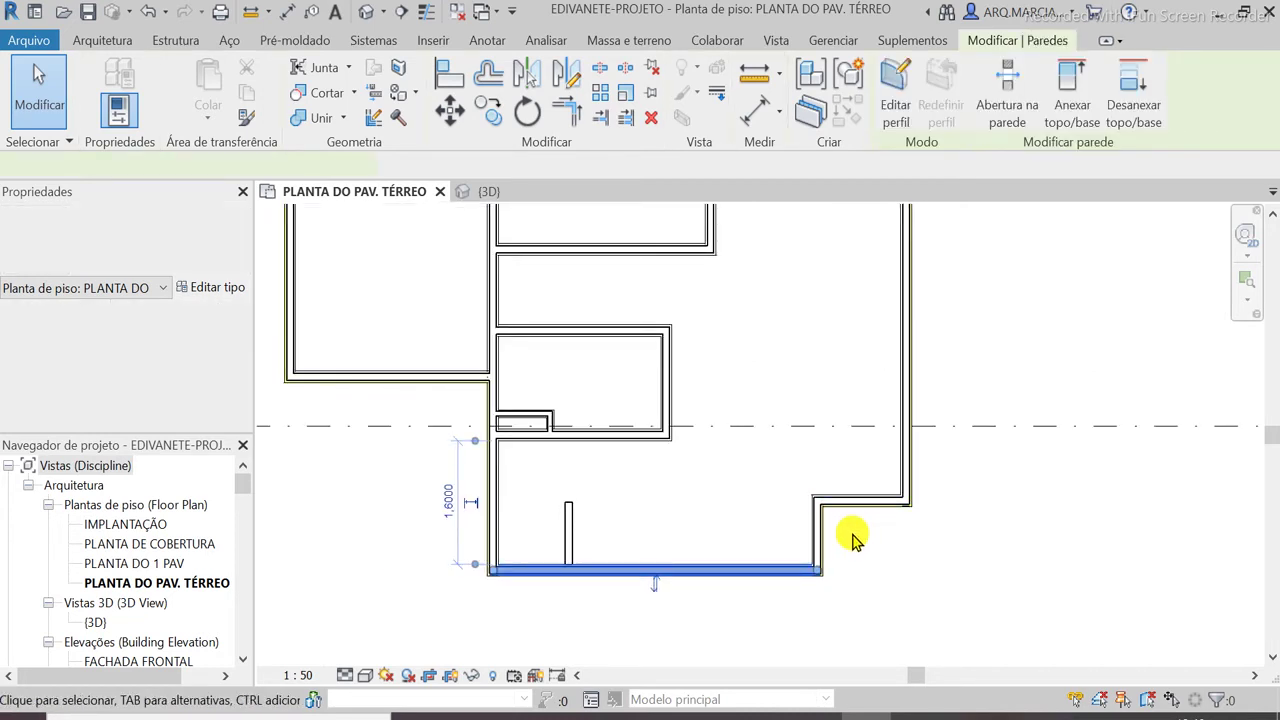
{"action": "left_click", "coordinate": [950, 500]}
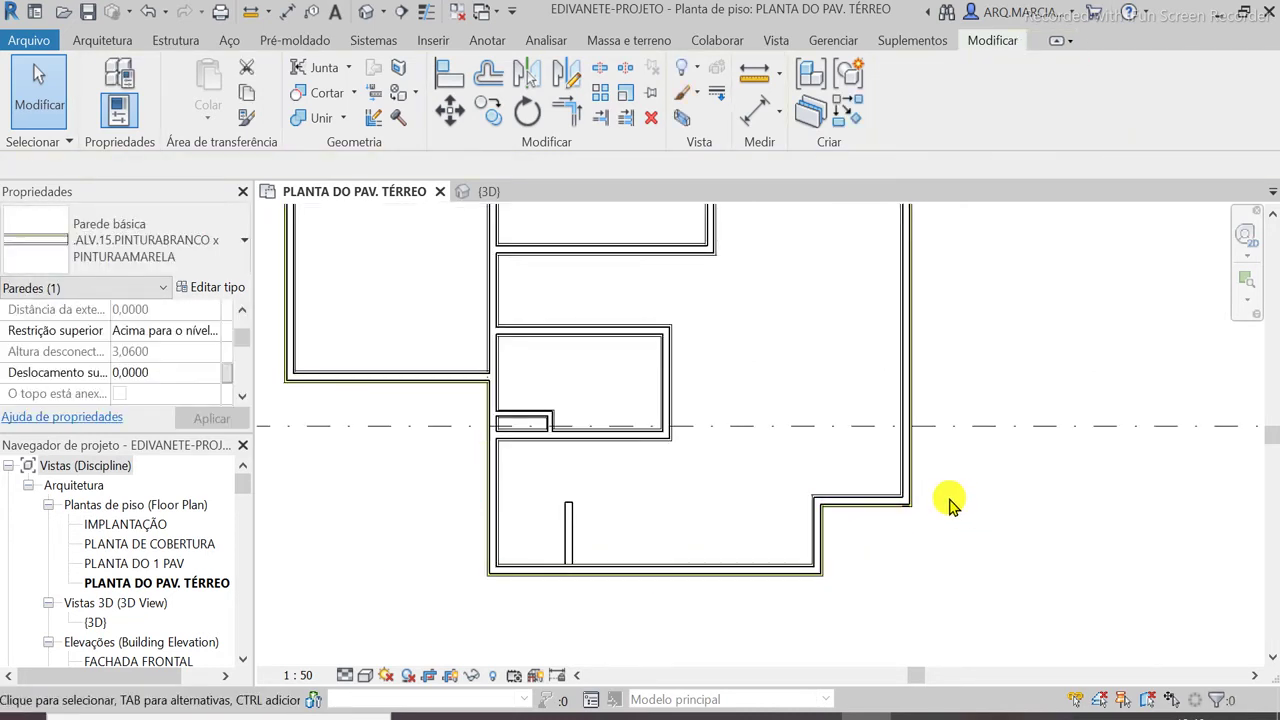
Change the right exterior wall, the two walls of the lower-right recess and the bottom exterior wall to type .ALV.15.PINTURABRANCO
{"action": "left_click", "coordinate": [907, 455]}
{"action": "scroll", "coordinate": [710, 512], "scroll_direction": "down", "scroll_amount": 2}
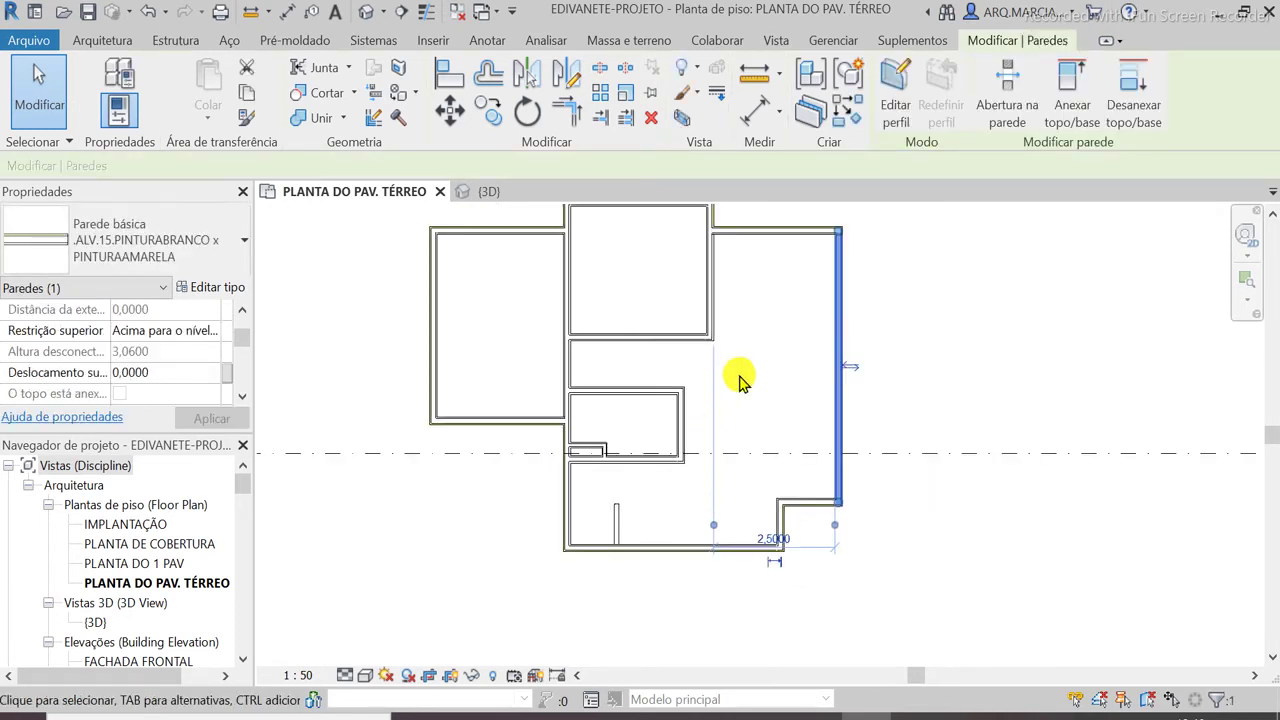
{"action": "scroll", "coordinate": [771, 337], "scroll_direction": "up", "scroll_amount": 3}
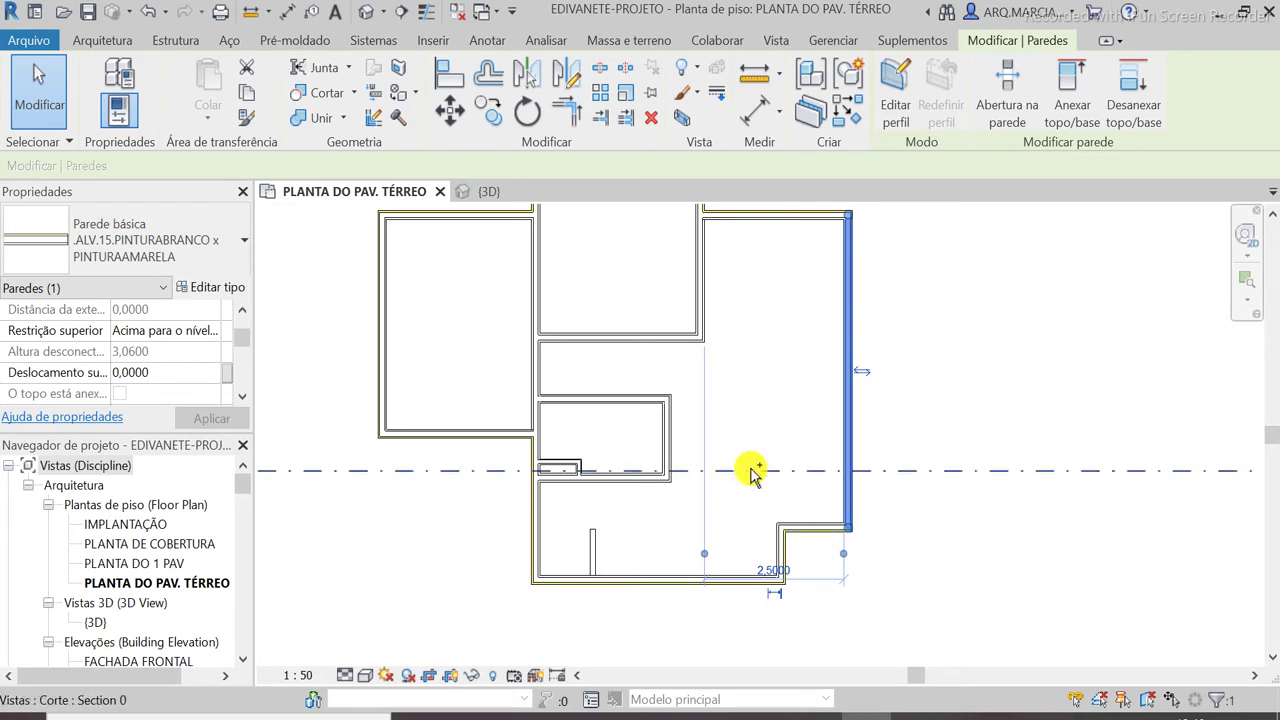
{"action": "scroll", "coordinate": [800, 607], "scroll_direction": "up", "scroll_amount": 2}
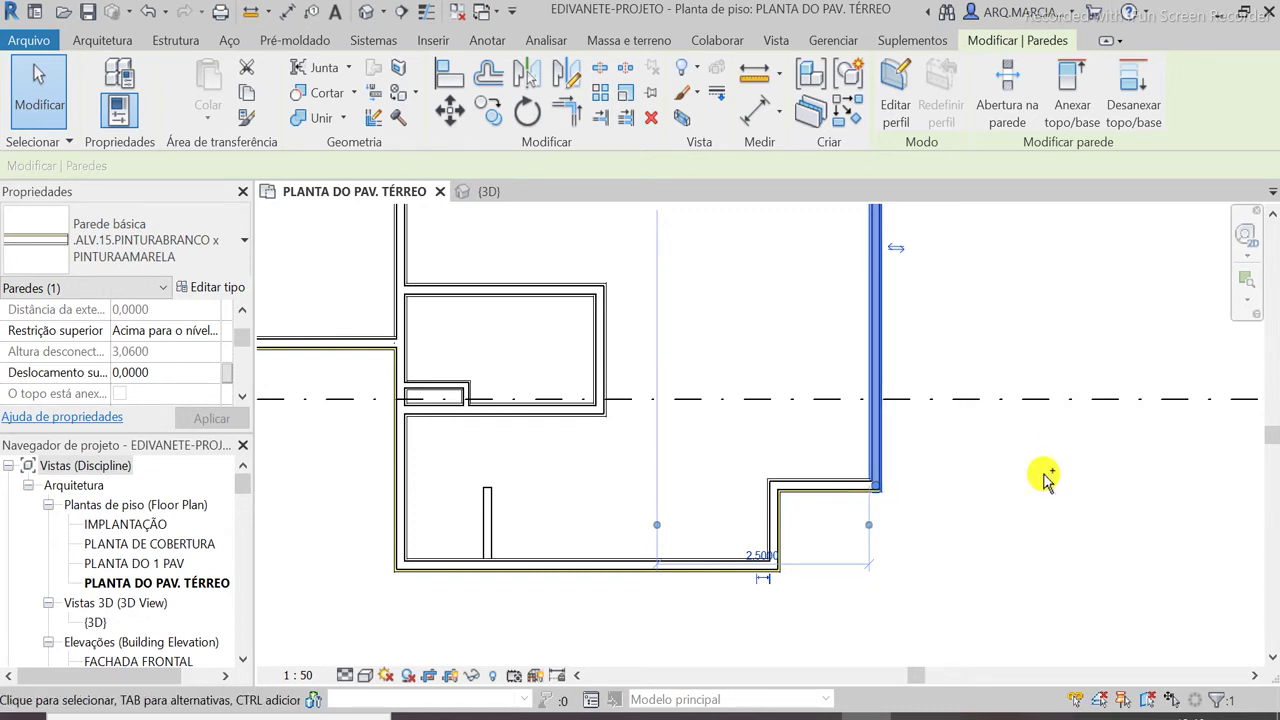
{"action": "left_click", "coordinate": [843, 487], "text": "ctrl"}
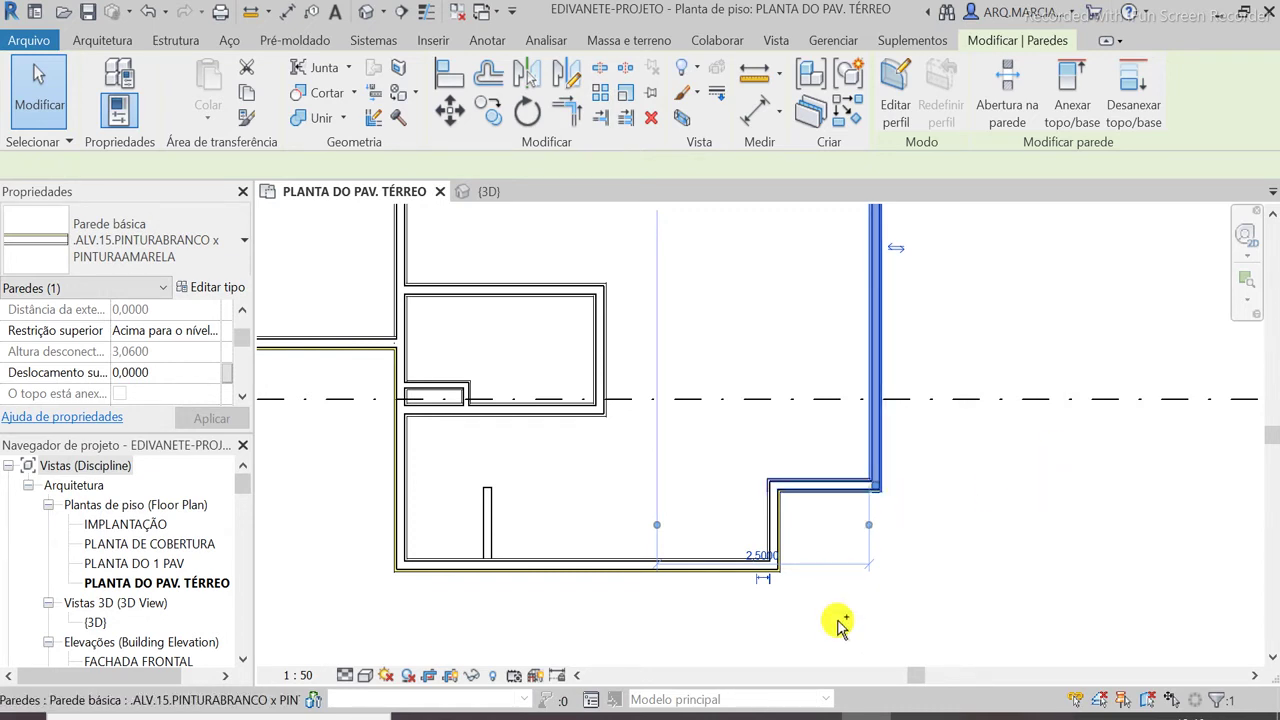
{"action": "left_click", "coordinate": [683, 563], "text": "ctrl"}
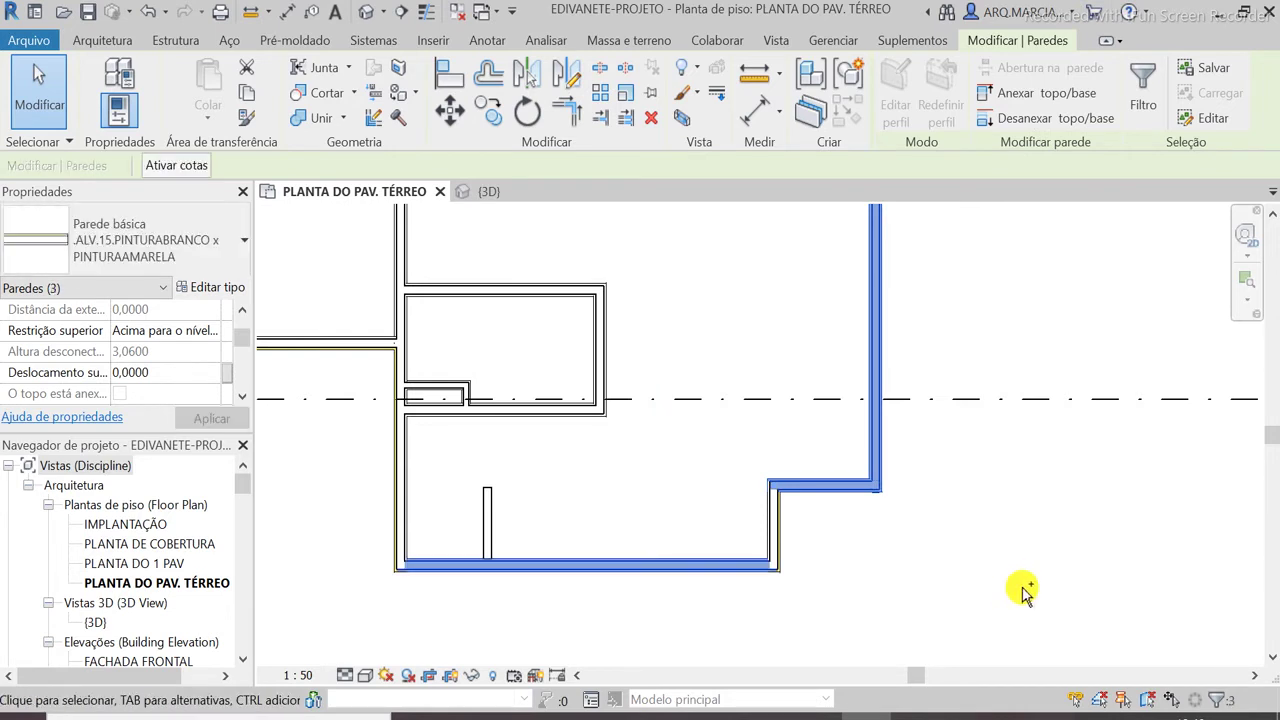
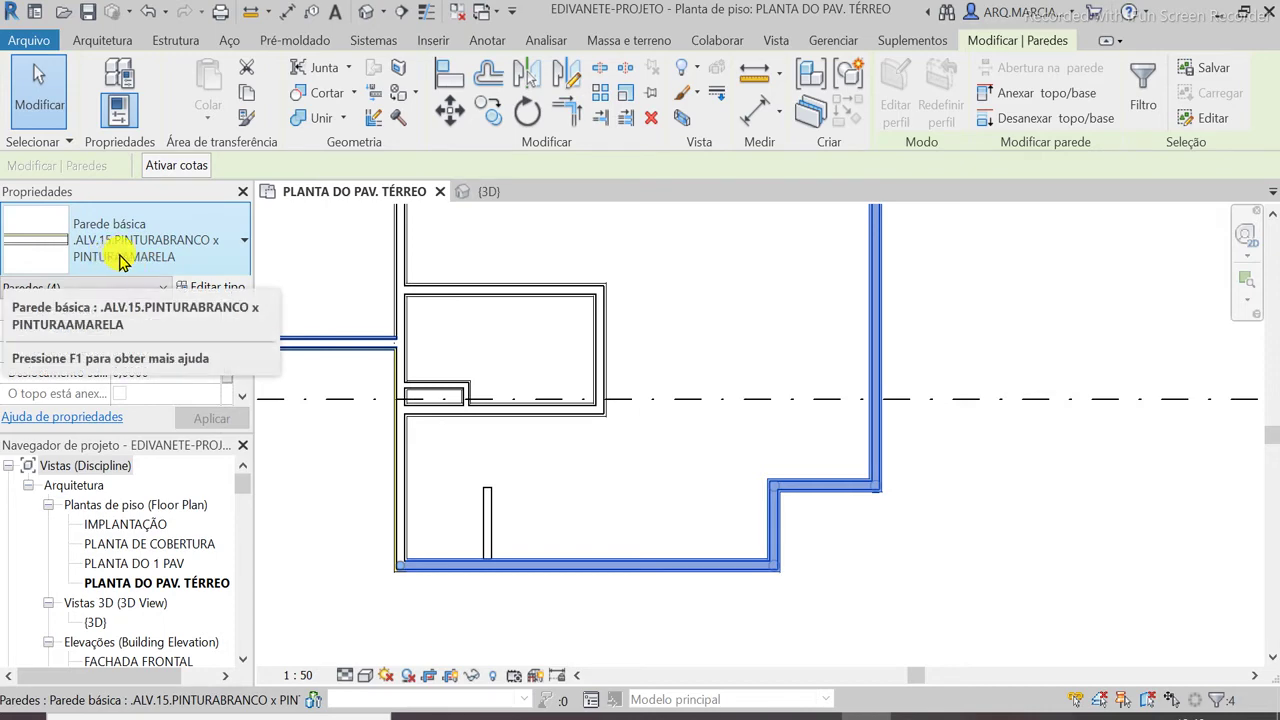
{"action": "left_click", "coordinate": [200, 251]}
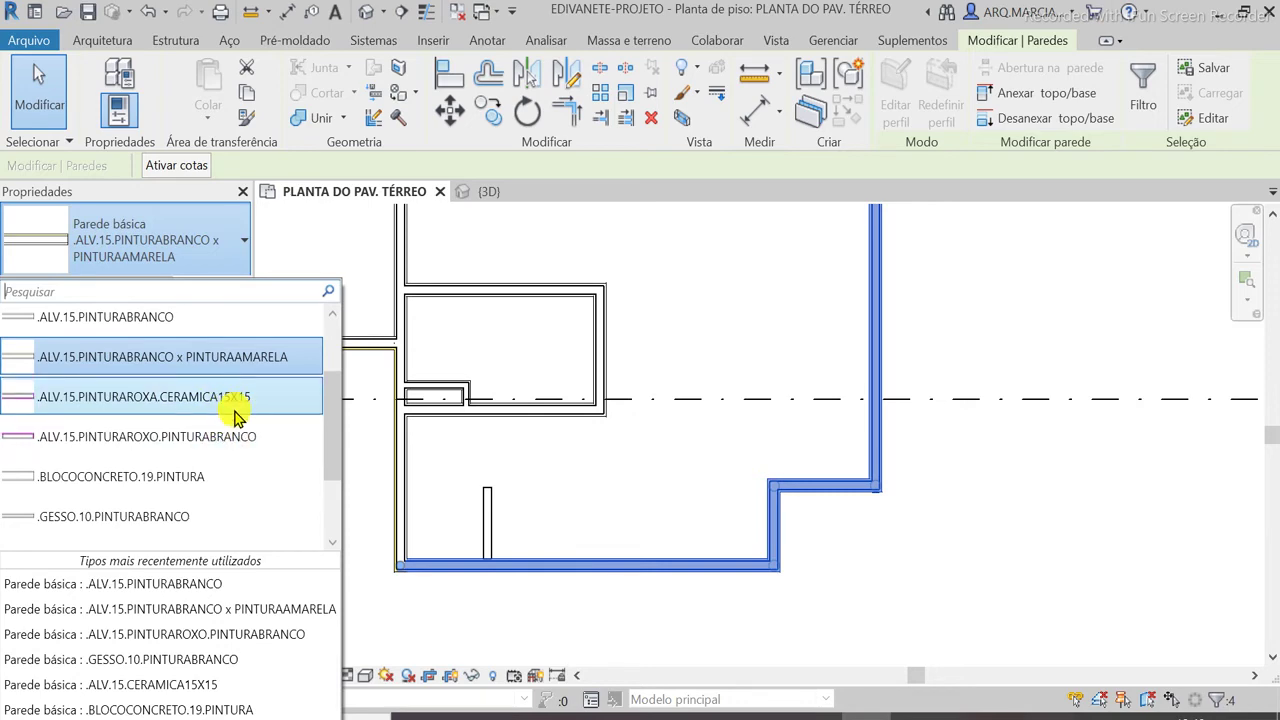
{"action": "scroll", "coordinate": [228, 420], "scroll_direction": "up", "scroll_amount": 2}
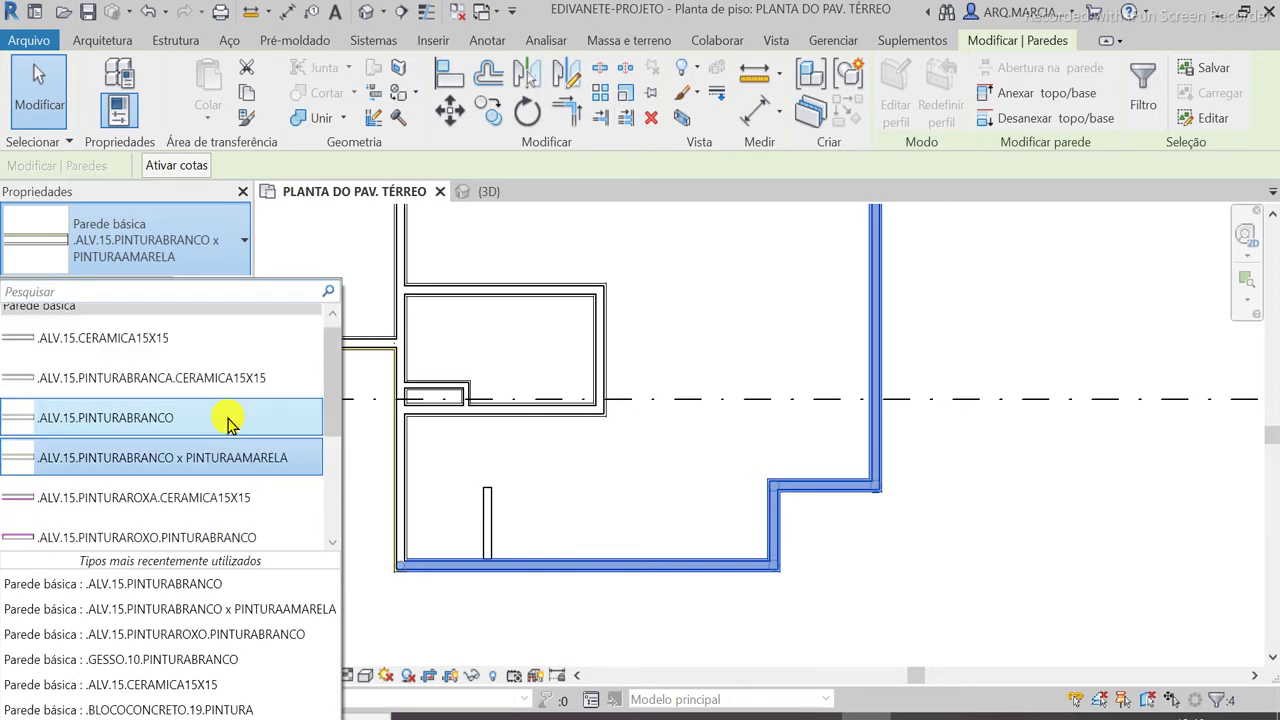
{"action": "left_click", "coordinate": [117, 420]}
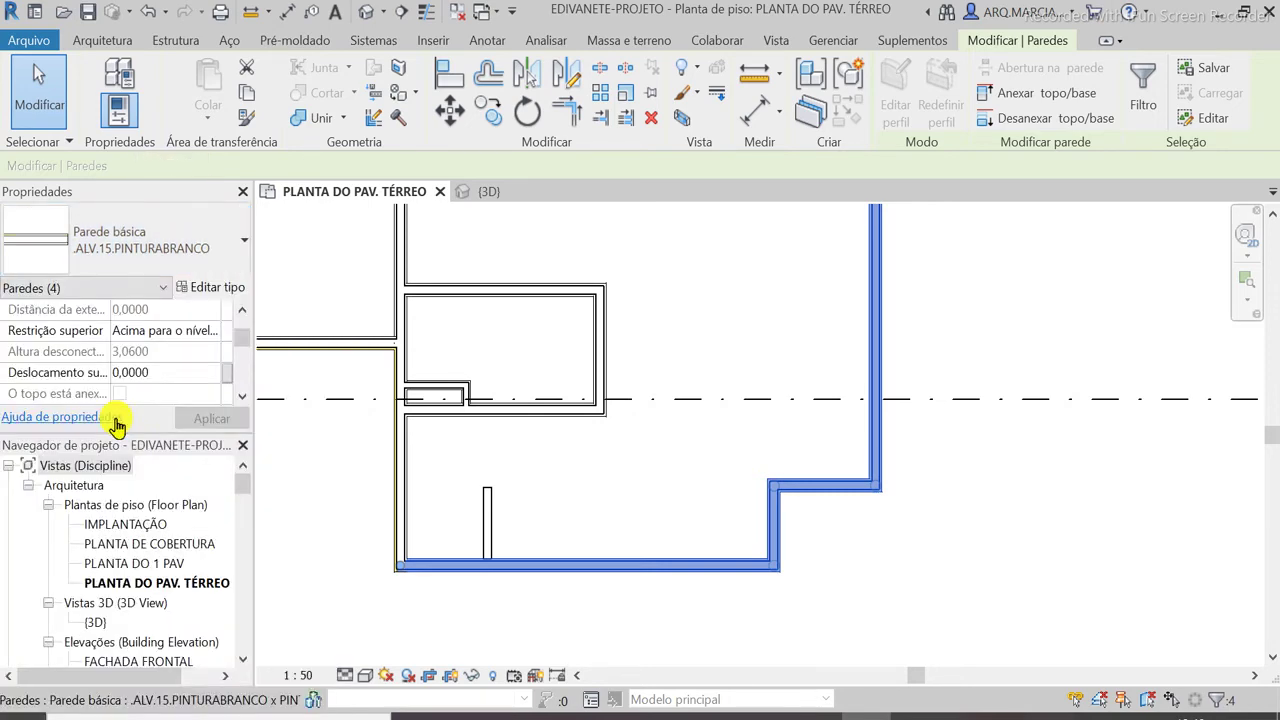
{"action": "left_click", "coordinate": [1000, 470]}
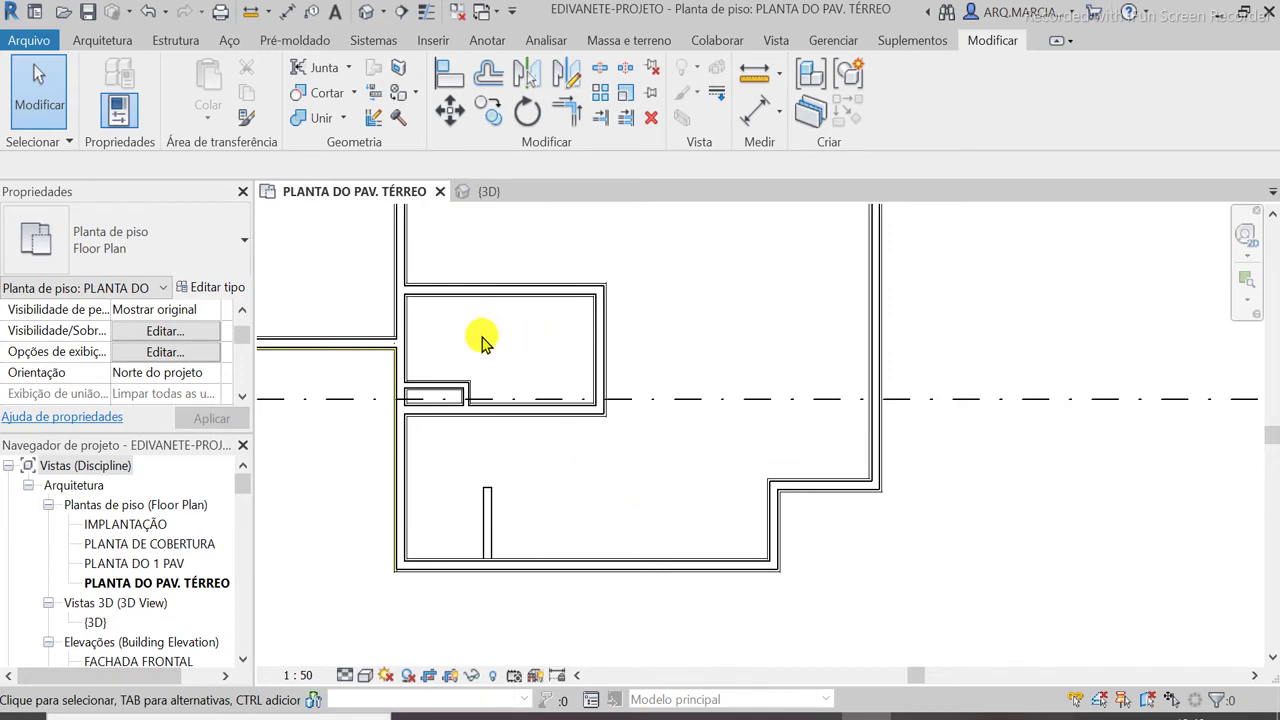
Change the upper wall of the small central room with the notched corner to type .ALV.15.PINTURABRANCA.CERAMICA15X15
{"action": "scroll", "coordinate": [337, 300], "scroll_direction": "up", "scroll_amount": 5}
{"action": "left_click", "coordinate": [500, 232]}
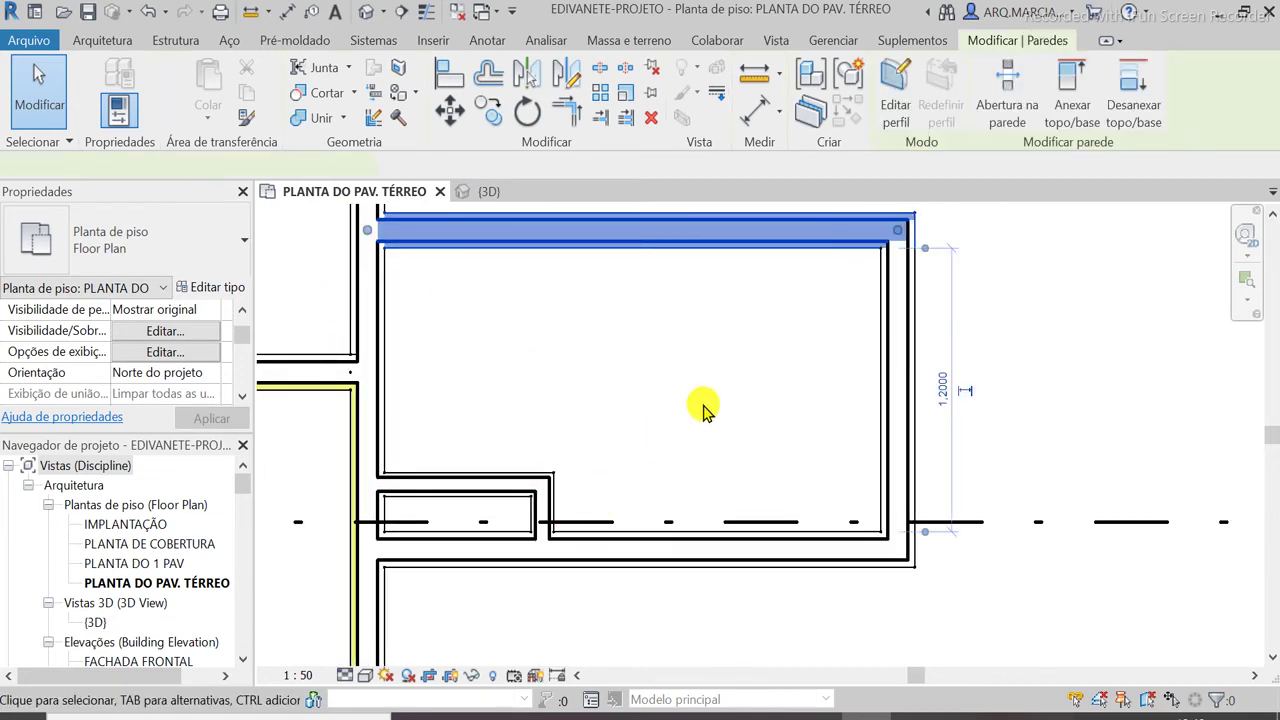
{"action": "left_click", "coordinate": [703, 405]}
{"action": "scroll", "coordinate": [703, 405], "scroll_direction": "down", "scroll_amount": 1}
{"action": "scroll", "coordinate": [572, 309], "scroll_direction": "down", "scroll_amount": 2}
{"action": "scroll", "coordinate": [572, 309], "scroll_direction": "up", "scroll_amount": 2}
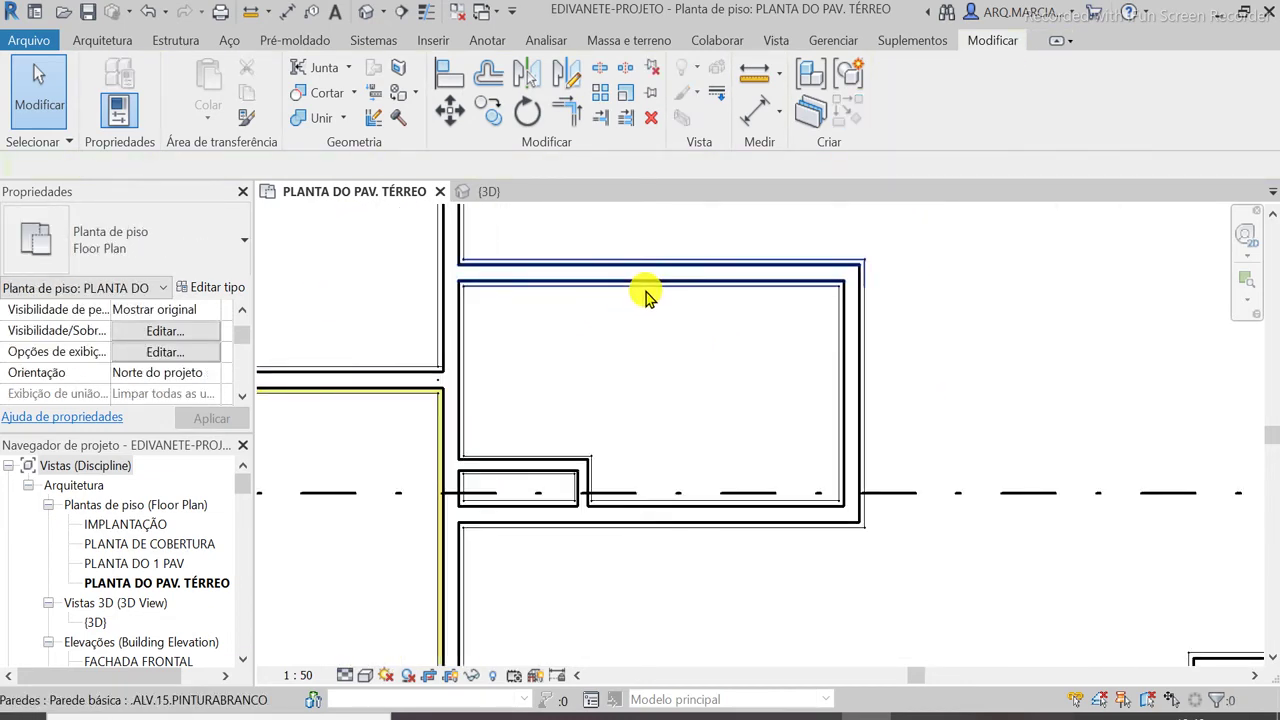
{"action": "scroll", "coordinate": [645, 295], "scroll_direction": "up", "scroll_amount": 1}
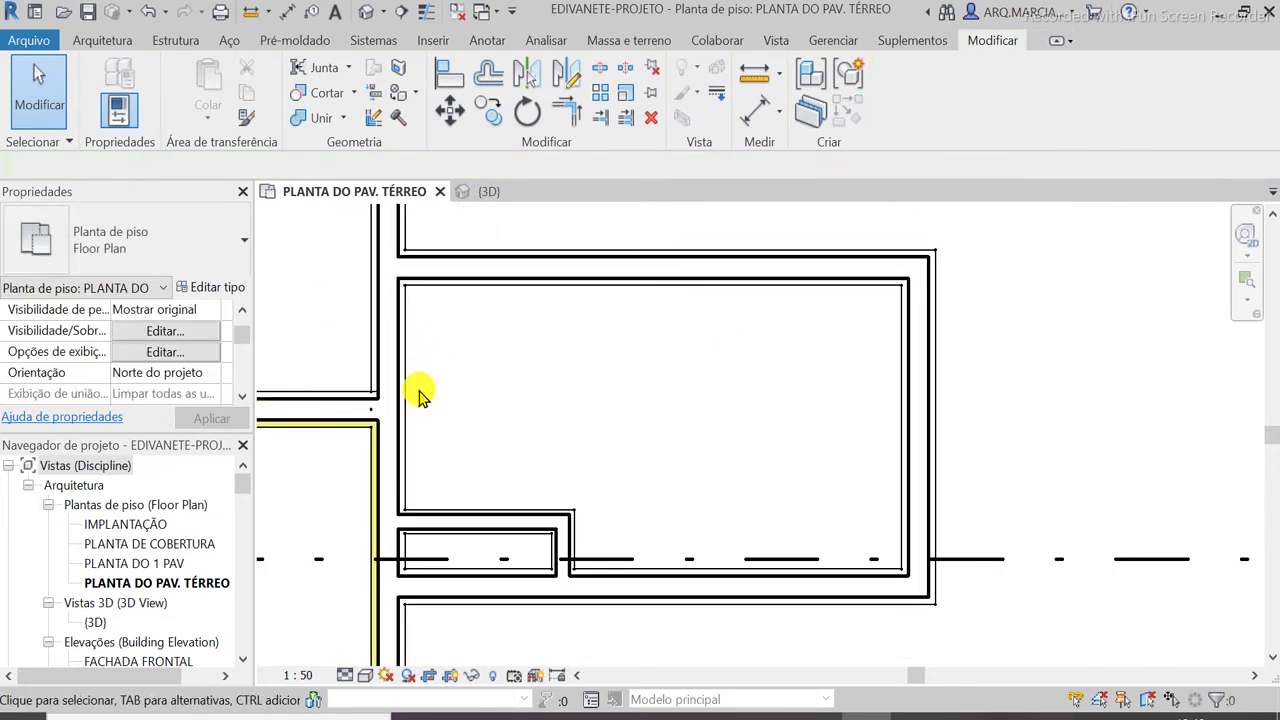
{"action": "left_click", "coordinate": [686, 290]}
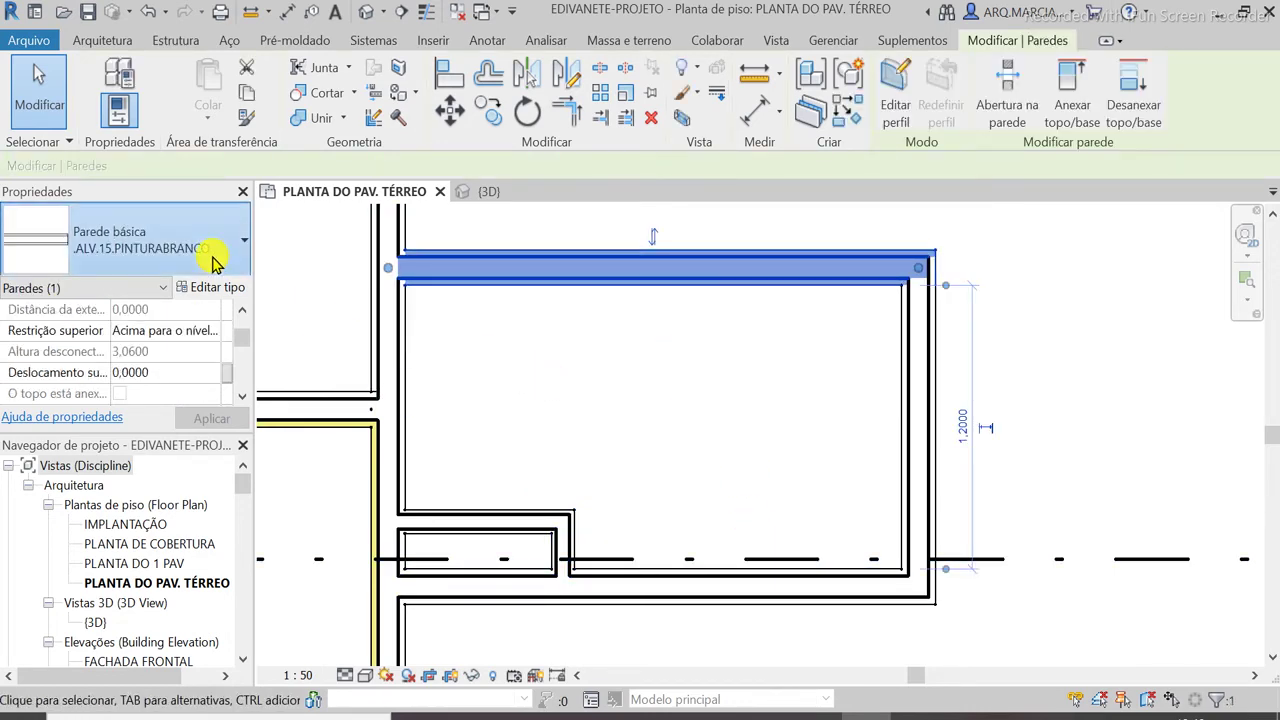
{"action": "left_click", "coordinate": [213, 260]}
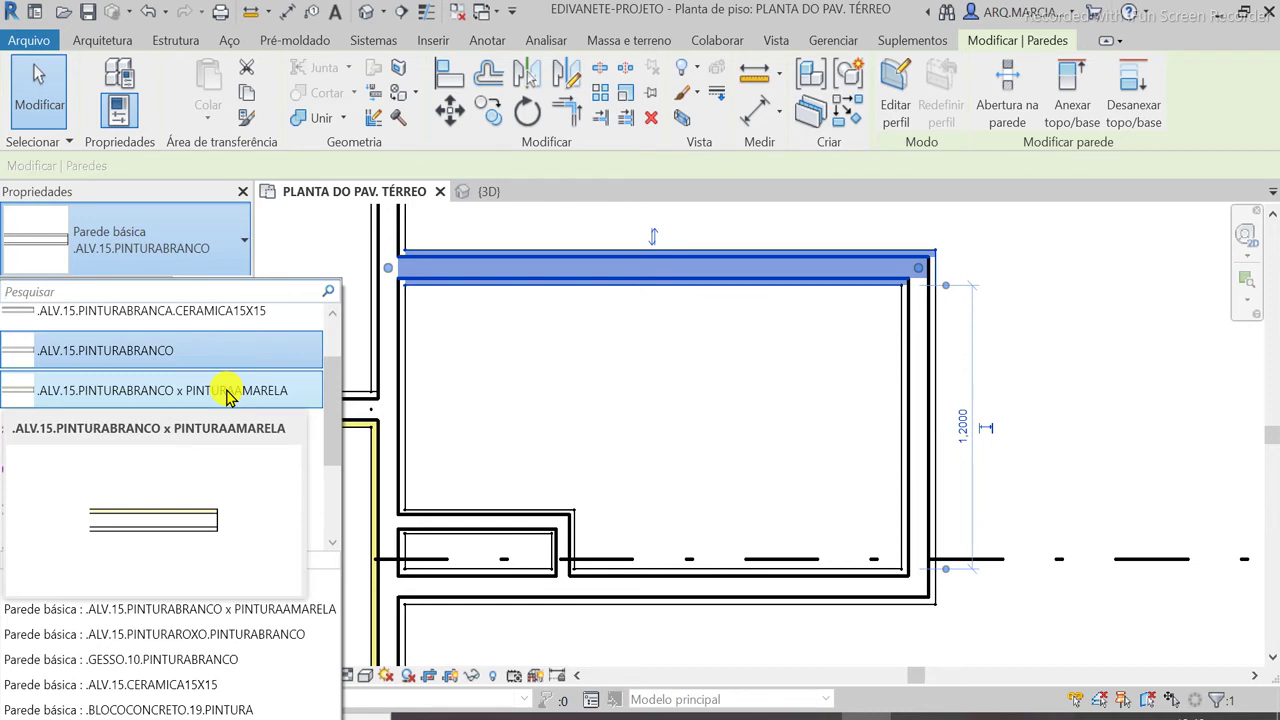
{"action": "scroll", "coordinate": [236, 400], "scroll_direction": "up", "scroll_amount": 2}
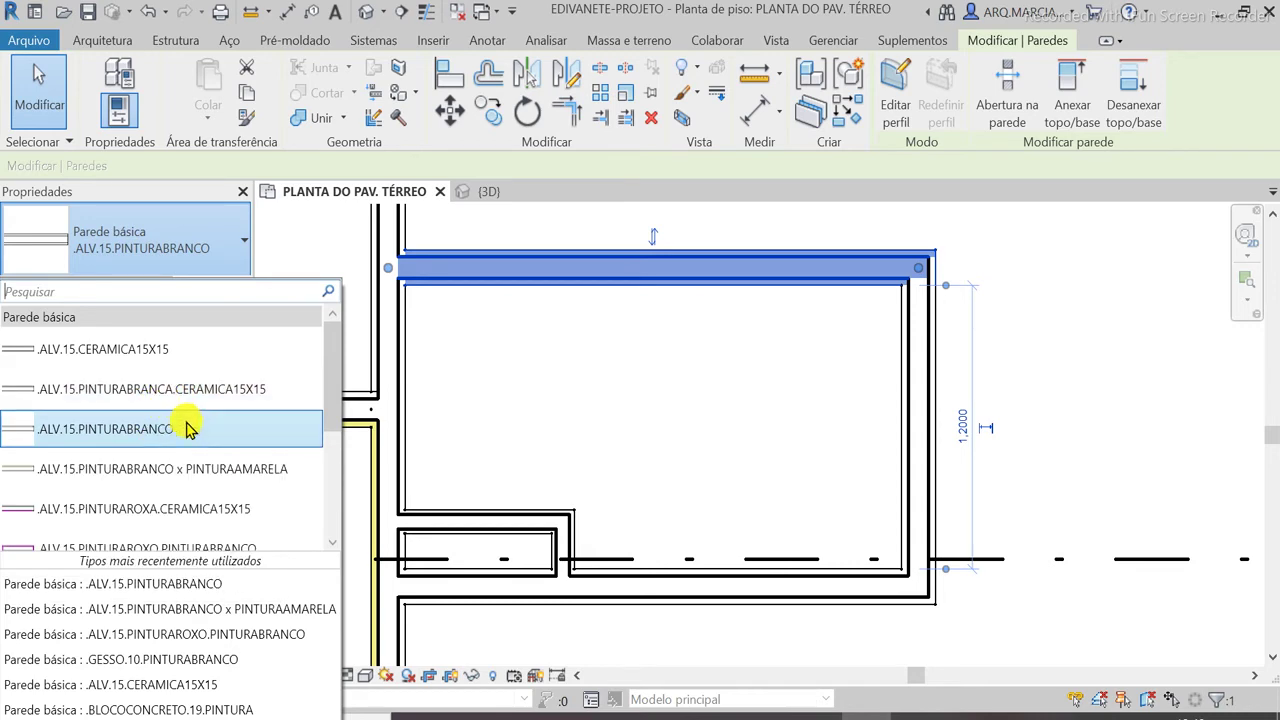
{"action": "left_click", "coordinate": [188, 396]}
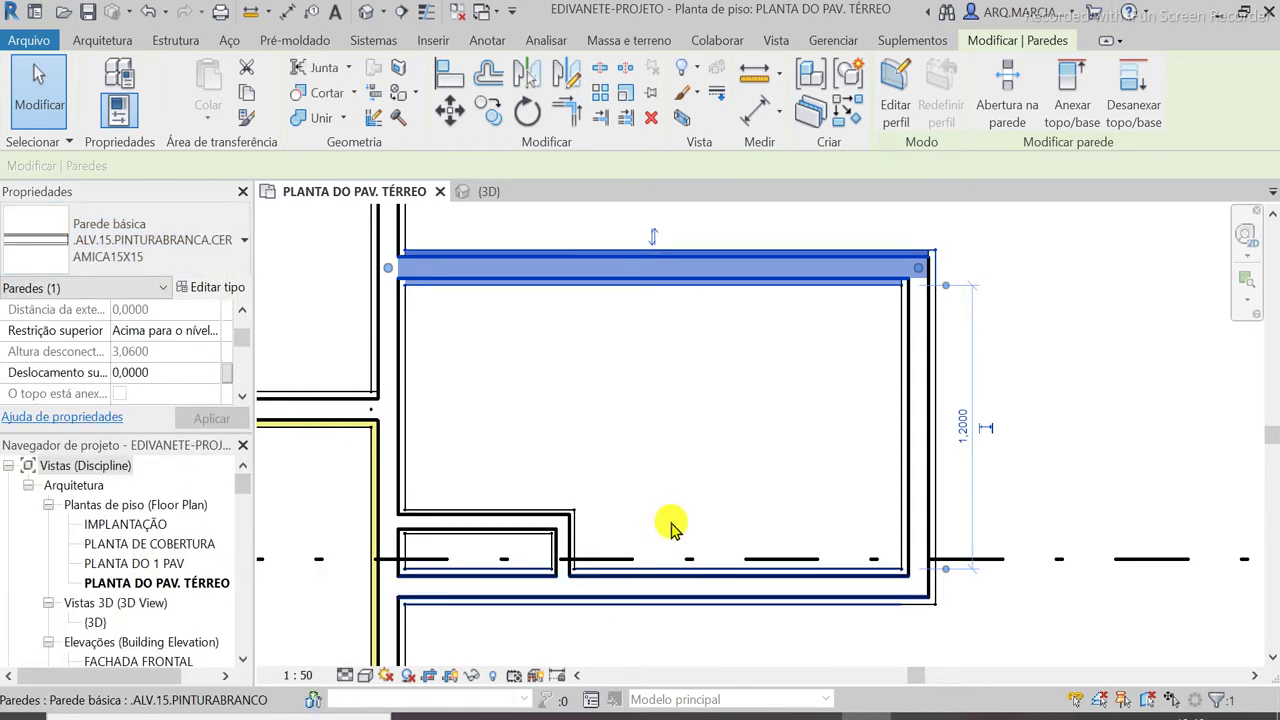
{"action": "left_click", "coordinate": [693, 437]}
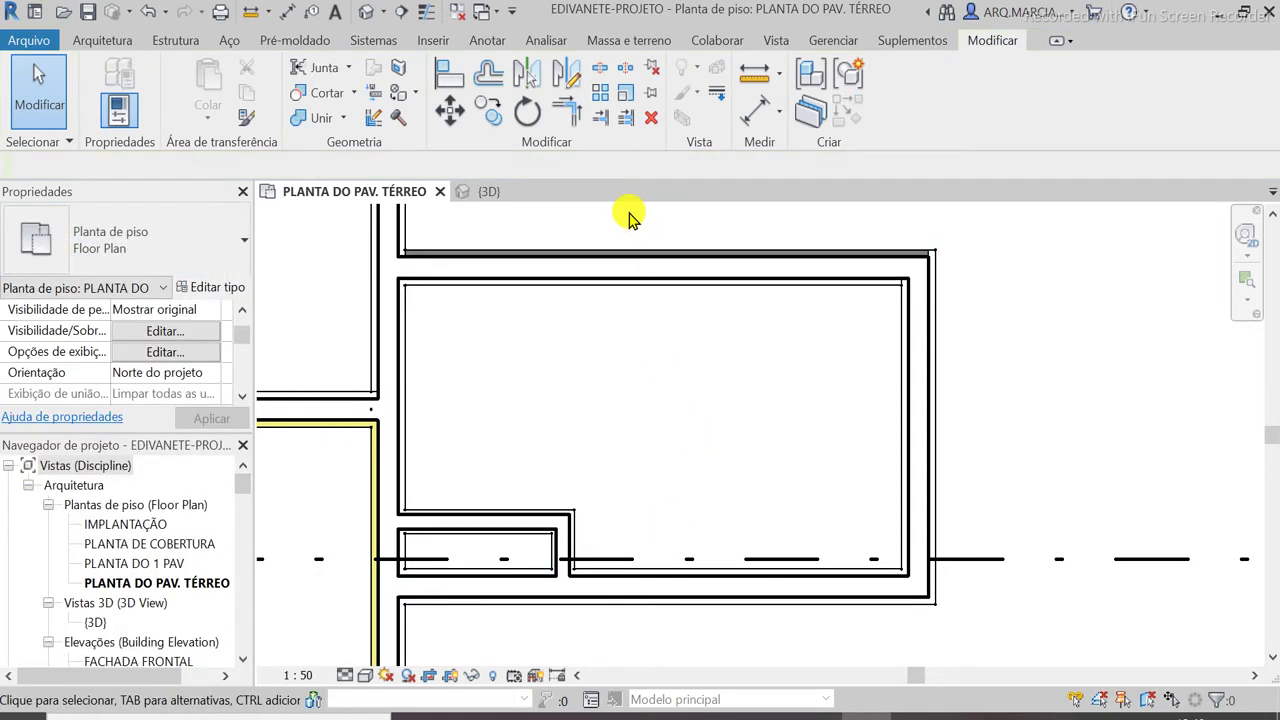
Flip the small central room's upper wall so its ceramic finish faces the inside of the room
{"action": "scroll", "coordinate": [629, 214], "scroll_direction": "up", "scroll_amount": 1}
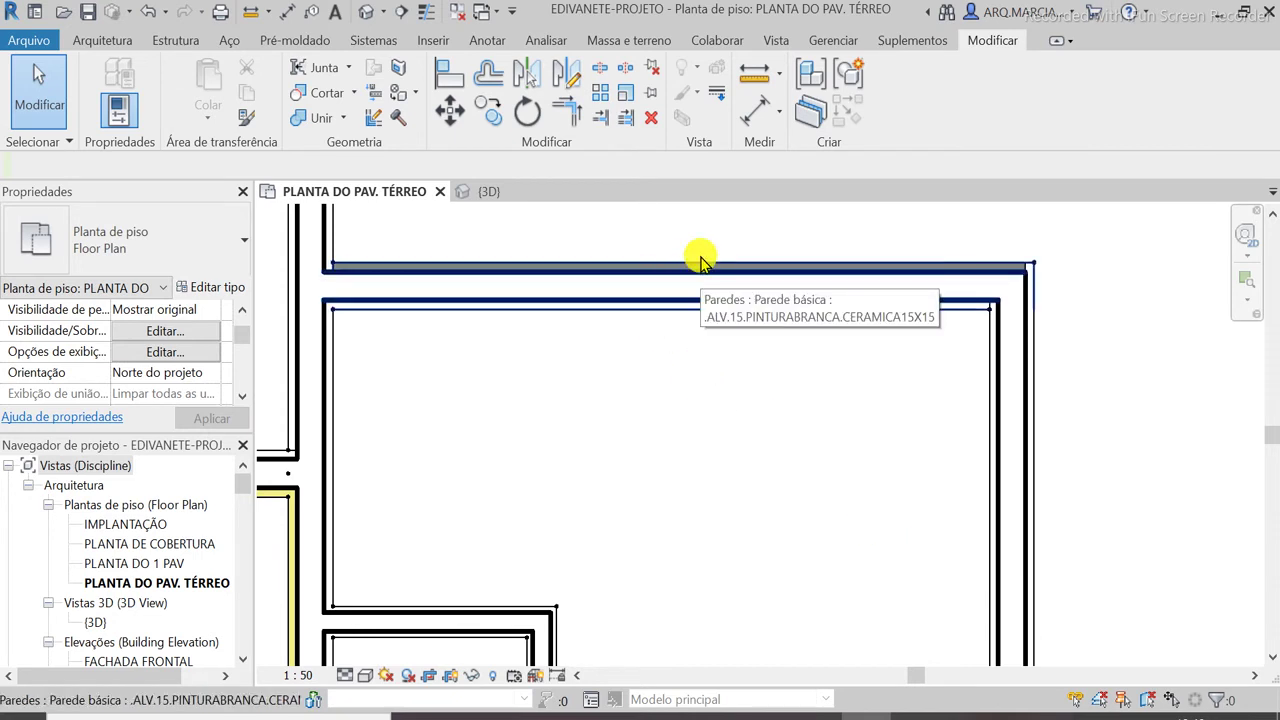
{"action": "scroll", "coordinate": [945, 518], "scroll_direction": "down", "scroll_amount": 1}
{"action": "scroll", "coordinate": [615, 218], "scroll_direction": "up", "scroll_amount": 1}
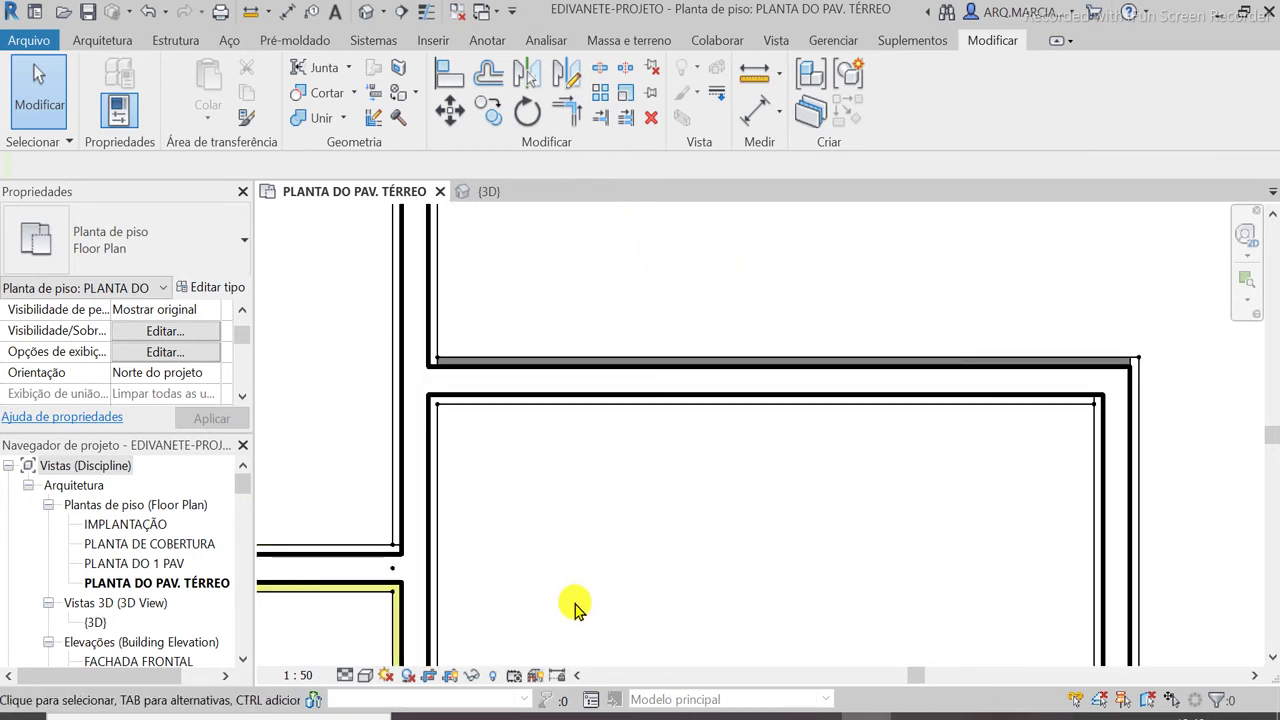
{"action": "scroll", "coordinate": [577, 606], "scroll_direction": "down", "scroll_amount": 2}
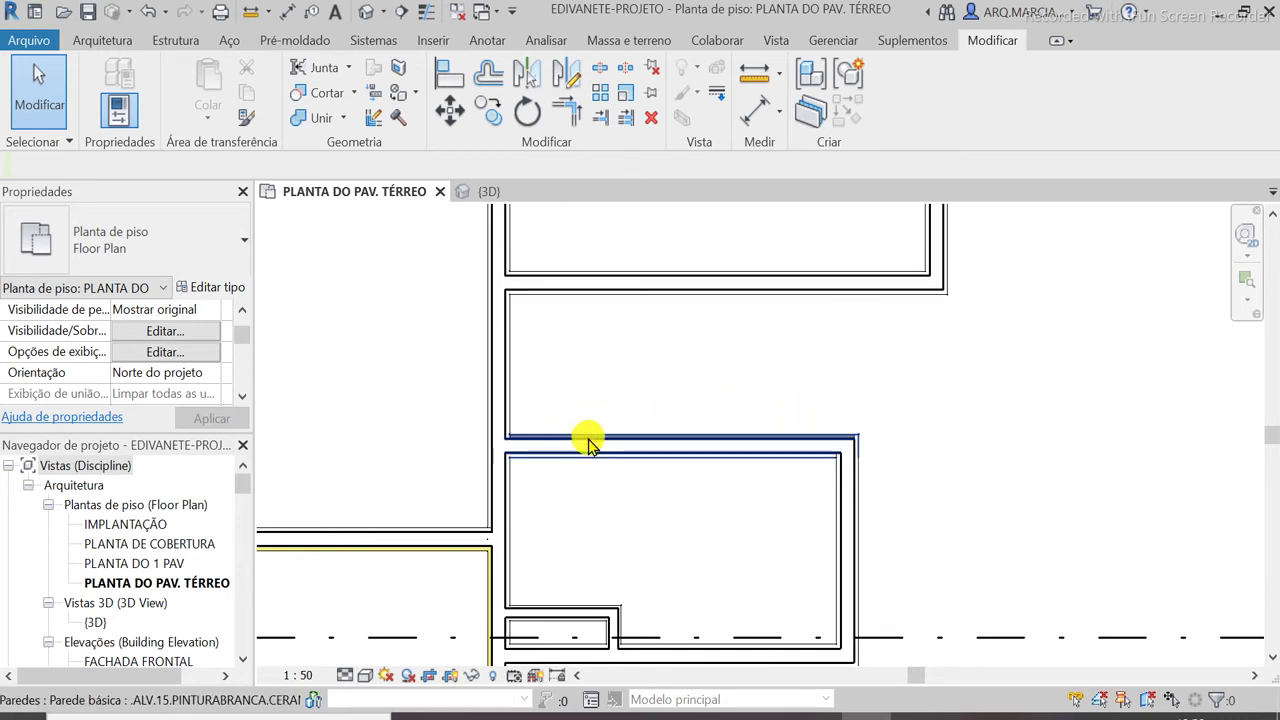
{"action": "scroll", "coordinate": [570, 435], "scroll_direction": "up", "scroll_amount": 1}
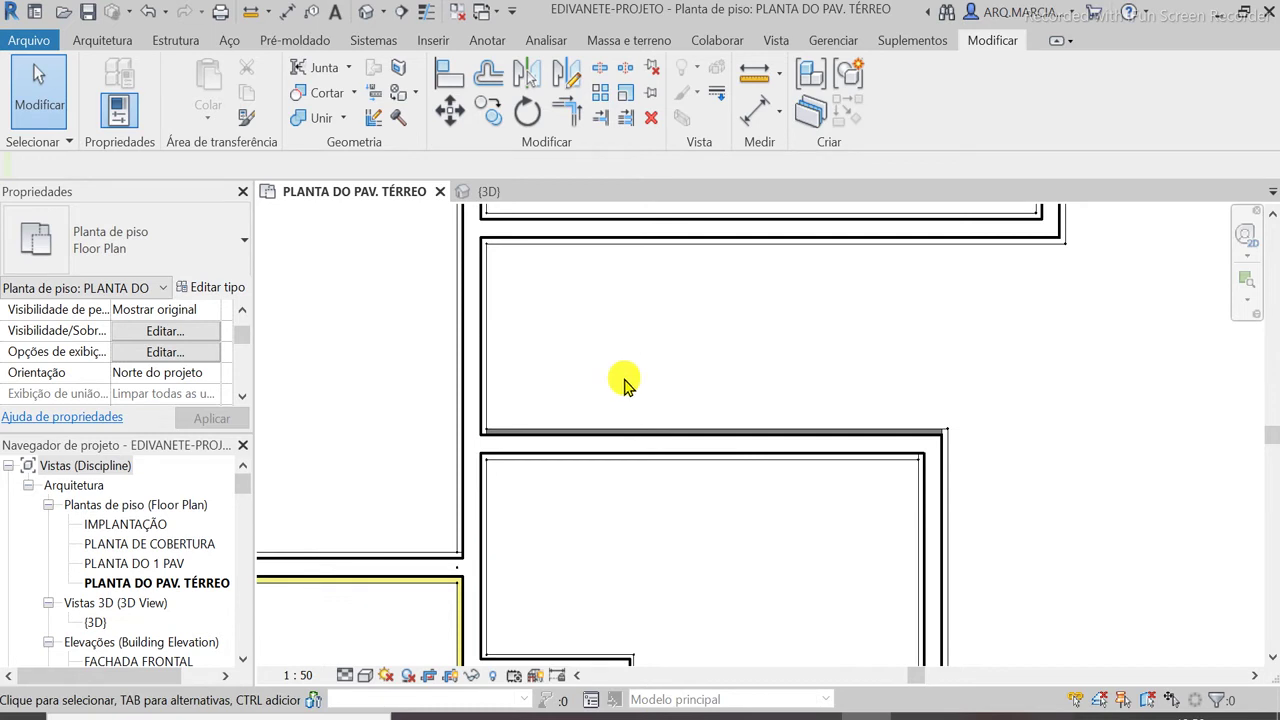
{"action": "scroll", "coordinate": [718, 532], "scroll_direction": "up", "scroll_amount": 1}
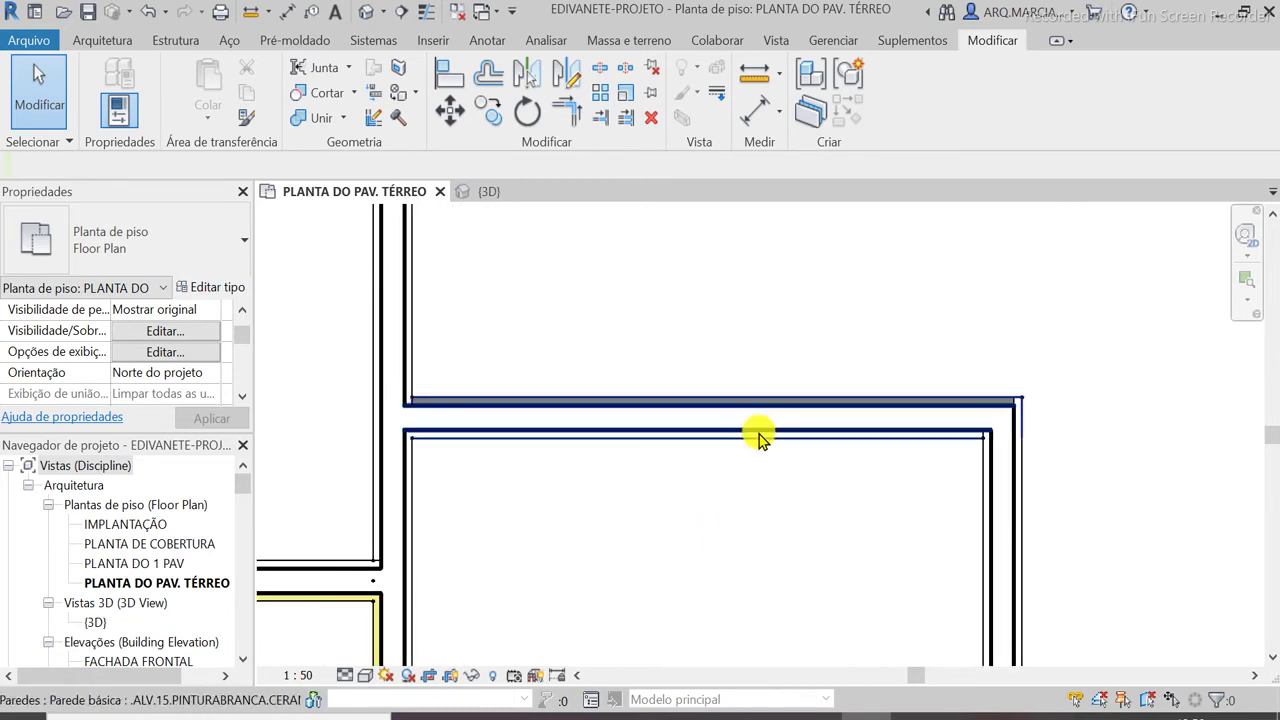
{"action": "left_click", "coordinate": [706, 435]}
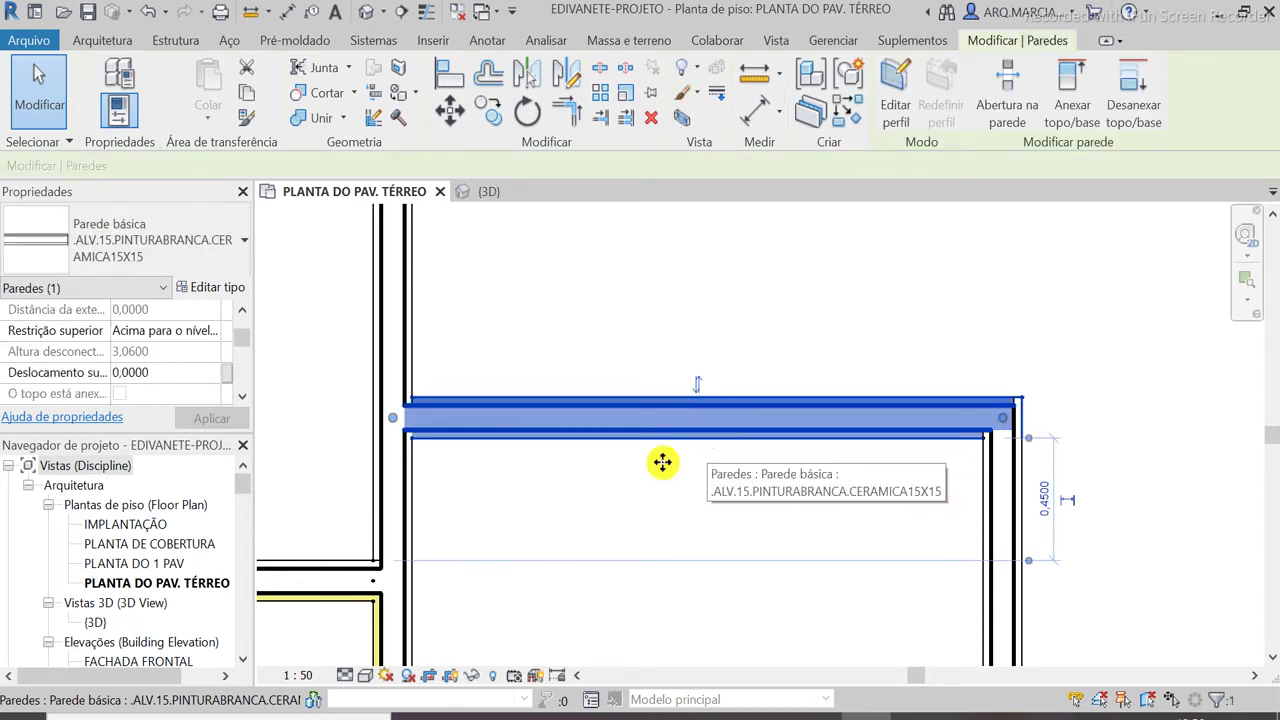
{"action": "left_click", "coordinate": [697, 385]}
{"action": "left_click", "coordinate": [730, 518]}
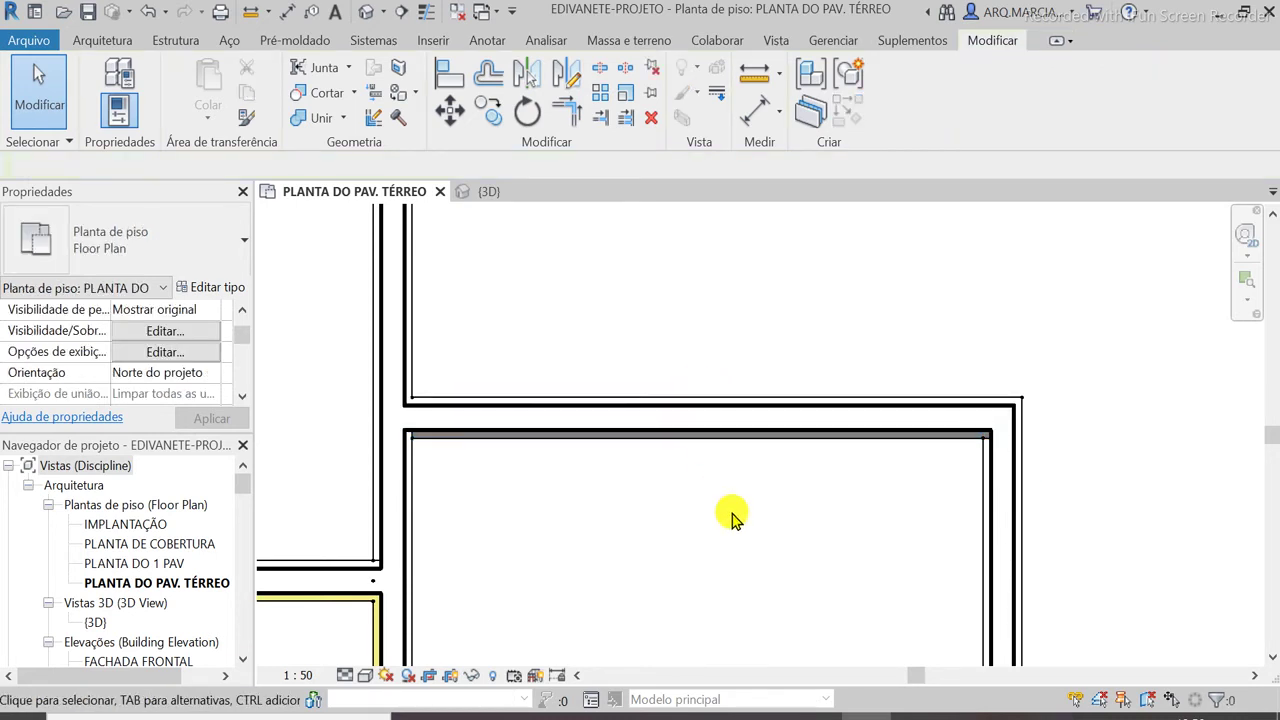
Edit the small central room's upper wall type structure and open the material of its Acabamento 1 ceramic layer
{"action": "scroll", "coordinate": [646, 271], "scroll_direction": "down", "scroll_amount": 3}
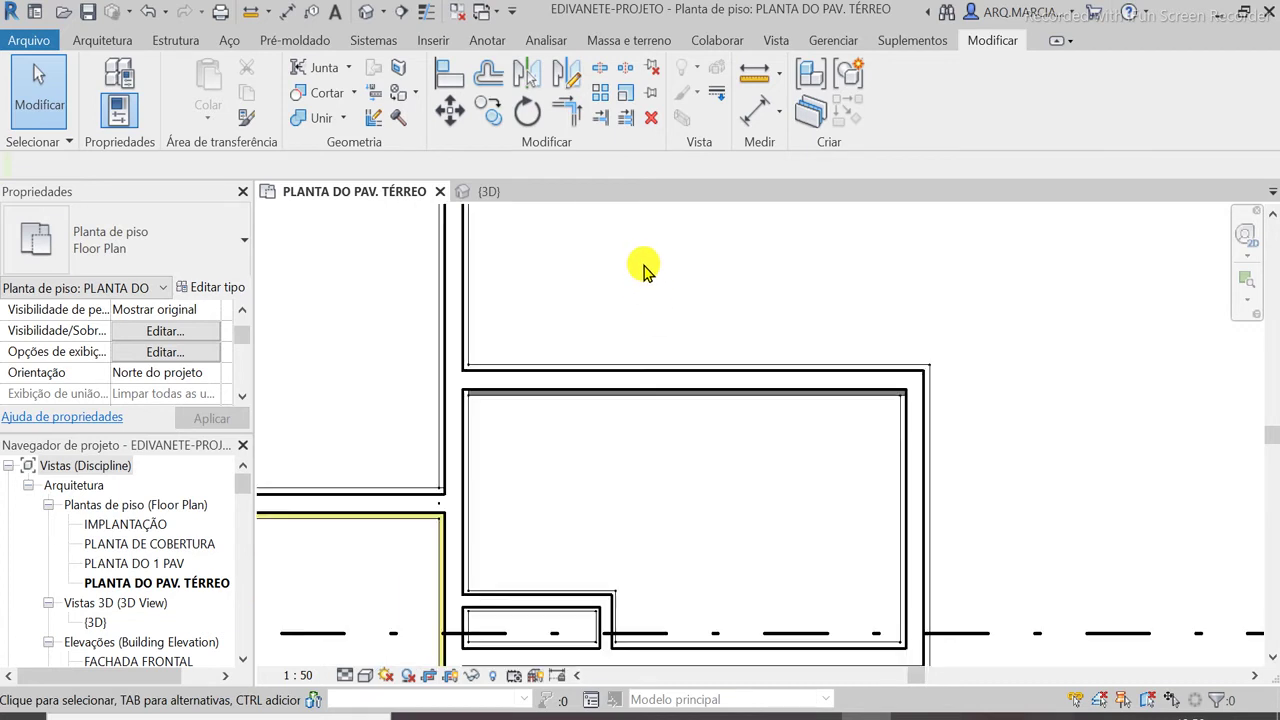
{"action": "scroll", "coordinate": [651, 398], "scroll_direction": "up", "scroll_amount": 3}
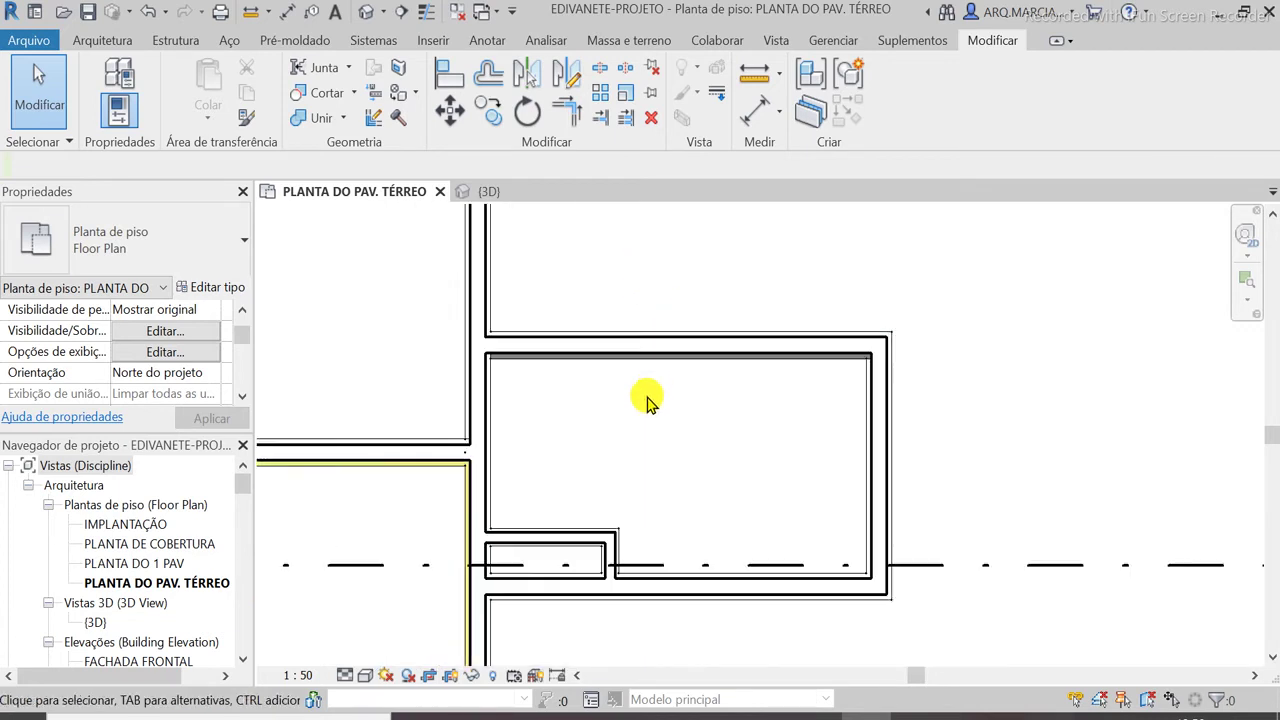
{"action": "left_click", "coordinate": [685, 346]}
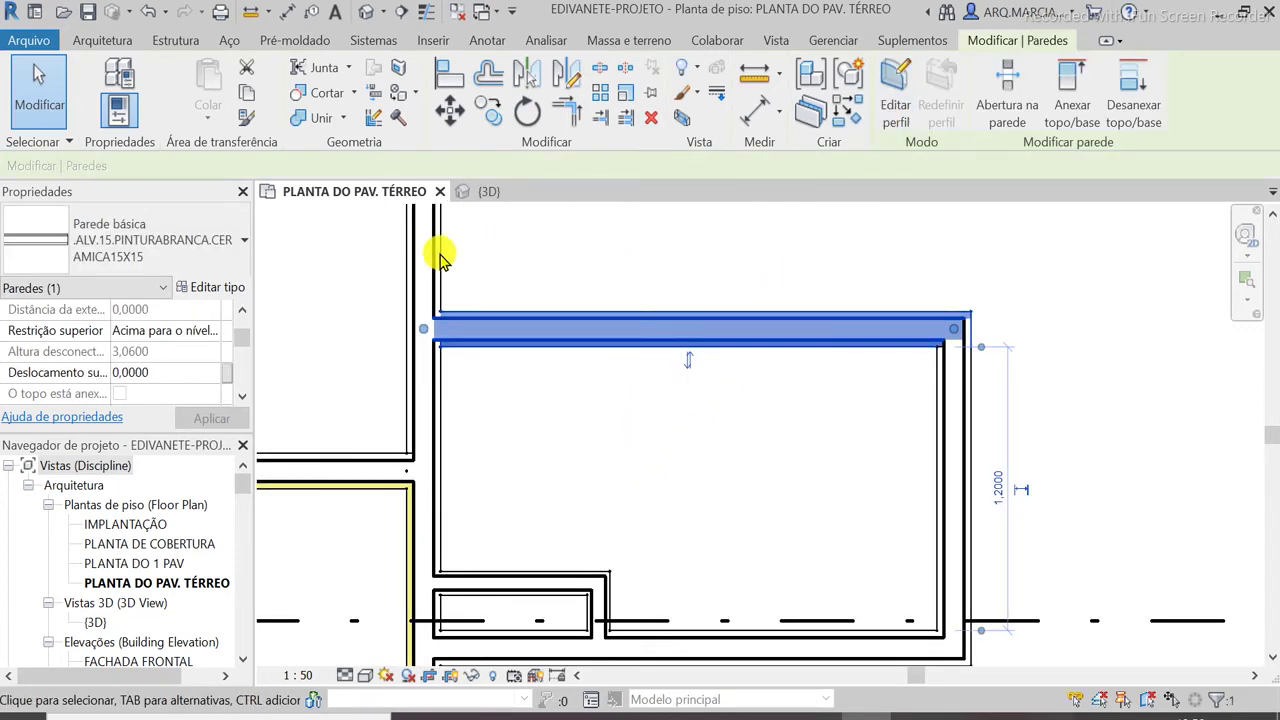
{"action": "left_click", "coordinate": [219, 292]}
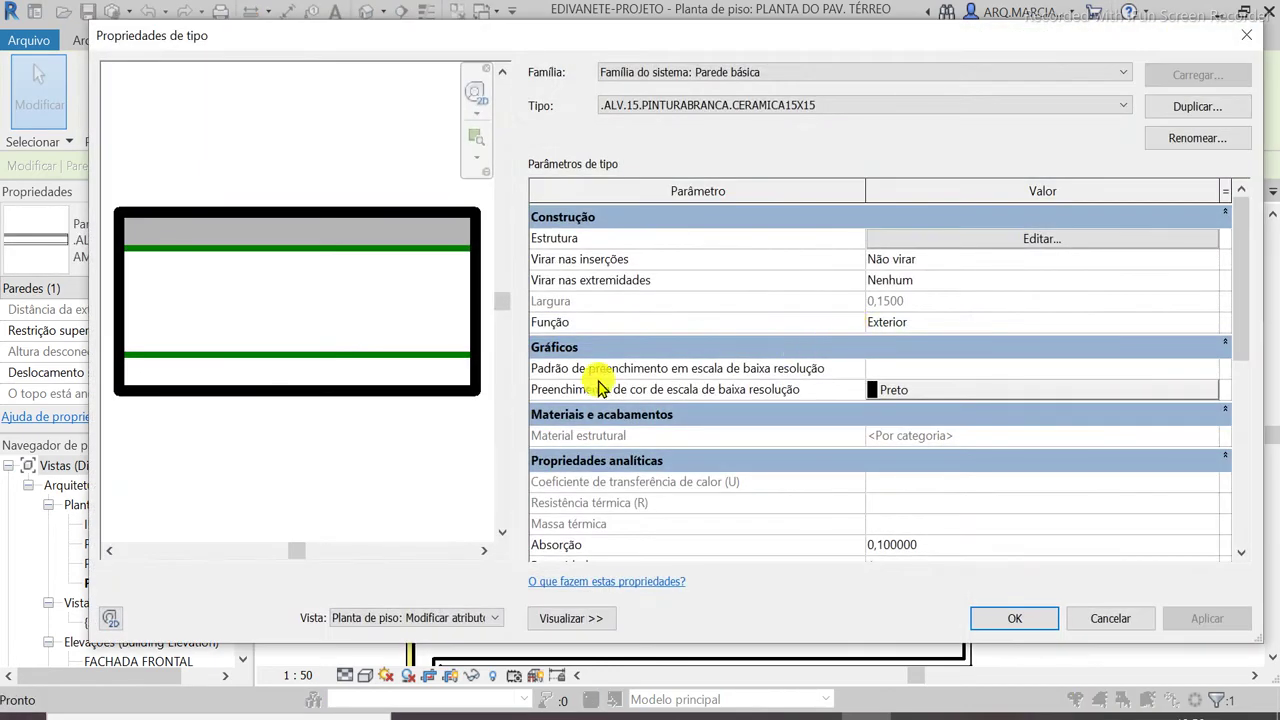
{"action": "left_click", "coordinate": [1040, 240]}
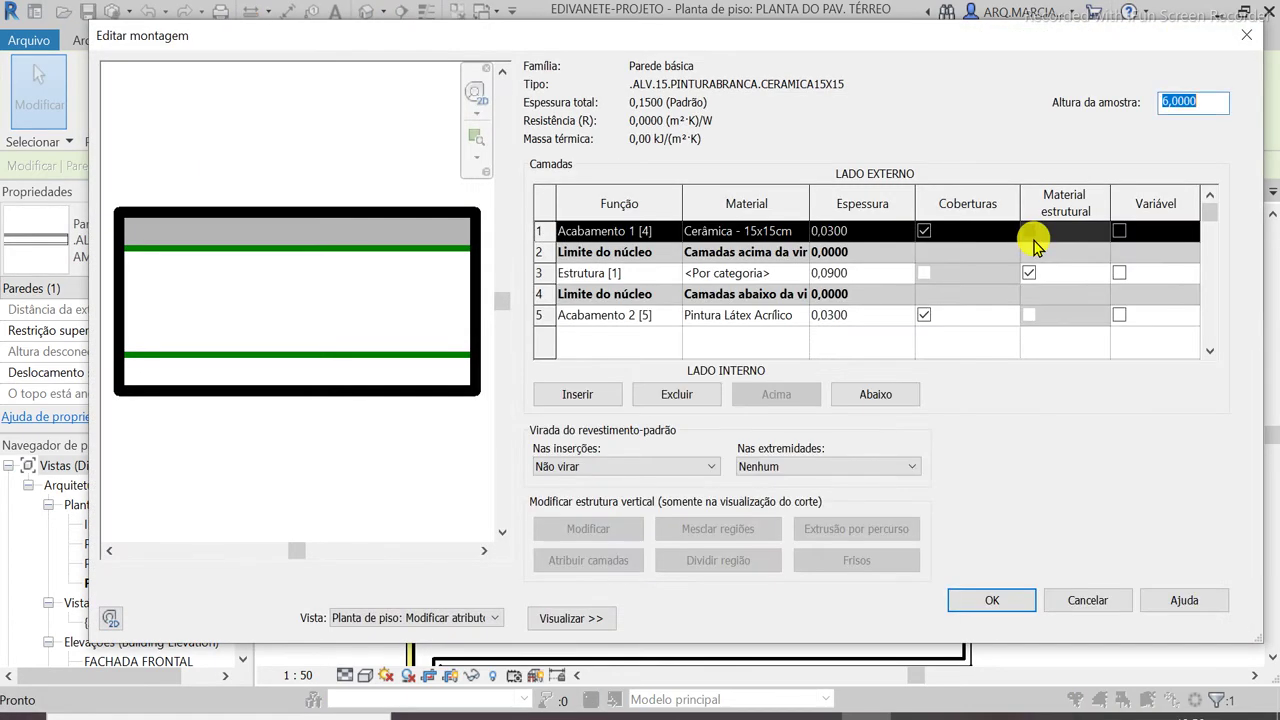
{"action": "left_click", "coordinate": [806, 232]}
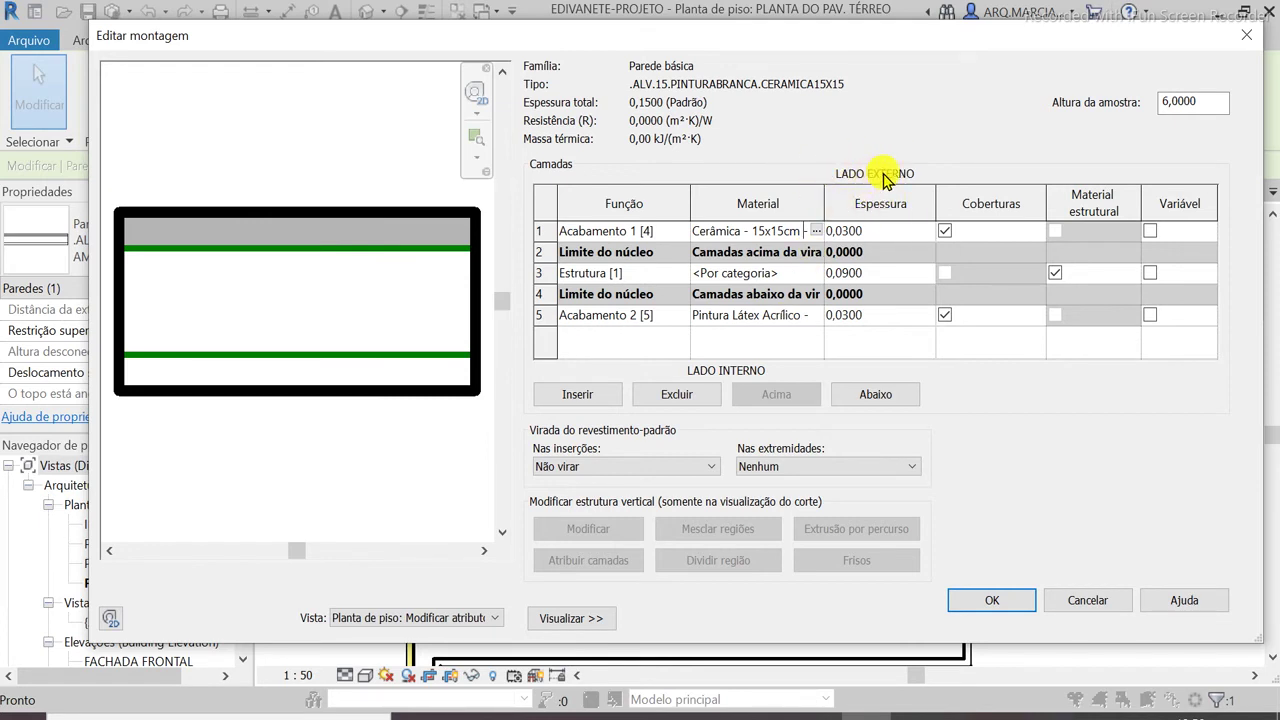
{"action": "left_click", "coordinate": [818, 230]}
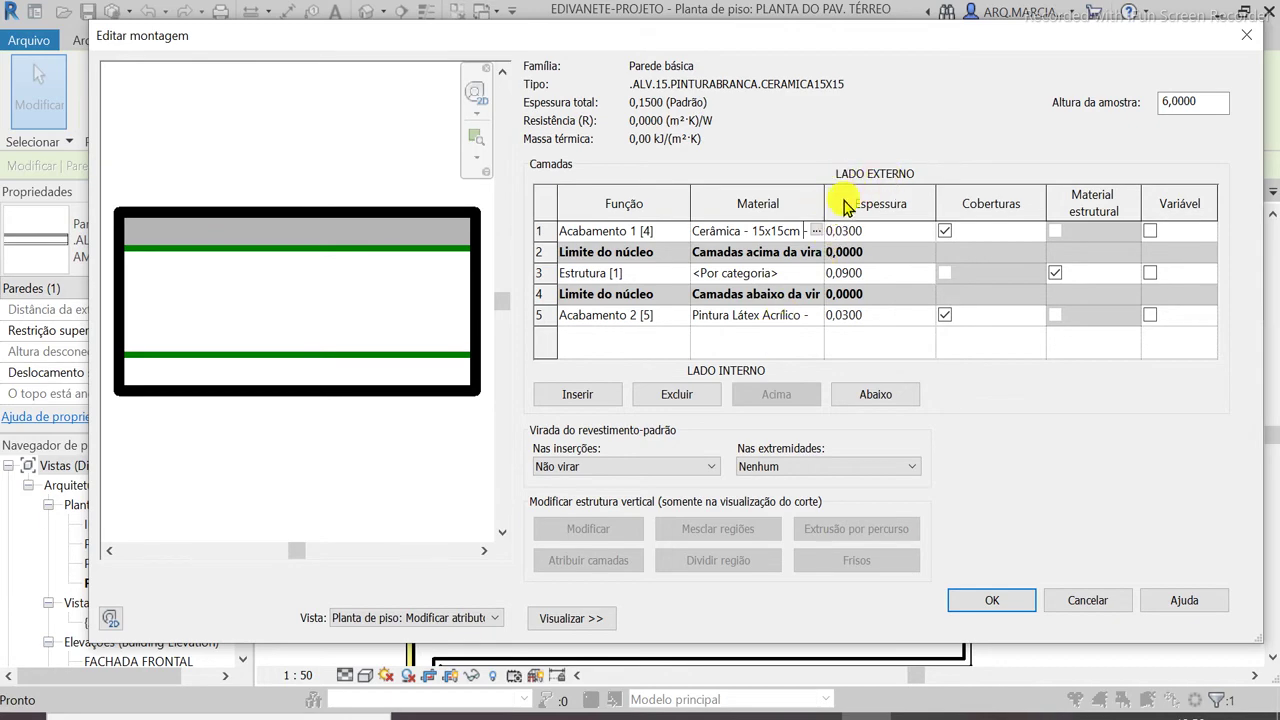
{"action": "left_click", "coordinate": [817, 231]}
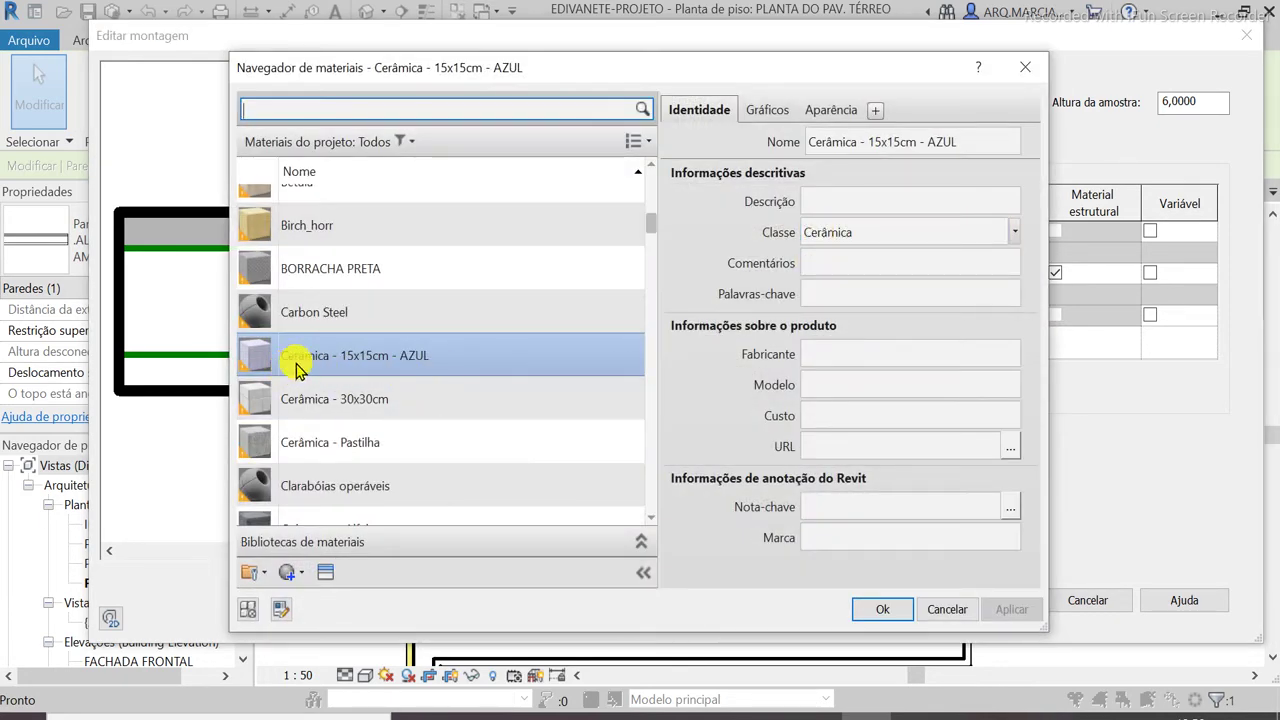
Examine the appearance and graphics of Cerâmica - 15x15cm - AZUL and the model fill patterns available for its surface
{"action": "left_click", "coordinate": [430, 360]}
{"action": "left_click", "coordinate": [838, 111]}
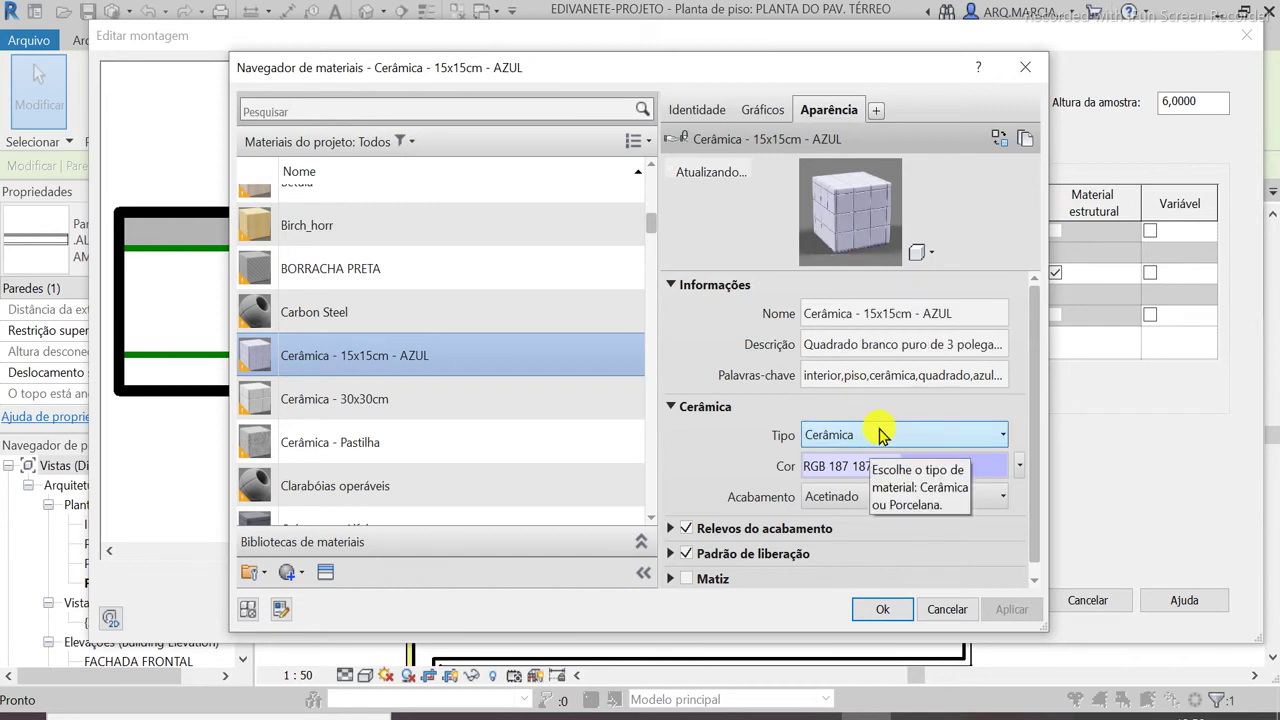
{"action": "left_click", "coordinate": [755, 111]}
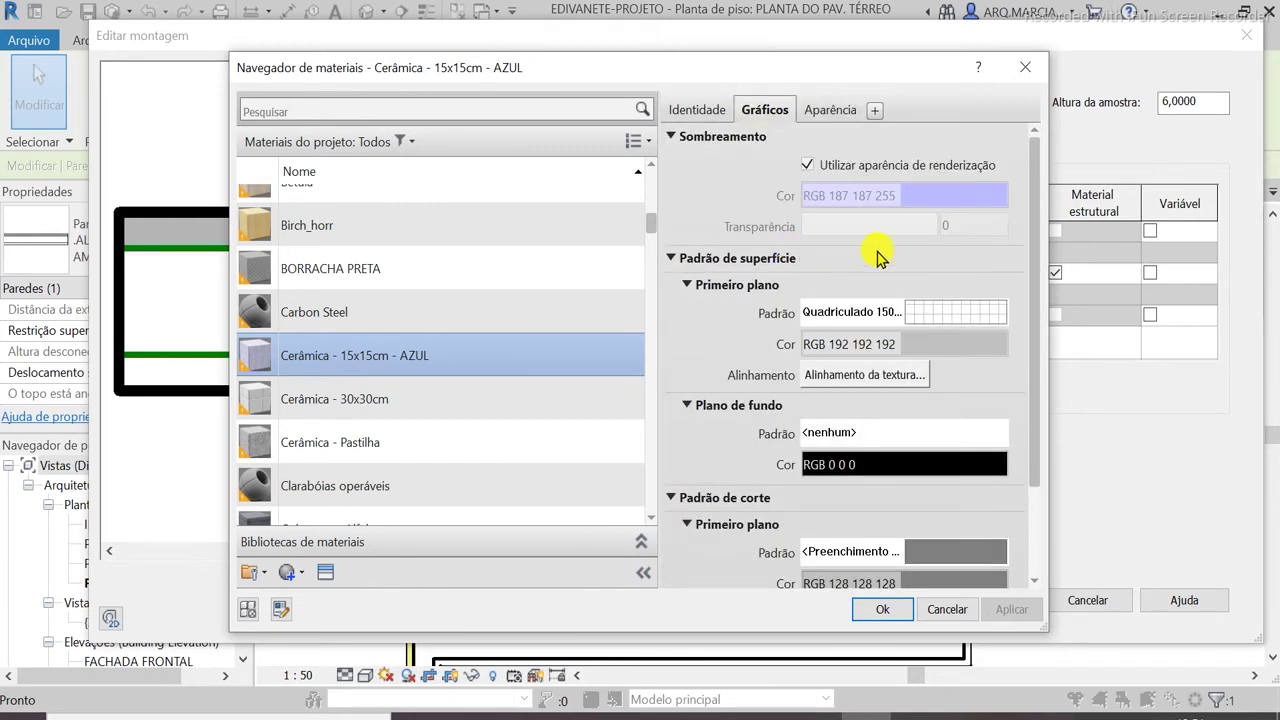
{"action": "left_click", "coordinate": [877, 314]}
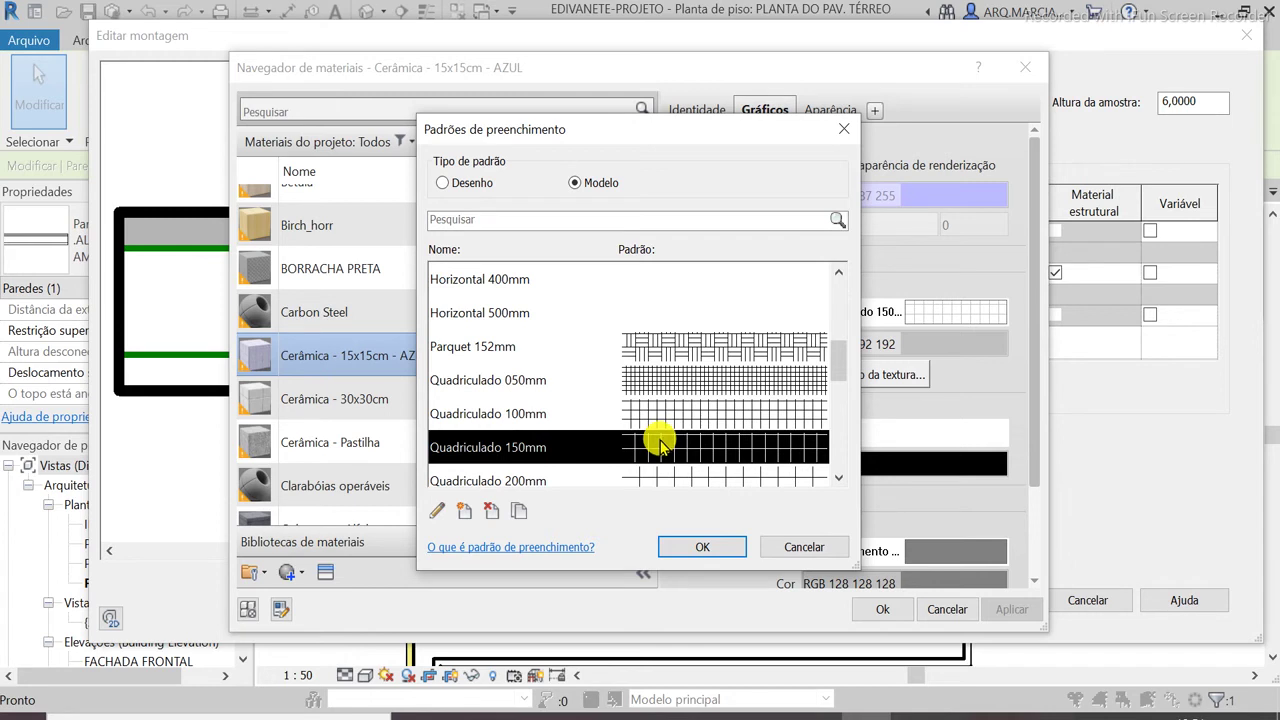
{"action": "scroll", "coordinate": [597, 421], "scroll_direction": "down", "scroll_amount": 1}
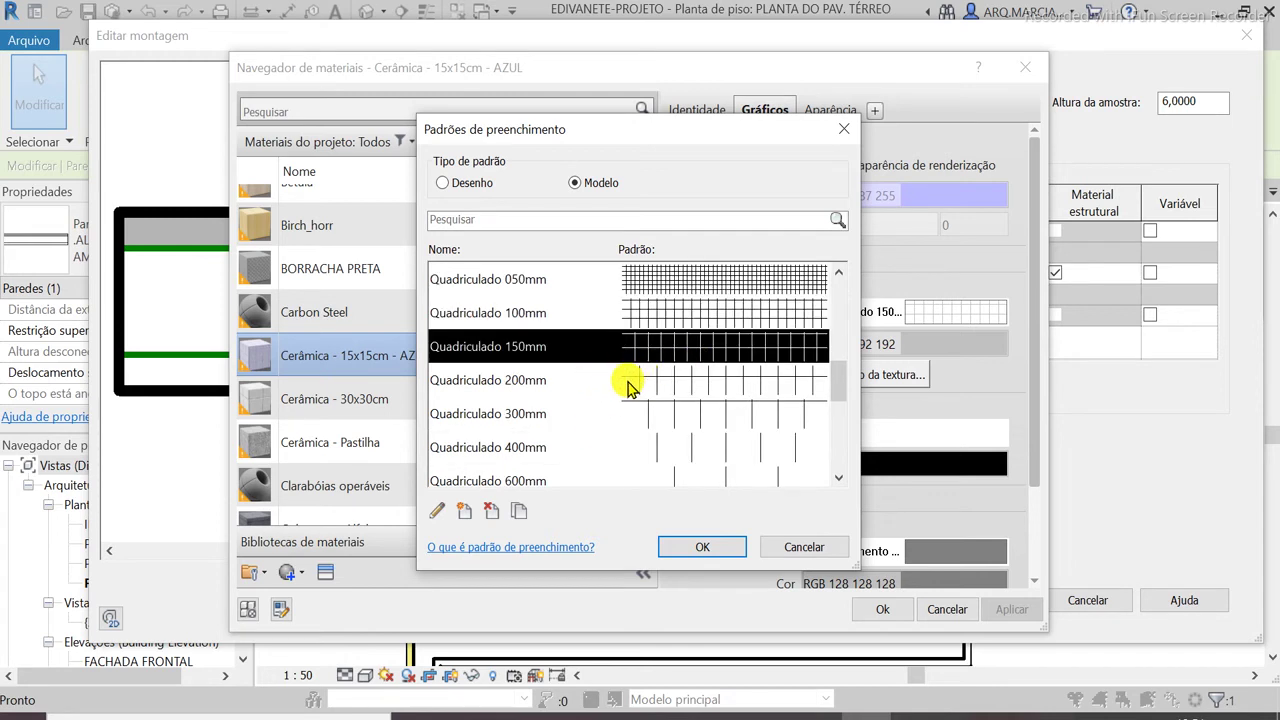
{"action": "scroll", "coordinate": [689, 407], "scroll_direction": "down", "scroll_amount": 1}
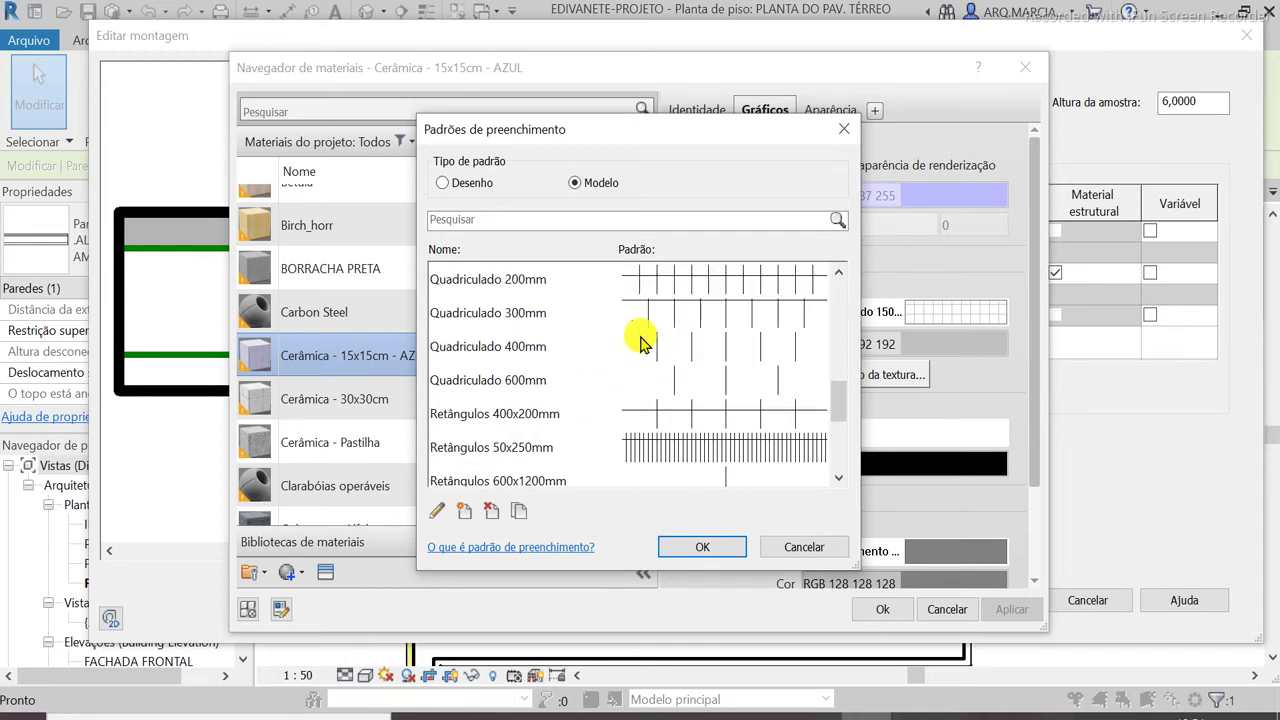
{"action": "scroll", "coordinate": [645, 386], "scroll_direction": "up", "scroll_amount": 2}
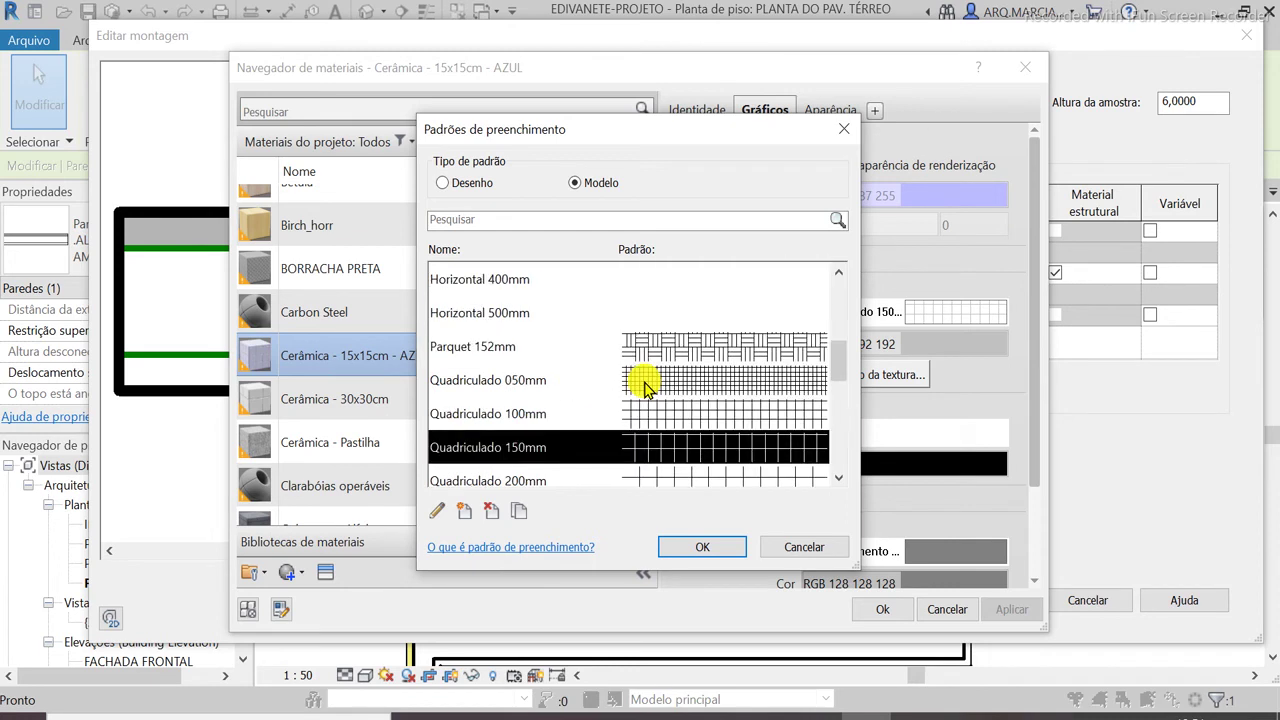
{"action": "scroll", "coordinate": [645, 386], "scroll_direction": "down", "scroll_amount": 1}
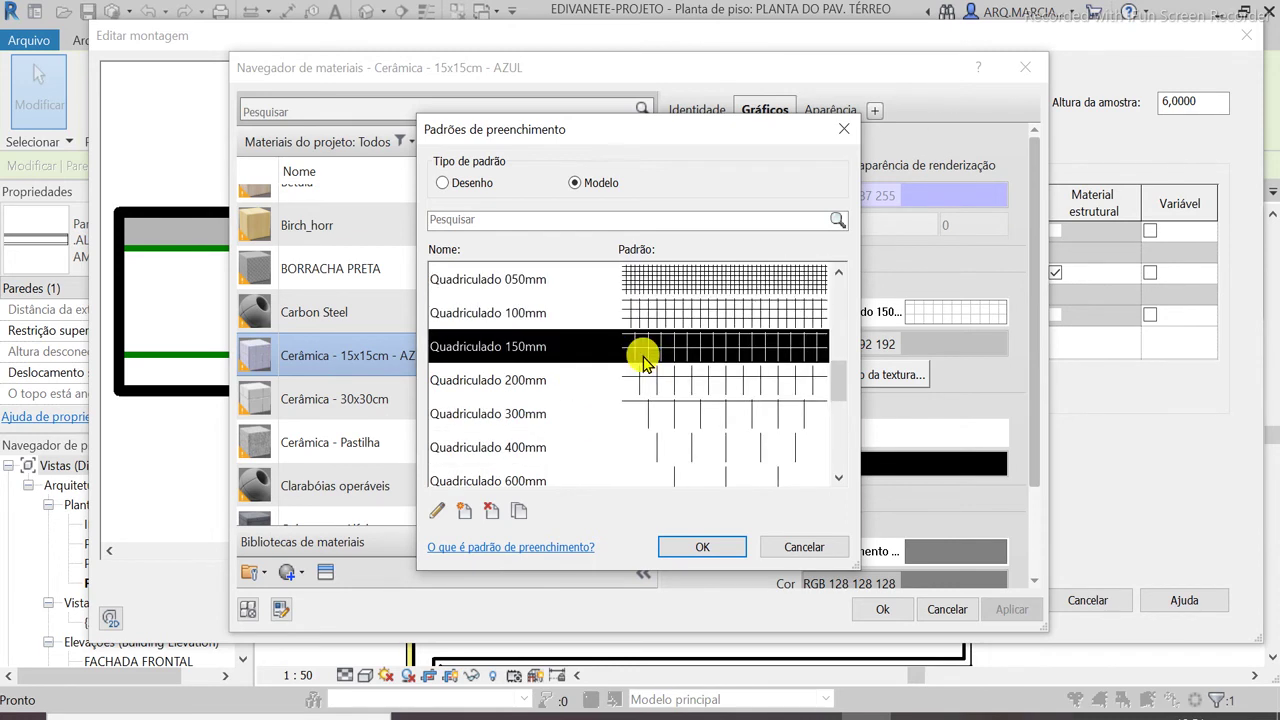
{"action": "left_click", "coordinate": [575, 410]}
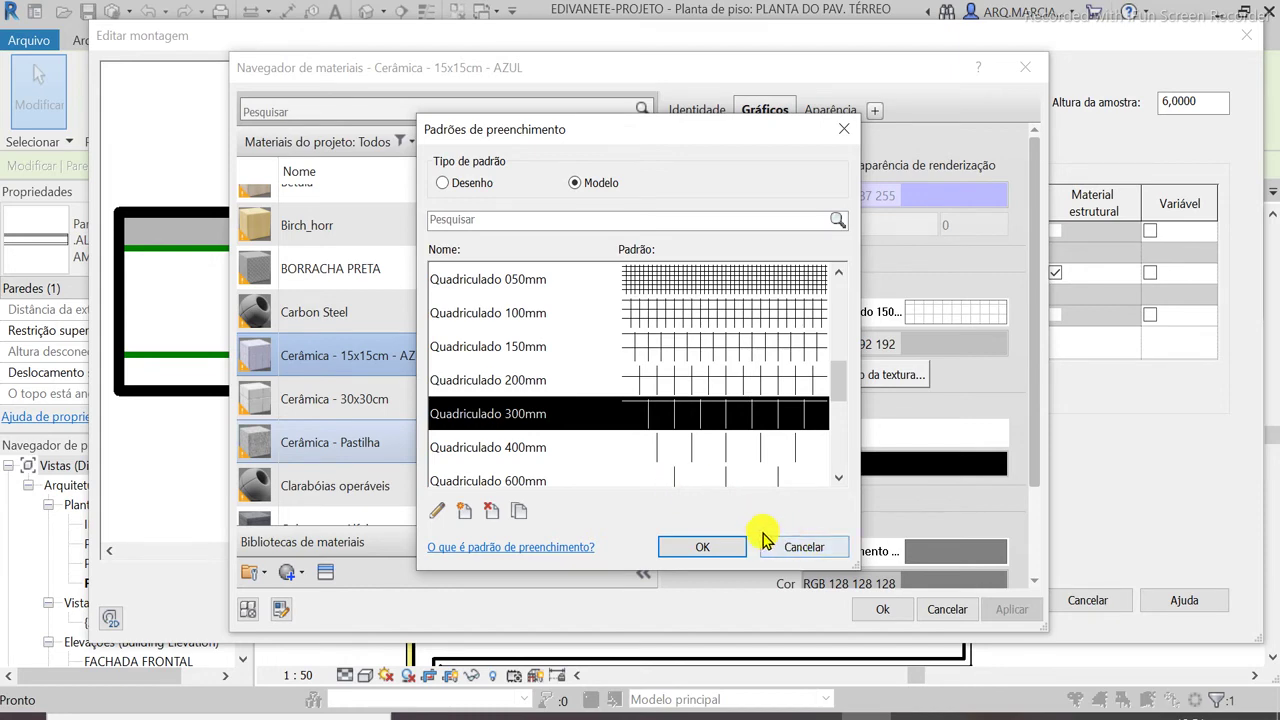
{"action": "left_click", "coordinate": [806, 547]}
Try to duplicate the material Cerâmica - 15x15cm - AZUL
{"action": "left_click", "coordinate": [450, 355]}
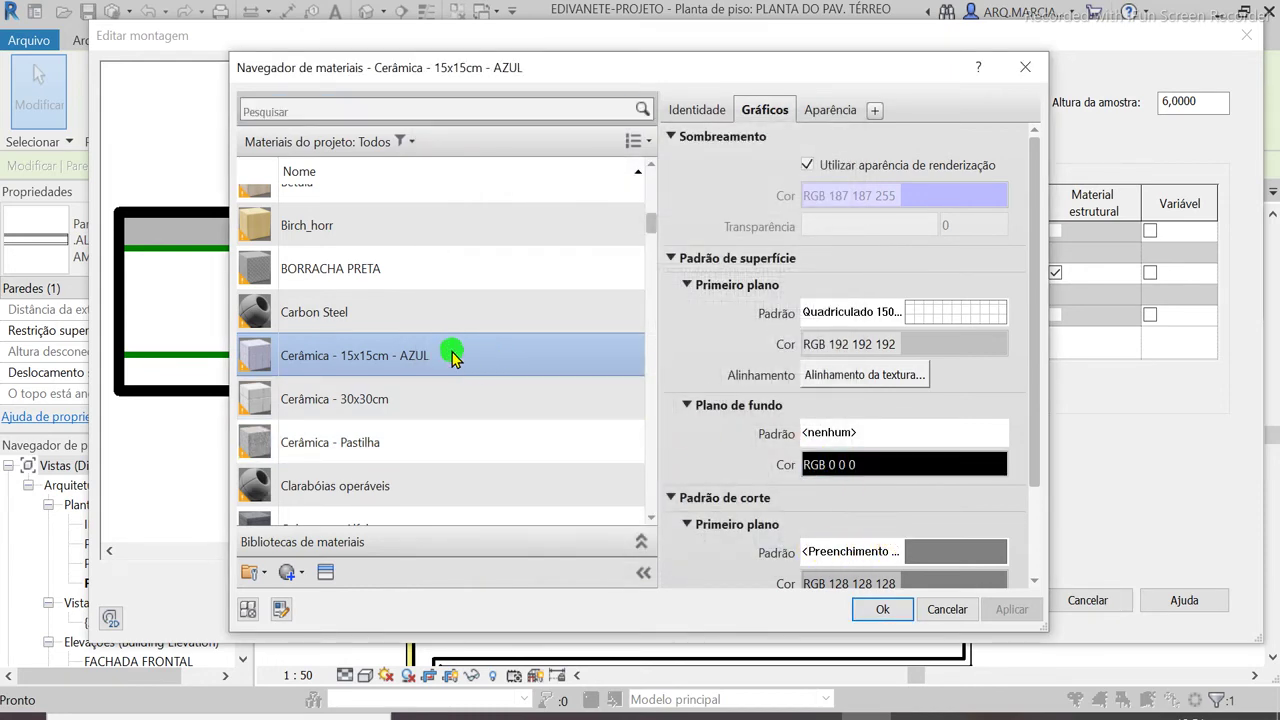
{"action": "right_click", "coordinate": [452, 355]}
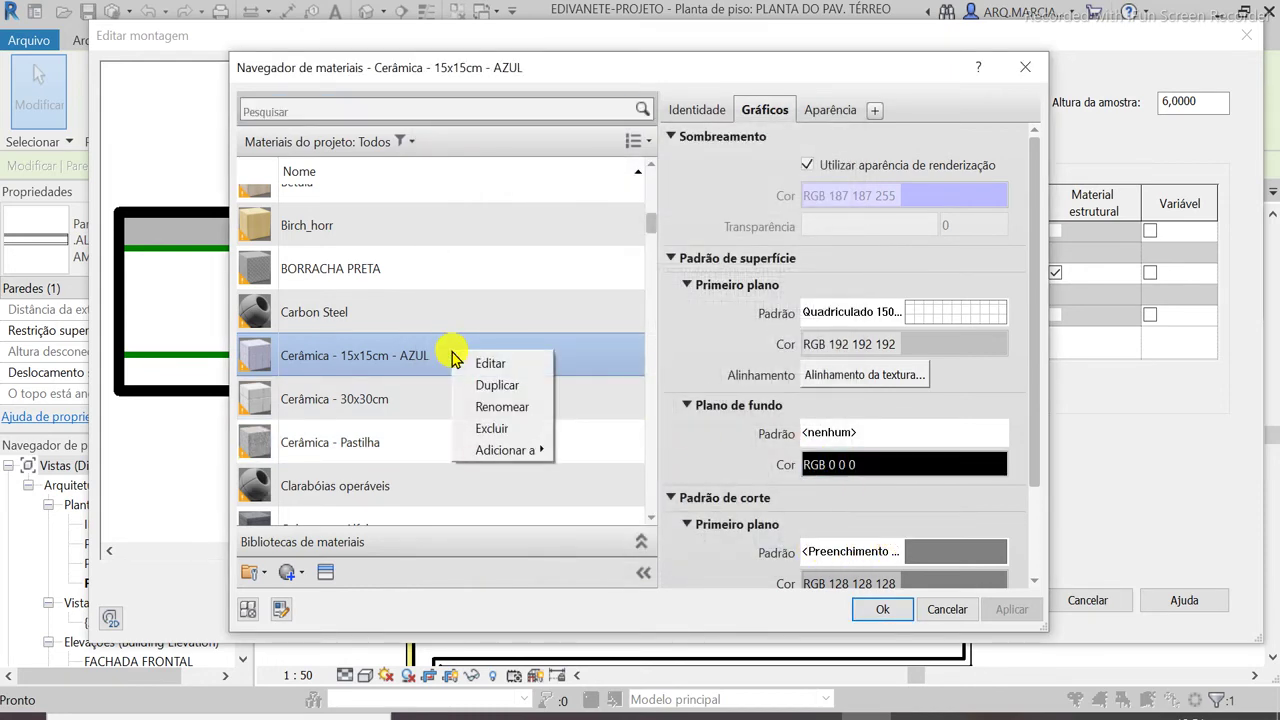
{"action": "left_click", "coordinate": [506, 386]}
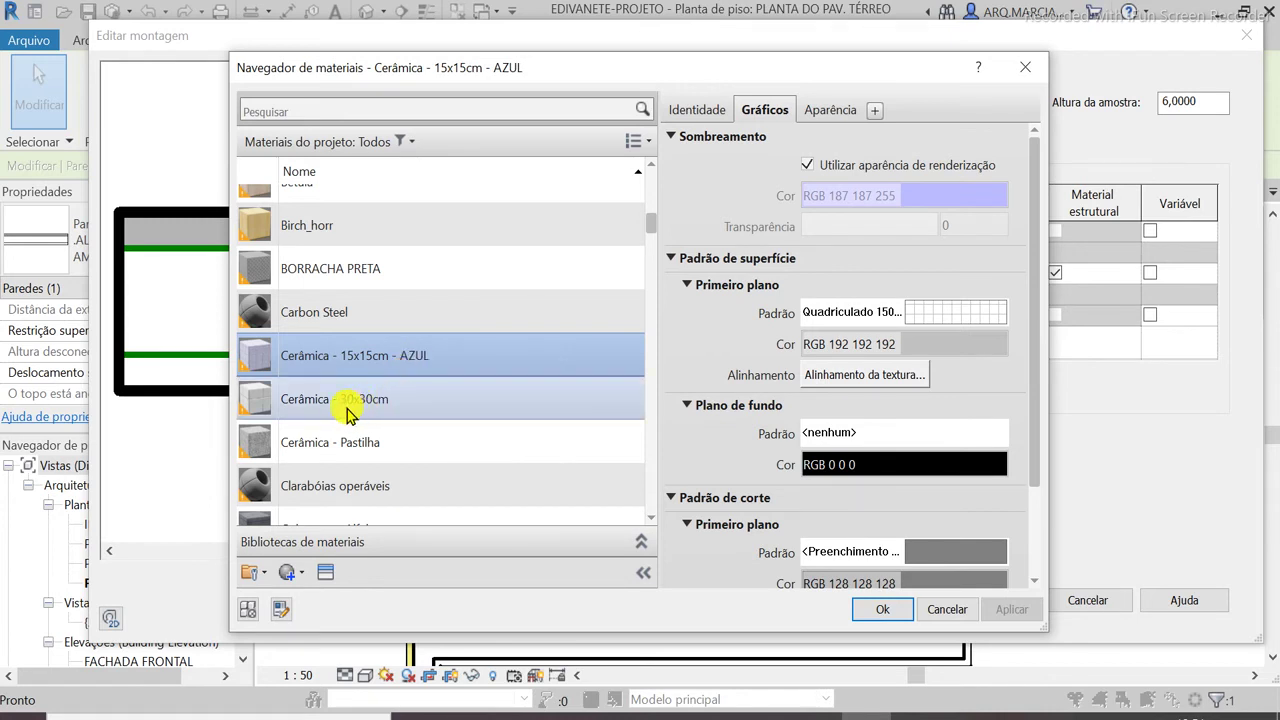
Select the material Cerâmica - 30x30cm and check its appearance and graphics settings
{"action": "left_click", "coordinate": [350, 408]}
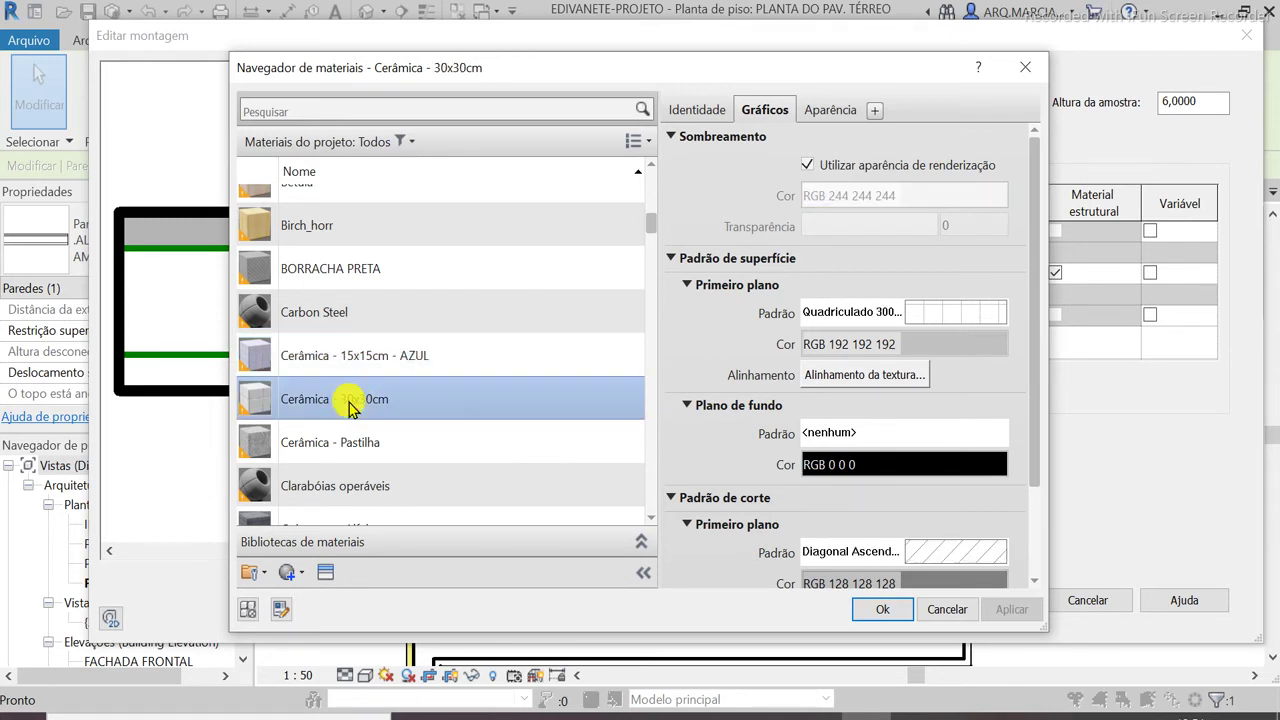
{"action": "scroll", "coordinate": [340, 390], "scroll_direction": "up", "scroll_amount": 1}
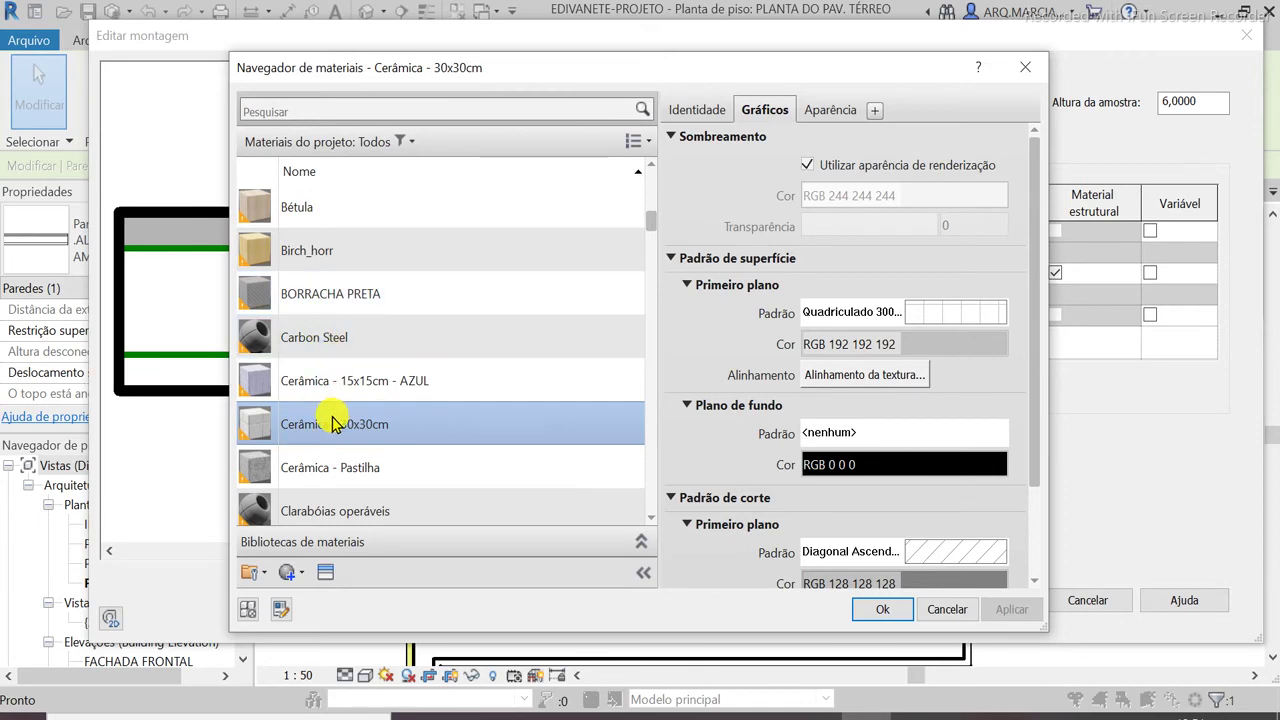
{"action": "left_click", "coordinate": [818, 120]}
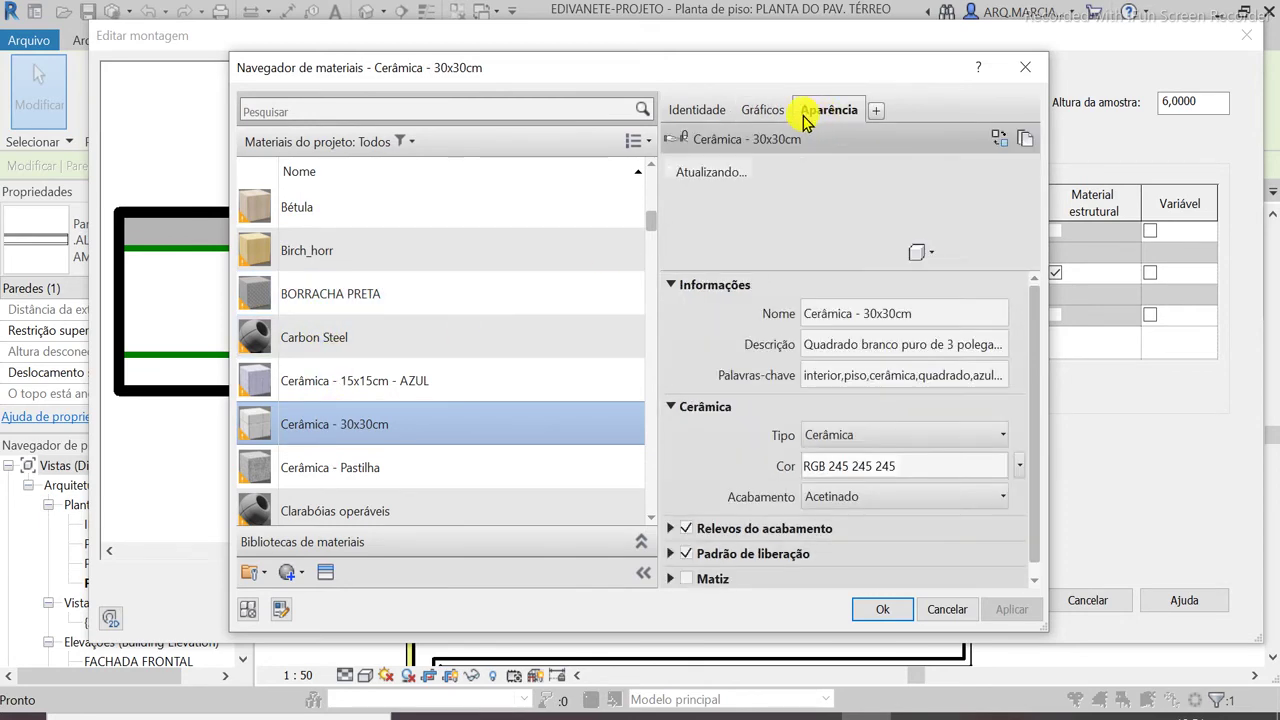
{"action": "left_click", "coordinate": [765, 110]}
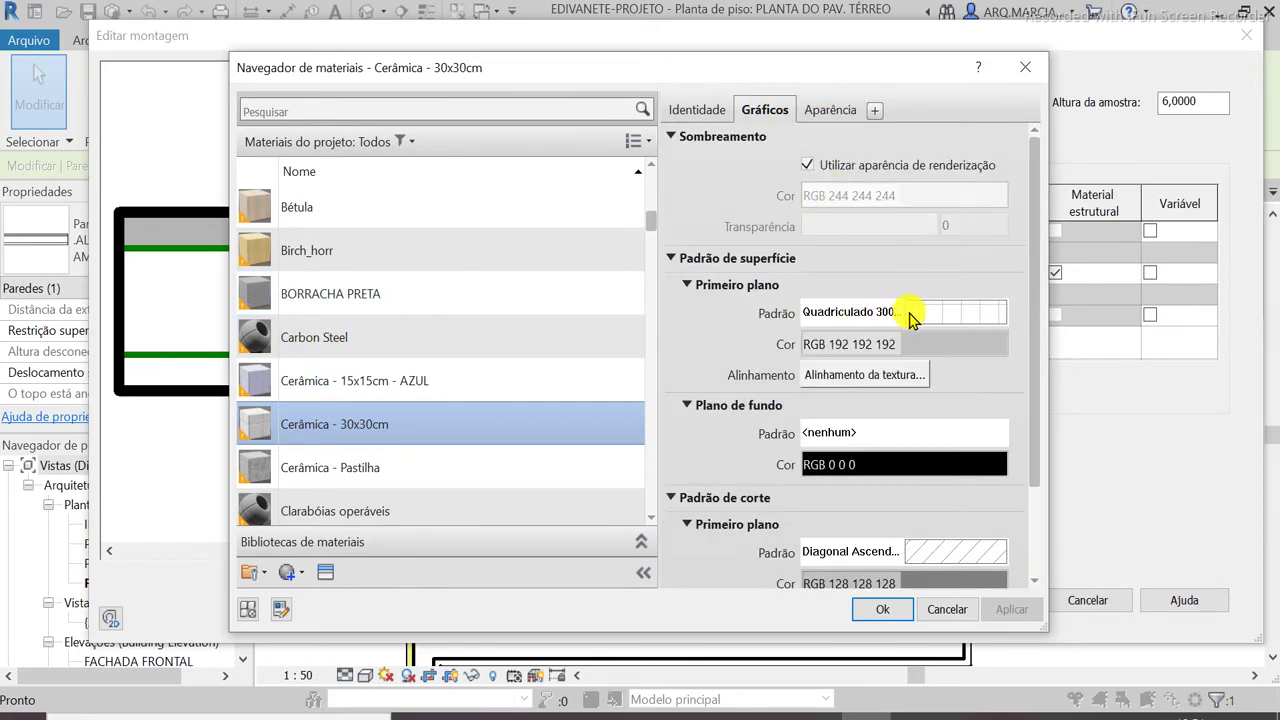
Examine the surface fill pattern choices, cut pattern and appearance colour of Cerâmica - 30x30cm
{"action": "left_click", "coordinate": [928, 314]}
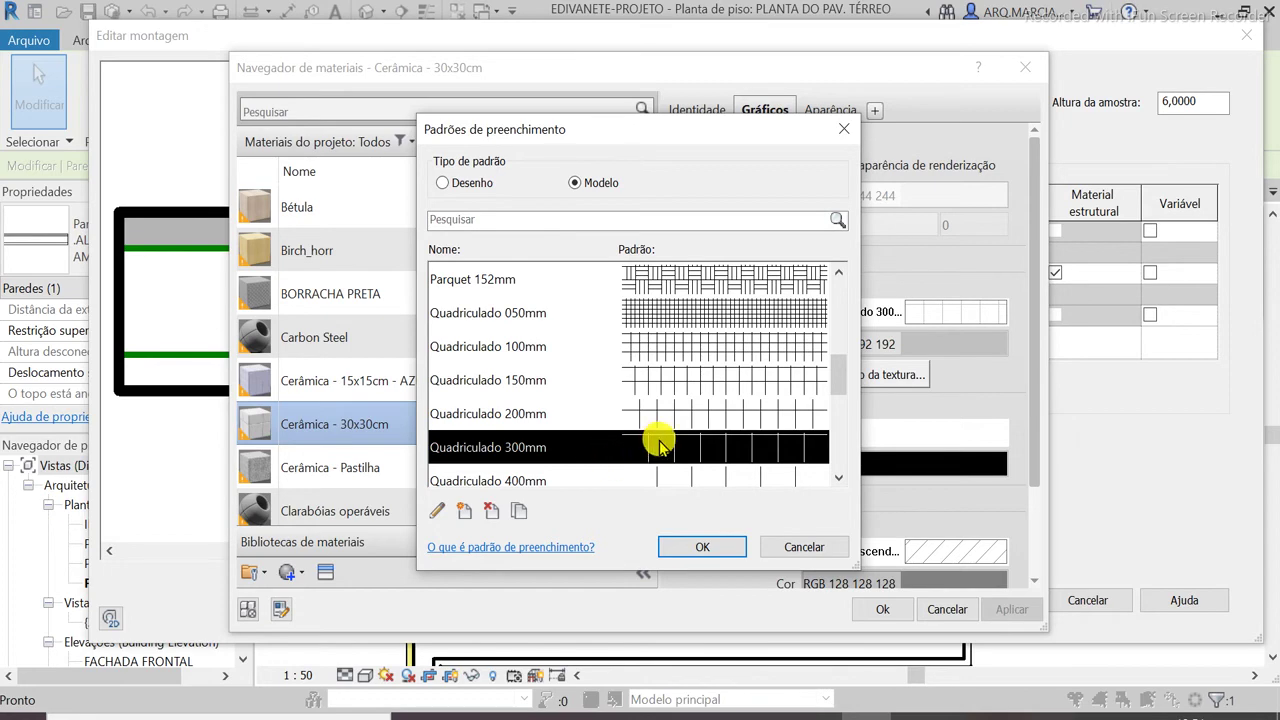
{"action": "scroll", "coordinate": [659, 445], "scroll_direction": "down", "scroll_amount": 1}
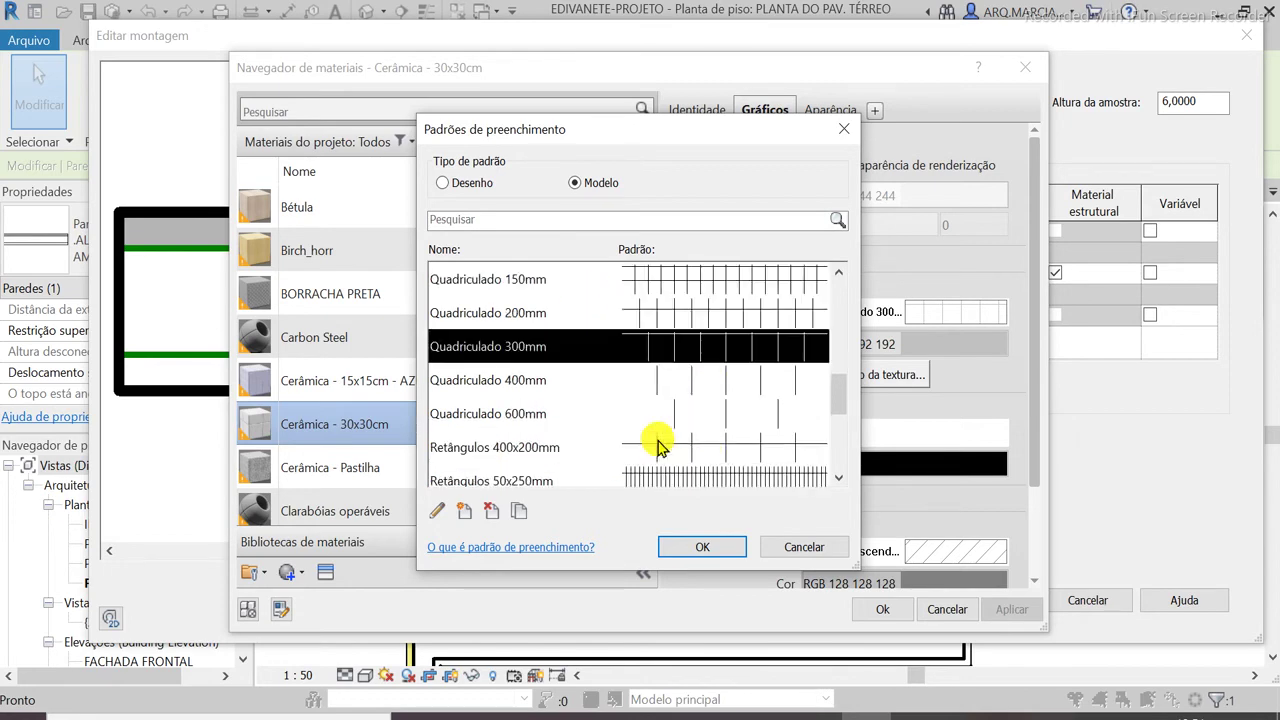
{"action": "scroll", "coordinate": [659, 445], "scroll_direction": "down", "scroll_amount": 2}
{"action": "scroll", "coordinate": [659, 445], "scroll_direction": "up", "scroll_amount": 3}
{"action": "scroll", "coordinate": [659, 445], "scroll_direction": "down", "scroll_amount": 1}
{"action": "scroll", "coordinate": [659, 445], "scroll_direction": "up", "scroll_amount": 1}
{"action": "left_click", "coordinate": [702, 547]}
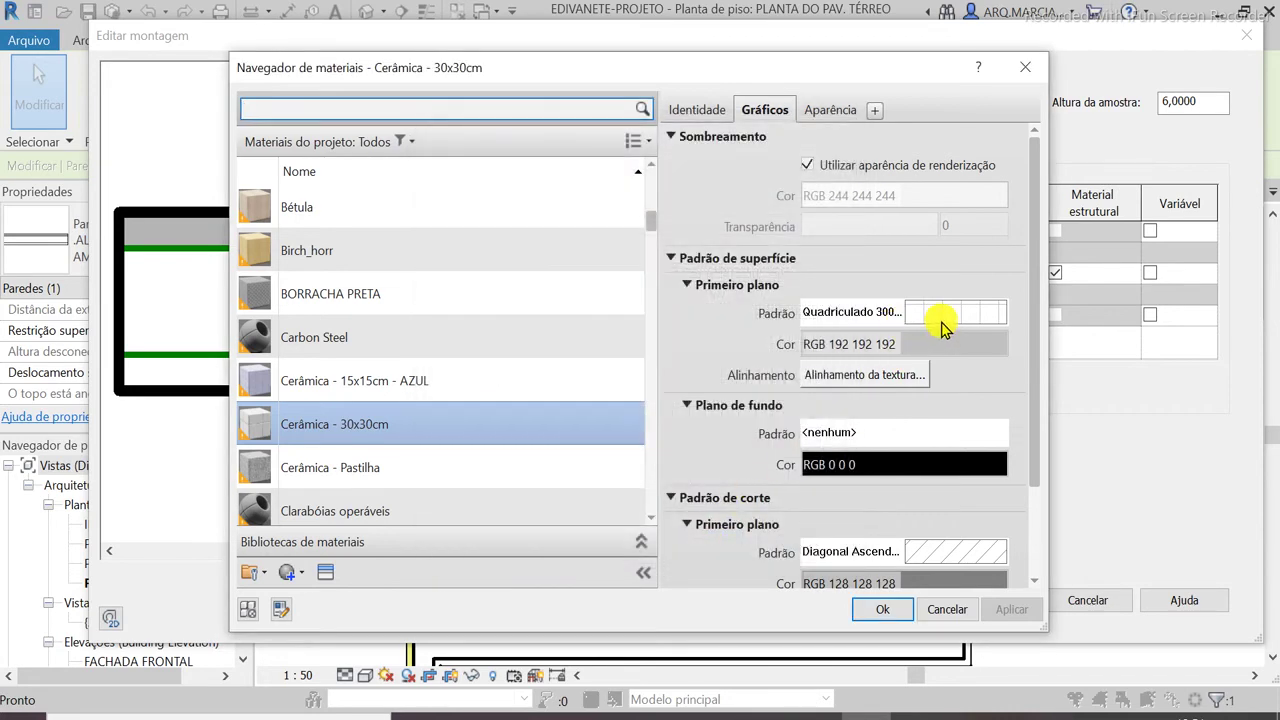
{"action": "scroll", "coordinate": [953, 370], "scroll_direction": "down", "scroll_amount": 1}
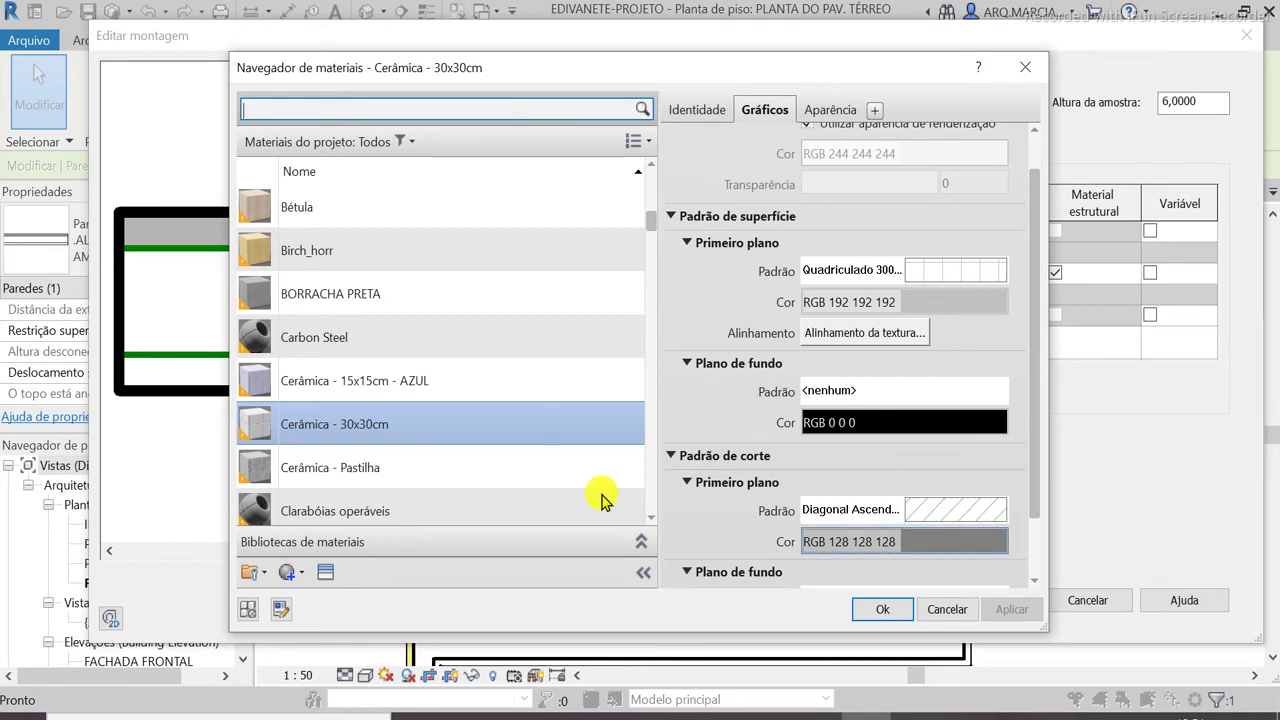
{"action": "scroll", "coordinate": [603, 503], "scroll_direction": "down", "scroll_amount": 1}
{"action": "left_click", "coordinate": [829, 109]}
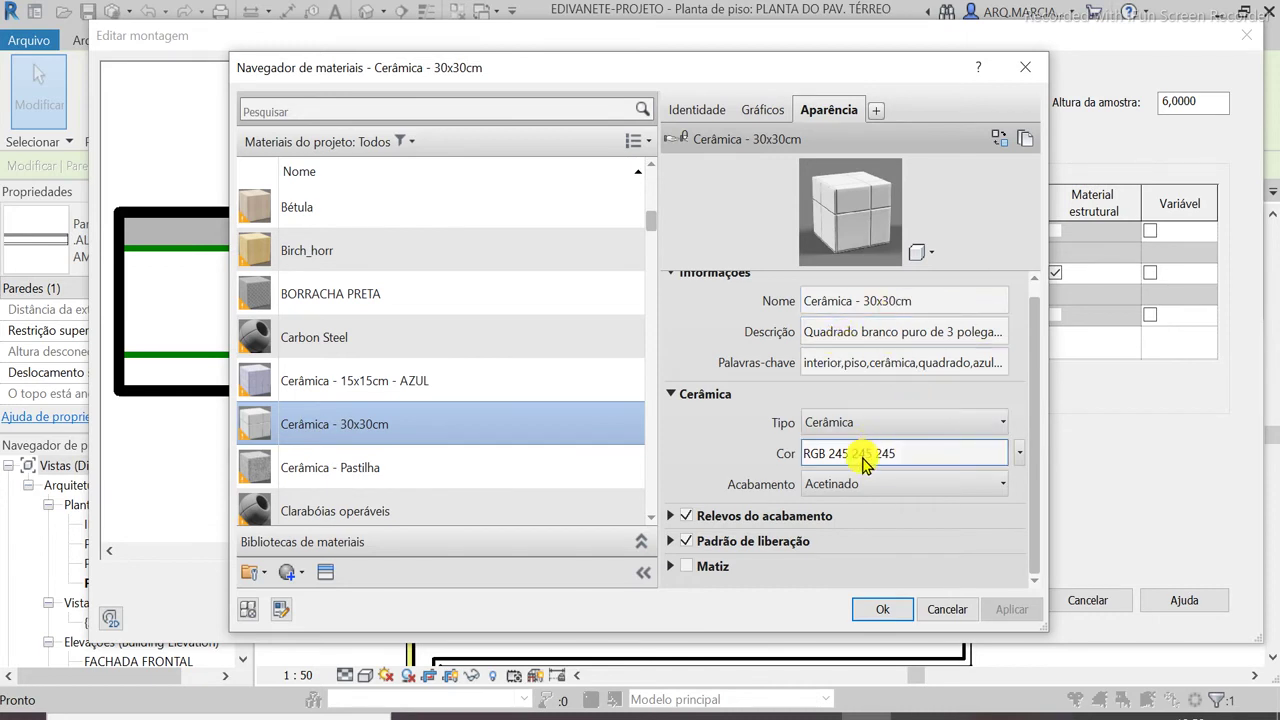
{"action": "left_click", "coordinate": [770, 110]}
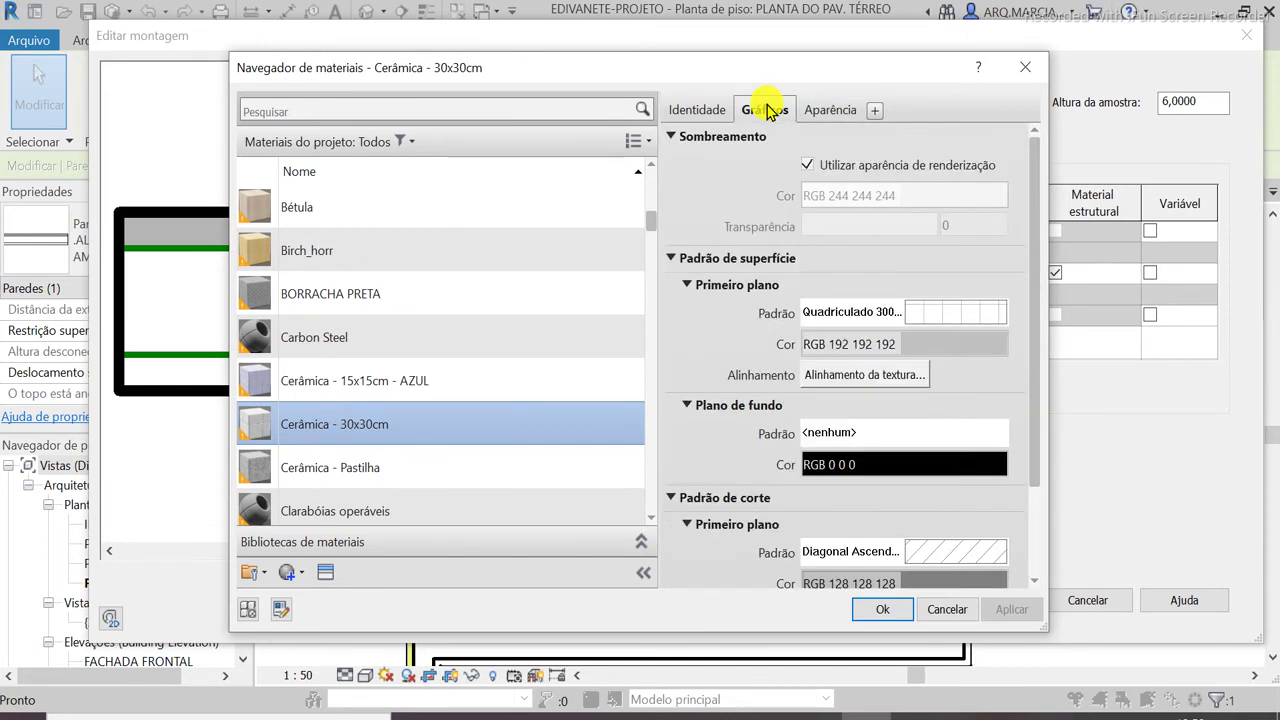
Look through the project materials and assign Cerâmica - 30x30cm to the wall's Acabamento 1 layer
{"action": "left_click", "coordinate": [389, 425]}
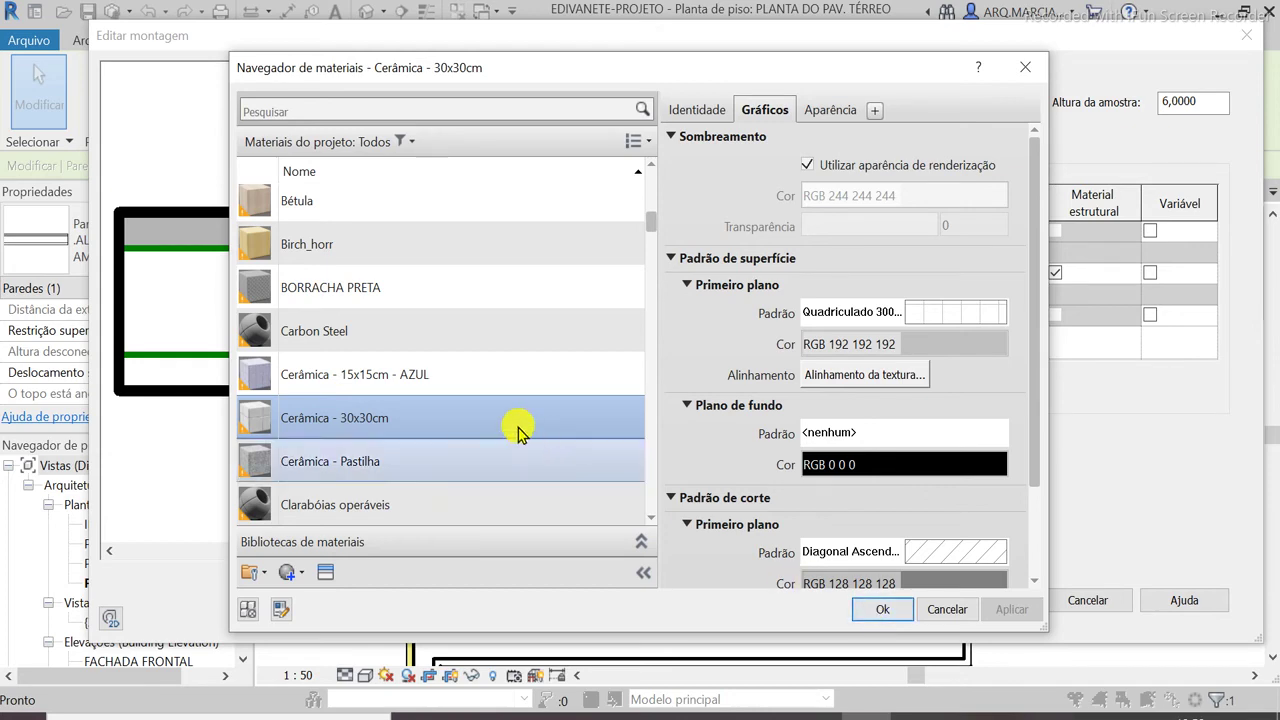
{"action": "scroll", "coordinate": [466, 409], "scroll_direction": "up", "scroll_amount": 6}
{"action": "scroll", "coordinate": [466, 414], "scroll_direction": "down", "scroll_amount": 12}
{"action": "scroll", "coordinate": [466, 414], "scroll_direction": "up", "scroll_amount": 4}
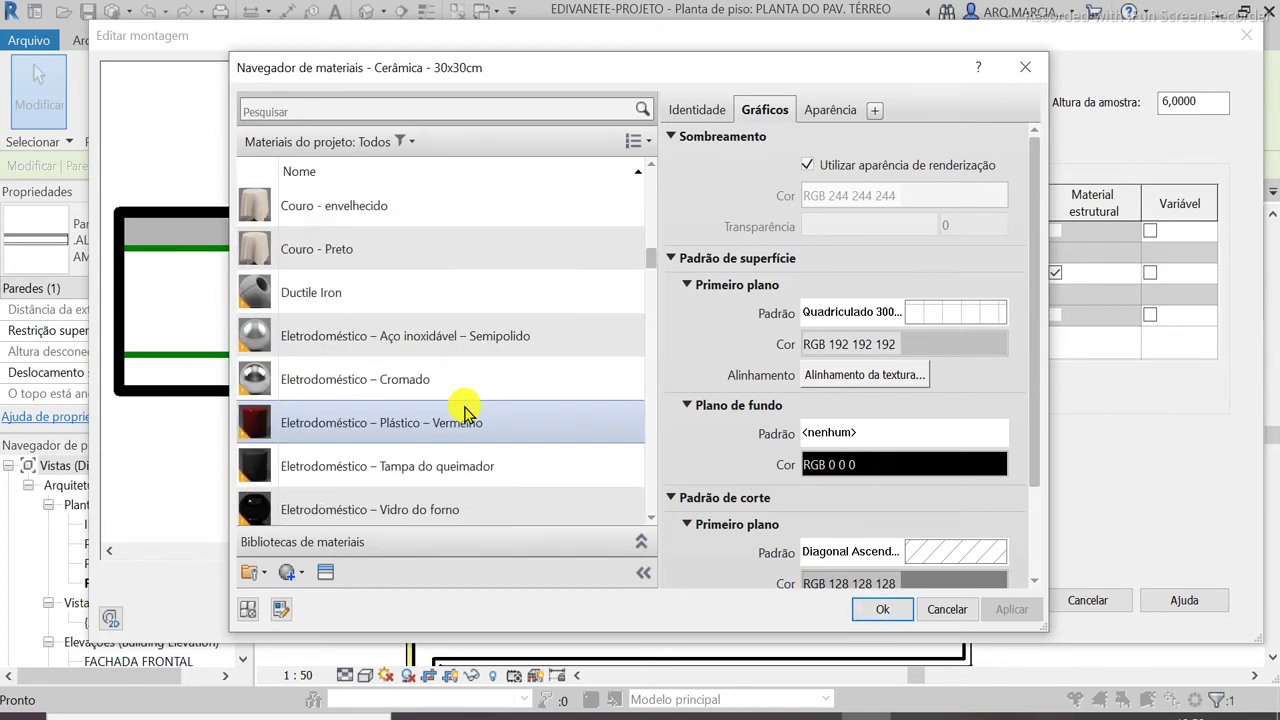
{"action": "scroll", "coordinate": [470, 428], "scroll_direction": "down", "scroll_amount": 8}
{"action": "scroll", "coordinate": [549, 429], "scroll_direction": "down", "scroll_amount": 5}
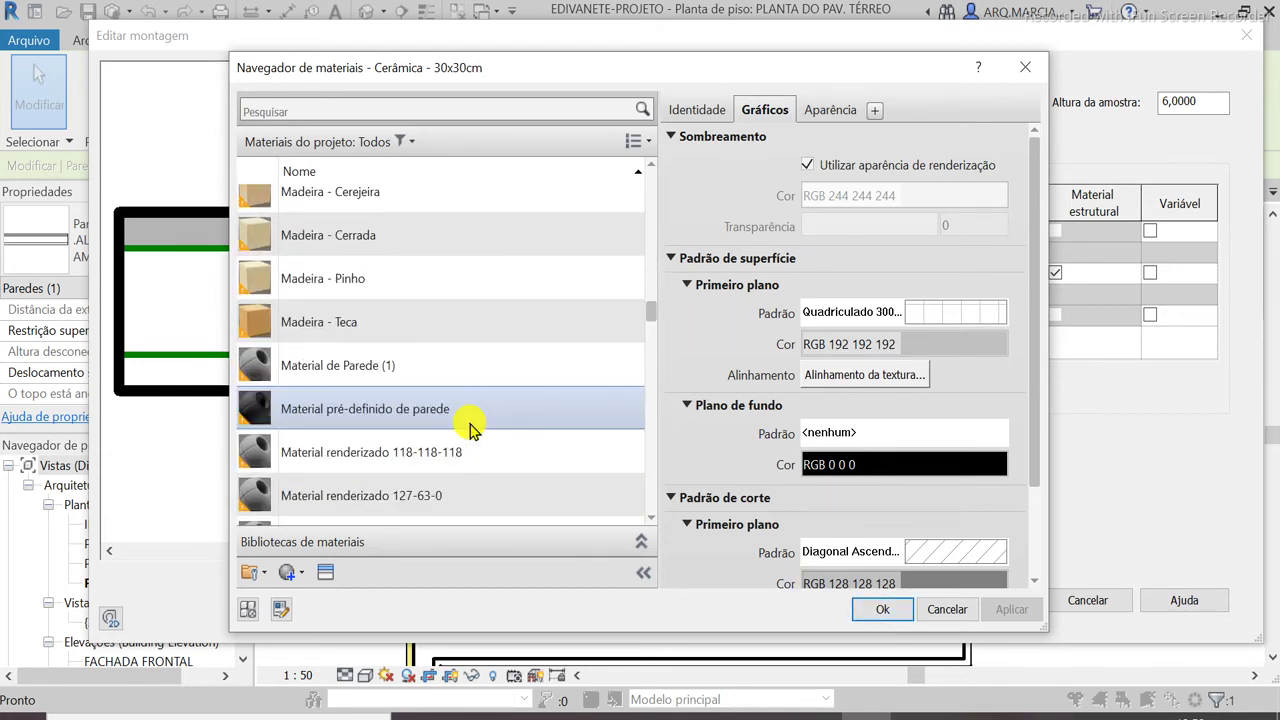
{"action": "left_click", "coordinate": [889, 610]}
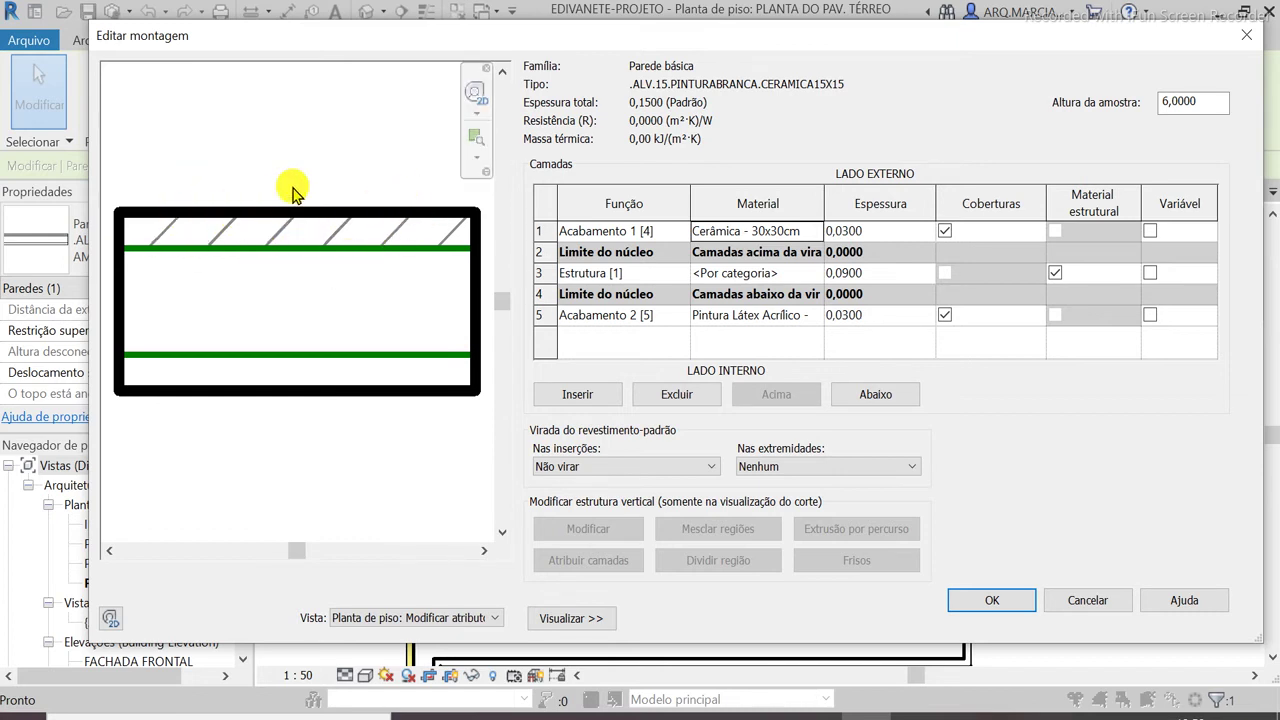
Set the cut foreground pattern of the Acabamento 1 layer's material Cerâmica - 30x30cm to solid fill (Preenchimento sólido)
{"action": "left_click", "coordinate": [818, 233]}
{"action": "left_click", "coordinate": [817, 232]}
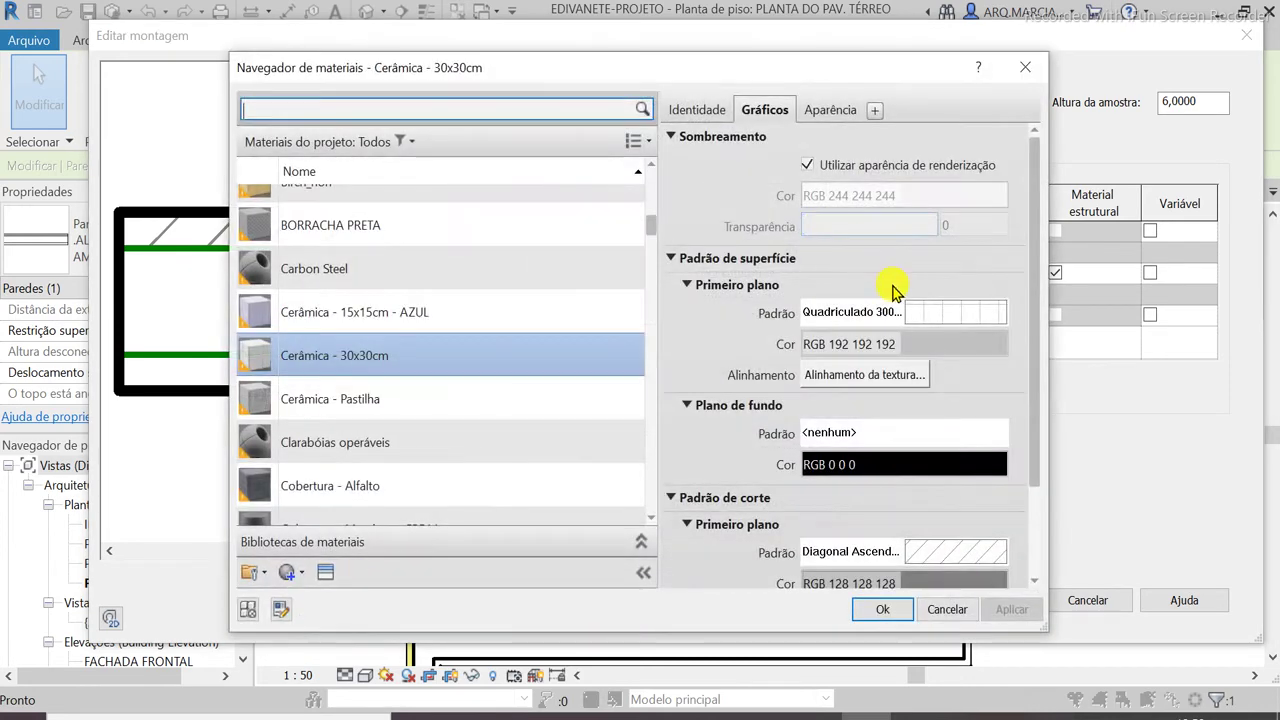
{"action": "scroll", "coordinate": [718, 483], "scroll_direction": "down", "scroll_amount": 3}
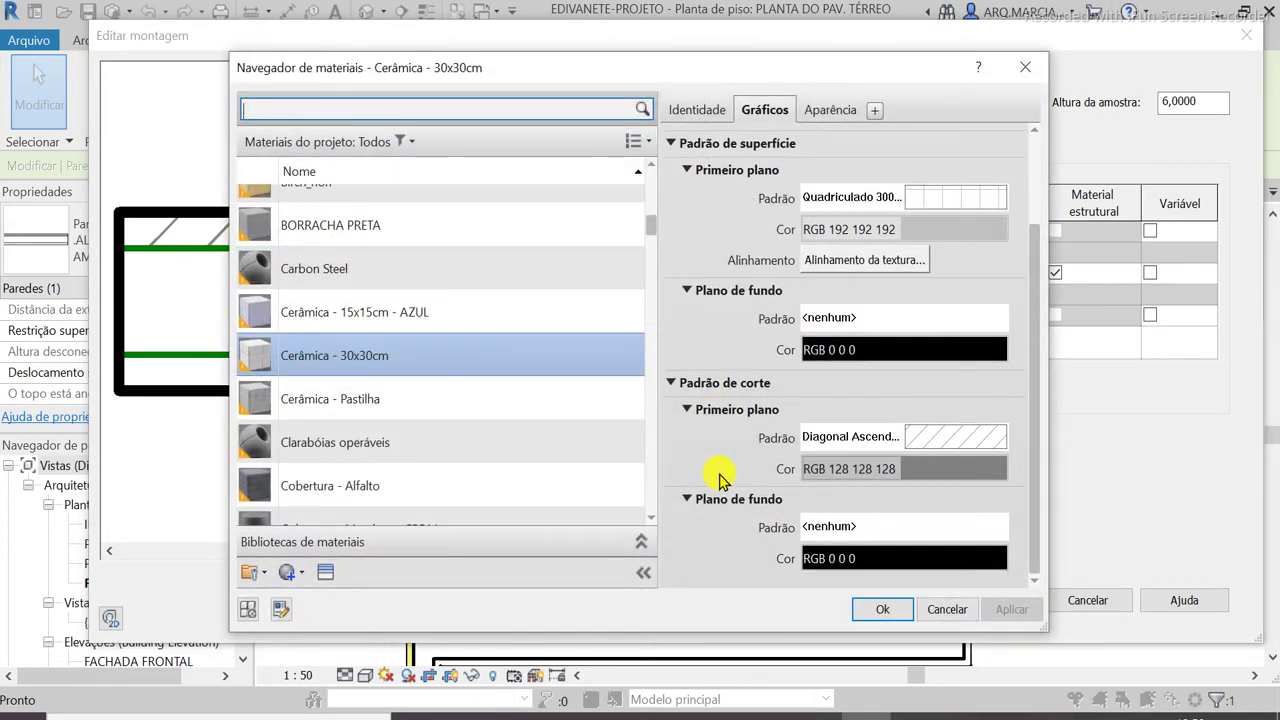
{"action": "left_click", "coordinate": [952, 445]}
{"action": "scroll", "coordinate": [688, 362], "scroll_direction": "up", "scroll_amount": 3}
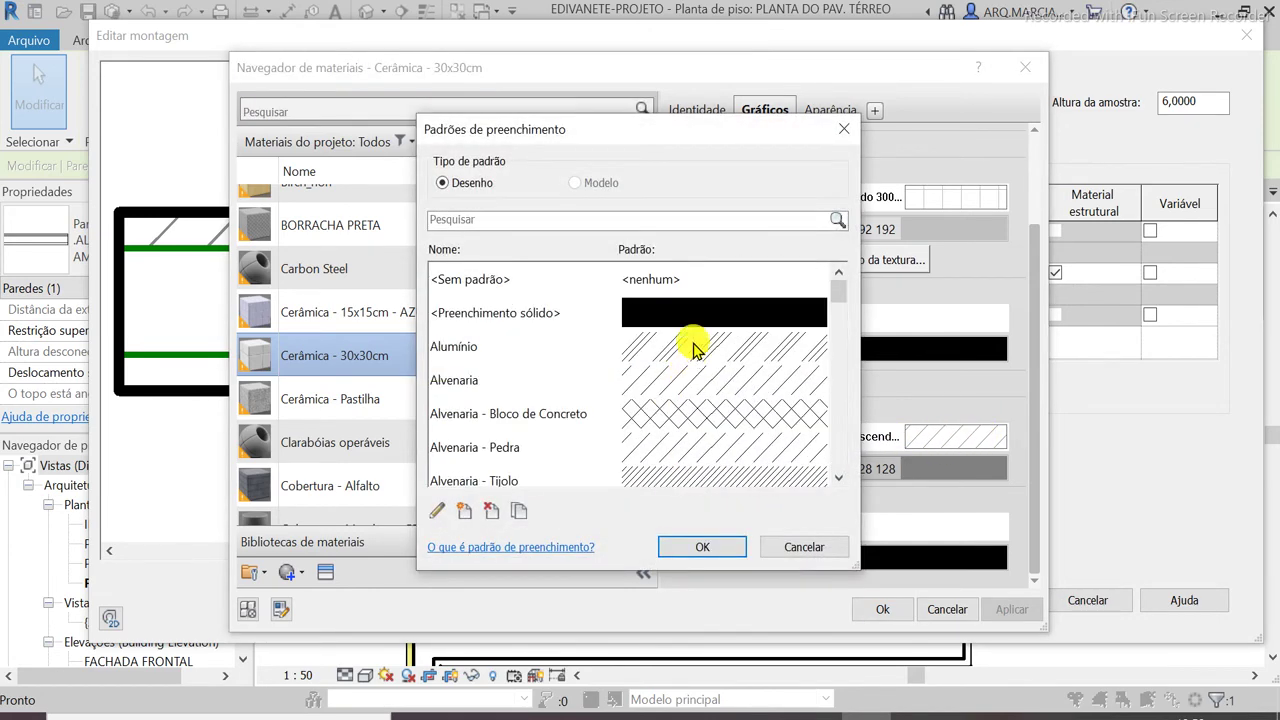
{"action": "left_click", "coordinate": [700, 318]}
{"action": "left_click", "coordinate": [700, 547]}
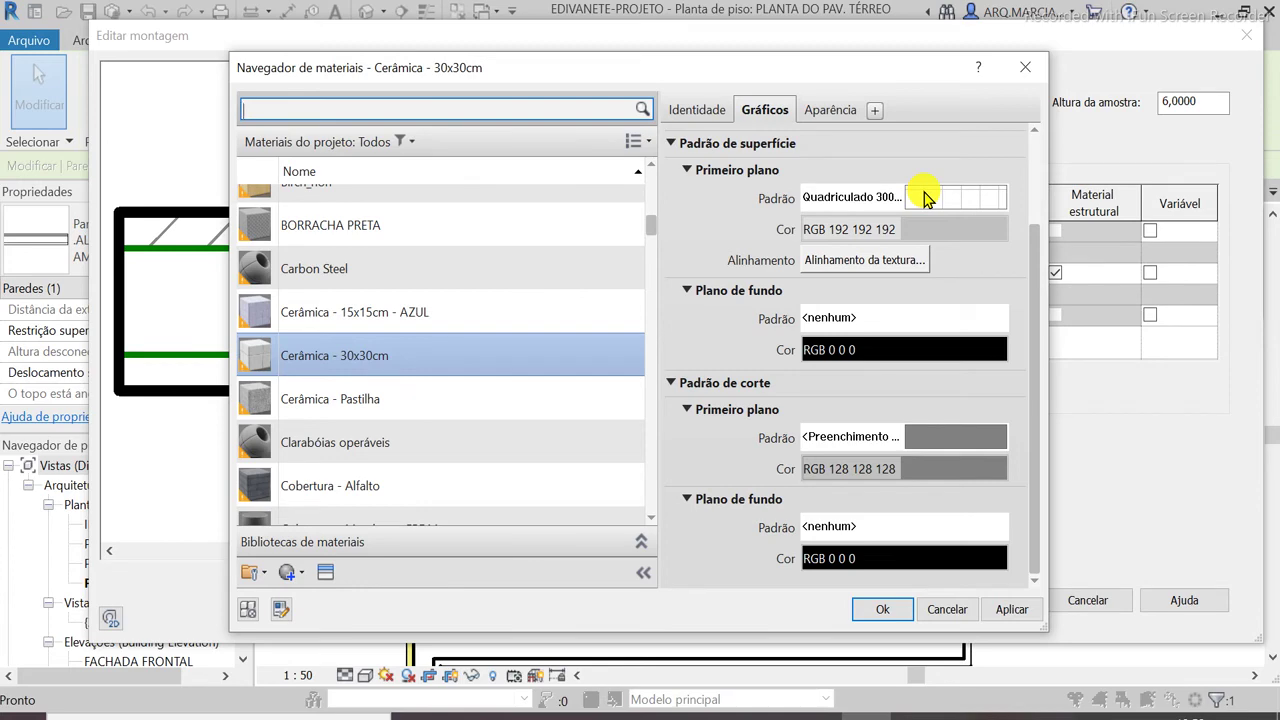
Set the material's cut foreground colour to RGB 192 192 192 and accept the material, assembly and wall type changes
{"action": "left_click", "coordinate": [955, 466]}
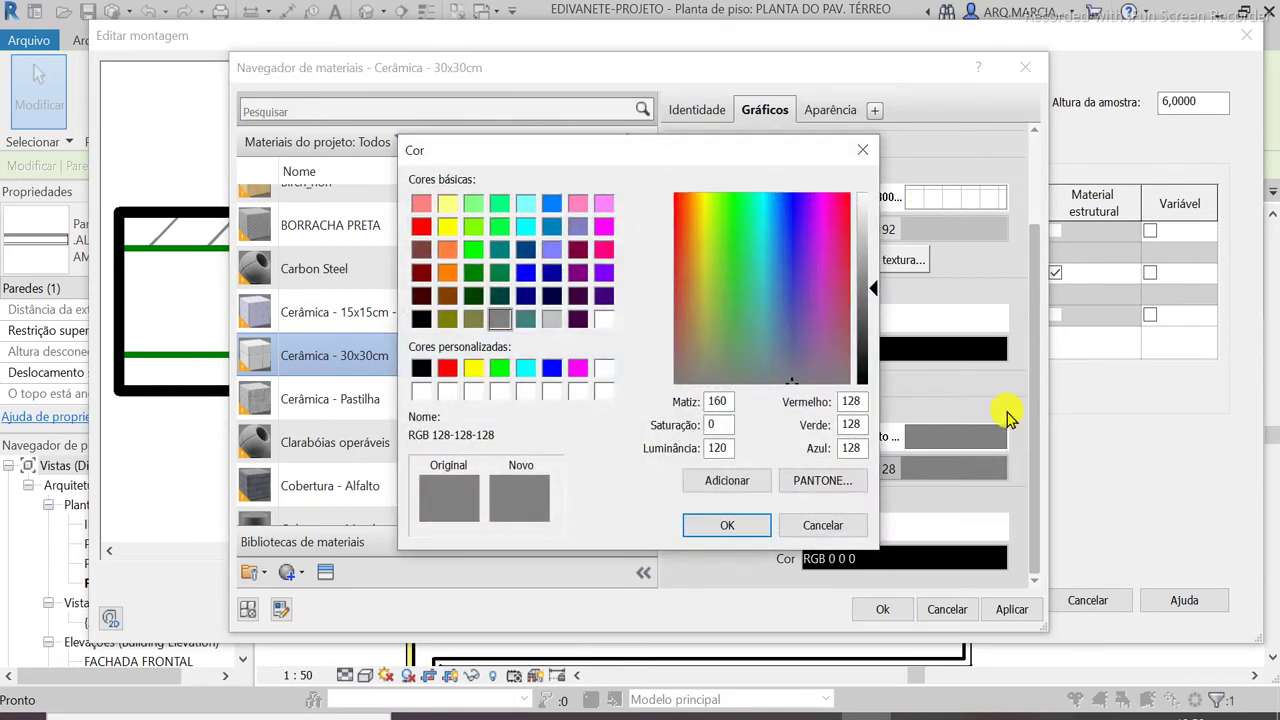
{"action": "left_click", "coordinate": [552, 319]}
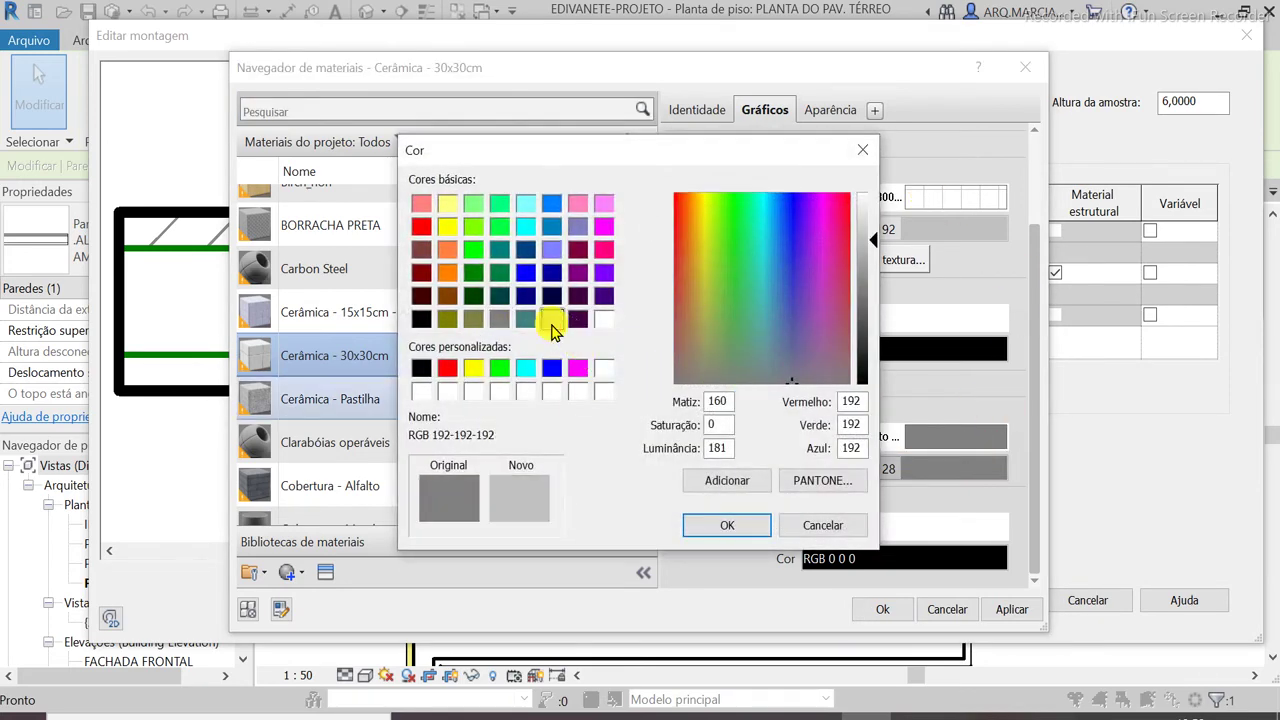
{"action": "left_click", "coordinate": [724, 525]}
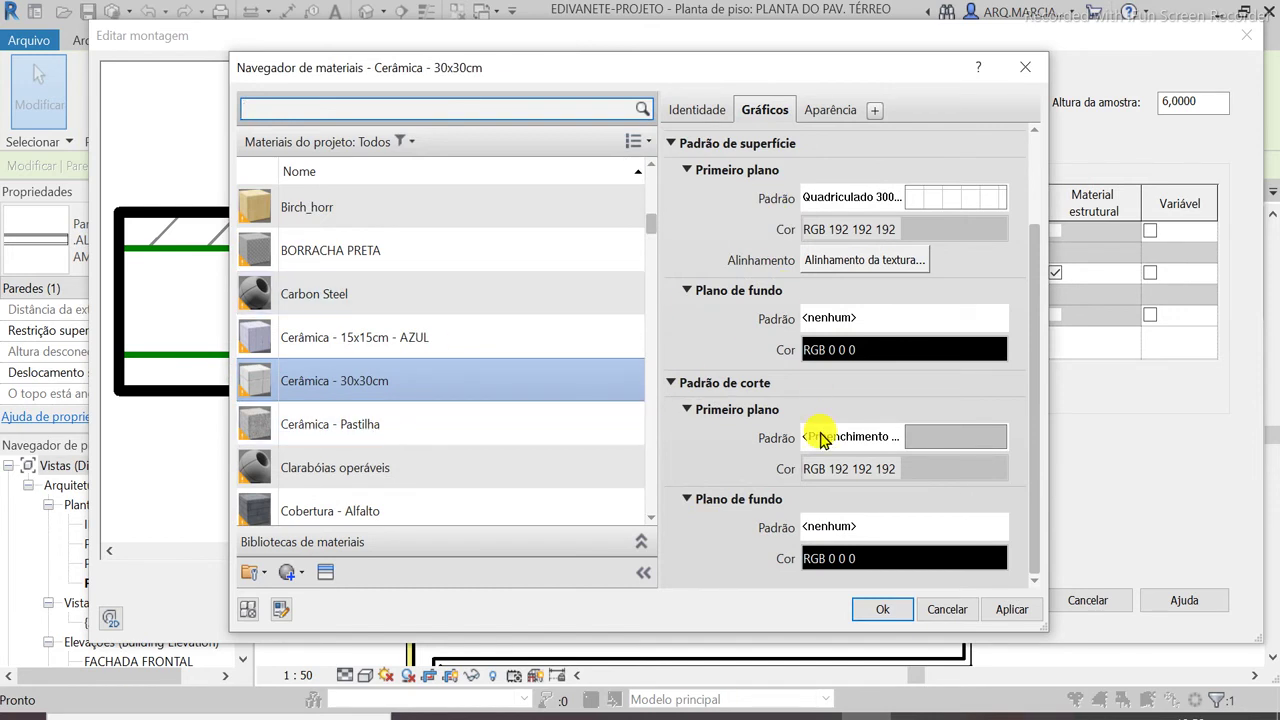
{"action": "left_click", "coordinate": [878, 610]}
{"action": "left_click", "coordinate": [885, 609]}
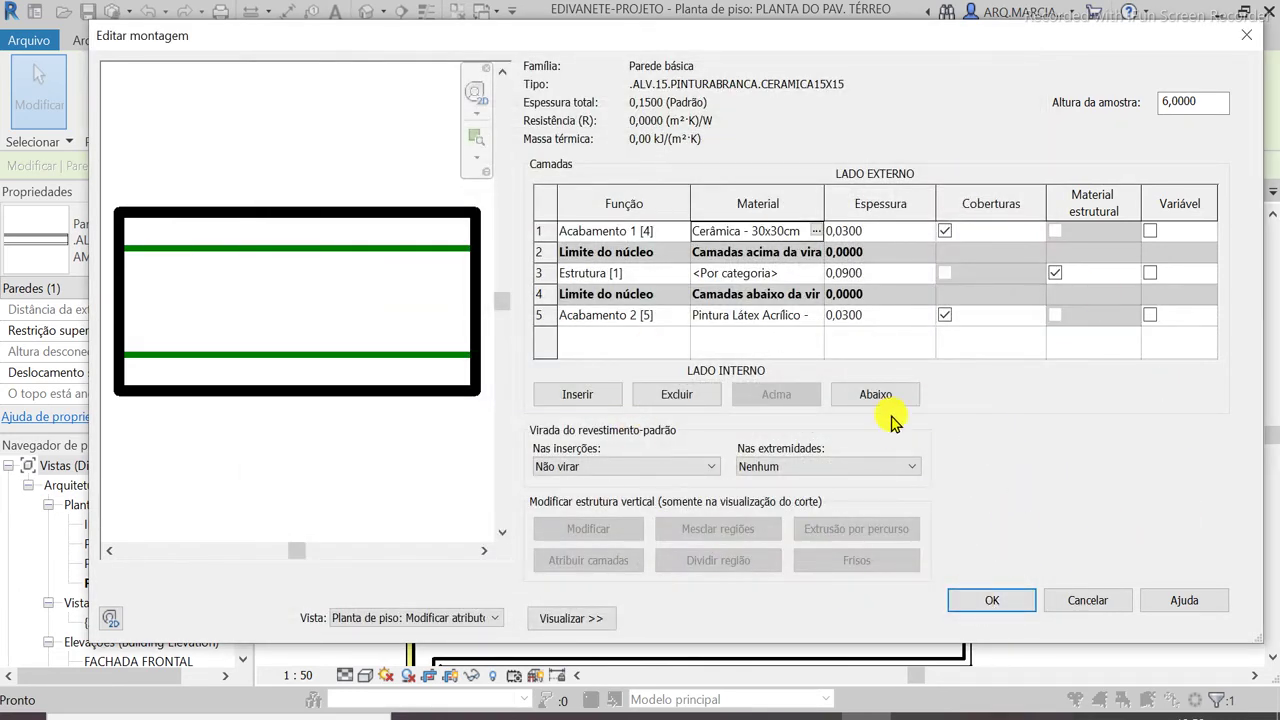
{"action": "left_click", "coordinate": [984, 598]}
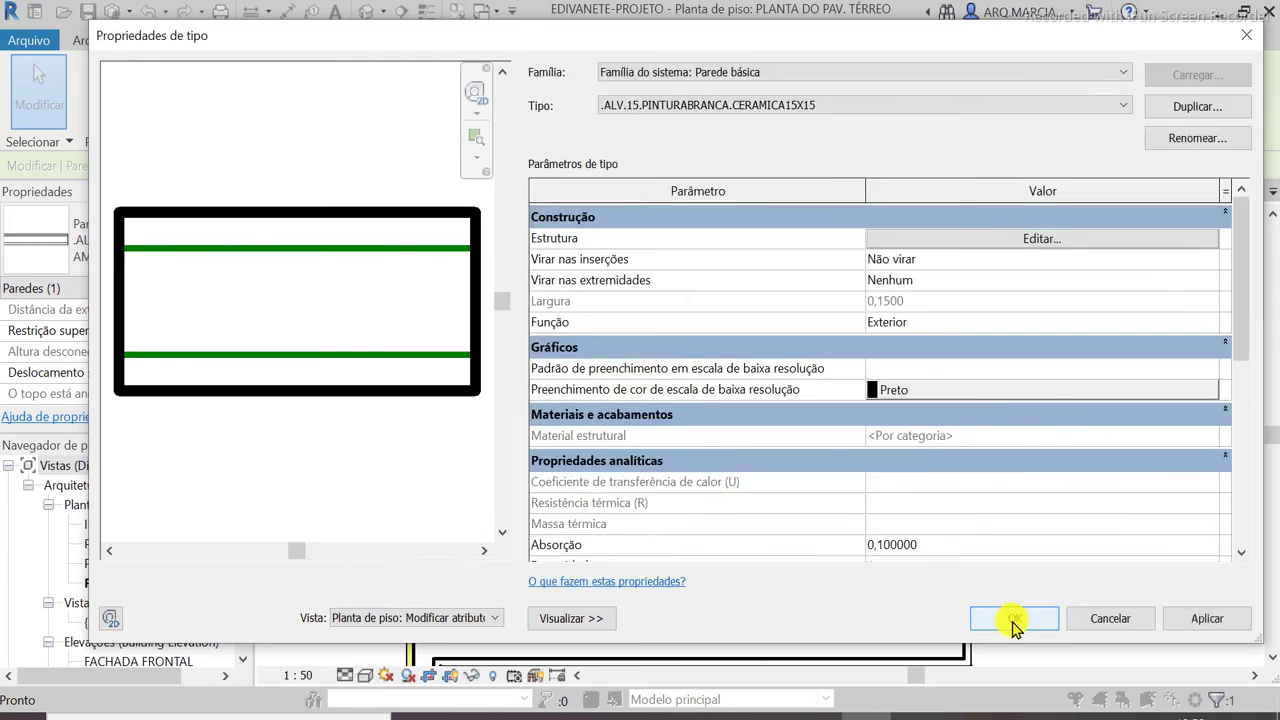
{"action": "left_click", "coordinate": [1013, 620]}
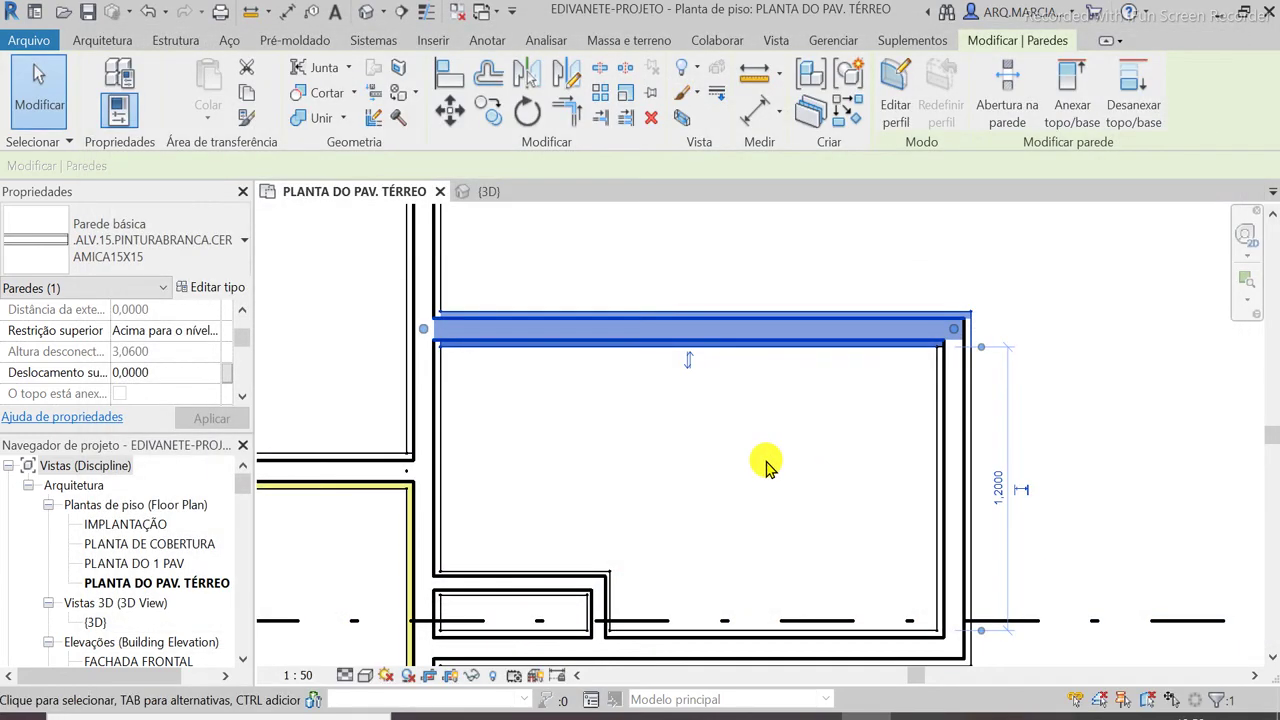
{"action": "left_click", "coordinate": [766, 465]}
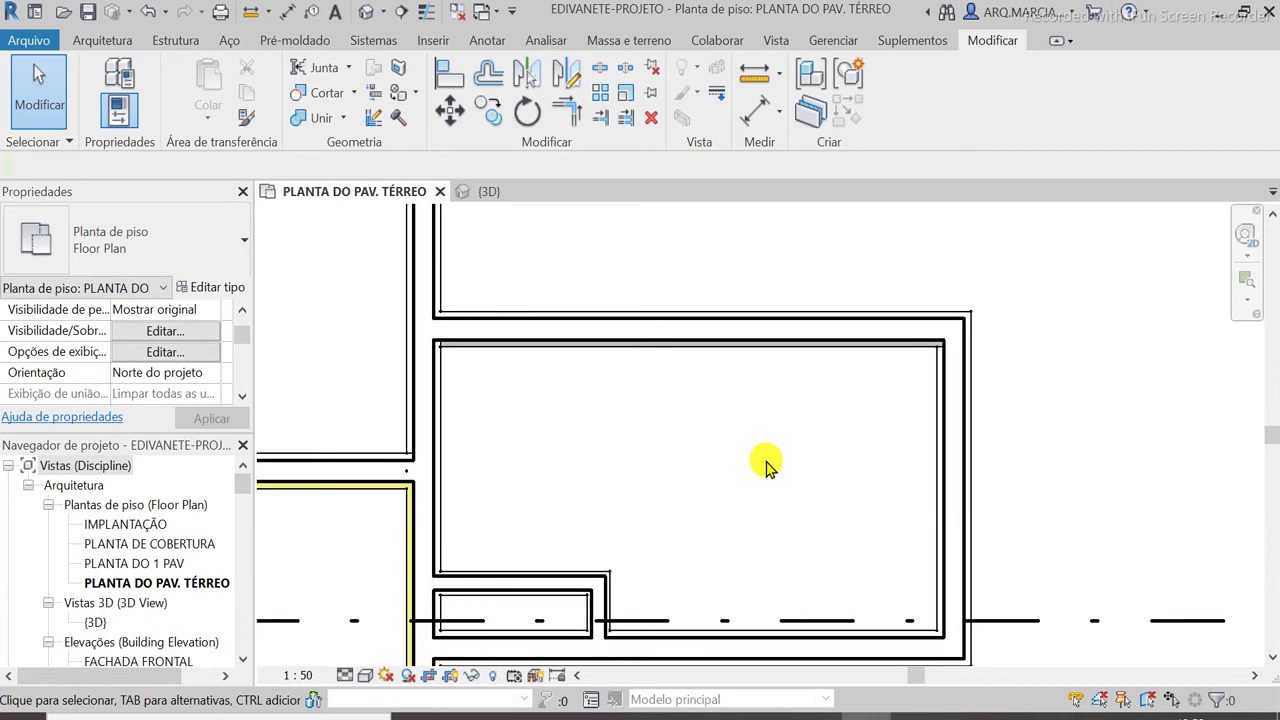
Rename the type of the small room's upper wall as .ALV.15.PINTURABRANCA.CERAMICA30X30
{"action": "left_click", "coordinate": [664, 350]}
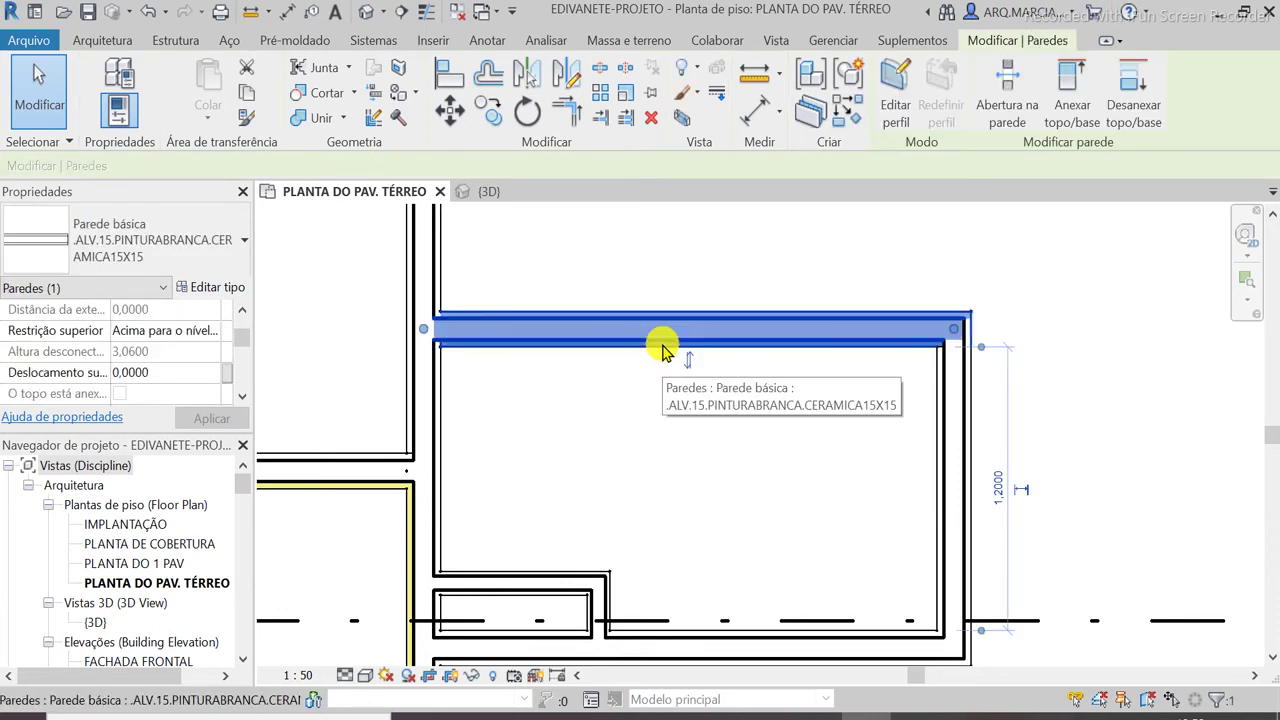
{"action": "left_click", "coordinate": [220, 288]}
{"action": "left_click", "coordinate": [1190, 138]}
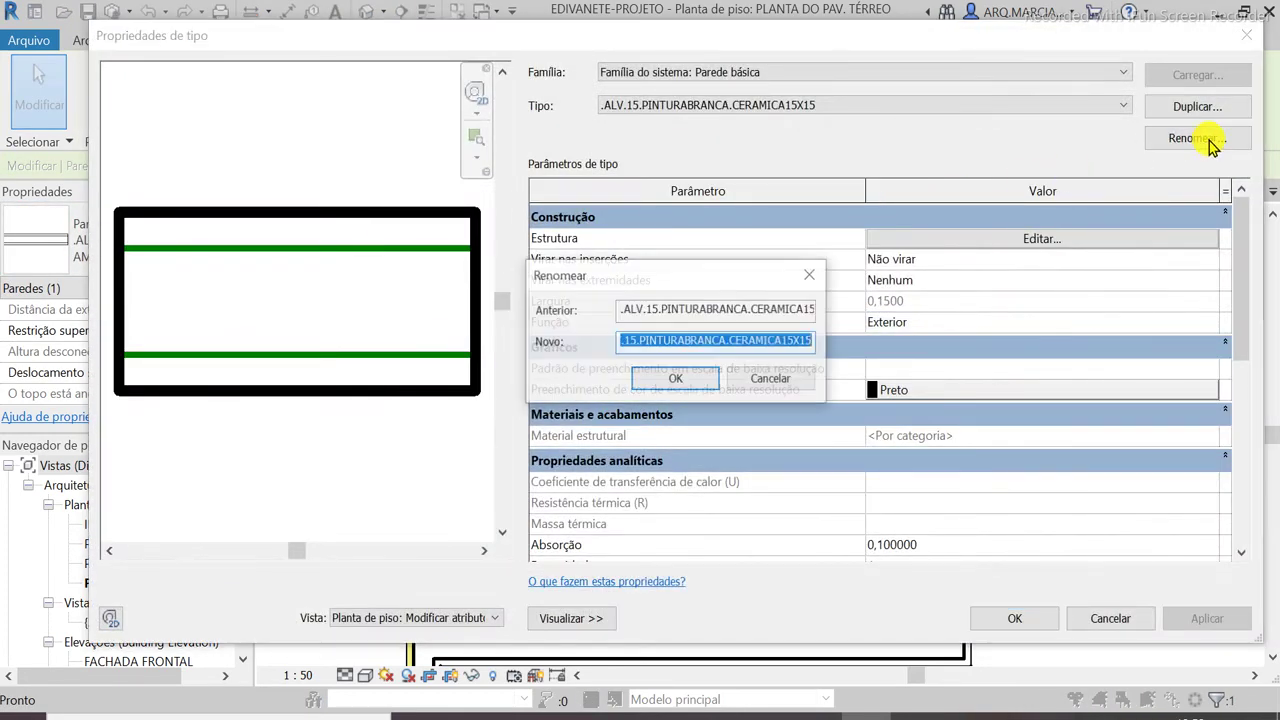
{"action": "left_click", "coordinate": [791, 340]}
{"action": "left_click_drag", "start_coordinate": [783, 342], "coordinate": [829, 342]}
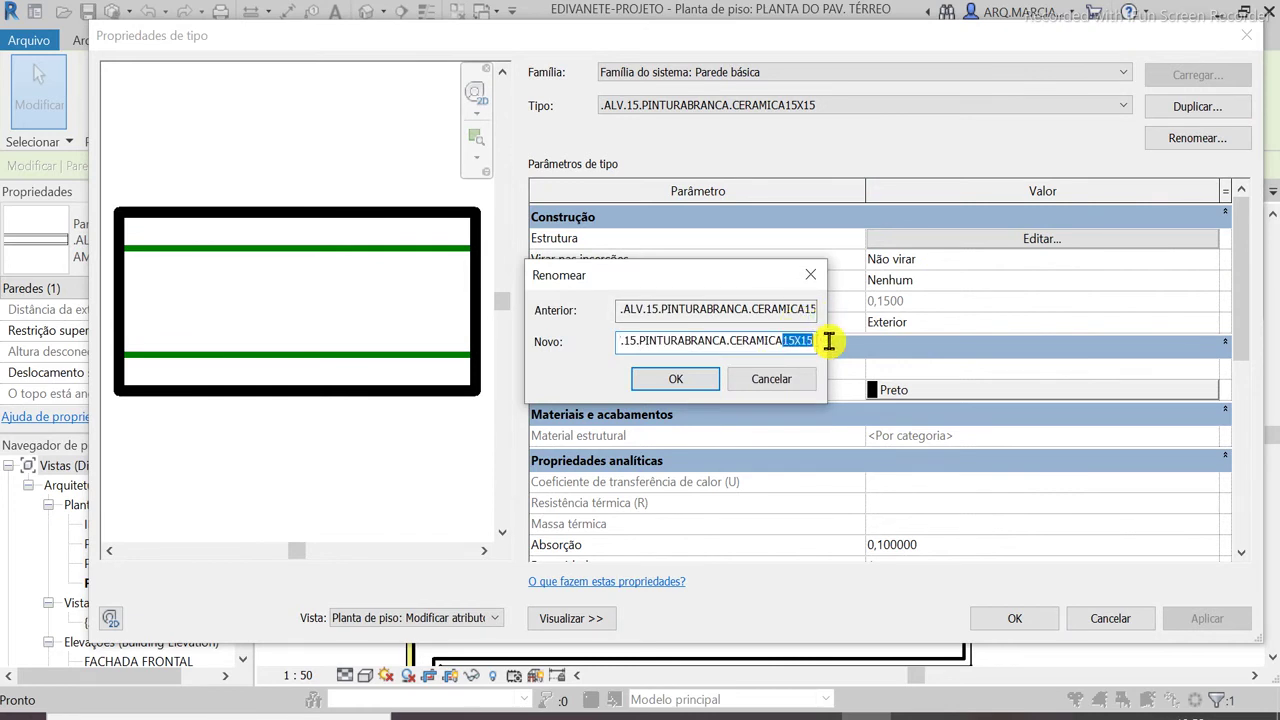
{"action": "type", "text": "30X"}
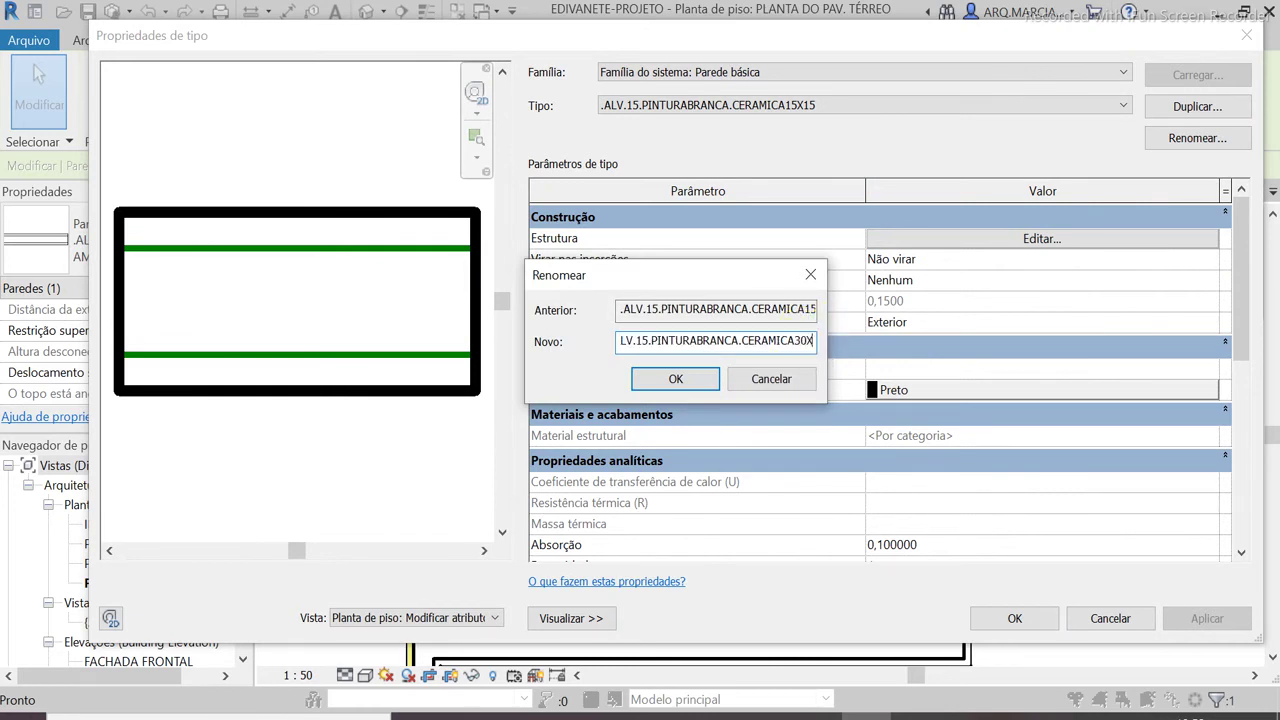
{"action": "type", "text": "30"}
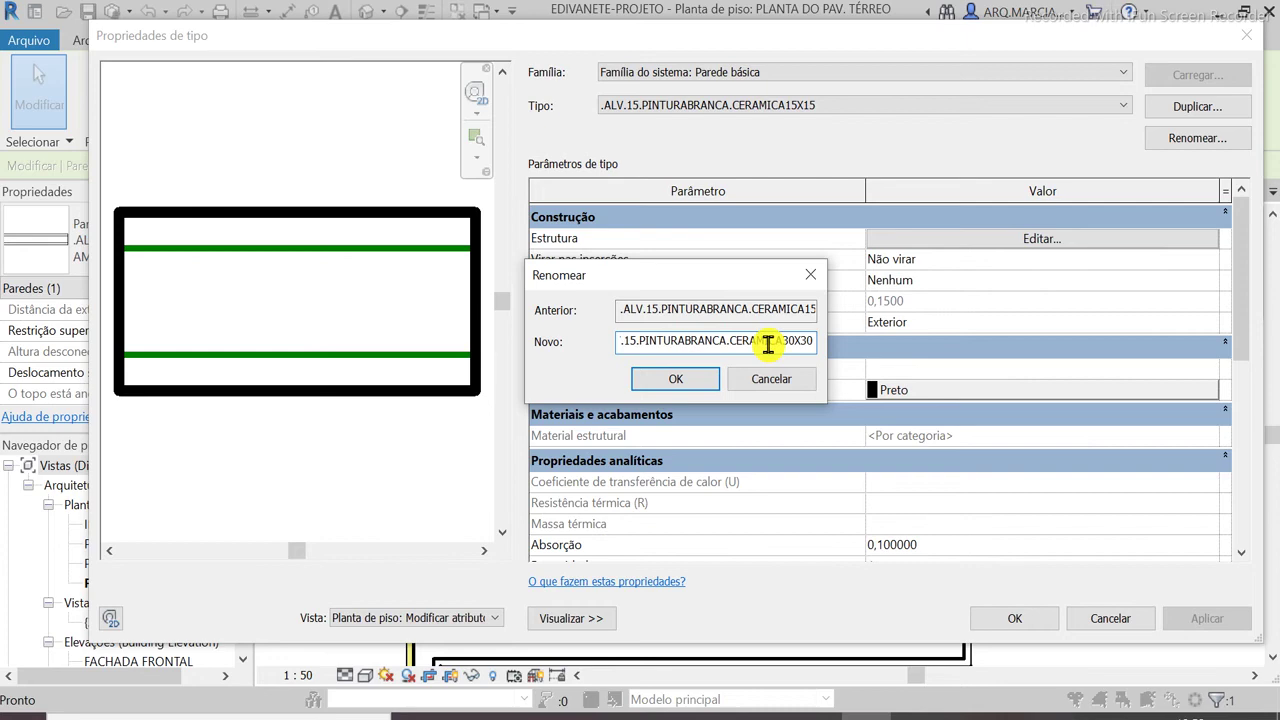
{"action": "left_click", "coordinate": [705, 376]}
{"action": "left_click", "coordinate": [1038, 620]}
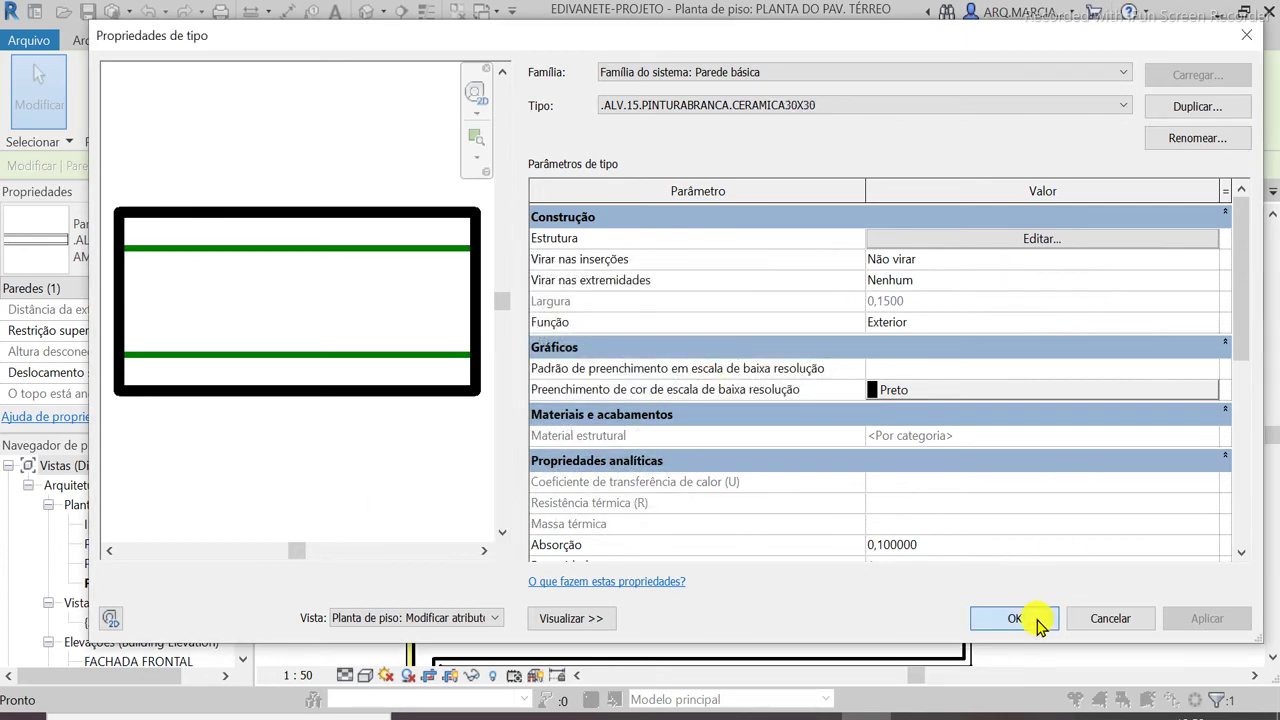
{"action": "left_click", "coordinate": [547, 404]}
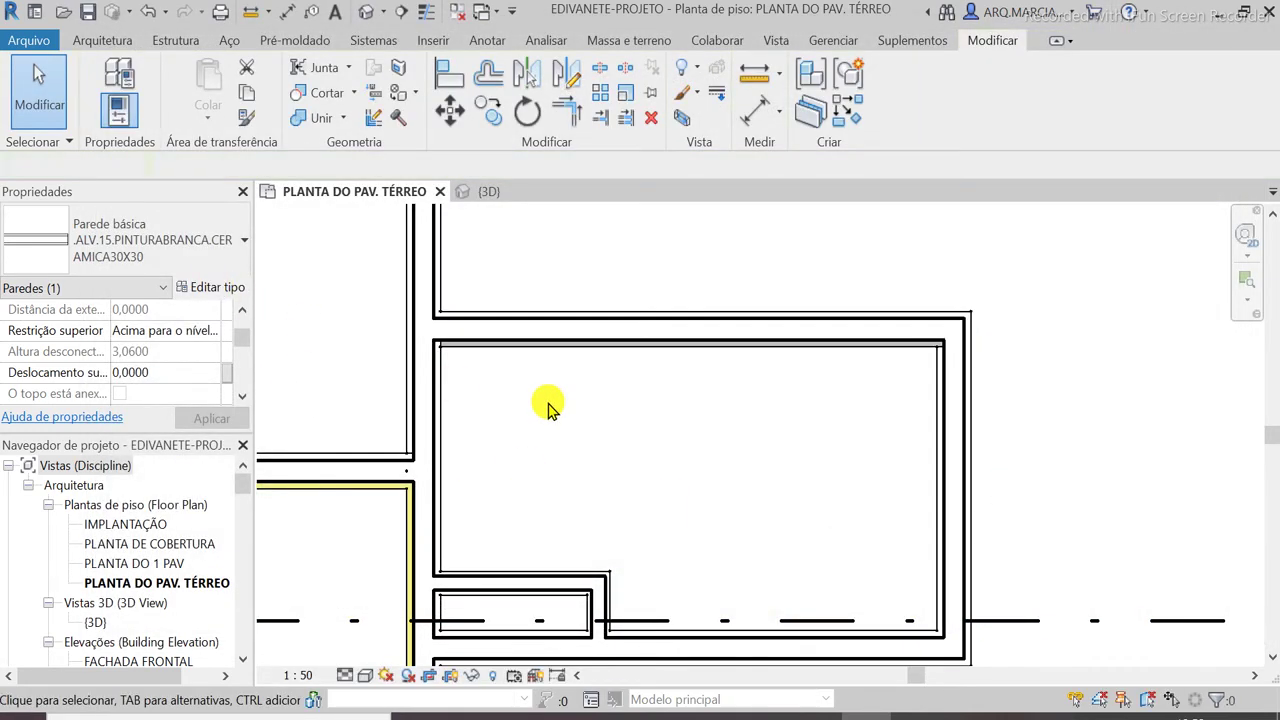
Match the type of the small room's upper wall onto its right, lower and left walls
{"action": "scroll", "coordinate": [686, 232], "scroll_direction": "down", "scroll_amount": 3}
{"action": "scroll", "coordinate": [664, 358], "scroll_direction": "up", "scroll_amount": 2}
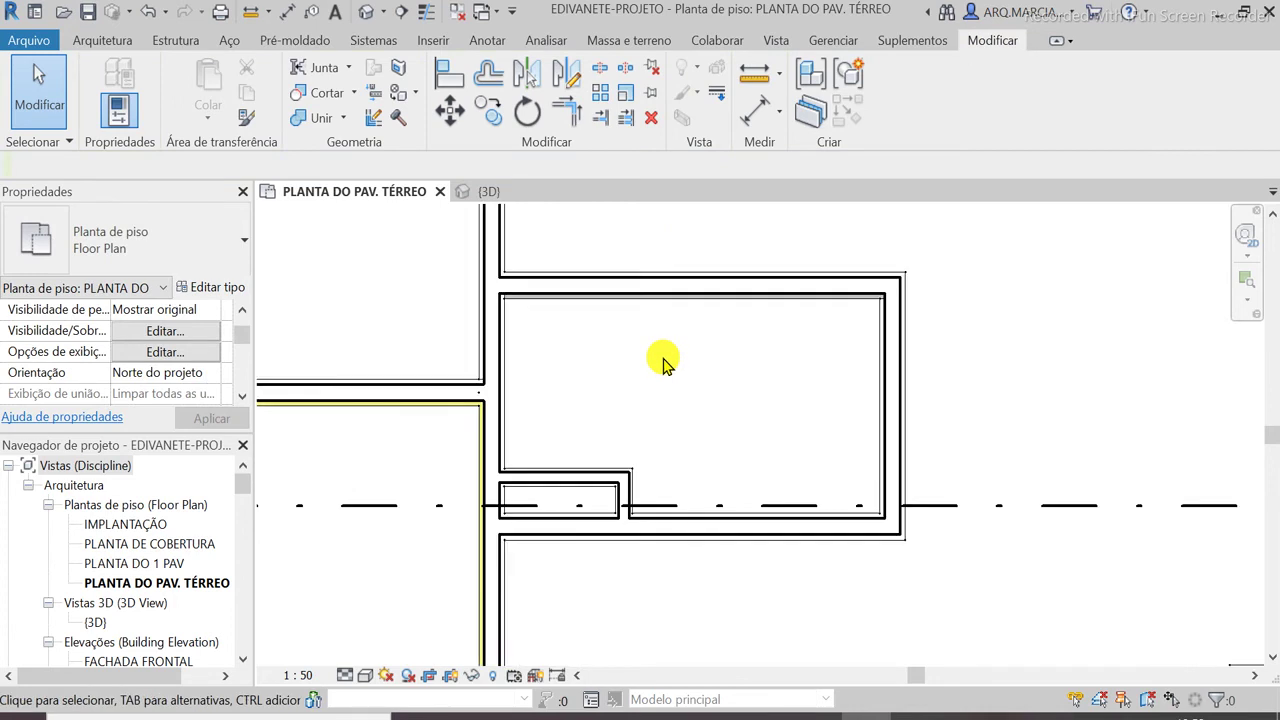
{"action": "left_click", "coordinate": [246, 117]}
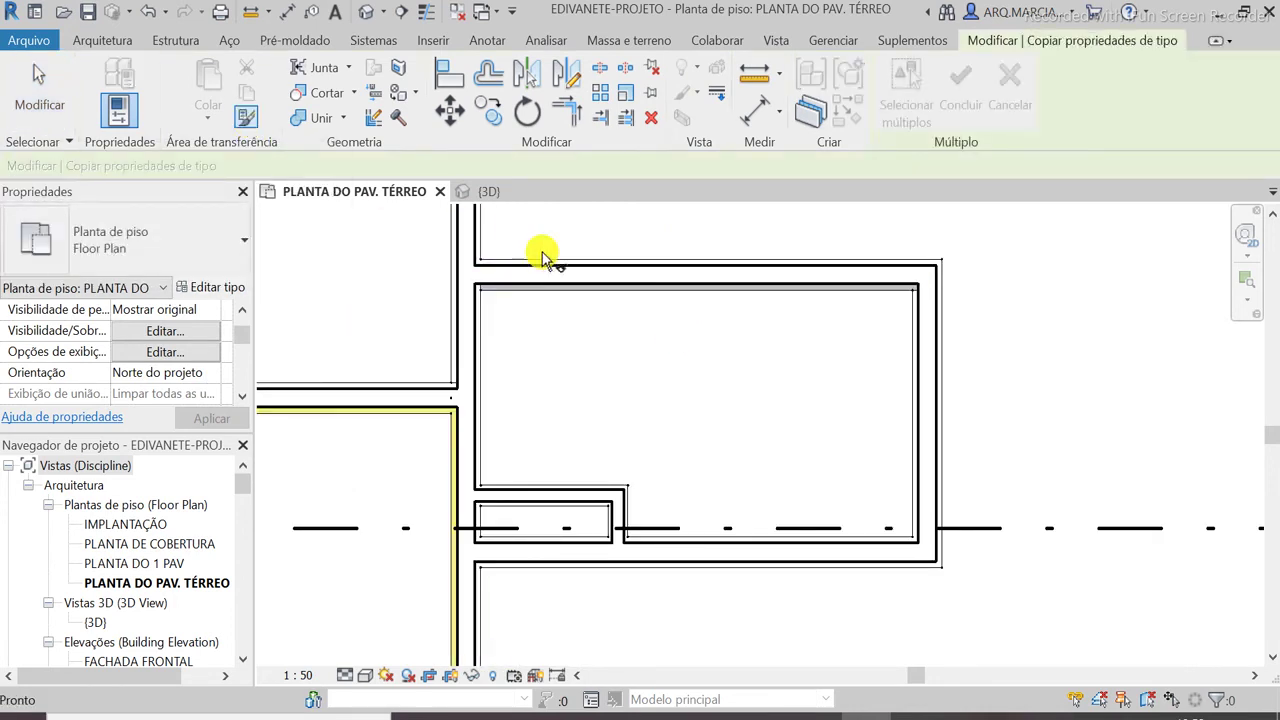
{"action": "left_click", "coordinate": [651, 279]}
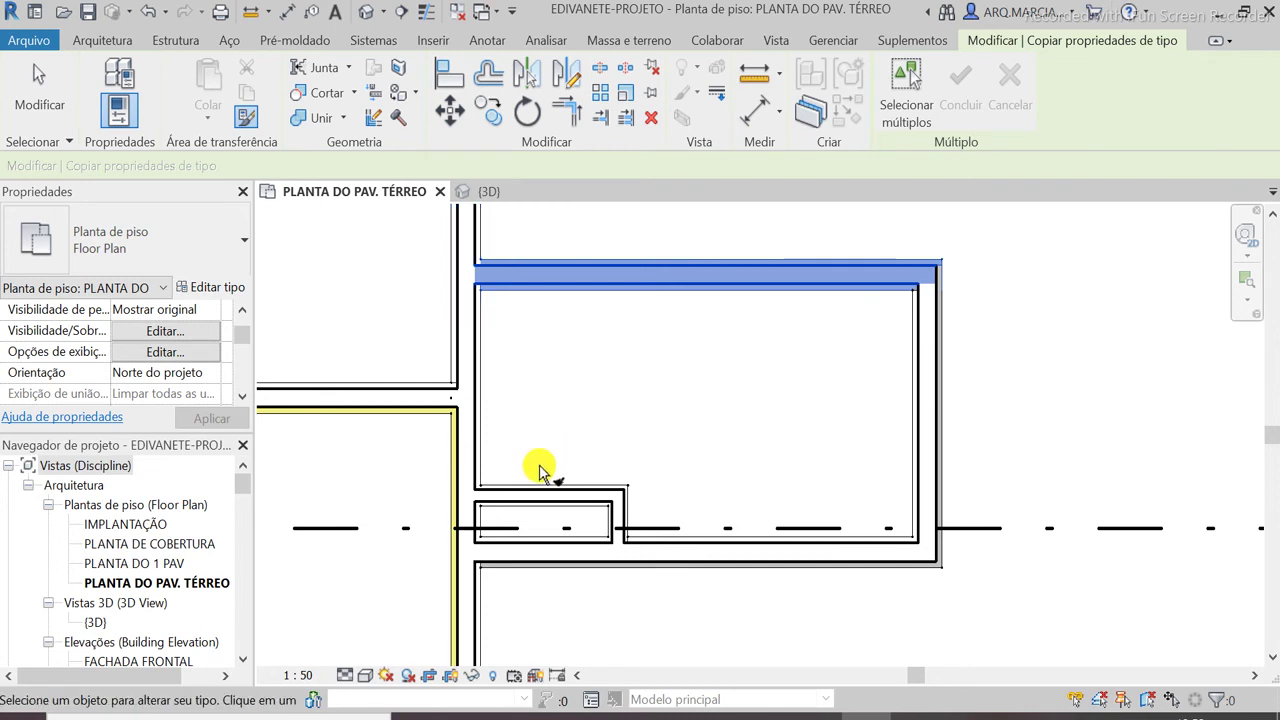
{"action": "scroll", "coordinate": [495, 480], "scroll_direction": "up", "scroll_amount": 2}
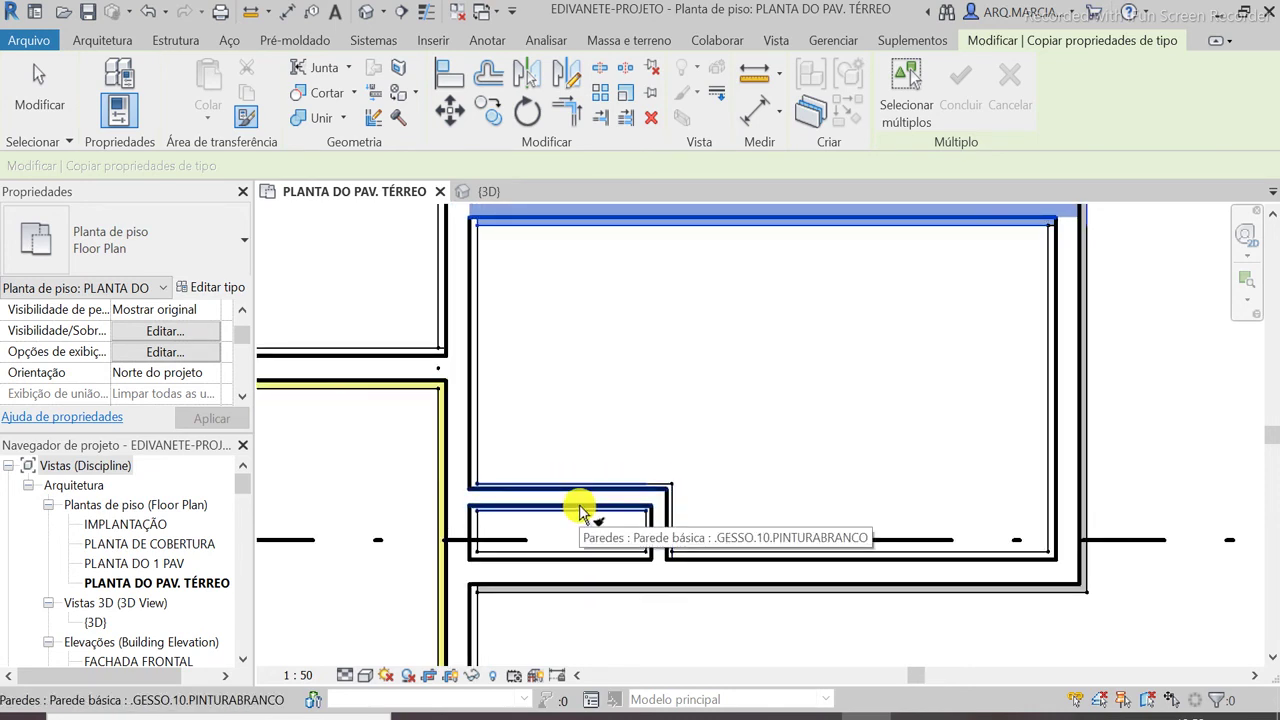
{"action": "scroll", "coordinate": [580, 510], "scroll_direction": "down", "scroll_amount": 1}
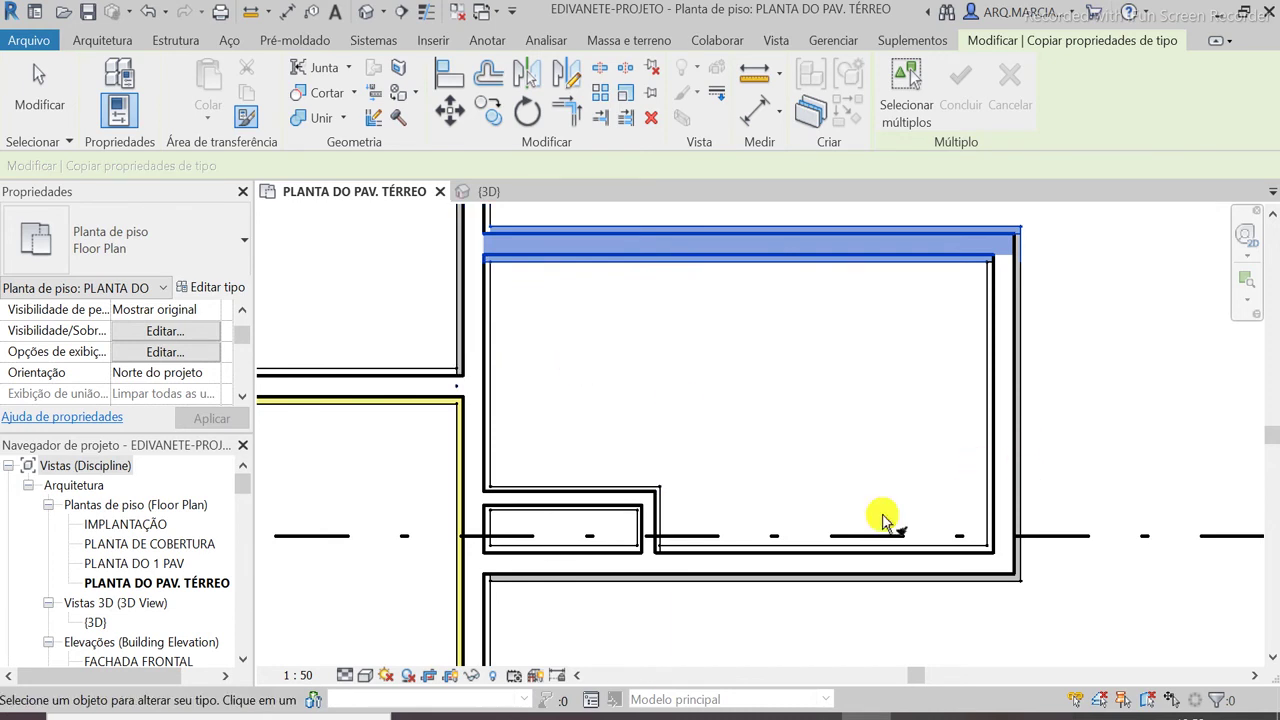
{"action": "left_click", "coordinate": [32, 78]}
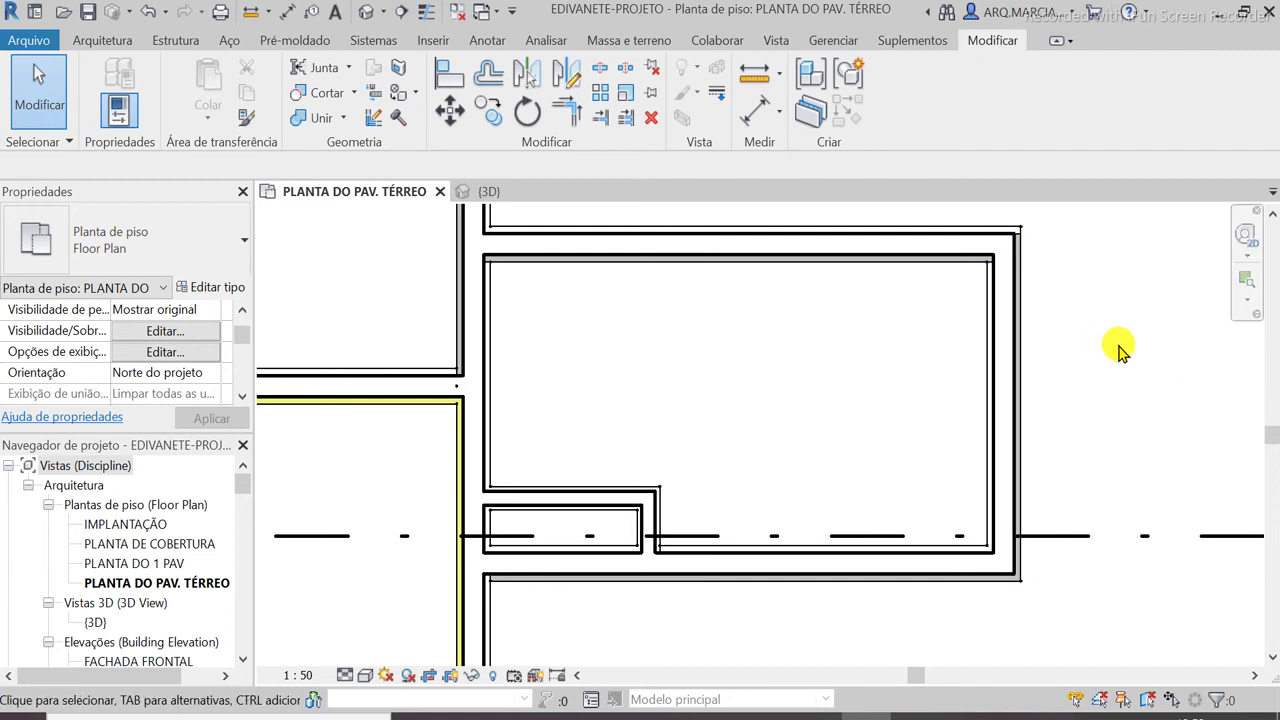
Flip the orientation of the small room's right and lower walls so the ceramic finish faces inside
{"action": "left_click", "coordinate": [1009, 425]}
{"action": "left_click", "coordinate": [1036, 404]}
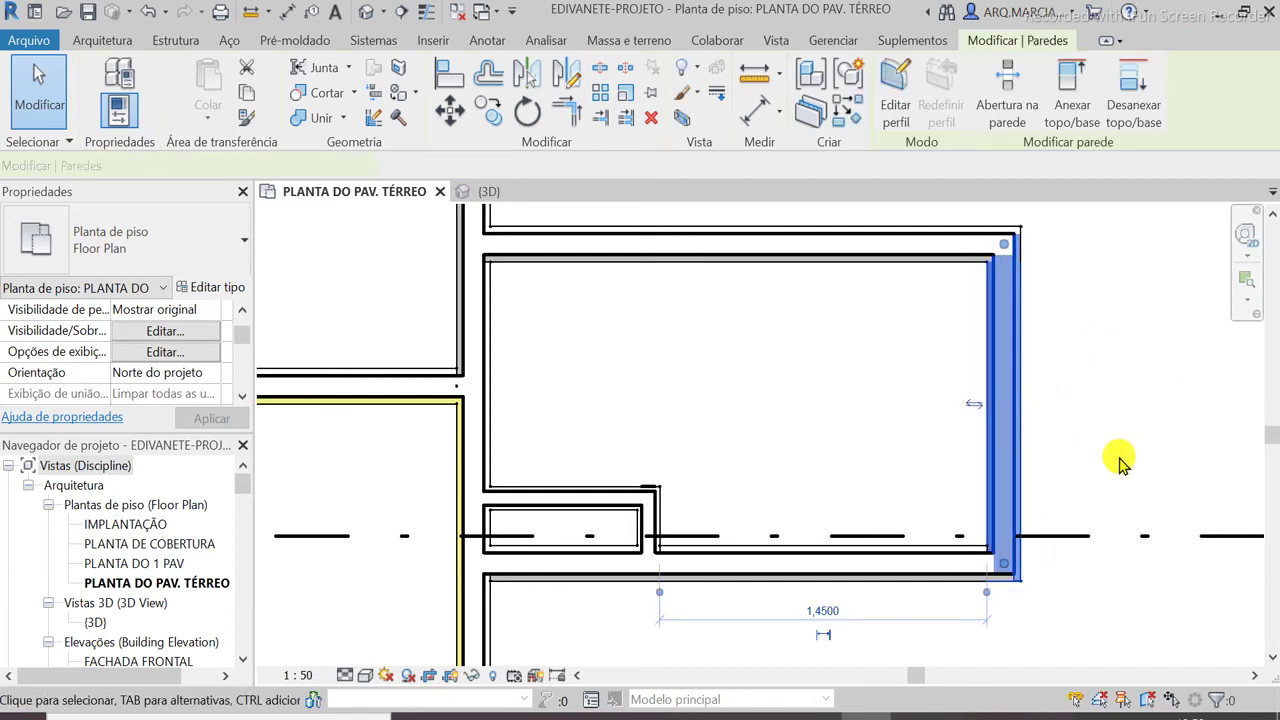
{"action": "left_click", "coordinate": [1142, 438]}
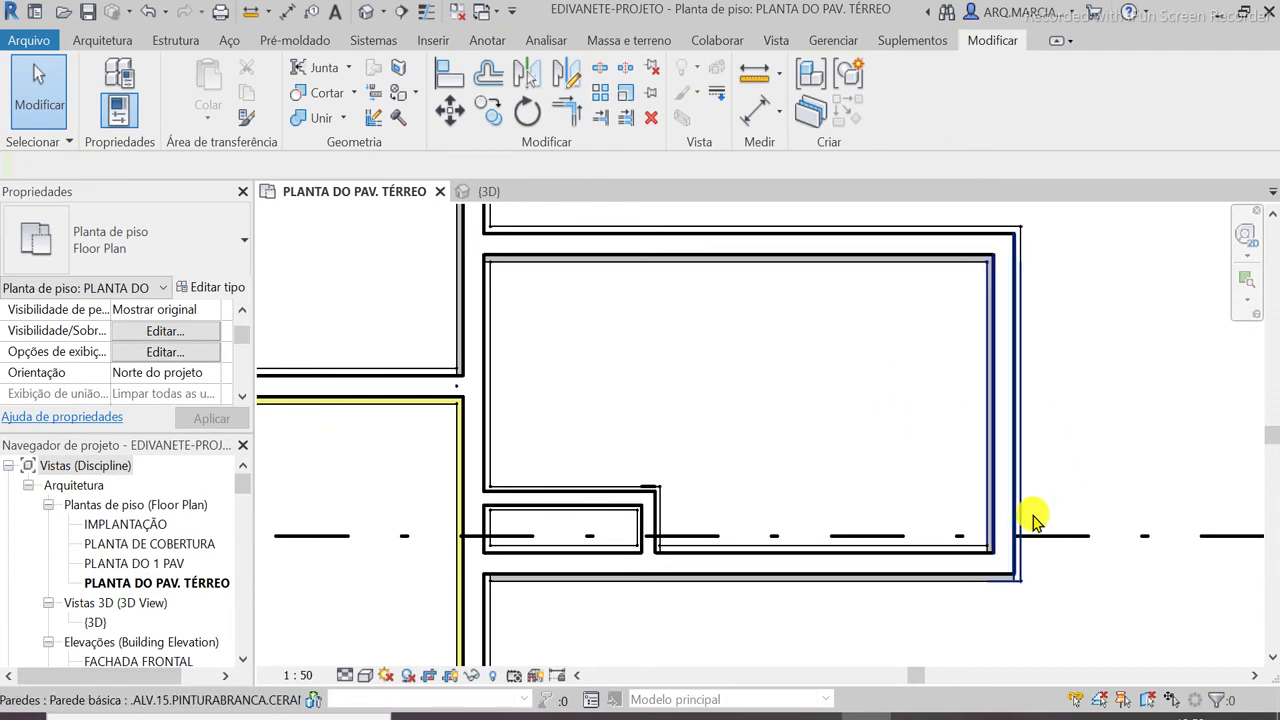
{"action": "left_click", "coordinate": [945, 575]}
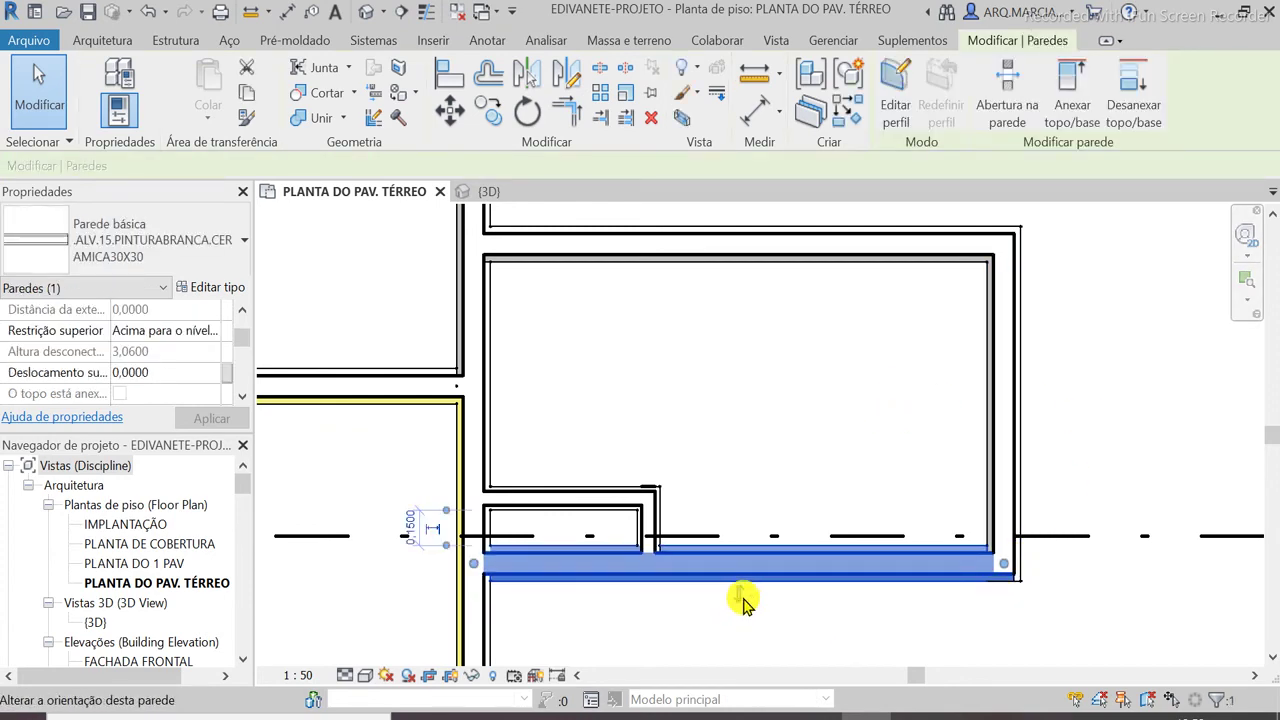
{"action": "left_click", "coordinate": [739, 594]}
{"action": "left_click", "coordinate": [732, 482]}
{"action": "scroll", "coordinate": [733, 479], "scroll_direction": "down", "scroll_amount": 2}
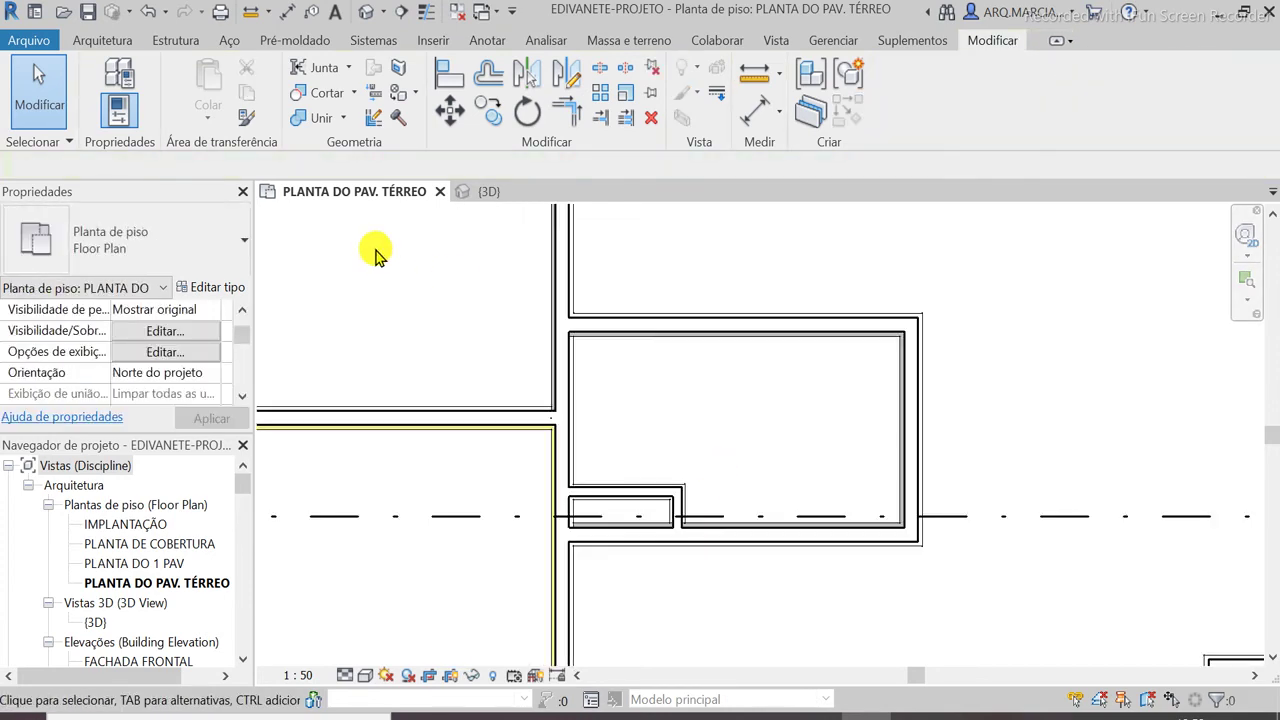
Split the long vertical wall left of the small room at its junction with the room's upper wall
{"action": "left_click", "coordinate": [548, 355]}
{"action": "scroll", "coordinate": [526, 429], "scroll_direction": "down", "scroll_amount": 3}
{"action": "scroll", "coordinate": [528, 415], "scroll_direction": "up", "scroll_amount": 10}
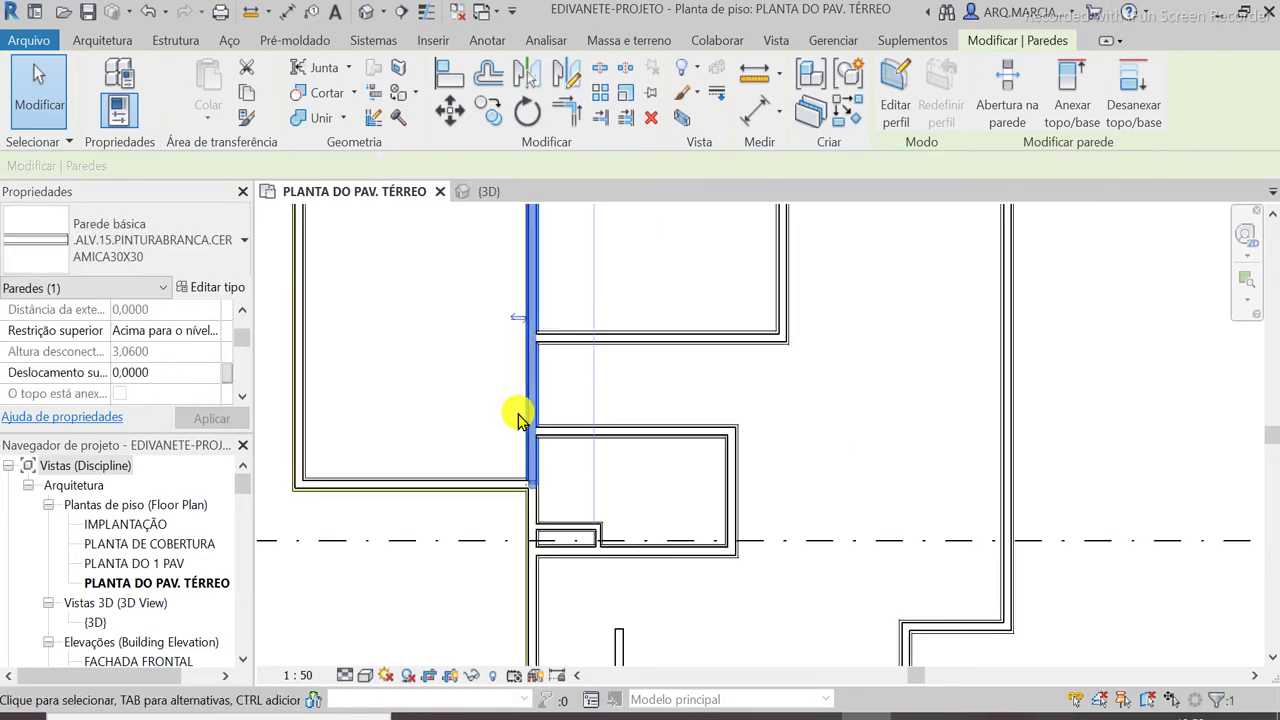
{"action": "left_click", "coordinate": [600, 67]}
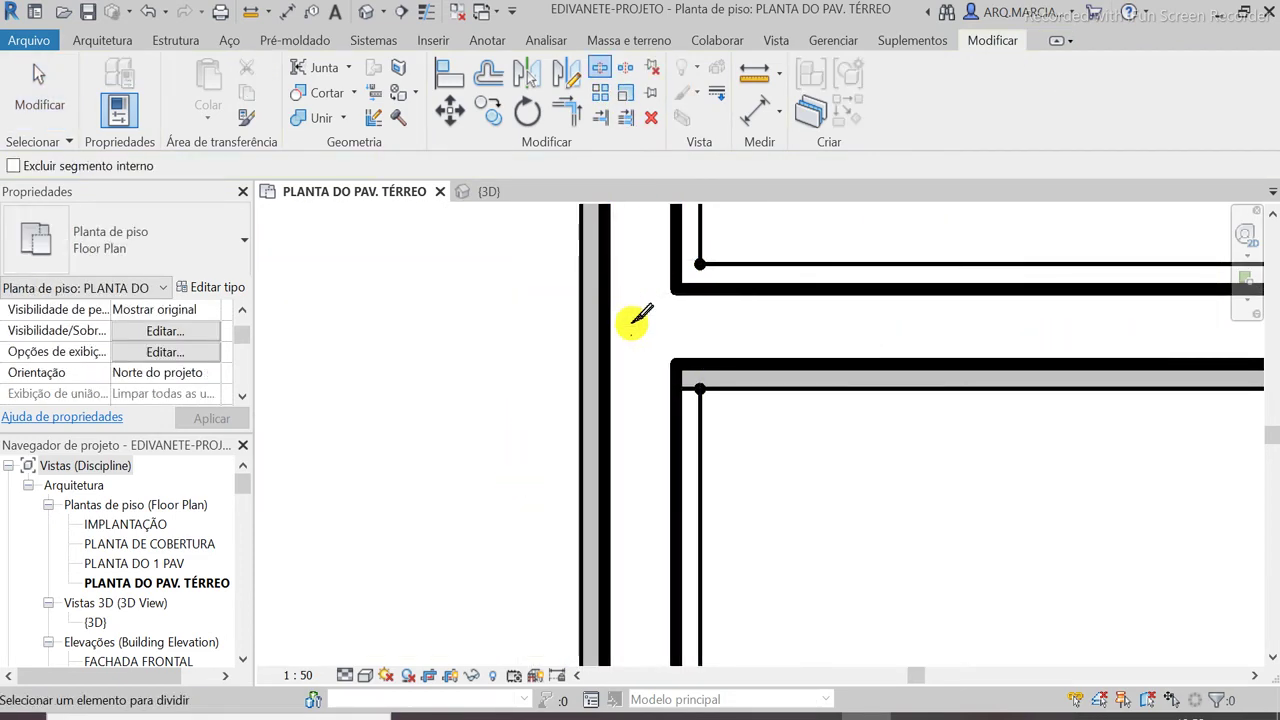
{"action": "left_click", "coordinate": [643, 324]}
{"action": "left_click", "coordinate": [58, 117]}
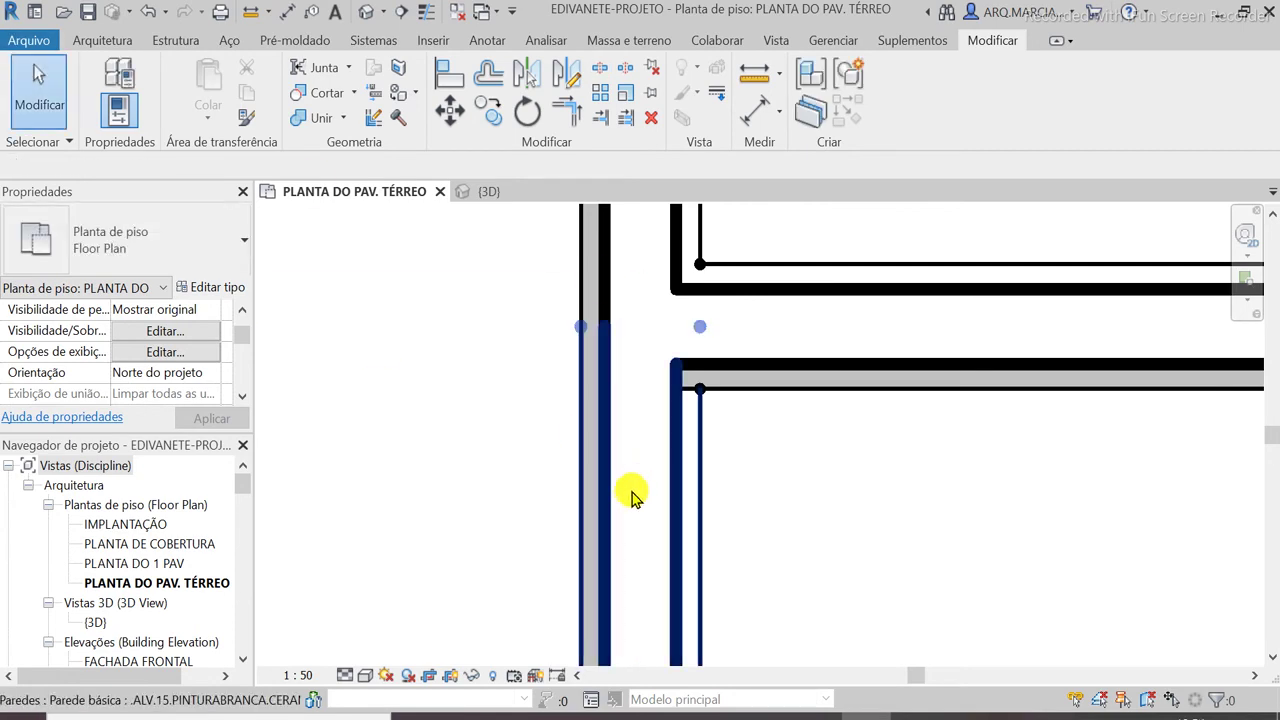
Change the upper segment of the split wall to type .ALV.15.PINTURABRANCO
{"action": "scroll", "coordinate": [630, 496], "scroll_direction": "down", "scroll_amount": 3}
{"action": "left_click", "coordinate": [647, 310]}
{"action": "left_click", "coordinate": [206, 257]}
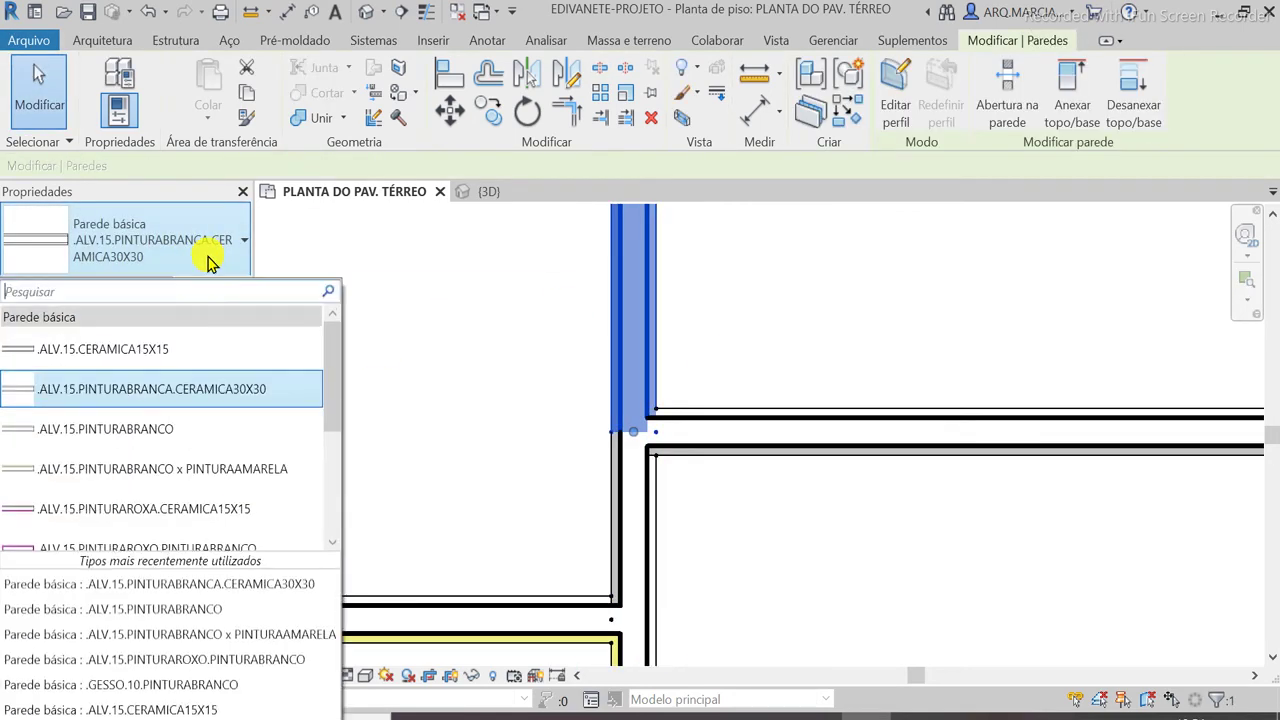
{"action": "left_click", "coordinate": [172, 430]}
{"action": "left_click", "coordinate": [519, 361]}
Flip the lower segment of the split wall so its ceramic finish faces the small room
{"action": "scroll", "coordinate": [519, 361], "scroll_direction": "down", "scroll_amount": 1}
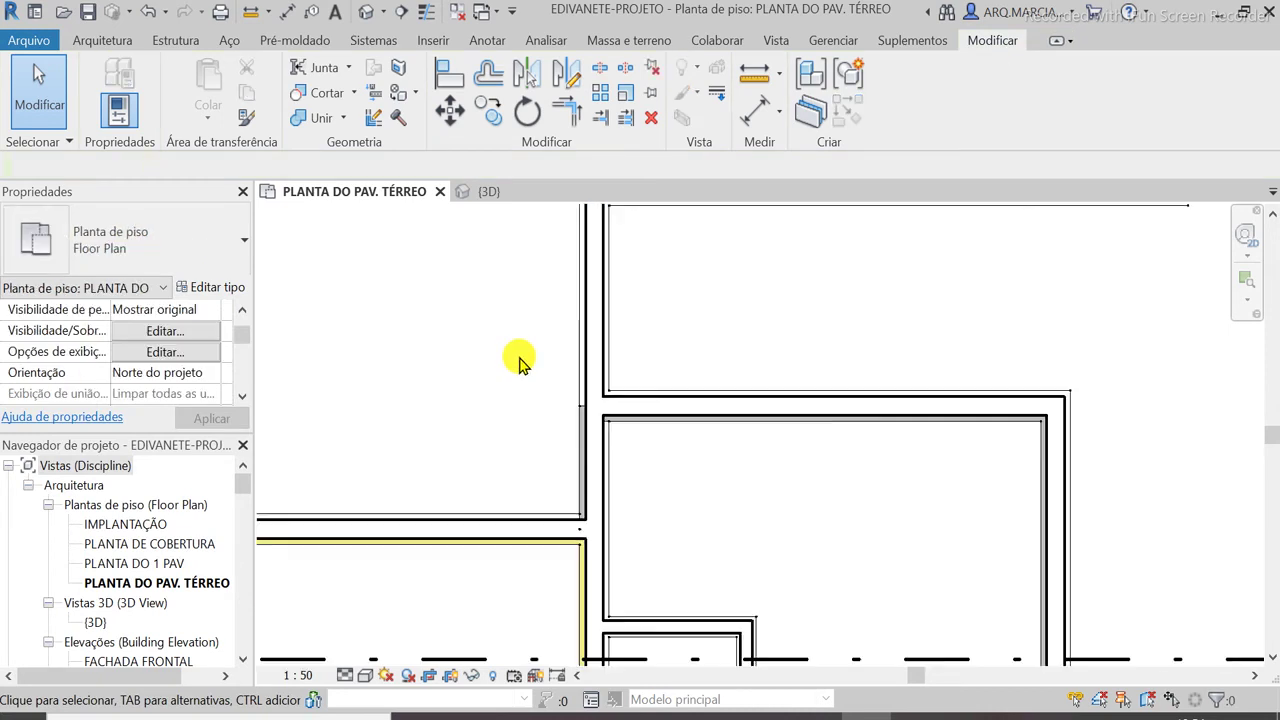
{"action": "scroll", "coordinate": [600, 485], "scroll_direction": "up", "scroll_amount": 2}
{"action": "left_click", "coordinate": [615, 467]}
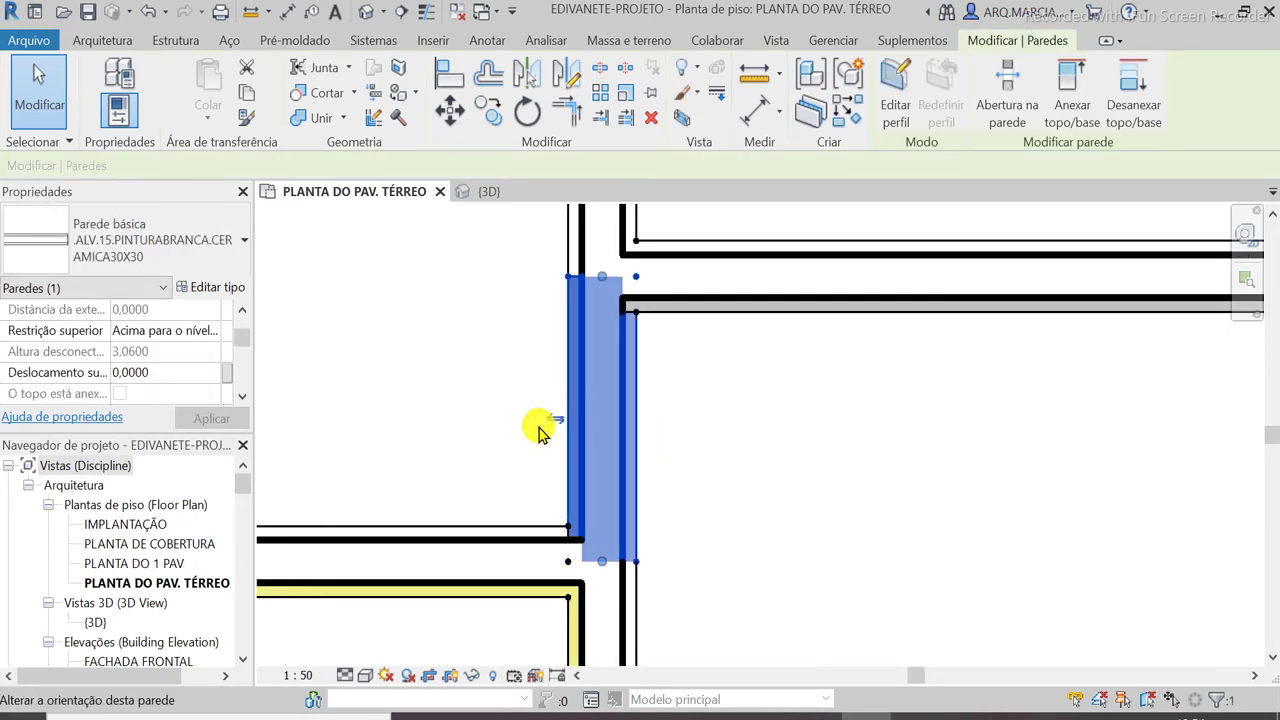
{"action": "left_click", "coordinate": [429, 386]}
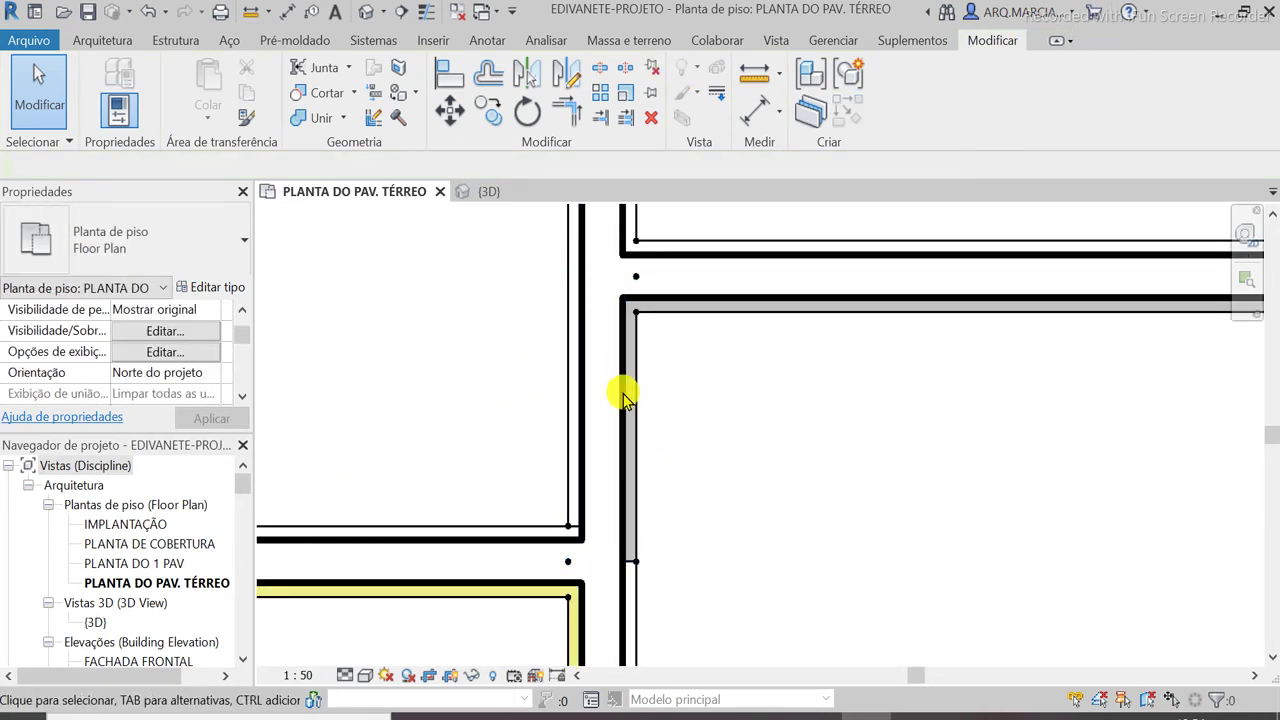
Split the vertical wall beside the yellow-painted room at its junction with the upper wall of the small rectangular shaft
{"action": "scroll", "coordinate": [486, 334], "scroll_direction": "down", "scroll_amount": 2}
{"action": "scroll", "coordinate": [540, 530], "scroll_direction": "up", "scroll_amount": 2}
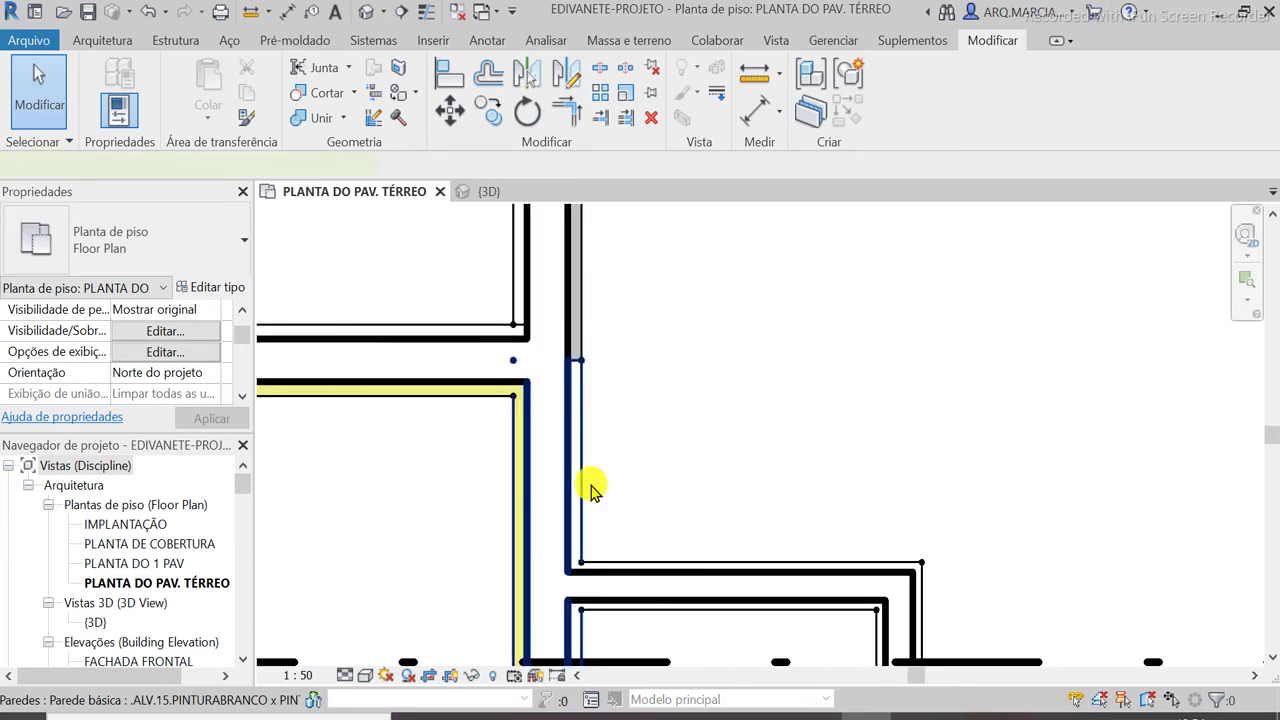
{"action": "left_click", "coordinate": [591, 485]}
{"action": "scroll", "coordinate": [734, 368], "scroll_direction": "down", "scroll_amount": 5}
{"action": "scroll", "coordinate": [763, 412], "scroll_direction": "up", "scroll_amount": 3}
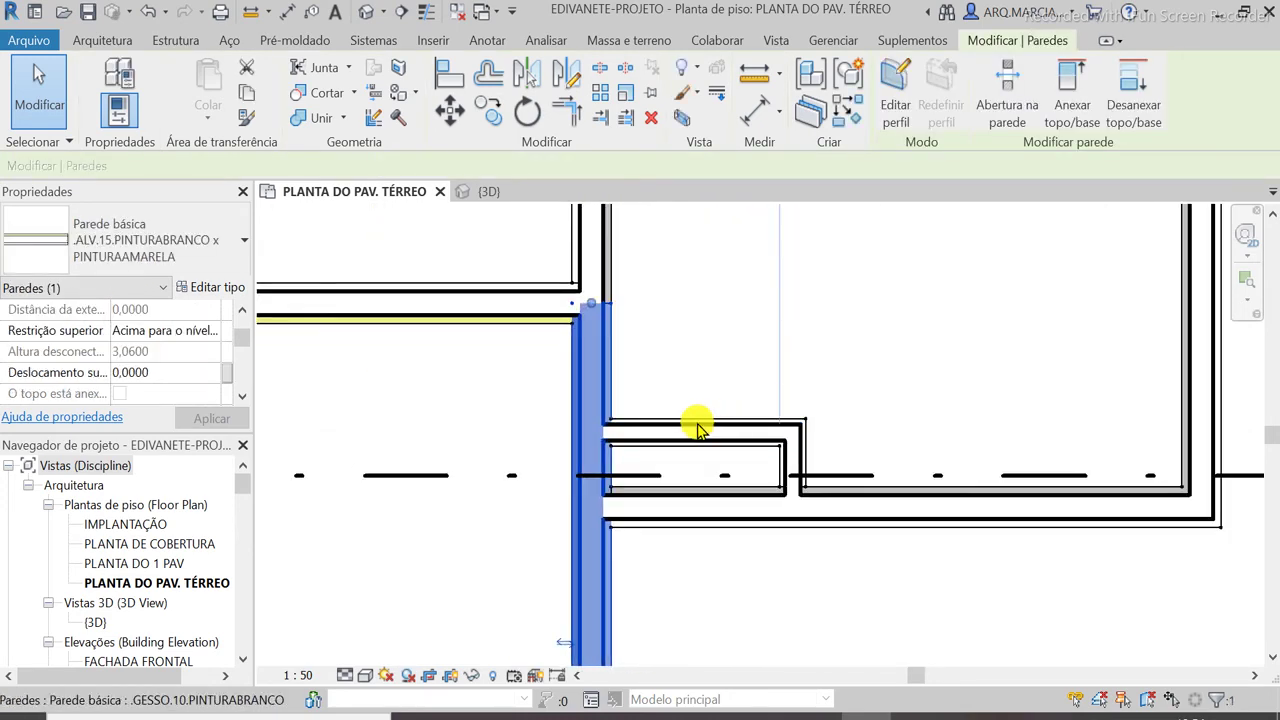
{"action": "scroll", "coordinate": [698, 427], "scroll_direction": "up", "scroll_amount": 2}
{"action": "left_click", "coordinate": [557, 363]}
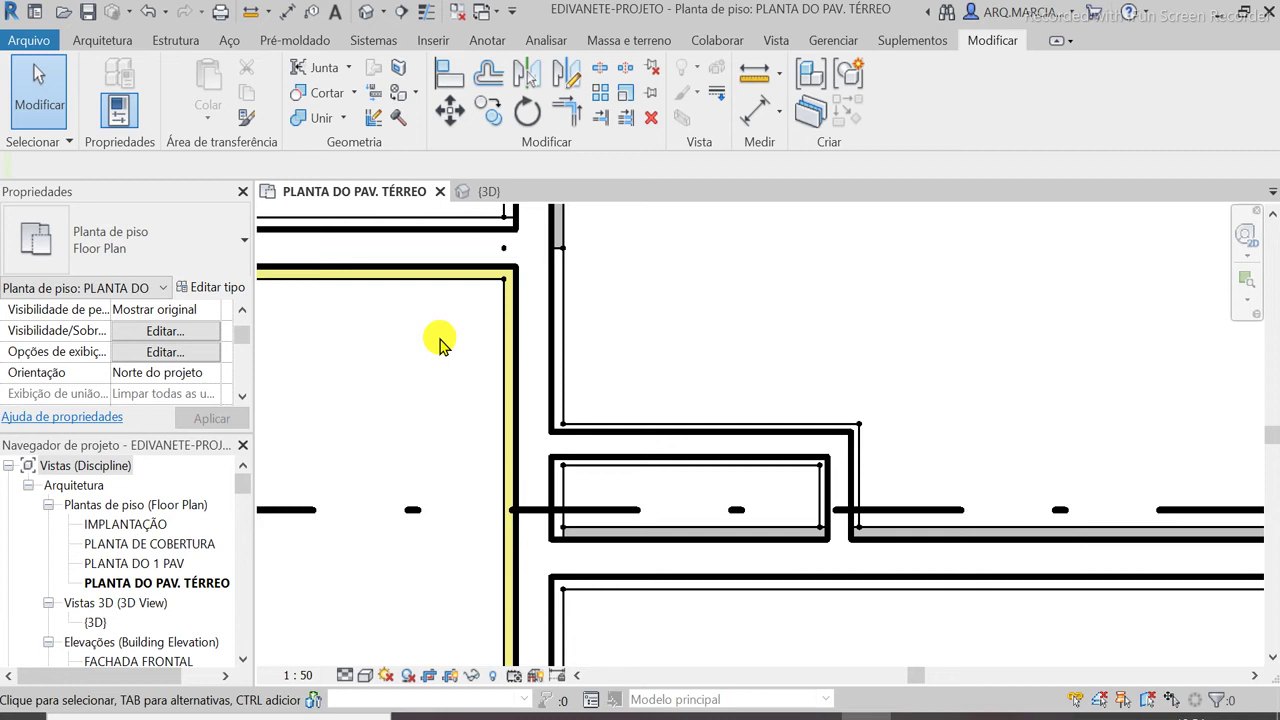
{"action": "left_click", "coordinate": [557, 344]}
{"action": "left_click", "coordinate": [654, 326]}
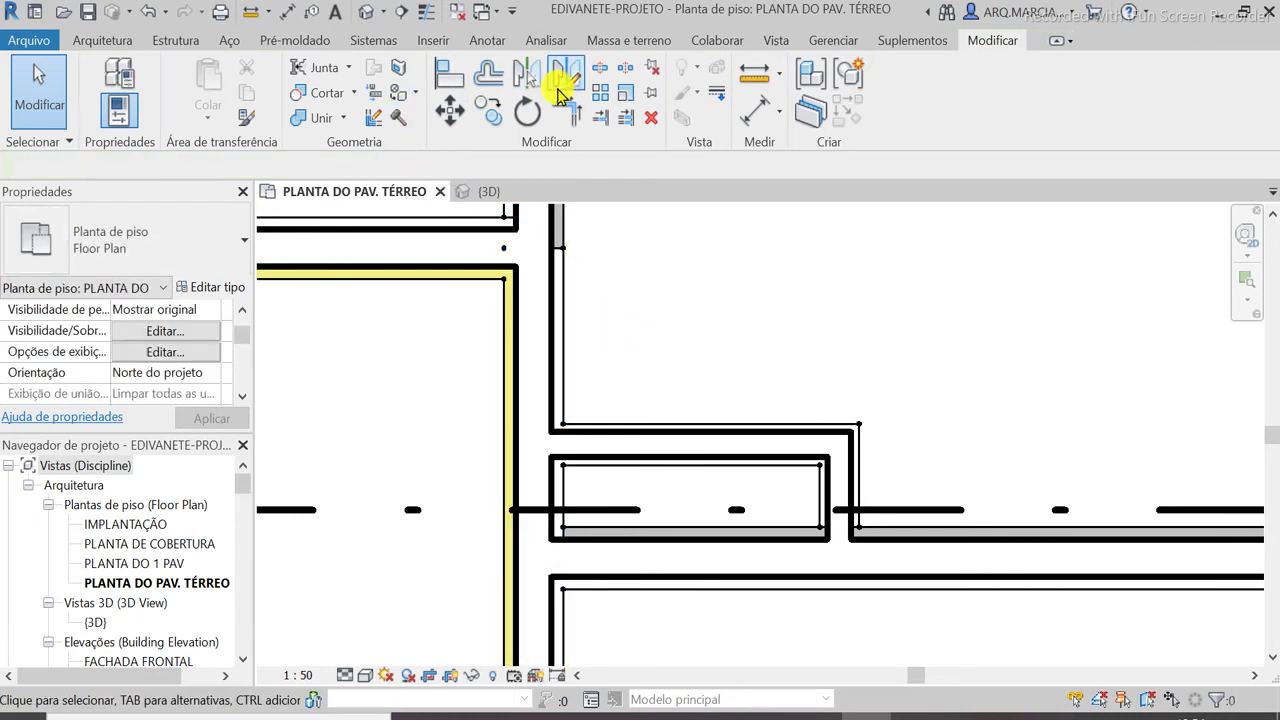
{"action": "left_click", "coordinate": [600, 72]}
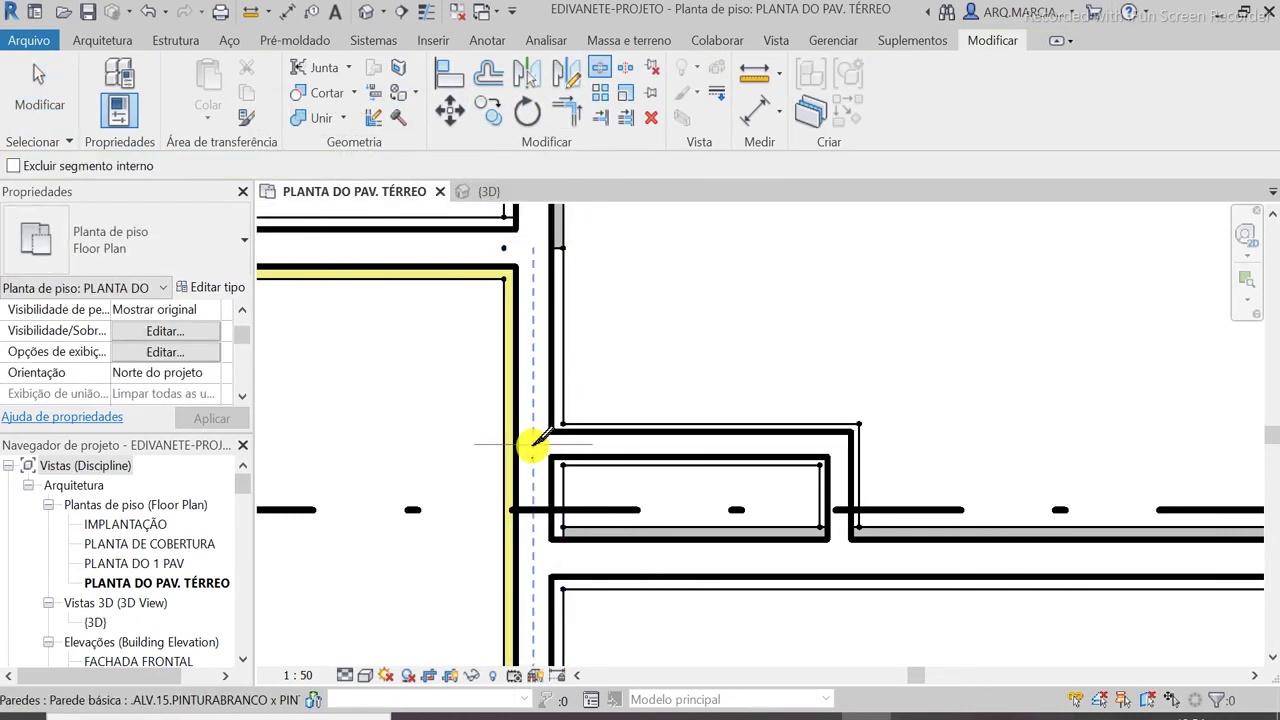
{"action": "left_click", "coordinate": [534, 442]}
{"action": "left_click", "coordinate": [29, 66]}
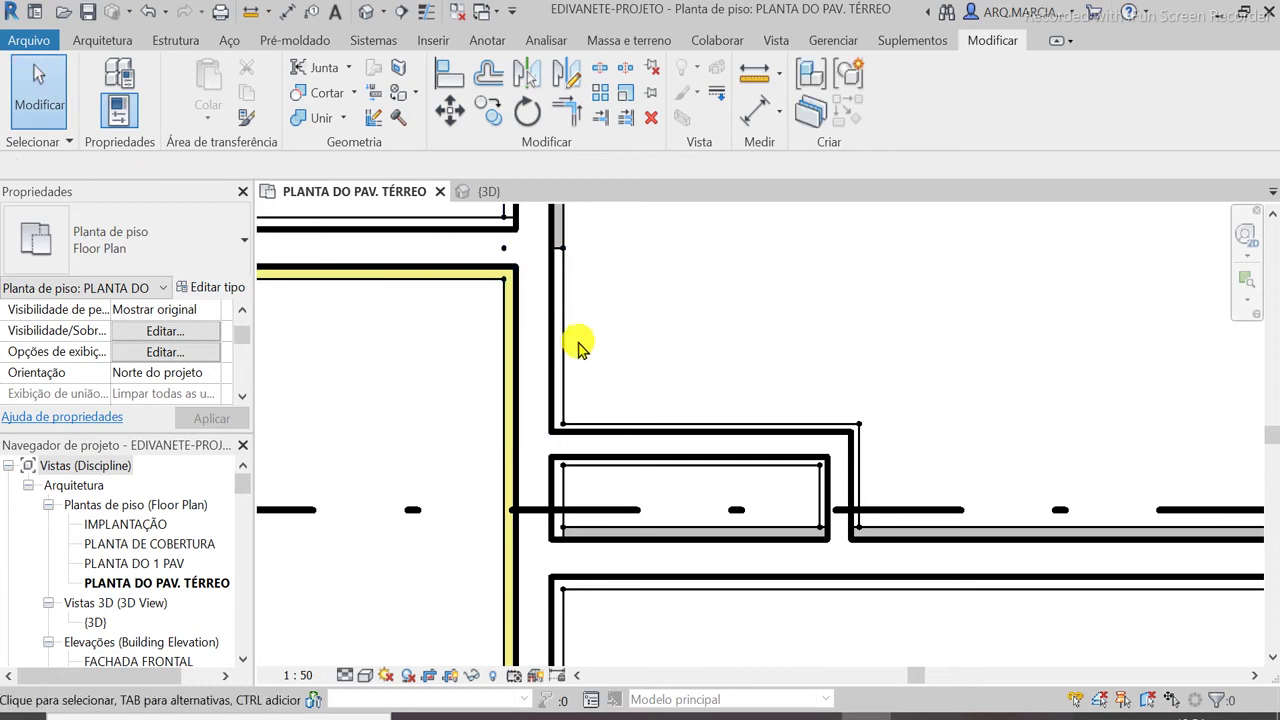
Duplicate the type of the wall segment above the shaft as .ALV.15.CERAMICA 30X30 x PINTURAAMARELA
{"action": "left_click", "coordinate": [557, 350]}
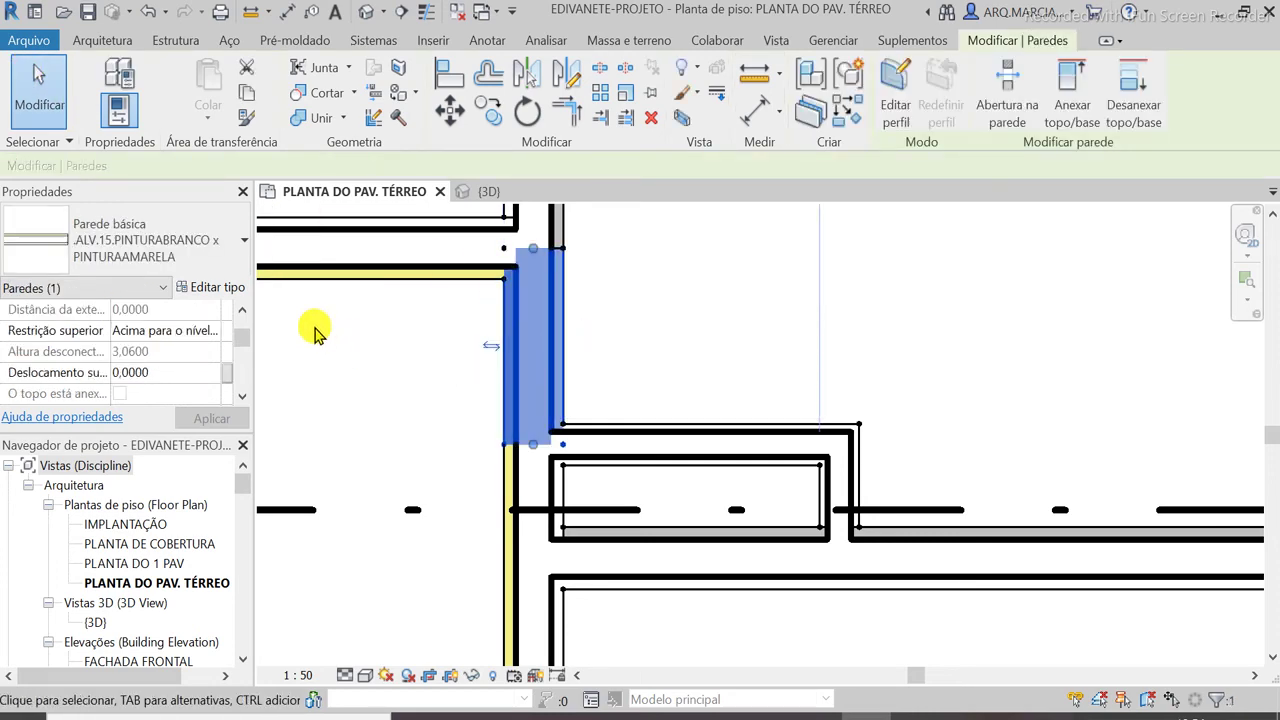
{"action": "left_click", "coordinate": [229, 290]}
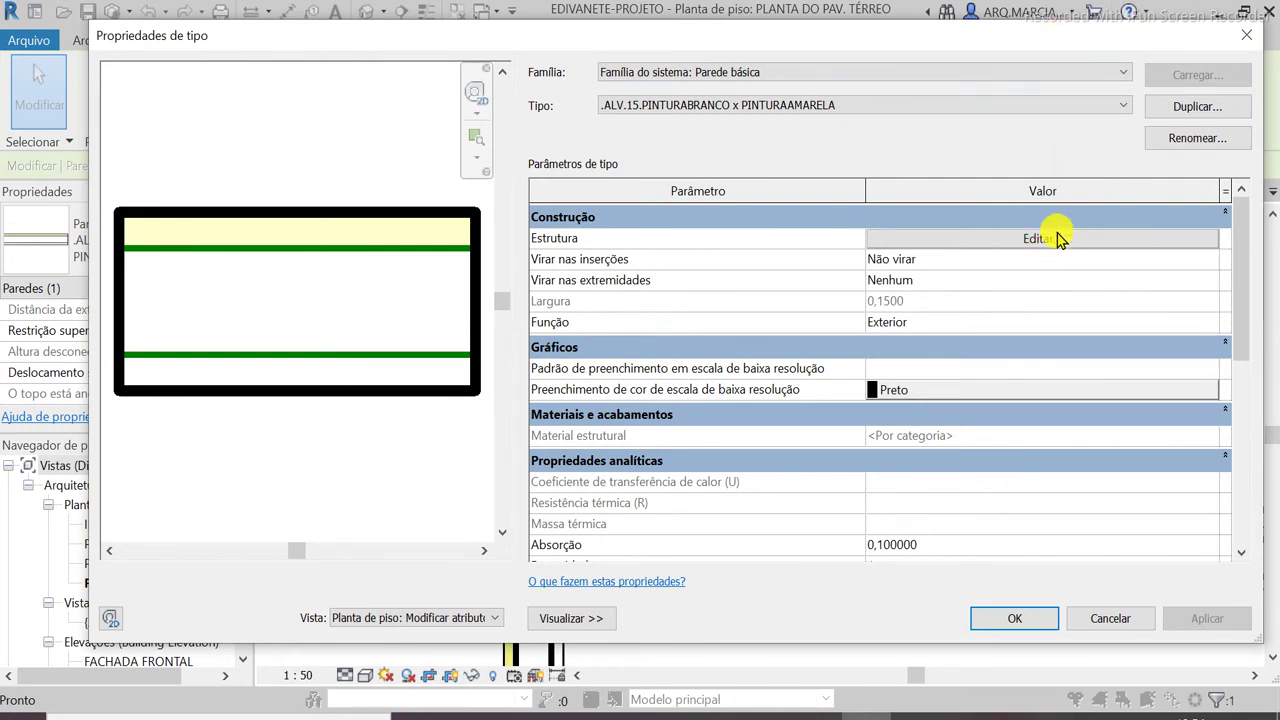
{"action": "left_click", "coordinate": [1197, 106]}
{"action": "left_click", "coordinate": [695, 323]}
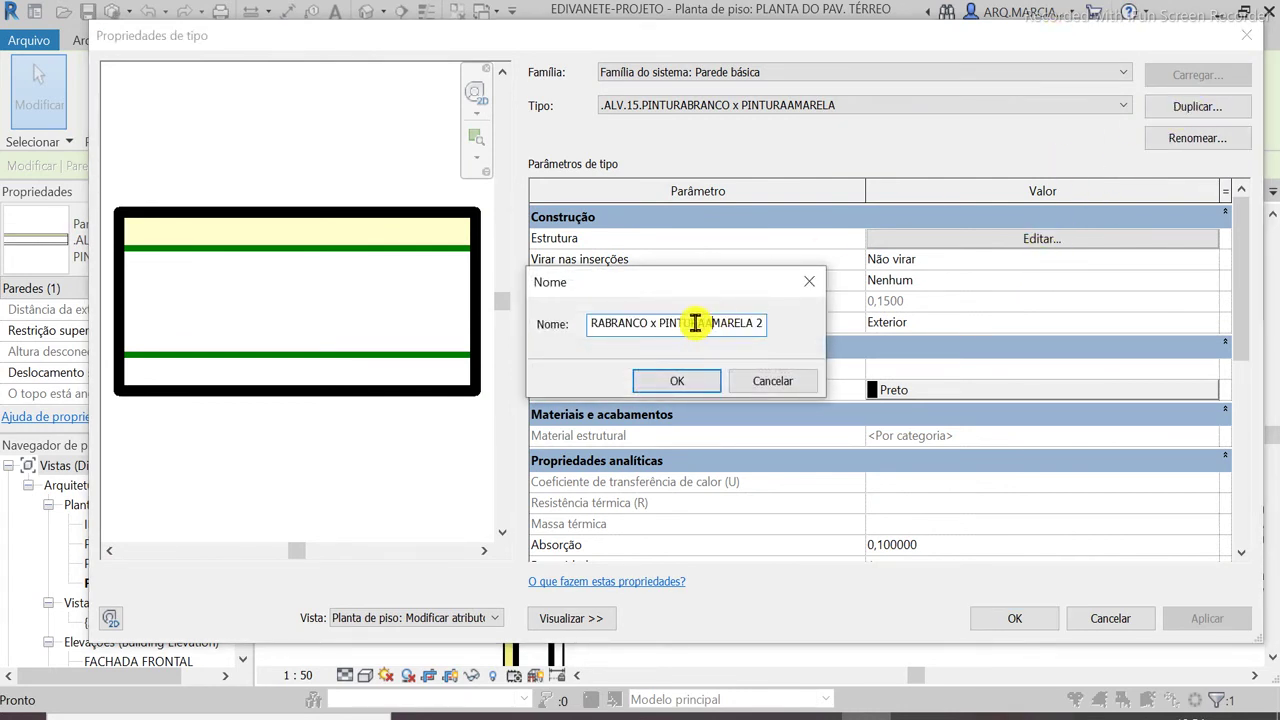
{"action": "left_click", "coordinate": [750, 323]}
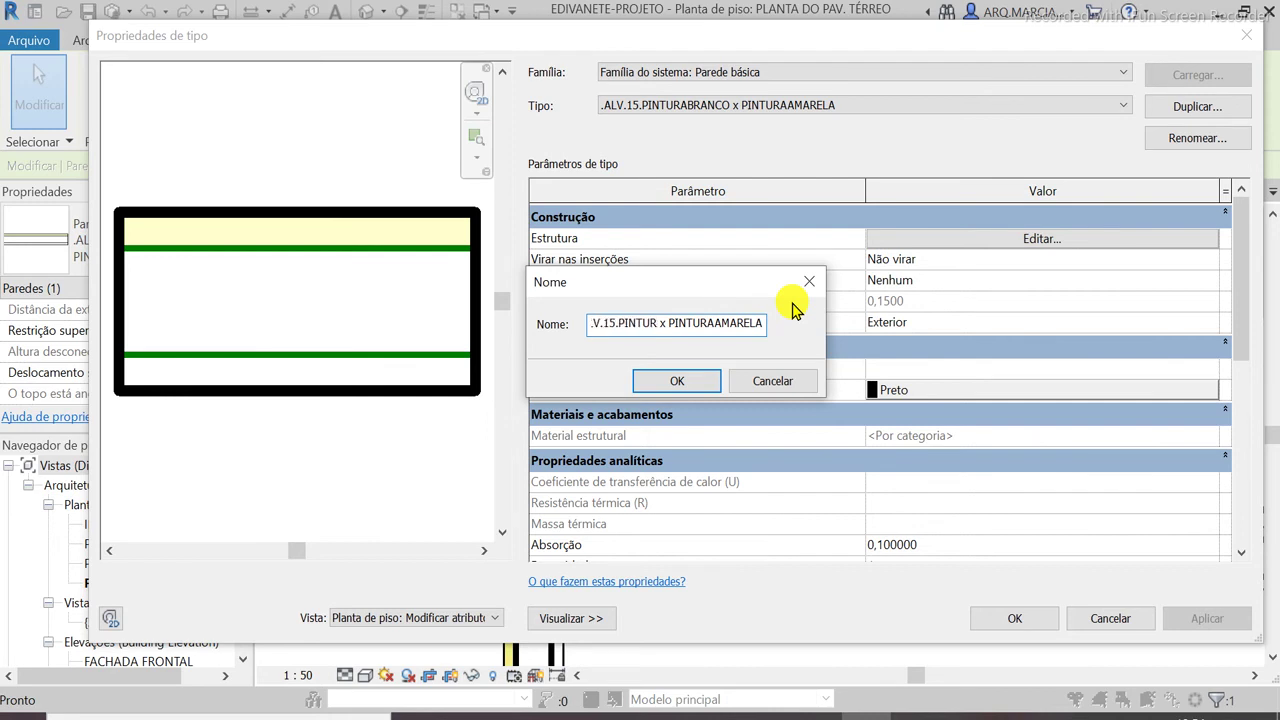
{"action": "type", "text": "CERAMICA 30X30"}
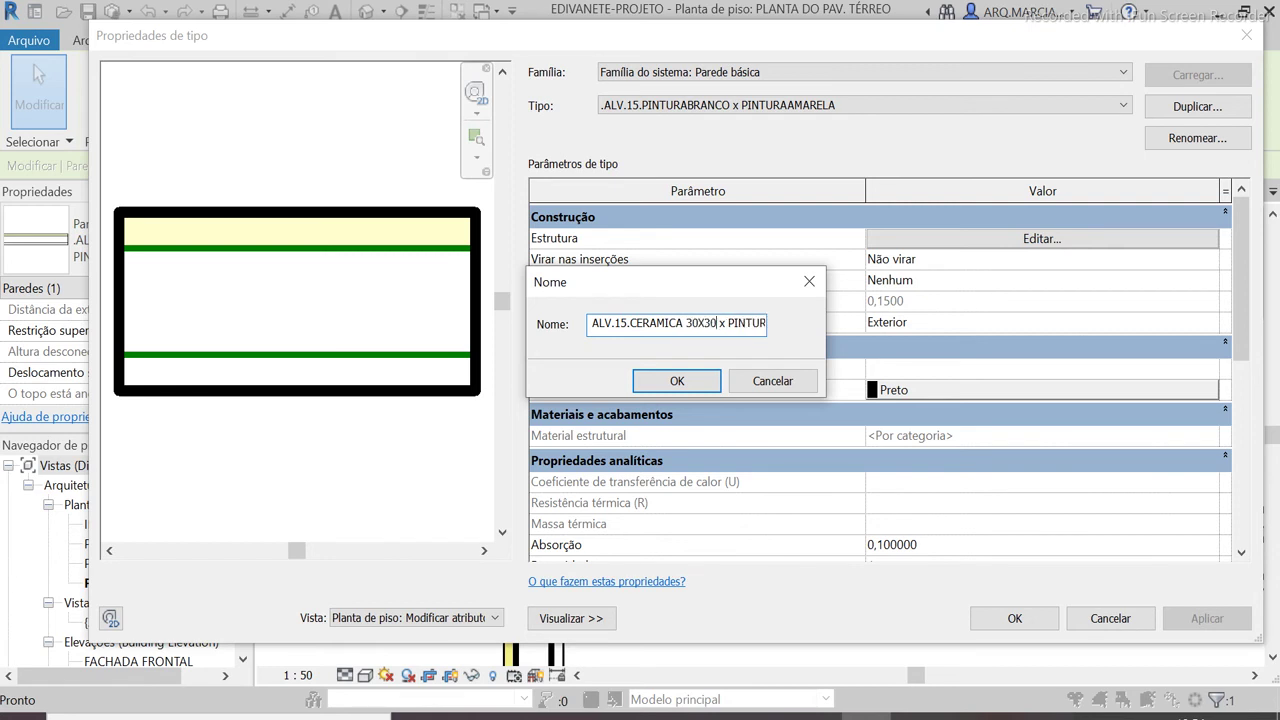
{"action": "left_click", "coordinate": [693, 382]}
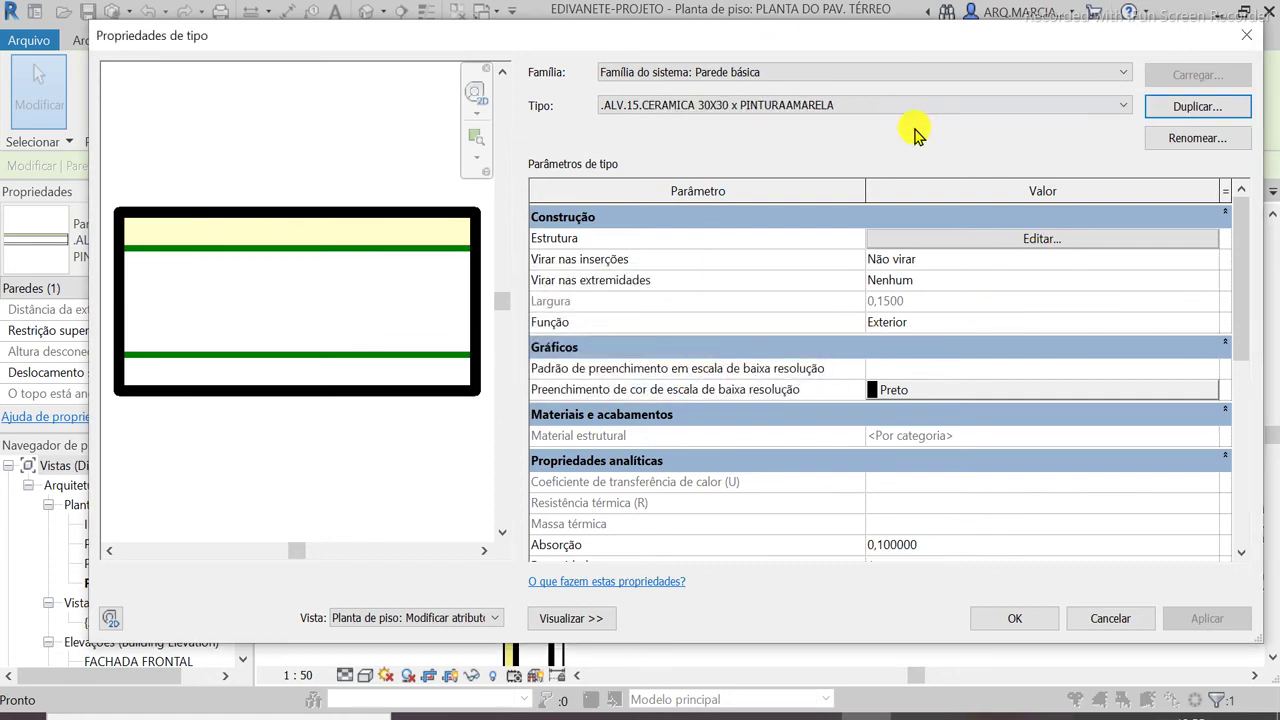
Set the new wall type's Acabamento 1 [4] layer material to Cerâmica - 30x30cm and apply the type to the segment
{"action": "left_click", "coordinate": [1043, 240]}
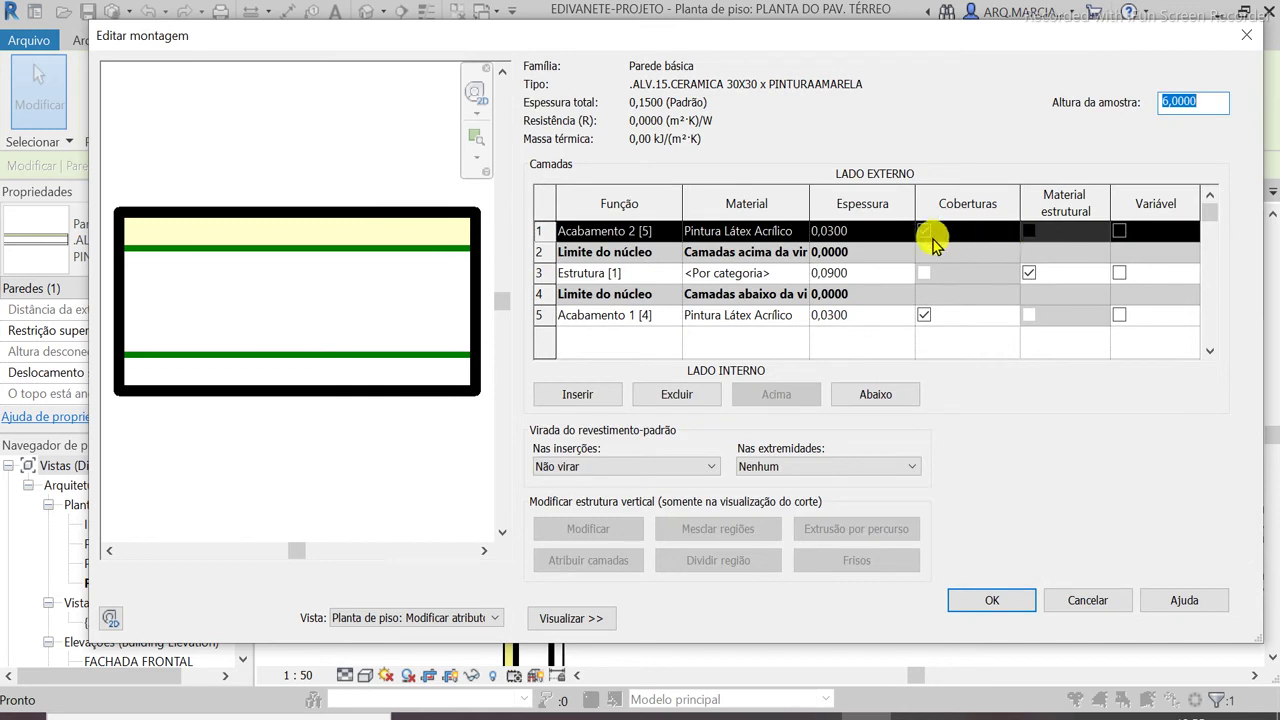
{"action": "left_click_drag", "start_coordinate": [810, 206], "coordinate": [962, 200]}
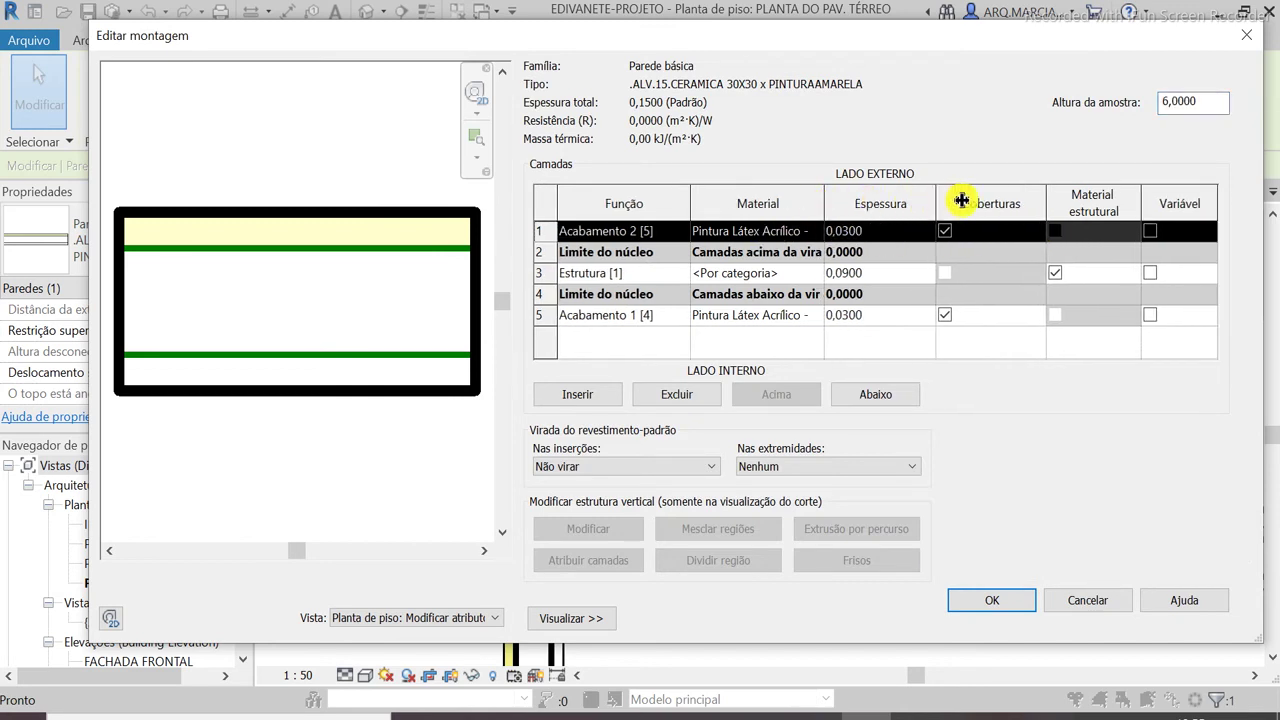
{"action": "left_click_drag", "start_coordinate": [826, 211], "coordinate": [931, 207]}
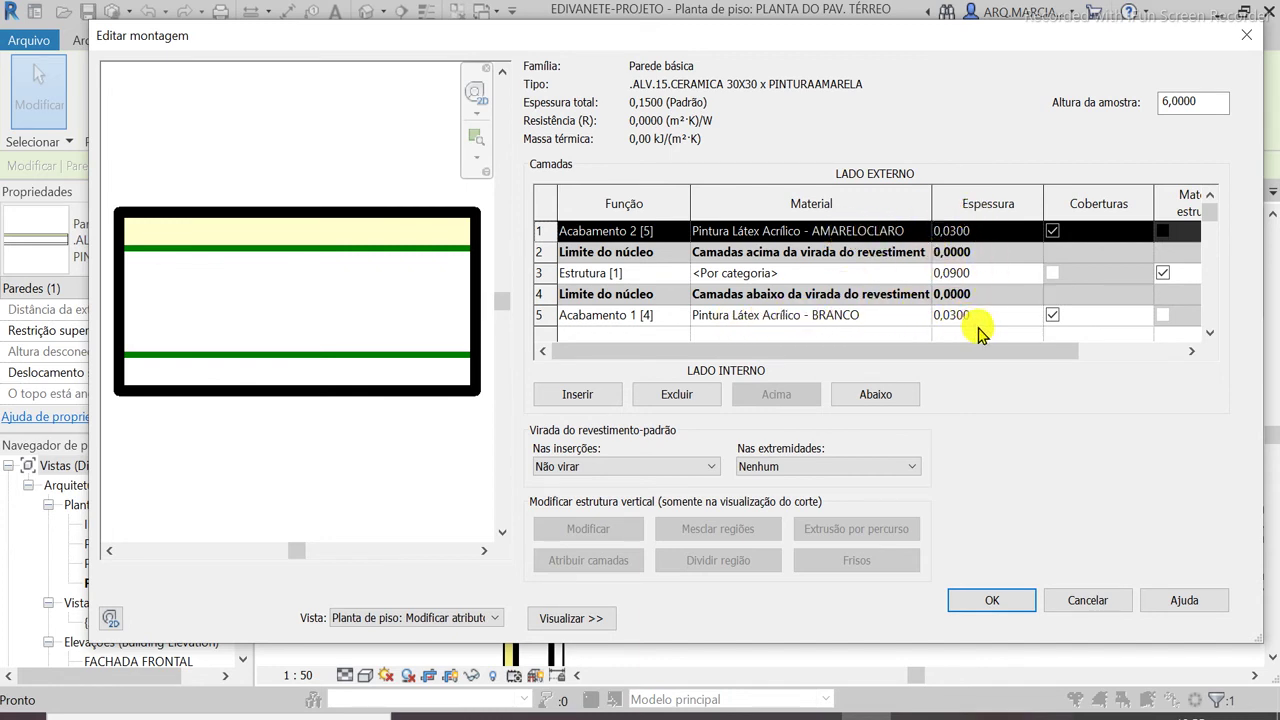
{"action": "left_click", "coordinate": [918, 315]}
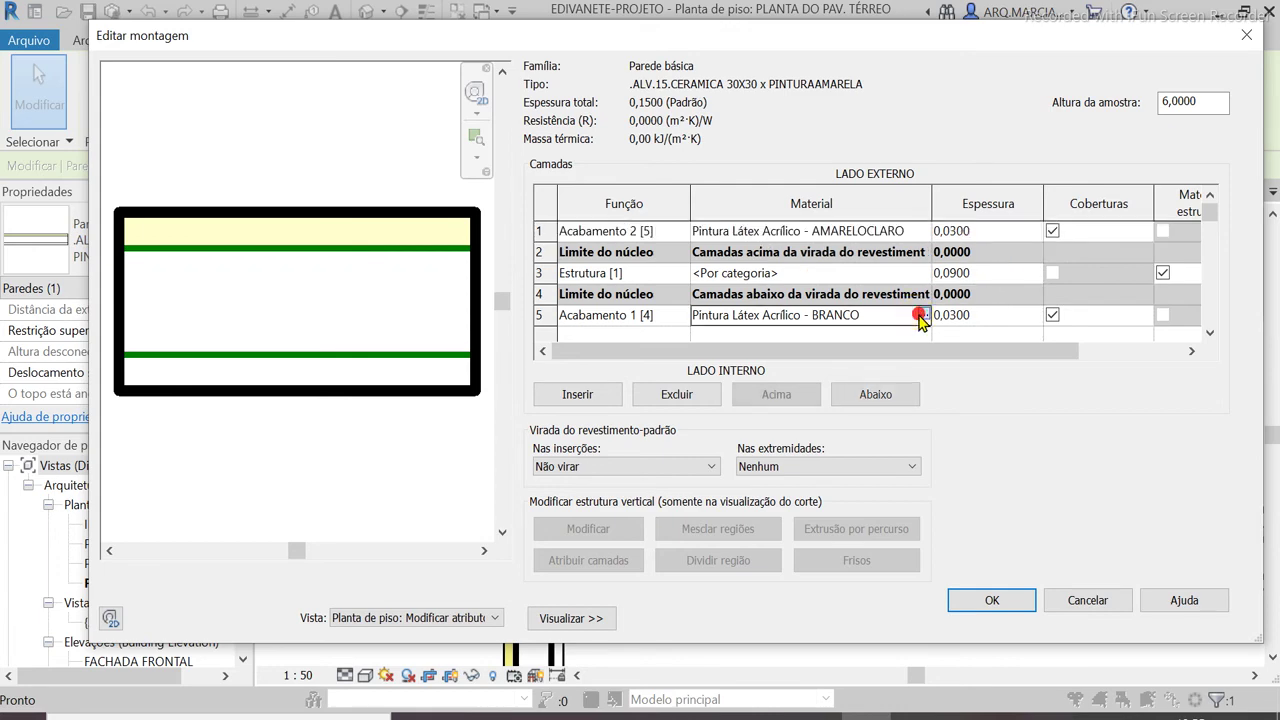
{"action": "left_click", "coordinate": [921, 315]}
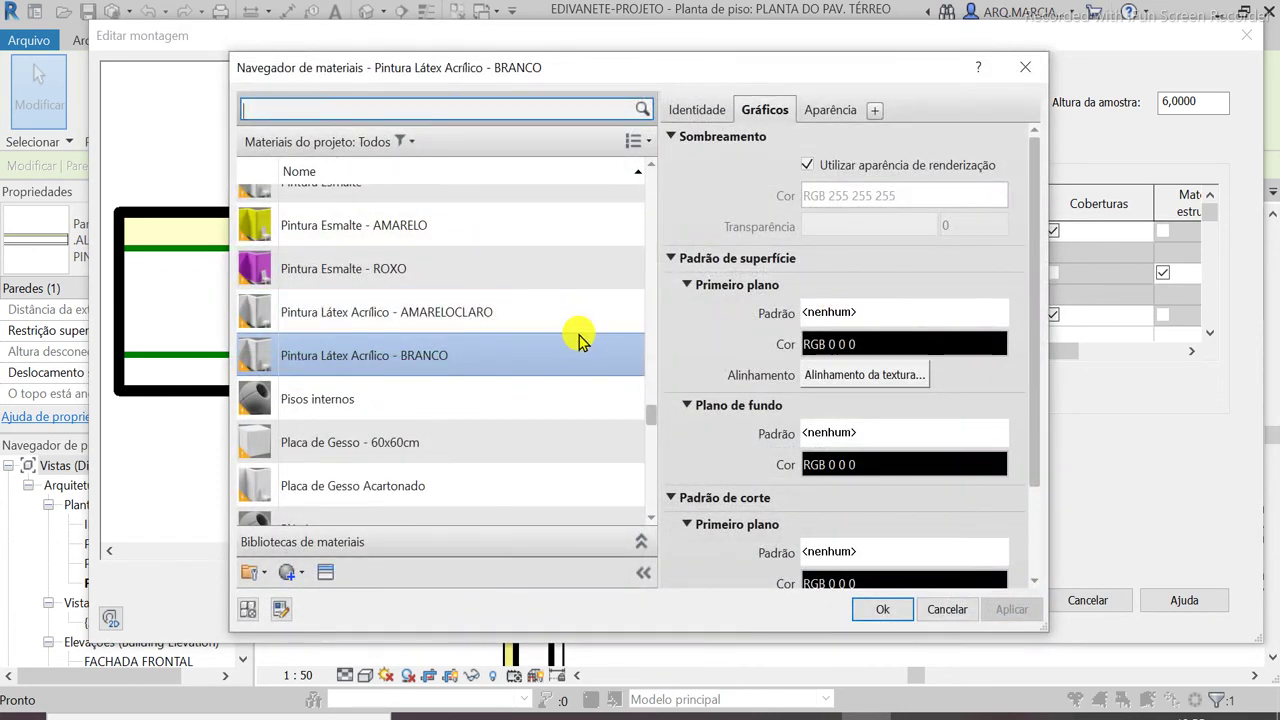
{"action": "scroll", "coordinate": [578, 340], "scroll_direction": "down", "scroll_amount": 2}
{"action": "scroll", "coordinate": [580, 337], "scroll_direction": "up", "scroll_amount": 10}
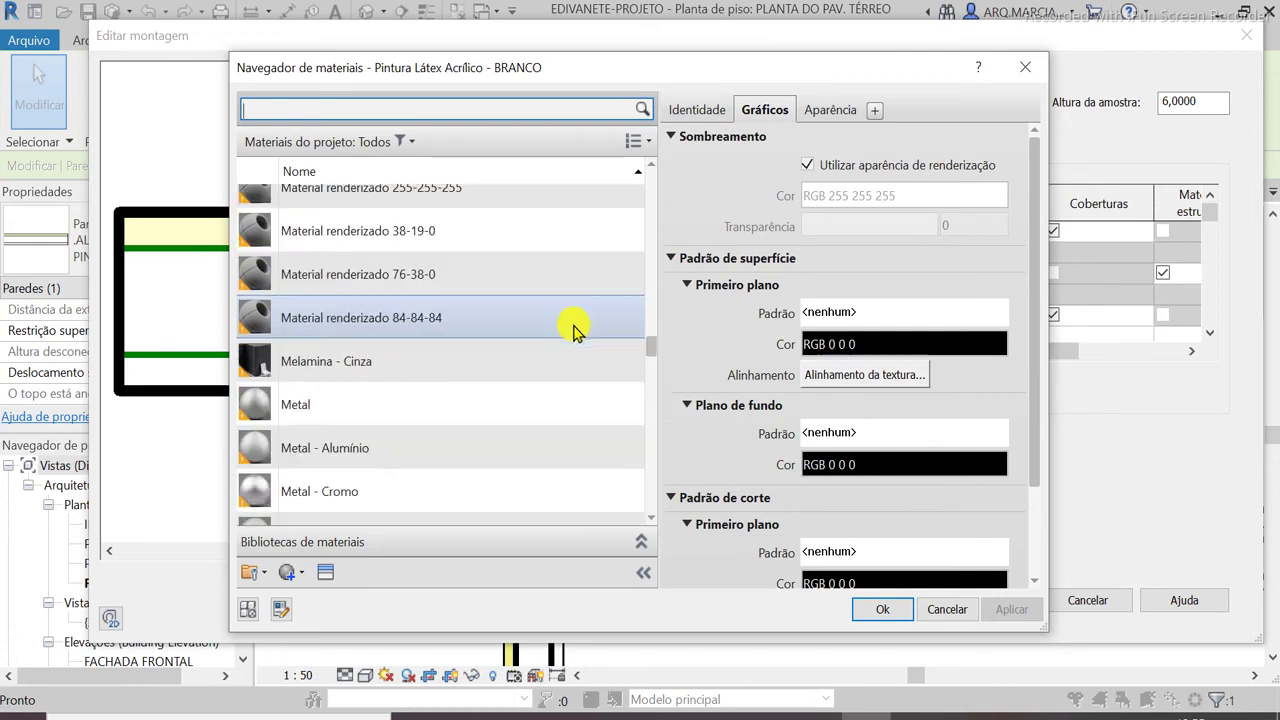
{"action": "scroll", "coordinate": [575, 330], "scroll_direction": "up", "scroll_amount": 5}
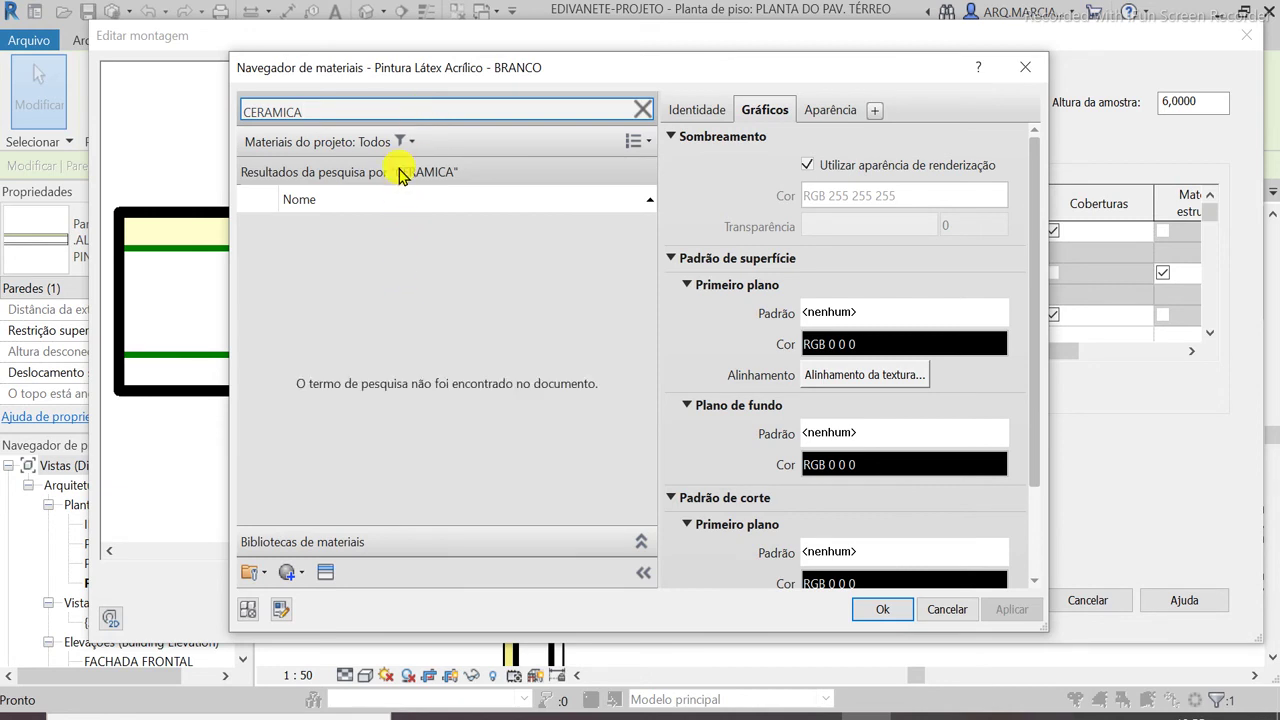
{"action": "type", "text": "ÂM"}
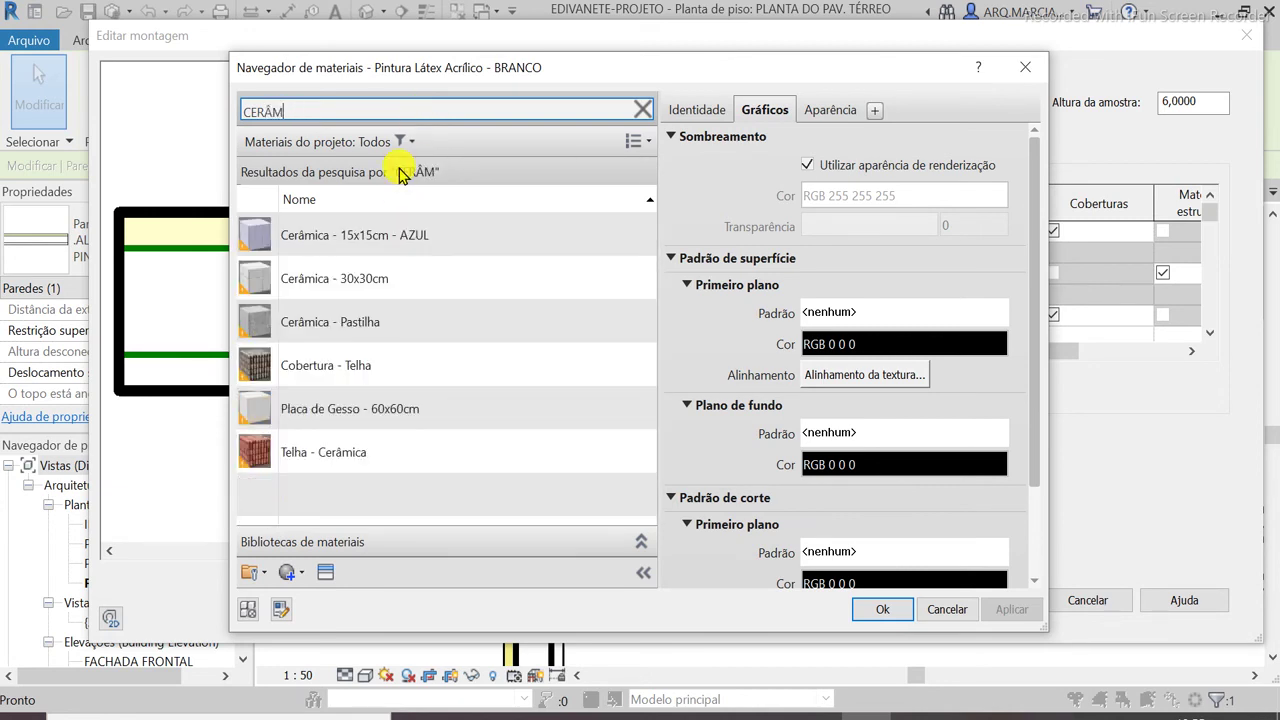
{"action": "left_click", "coordinate": [352, 290]}
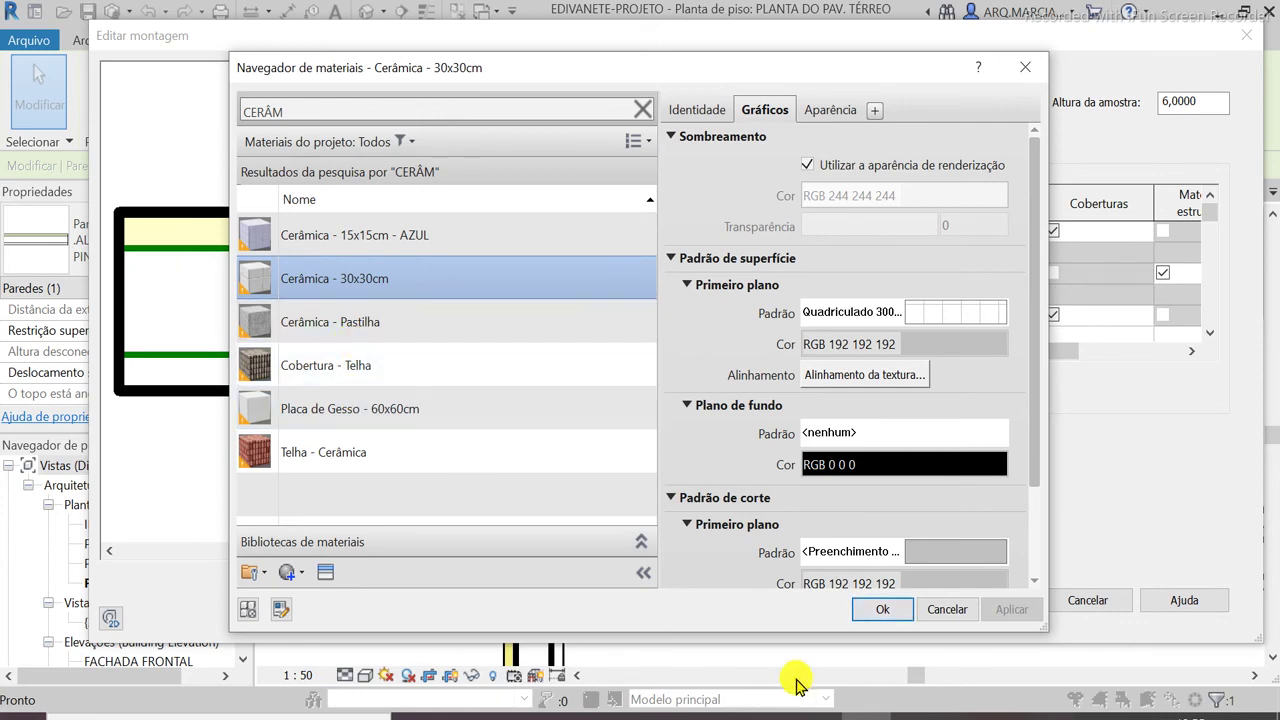
{"action": "left_click", "coordinate": [882, 610]}
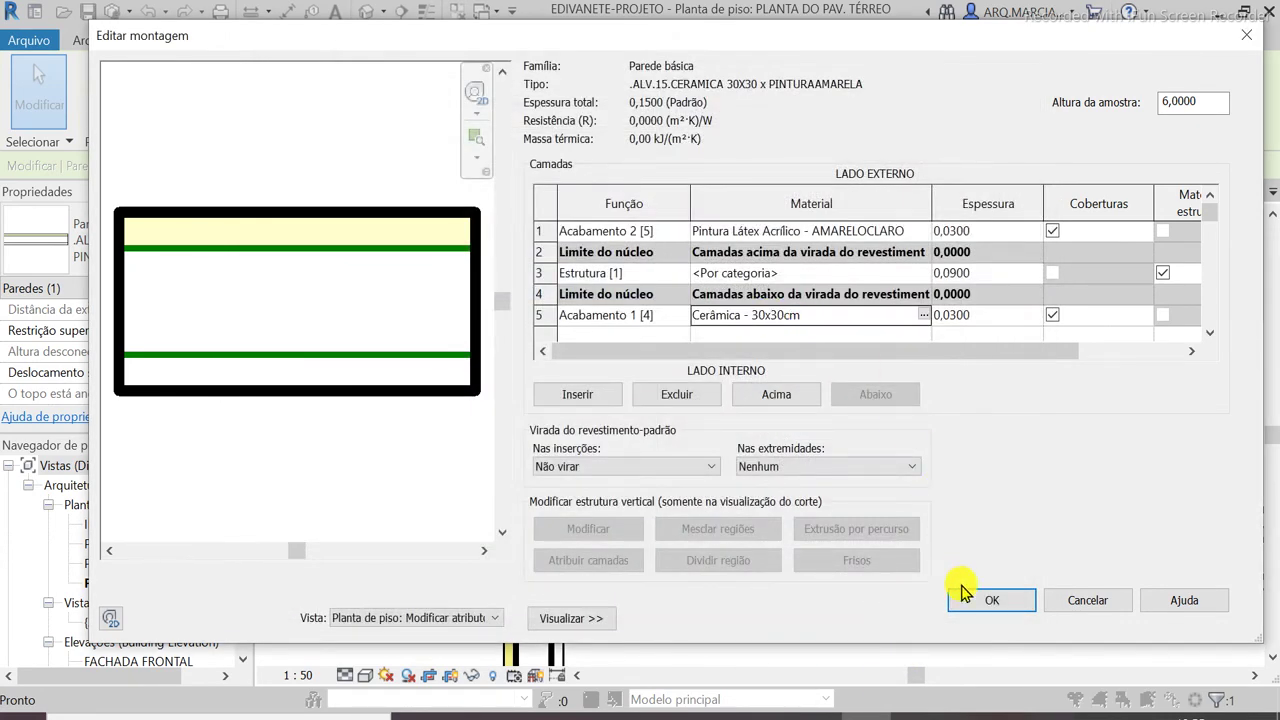
{"action": "left_click", "coordinate": [1002, 601]}
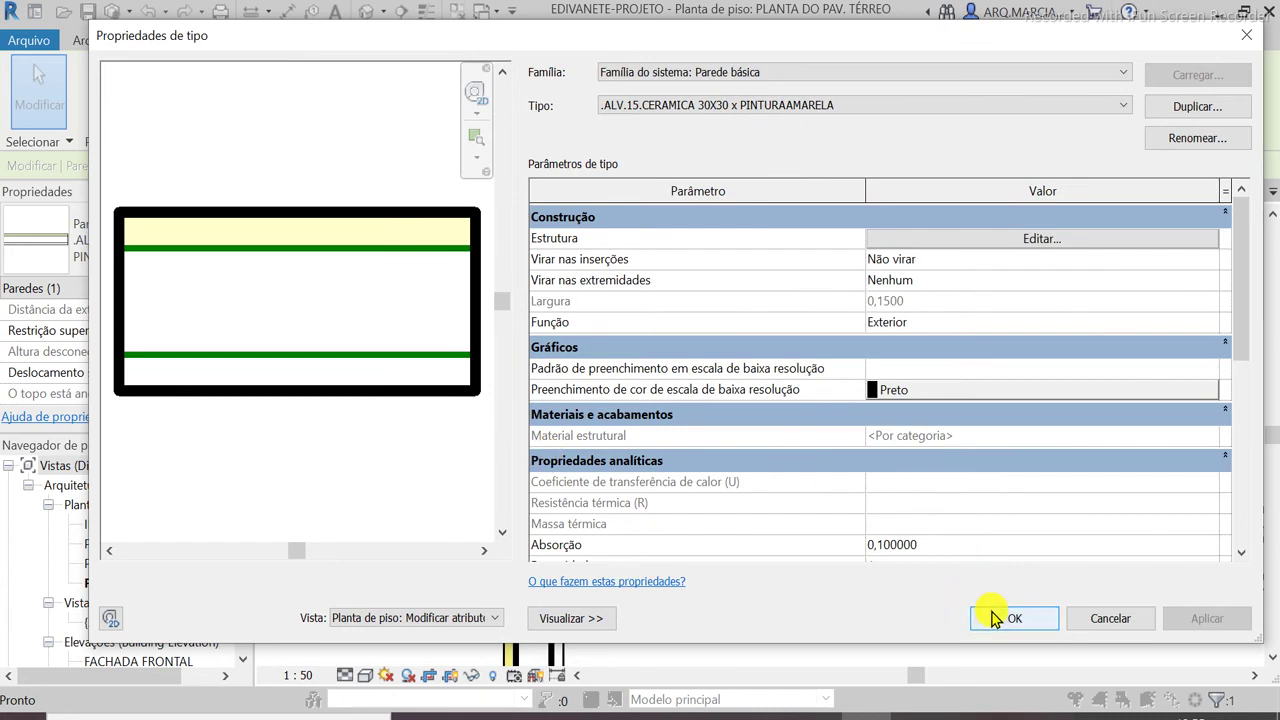
{"action": "left_click", "coordinate": [997, 618]}
{"action": "left_click", "coordinate": [965, 428]}
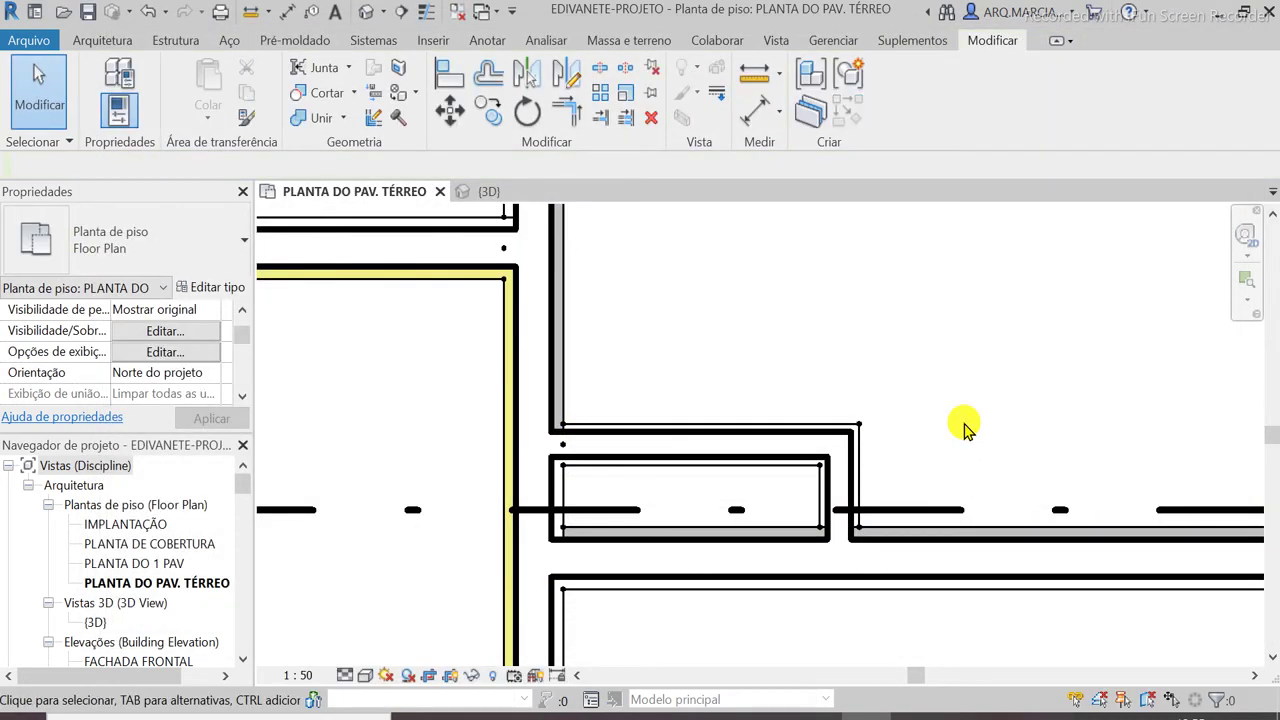
Split the long horizontal wall below the shaft at its junction with the shaft's right wall
{"action": "left_click", "coordinate": [554, 354]}
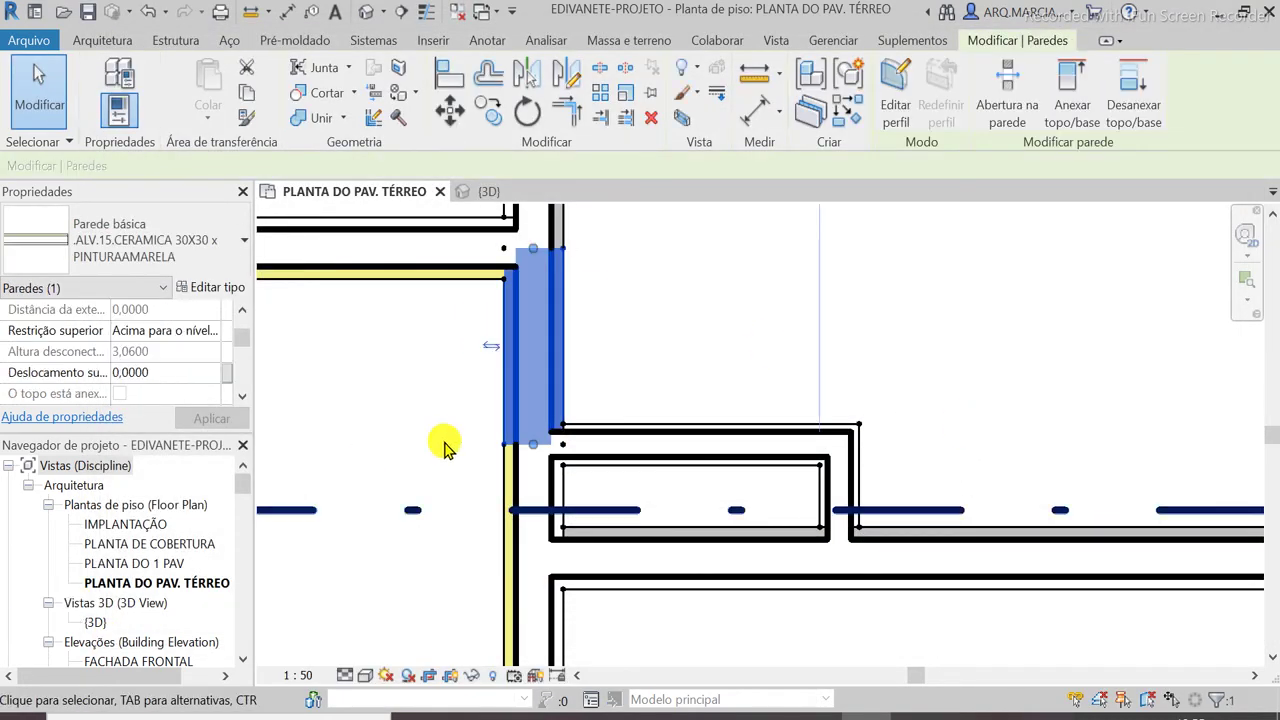
{"action": "left_click", "coordinate": [519, 342]}
{"action": "scroll", "coordinate": [669, 265], "scroll_direction": "down", "scroll_amount": 1}
{"action": "scroll", "coordinate": [738, 370], "scroll_direction": "up", "scroll_amount": 1}
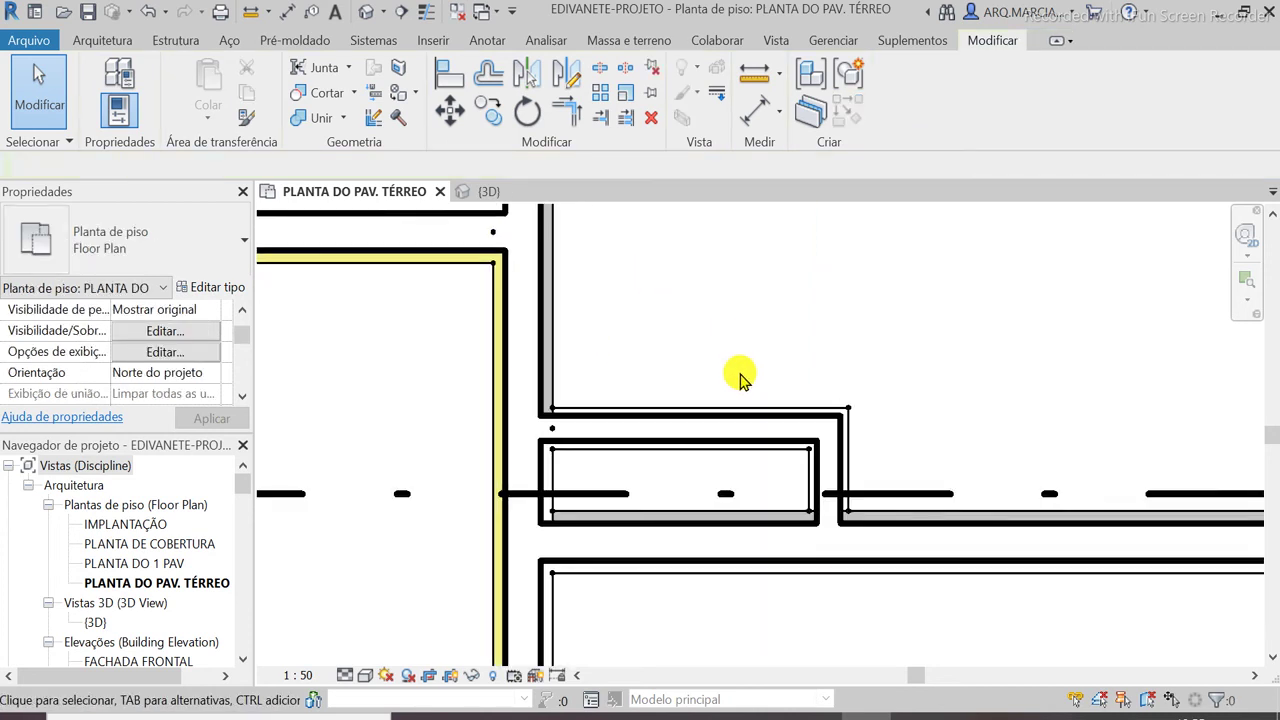
{"action": "scroll", "coordinate": [752, 562], "scroll_direction": "up", "scroll_amount": 3}
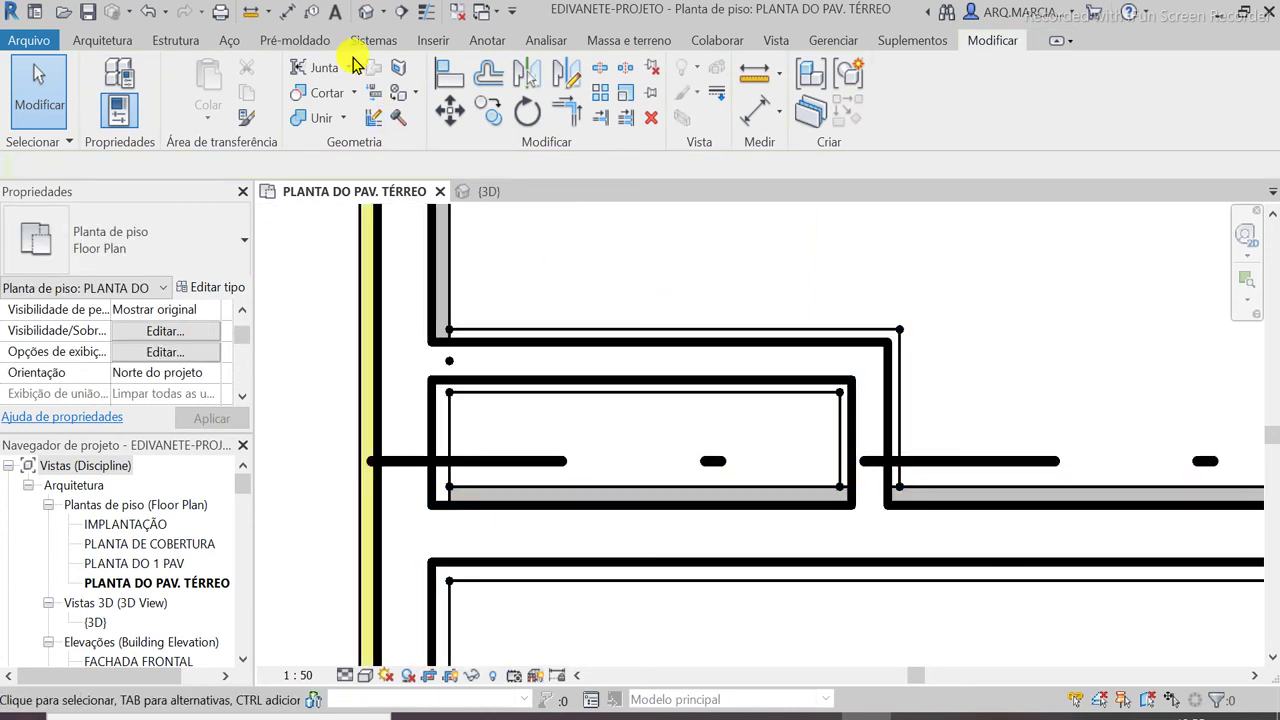
{"action": "left_click", "coordinate": [599, 67]}
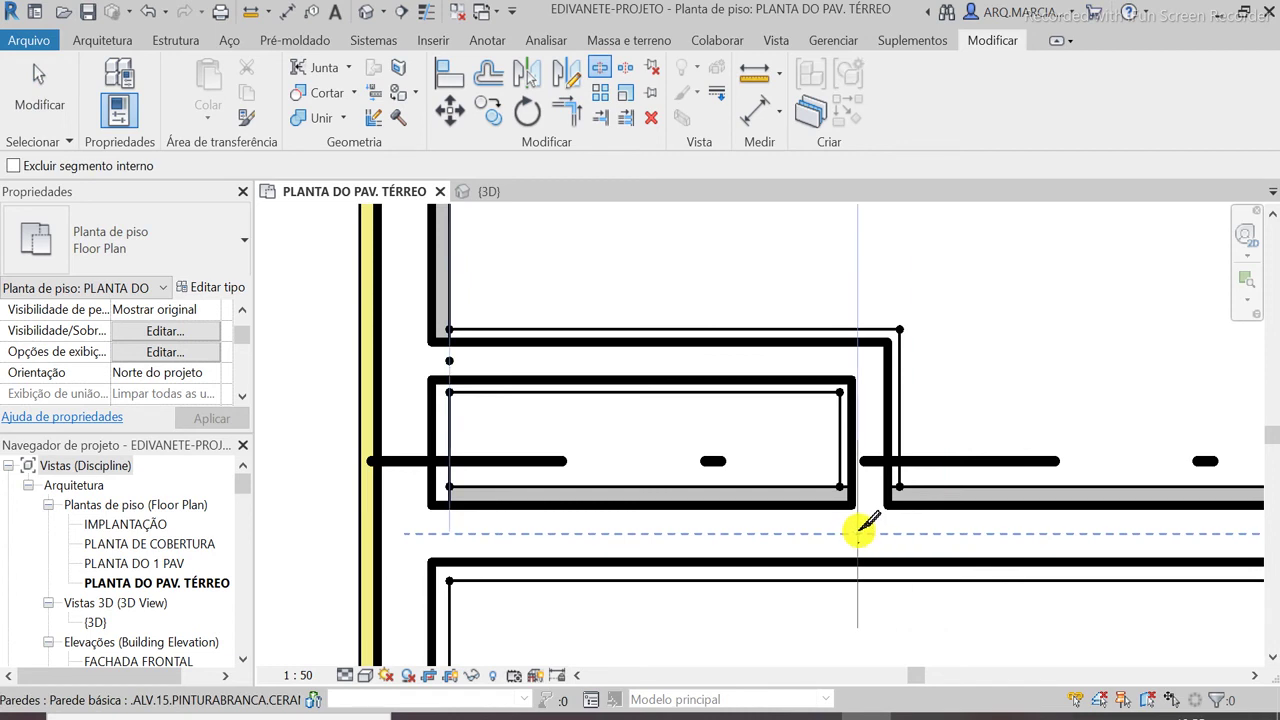
{"action": "left_click", "coordinate": [868, 528]}
{"action": "left_click", "coordinate": [39, 90]}
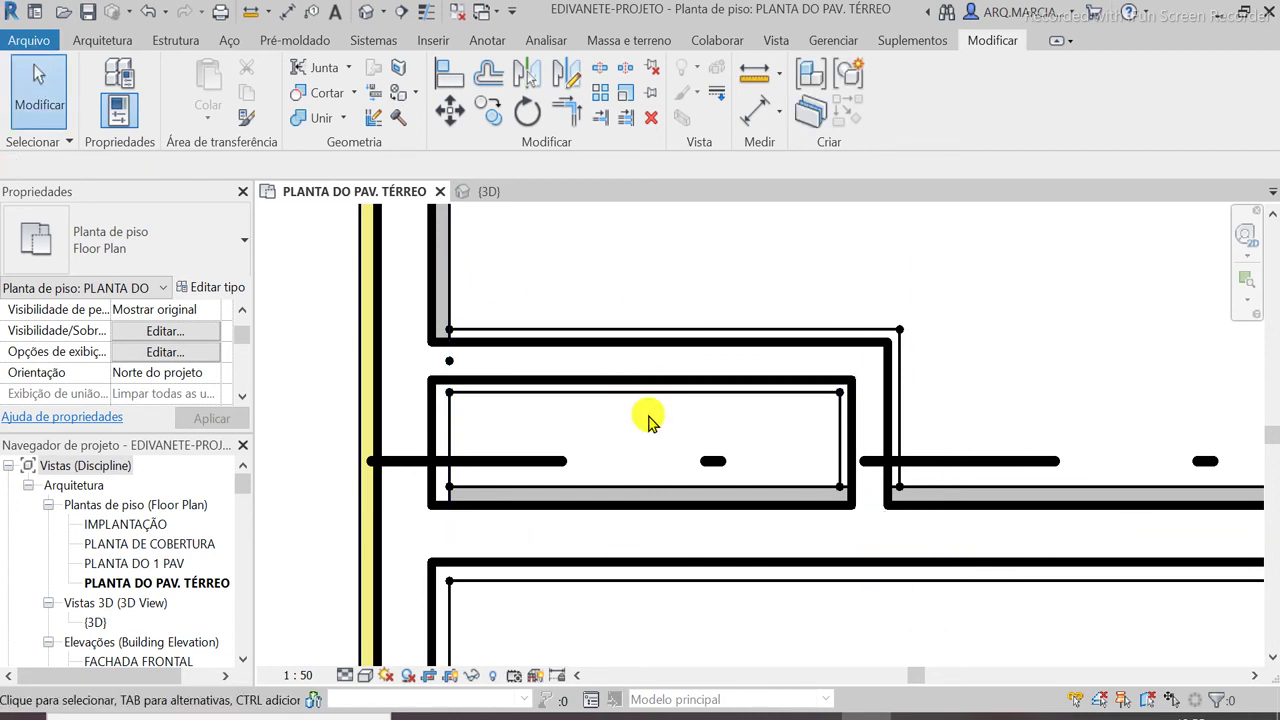
Change the split wall segment directly below the shaft to type .ALV.15.PINTURABRANCO
{"action": "left_click", "coordinate": [620, 497]}
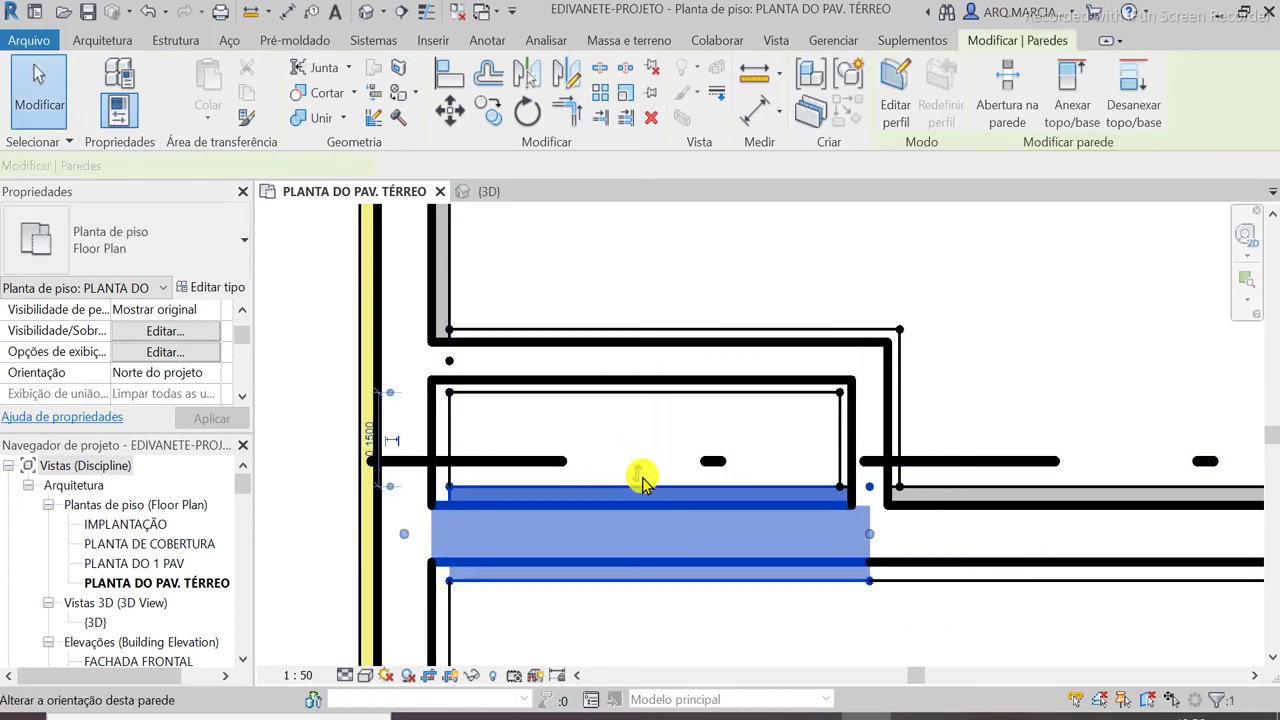
{"action": "left_click", "coordinate": [238, 260]}
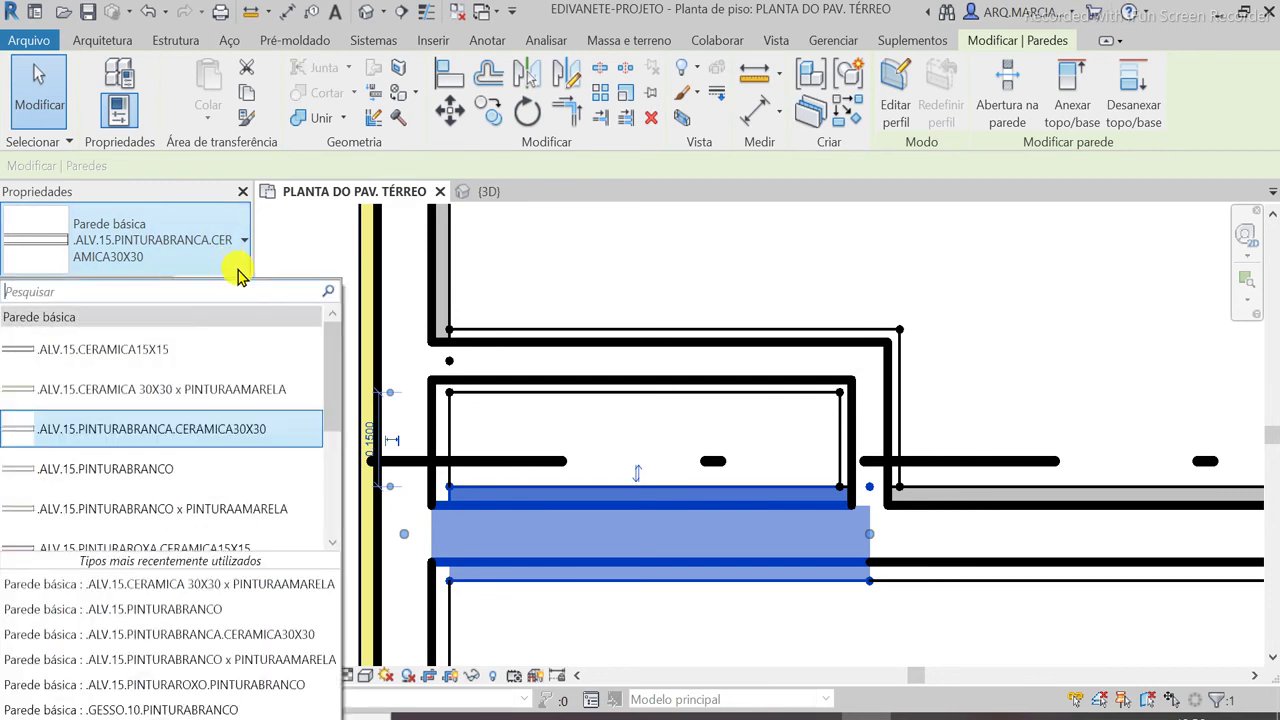
{"action": "left_click", "coordinate": [171, 445]}
{"action": "left_click", "coordinate": [671, 300]}
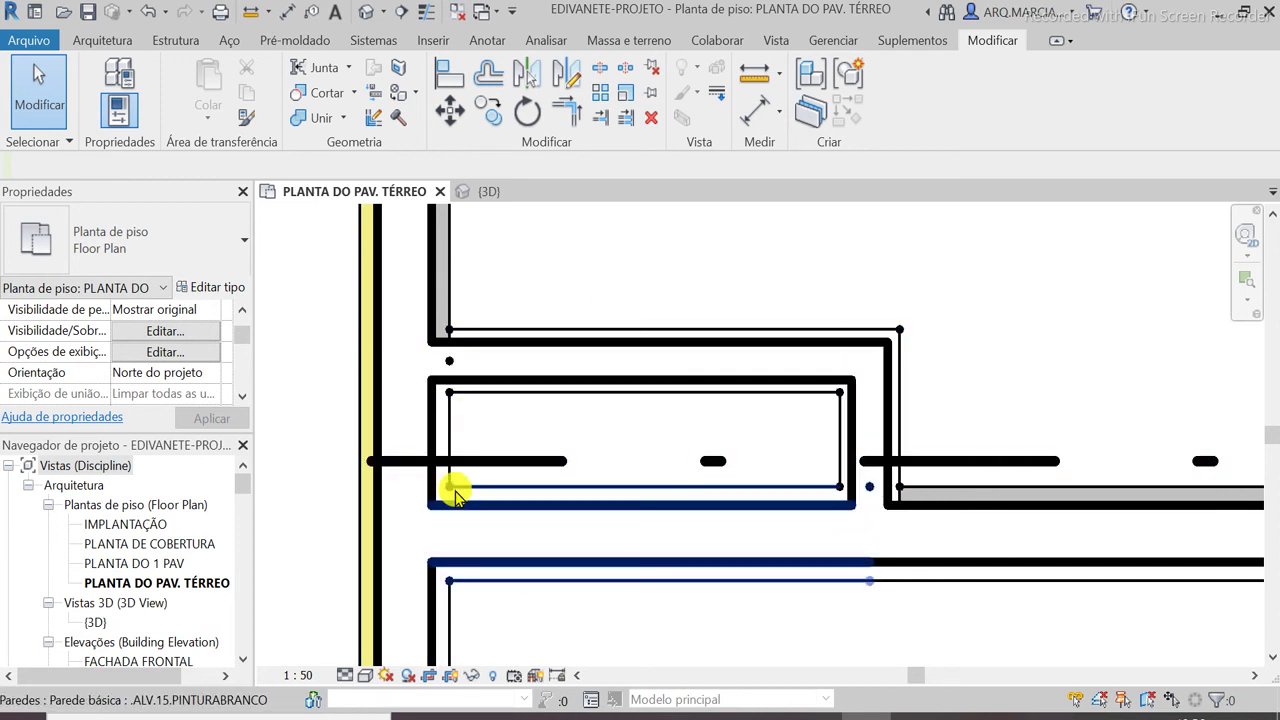
Change the shaft's upper horizontal wall to type .GESSO.10.PINTURABRANCO.CERAMICA15.15
{"action": "scroll", "coordinate": [586, 409], "scroll_direction": "down", "scroll_amount": 3}
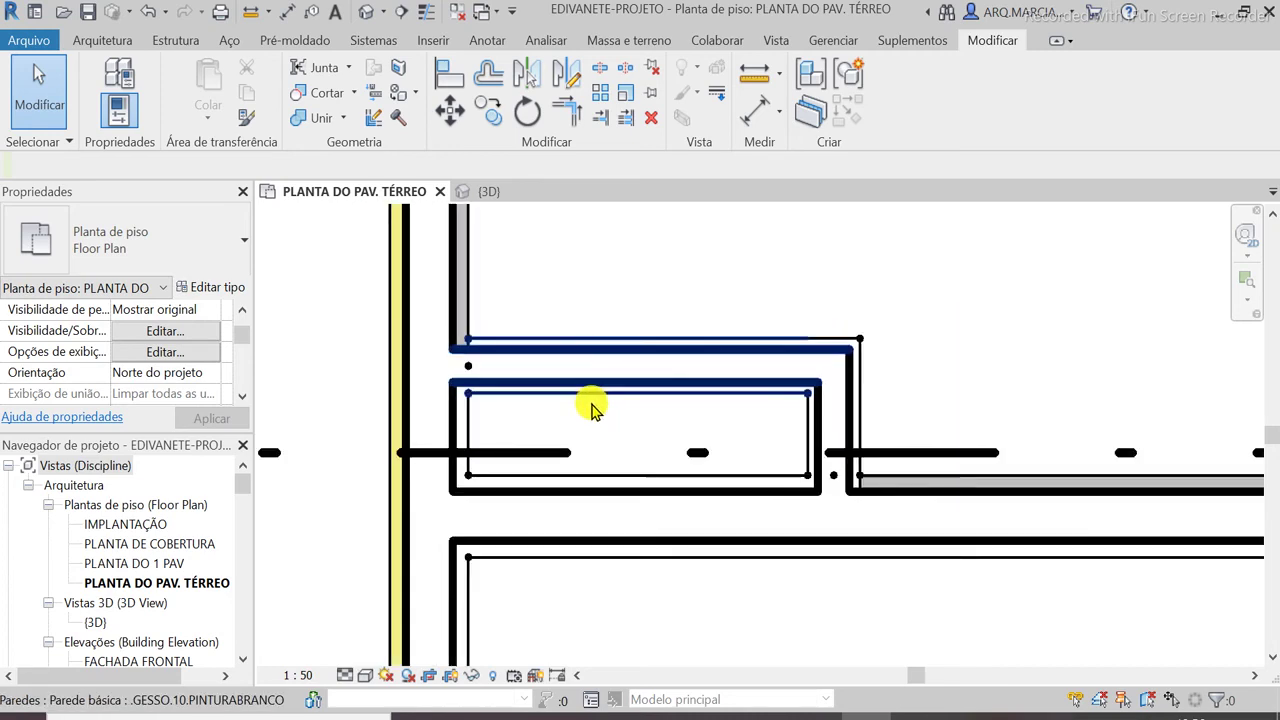
{"action": "scroll", "coordinate": [700, 377], "scroll_direction": "up", "scroll_amount": 3}
{"action": "left_click", "coordinate": [594, 400]}
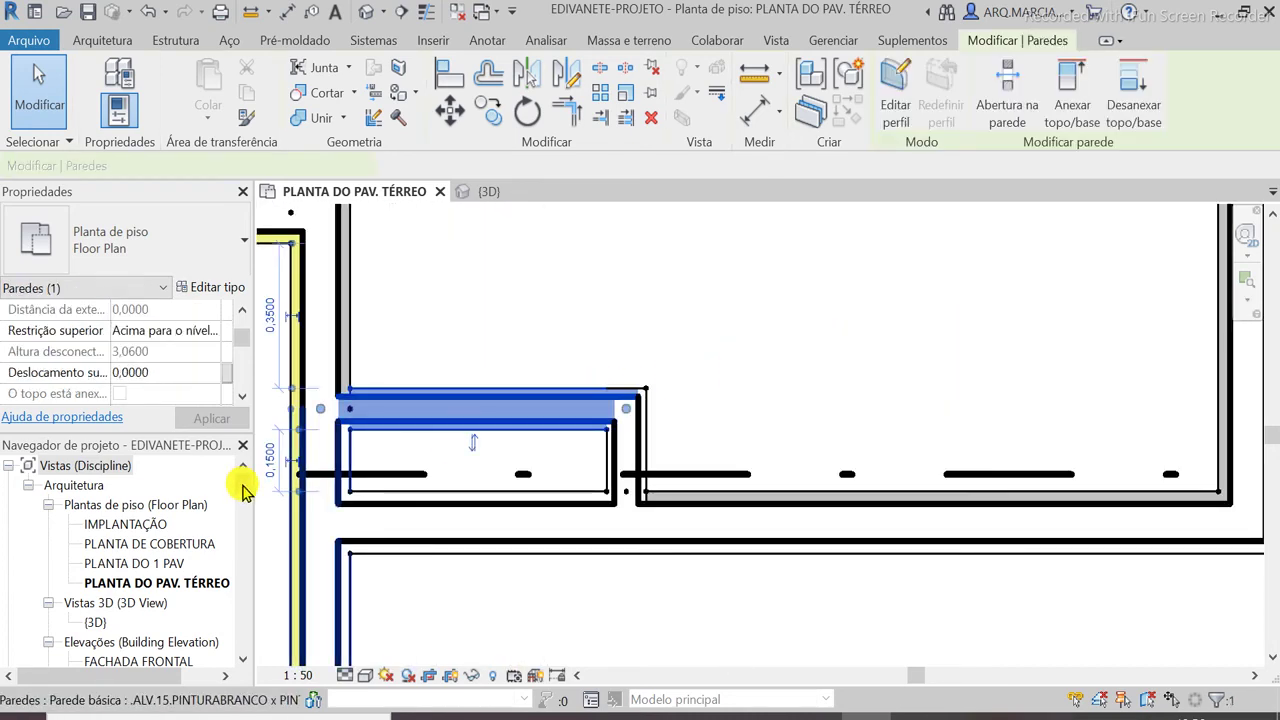
{"action": "scroll", "coordinate": [886, 340], "scroll_direction": "down", "scroll_amount": 1}
{"action": "scroll", "coordinate": [626, 266], "scroll_direction": "up", "scroll_amount": 1}
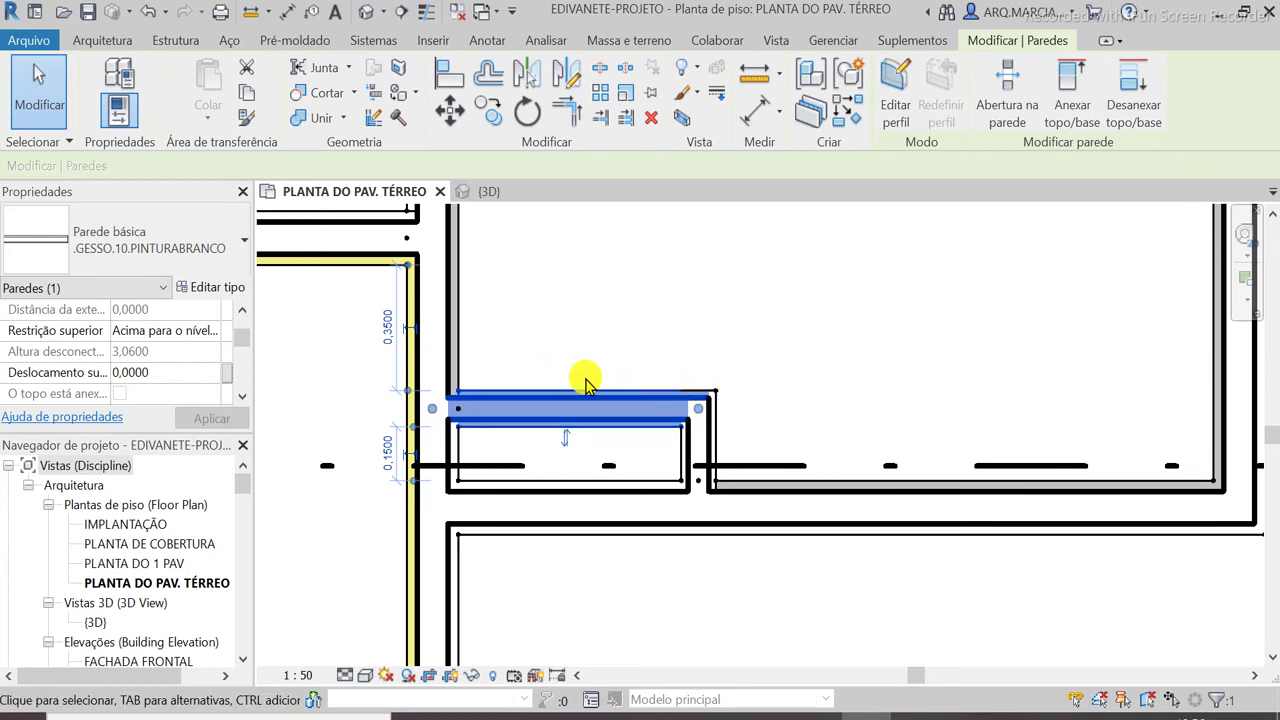
{"action": "left_click", "coordinate": [240, 252]}
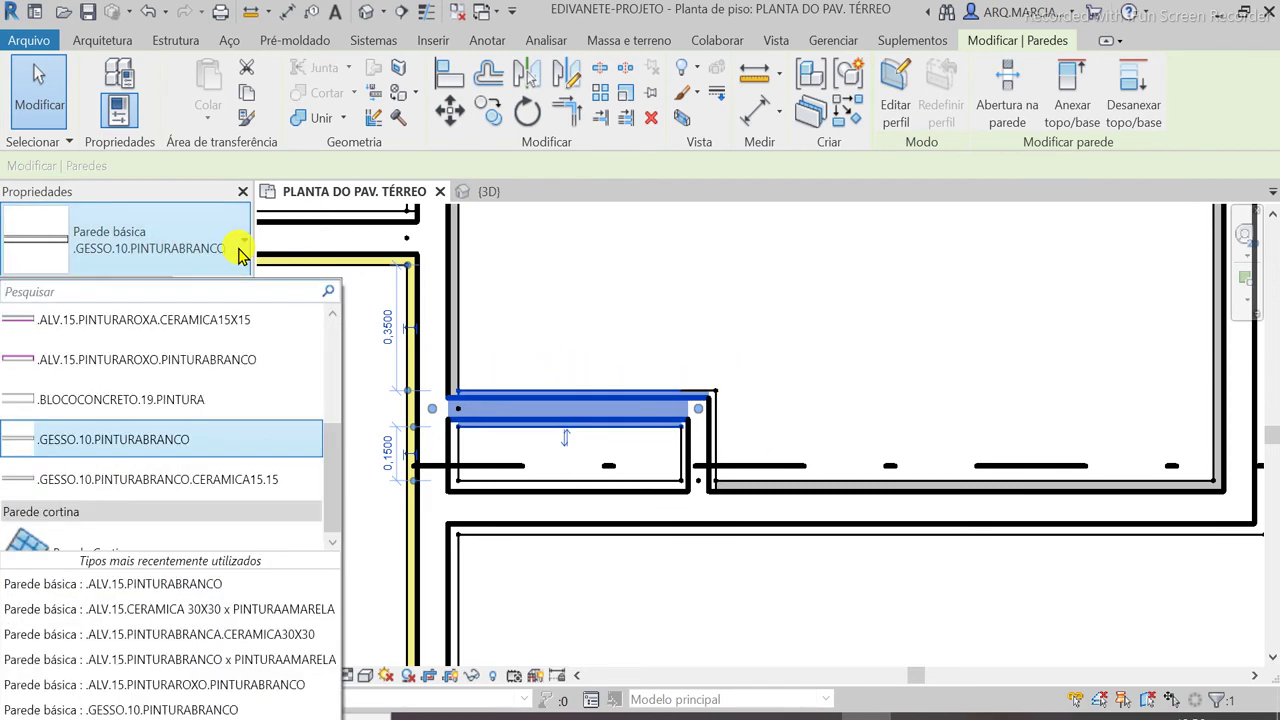
{"action": "left_click", "coordinate": [155, 483]}
{"action": "left_click", "coordinate": [608, 380]}
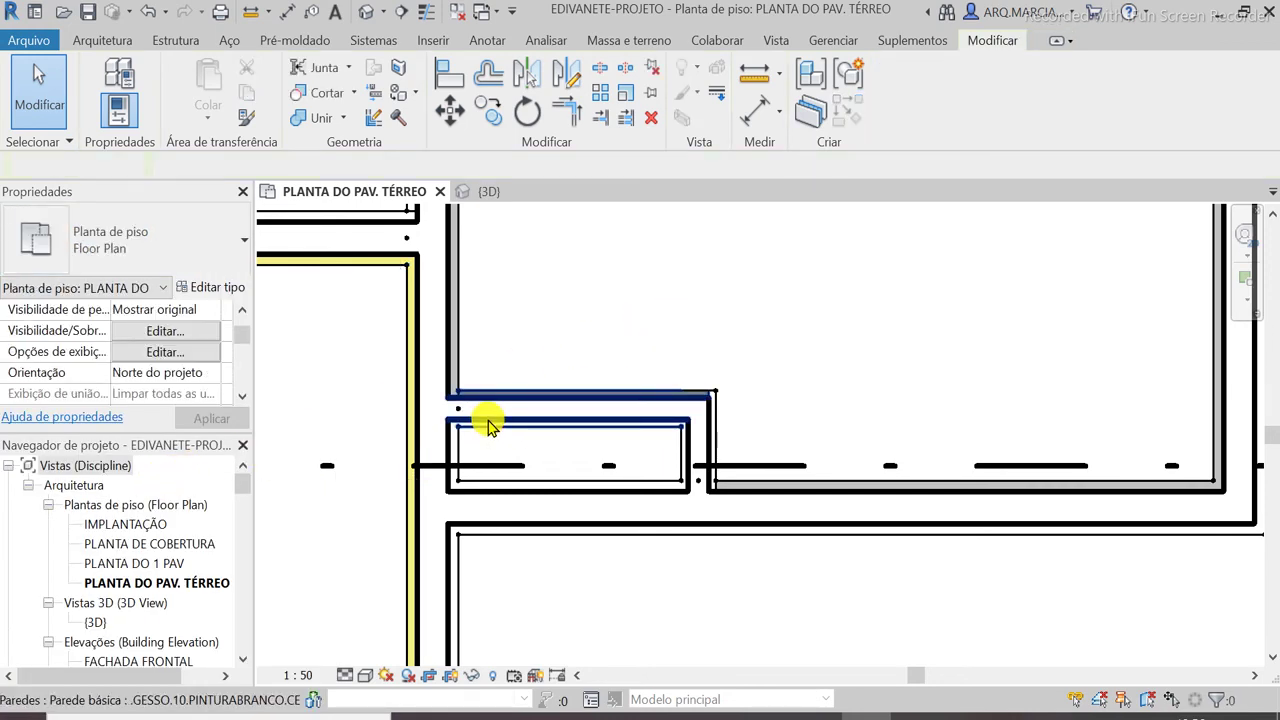
Duplicate the type of the shaft's upper wall as .GESSO.10.PINTURABRANCO.CERAMICA3030
{"action": "scroll", "coordinate": [490, 425], "scroll_direction": "up", "scroll_amount": 2}
{"action": "left_click", "coordinate": [493, 440]}
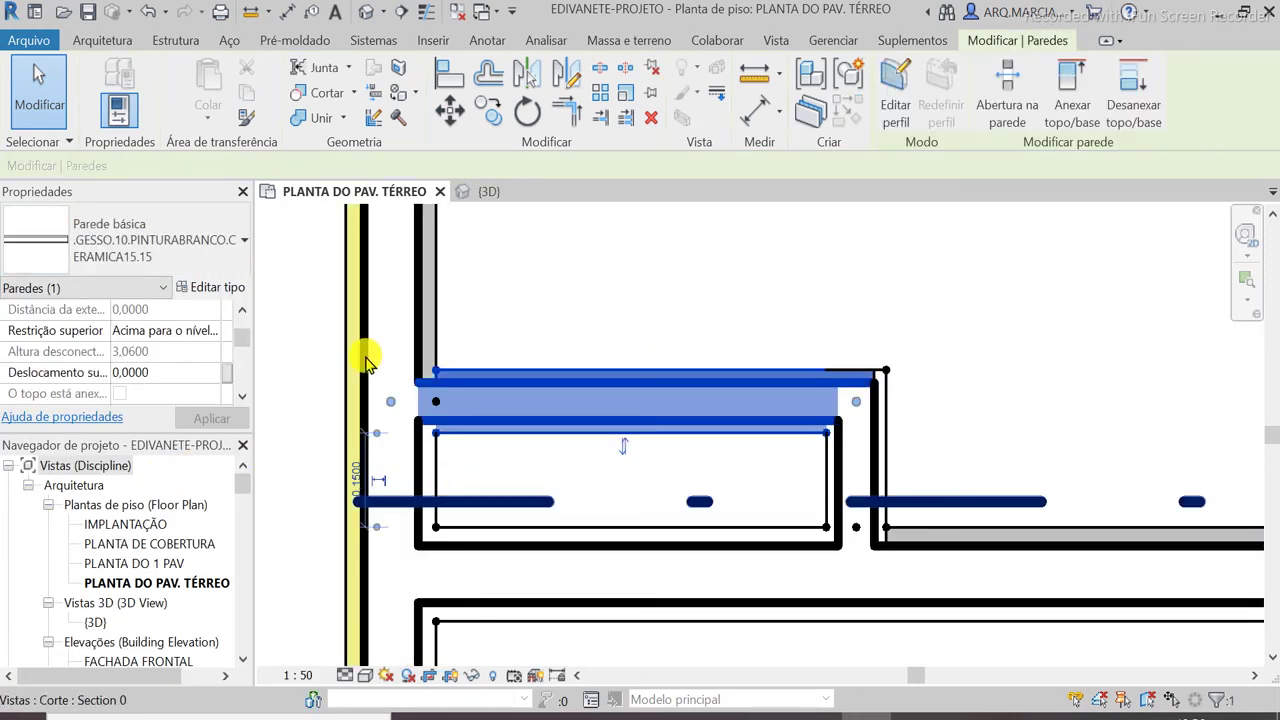
{"action": "left_click", "coordinate": [222, 292]}
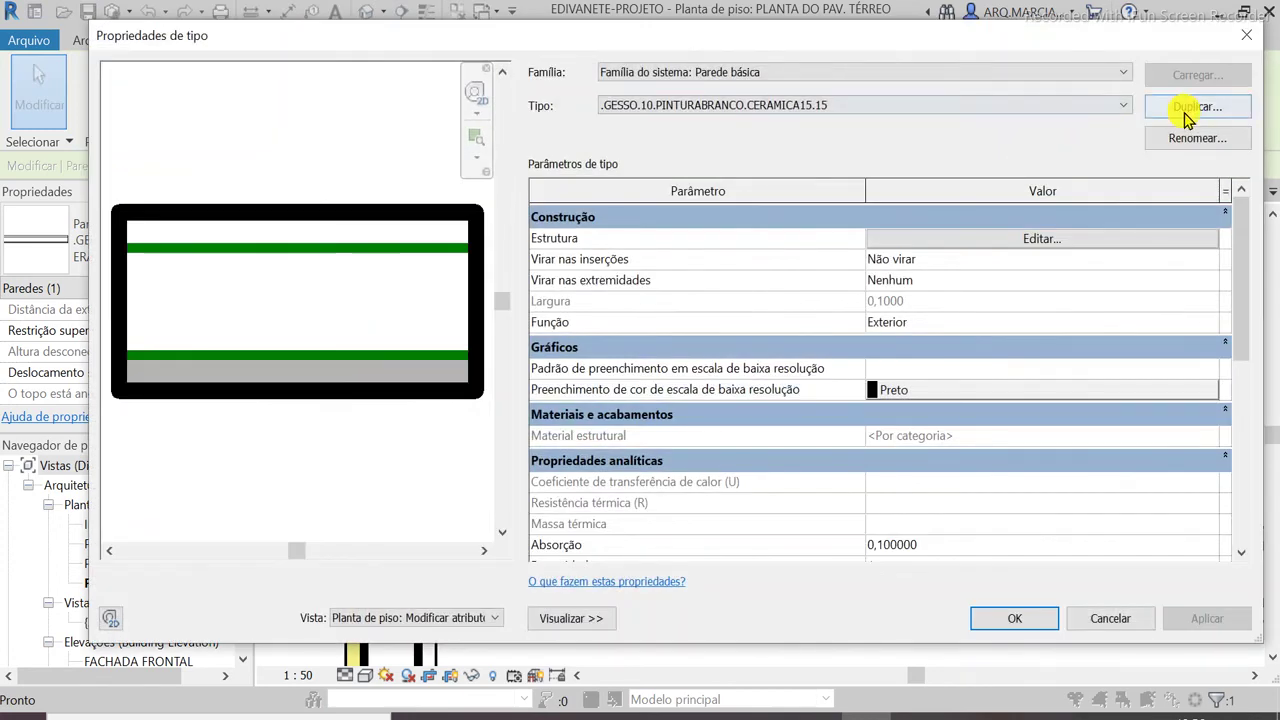
{"action": "left_click", "coordinate": [1112, 616]}
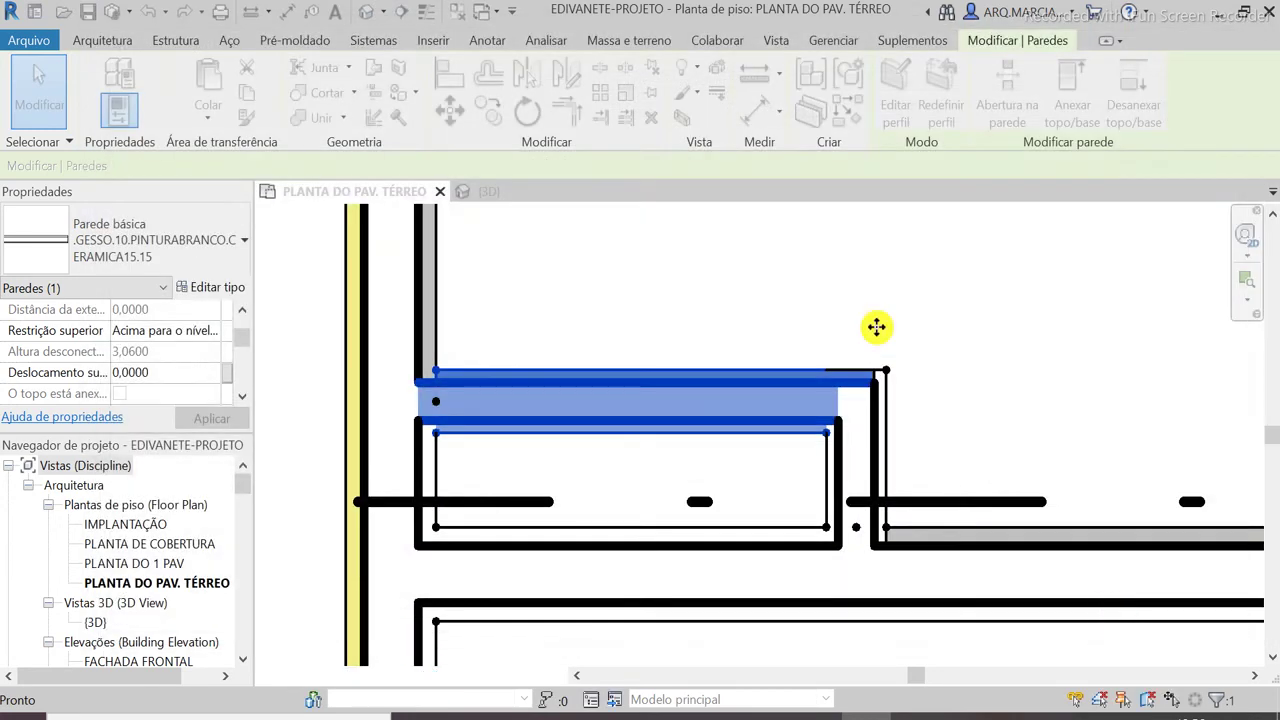
{"action": "left_click", "coordinate": [666, 382]}
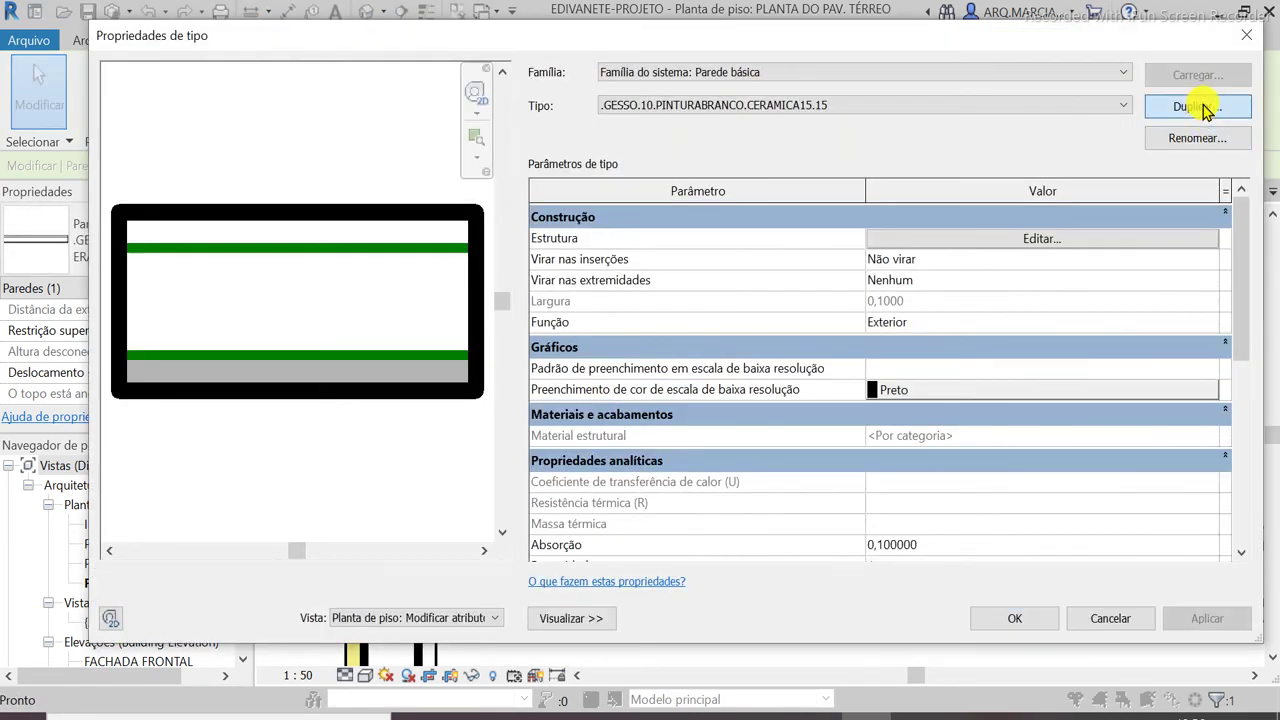
{"action": "left_click", "coordinate": [1197, 106]}
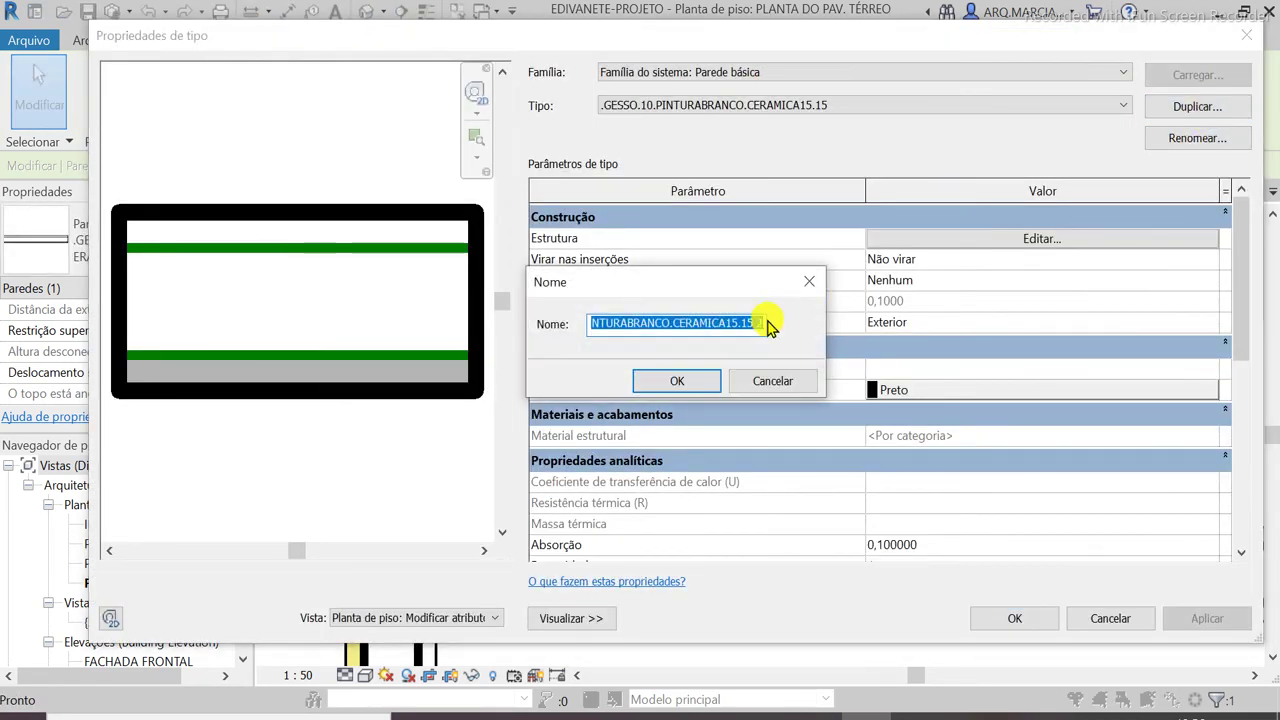
{"action": "left_click", "coordinate": [738, 323]}
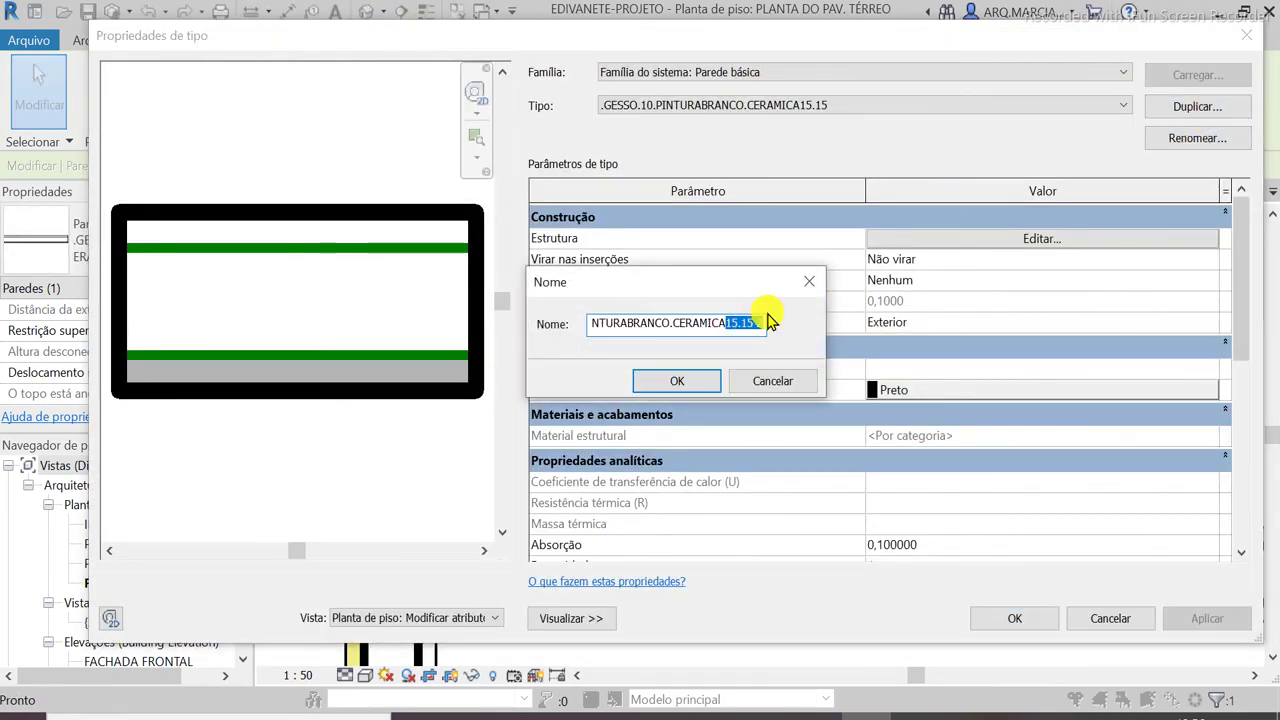
{"action": "type", "text": "3030"}
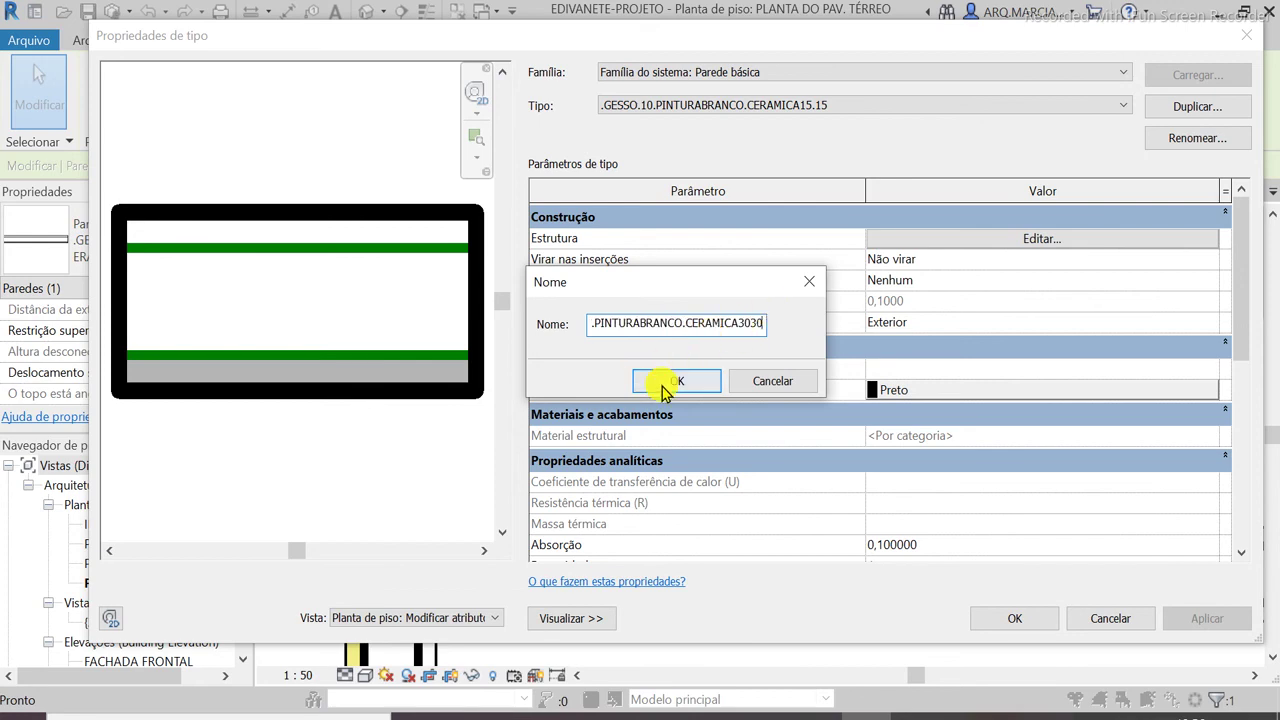
{"action": "left_click", "coordinate": [664, 384]}
Set the new plaster wall type's Acabamento 1 [4] layer material to Cerâmica - 30x30cm and apply the type to the wall
{"action": "left_click", "coordinate": [1045, 240]}
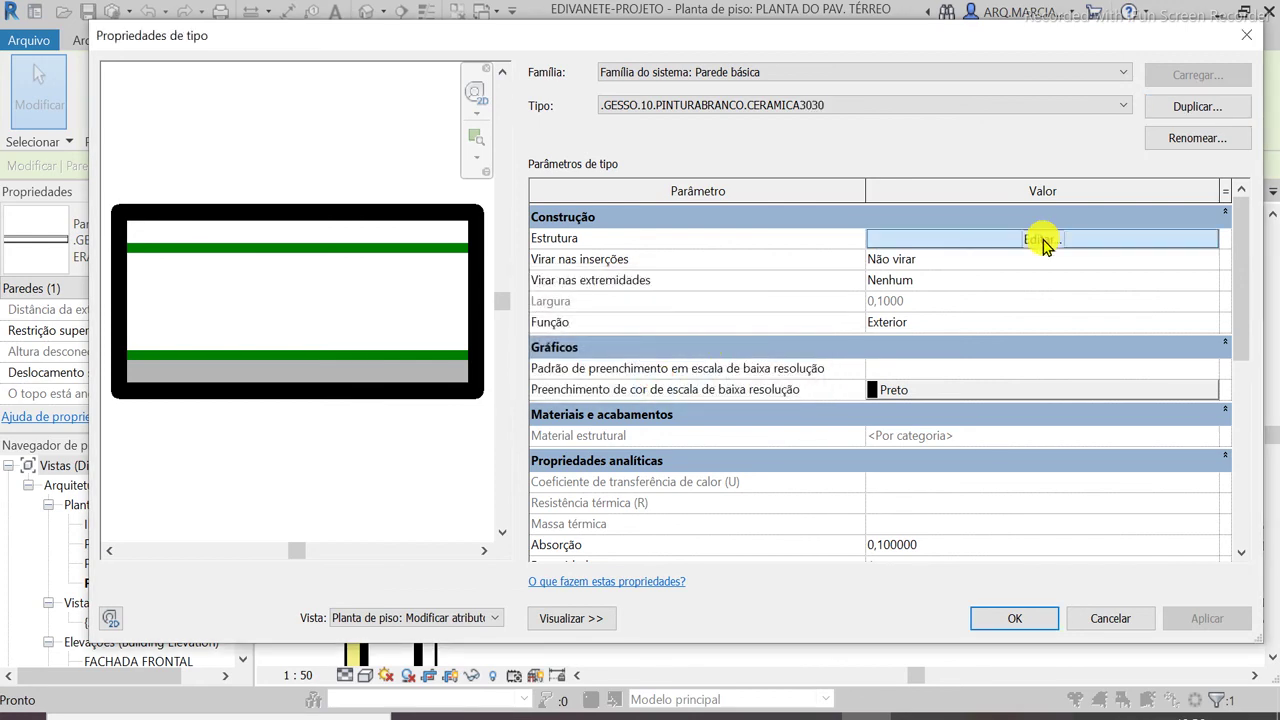
{"action": "left_click", "coordinate": [800, 320]}
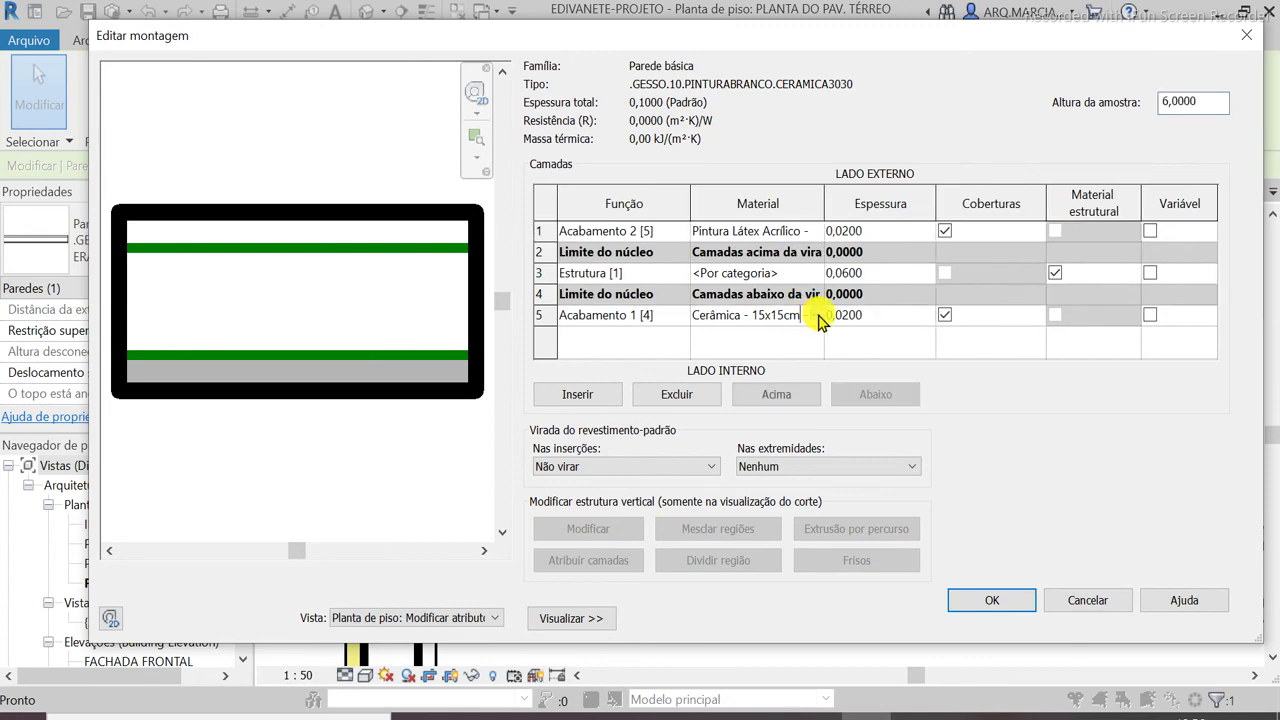
{"action": "left_click", "coordinate": [818, 318]}
{"action": "left_click", "coordinate": [818, 316]}
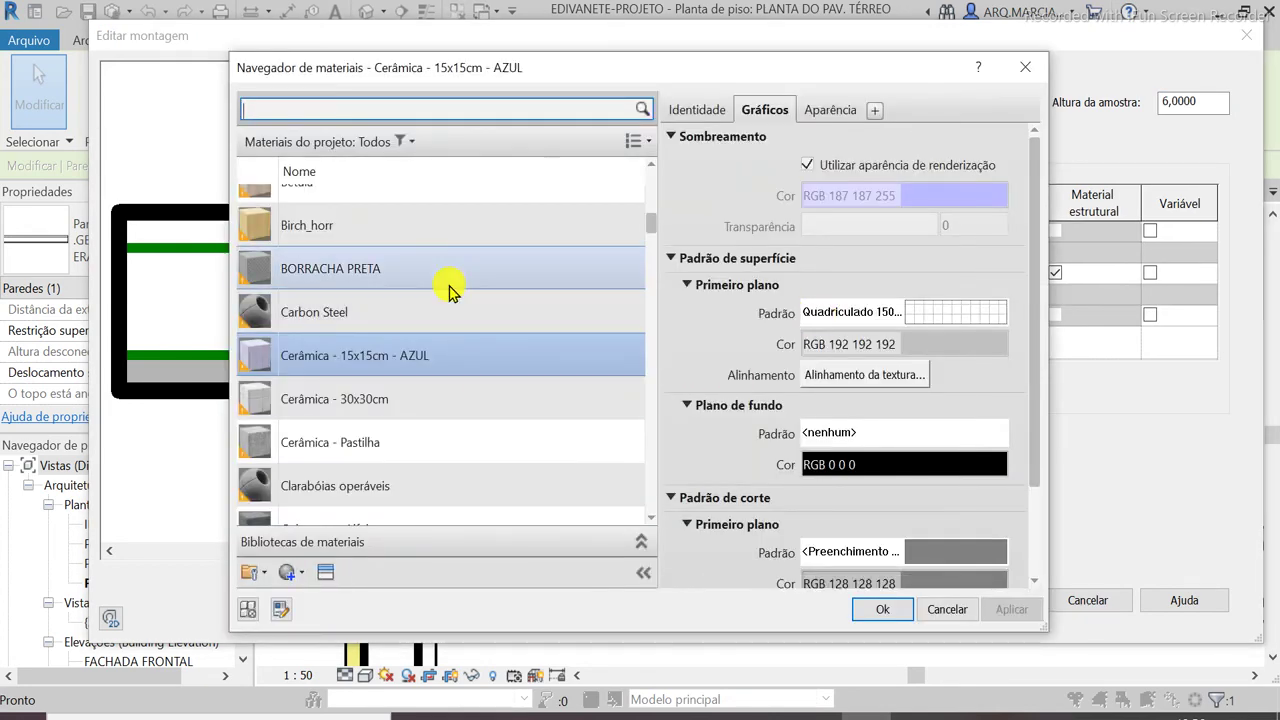
{"action": "left_click", "coordinate": [340, 400]}
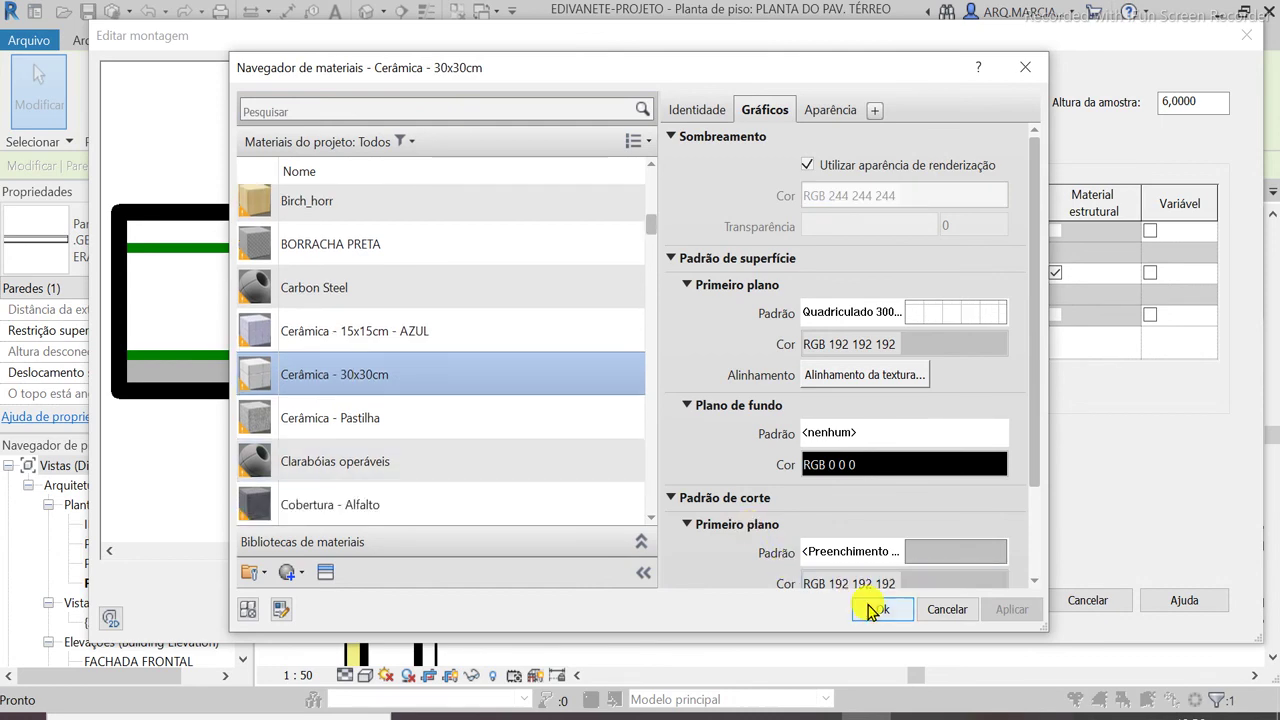
{"action": "scroll", "coordinate": [880, 465], "scroll_direction": "down", "scroll_amount": 3}
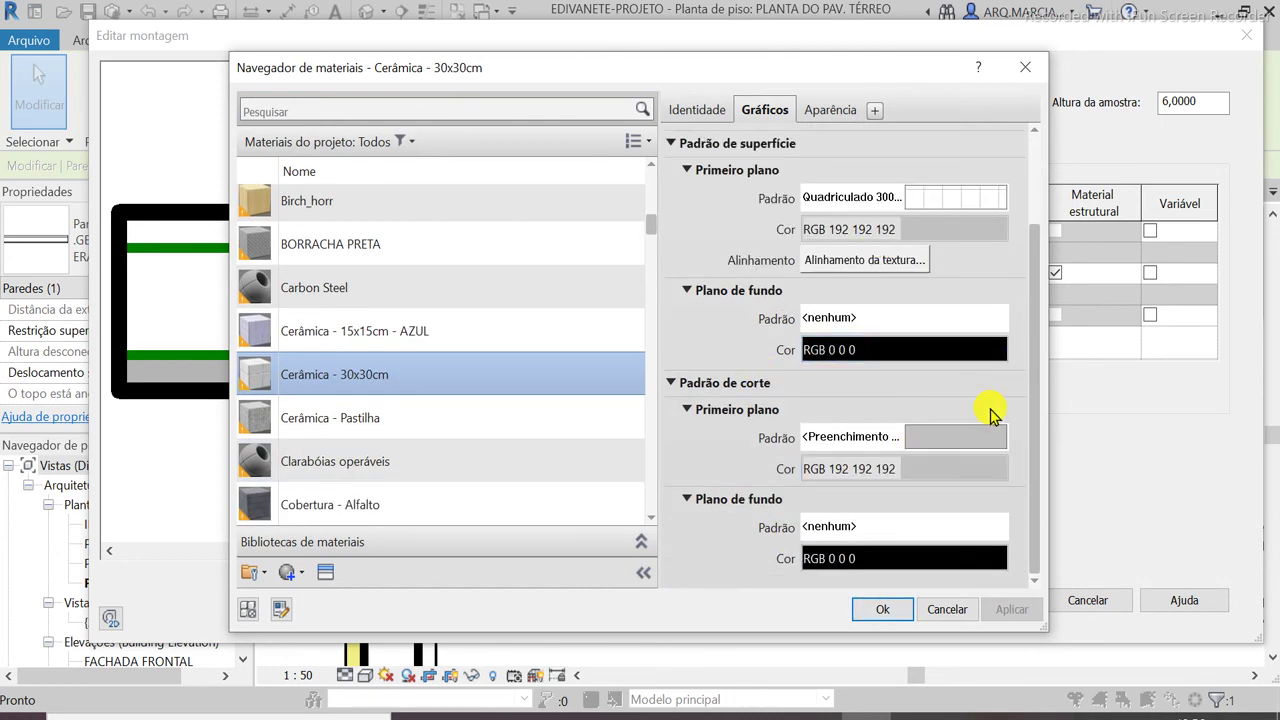
{"action": "left_click", "coordinate": [878, 610]}
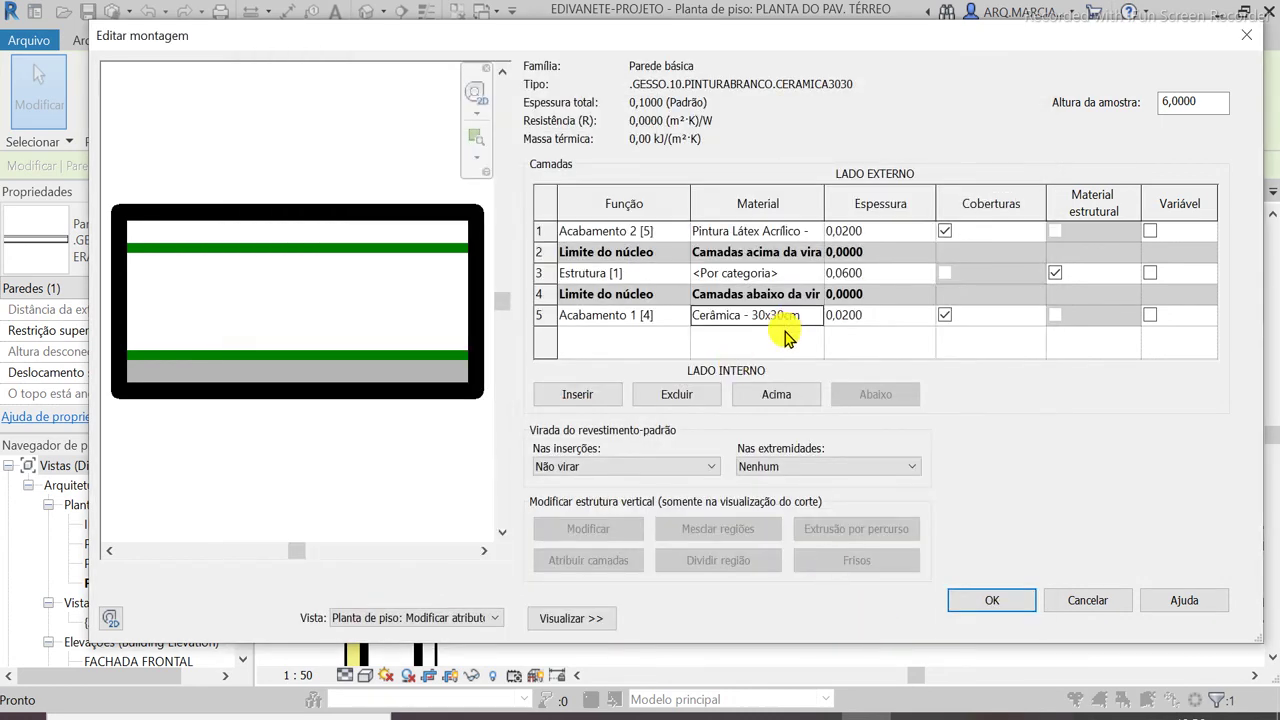
{"action": "left_click", "coordinate": [989, 600]}
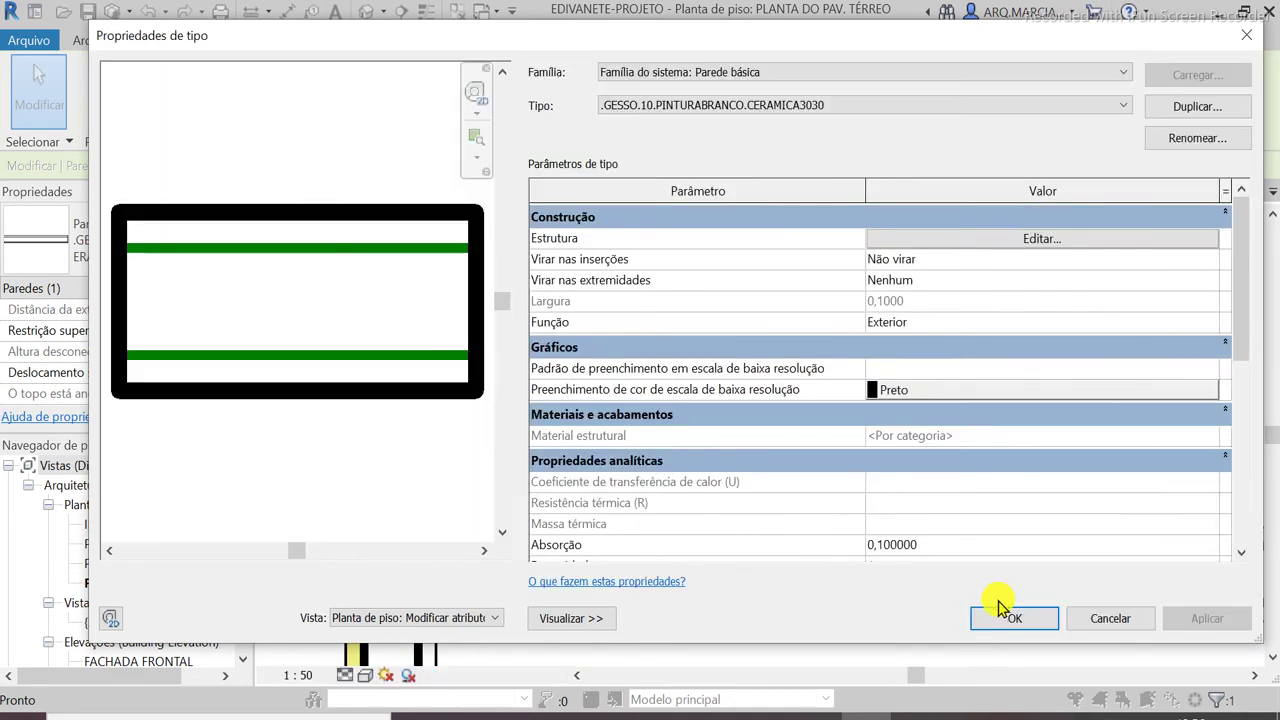
{"action": "left_click", "coordinate": [996, 614]}
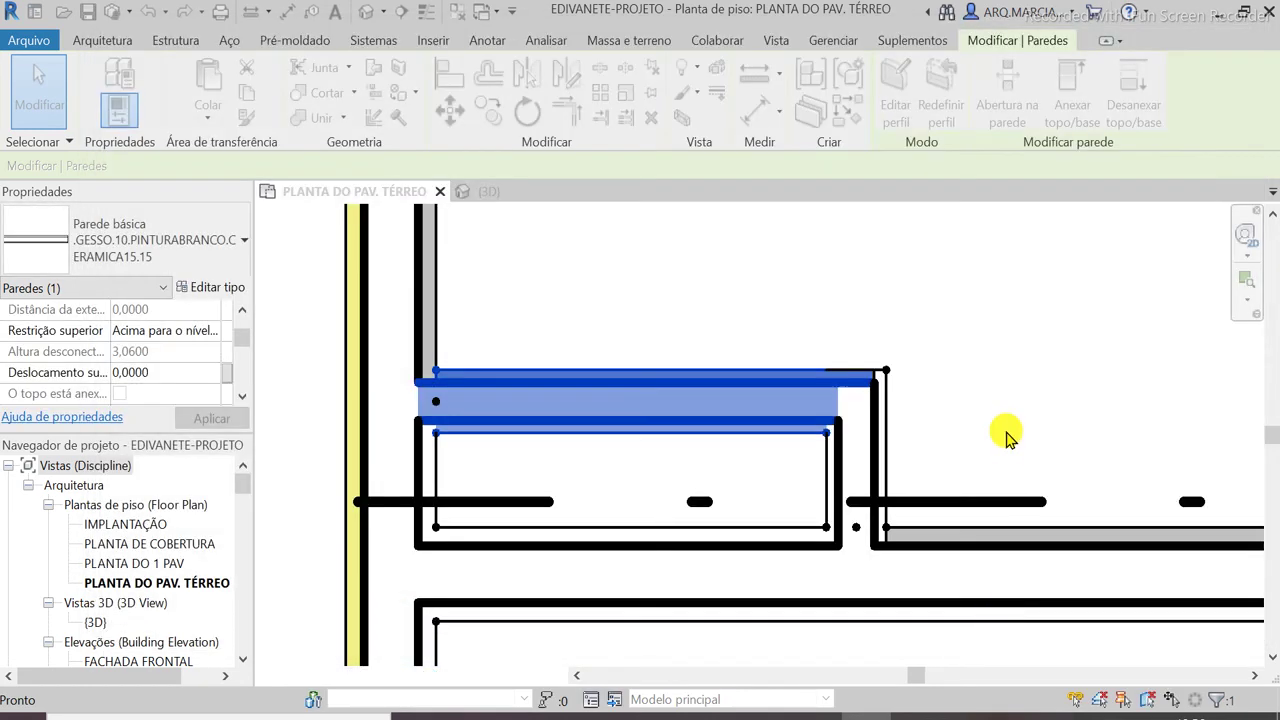
{"action": "left_click", "coordinate": [1008, 428]}
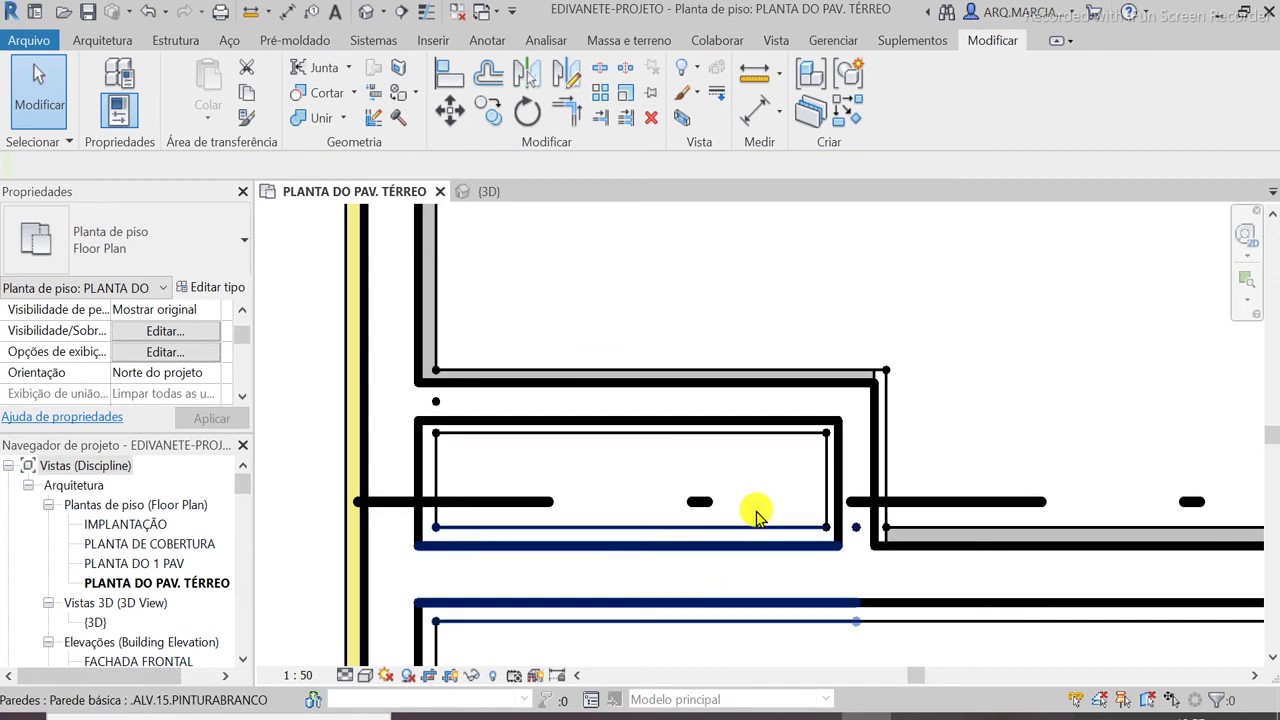
Match the shaft's right wall to the type of its upper wall, .GESSO.10.PINTURABRANCO.CERAMICA3030
{"action": "key", "text": "m"}
{"action": "key", "text": "a"}
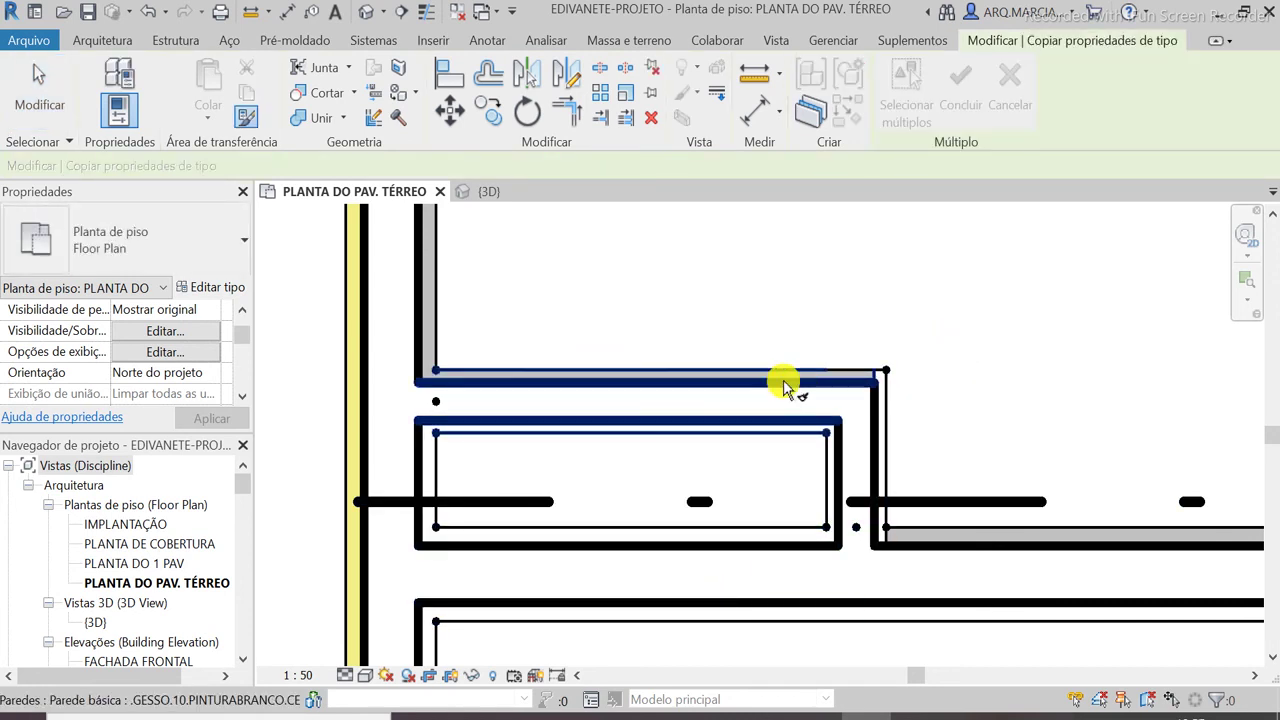
{"action": "left_click", "coordinate": [813, 381]}
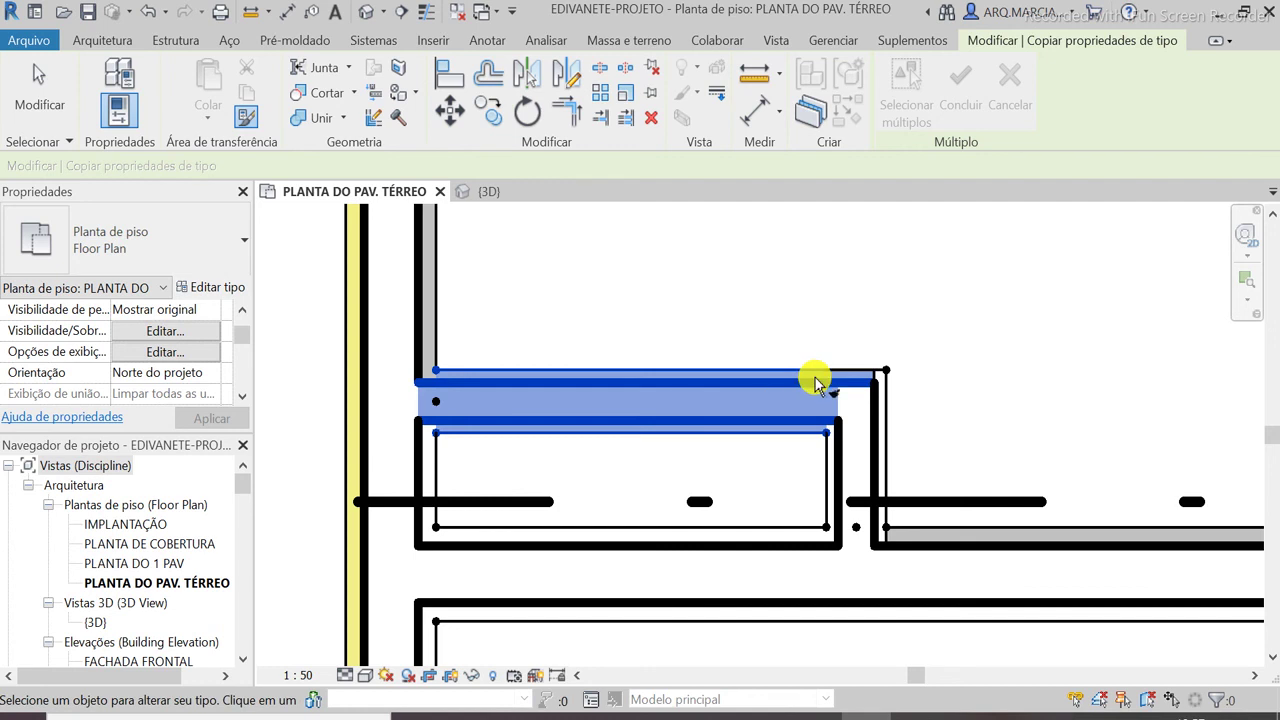
{"action": "left_click", "coordinate": [887, 440]}
{"action": "key", "text": "Escape"}
{"action": "key", "text": "Escape"}
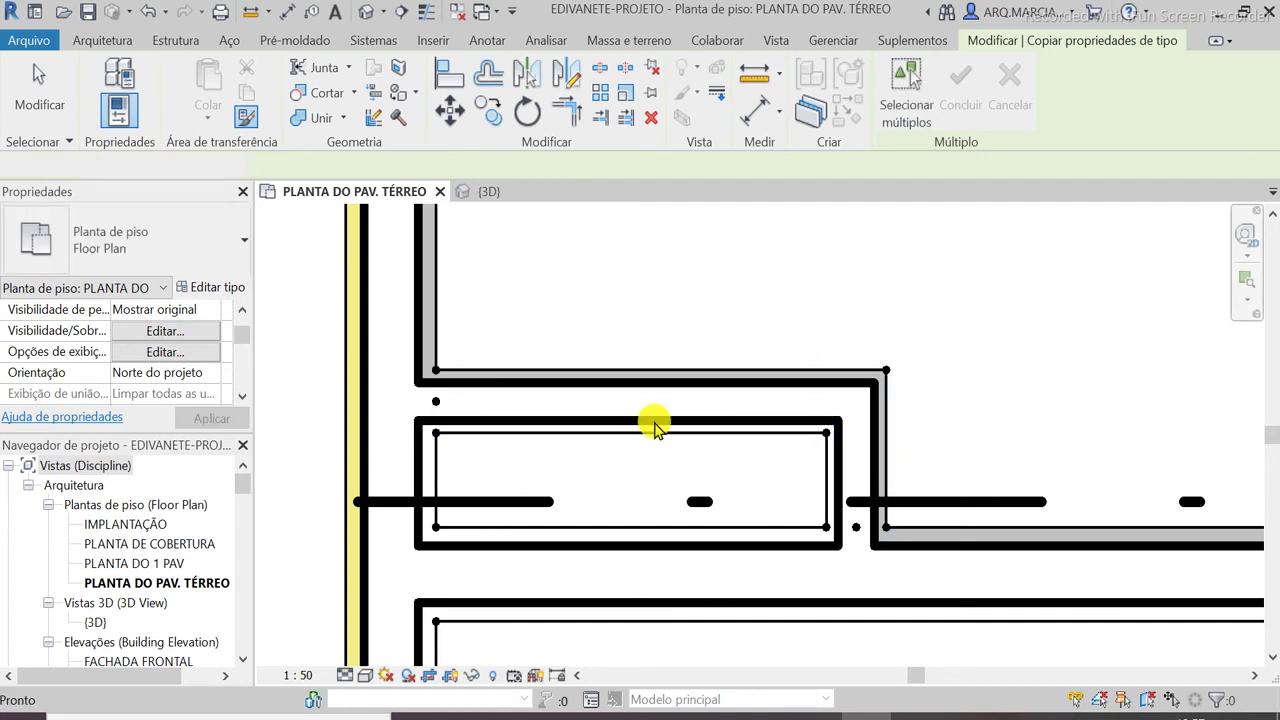
Match the long bottom exterior wall to type .ALV.15.PINTURABRANCA.CERAMICA30X30, copied from the horizontal wall right of the shaft
{"action": "scroll", "coordinate": [655, 428], "scroll_direction": "down", "scroll_amount": 4}
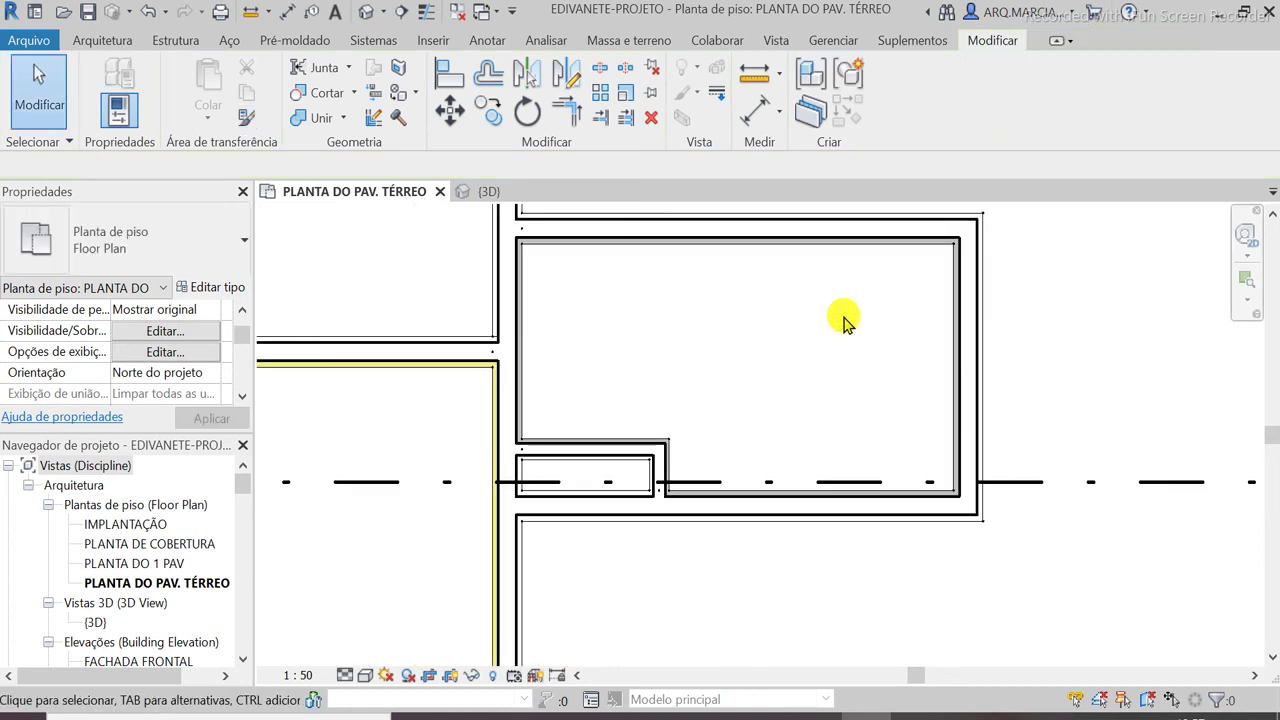
{"action": "scroll", "coordinate": [666, 377], "scroll_direction": "down", "scroll_amount": 3}
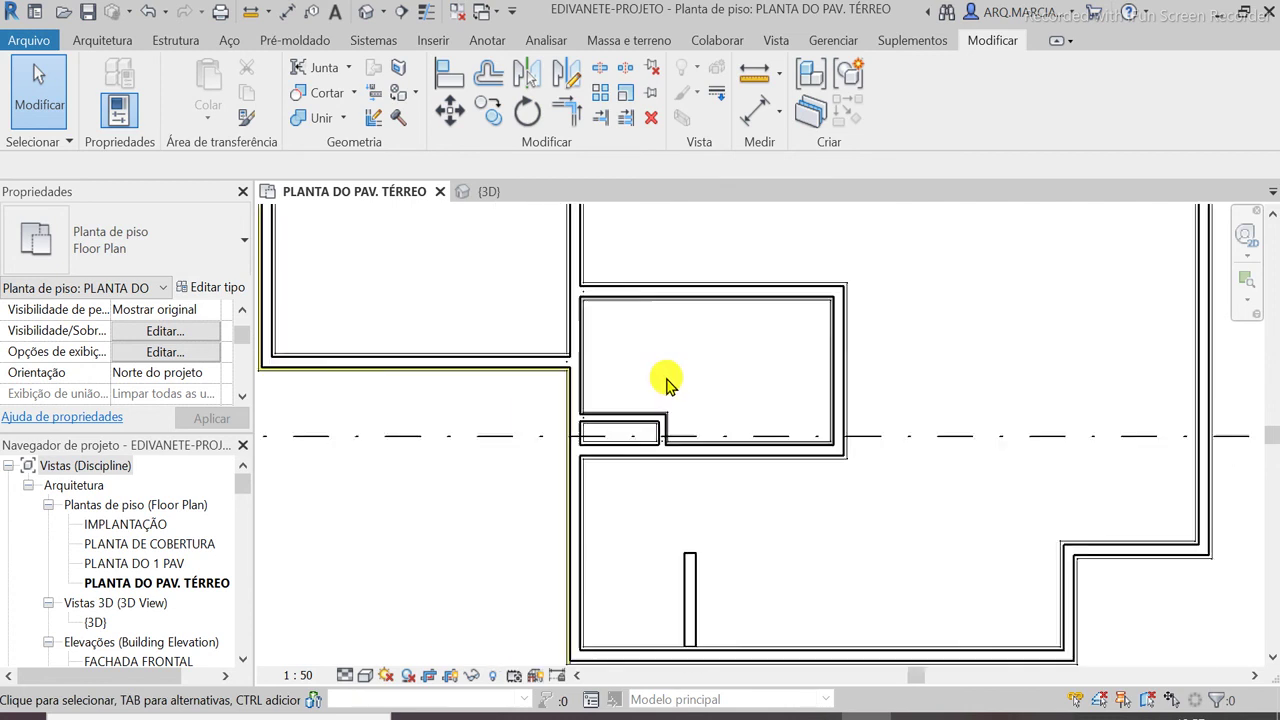
{"action": "scroll", "coordinate": [776, 592], "scroll_direction": "up", "scroll_amount": 2}
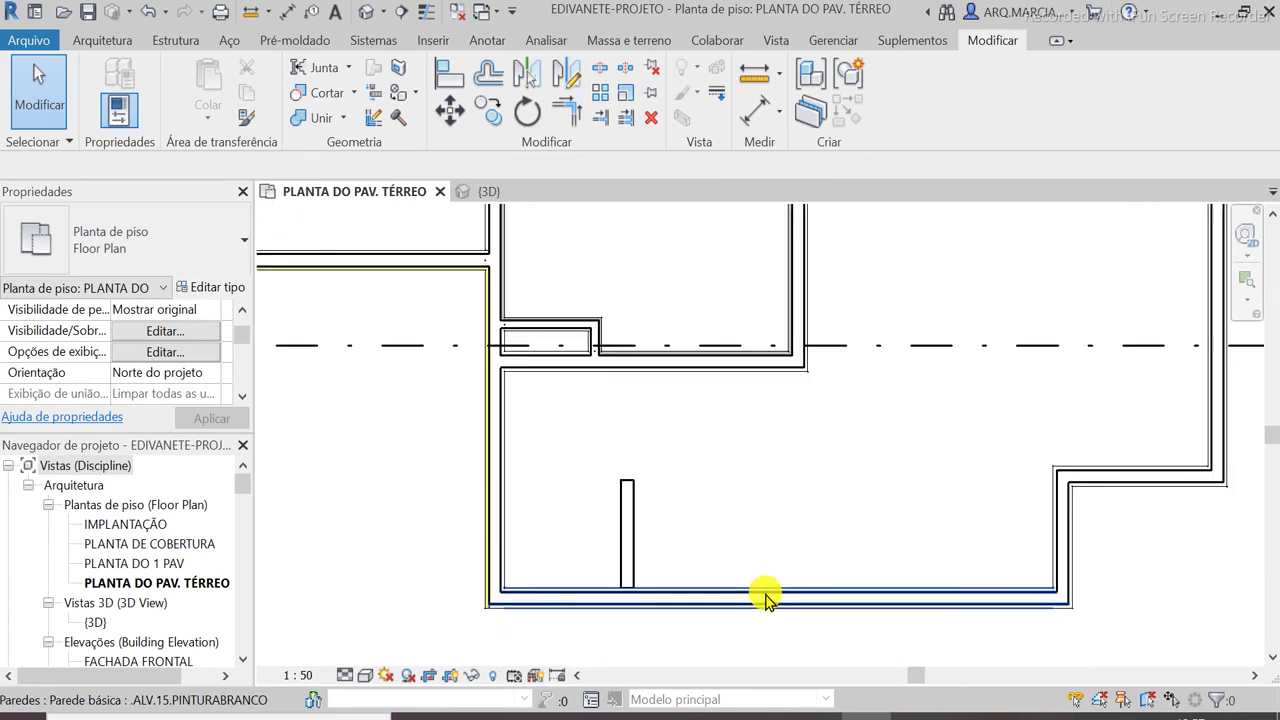
{"action": "left_click", "coordinate": [765, 599]}
{"action": "scroll", "coordinate": [768, 602], "scroll_direction": "down", "scroll_amount": 2}
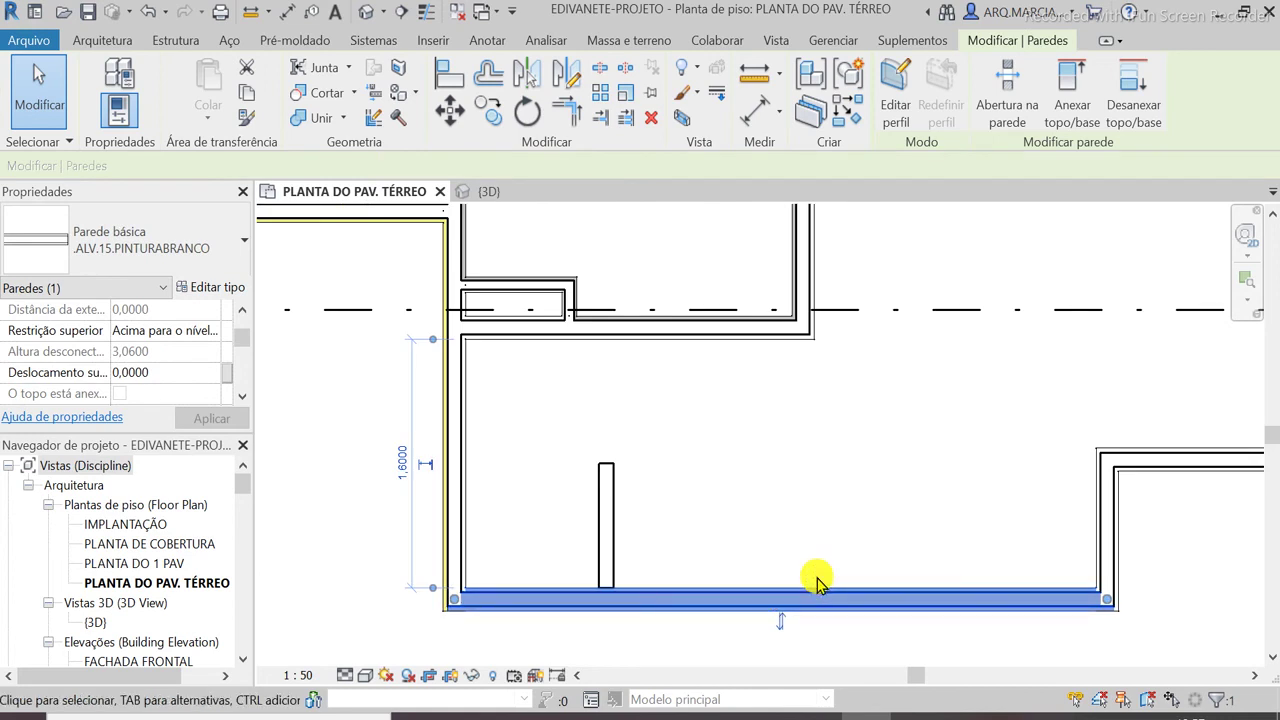
{"action": "left_click", "coordinate": [817, 577]}
{"action": "scroll", "coordinate": [817, 577], "scroll_direction": "up", "scroll_amount": 1}
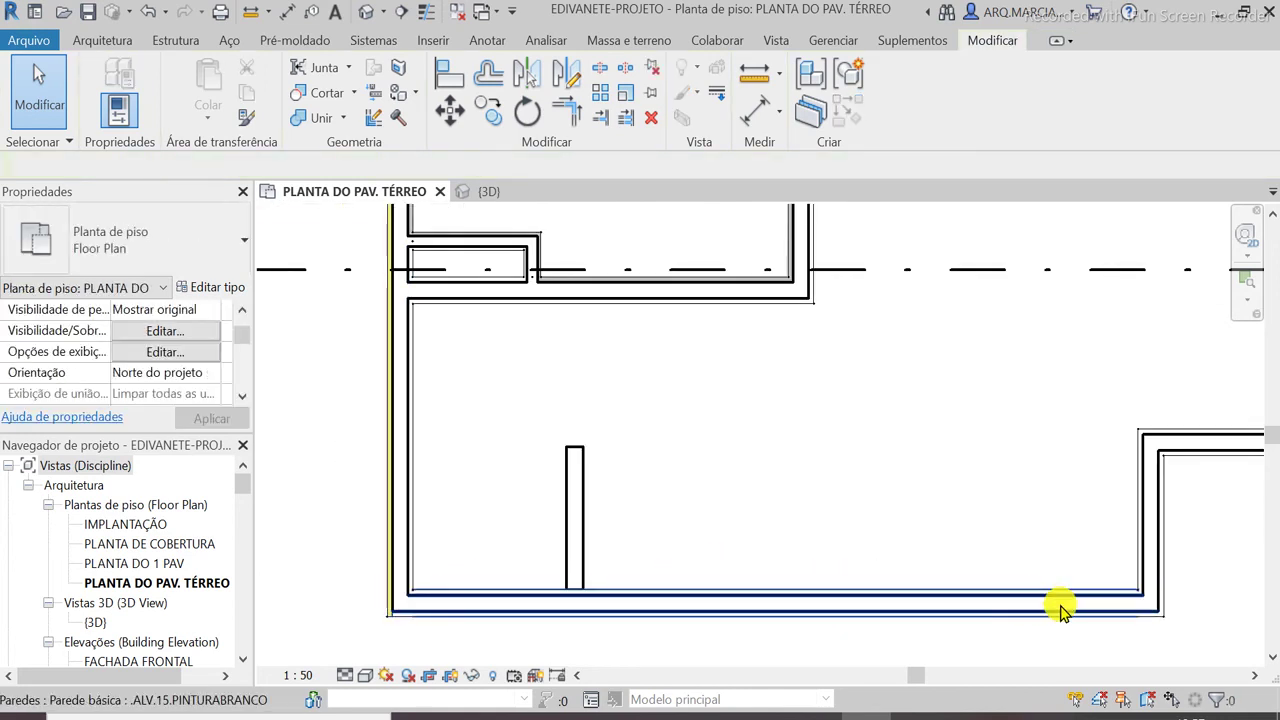
{"action": "left_click", "coordinate": [681, 298]}
{"action": "left_click", "coordinate": [245, 120]}
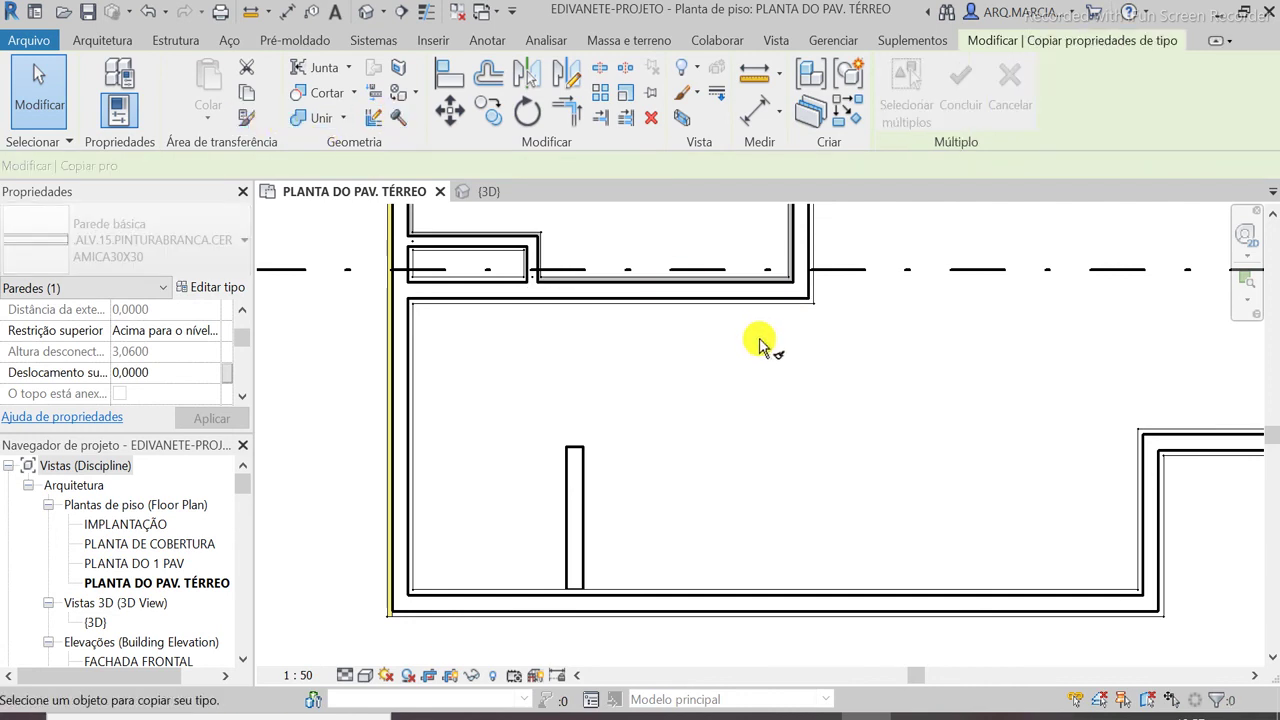
{"action": "left_click", "coordinate": [745, 292]}
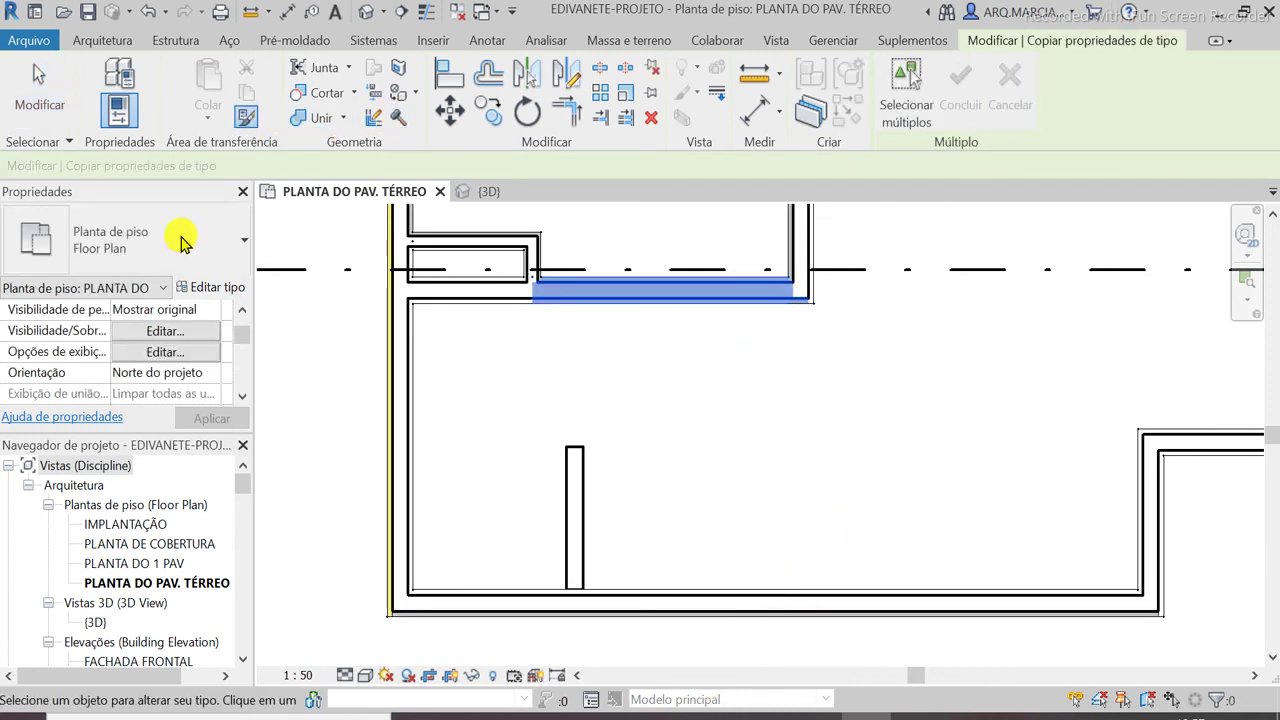
{"action": "left_click", "coordinate": [39, 88]}
{"action": "left_click", "coordinate": [845, 612]}
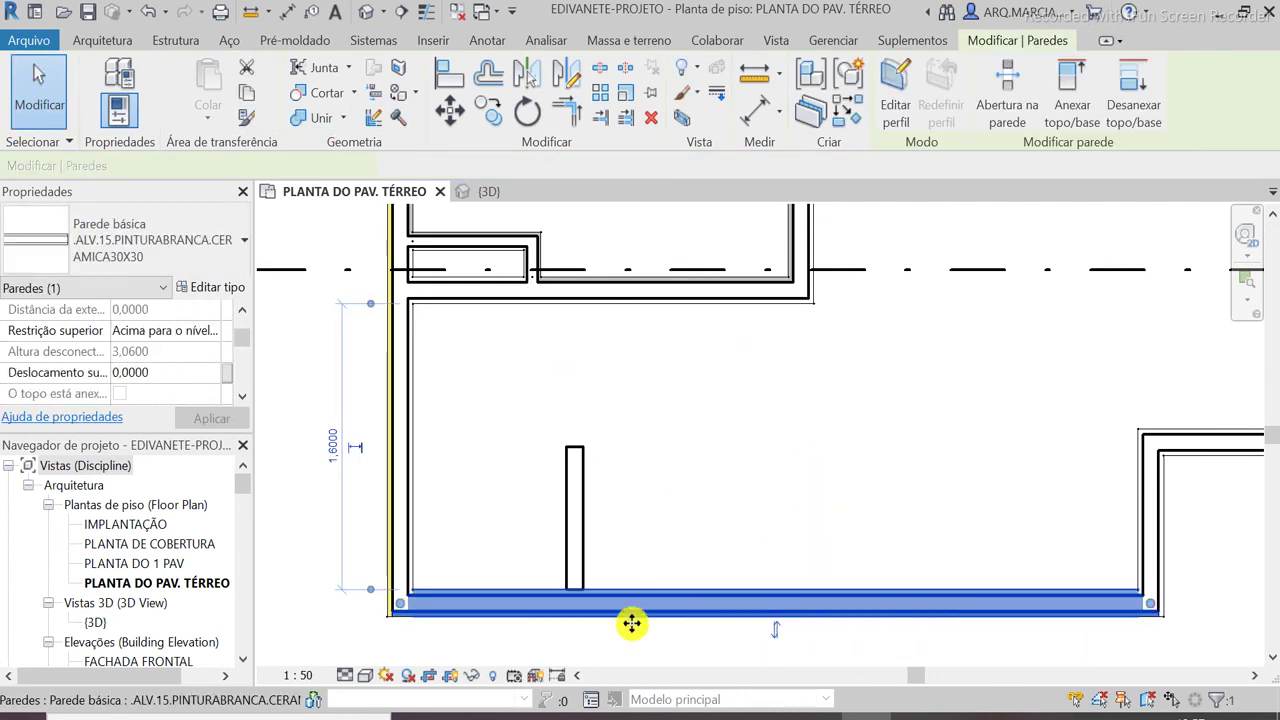
{"action": "left_click", "coordinate": [828, 497]}
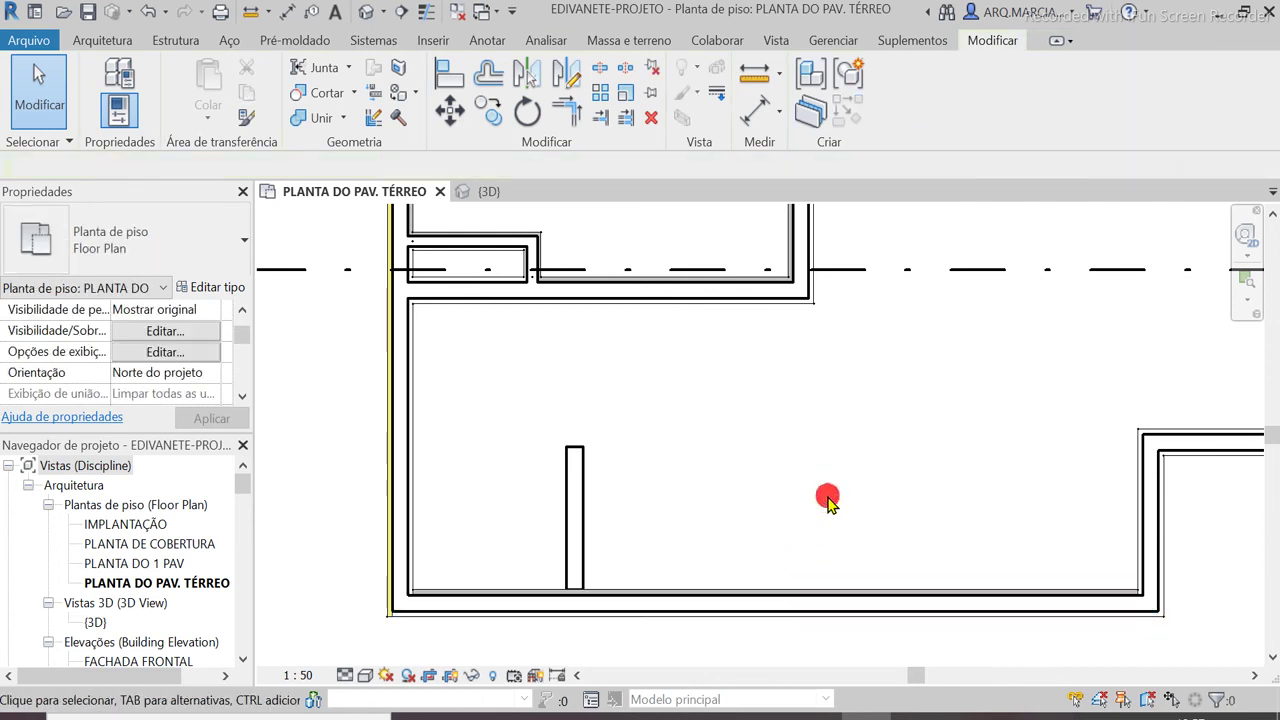
Flip the orientation of the long bottom exterior wall
{"action": "left_click", "coordinate": [817, 598]}
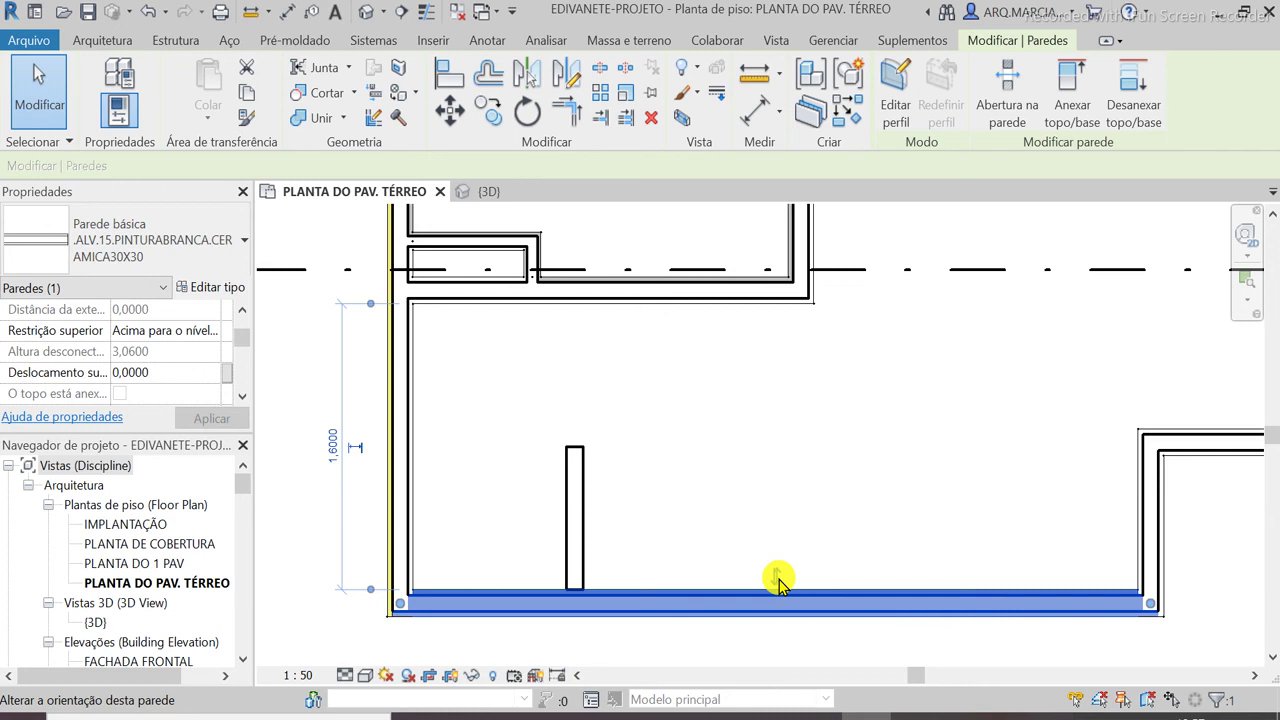
{"action": "left_click", "coordinate": [777, 578]}
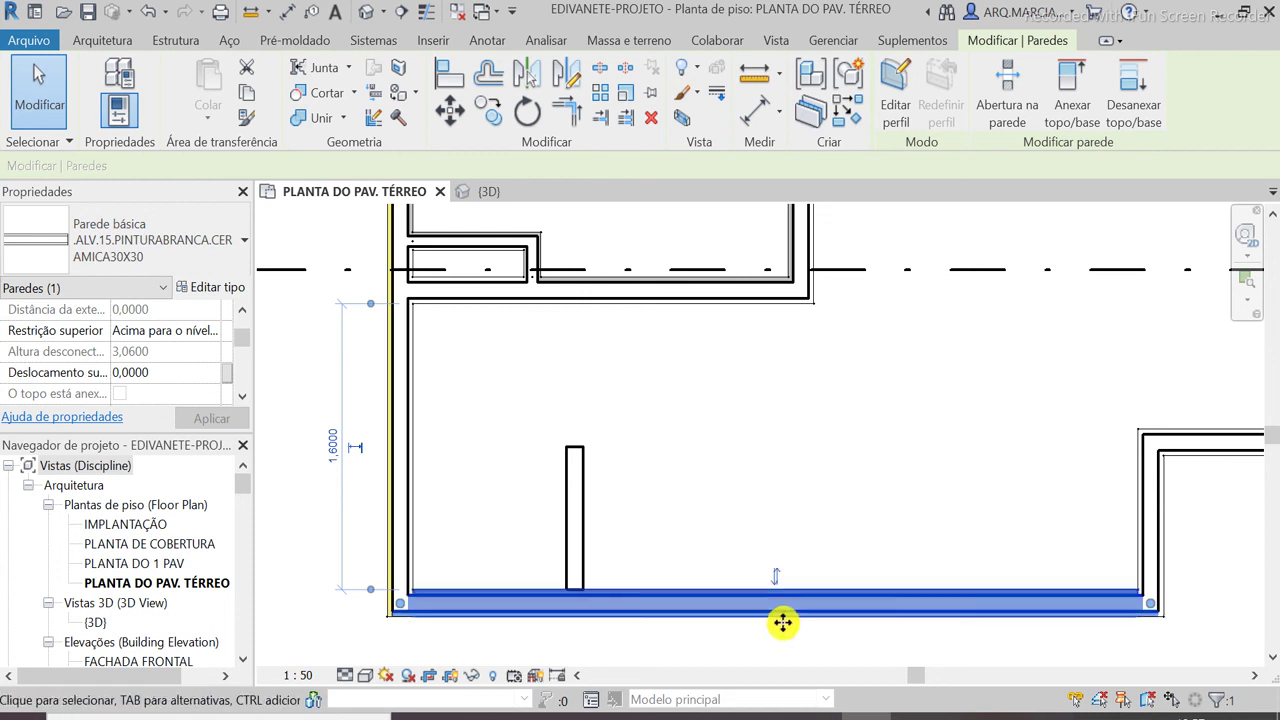
Change the short freestanding wall above the long bottom wall to type .GESSO.10.PINTURABRANCO.CERAMICA3030
{"action": "left_click", "coordinate": [883, 495]}
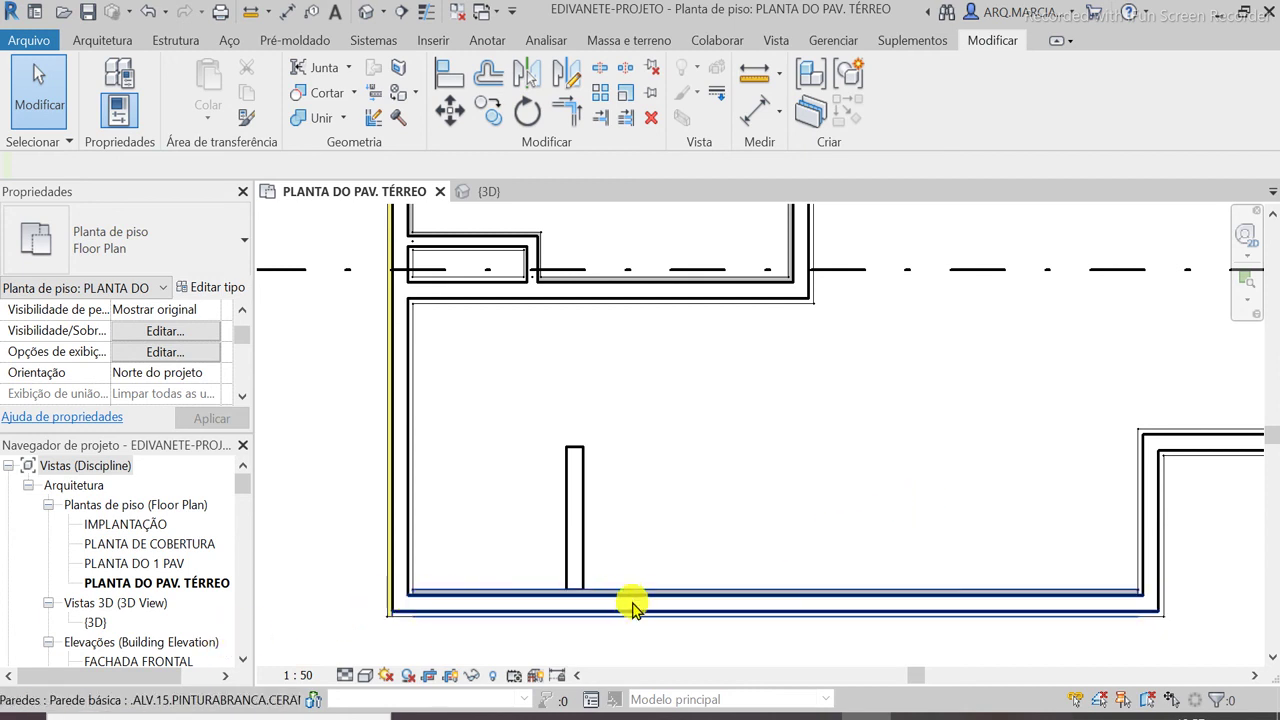
{"action": "left_click", "coordinate": [586, 540]}
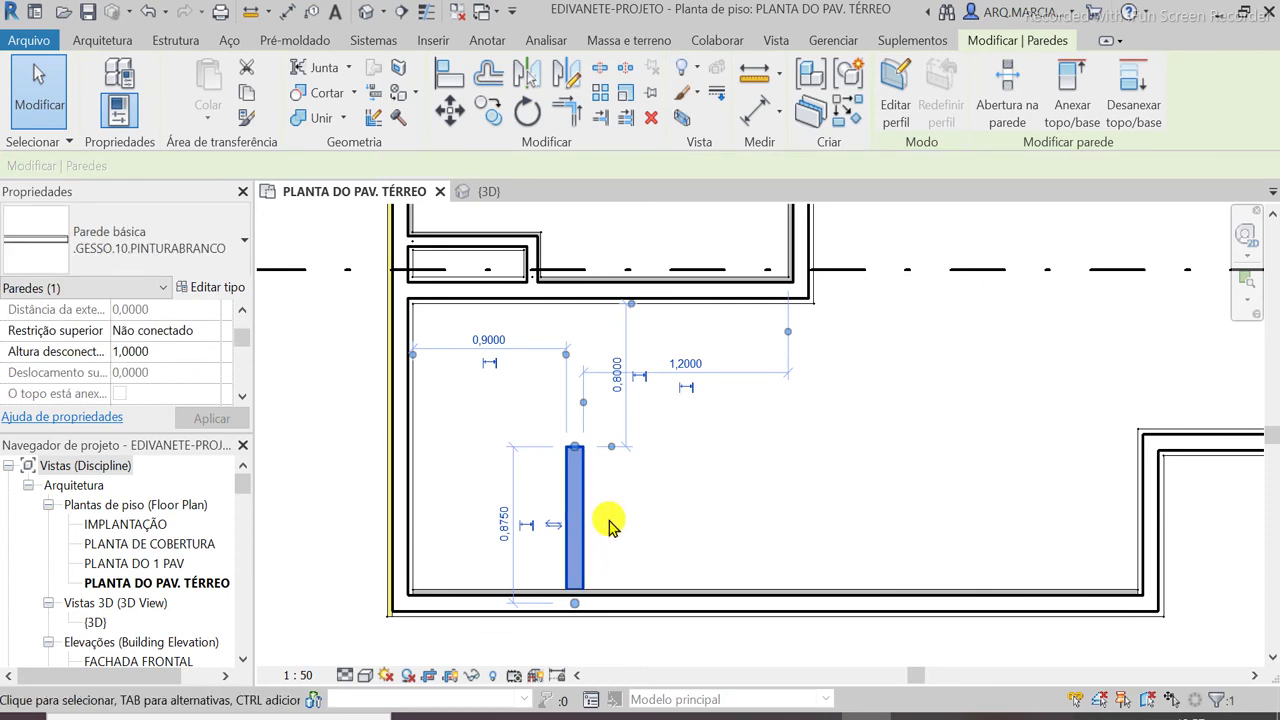
{"action": "left_click", "coordinate": [243, 266]}
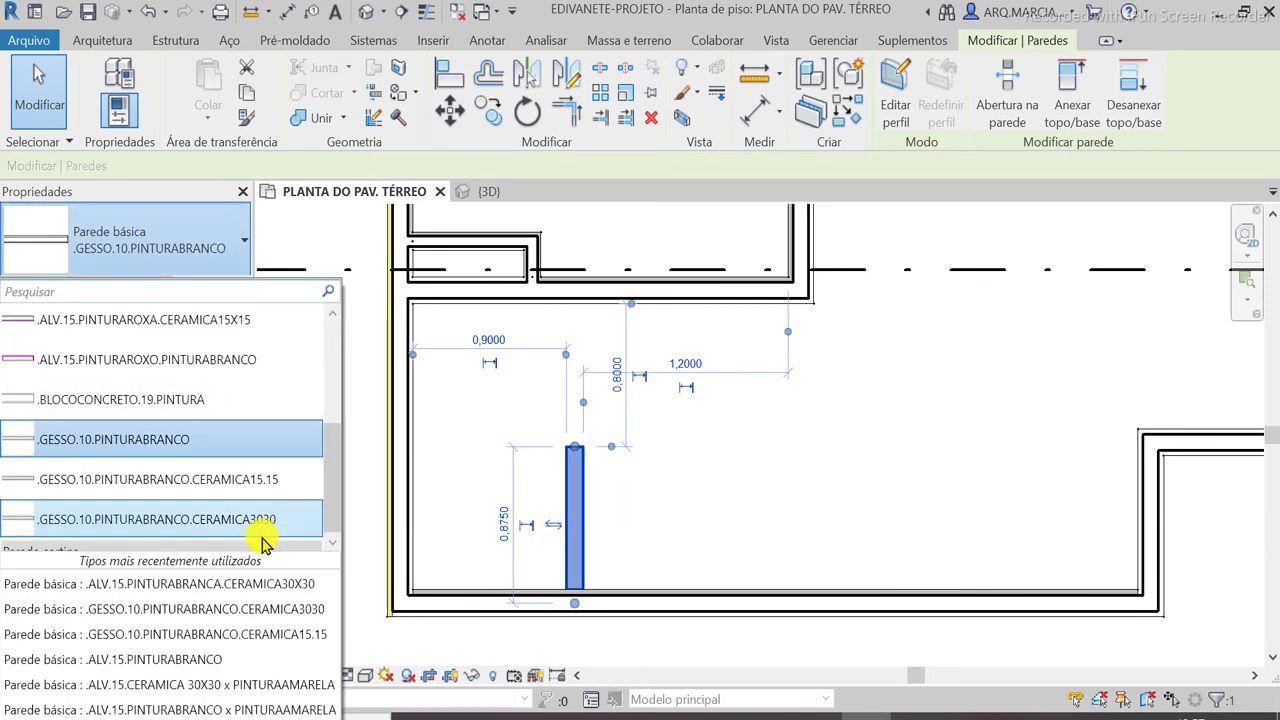
{"action": "left_click", "coordinate": [214, 522]}
{"action": "left_click", "coordinate": [645, 497]}
{"action": "scroll", "coordinate": [543, 537], "scroll_direction": "up", "scroll_amount": 2}
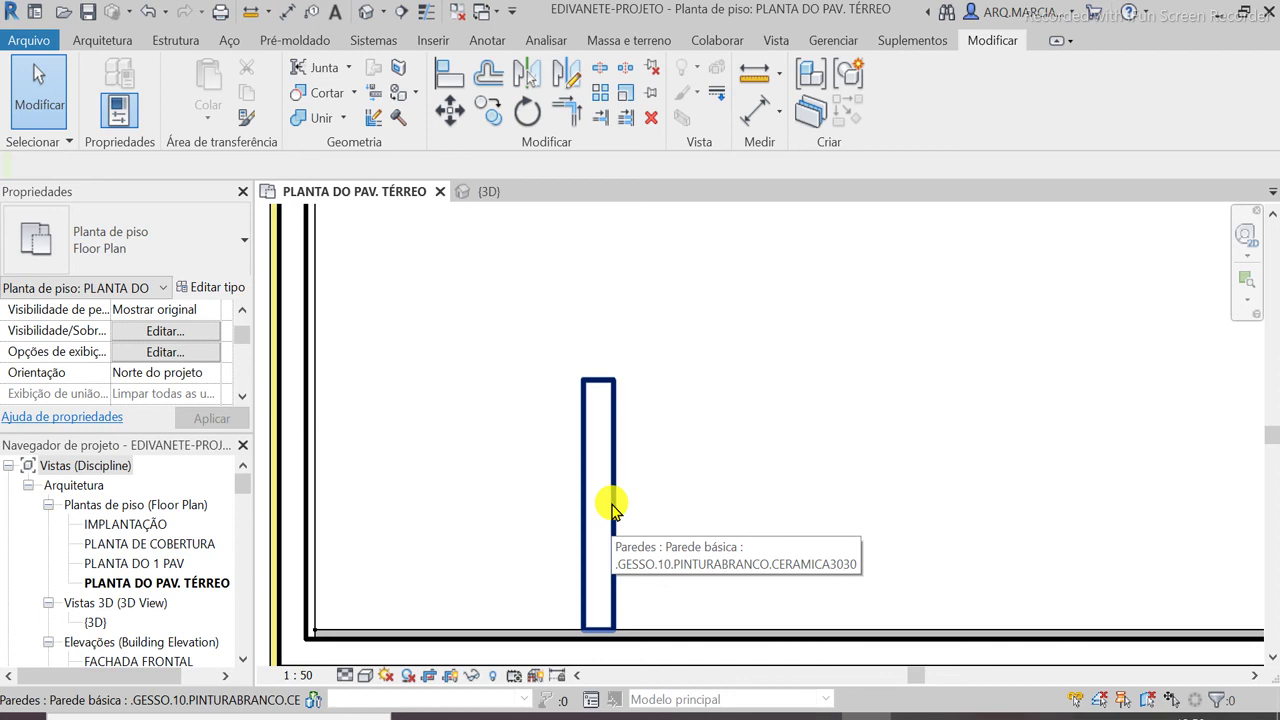
Duplicate the short freestanding wall's type under the name .GESSO.10.CERAMICA30X30
{"action": "left_click", "coordinate": [609, 506]}
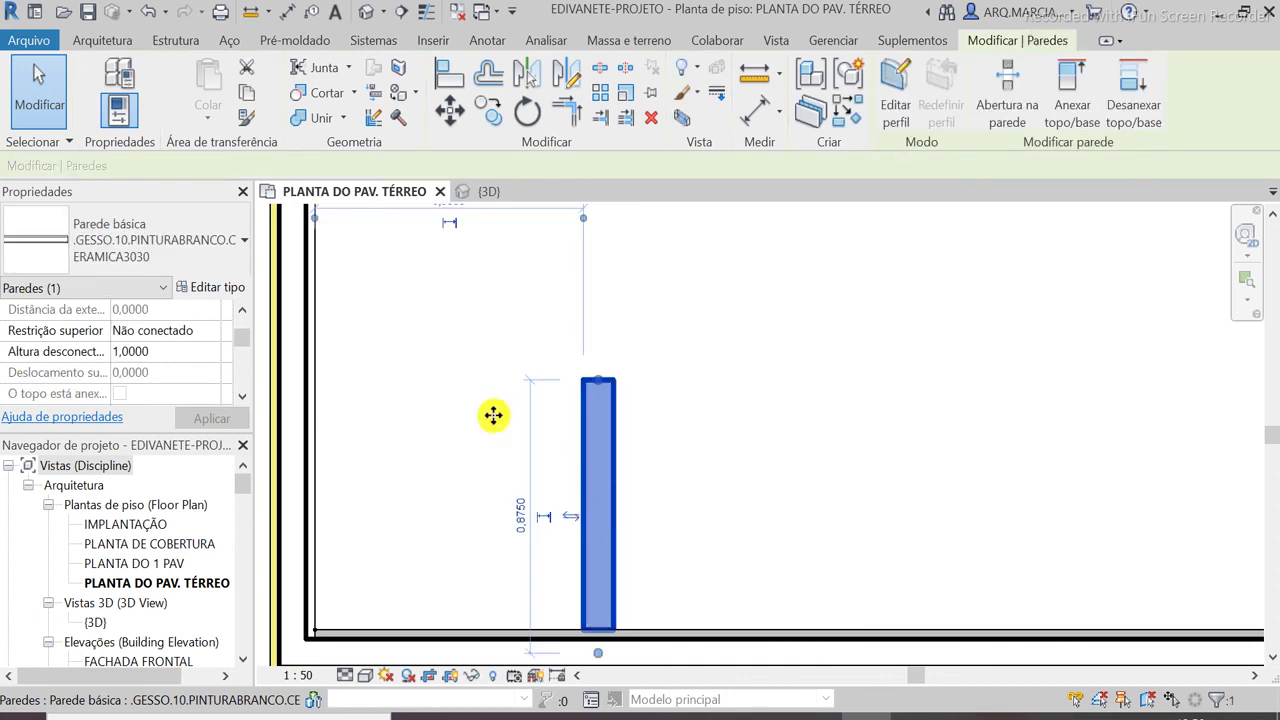
{"action": "left_click", "coordinate": [220, 290]}
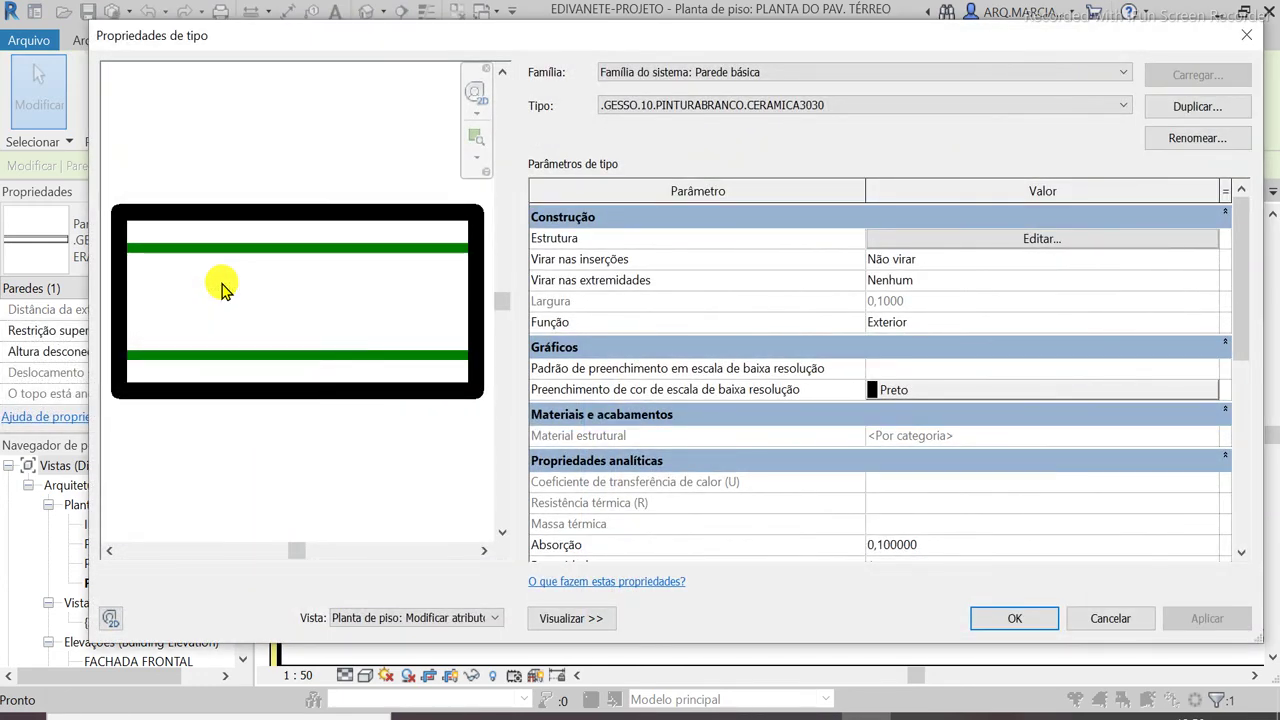
{"action": "left_click", "coordinate": [1176, 112]}
{"action": "left_click_drag", "start_coordinate": [698, 326], "coordinate": [501, 325]}
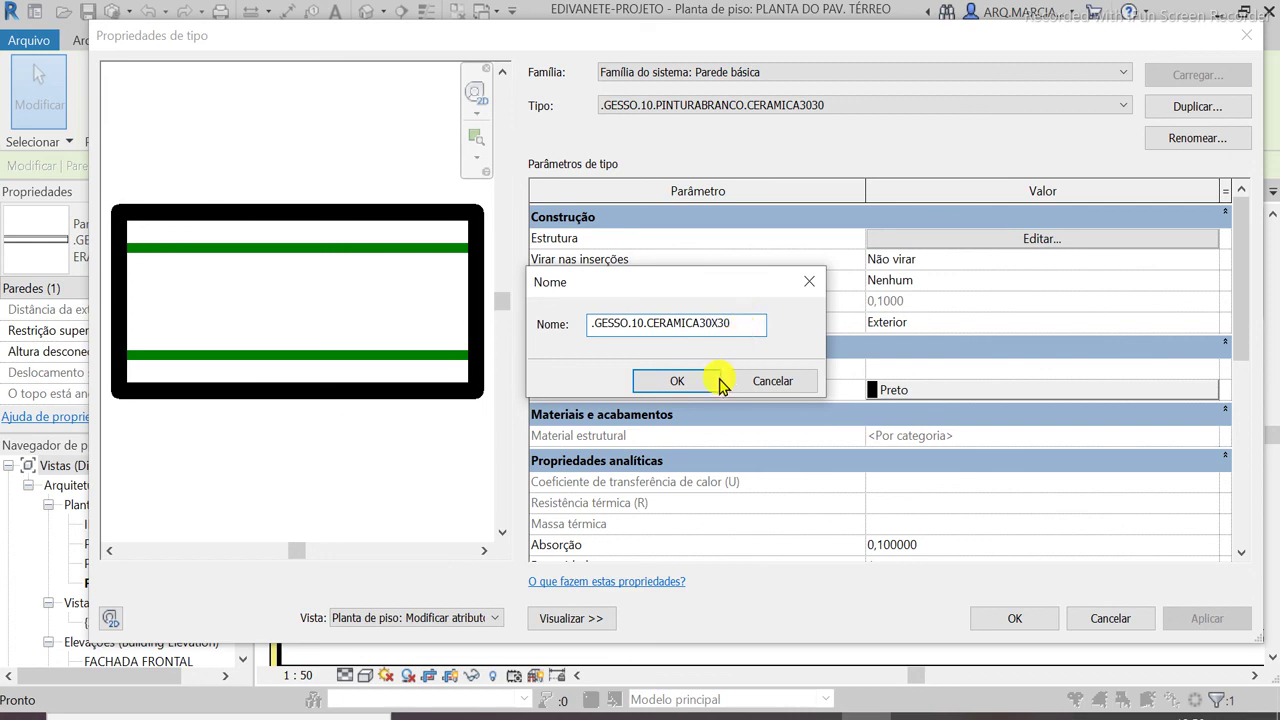
{"action": "left_click", "coordinate": [675, 380]}
Set the new wall type's Acabamento 2 [5] layer material to Cerâmica - 30x30cm and apply the type to the short wall
{"action": "left_click", "coordinate": [1043, 240]}
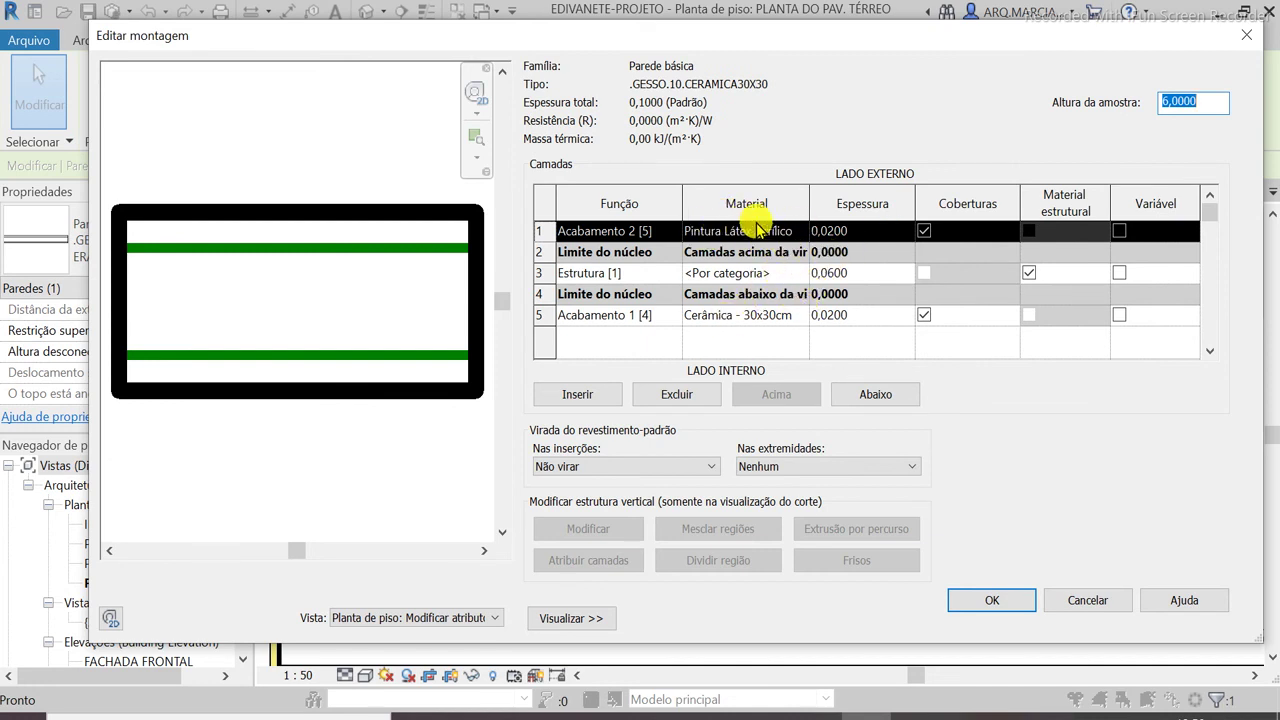
{"action": "left_click", "coordinate": [797, 231]}
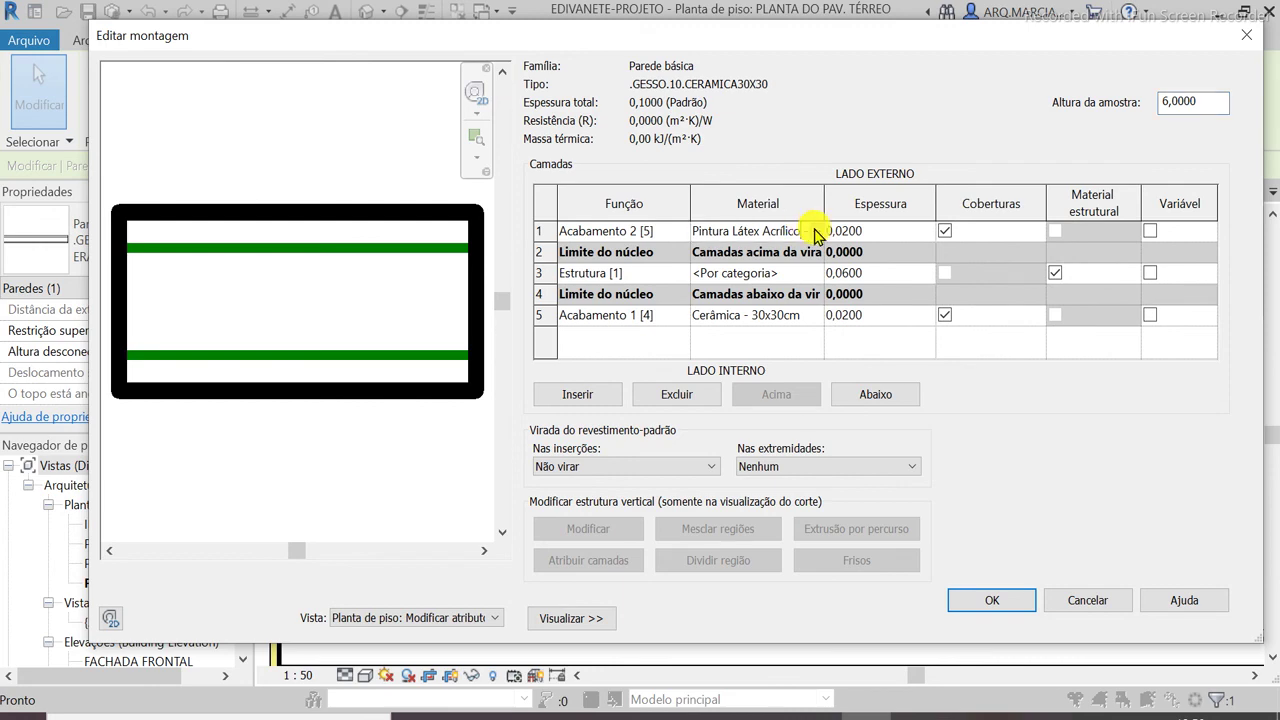
{"action": "left_click", "coordinate": [815, 232]}
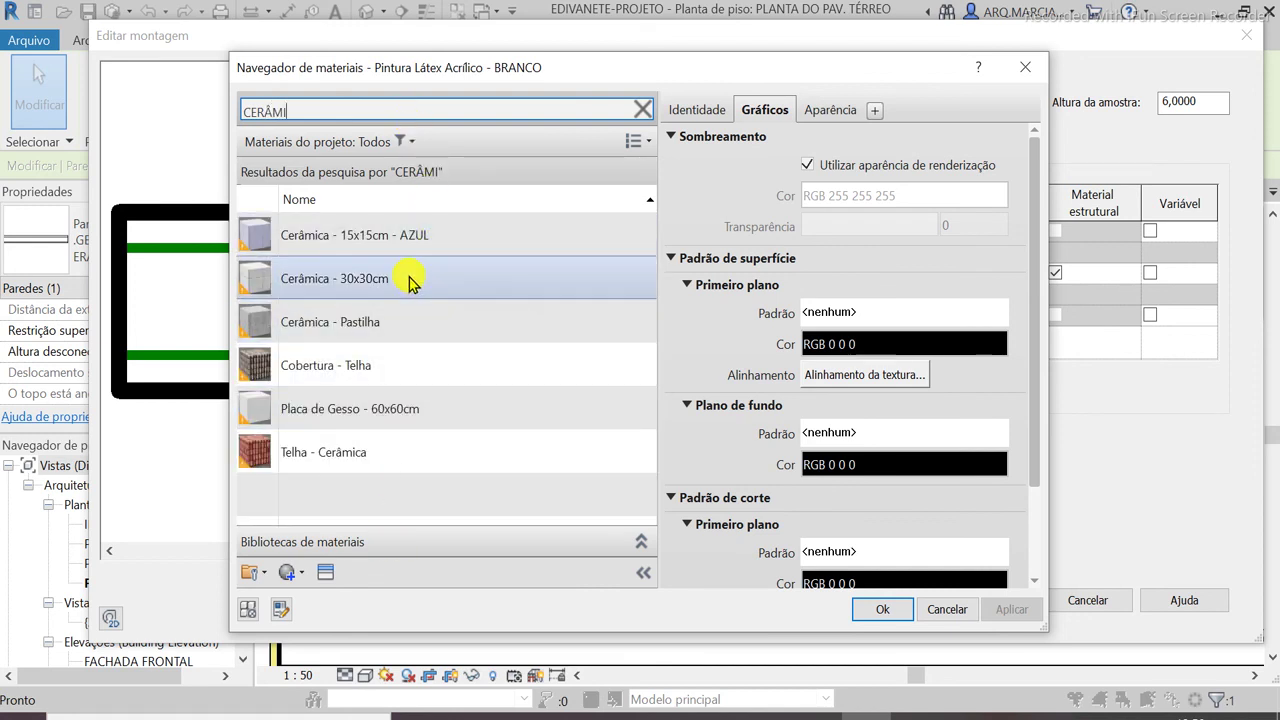
{"action": "left_click", "coordinate": [410, 281]}
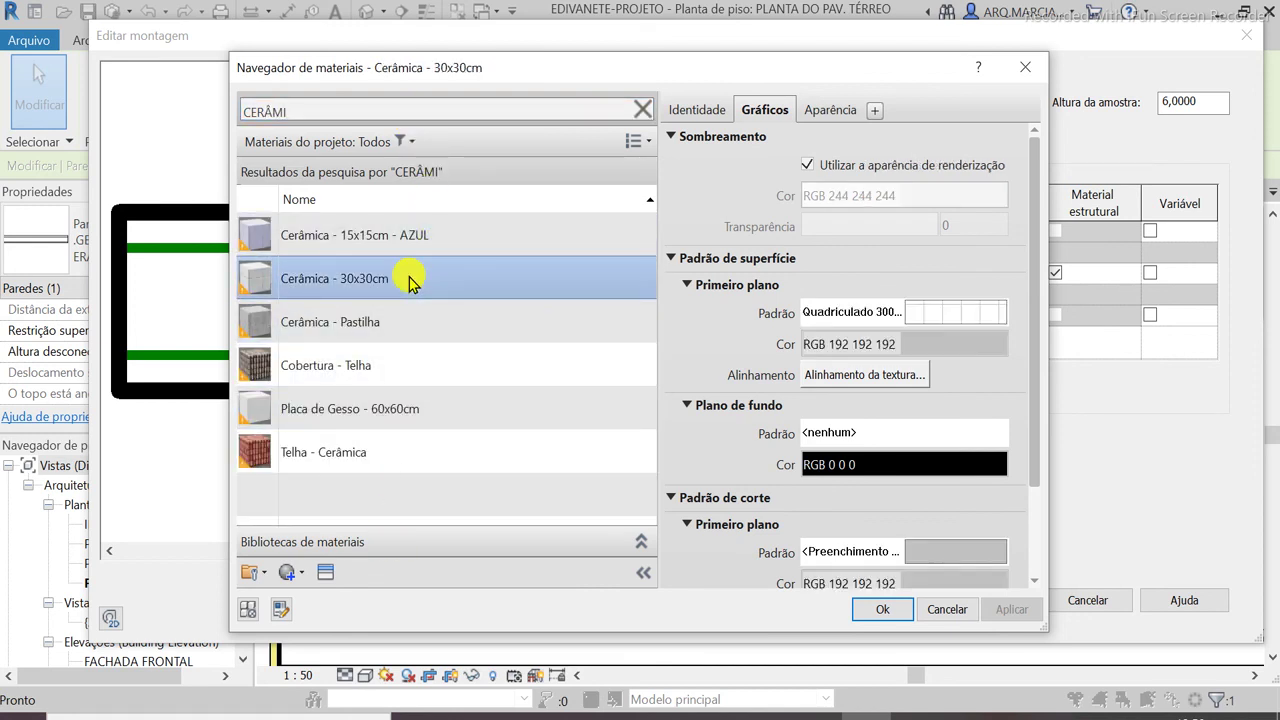
{"action": "left_click", "coordinate": [883, 612]}
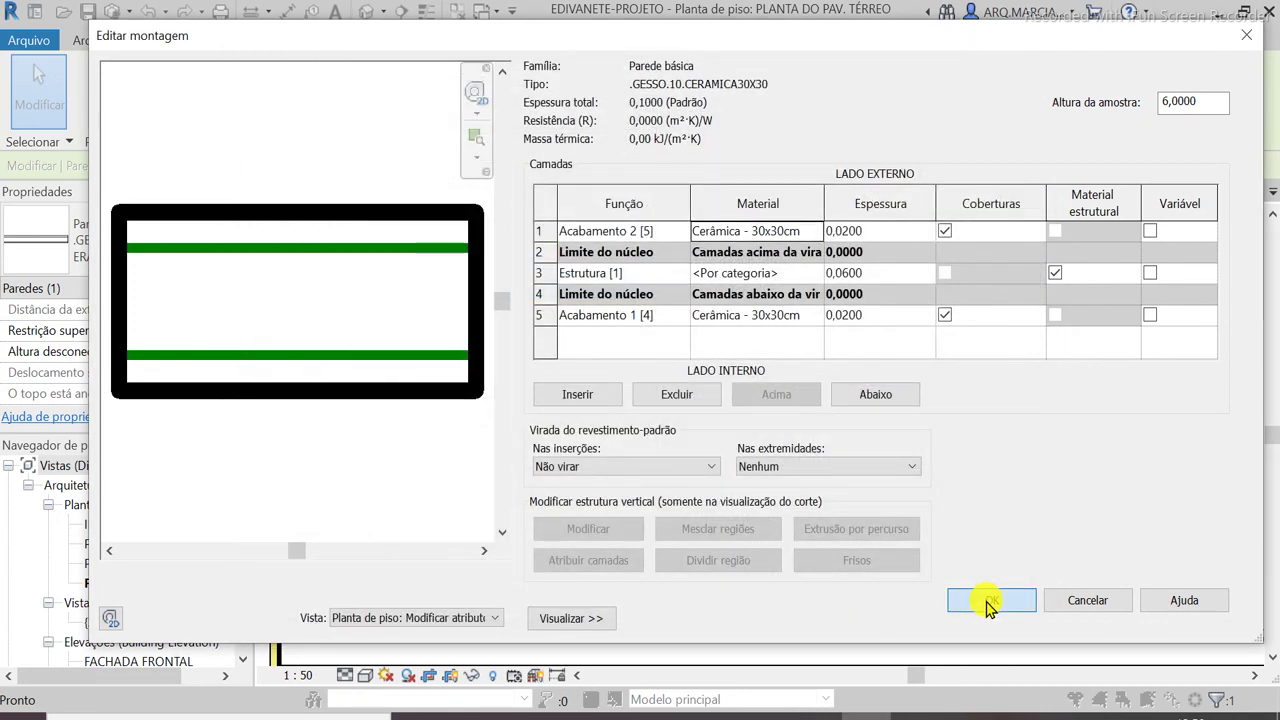
{"action": "left_click", "coordinate": [988, 603]}
{"action": "left_click", "coordinate": [1013, 618]}
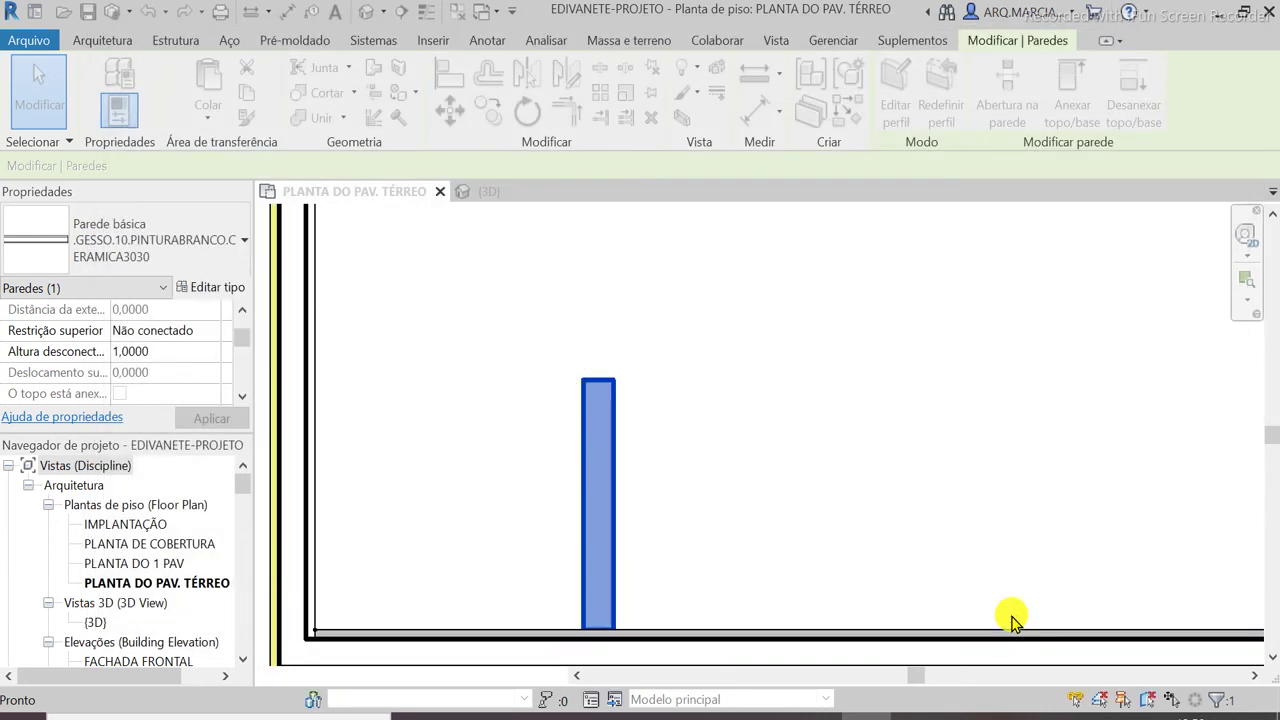
{"action": "left_click", "coordinate": [925, 491]}
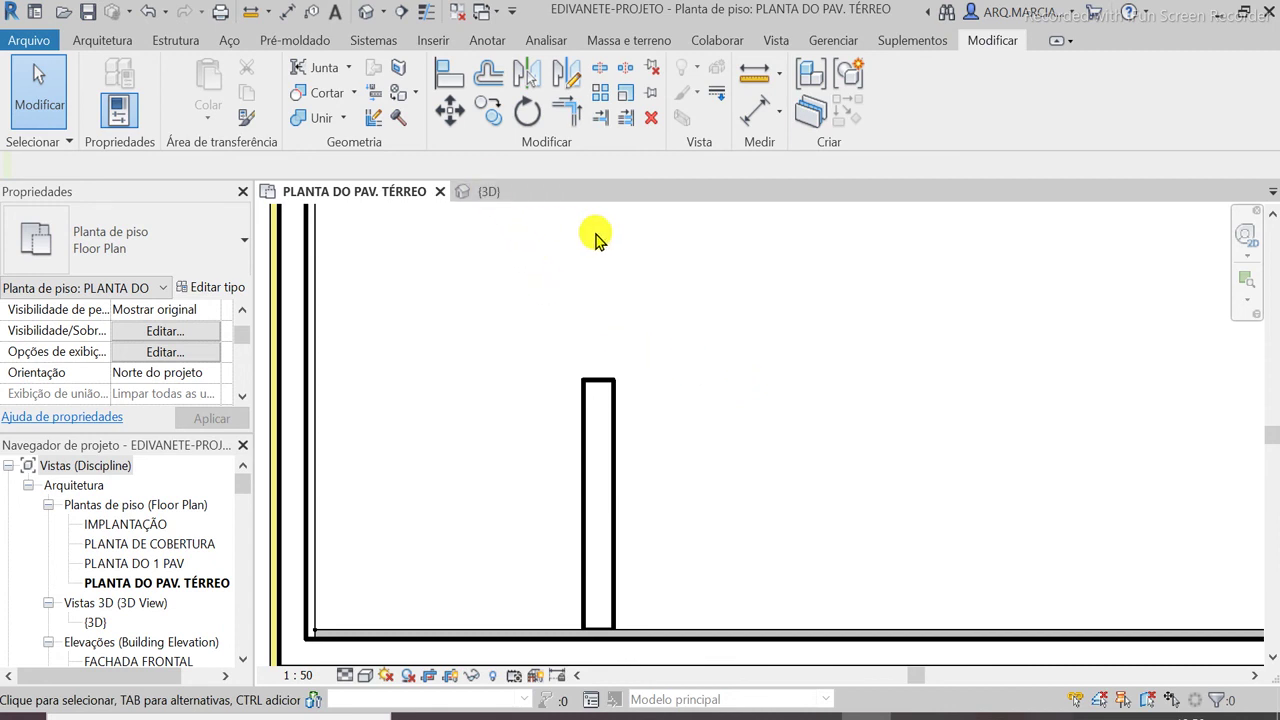
Examine the ceramic finishes on the wet-room walls, shaft and short freestanding wall from several angles in the 3D view
{"action": "scroll", "coordinate": [663, 394], "scroll_direction": "down", "scroll_amount": 5}
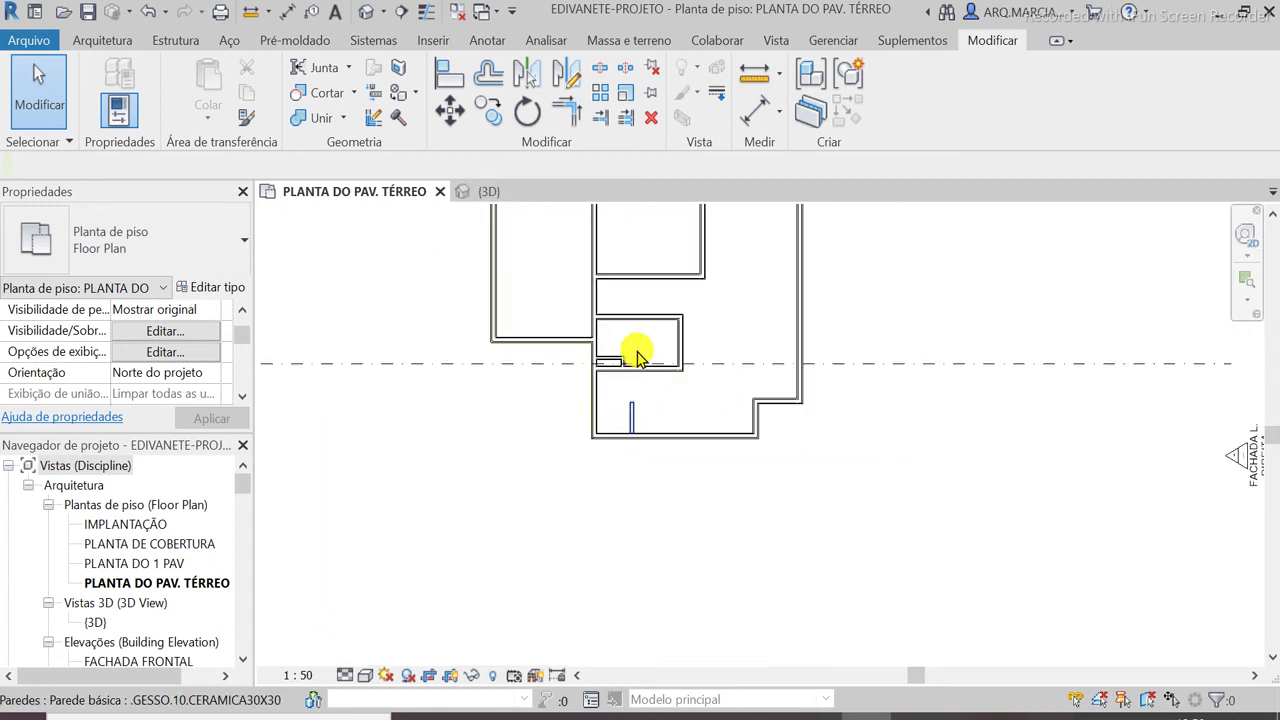
{"action": "scroll", "coordinate": [630, 410], "scroll_direction": "down", "scroll_amount": 2}
{"action": "scroll", "coordinate": [634, 320], "scroll_direction": "up", "scroll_amount": 2}
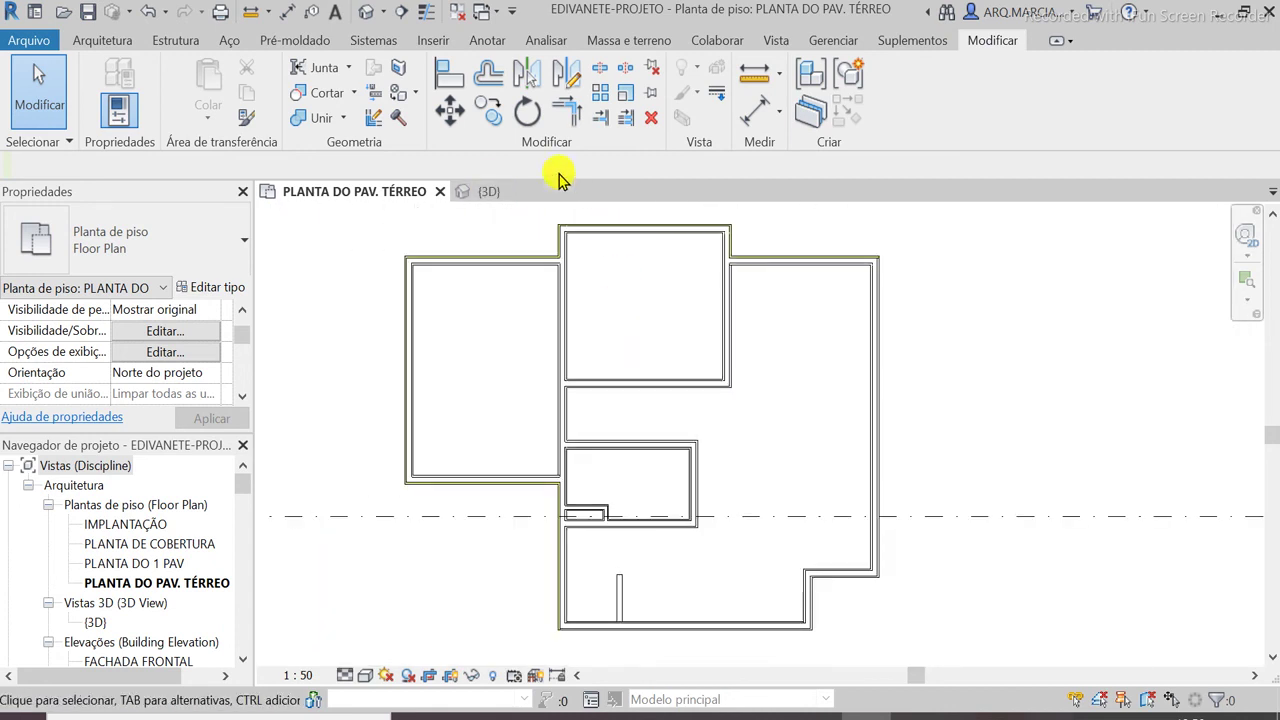
{"action": "left_click", "coordinate": [468, 194]}
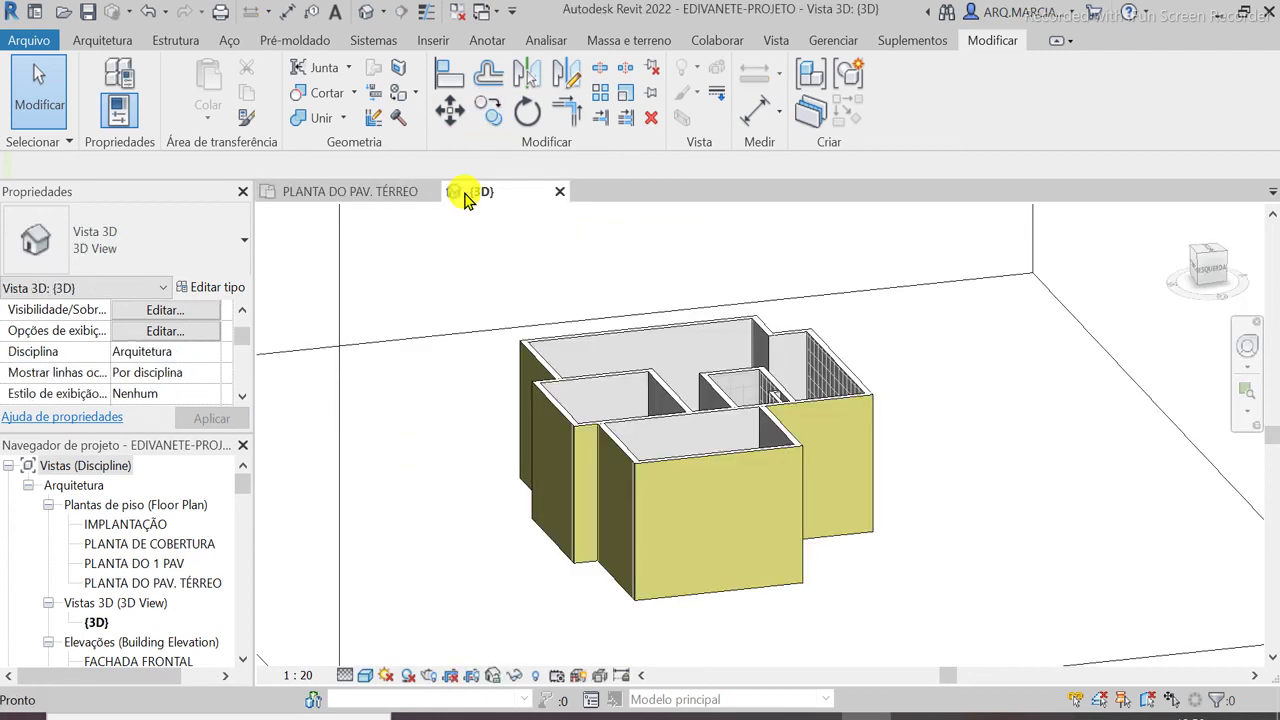
{"action": "middle_click_drag", "start_coordinate": [1010, 450], "coordinate": [777, 349], "text": "shift"}
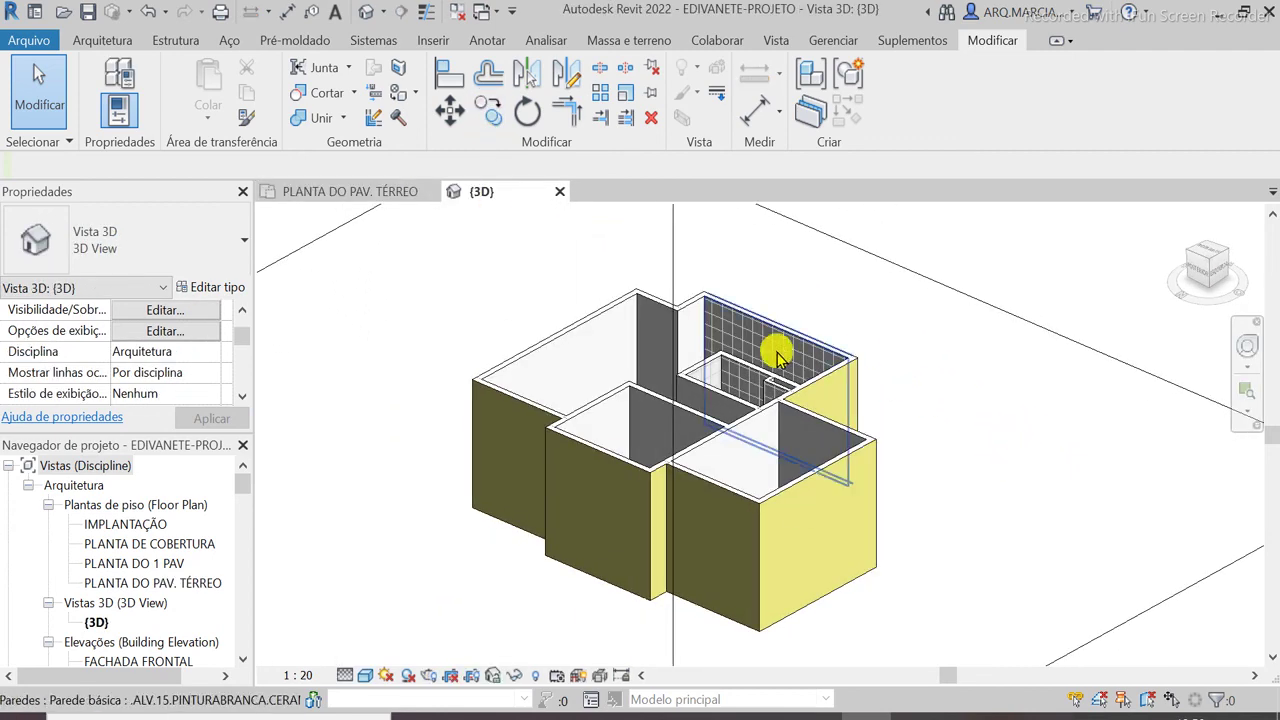
{"action": "scroll", "coordinate": [800, 330], "scroll_direction": "up", "scroll_amount": 8}
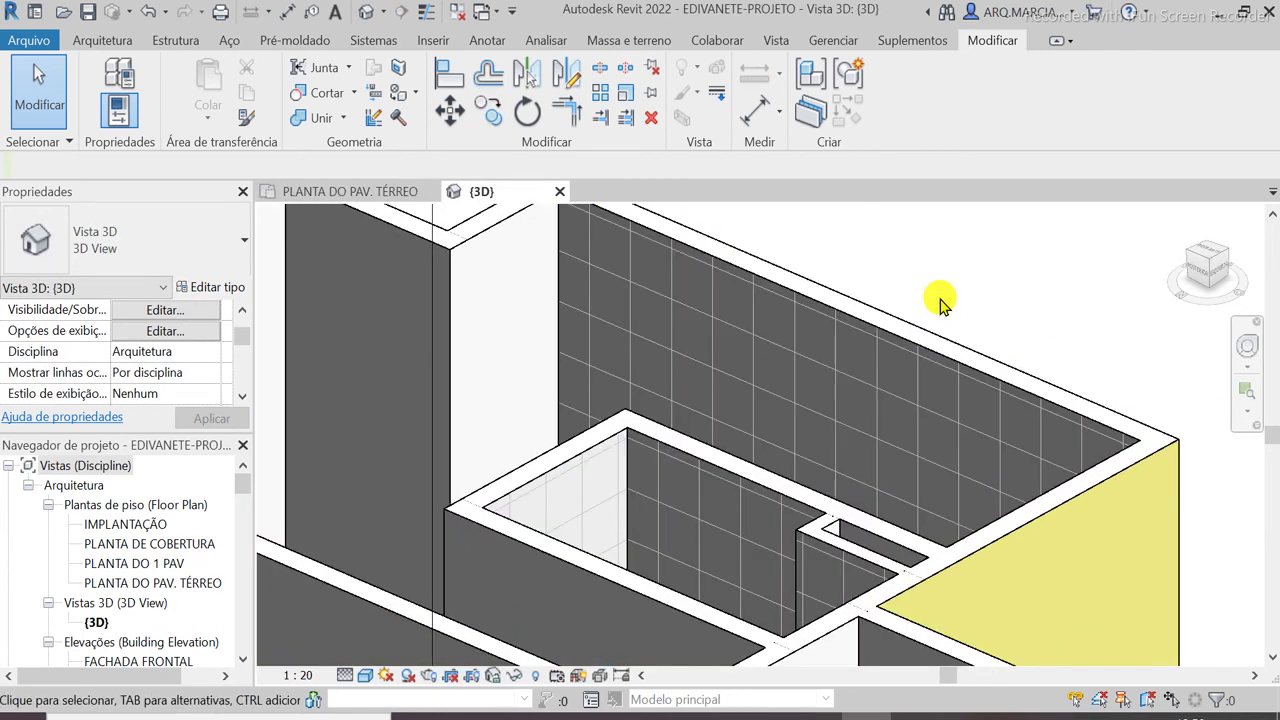
{"action": "middle_click_drag", "start_coordinate": [803, 374], "coordinate": [894, 480], "text": "shift"}
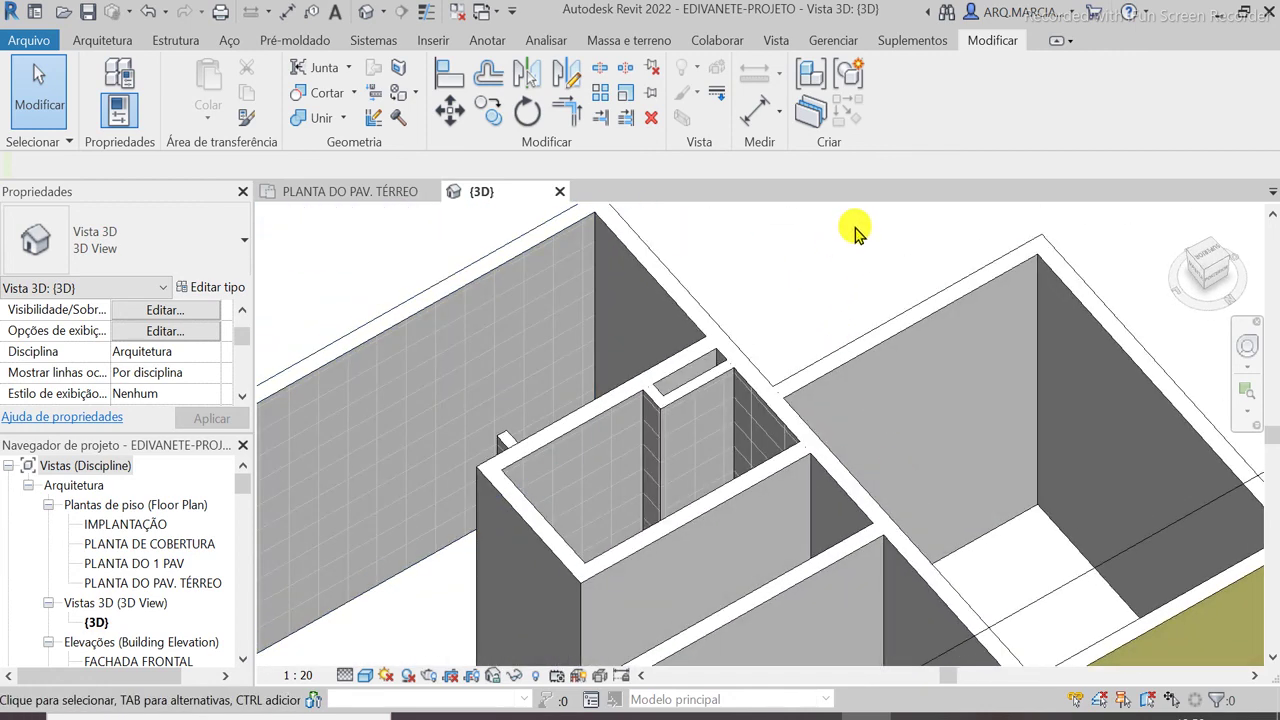
{"action": "scroll", "coordinate": [853, 229], "scroll_direction": "down", "scroll_amount": 4}
{"action": "scroll", "coordinate": [643, 329], "scroll_direction": "up", "scroll_amount": 5}
{"action": "middle_click_drag", "start_coordinate": [643, 329], "coordinate": [709, 366], "text": "shift"}
{"action": "scroll", "coordinate": [463, 534], "scroll_direction": "up", "scroll_amount": 5}
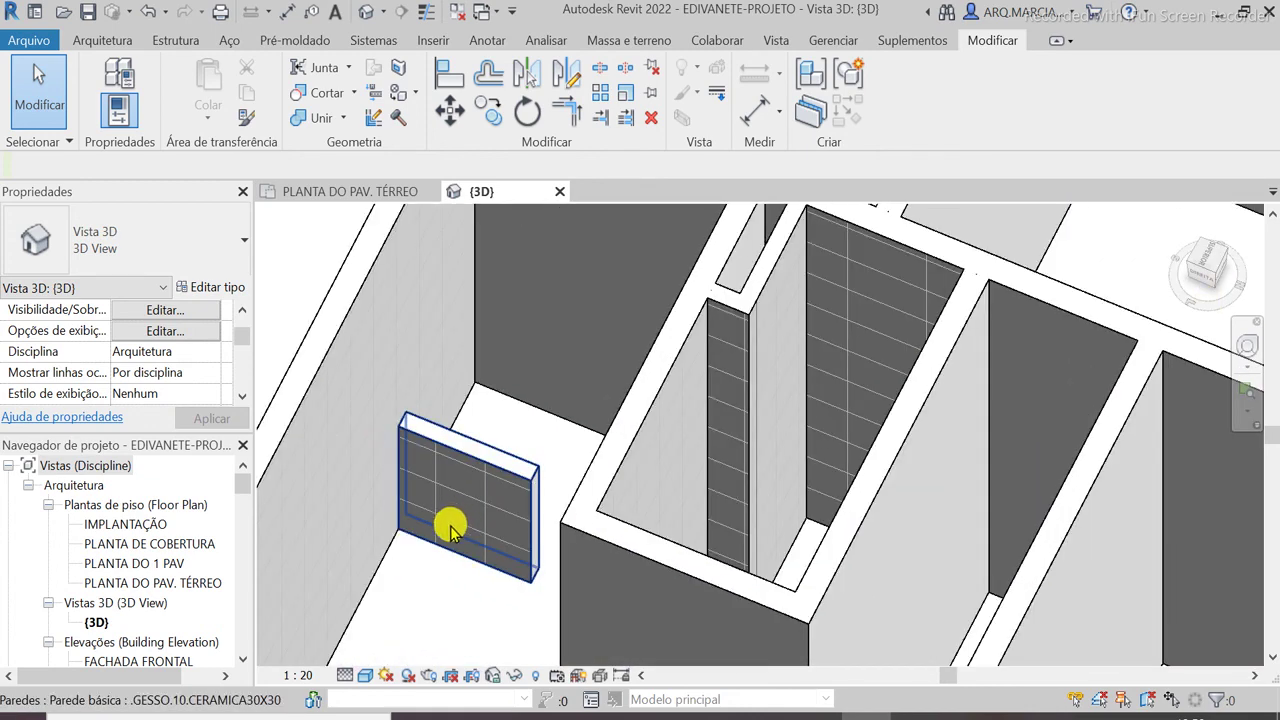
{"action": "scroll", "coordinate": [484, 462], "scroll_direction": "down", "scroll_amount": 3}
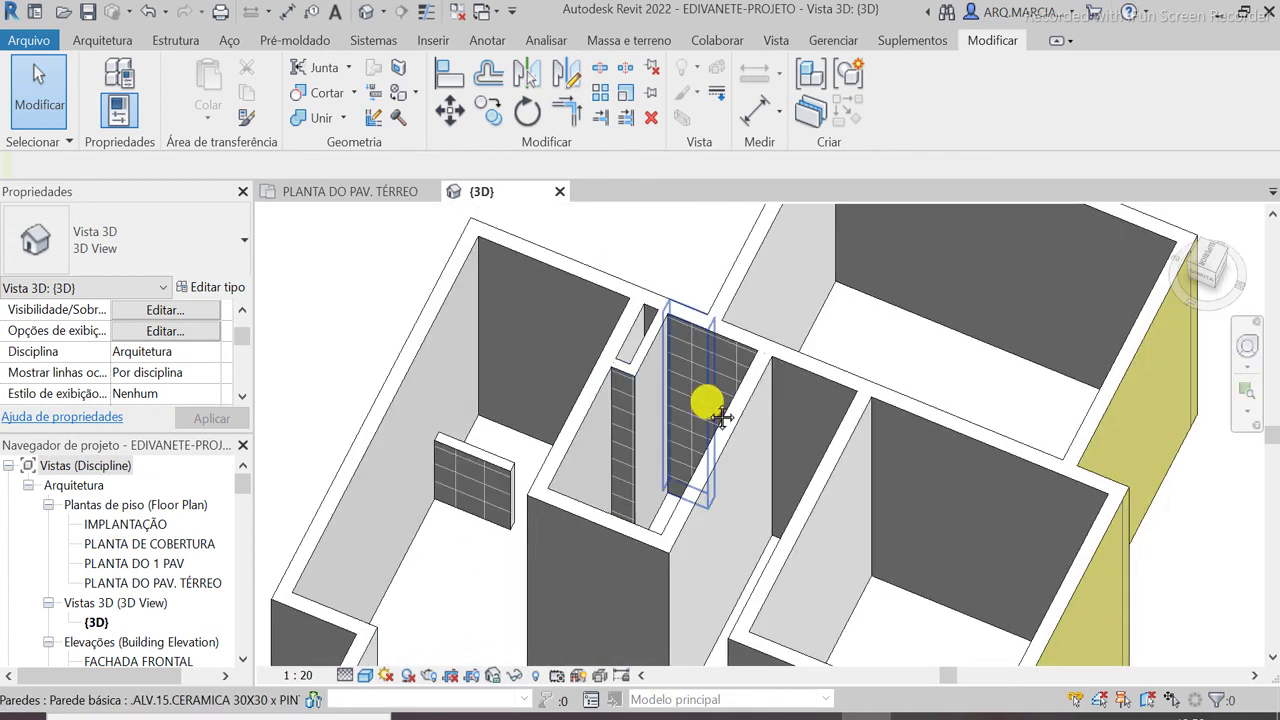
{"action": "scroll", "coordinate": [690, 410], "scroll_direction": "up", "scroll_amount": 3}
{"action": "middle_click_drag", "start_coordinate": [651, 400], "coordinate": [520, 366], "text": "shift"}
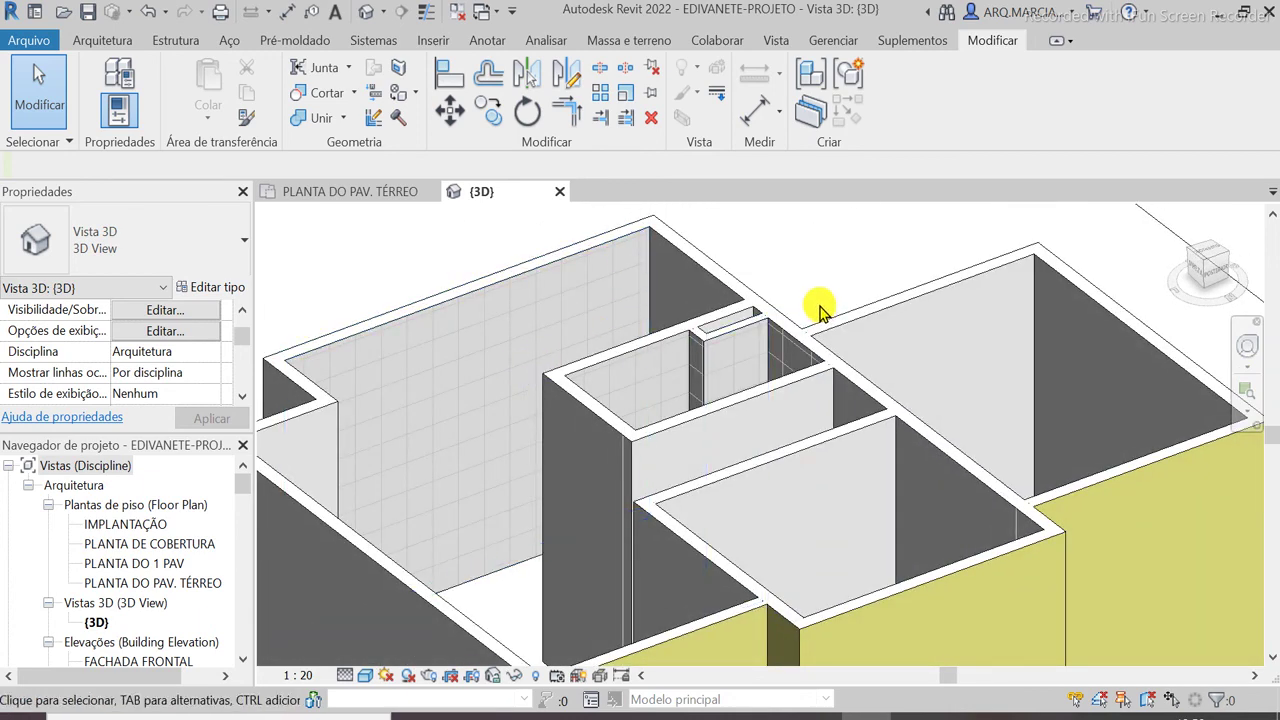
{"action": "scroll", "coordinate": [830, 305], "scroll_direction": "down", "scroll_amount": 4}
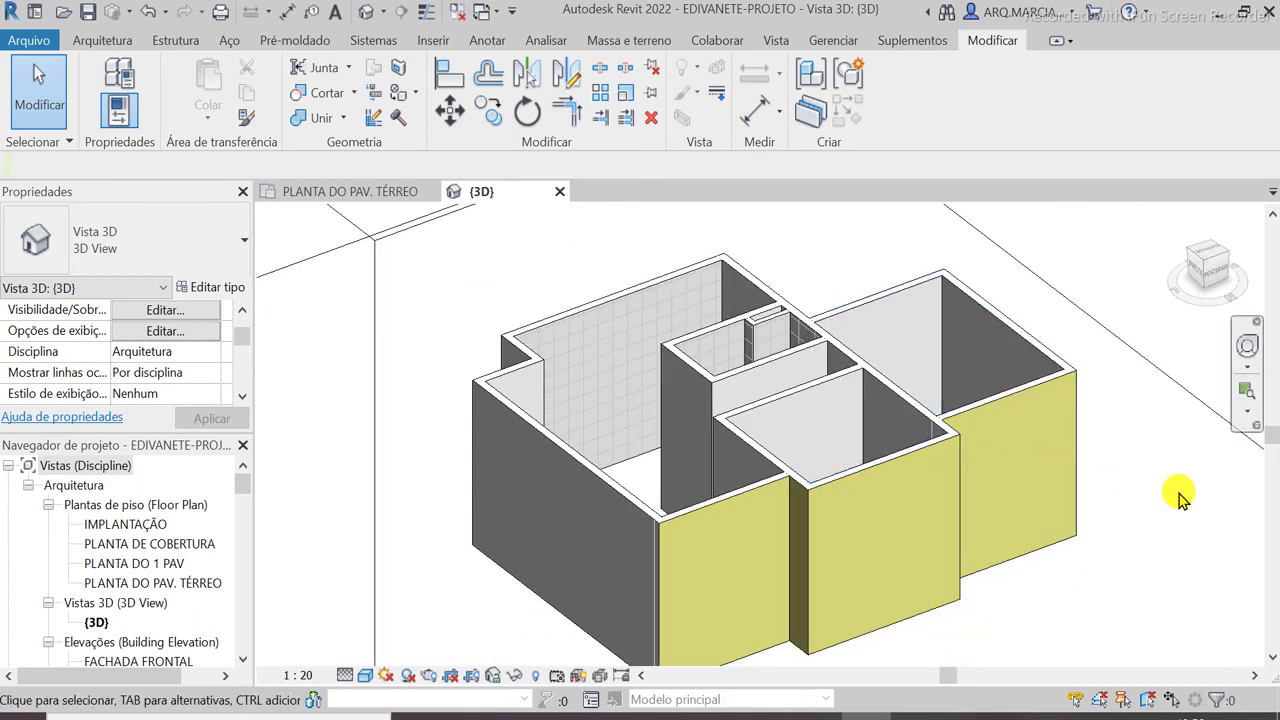